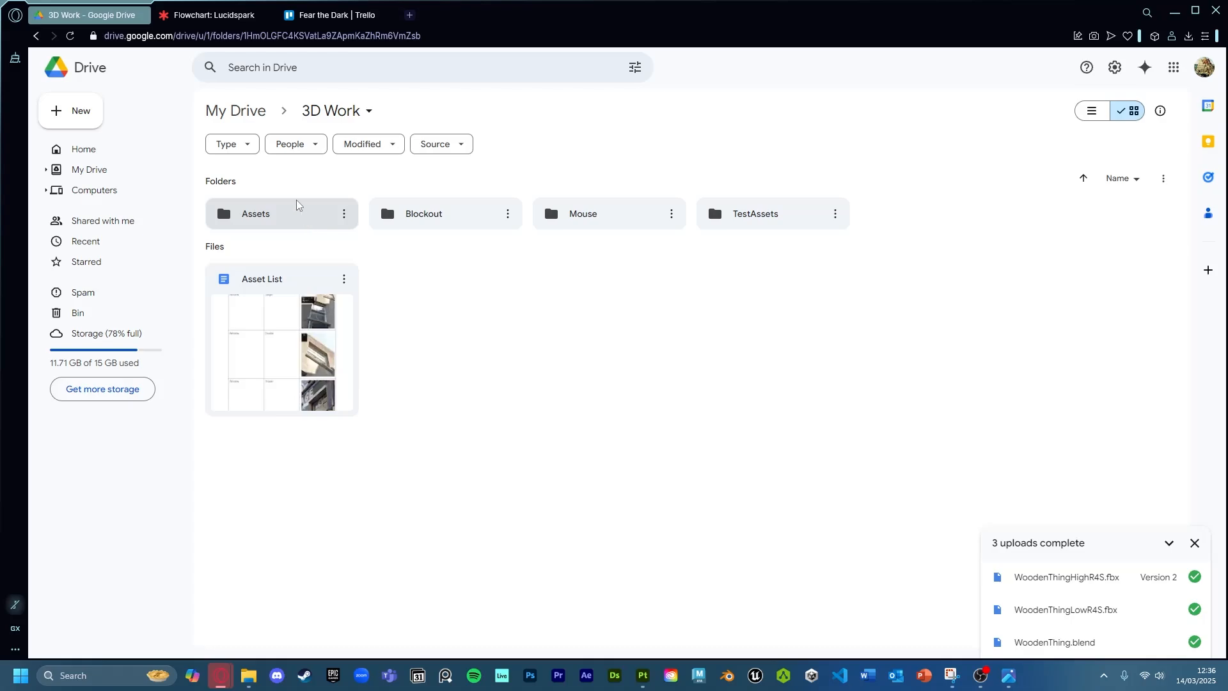
Find the WoodenThing folder inside 3D Work > Assets on the drive, check its contents and download it
{"action": "double_click", "coordinate": [298, 211]}
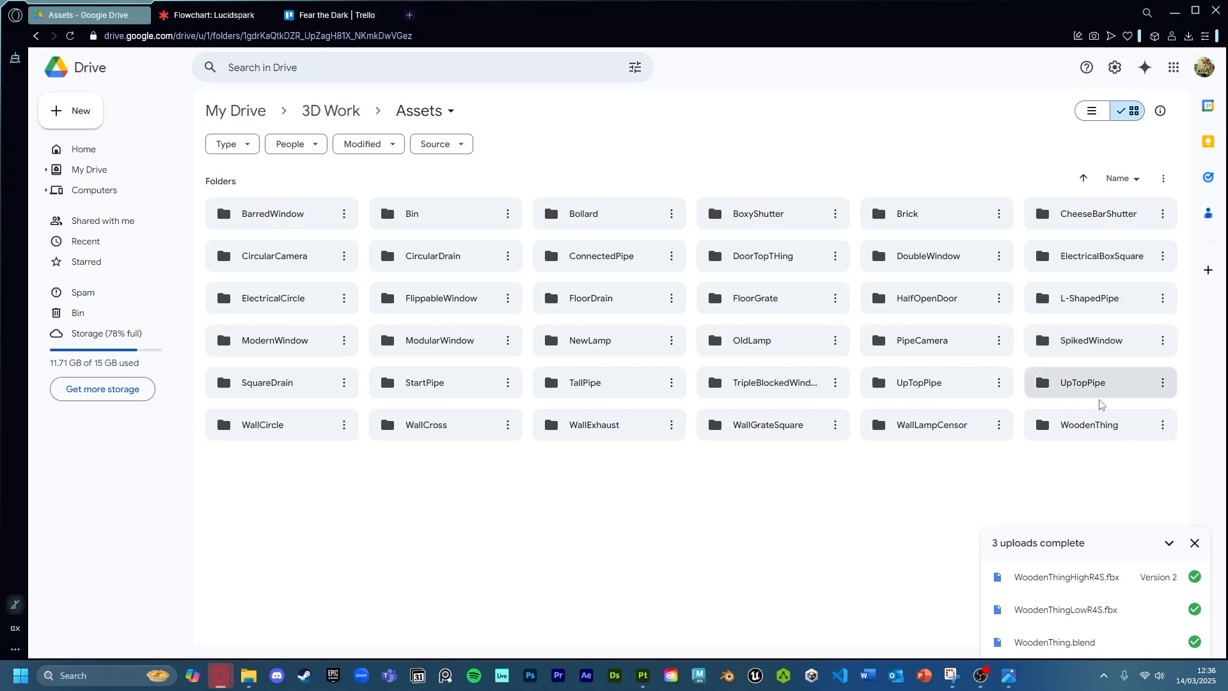
{"action": "double_click", "coordinate": [1096, 427]}
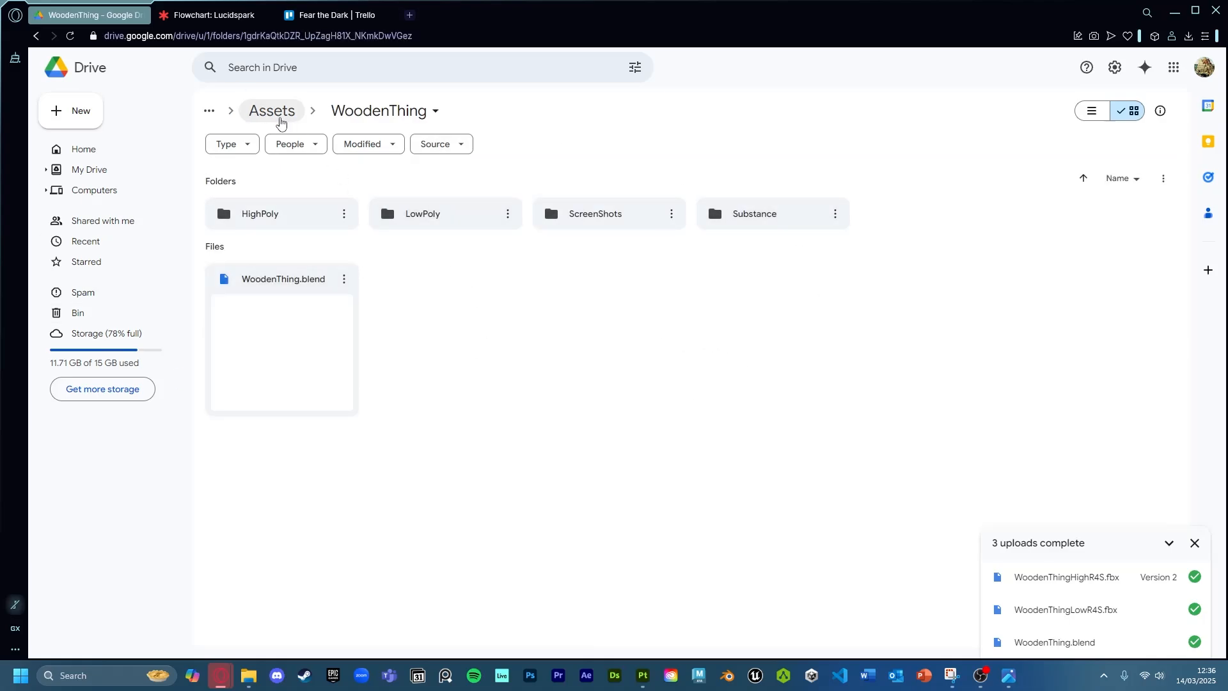
{"action": "left_click", "coordinate": [275, 114]}
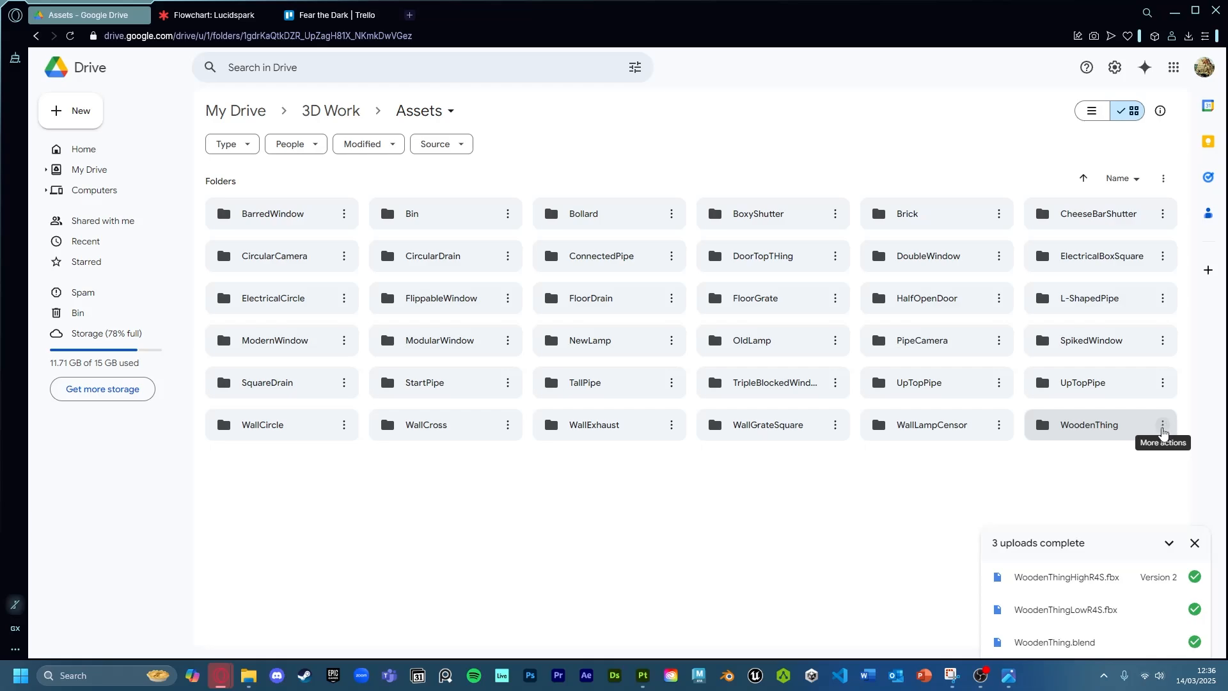
{"action": "left_click", "coordinate": [1155, 427]}
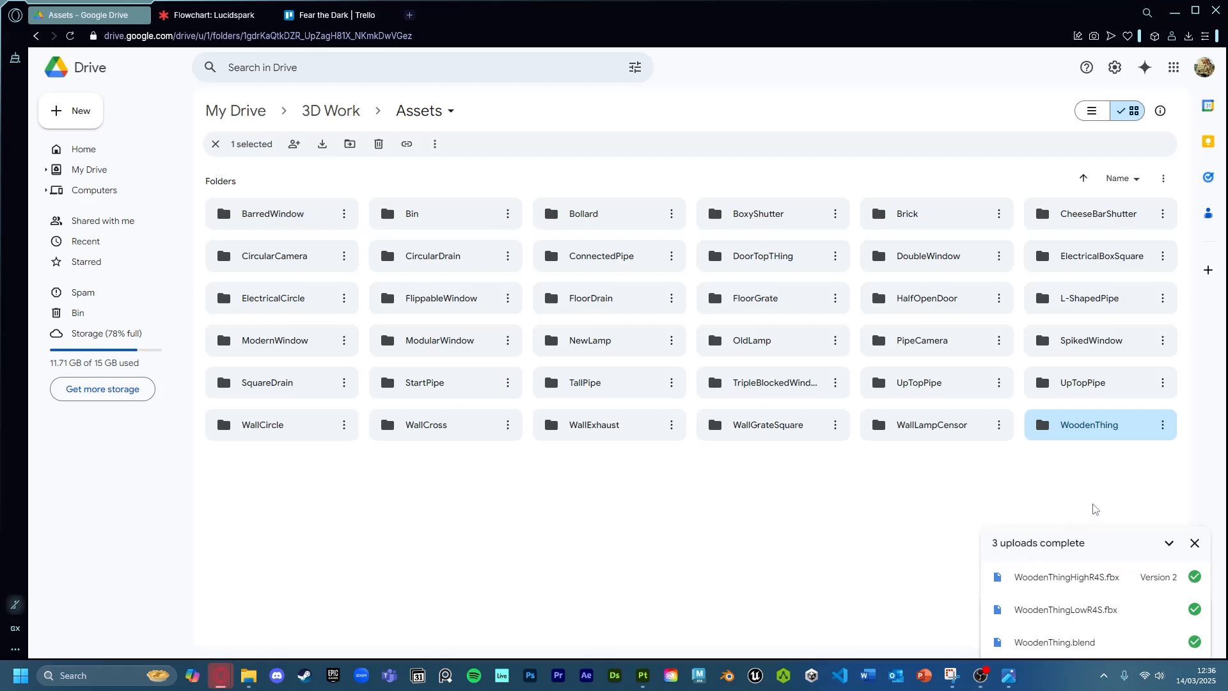
{"action": "left_click", "coordinate": [1073, 491]}
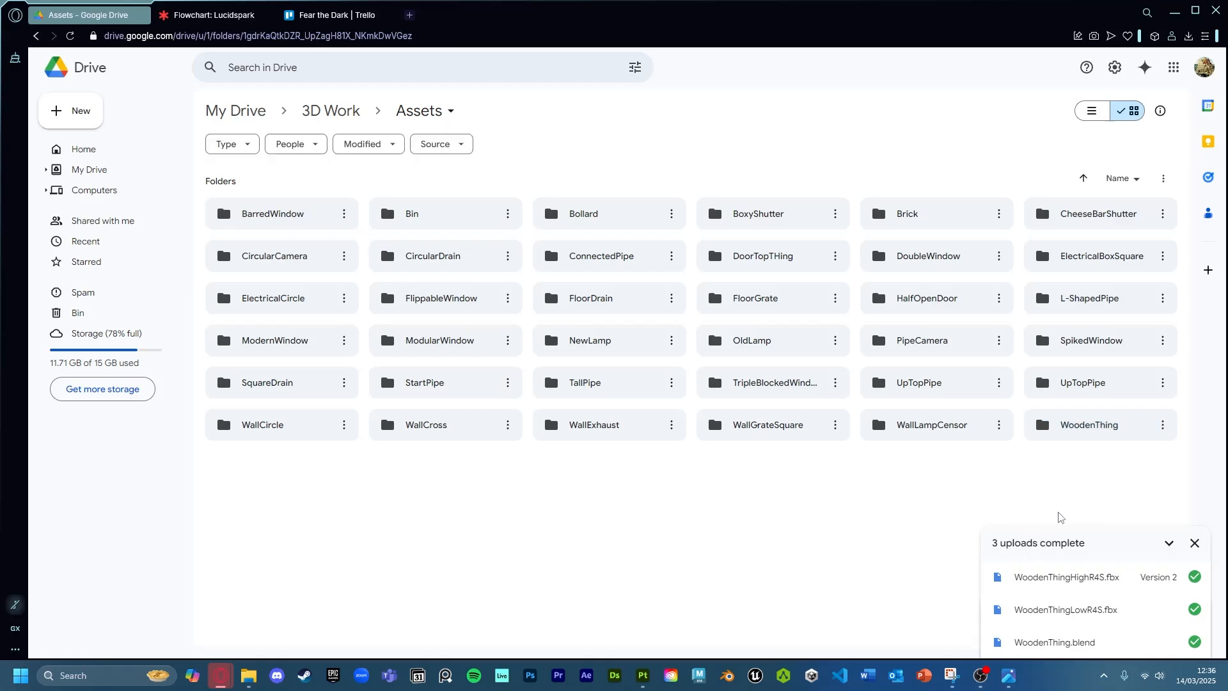
Copy the WoodenThing folder from the downloaded WoodenThing zip archive into the local Production > Models folder
{"action": "mouse_move", "coordinate": [248, 682]}
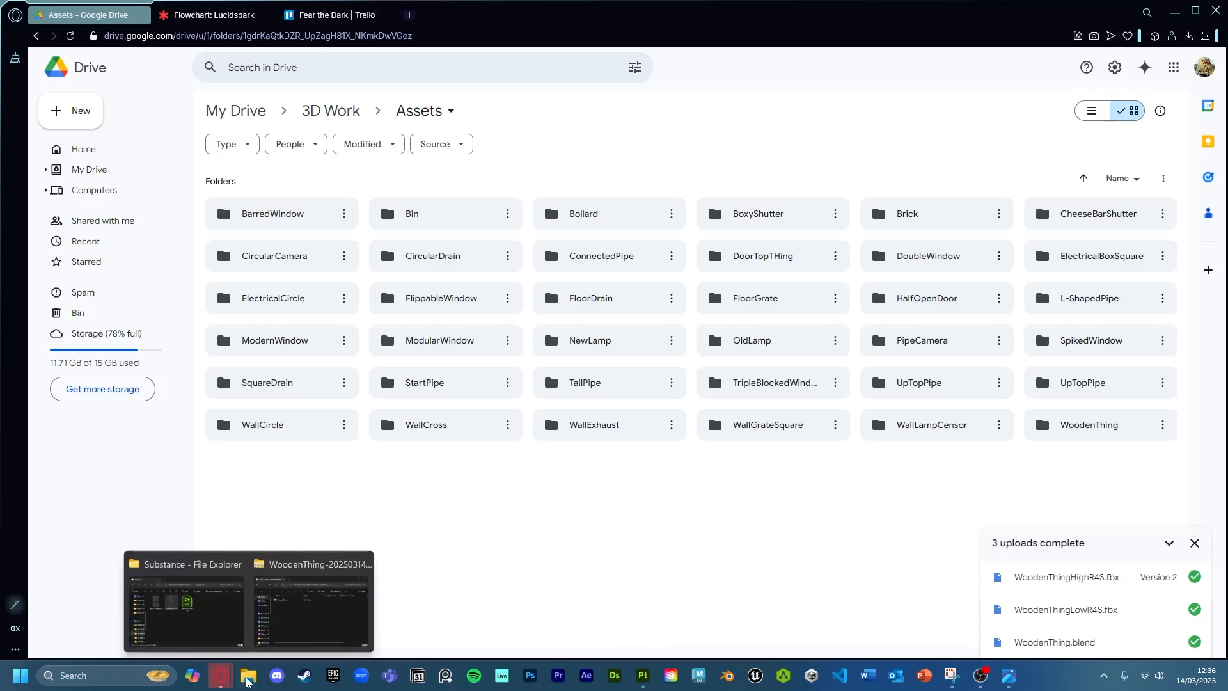
{"action": "left_click", "coordinate": [294, 624]}
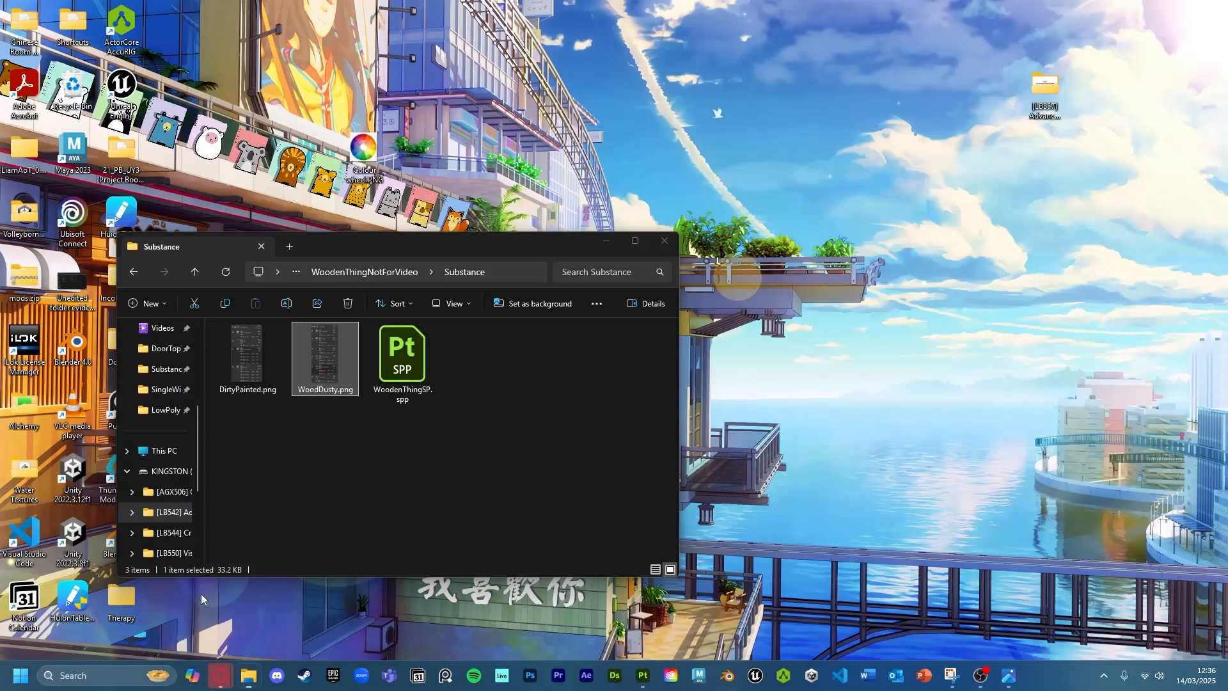
{"action": "left_click", "coordinate": [183, 607]}
{"action": "left_click", "coordinate": [365, 271]}
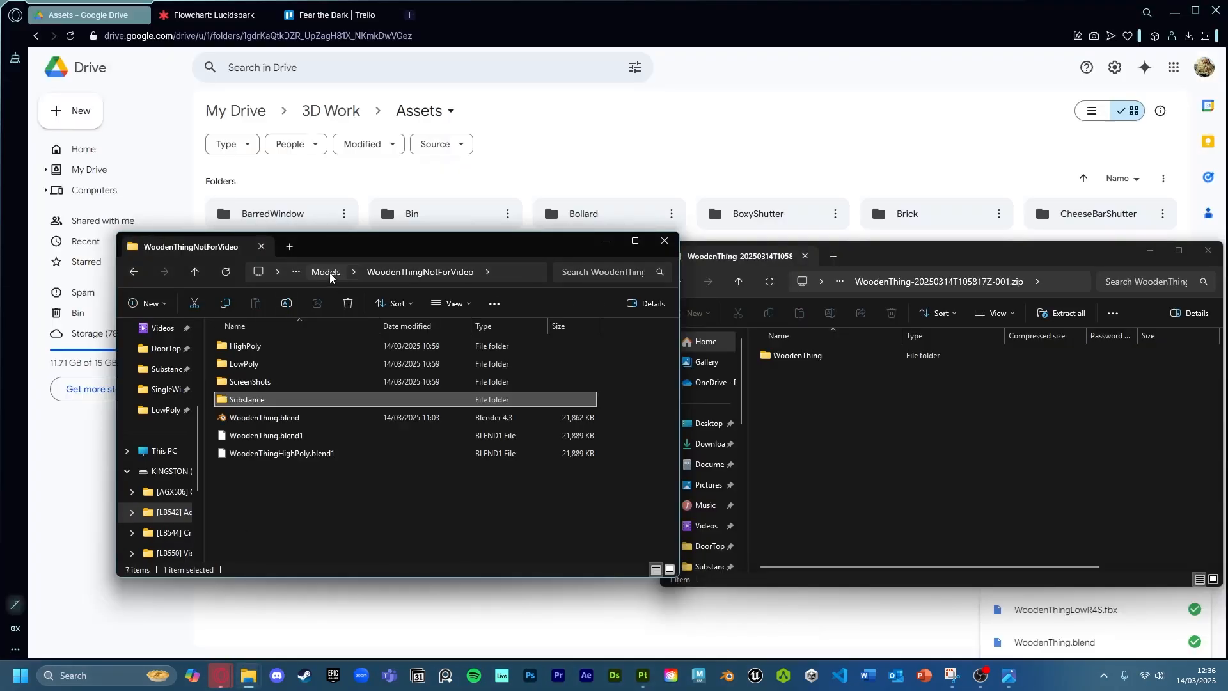
{"action": "left_click", "coordinate": [323, 271]}
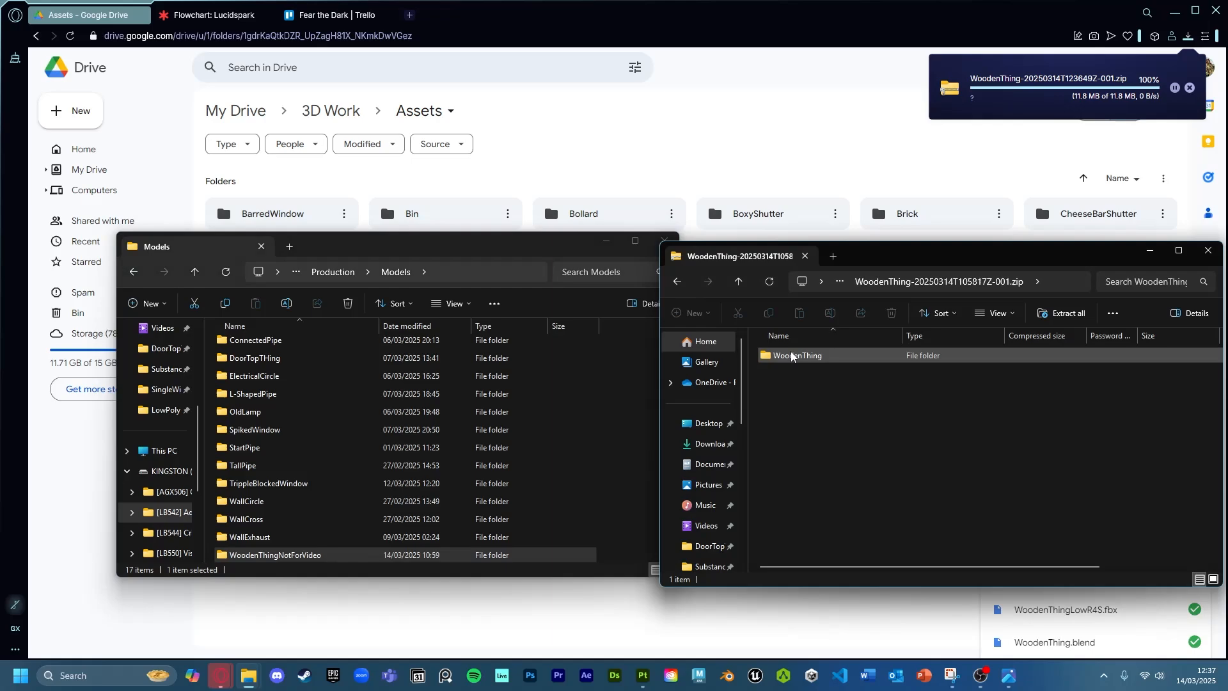
{"action": "left_click_drag", "start_coordinate": [797, 355], "coordinate": [627, 462]}
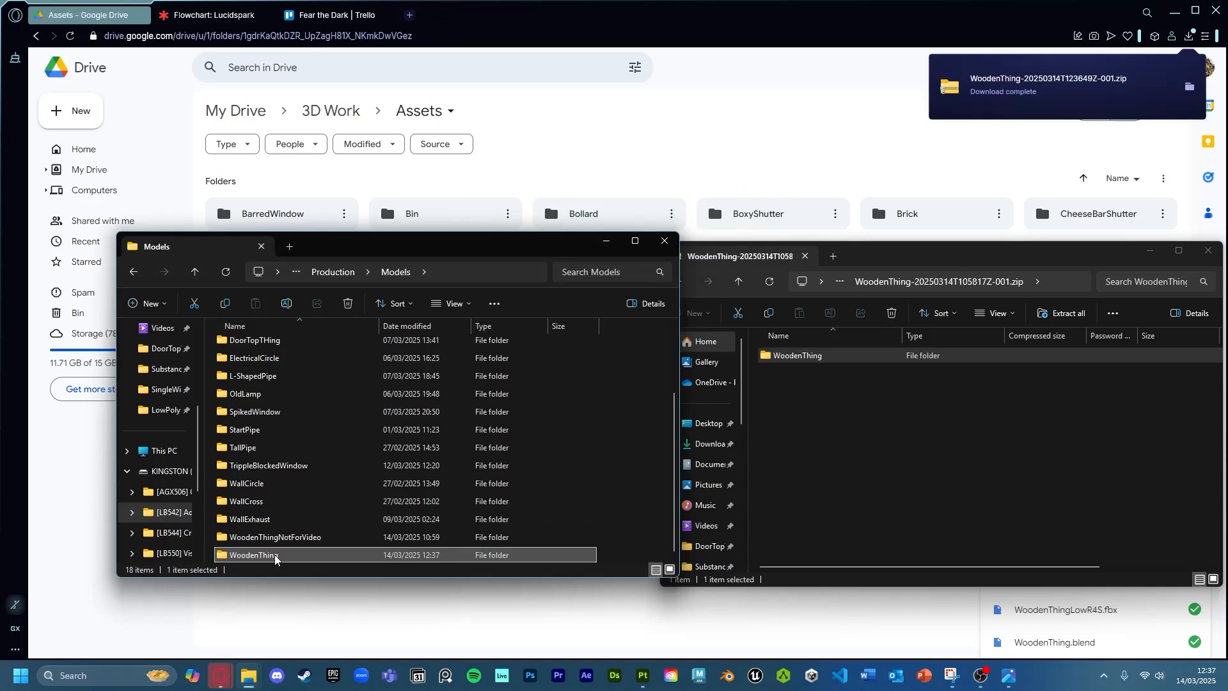
Check the workflow in the Lucidspark flowchart, then open WoodenThing.blend from the Models > WoodenThing folder in Blender
{"action": "left_click", "coordinate": [227, 23]}
{"action": "scroll", "coordinate": [573, 496], "scroll_direction": "right", "scroll_amount": 5}
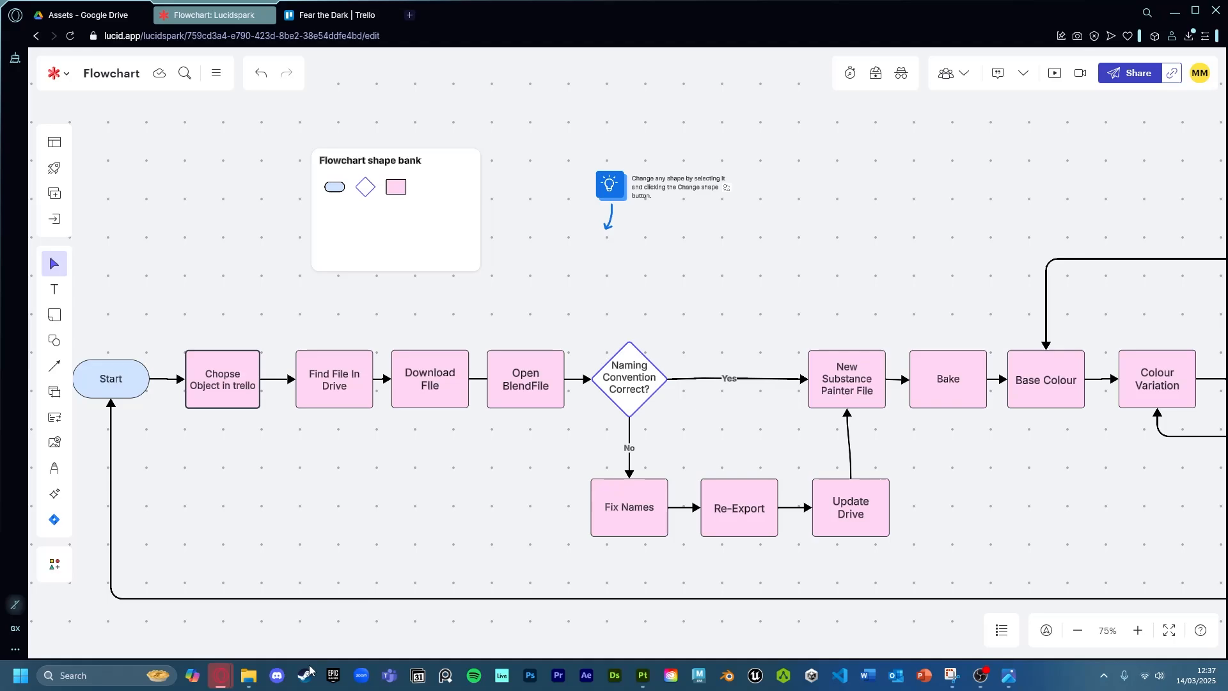
{"action": "mouse_move", "coordinate": [249, 675]}
{"action": "mouse_move", "coordinate": [308, 592]}
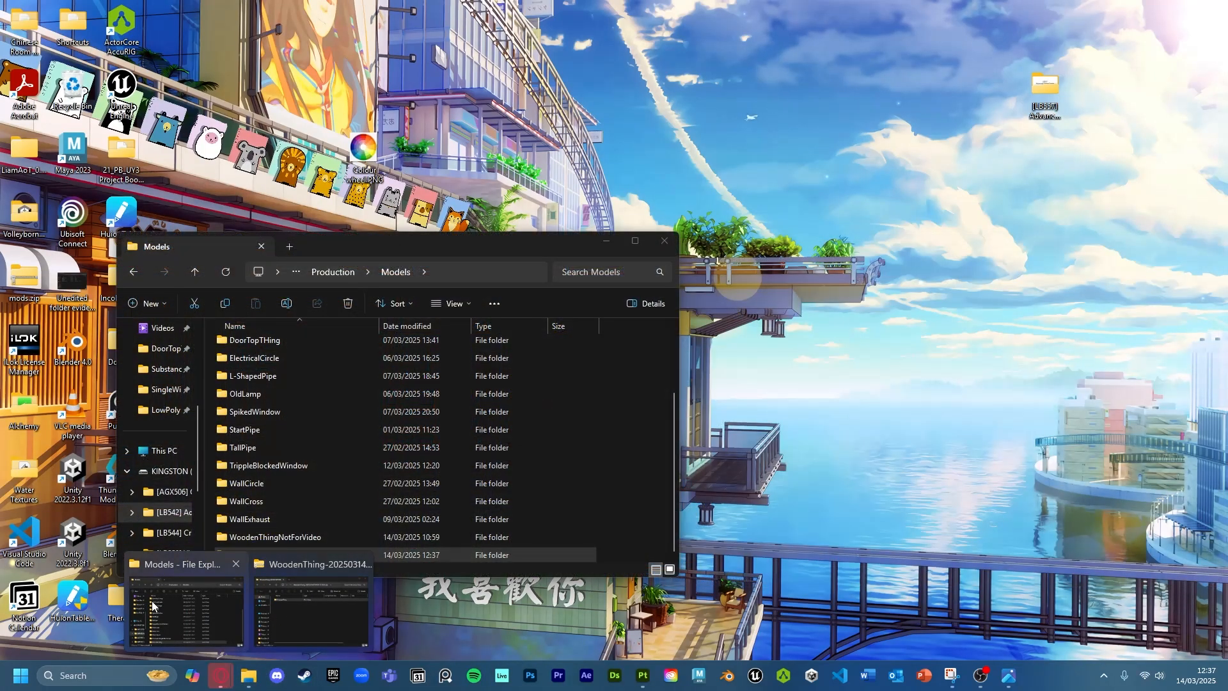
{"action": "left_click", "coordinate": [159, 604]}
{"action": "double_click", "coordinate": [281, 555]}
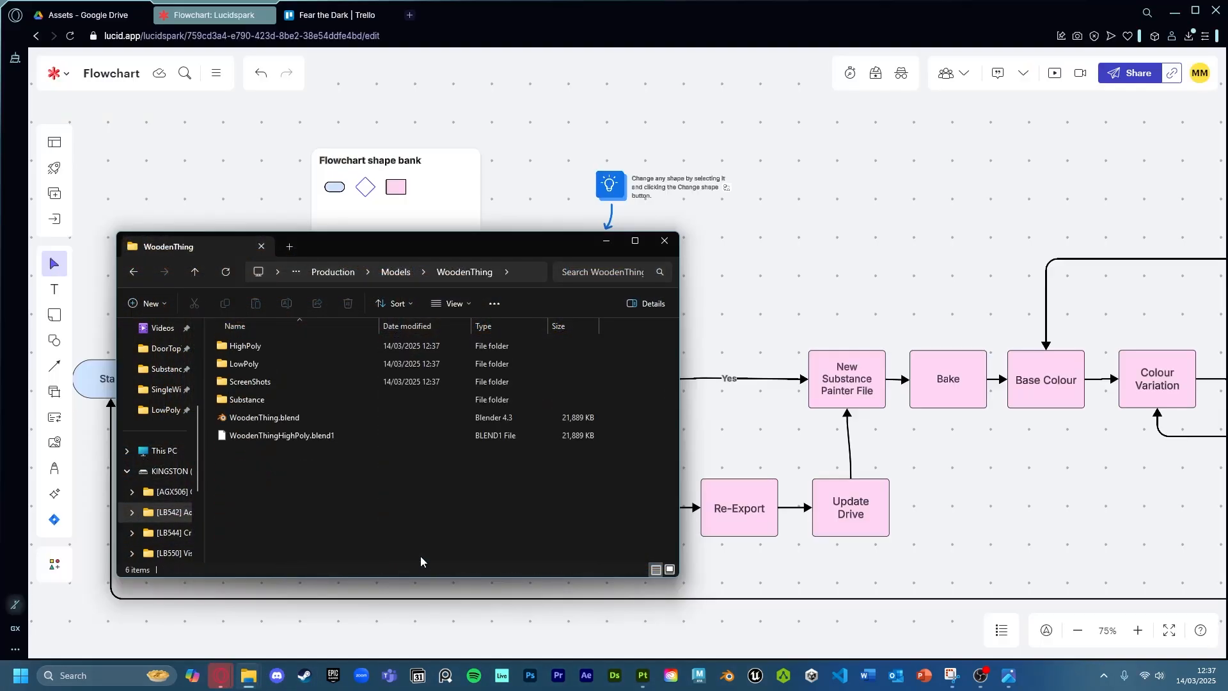
{"action": "left_click", "coordinate": [331, 420]}
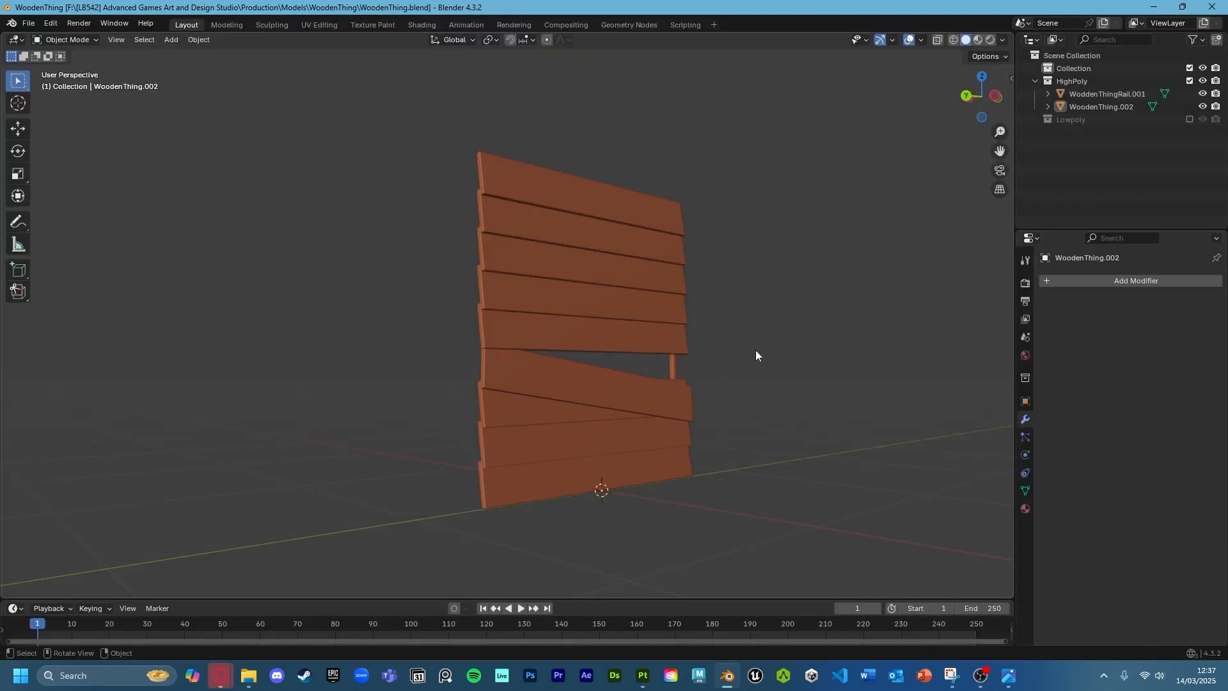
Inspect the plank panel with the Lowpoly collection temporarily enabled over HighPoly, and exclude Lowpoly again
{"action": "middle_click_drag", "start_coordinate": [756, 350], "coordinate": [688, 413]}
{"action": "scroll", "coordinate": [767, 371], "scroll_direction": "up", "scroll_amount": 3}
{"action": "scroll", "coordinate": [688, 412], "scroll_direction": "down", "scroll_amount": 4}
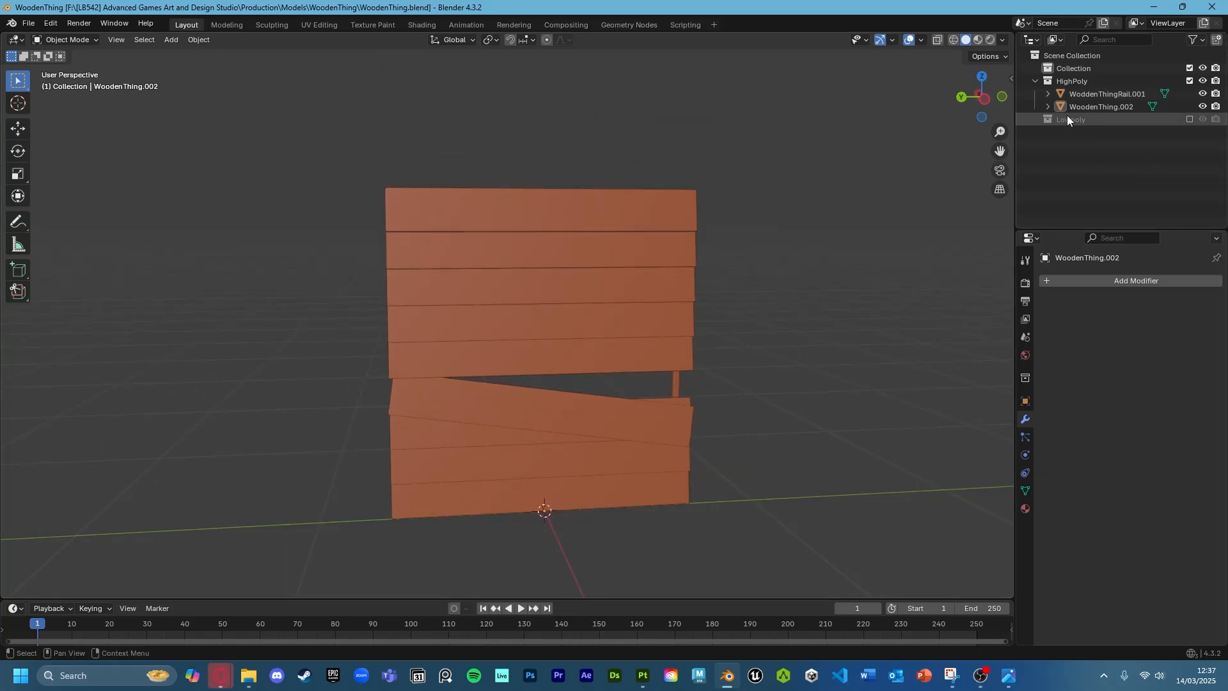
{"action": "left_click", "coordinate": [1042, 120]}
{"action": "left_click", "coordinate": [1188, 119]}
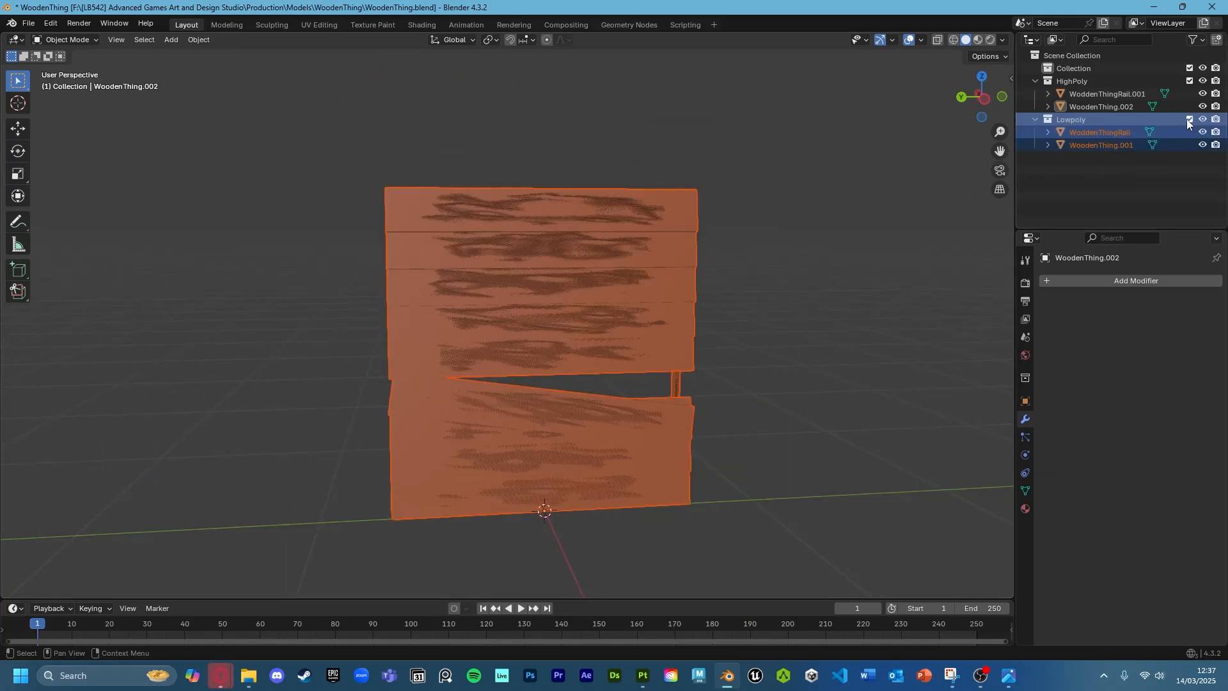
{"action": "scroll", "coordinate": [819, 297], "scroll_direction": "up", "scroll_amount": 2}
{"action": "left_click", "coordinate": [856, 316]}
{"action": "scroll", "coordinate": [832, 325], "scroll_direction": "down", "scroll_amount": 4}
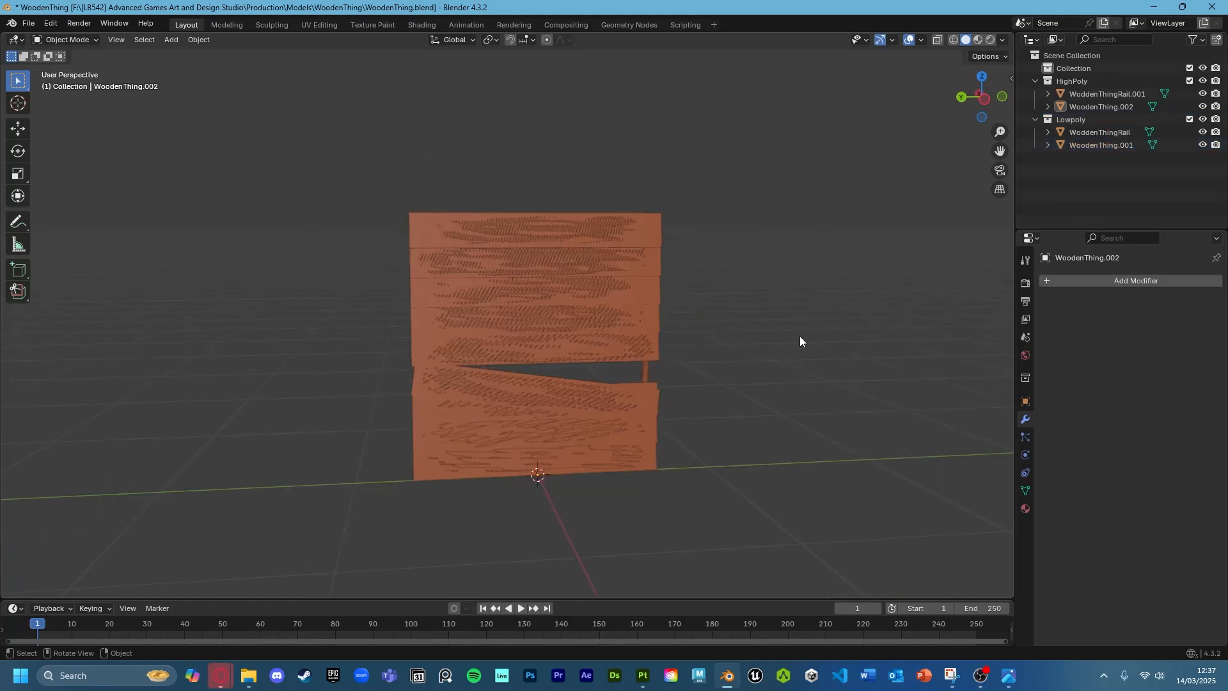
{"action": "right_click", "coordinate": [722, 335]}
{"action": "middle_click_drag", "start_coordinate": [815, 315], "coordinate": [835, 306]}
{"action": "scroll", "coordinate": [826, 306], "scroll_direction": "up", "scroll_amount": 2}
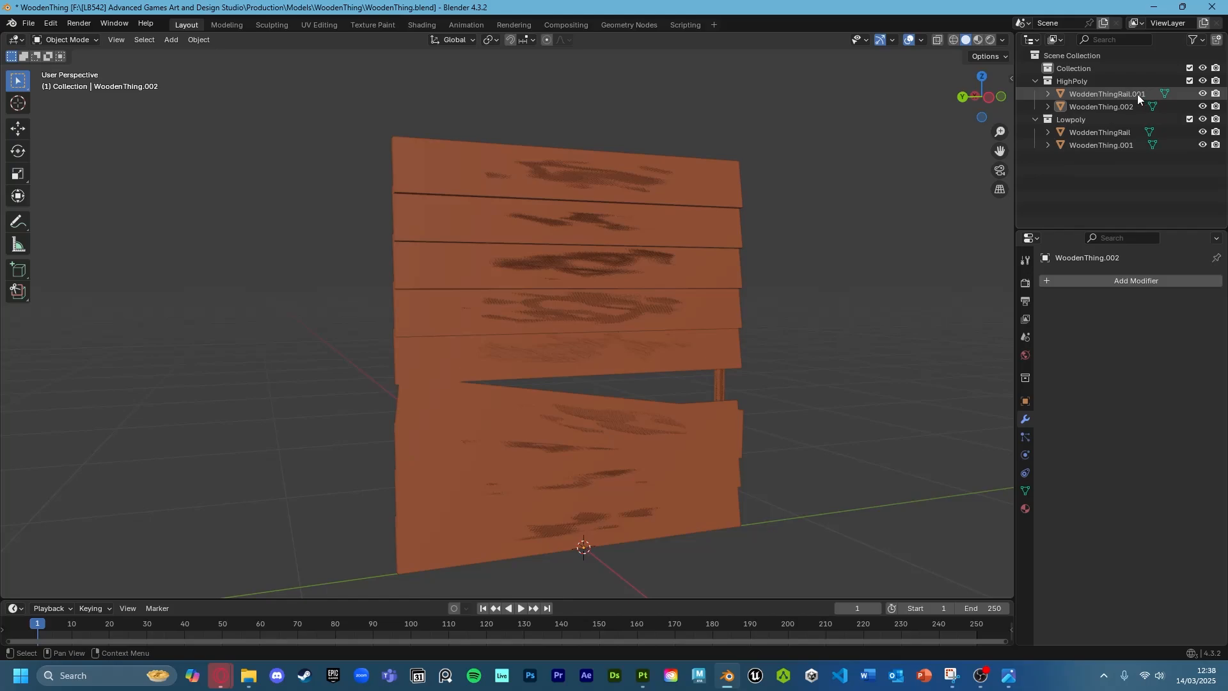
{"action": "left_click", "coordinate": [1189, 119]}
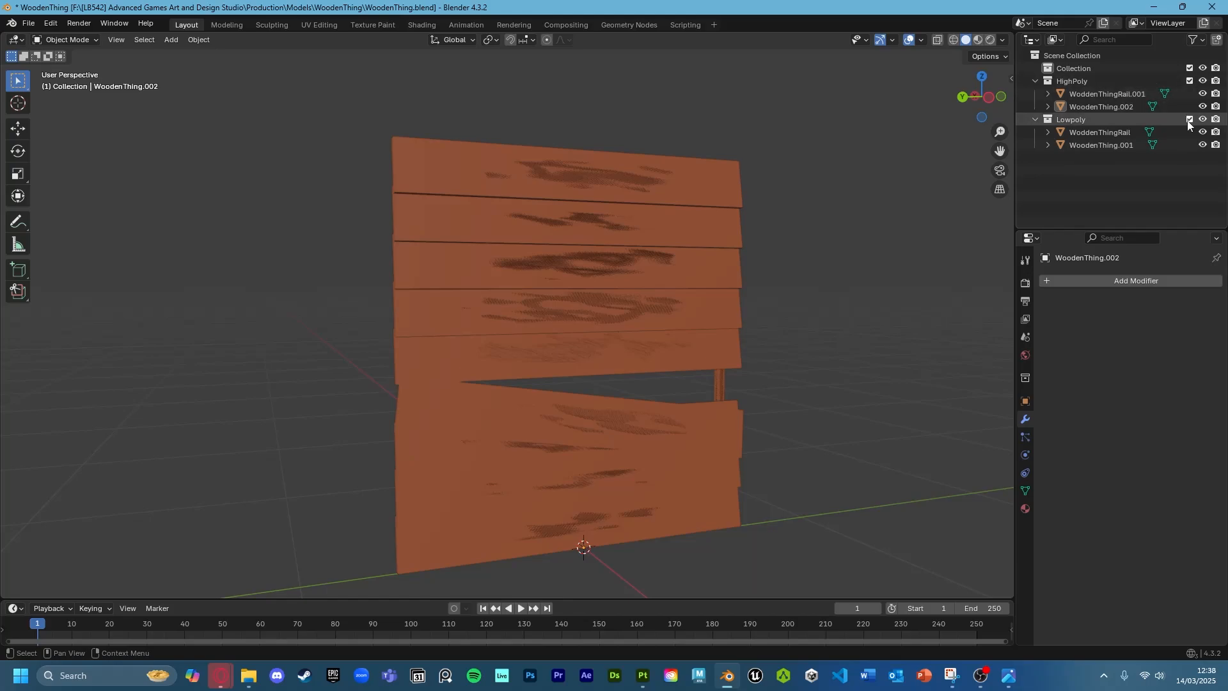
Rename the rail object in the HighPoly collection as WoddenThingRail_low
{"action": "left_click", "coordinate": [1140, 94]}
{"action": "double_click", "coordinate": [1139, 95]}
{"action": "left_click", "coordinate": [1146, 95]}
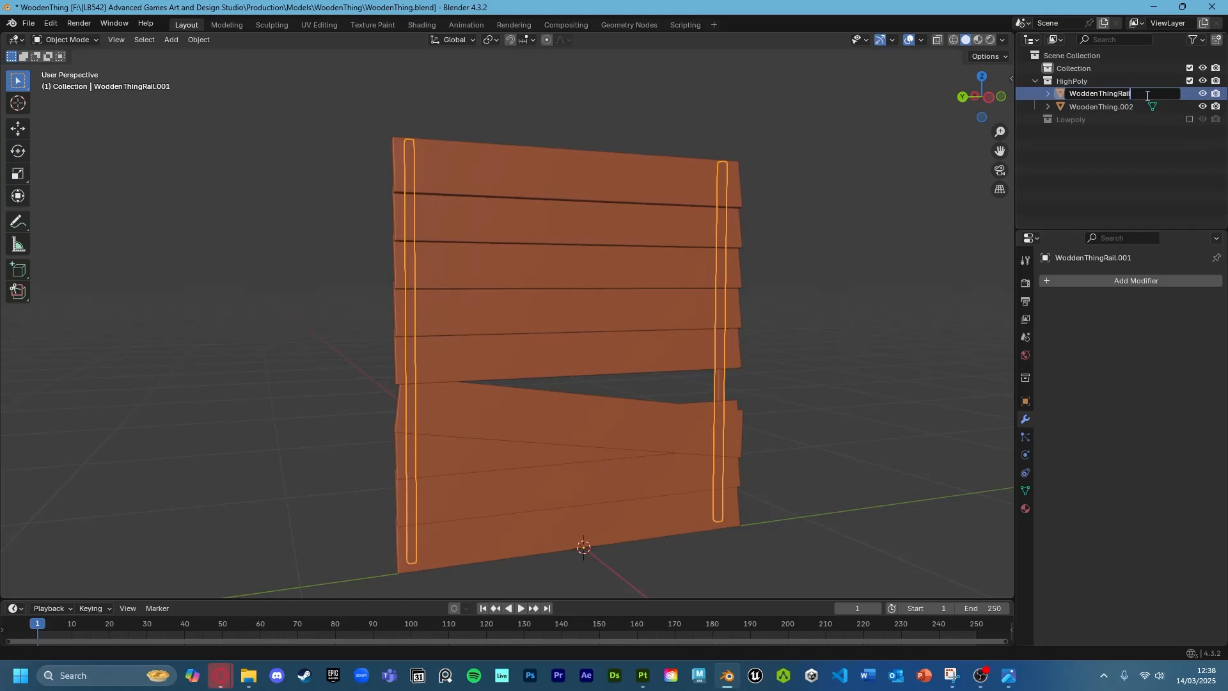
{"action": "type", "text": "_low"}
{"action": "key", "text": "Return"}
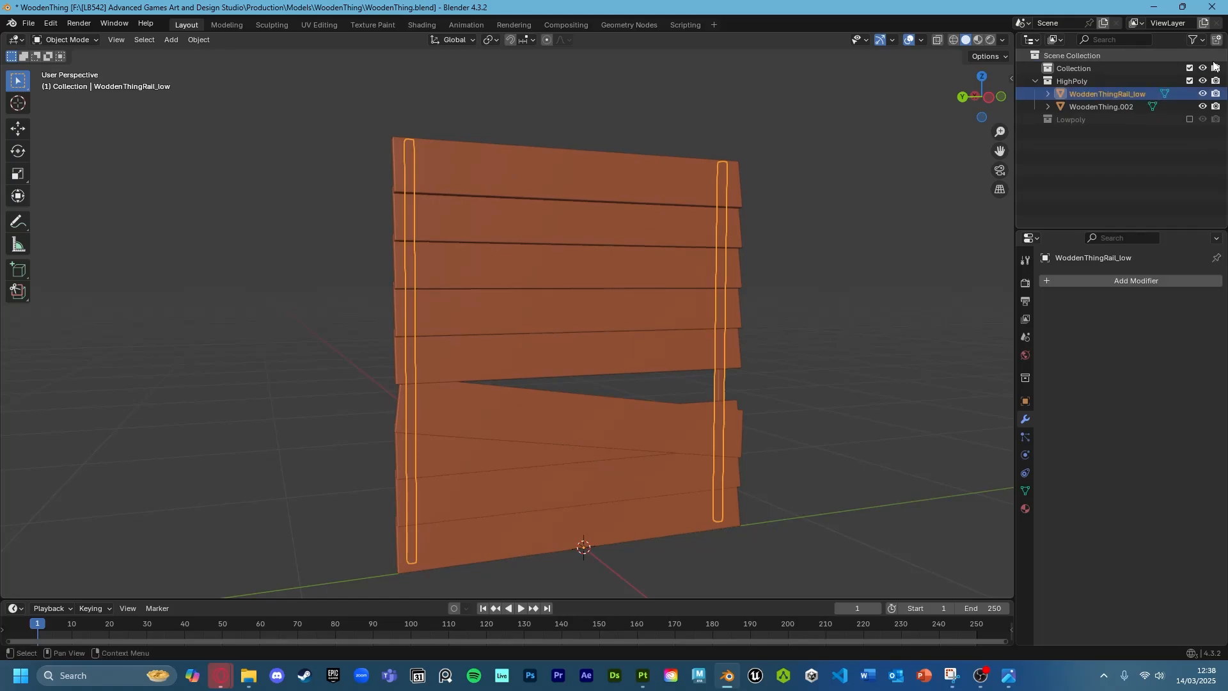
Review the naming convention check and the Fix Names, Re-Export and Update Drive stages in the flowchart, and return to Blender
{"action": "mouse_move", "coordinate": [220, 676]}
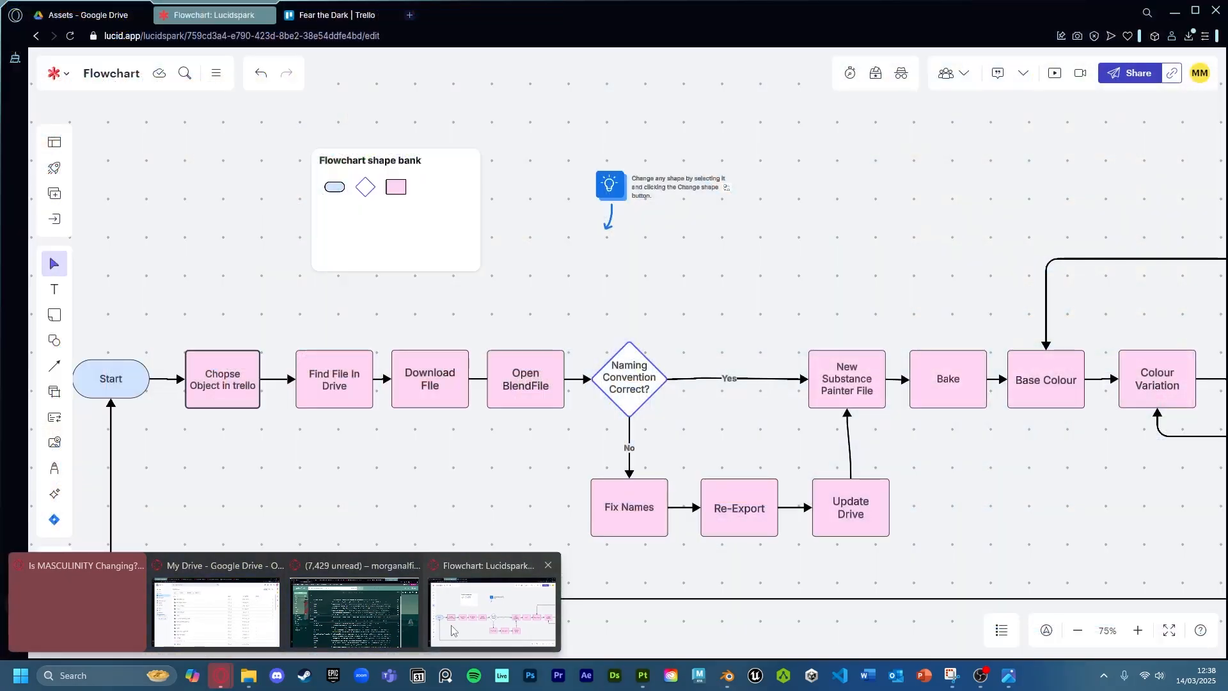
{"action": "left_click", "coordinate": [452, 630]}
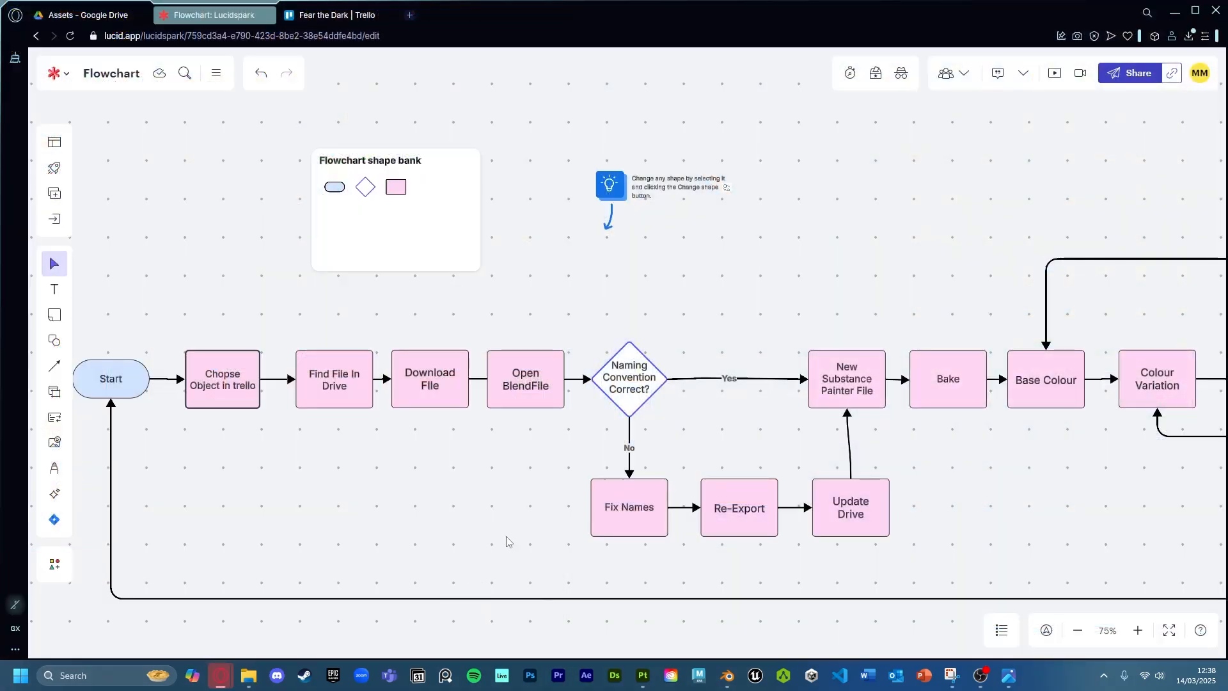
{"action": "left_click", "coordinate": [638, 376]}
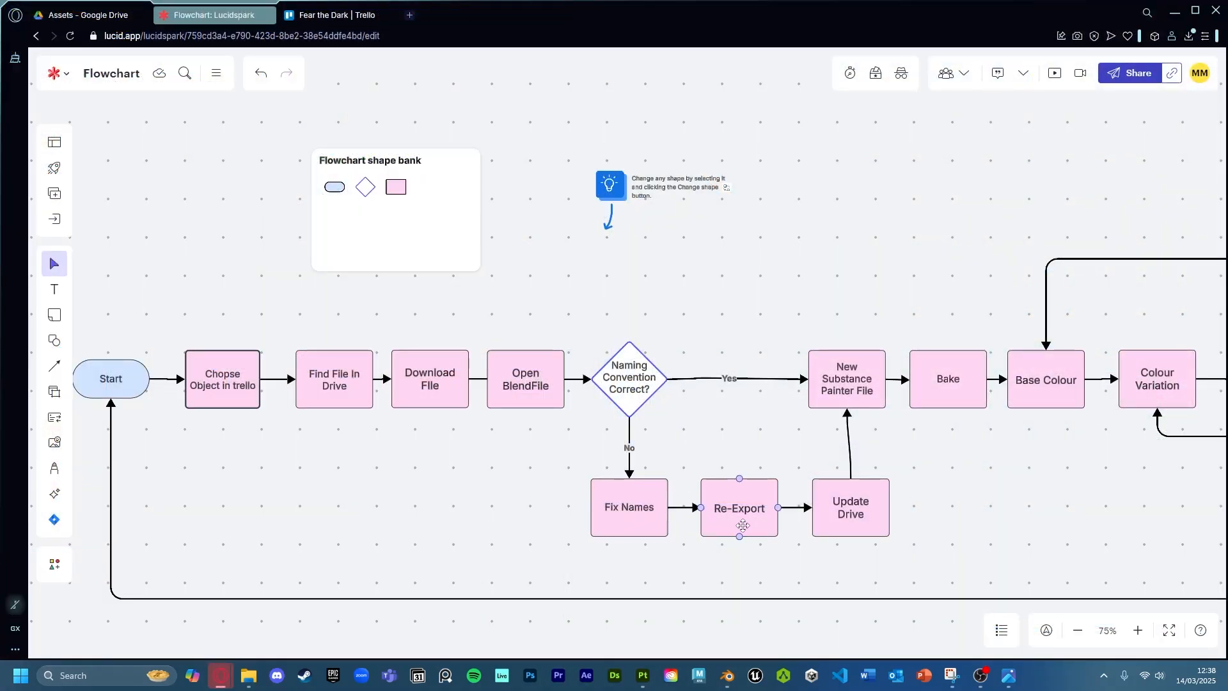
{"action": "left_click", "coordinate": [854, 520]}
{"action": "left_click", "coordinate": [728, 675]}
Rename the plank object WoodenThing.002 in the HighPoly collection as WoodenThing_low
{"action": "left_click", "coordinate": [1113, 107]}
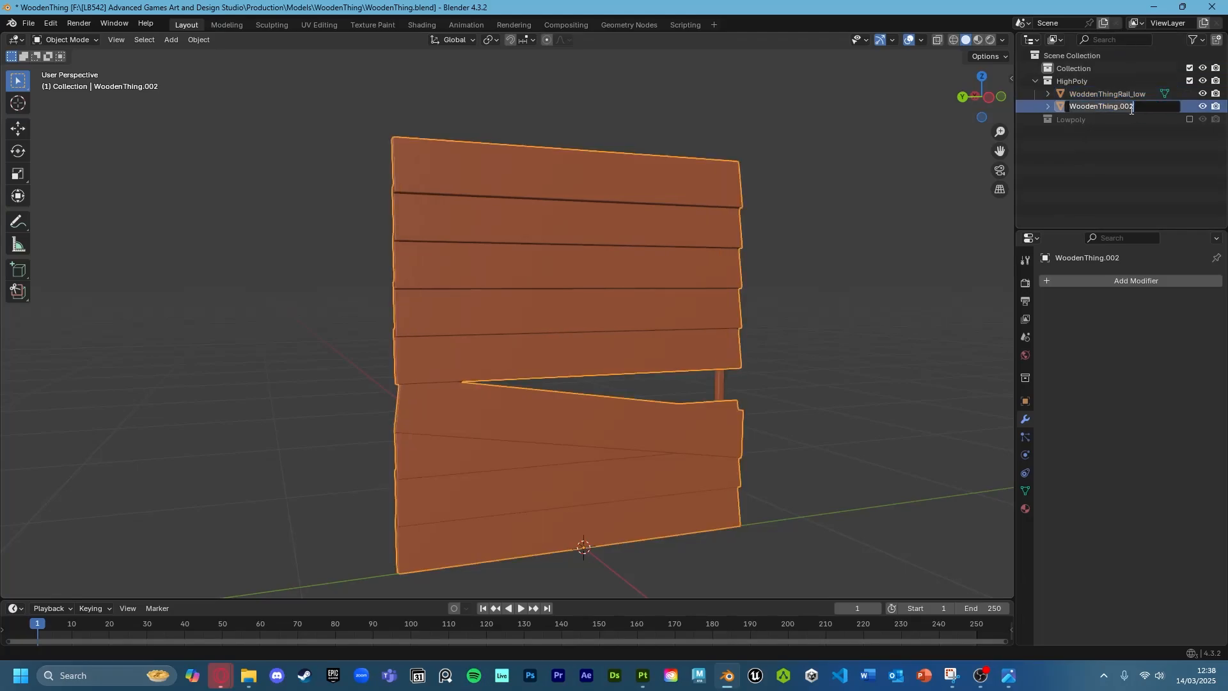
{"action": "double_click", "coordinate": [1133, 107]}
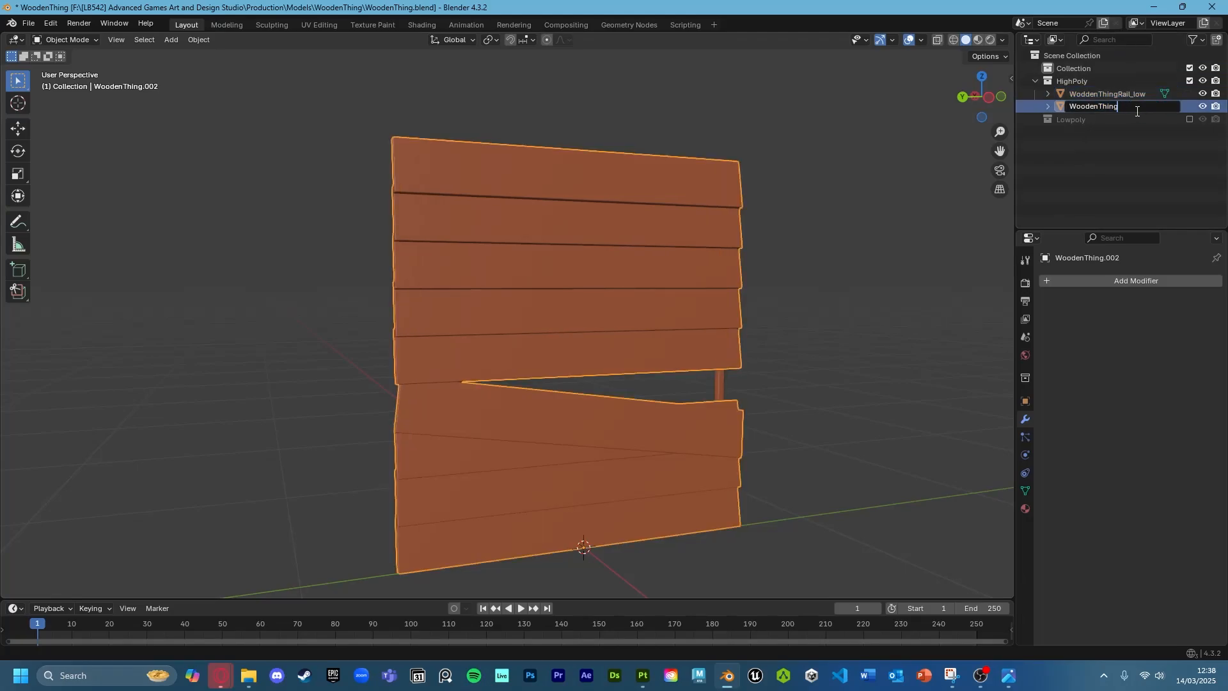
{"action": "key", "text": "Return"}
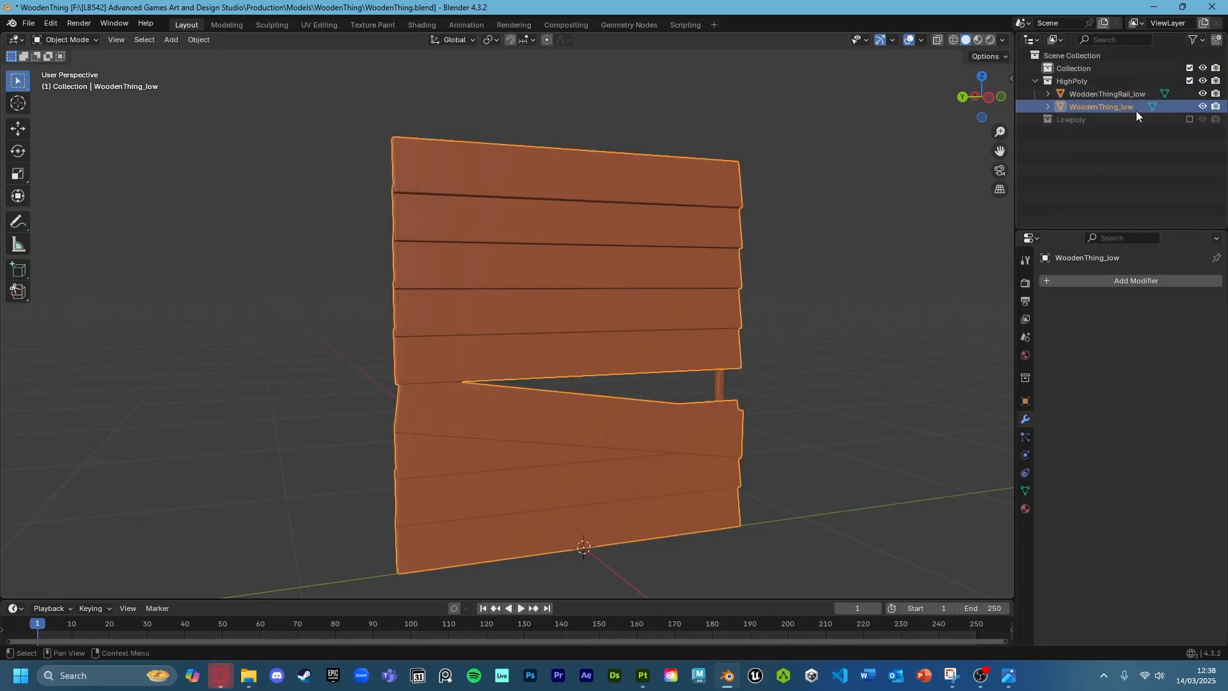
Rename the rail object in the HighPoly collection as WoddenThingRail_high, with a single underscore before the suffix
{"action": "double_click", "coordinate": [1139, 94]}
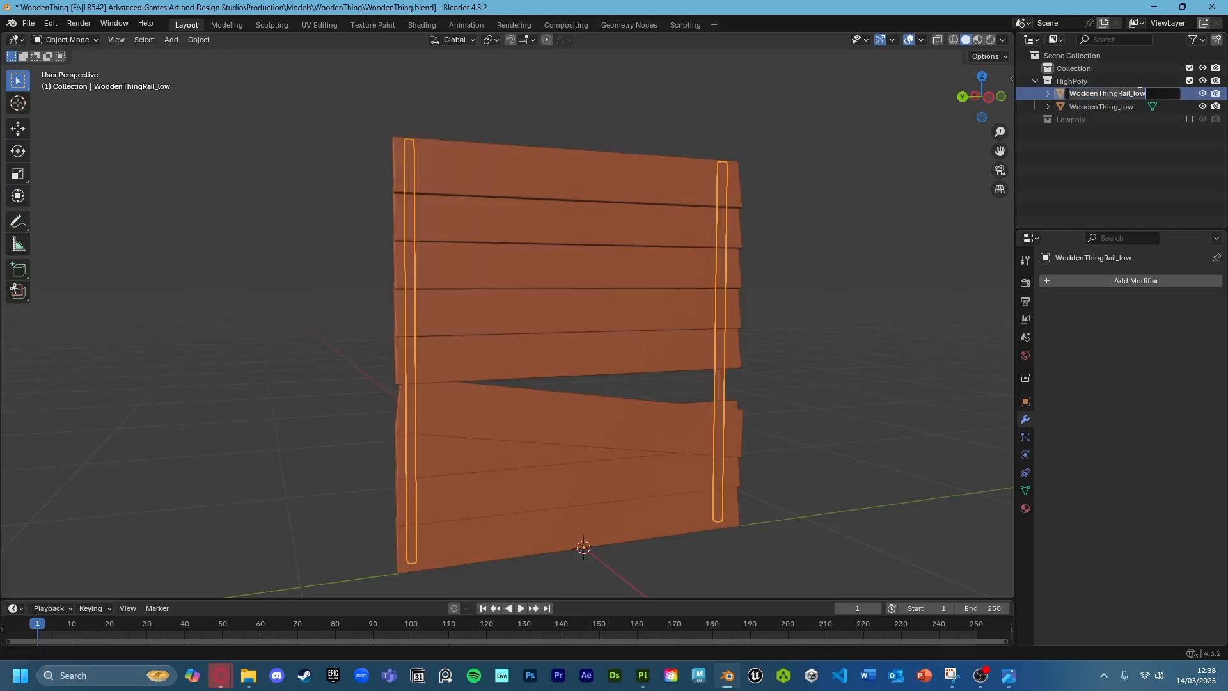
{"action": "left_click_drag", "start_coordinate": [1134, 93], "coordinate": [1161, 93]}
{"action": "key", "text": "BackSpace"}
{"action": "type", "text": "_high"}
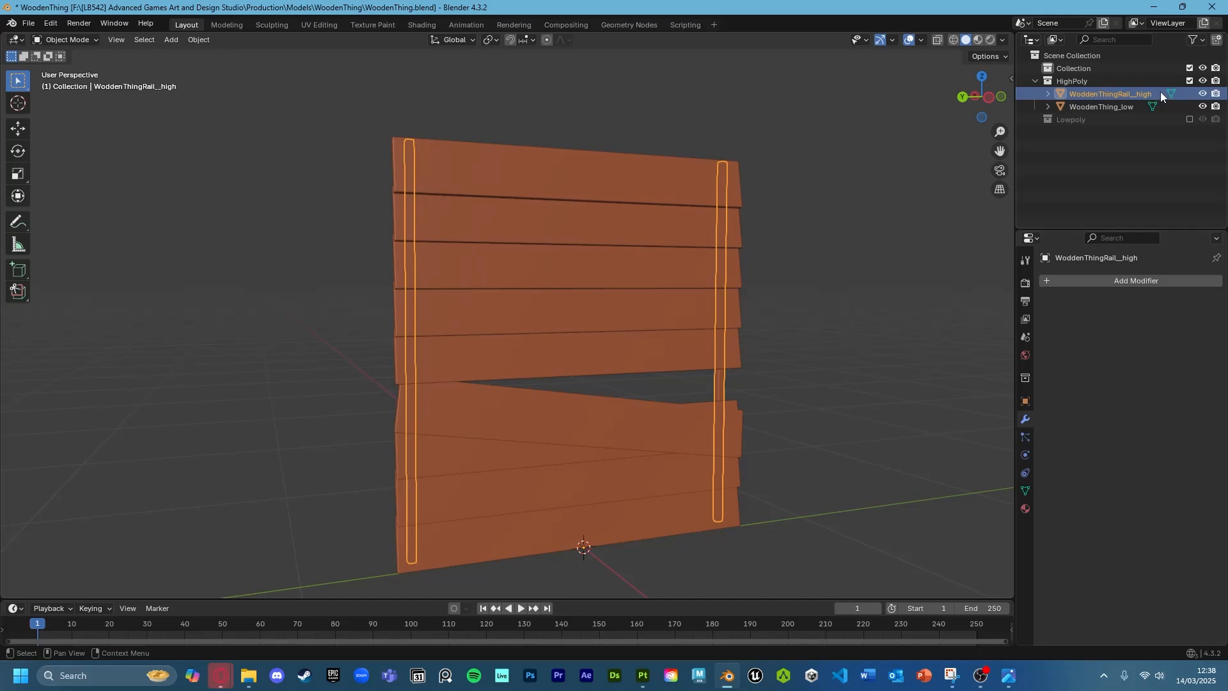
{"action": "key", "text": "Return"}
{"action": "double_click", "coordinate": [1136, 93]}
{"action": "left_click", "coordinate": [1136, 93]}
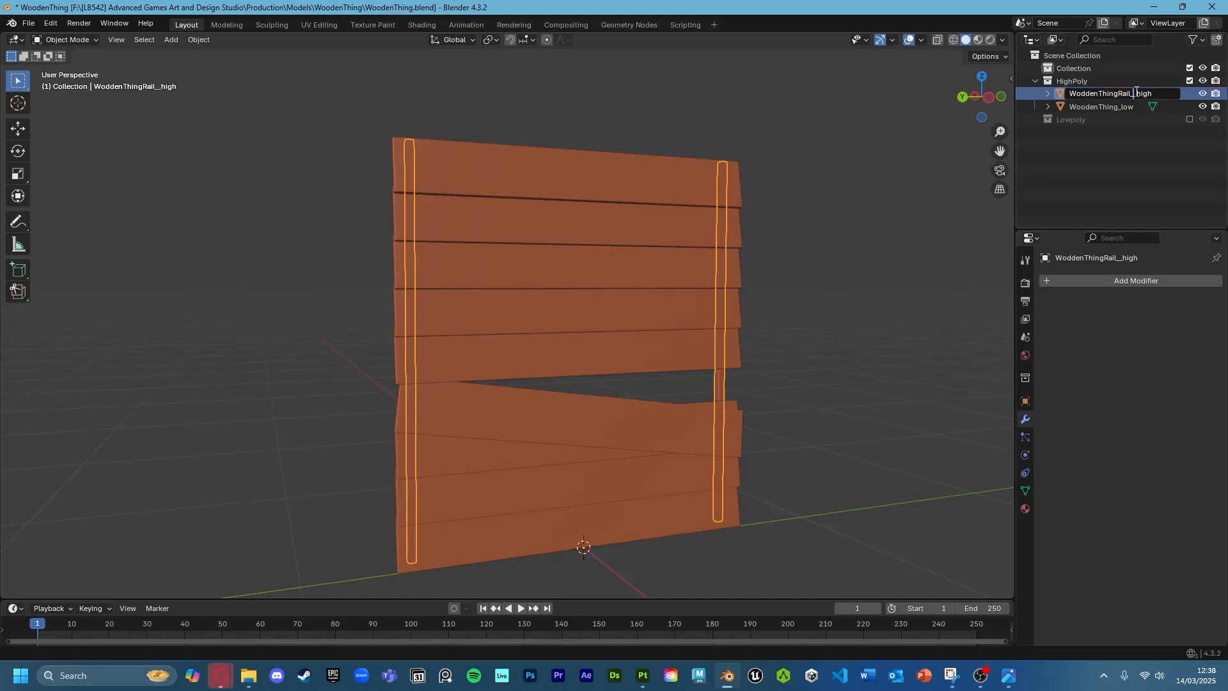
{"action": "key", "text": "BackSpace"}
{"action": "key", "text": "Return"}
Rename the plank object in the HighPoly collection as WoodenThing_high
{"action": "double_click", "coordinate": [1136, 106]}
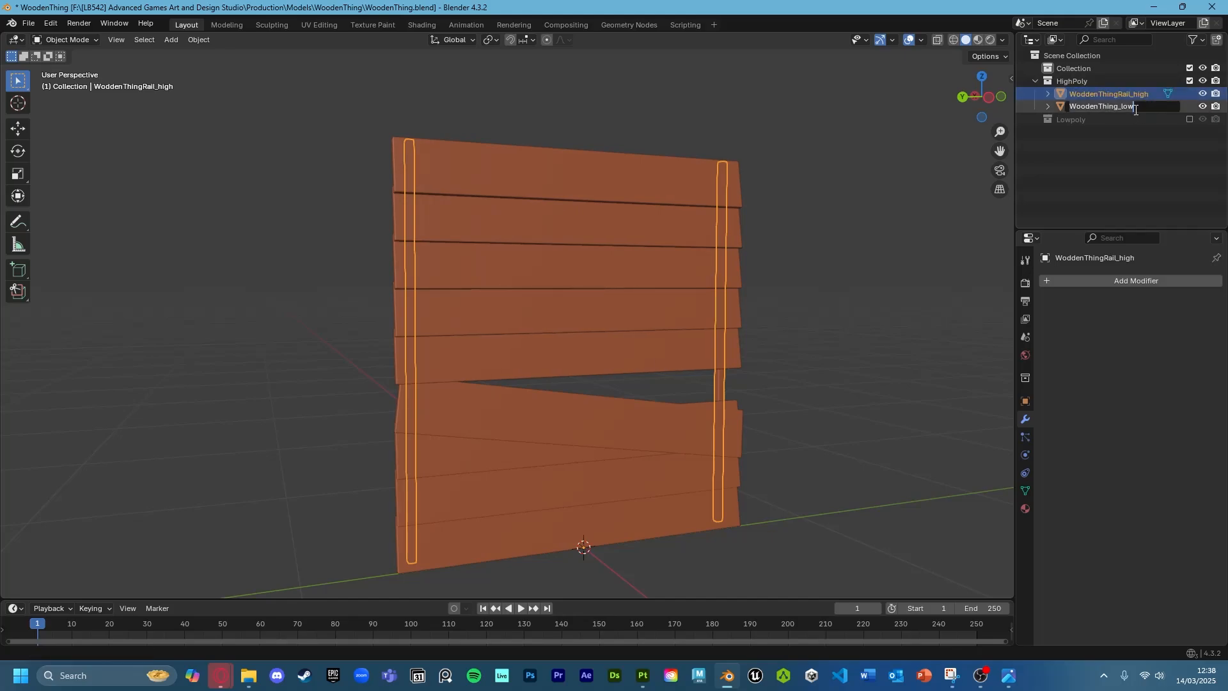
{"action": "left_click", "coordinate": [1137, 108]}
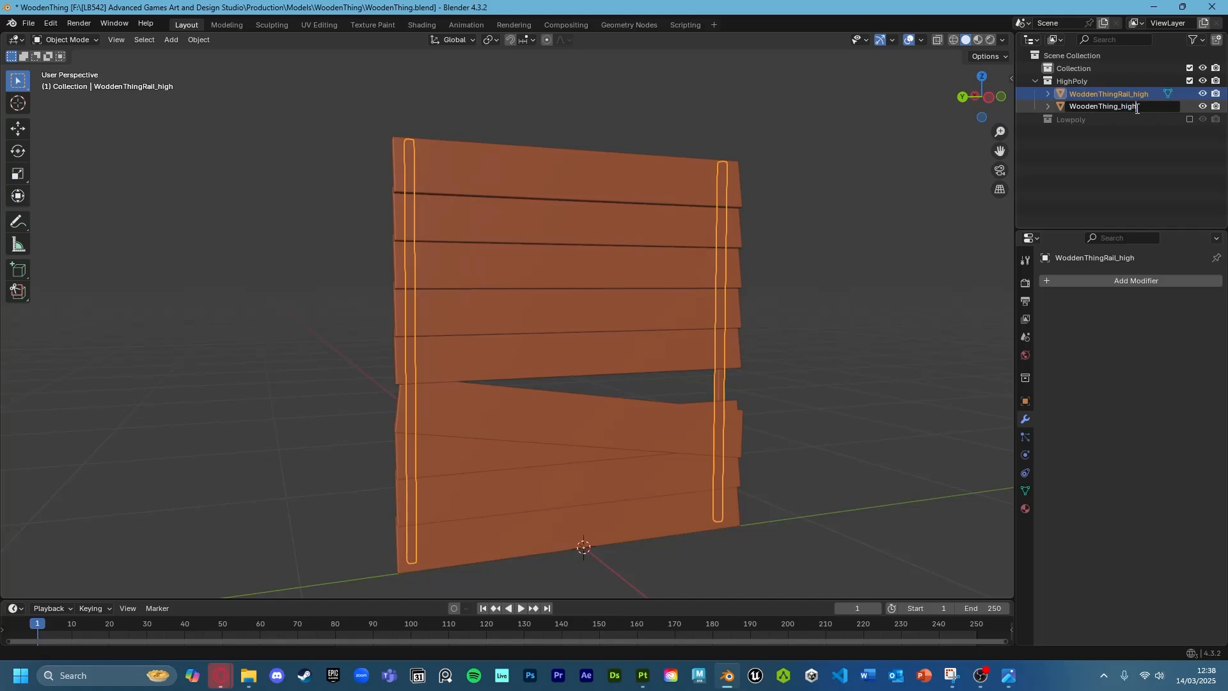
{"action": "key", "text": "Return"}
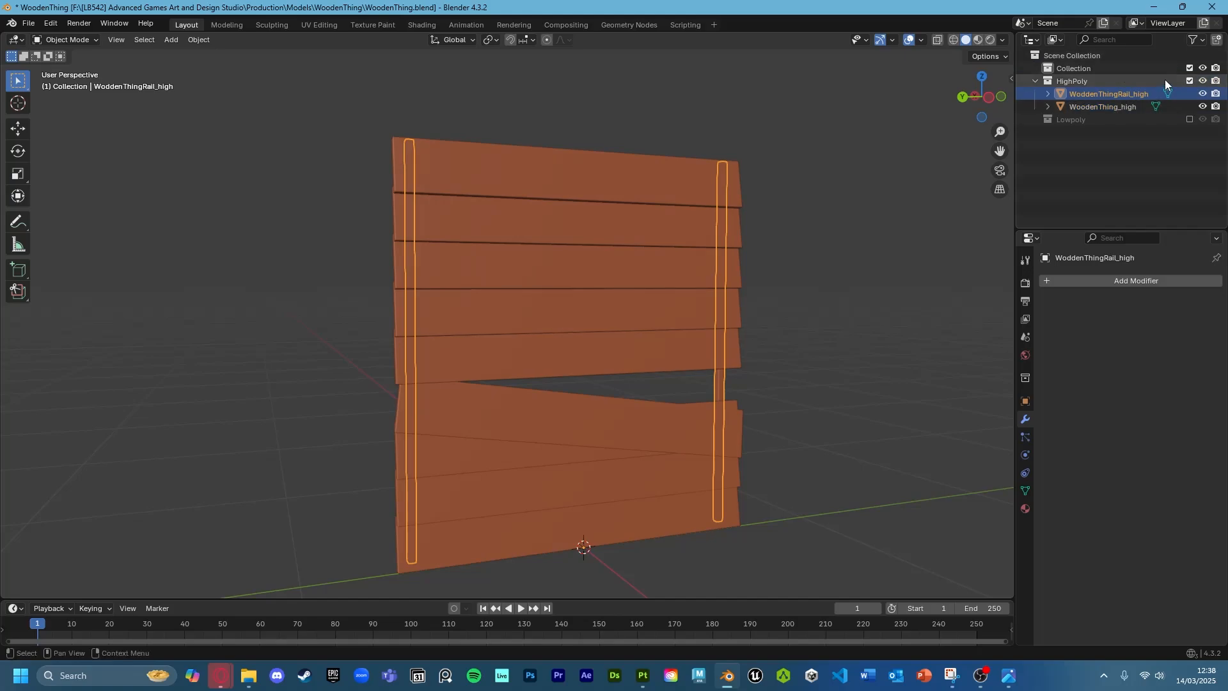
Enable the Lowpoly collection in place of HighPoly and rename its rail object as WoddenThingRail_low
{"action": "left_click", "coordinate": [1036, 81]}
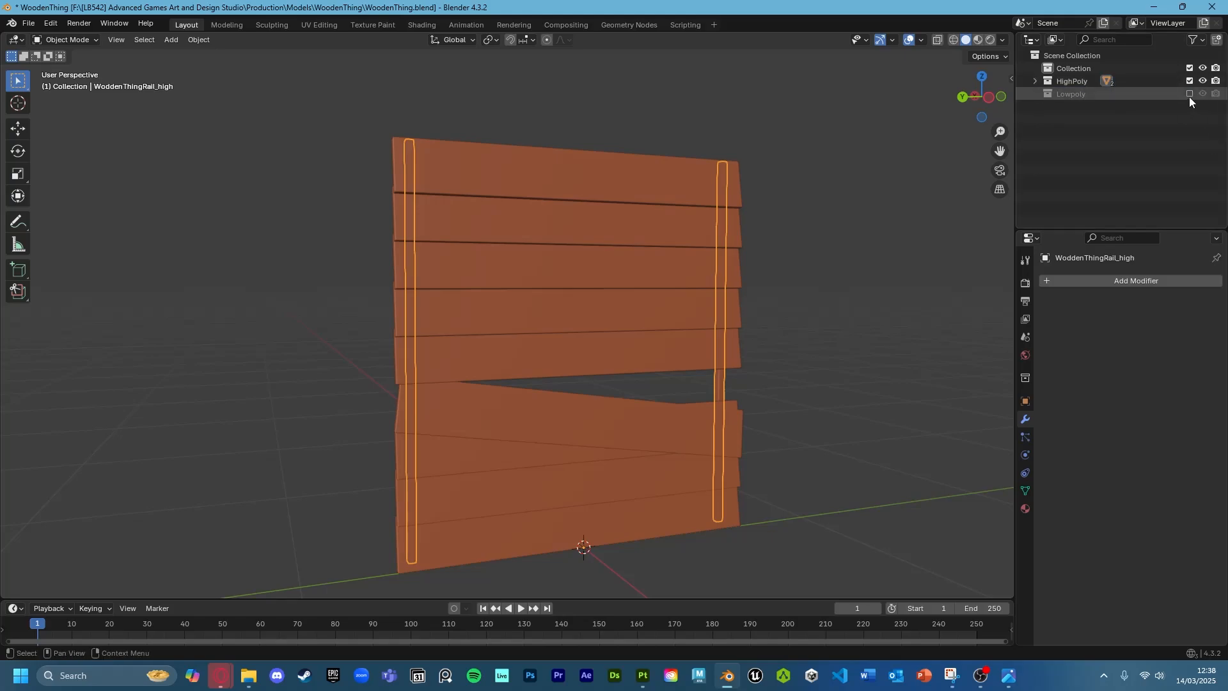
{"action": "left_click", "coordinate": [1189, 94]}
{"action": "left_click", "coordinate": [1189, 82]}
{"action": "left_click", "coordinate": [1113, 106]}
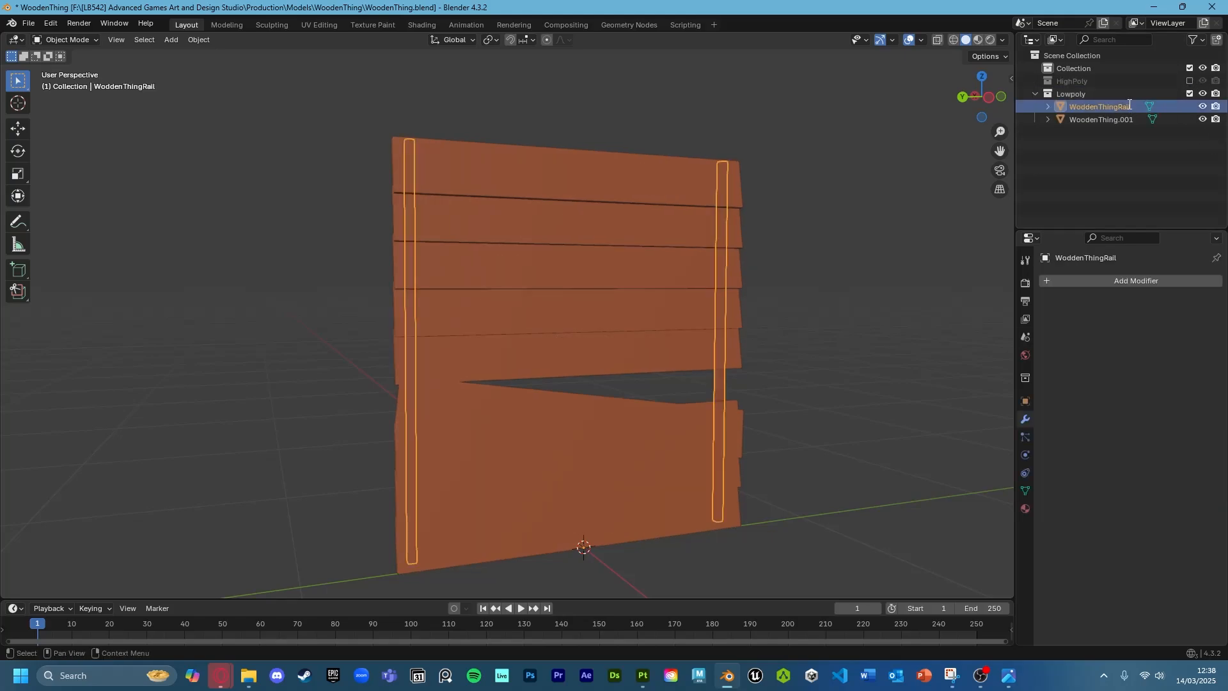
{"action": "double_click", "coordinate": [1137, 107]}
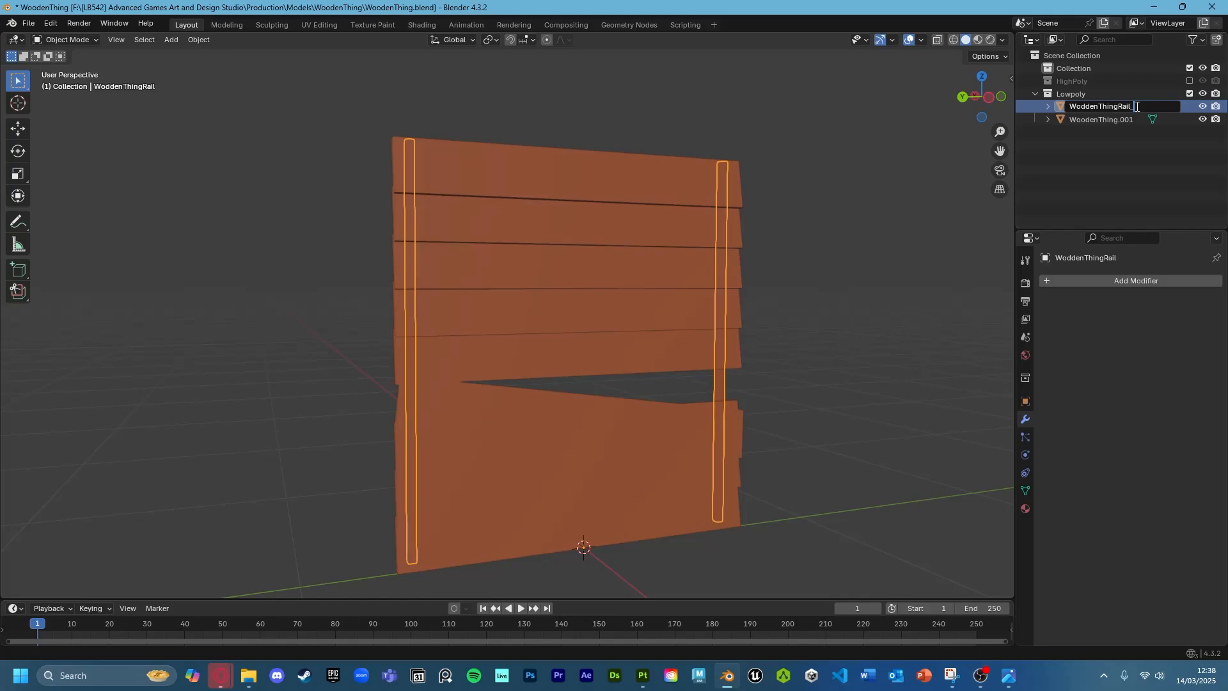
{"action": "type", "text": "_low"}
{"action": "key", "text": "Return"}
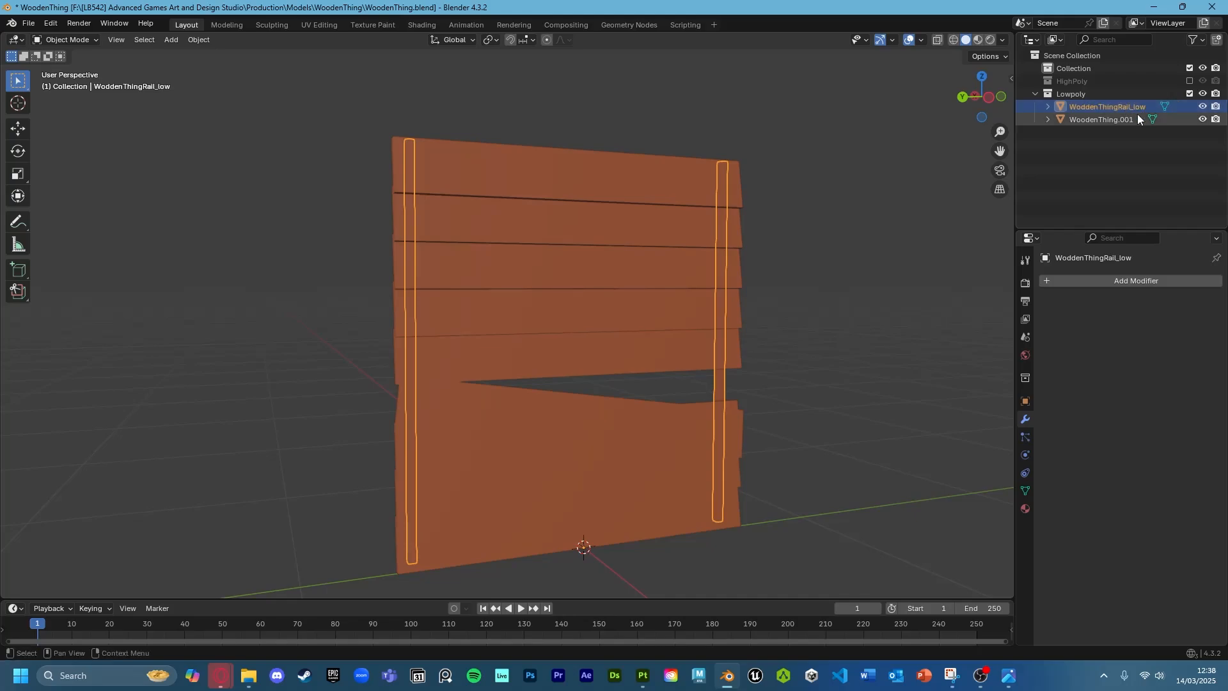
Rename the plank object WoodenThing.001 in the Lowpoly collection as WoodenThing_low
{"action": "left_click", "coordinate": [1137, 117]}
{"action": "double_click", "coordinate": [1131, 119]}
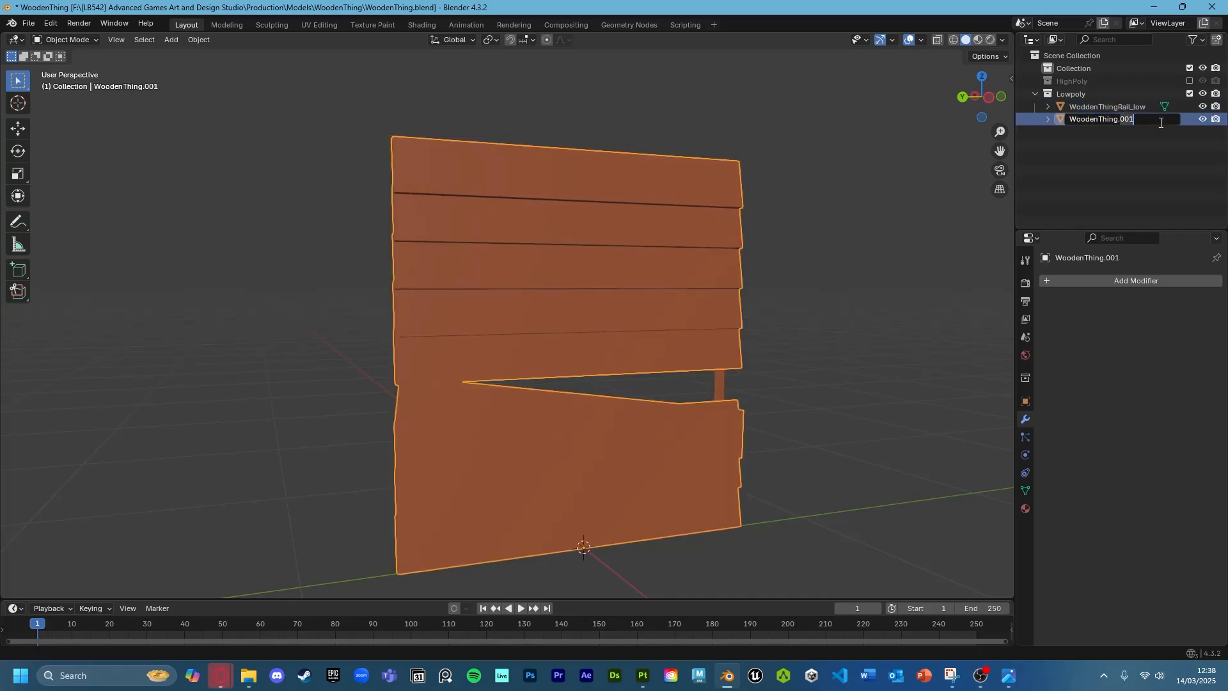
{"action": "key", "text": "BackSpace"}
{"action": "key", "text": "BackSpace"}
{"action": "key", "text": "BackSpace"}
{"action": "key", "text": "BackSpace"}
{"action": "type", "text": "_low"}
{"action": "key", "text": "Return"}
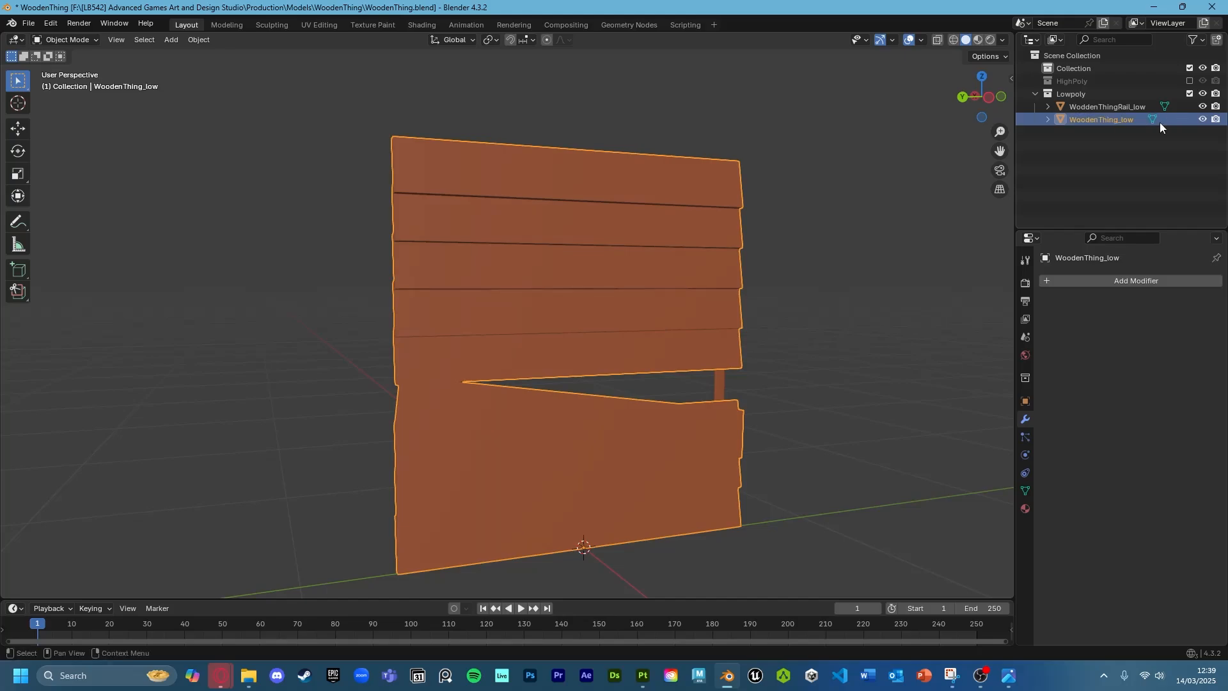
Enable the HighPoly collection again and compare its object names with those in the Lowpoly collection
{"action": "left_click", "coordinate": [1190, 81]}
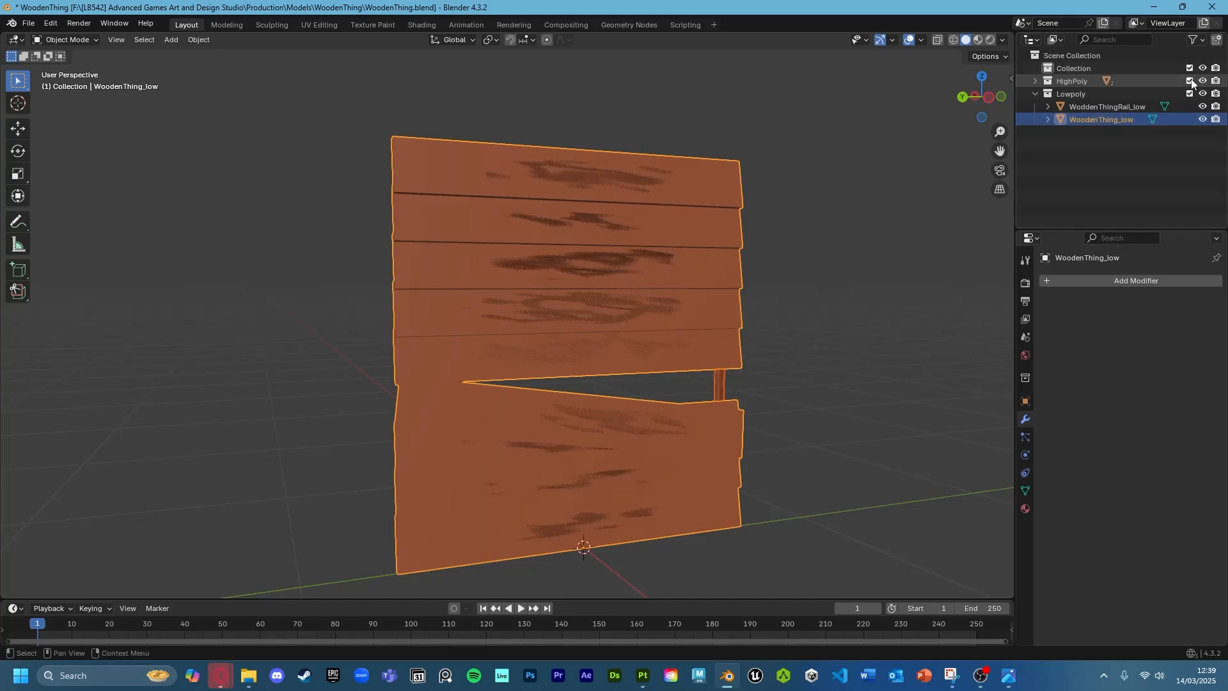
{"action": "left_click", "coordinate": [1036, 80]}
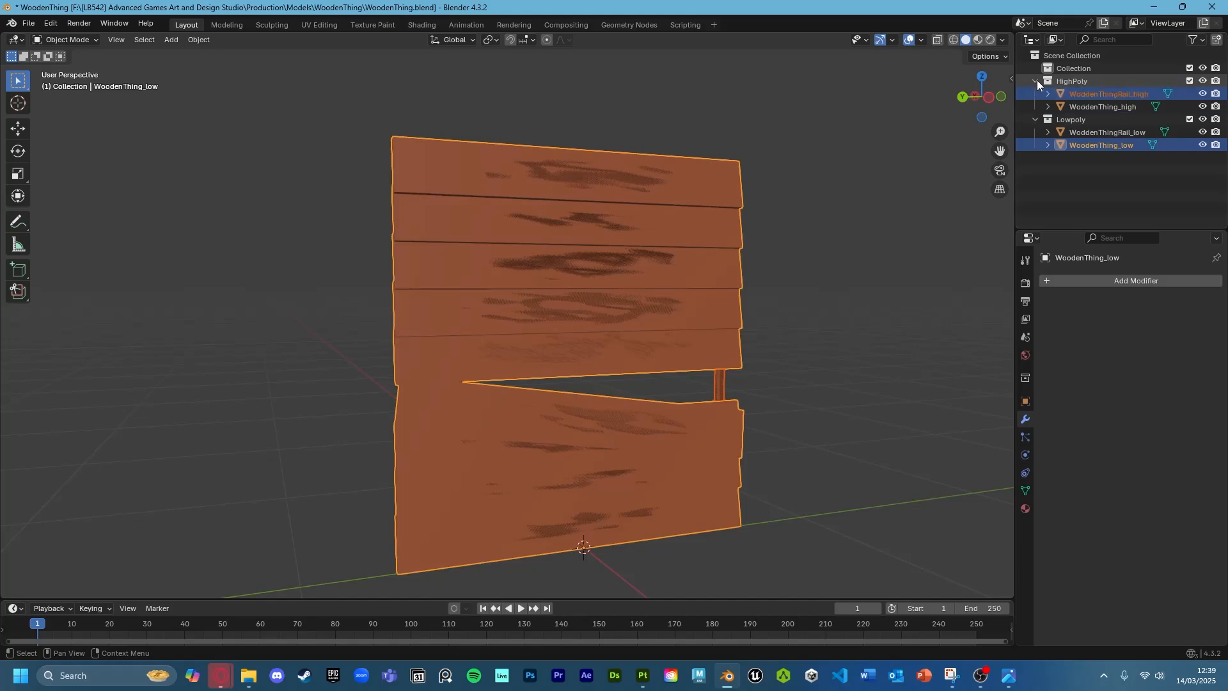
{"action": "left_click", "coordinate": [1116, 171]}
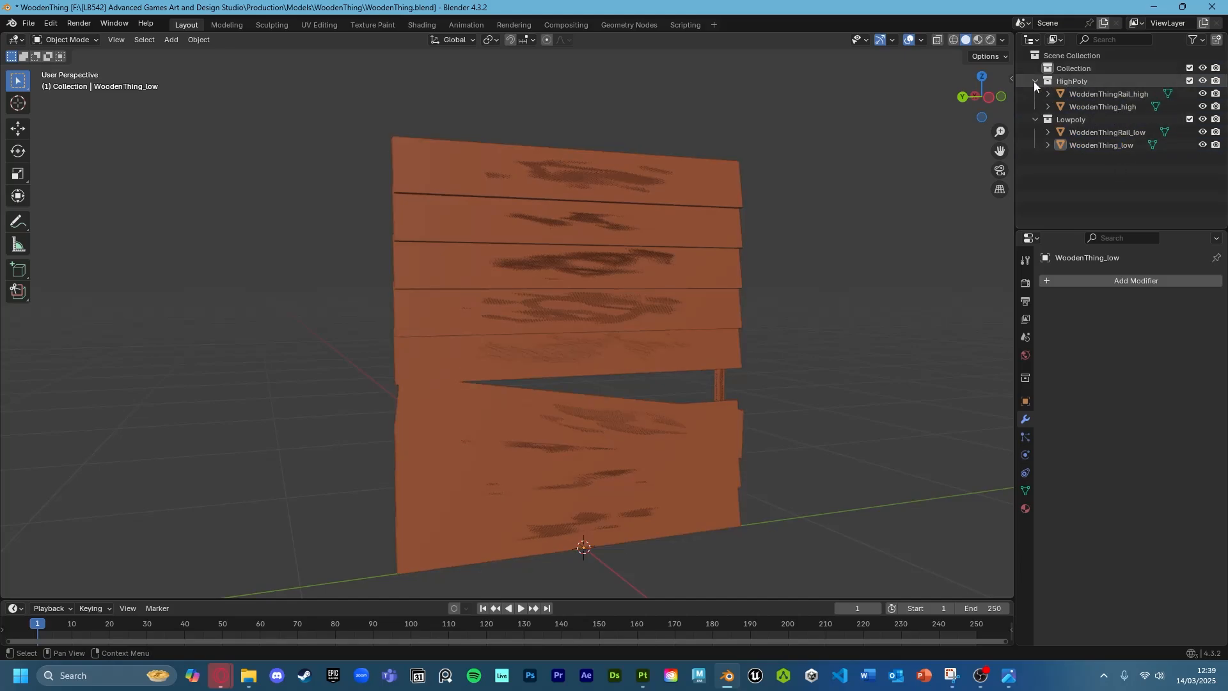
Select the rail and plank objects in the Lowpoly collection and exclude the HighPoly collection from the view layer
{"action": "left_click", "coordinate": [1035, 81]}
{"action": "left_click", "coordinate": [1087, 107]}
{"action": "left_click", "coordinate": [1083, 122], "text": "shift"}
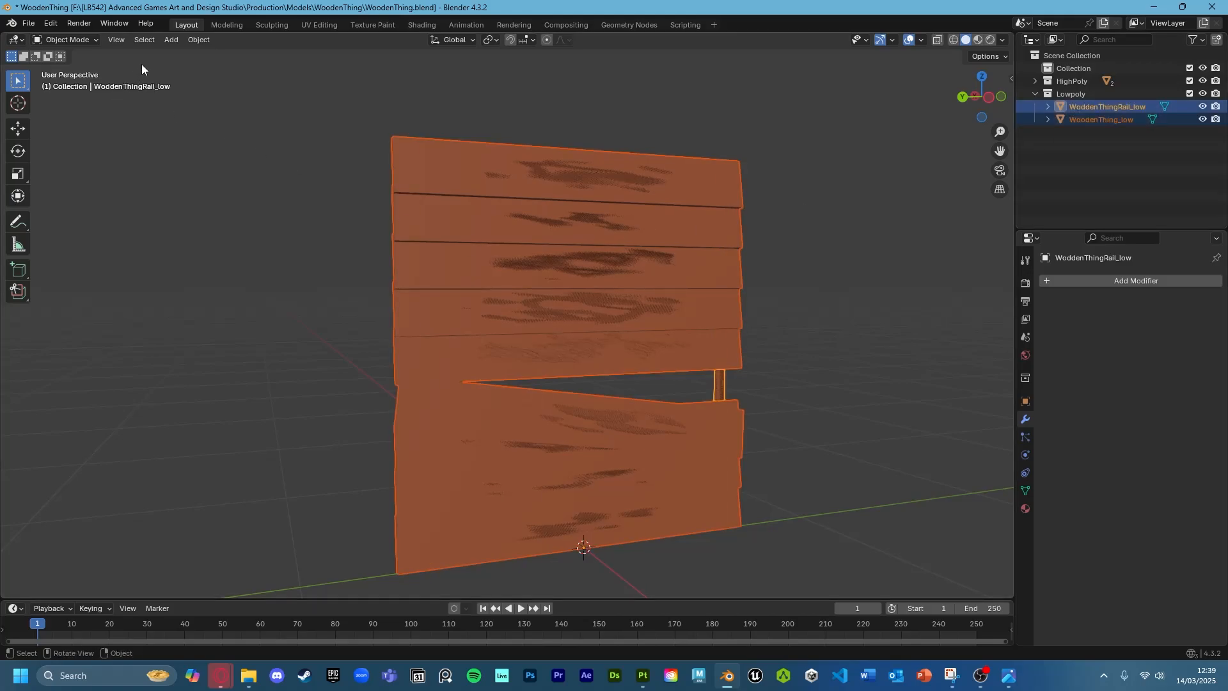
{"action": "left_click", "coordinate": [1189, 81]}
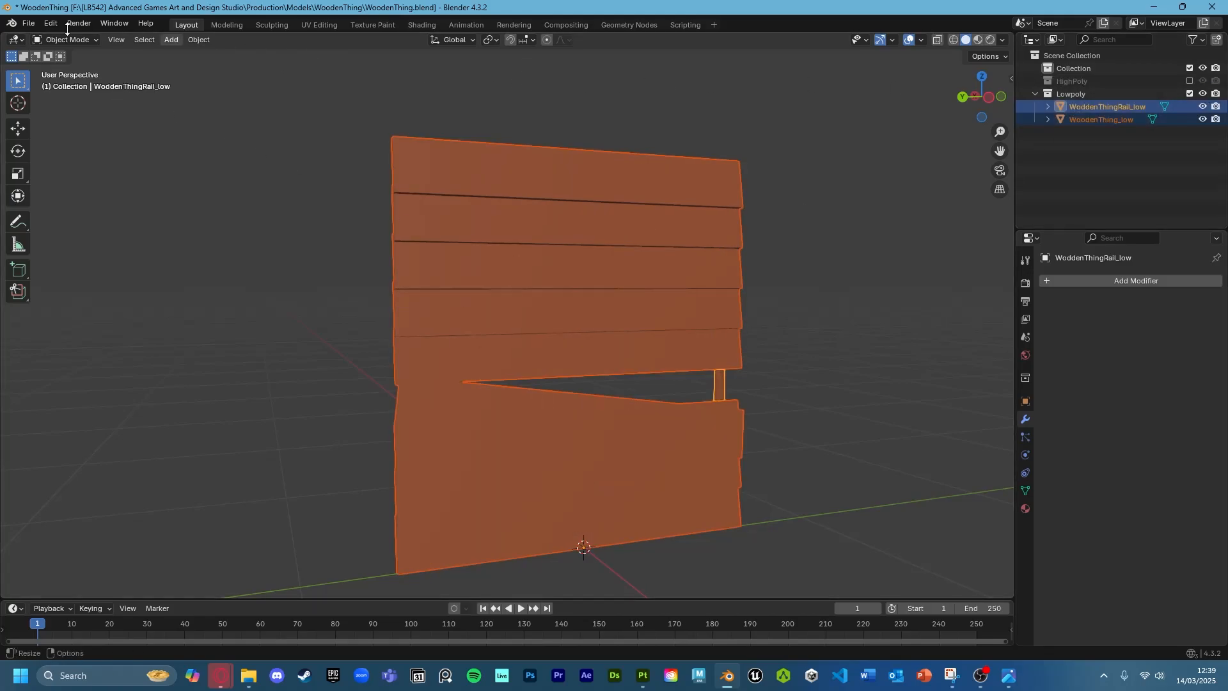
Export the selection as FBX over WoodenThingLowR4S.fbx in the LowPoly folder, limited to selected objects and the Mesh type
{"action": "left_click", "coordinate": [28, 23]}
{"action": "mouse_move", "coordinate": [82, 218]}
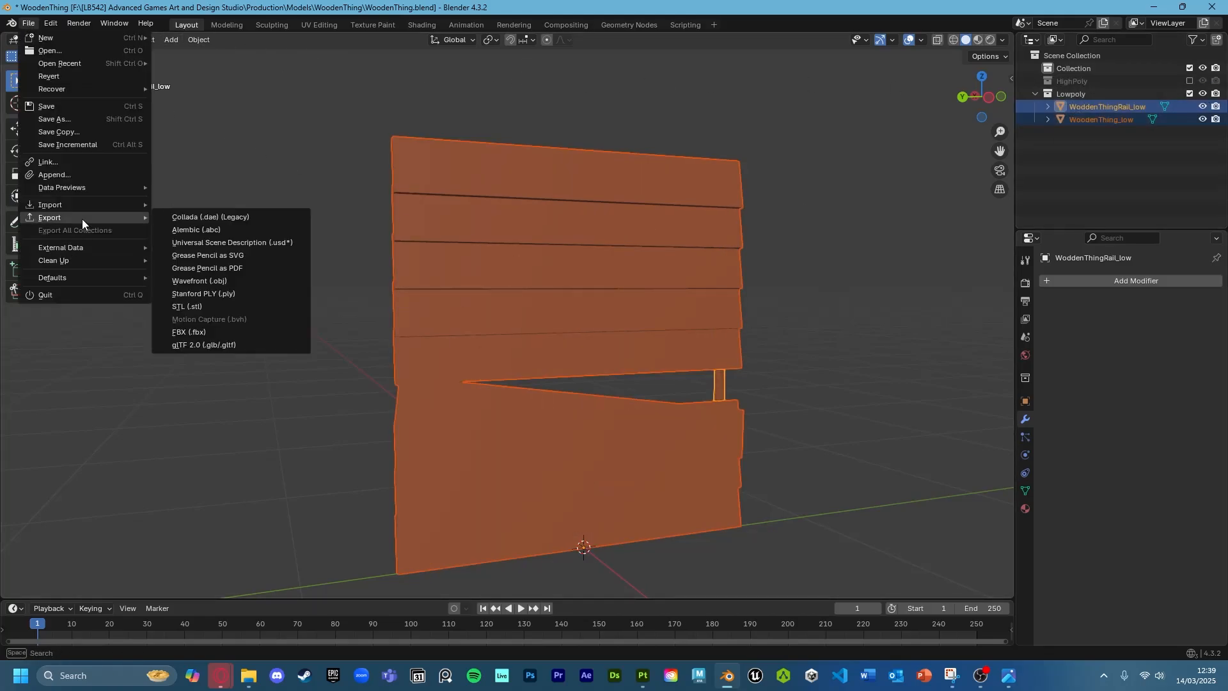
{"action": "left_click", "coordinate": [233, 330]}
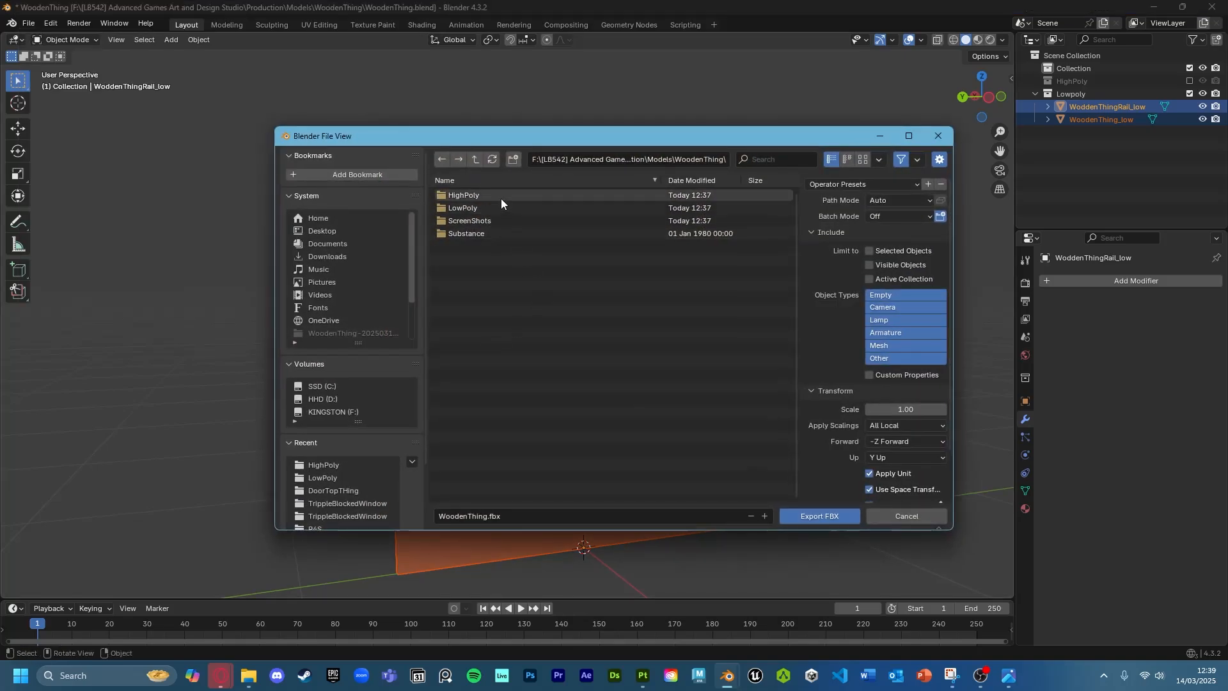
{"action": "left_click", "coordinate": [476, 159]}
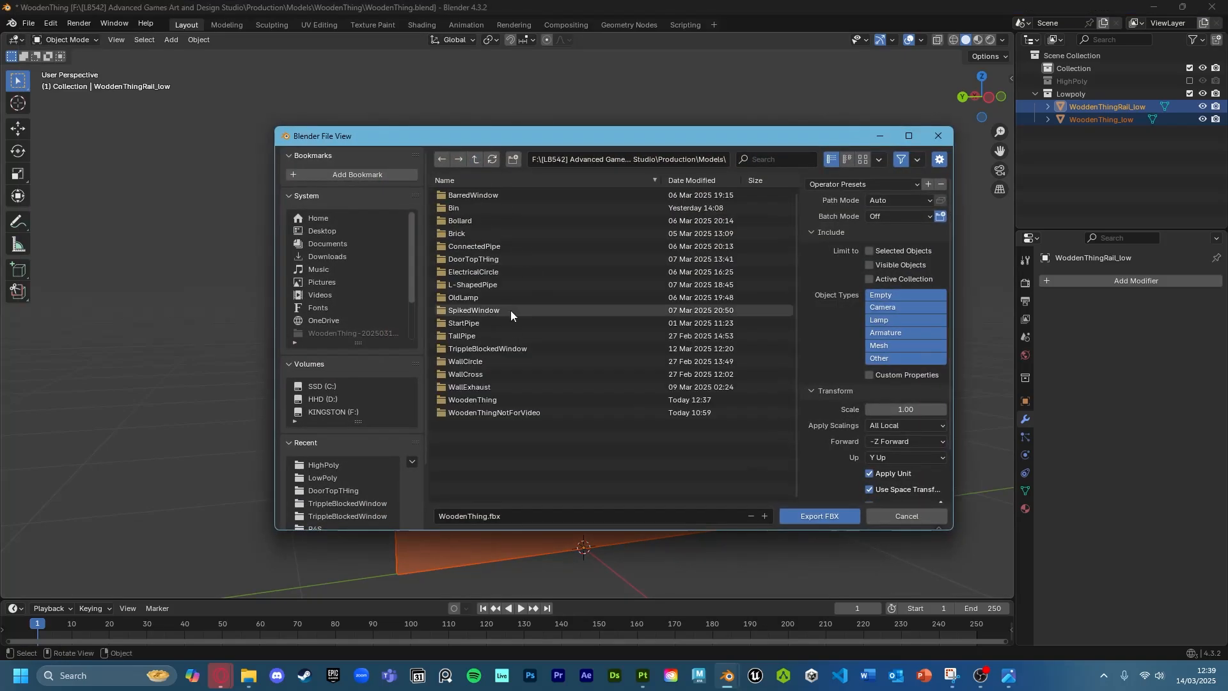
{"action": "double_click", "coordinate": [492, 396]}
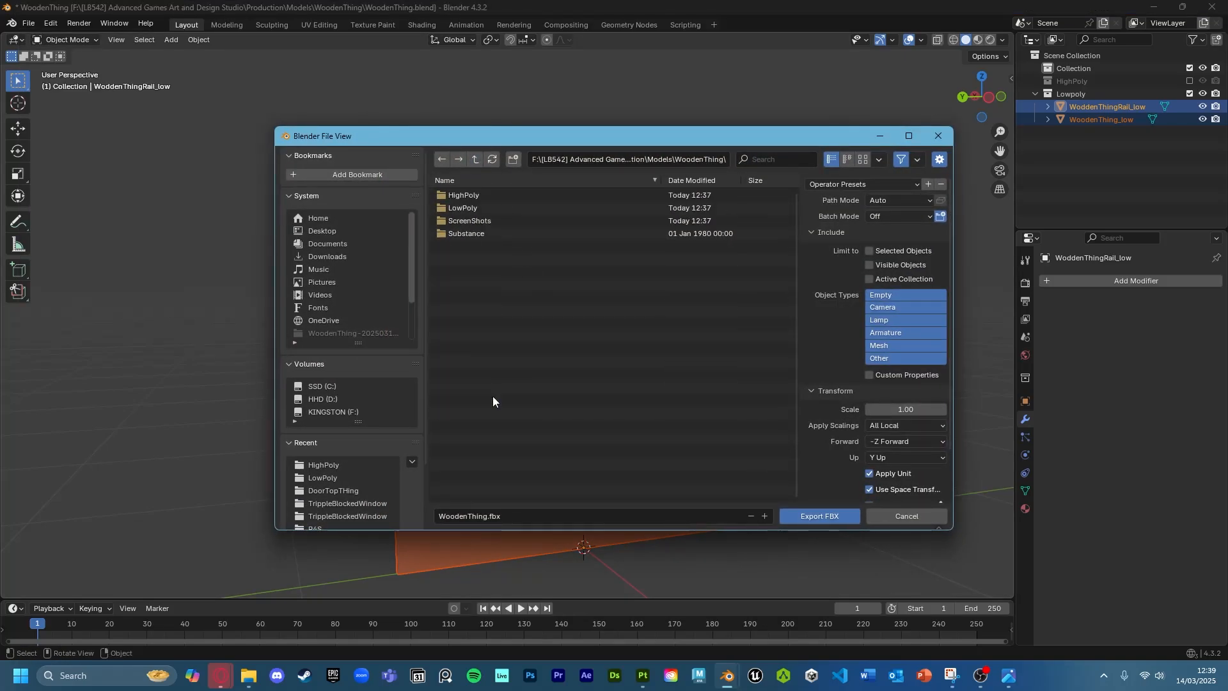
{"action": "left_click", "coordinate": [485, 208]}
{"action": "double_click", "coordinate": [485, 206]}
{"action": "left_click", "coordinate": [490, 195]}
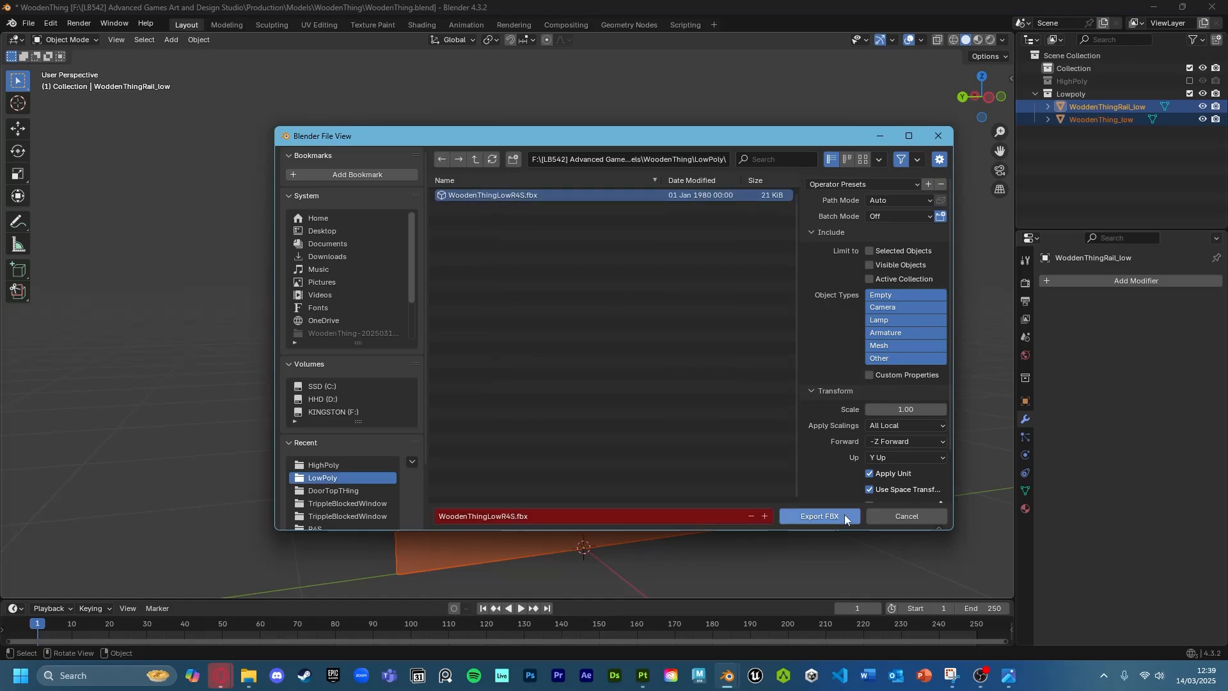
{"action": "left_click", "coordinate": [886, 345]}
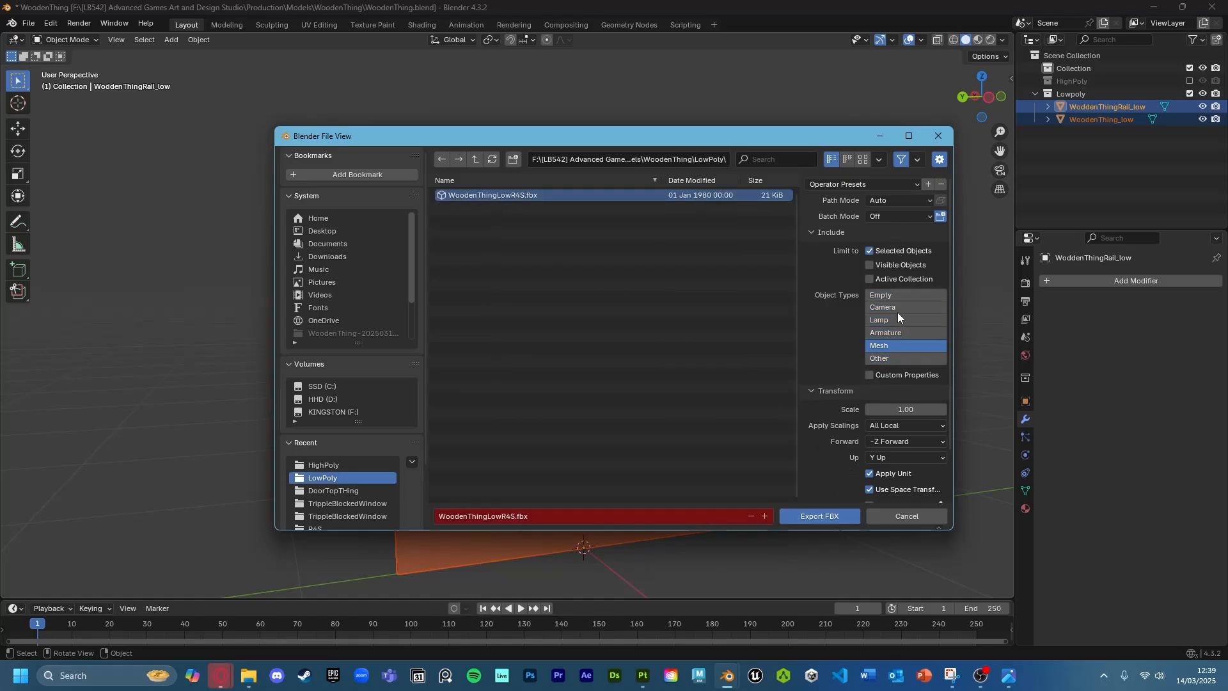
{"action": "left_click", "coordinate": [837, 509]}
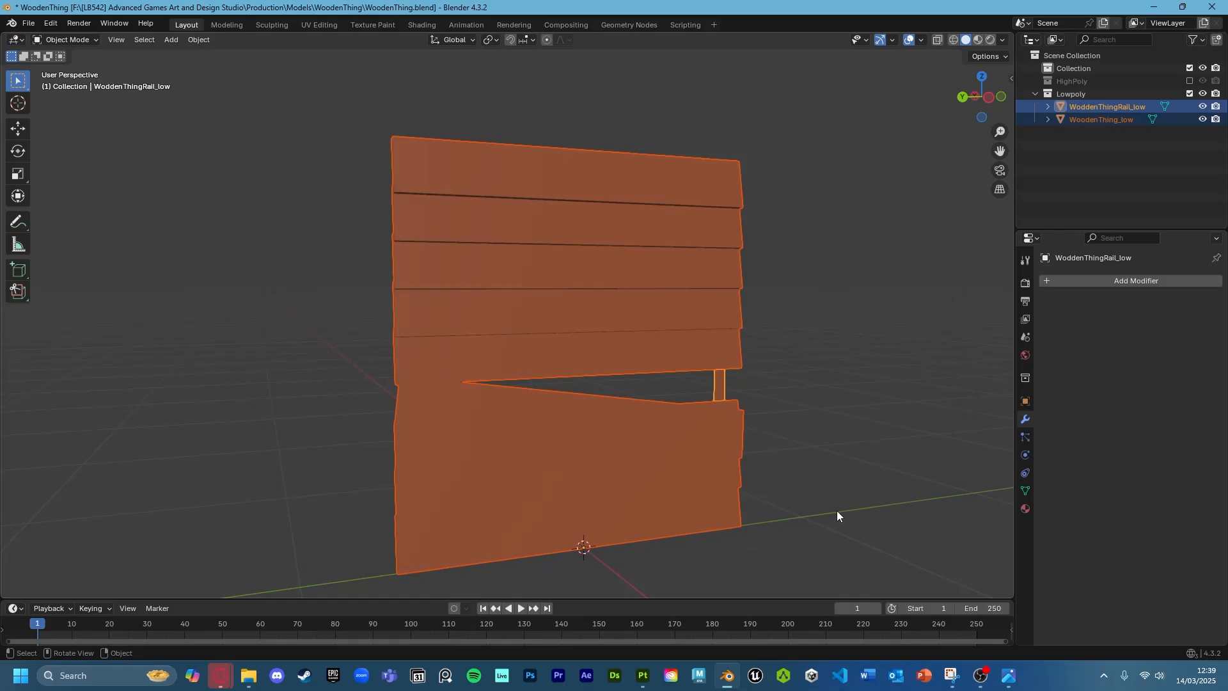
Enable the HighPoly collection in place of Lowpoly and select both of its objects
{"action": "left_click", "coordinate": [1190, 82]}
{"action": "left_click", "coordinate": [1190, 94]}
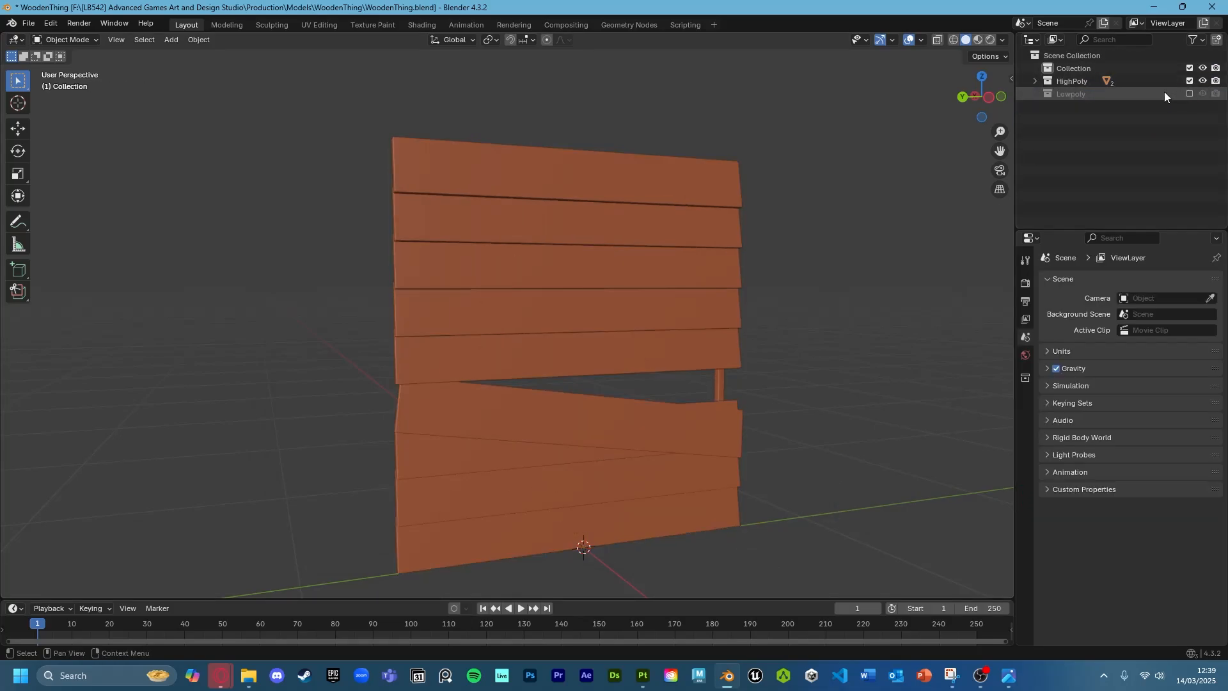
{"action": "left_click", "coordinate": [1035, 81]}
{"action": "left_click", "coordinate": [1064, 94]}
{"action": "left_click", "coordinate": [1075, 105], "text": "shift"}
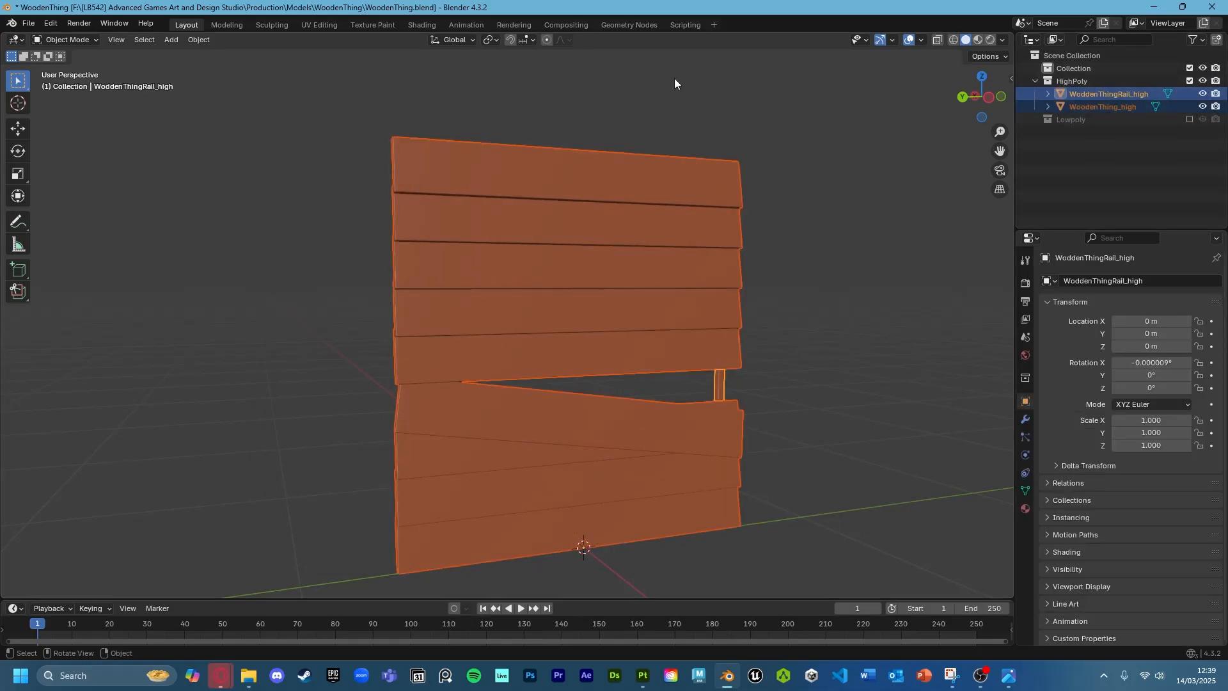
Export the selected high-poly objects as FBX over WoodenThingHighR4S.fbx in the HighPoly folder
{"action": "left_click", "coordinate": [28, 23]}
{"action": "mouse_move", "coordinate": [60, 218]}
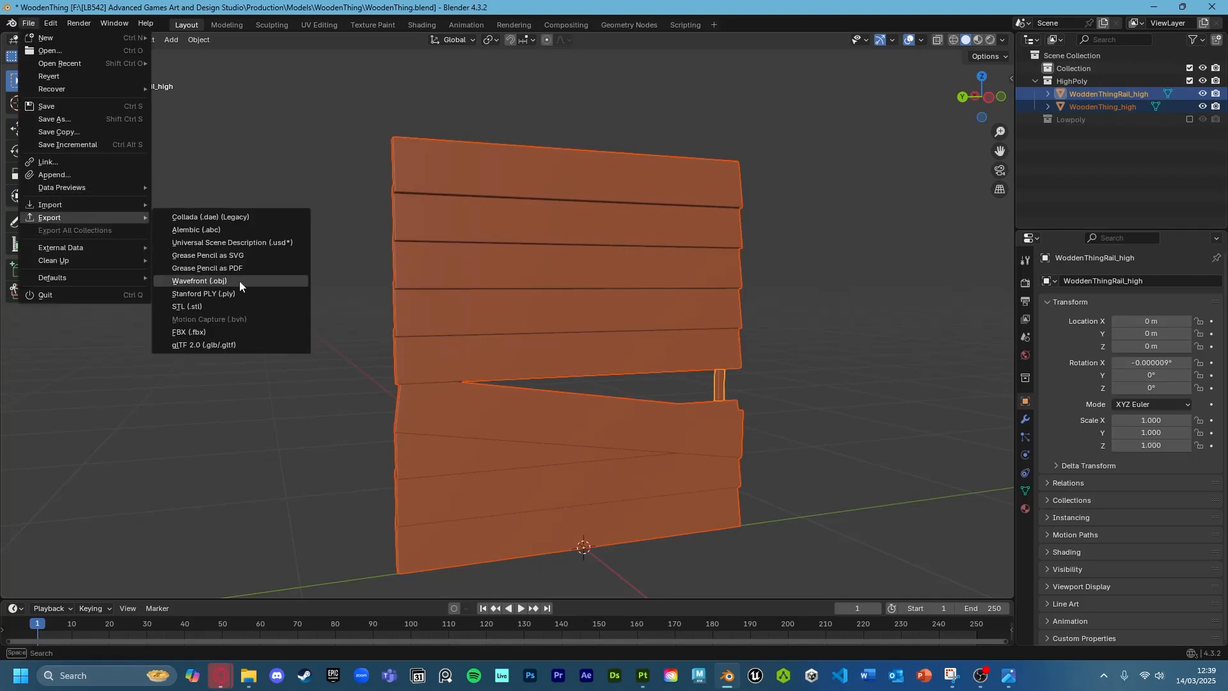
{"action": "left_click", "coordinate": [233, 332]}
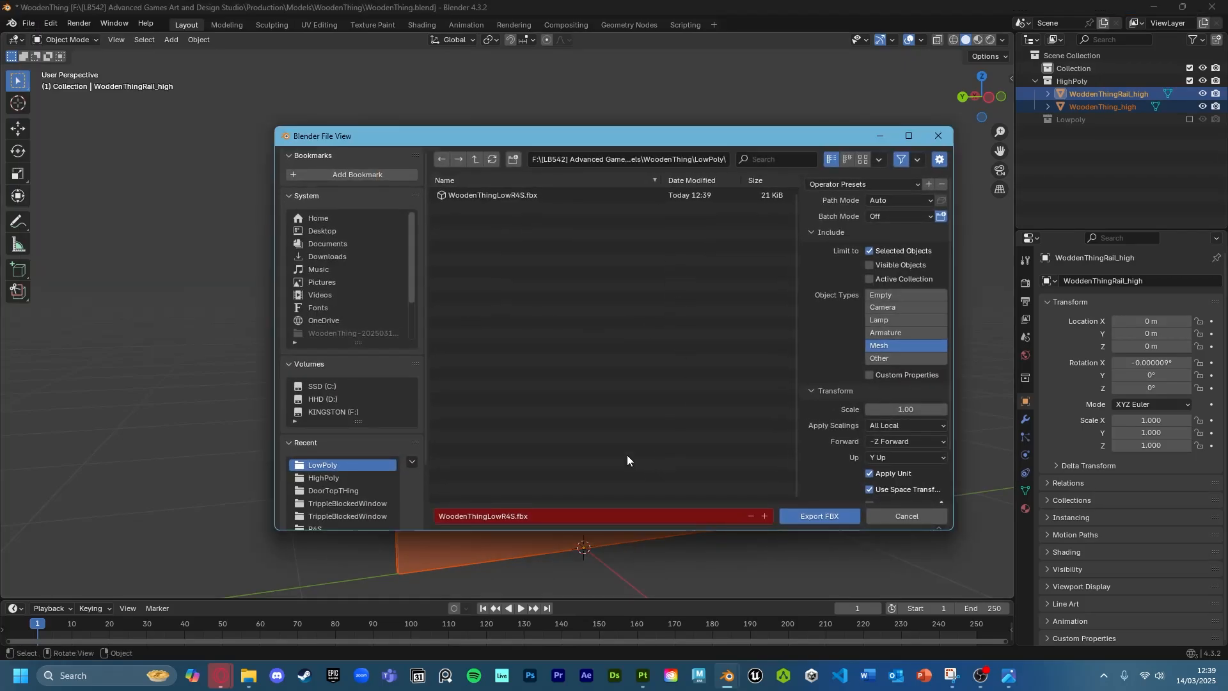
{"action": "left_click", "coordinate": [475, 159]}
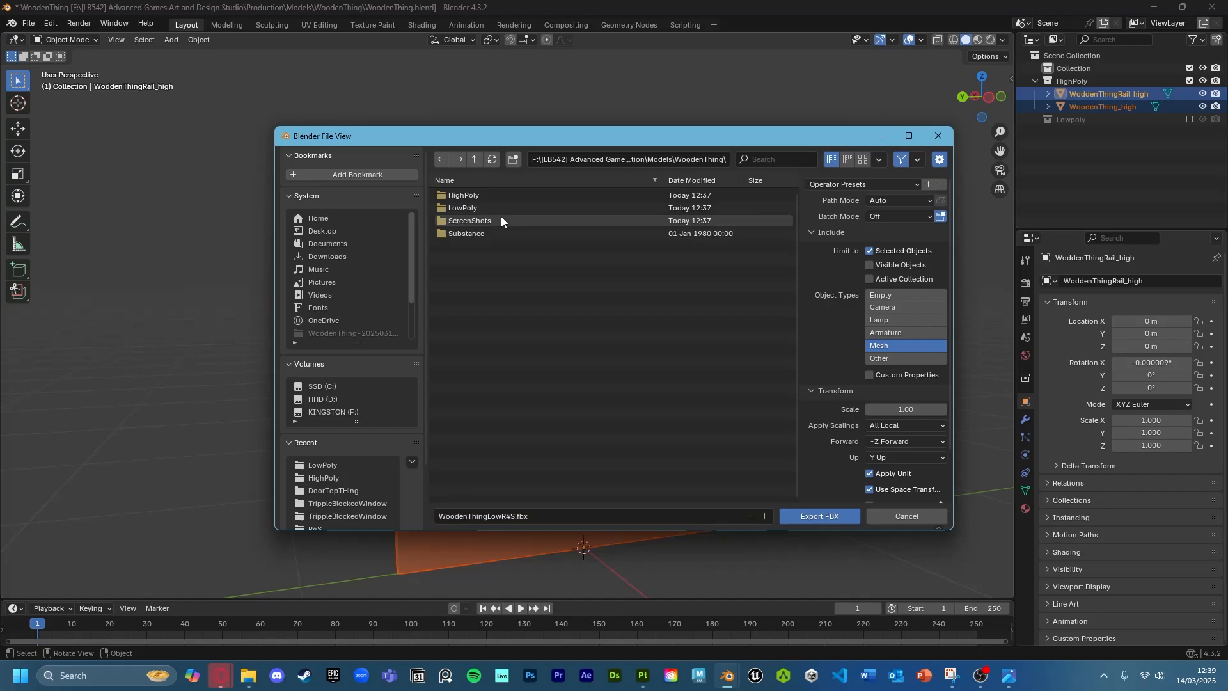
{"action": "double_click", "coordinate": [493, 195]}
{"action": "left_click", "coordinate": [493, 195]}
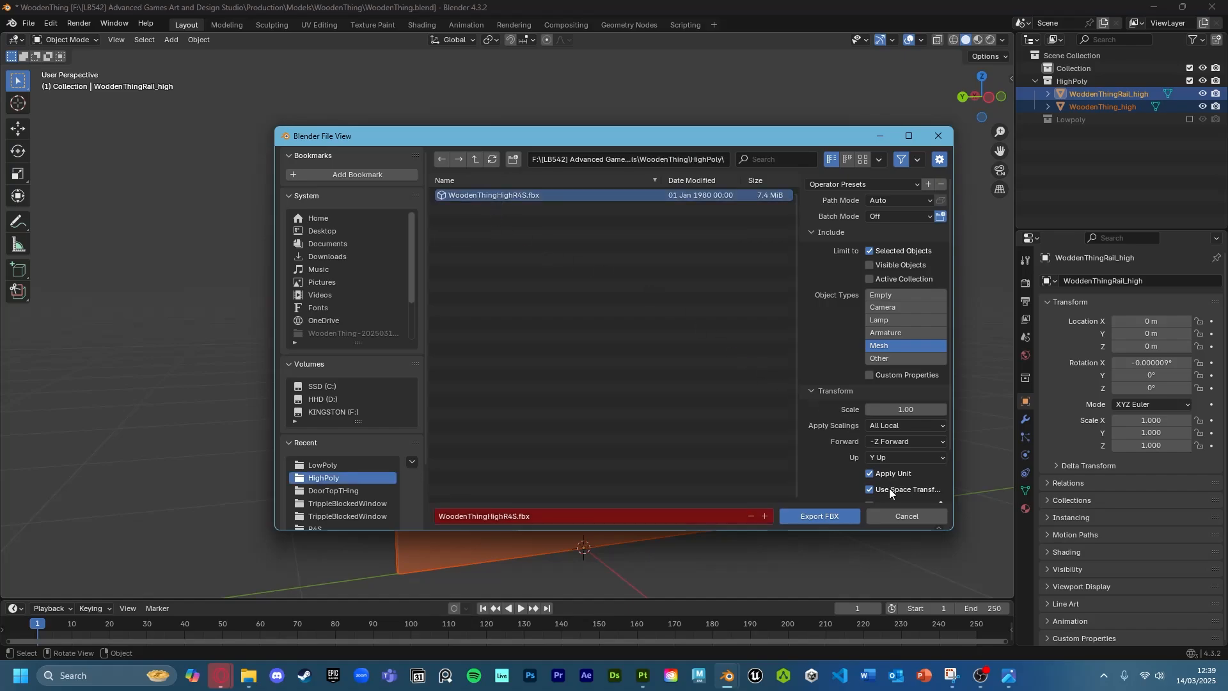
{"action": "left_click", "coordinate": [801, 519]}
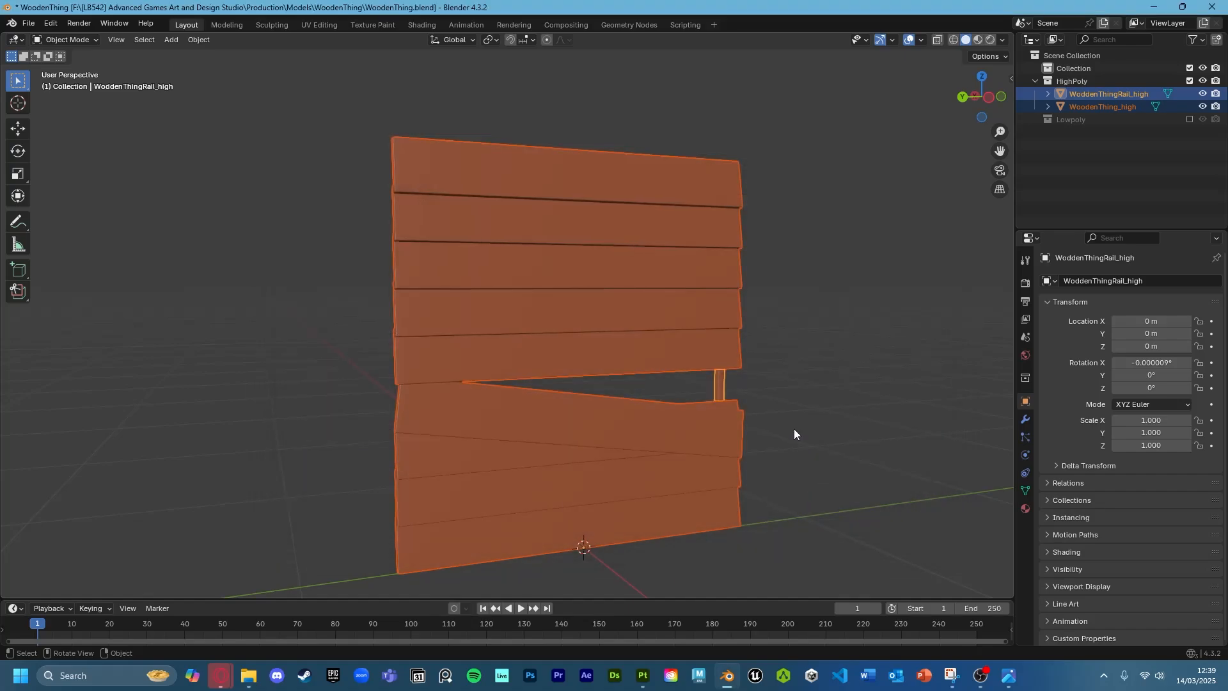
Save WoodenThing.blend and close Blender
{"action": "scroll", "coordinate": [811, 413], "scroll_direction": "up", "scroll_amount": 3}
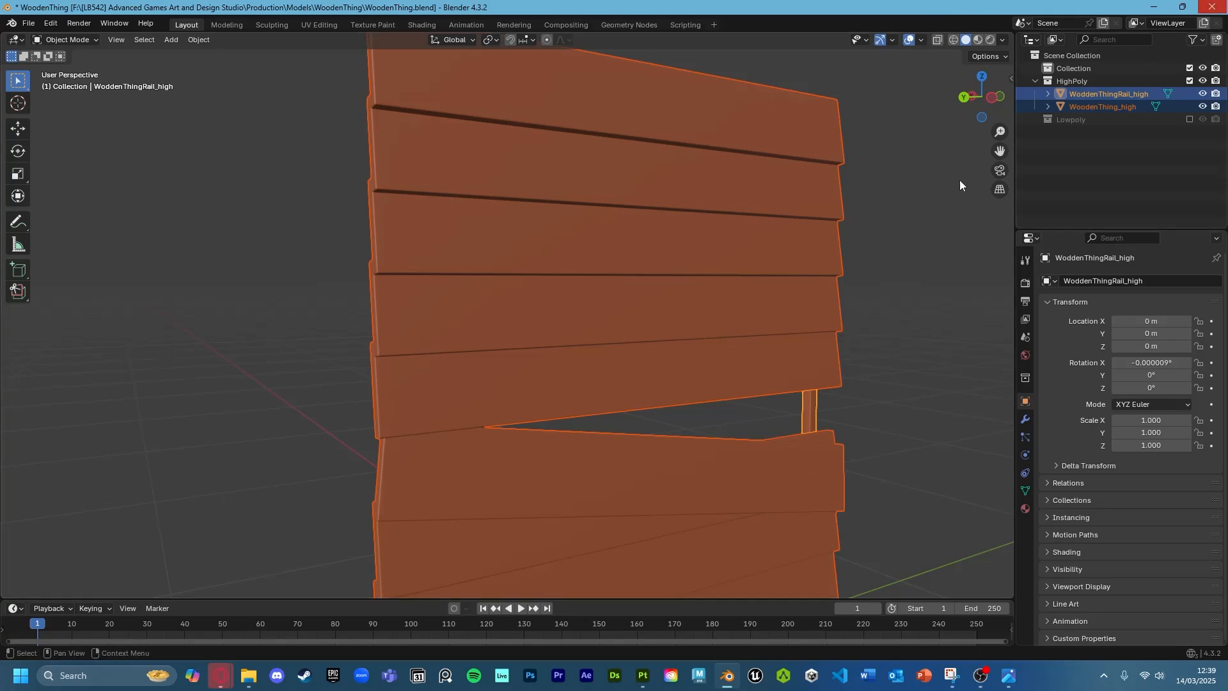
{"action": "key", "text": "ctrl+s"}
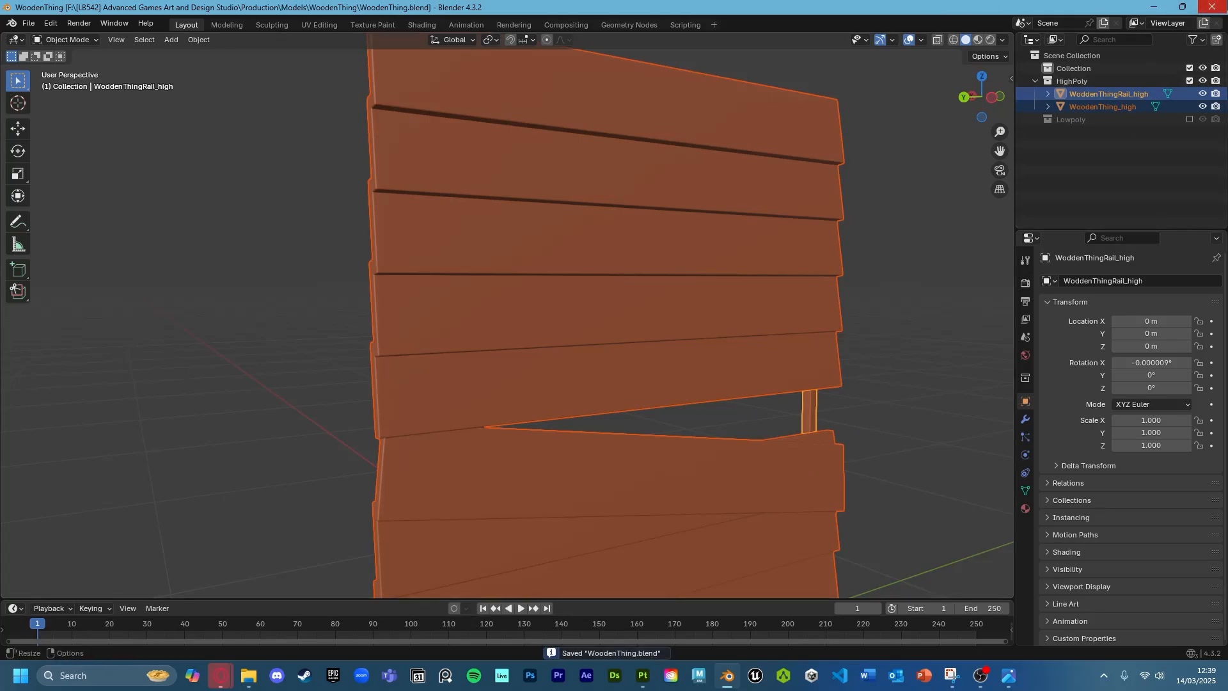
{"action": "left_click", "coordinate": [1210, 7]}
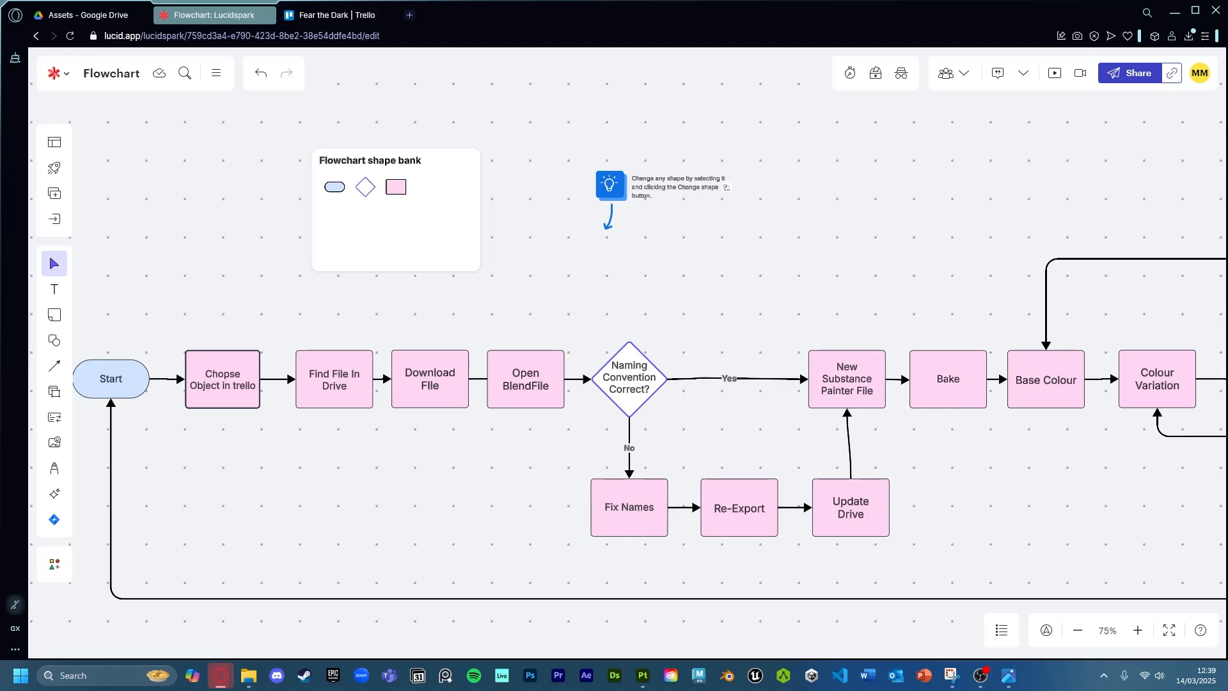
Open the WoodenThing asset folder in Google Drive and delete its existing WoodenThing.blend
{"action": "key", "text": "ctrl+Tab"}
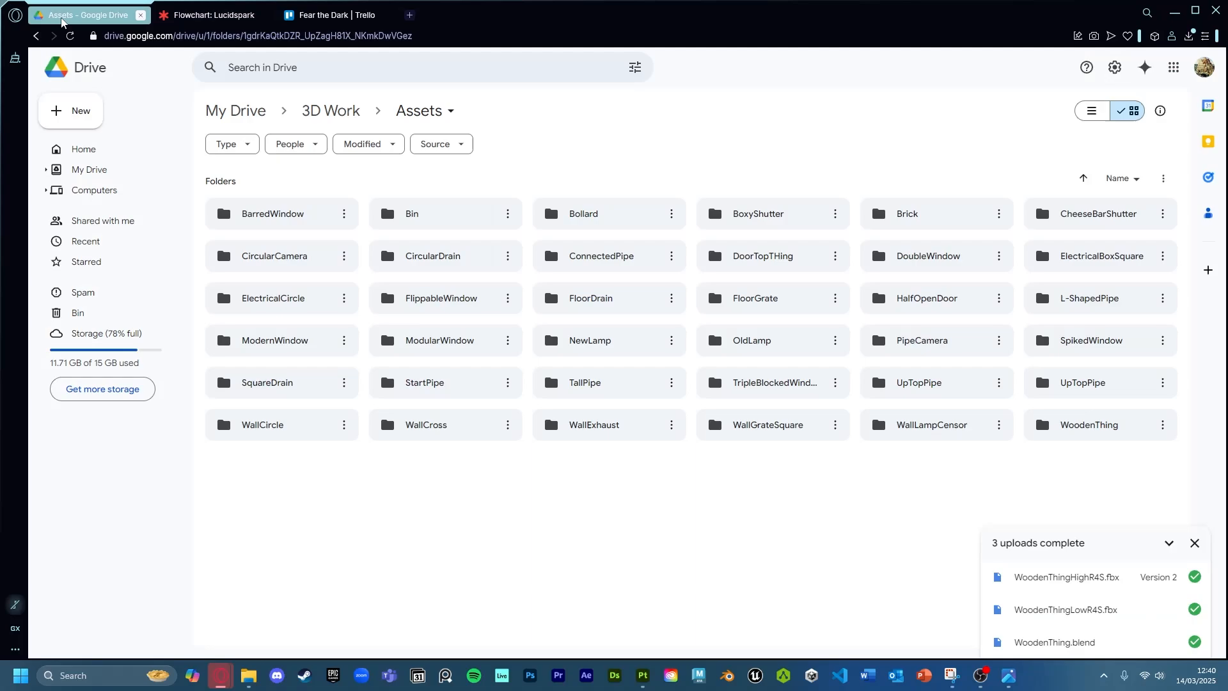
{"action": "double_click", "coordinate": [1087, 425]}
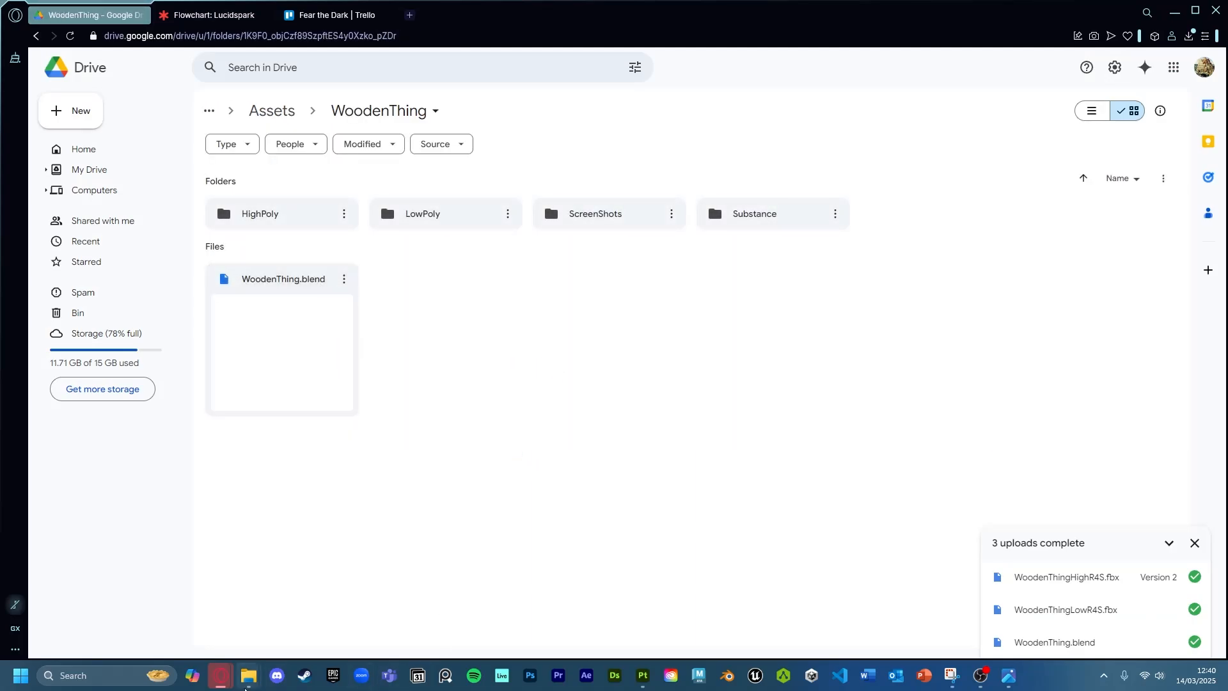
{"action": "mouse_move", "coordinate": [249, 675]}
{"action": "left_click", "coordinate": [251, 606]}
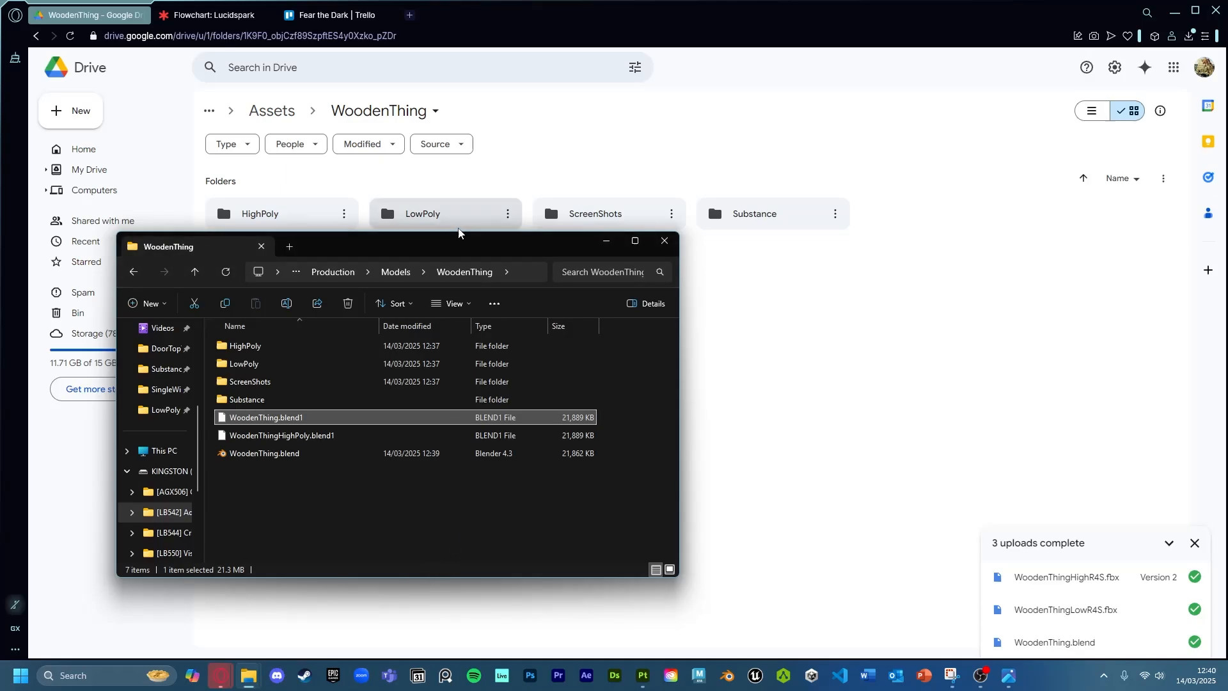
{"action": "left_click_drag", "start_coordinate": [462, 247], "coordinate": [853, 262]}
{"action": "left_click", "coordinate": [273, 358]}
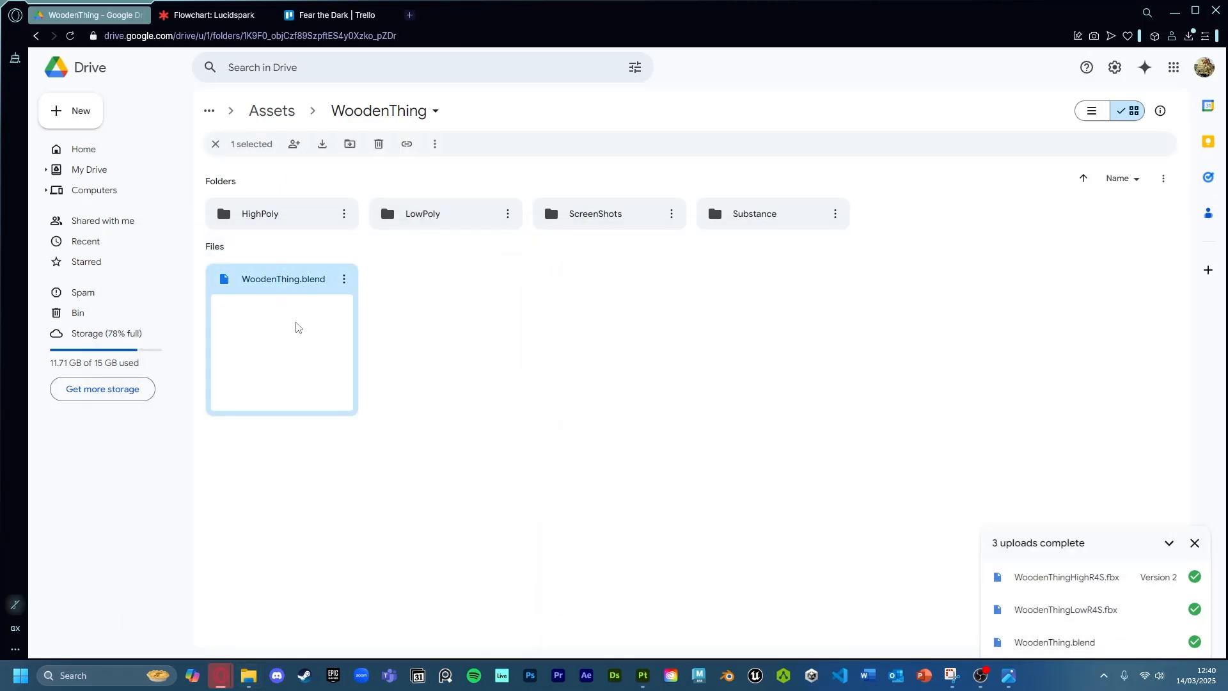
{"action": "key", "text": "Delete"}
Upload the local WoodenThing.blend from File Explorer to the WoodenThing folder in Google Drive
{"action": "mouse_move", "coordinate": [265, 678]}
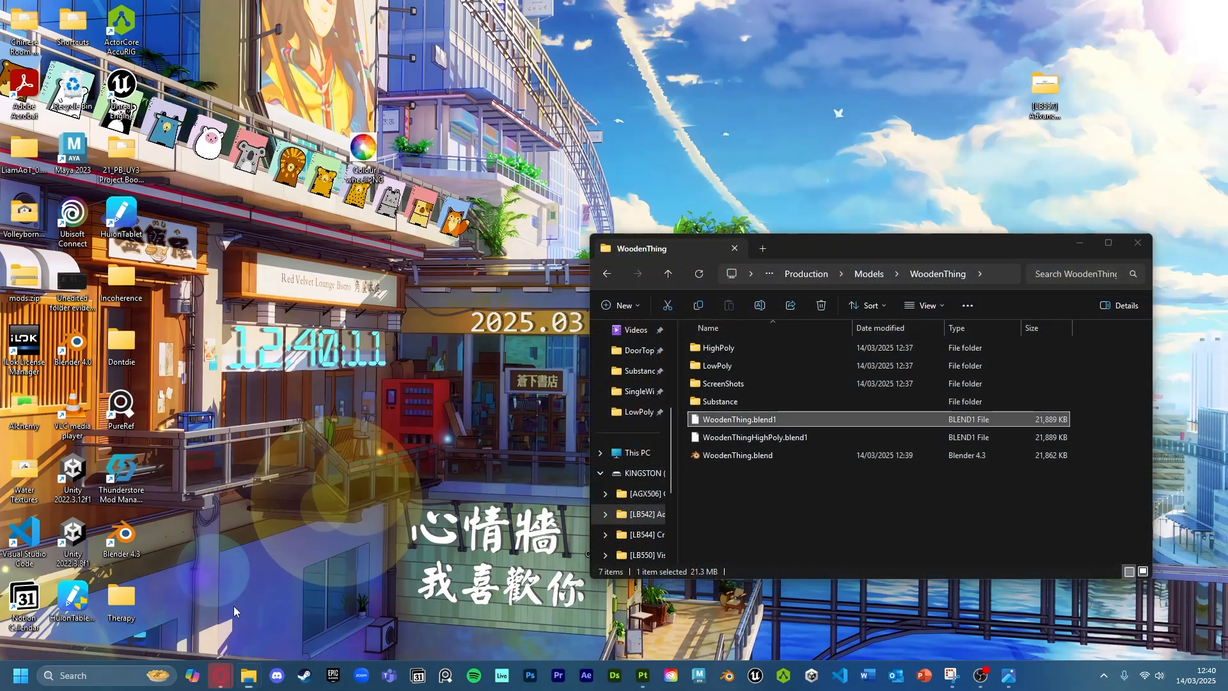
{"action": "left_click", "coordinate": [263, 608]}
{"action": "left_click", "coordinate": [758, 454]}
{"action": "left_click_drag", "start_coordinate": [759, 455], "coordinate": [351, 230]}
Replace WoodenThingHighR4S.fbx in the Google Drive HighPoly folder with the re-exported copy from the local HighPoly folder
{"action": "double_click", "coordinate": [304, 221]}
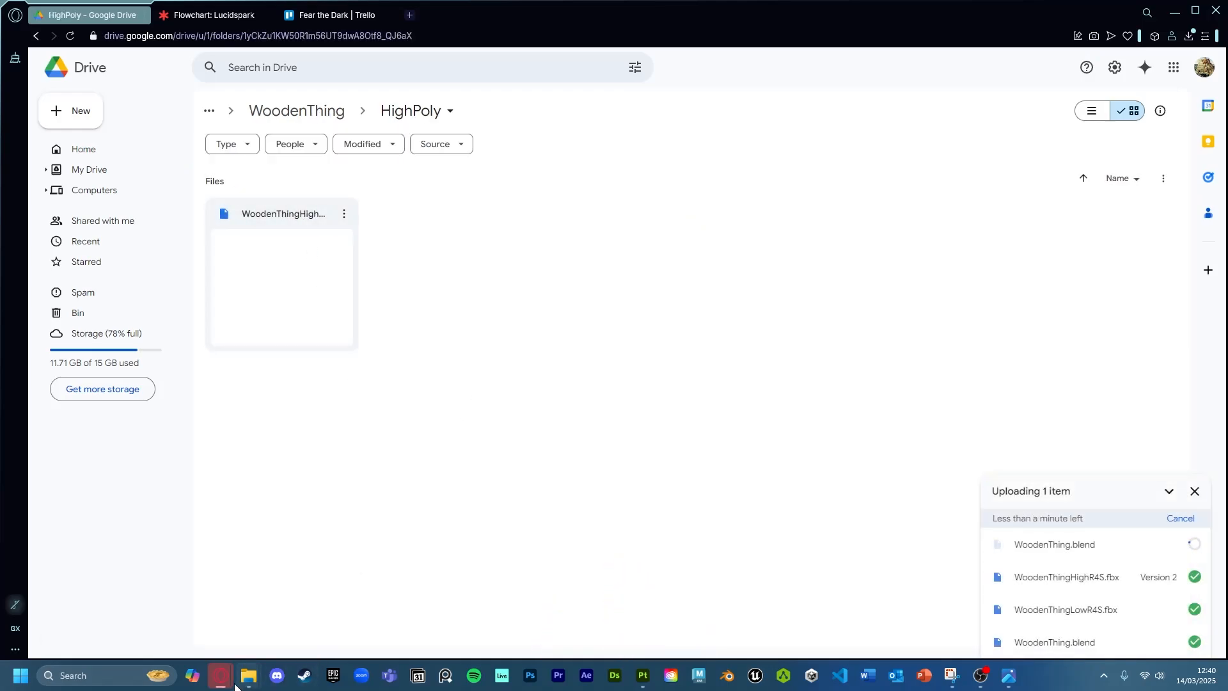
{"action": "mouse_move", "coordinate": [249, 676]}
{"action": "left_click", "coordinate": [218, 607]}
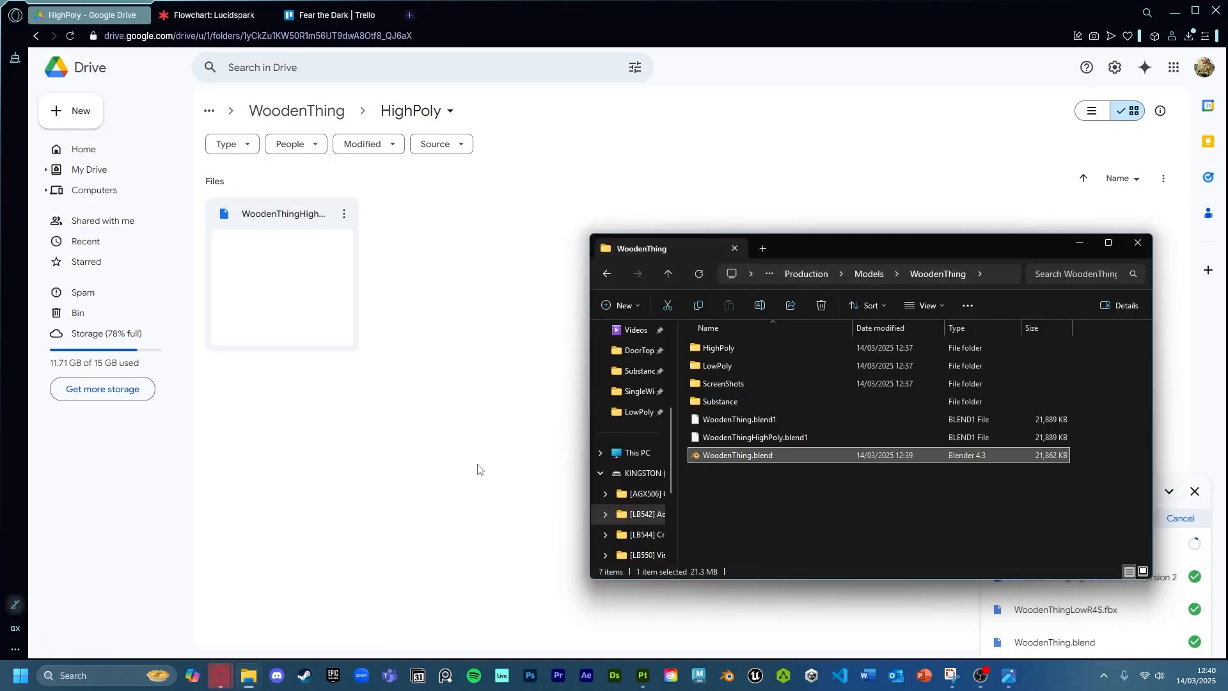
{"action": "double_click", "coordinate": [816, 348]}
{"action": "left_click", "coordinate": [313, 301]}
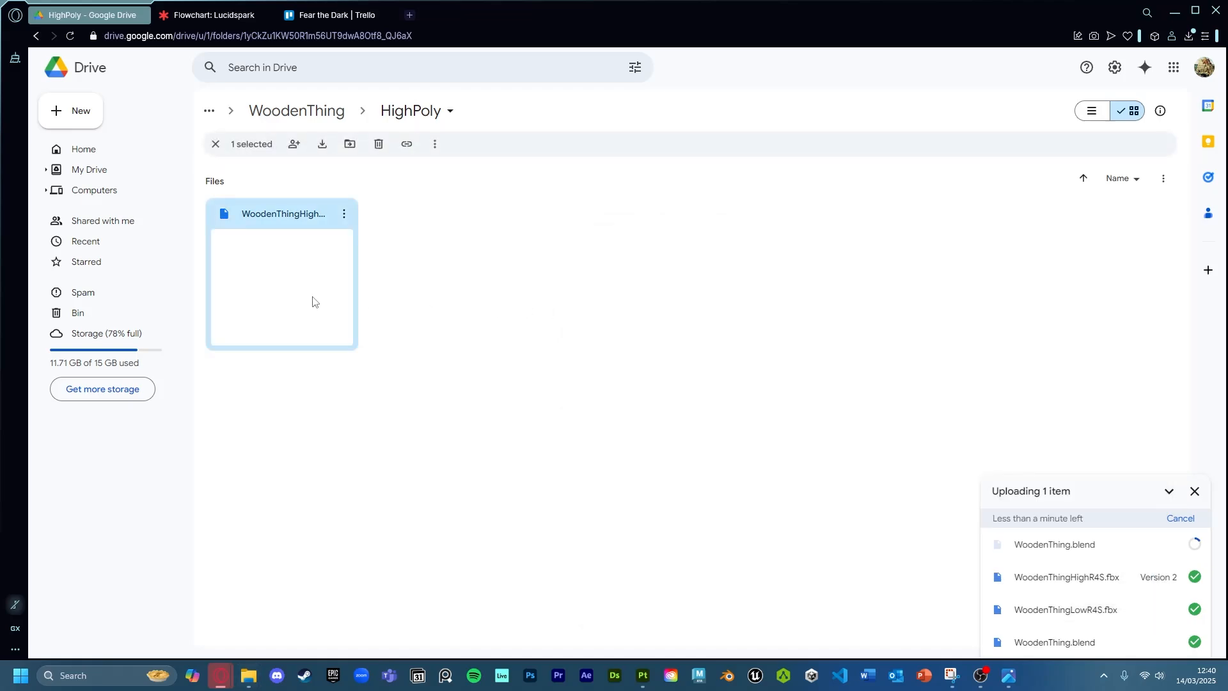
{"action": "key", "text": "Delete"}
{"action": "mouse_move", "coordinate": [255, 679]}
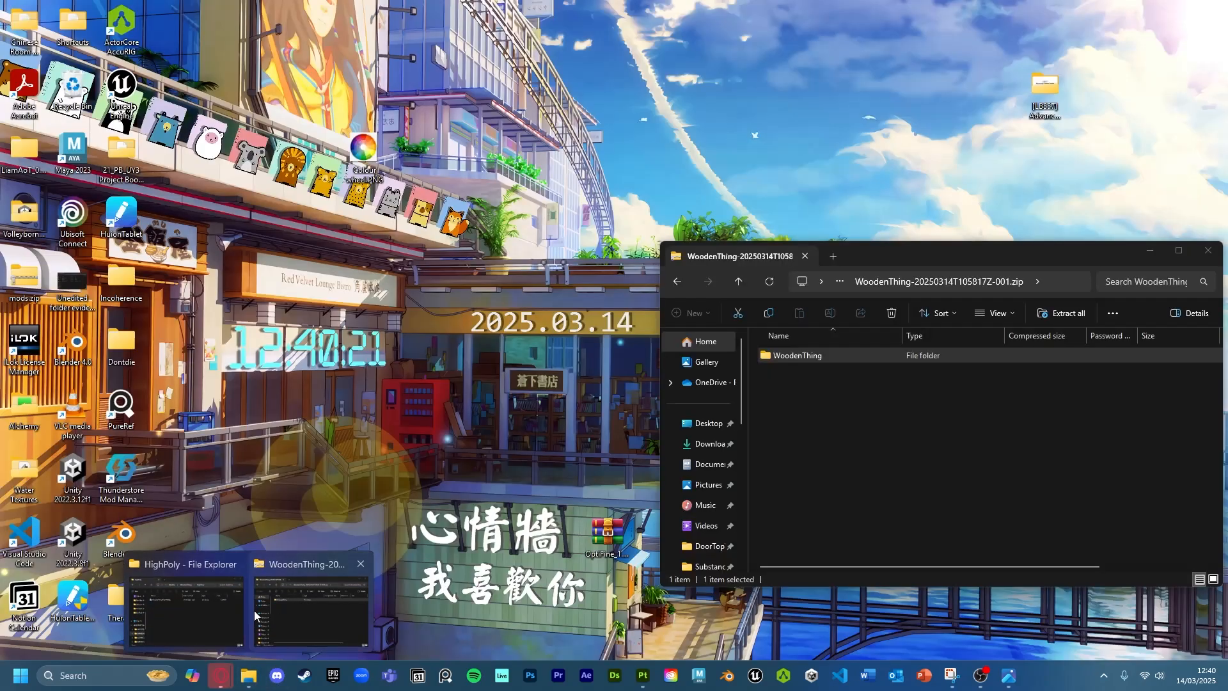
{"action": "left_click", "coordinate": [232, 607]}
{"action": "left_click_drag", "start_coordinate": [773, 351], "coordinate": [418, 360]}
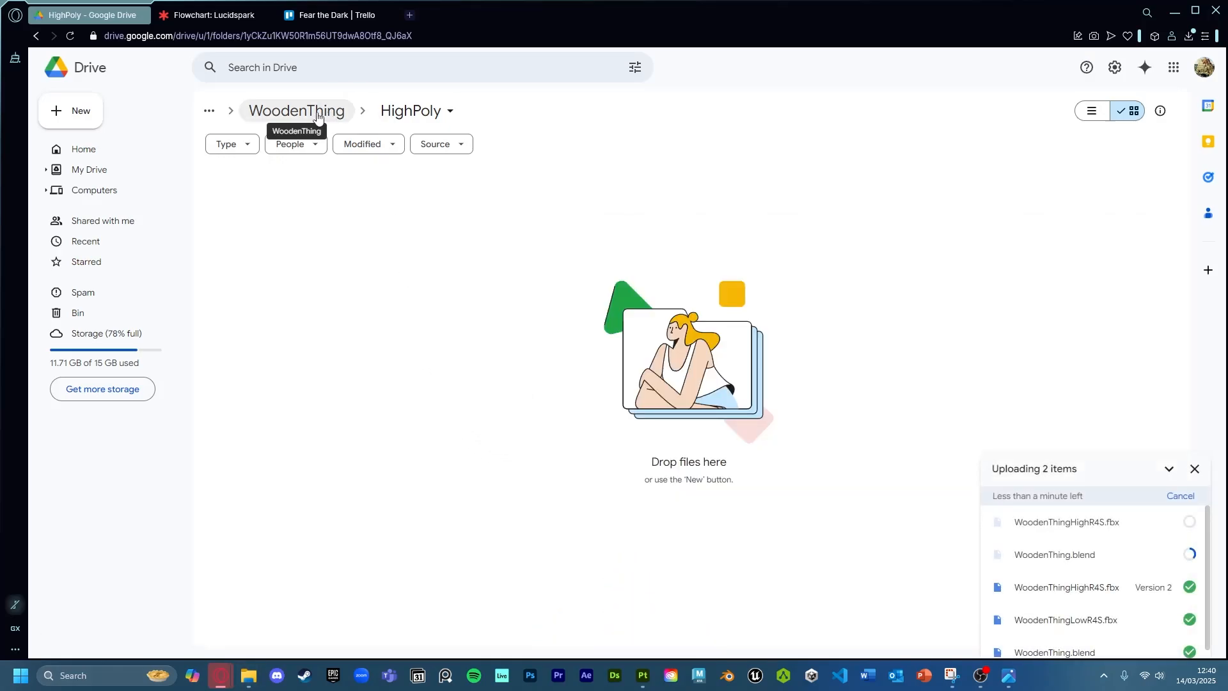
Replace WoodenThingLowR4S.fbx in the Google Drive LowPoly folder with the re-exported copy from the local LowPoly folder
{"action": "left_click", "coordinate": [315, 115]}
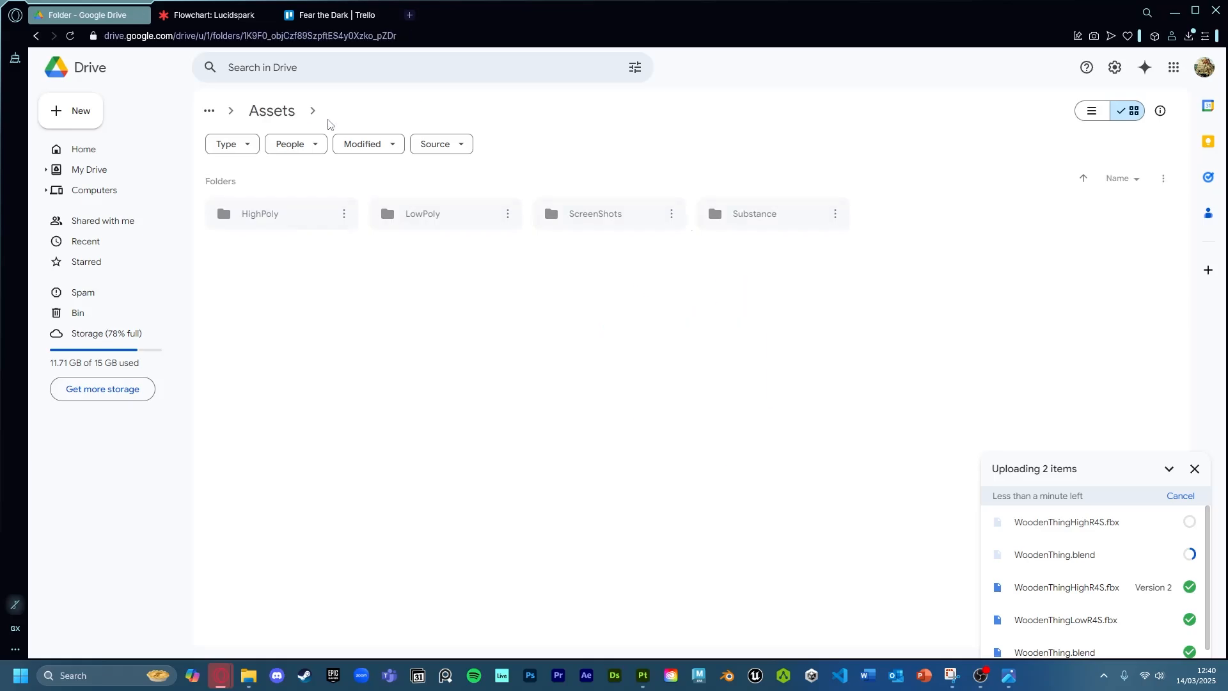
{"action": "double_click", "coordinate": [458, 217]}
{"action": "left_click", "coordinate": [285, 266]}
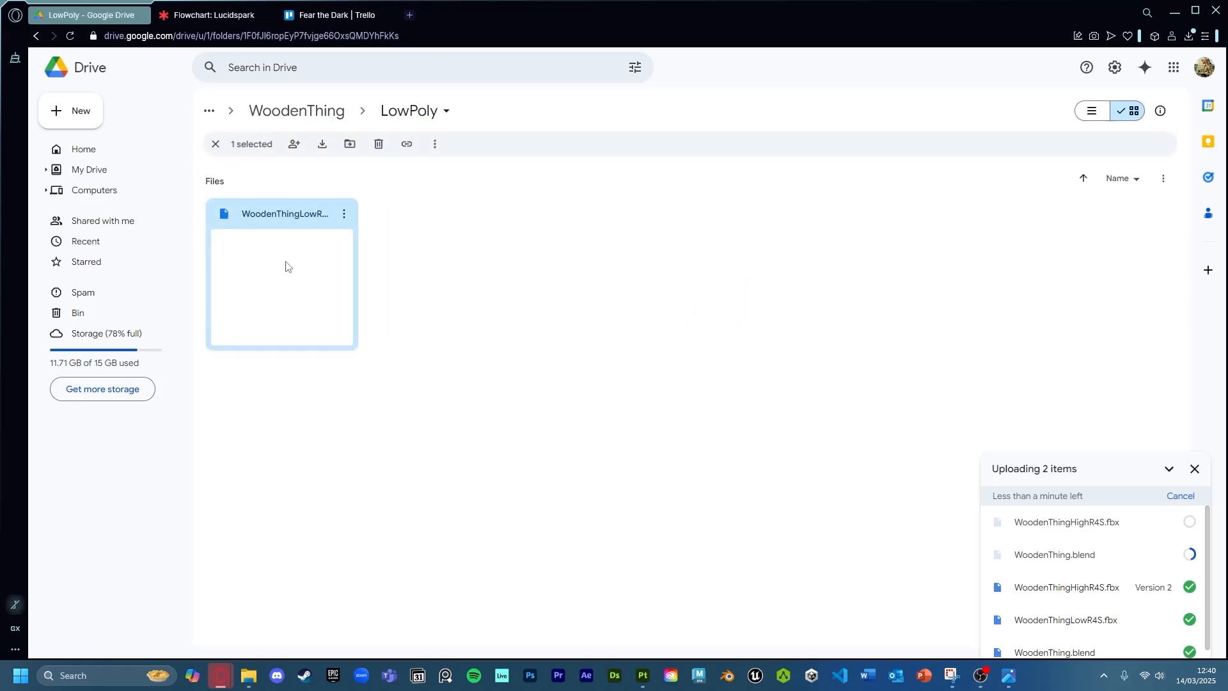
{"action": "key", "text": "Delete"}
{"action": "mouse_move", "coordinate": [248, 676]}
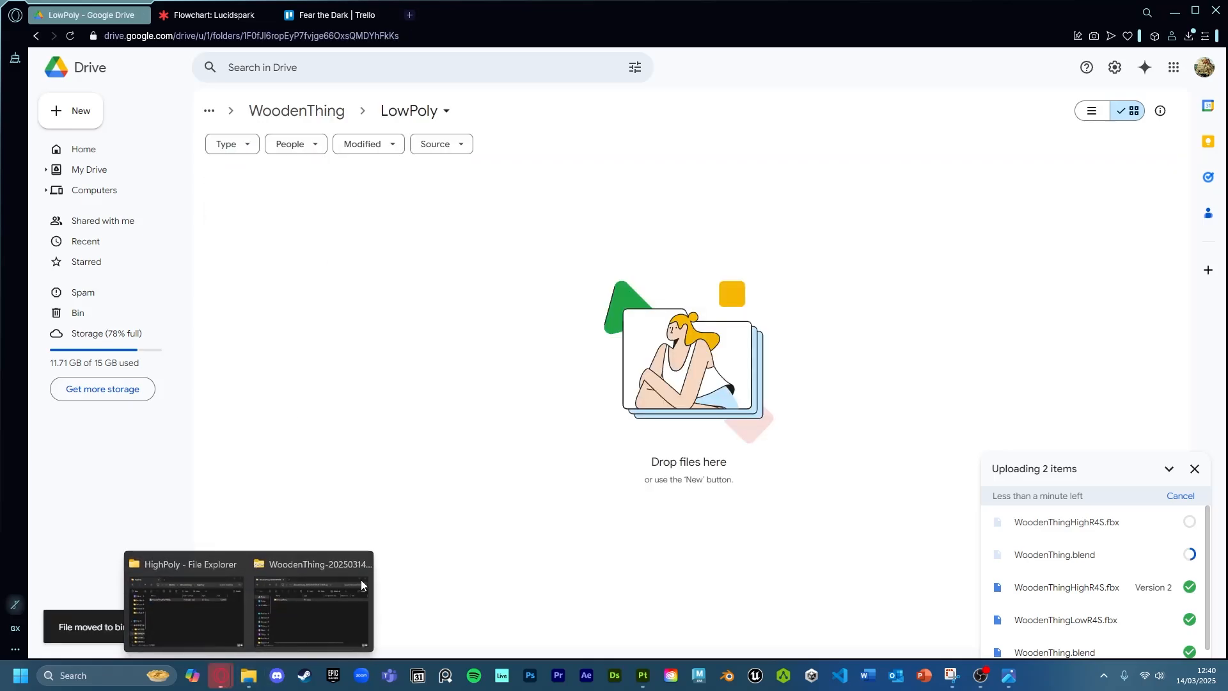
{"action": "left_click", "coordinate": [233, 609]}
{"action": "left_click", "coordinate": [867, 273]}
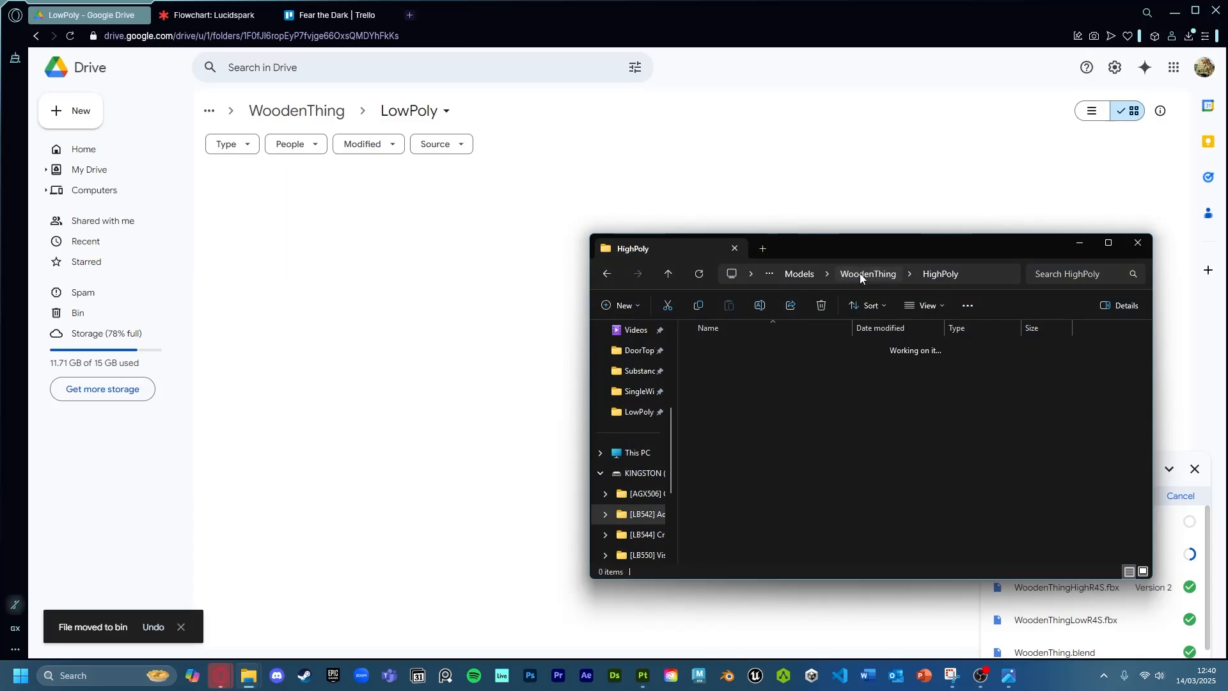
{"action": "double_click", "coordinate": [774, 367]}
{"action": "left_click_drag", "start_coordinate": [765, 351], "coordinate": [303, 345]}
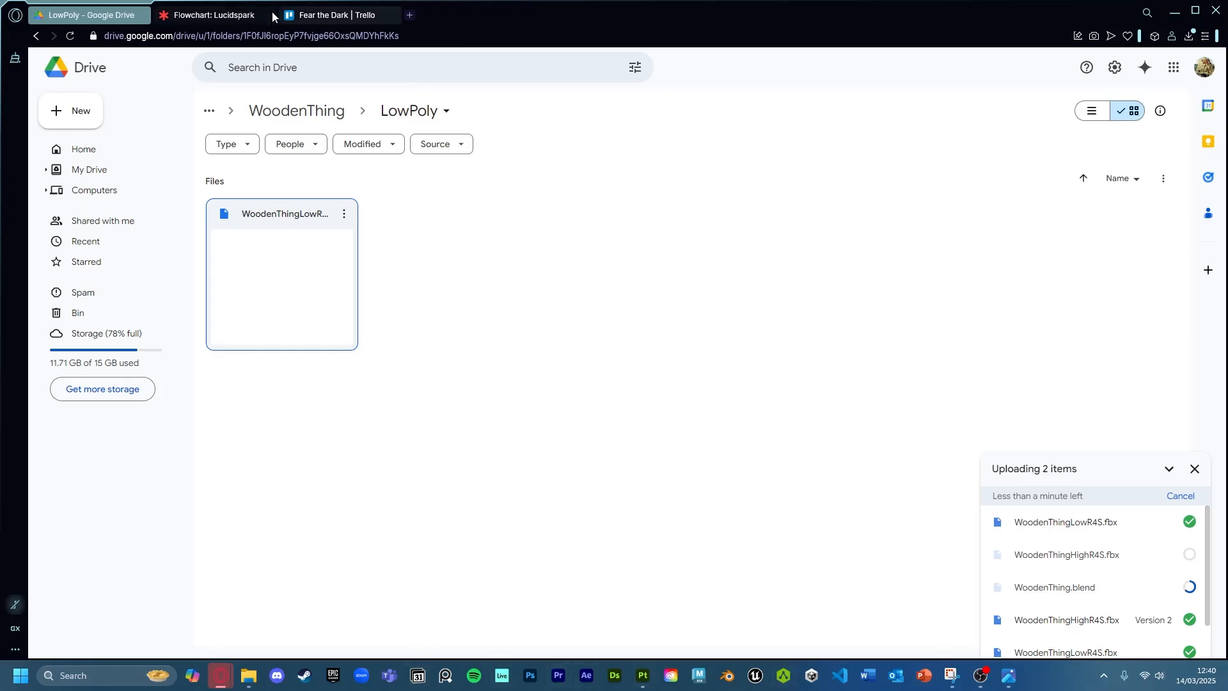
Check the workflow flowchart in Lucidspark, switch to Substance 3D Painter and shrink the Assets panel to enlarge the viewport
{"action": "left_click", "coordinate": [226, 21]}
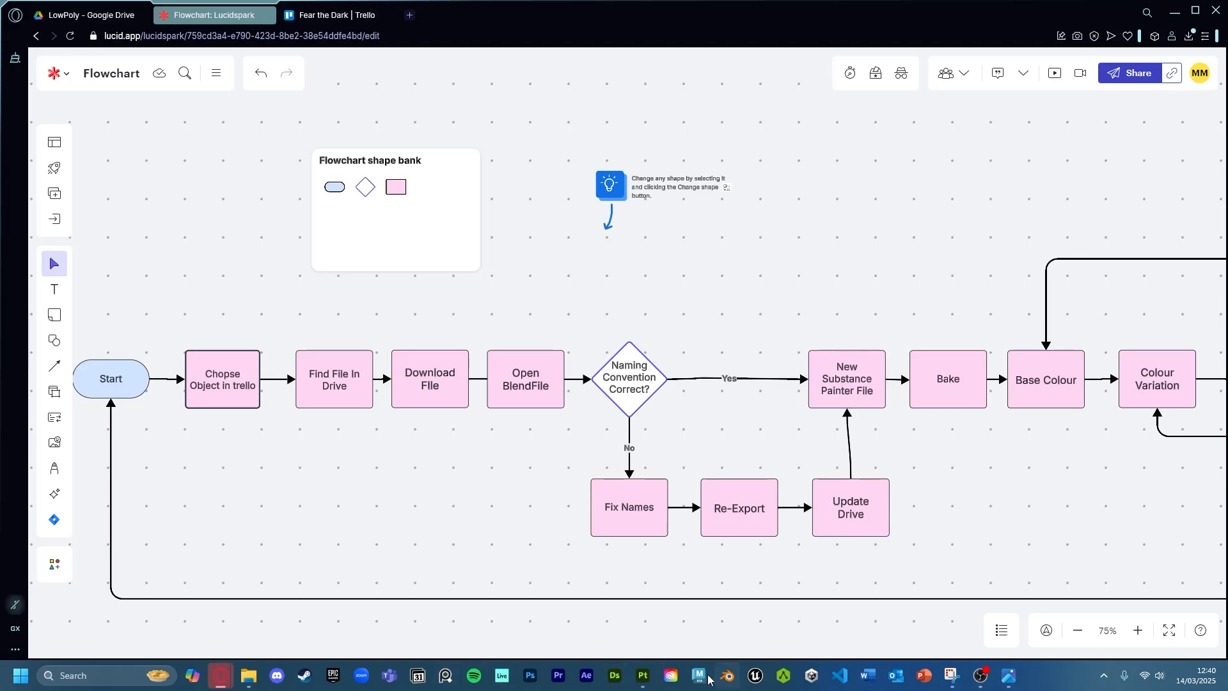
{"action": "left_click", "coordinate": [644, 675]}
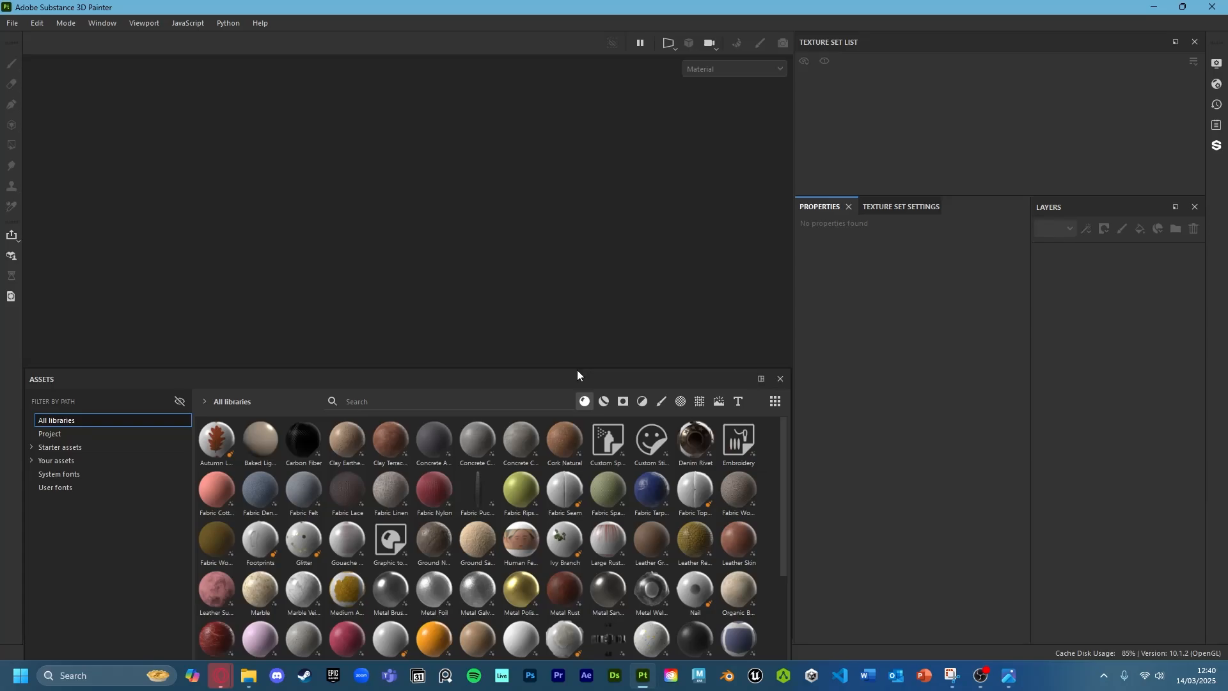
{"action": "left_click_drag", "start_coordinate": [576, 369], "coordinate": [583, 413]}
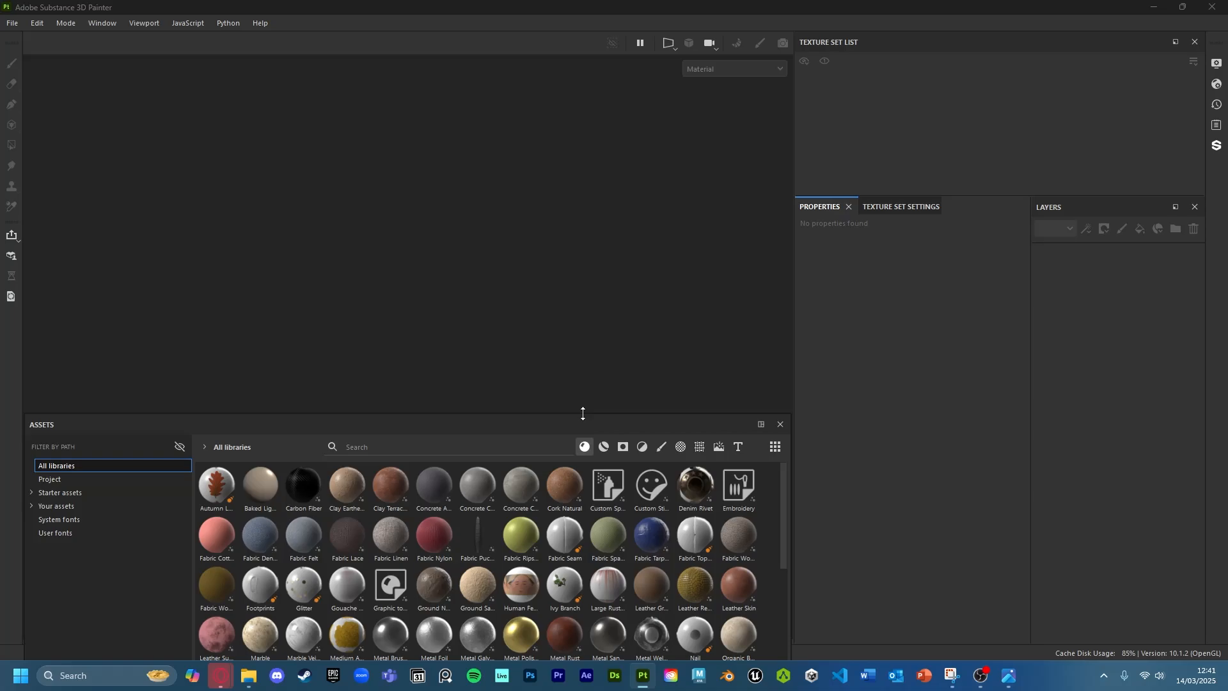
{"action": "left_click", "coordinate": [658, 252]}
Start a new project with the ASM - PBR Metallic Roughness (starter_assets) template
{"action": "left_click", "coordinate": [12, 23]}
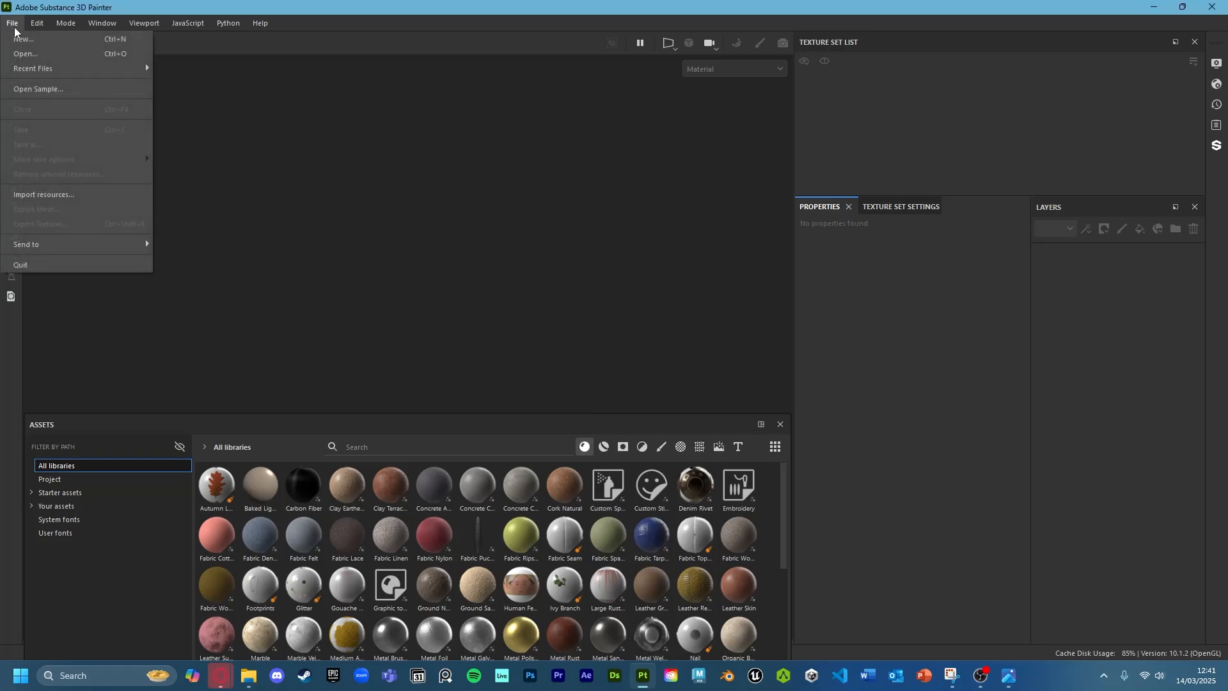
{"action": "left_click", "coordinate": [29, 41]}
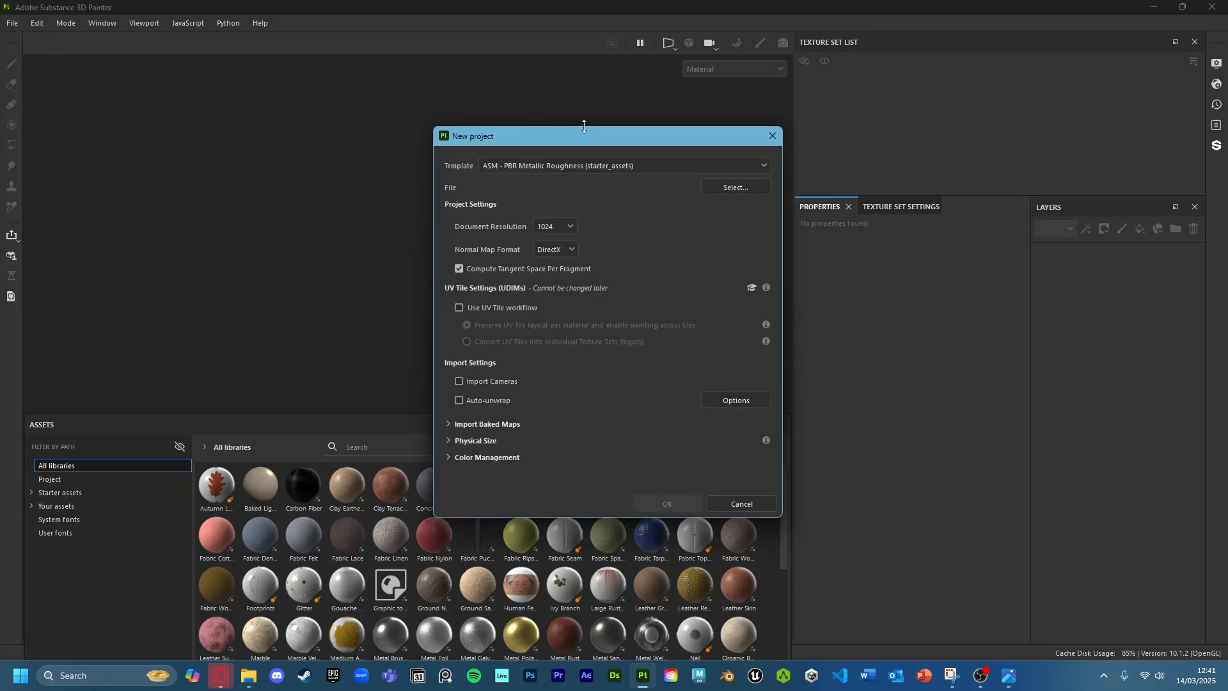
{"action": "left_click", "coordinate": [694, 163]}
{"action": "left_click", "coordinate": [723, 140]}
{"action": "left_click", "coordinate": [573, 168]}
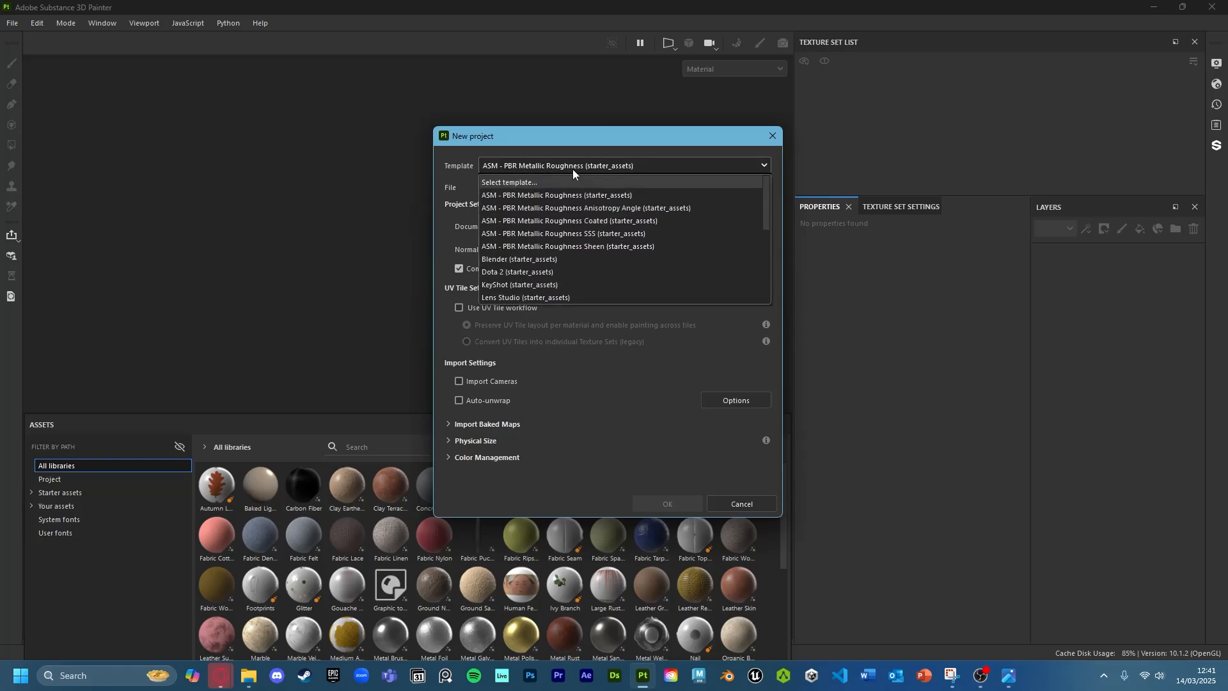
{"action": "left_click", "coordinate": [578, 194]}
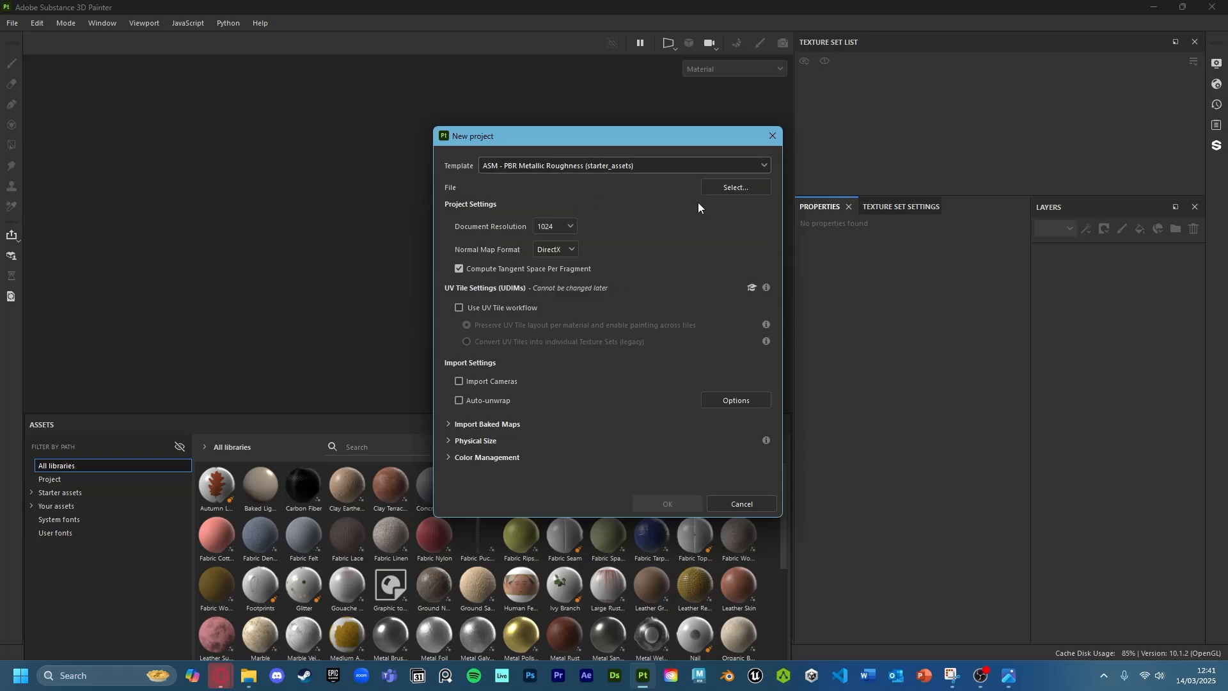
Choose WoodenThingLowR4S.fbx from the WoodenThing asset's LowPoly folder as the project mesh
{"action": "left_click", "coordinate": [739, 188]}
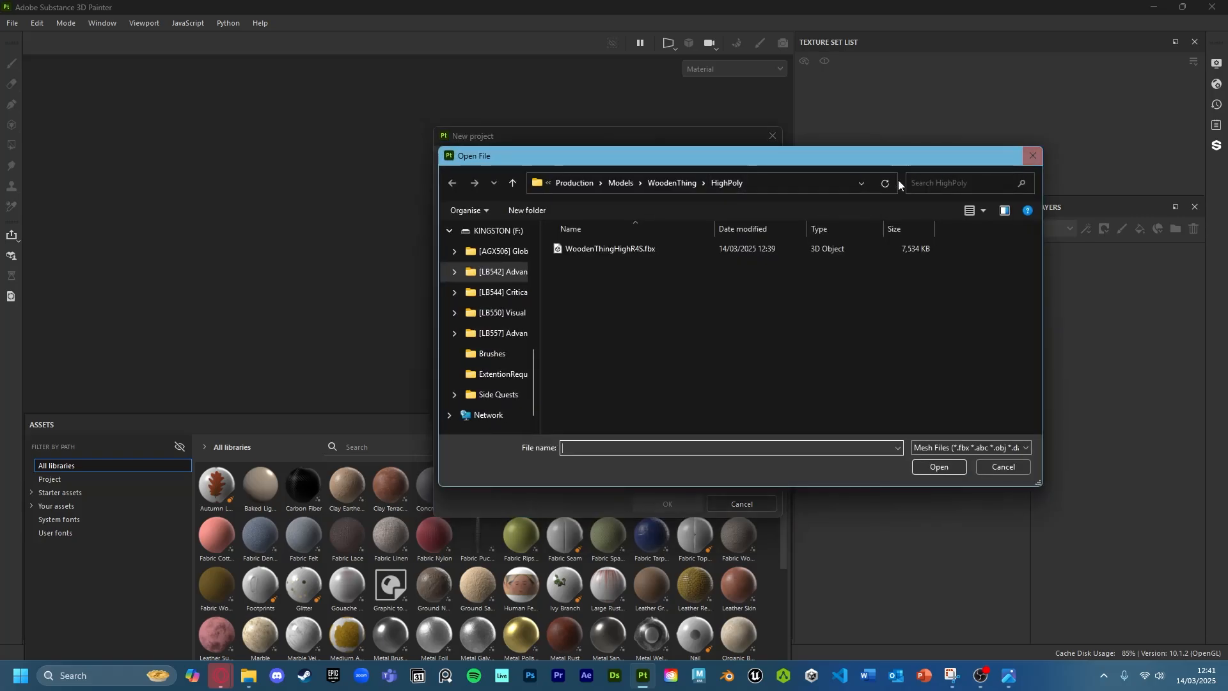
{"action": "left_click", "coordinate": [681, 181]}
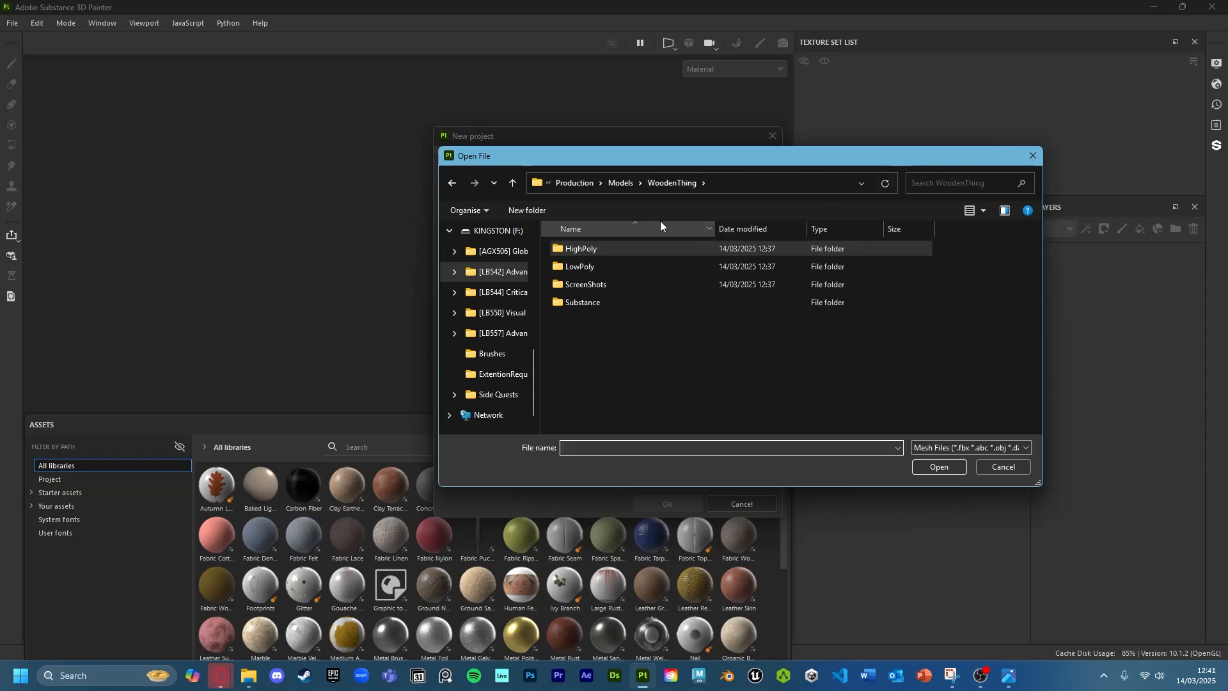
{"action": "double_click", "coordinate": [558, 271]}
{"action": "left_click", "coordinate": [593, 250]}
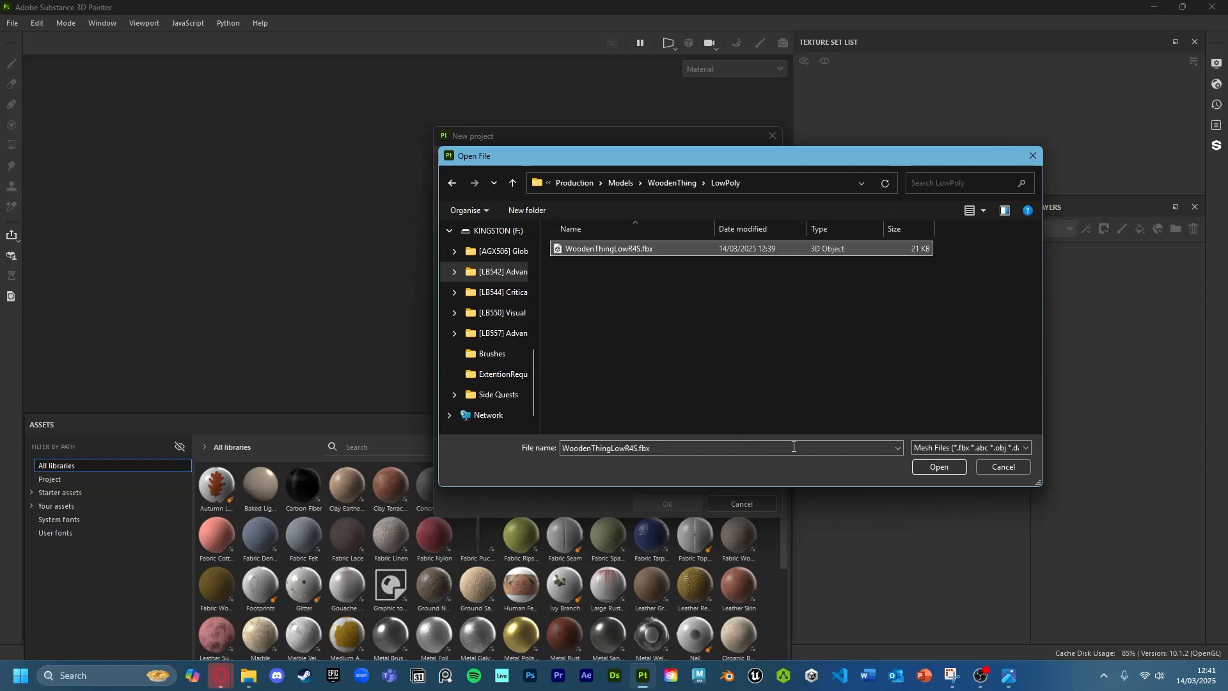
{"action": "left_click", "coordinate": [942, 467]}
Set the document resolution to 4096 and create the project
{"action": "left_click", "coordinate": [568, 227]}
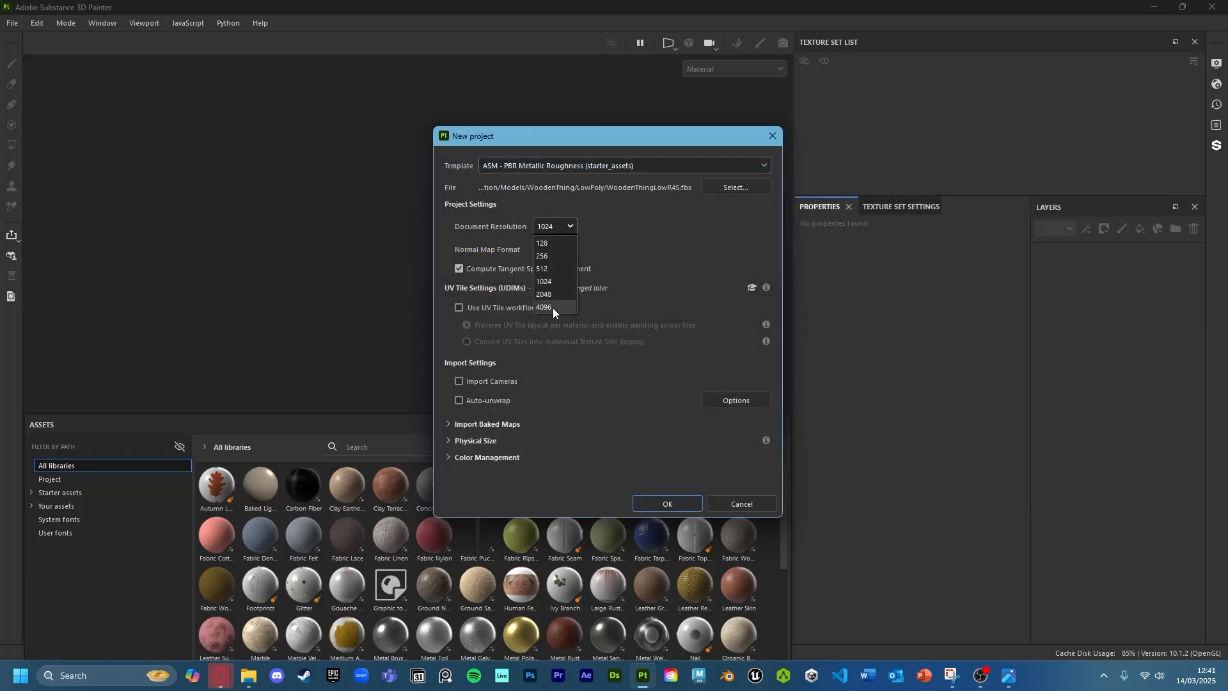
{"action": "left_click", "coordinate": [553, 310]}
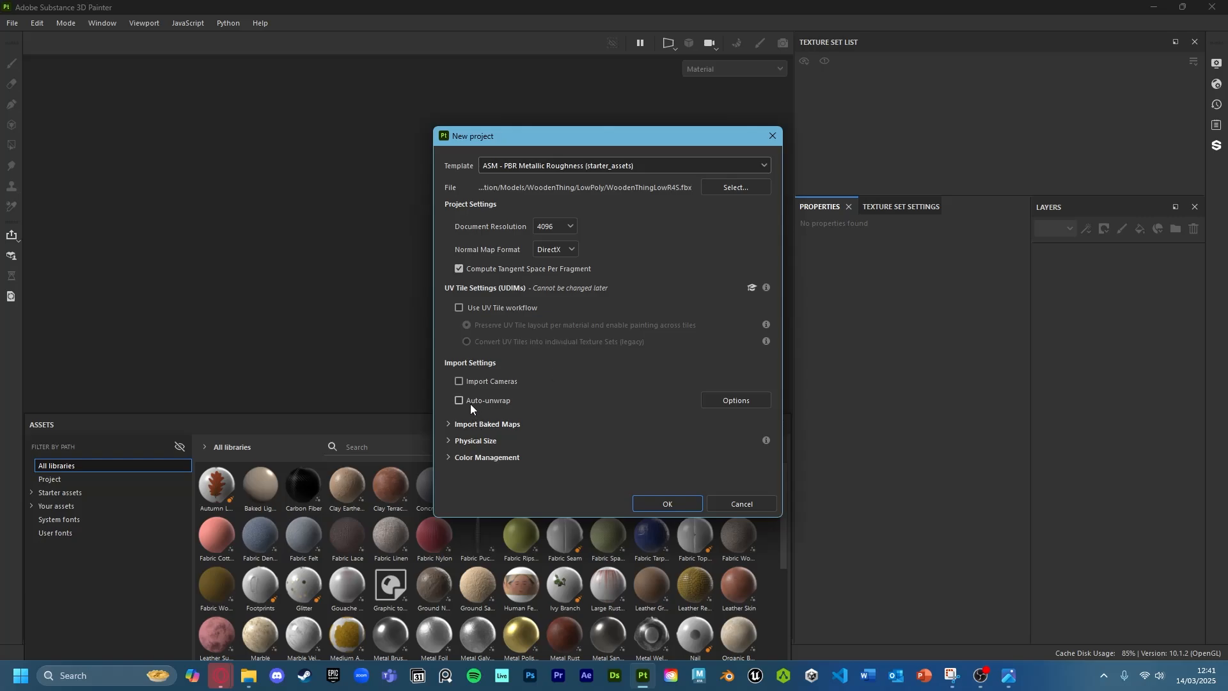
{"action": "left_click", "coordinate": [665, 504]}
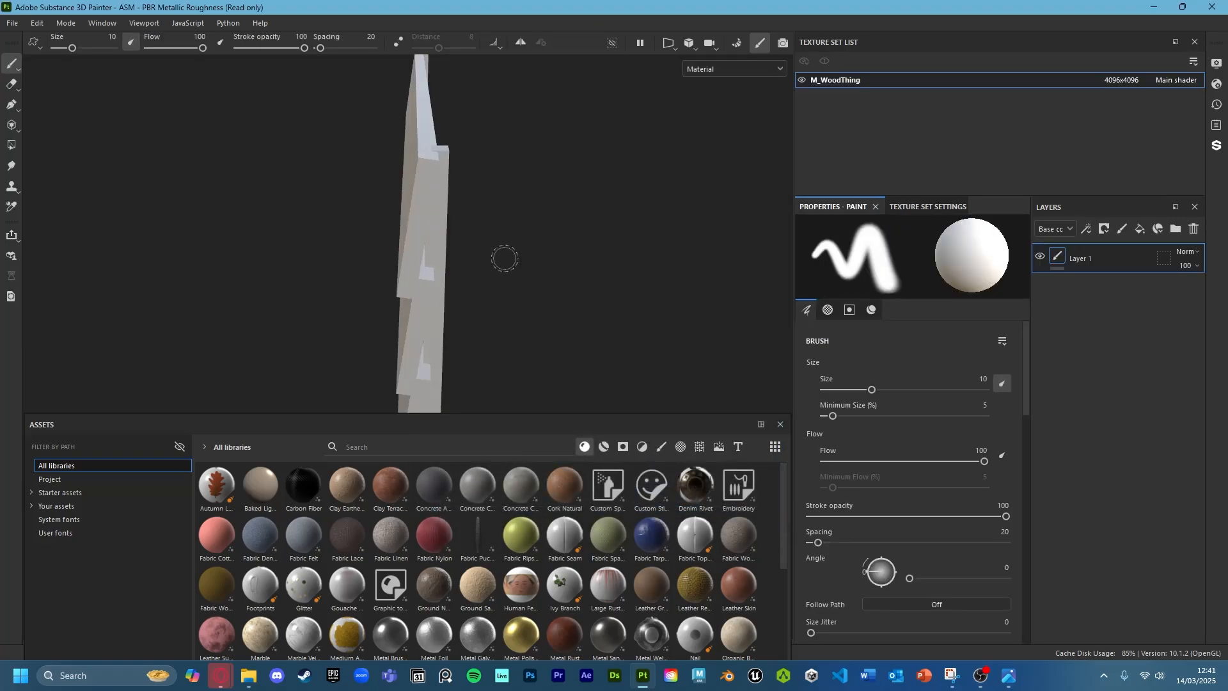
Enter baking mode for the wooden plank mesh and set the mesh map output size to 4096
{"action": "mouse_move", "coordinate": [425, 261]}
{"action": "left_mouse_down", "text": "alt"}
{"action": "mouse_move", "coordinate": [550, 244]}
{"action": "mouse_move", "coordinate": [367, 316]}
{"action": "mouse_move", "coordinate": [413, 258]}
{"action": "mouse_move", "coordinate": [337, 272]}
{"action": "mouse_move", "coordinate": [507, 241]}
{"action": "mouse_move", "coordinate": [526, 198]}
{"action": "mouse_move", "coordinate": [529, 239]}
{"action": "mouse_move", "coordinate": [503, 266]}
{"action": "mouse_move", "coordinate": [562, 236]}
{"action": "mouse_move", "coordinate": [496, 267]}
{"action": "mouse_move", "coordinate": [471, 235]}
{"action": "mouse_move", "coordinate": [540, 252]}
{"action": "mouse_move", "coordinate": [546, 266]}
{"action": "mouse_move", "coordinate": [549, 236]}
{"action": "mouse_move", "coordinate": [537, 236]}
{"action": "mouse_move", "coordinate": [595, 180]}
{"action": "left_mouse_up", "text": "alt"}
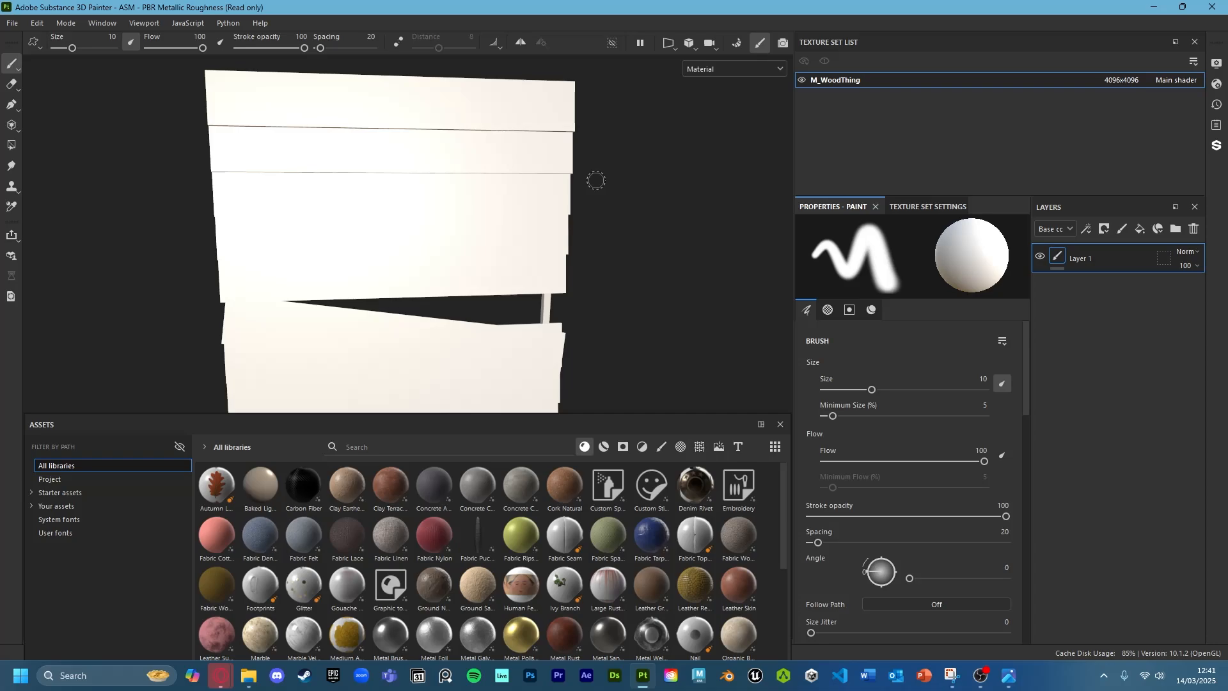
{"action": "left_click", "coordinate": [738, 43]}
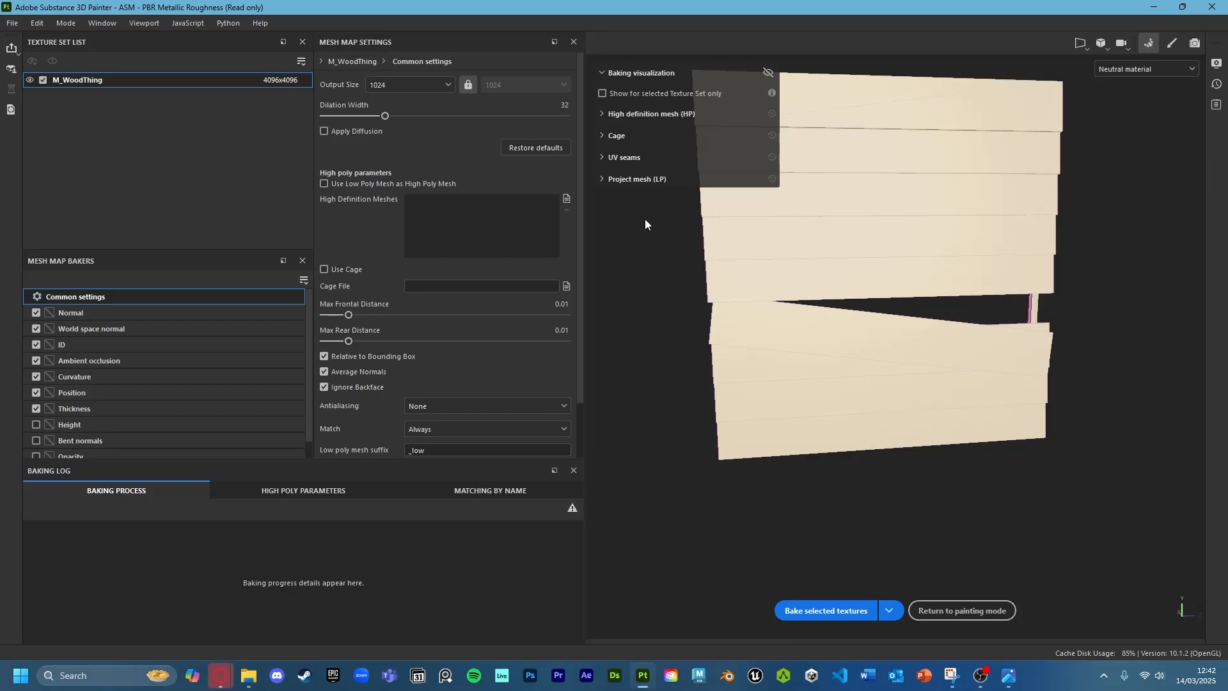
{"action": "left_click", "coordinate": [419, 86]}
{"action": "left_click", "coordinate": [392, 191]}
Set the antialiasing in the common bake settings to Supersampling 16x
{"action": "scroll", "coordinate": [473, 356], "scroll_direction": "down", "scroll_amount": 1}
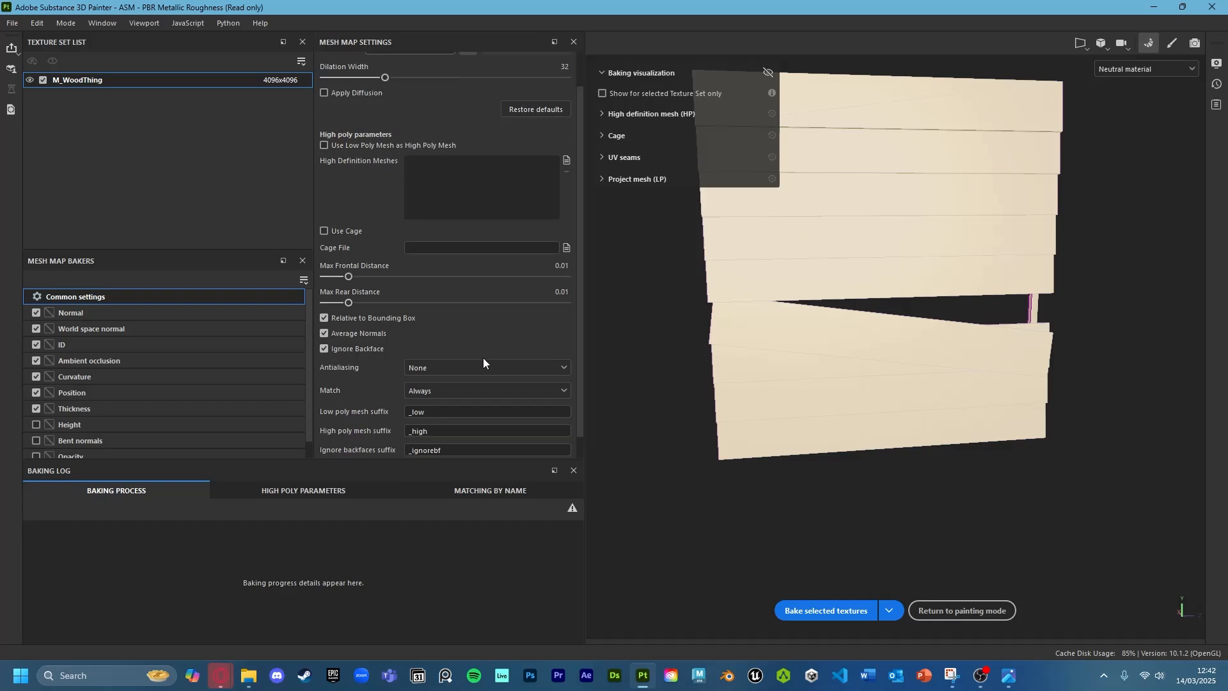
{"action": "left_click", "coordinate": [483, 371]}
{"action": "left_click", "coordinate": [473, 414]}
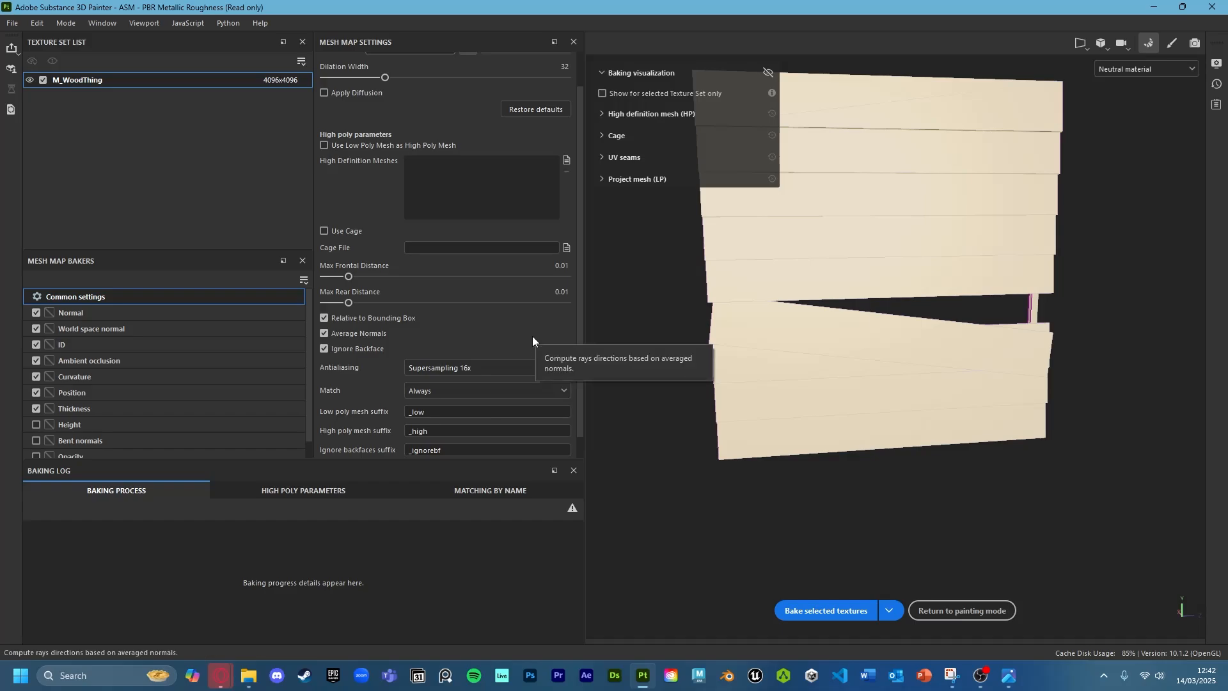
{"action": "scroll", "coordinate": [511, 313], "scroll_direction": "down", "scroll_amount": 1}
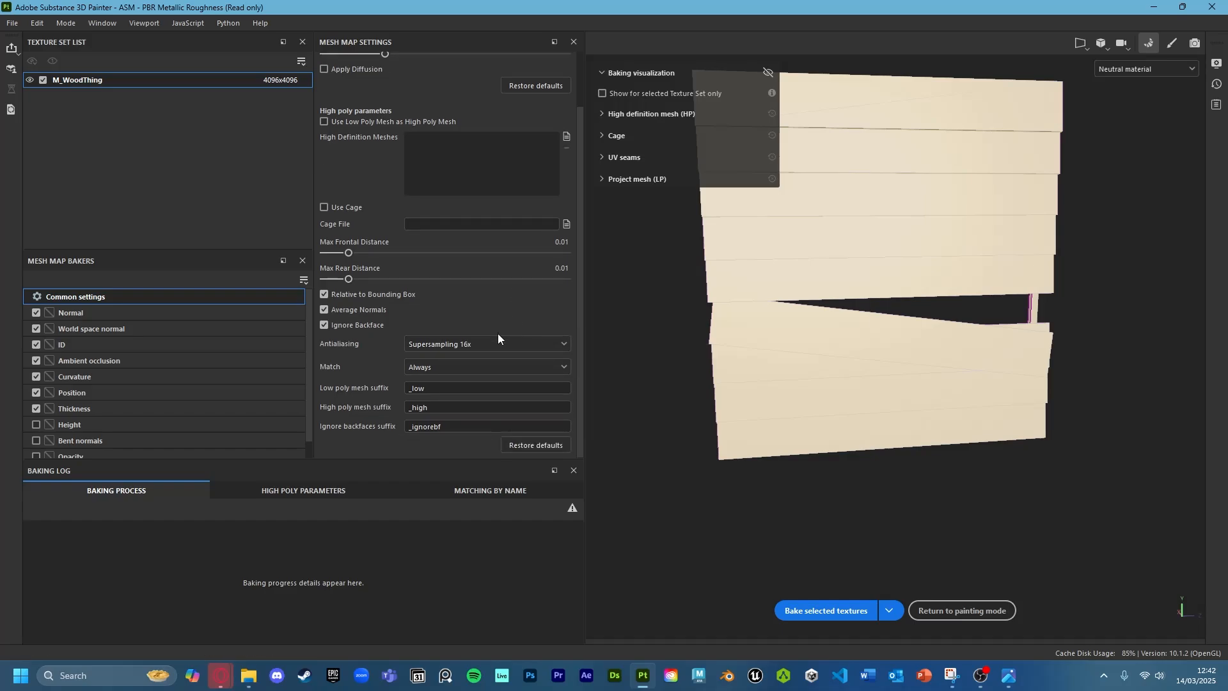
Load WoodenThingHighR4S.fbx from the HighPoly folder as the high definition mesh for baking
{"action": "scroll", "coordinate": [497, 333], "scroll_direction": "up", "scroll_amount": 3}
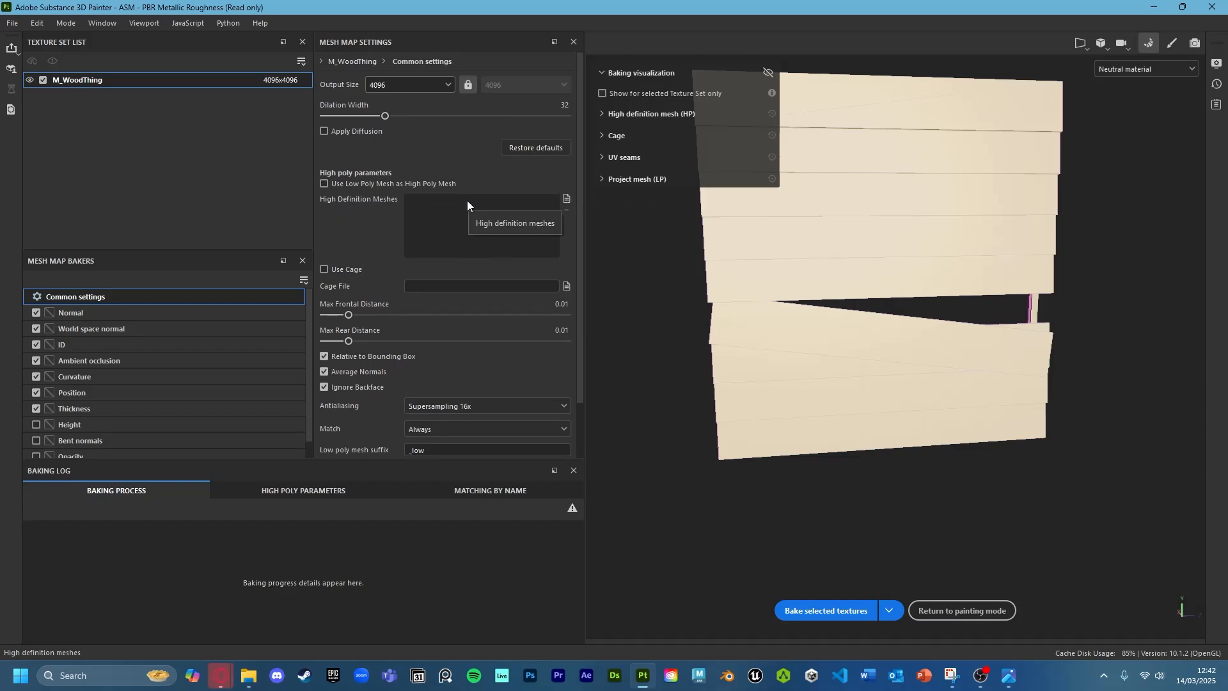
{"action": "left_click", "coordinate": [567, 199]}
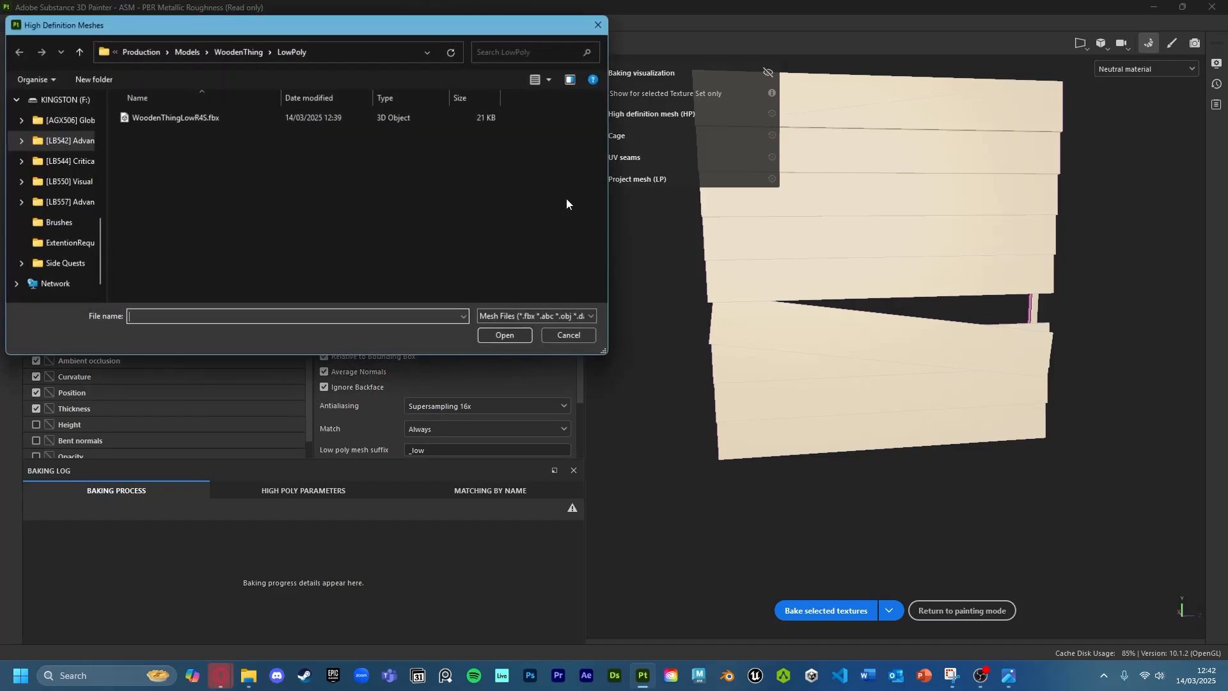
{"action": "left_click", "coordinate": [224, 53]}
{"action": "double_click", "coordinate": [171, 117]}
{"action": "left_click", "coordinate": [174, 119]}
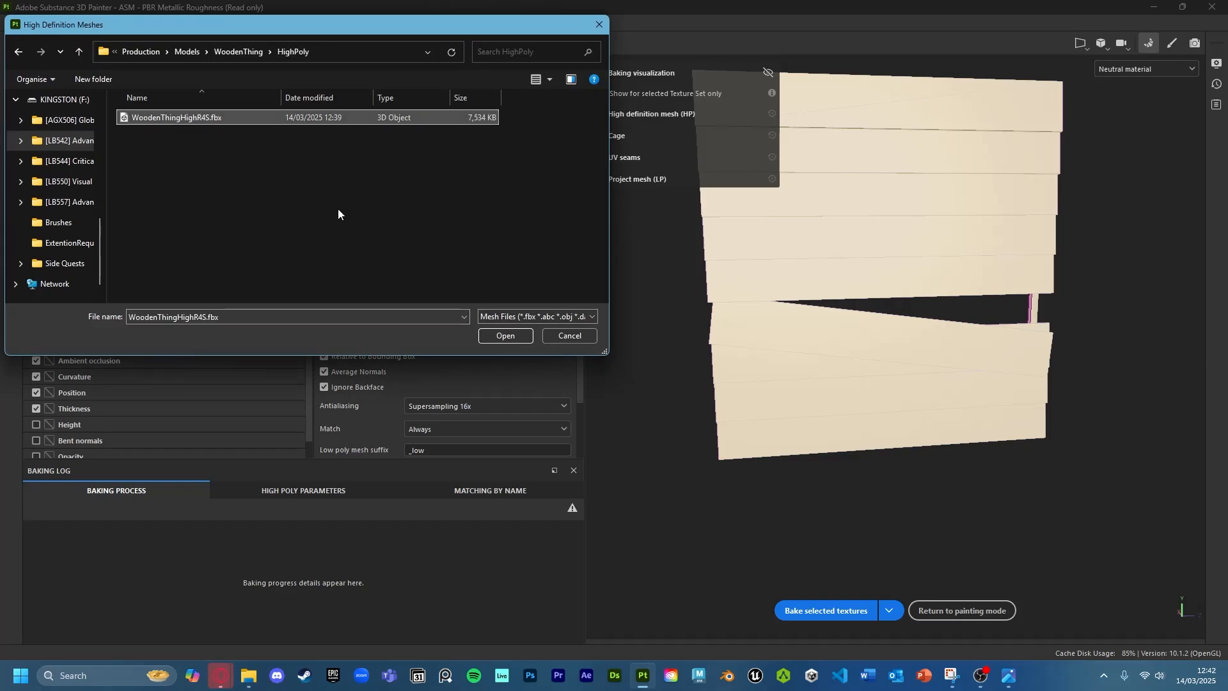
{"action": "left_click", "coordinate": [505, 336]}
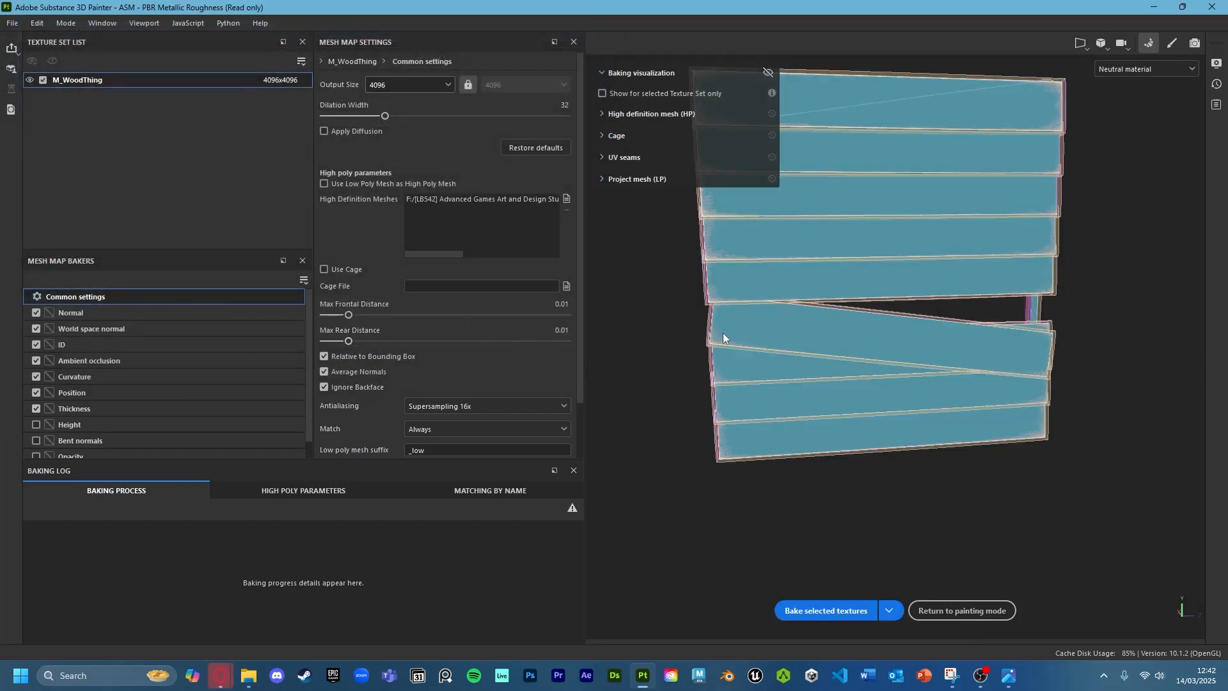
Reduce the Max Frontal Distance to 0 and inspect how the cage fits the planks
{"action": "left_click_drag", "start_coordinate": [975, 279], "coordinate": [941, 365], "text": "alt"}
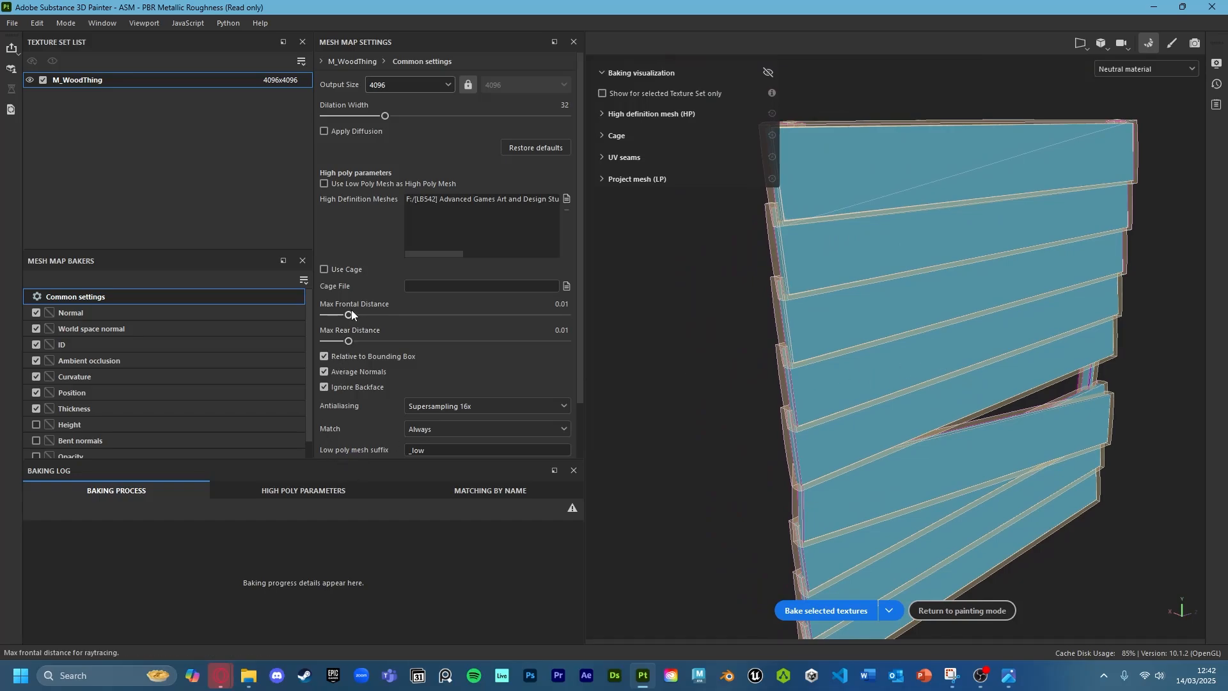
{"action": "left_click_drag", "start_coordinate": [350, 313], "coordinate": [326, 321]}
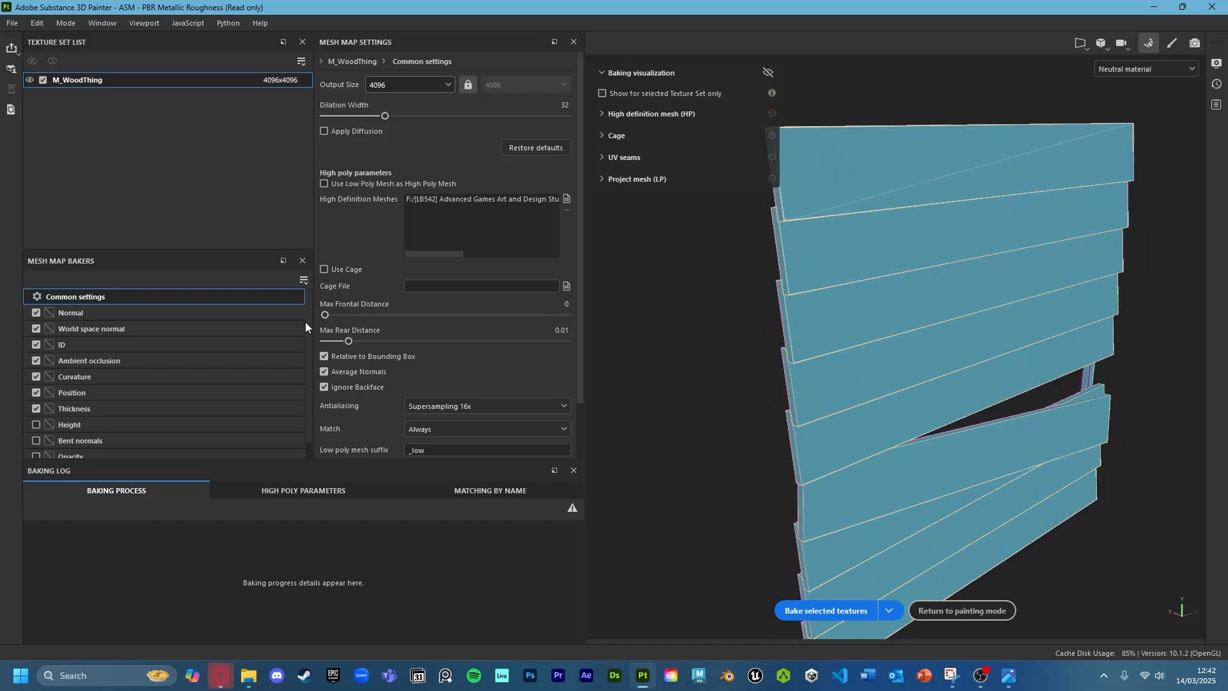
{"action": "left_click_drag", "start_coordinate": [735, 346], "coordinate": [715, 317], "text": "alt"}
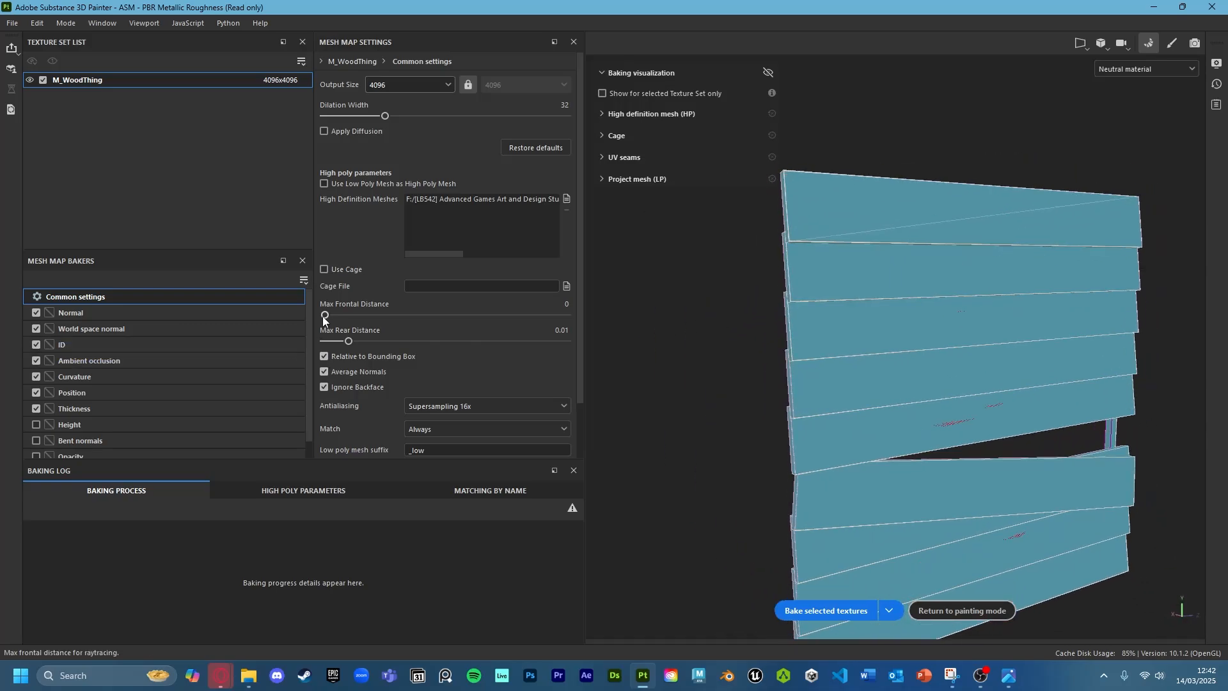
Set the Max Frontal Distance to 0.0028 and check the cage around the planks
{"action": "left_click_drag", "start_coordinate": [327, 316], "coordinate": [336, 316]}
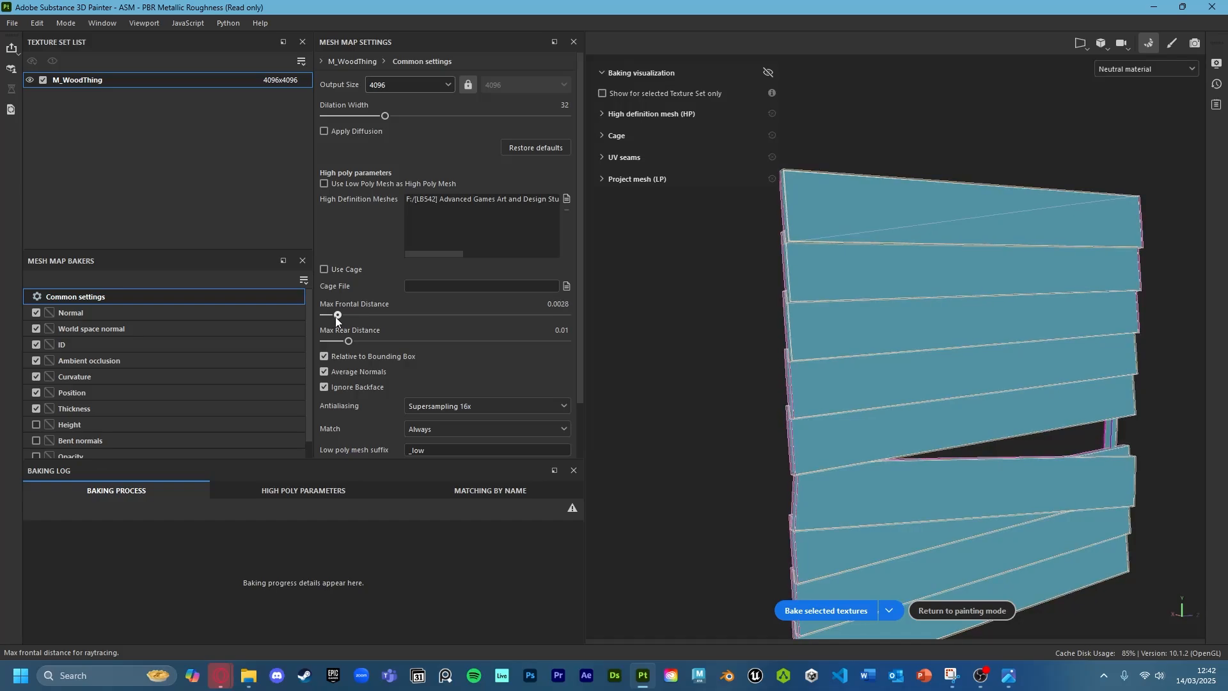
{"action": "mouse_move", "coordinate": [816, 390]}
{"action": "left_mouse_down", "text": "alt"}
{"action": "mouse_move", "coordinate": [658, 367]}
{"action": "mouse_move", "coordinate": [795, 397]}
{"action": "mouse_move", "coordinate": [810, 418]}
{"action": "left_mouse_up", "text": "alt"}
Set the bake matching to By Mesh Name and review how the low and high poly meshes pair up
{"action": "scroll", "coordinate": [482, 380], "scroll_direction": "down", "scroll_amount": 2}
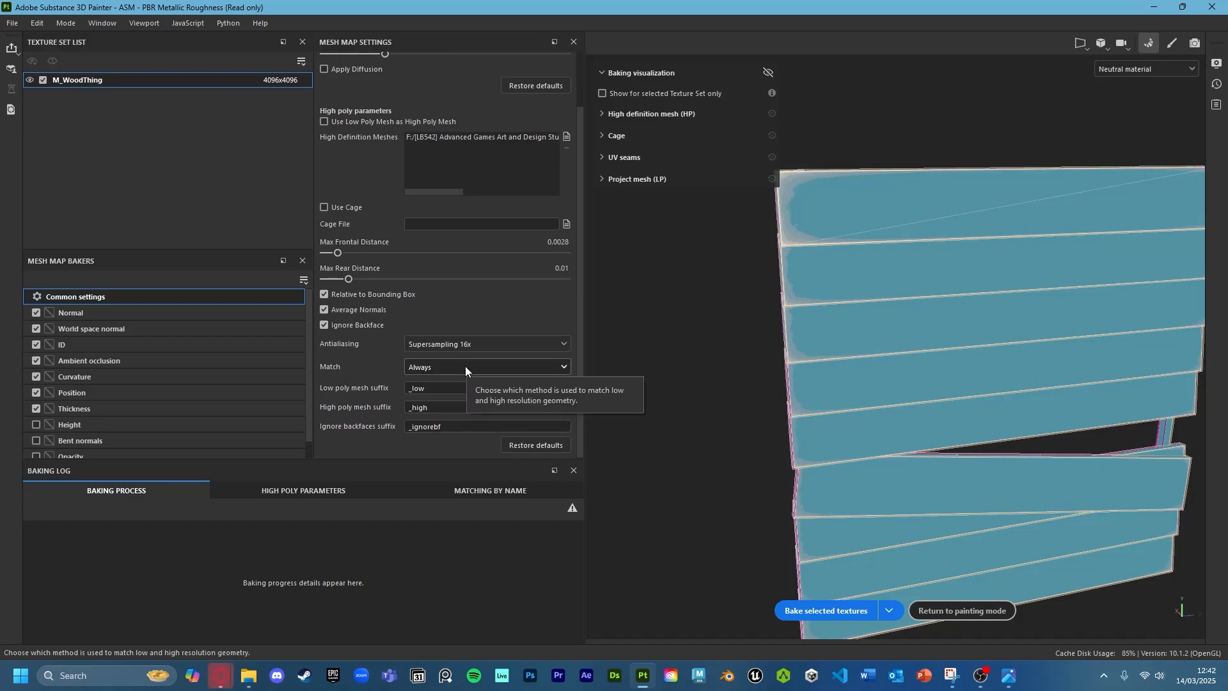
{"action": "left_click", "coordinate": [466, 365]}
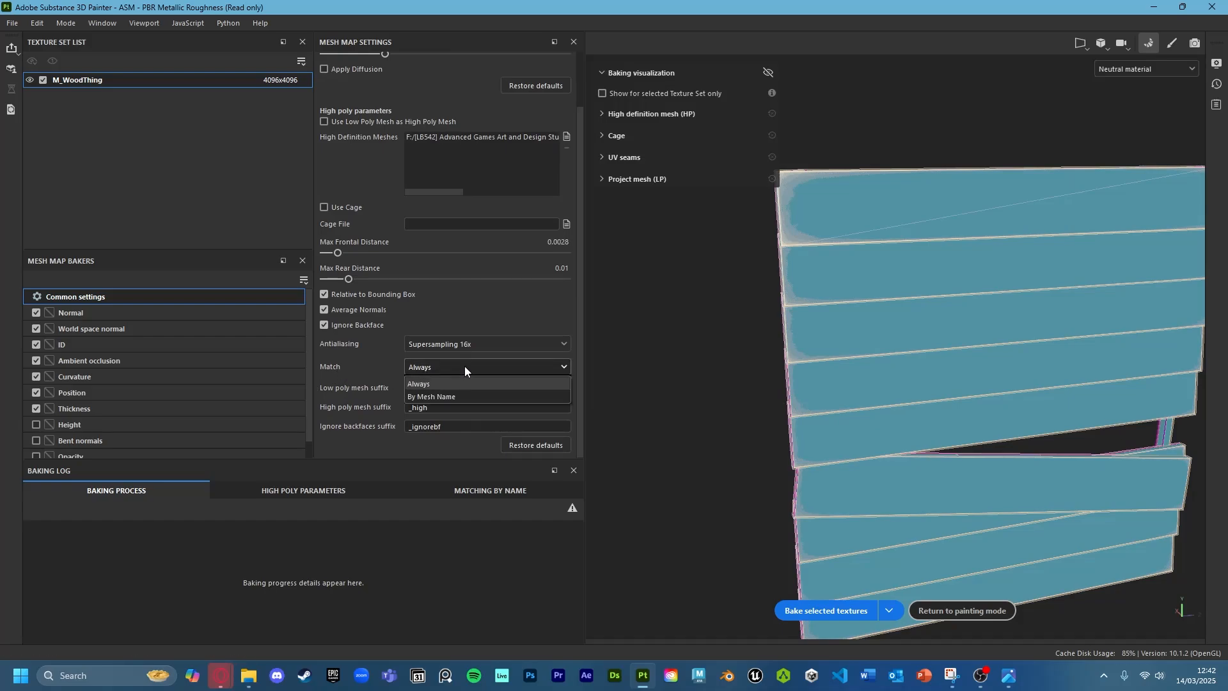
{"action": "left_click", "coordinate": [462, 399]}
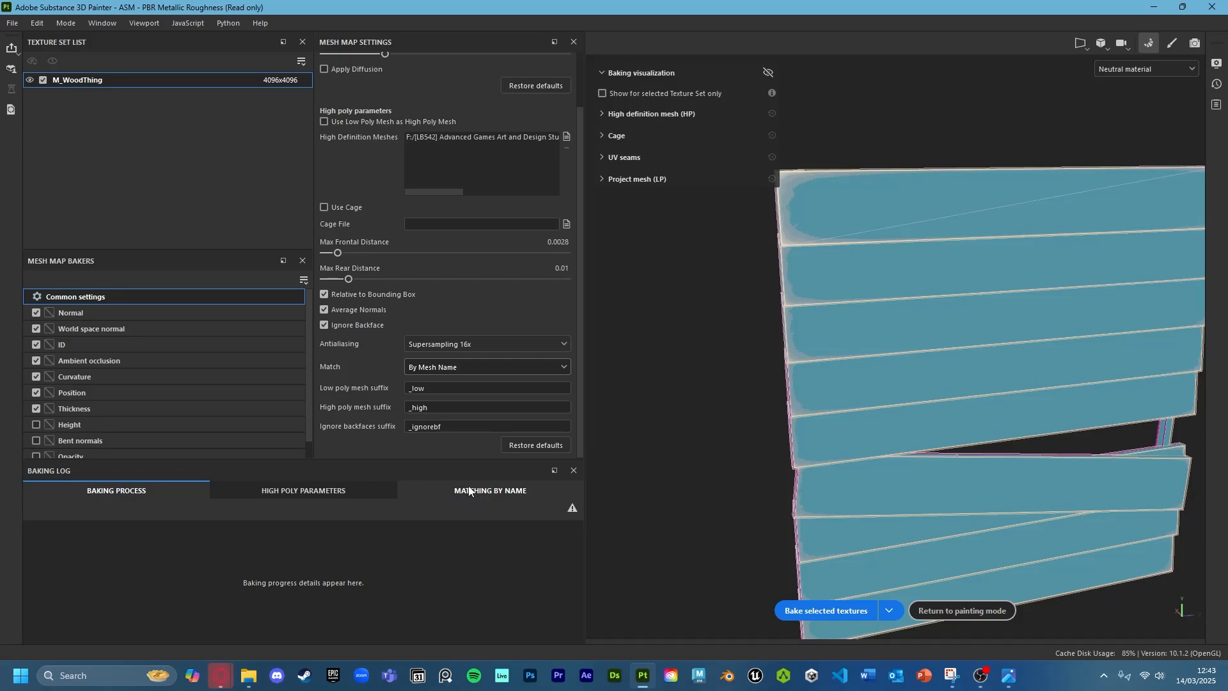
{"action": "left_click", "coordinate": [529, 489]}
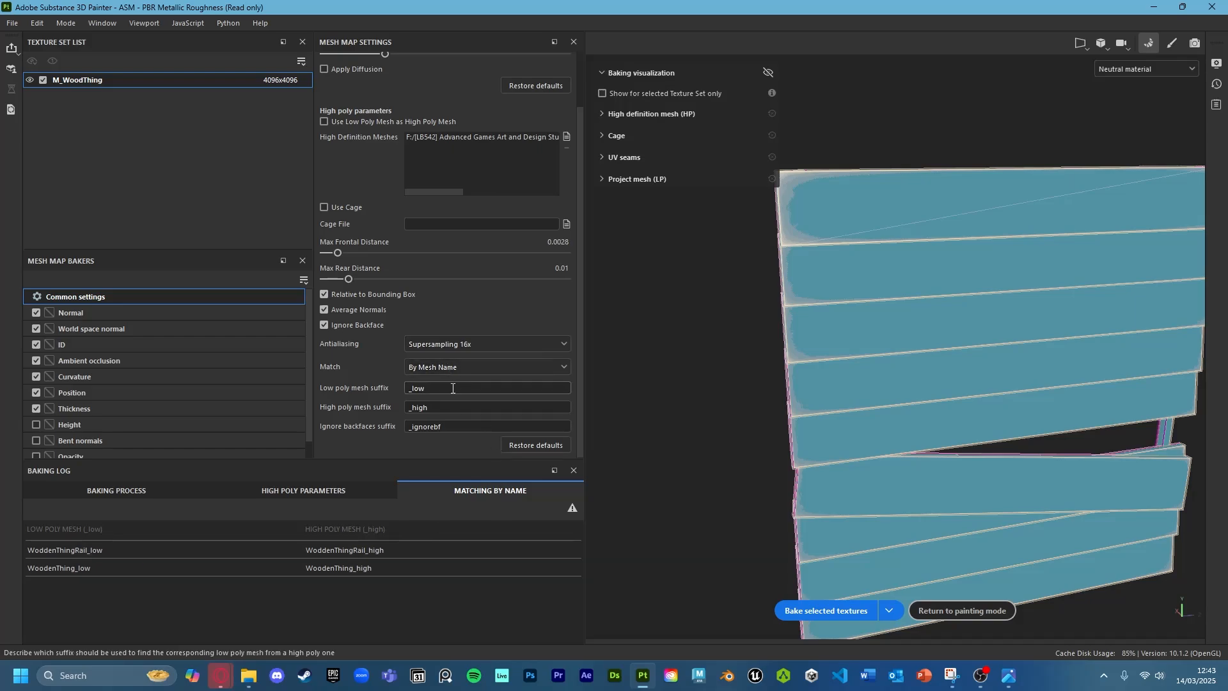
{"action": "scroll", "coordinate": [496, 354], "scroll_direction": "up", "scroll_amount": 2}
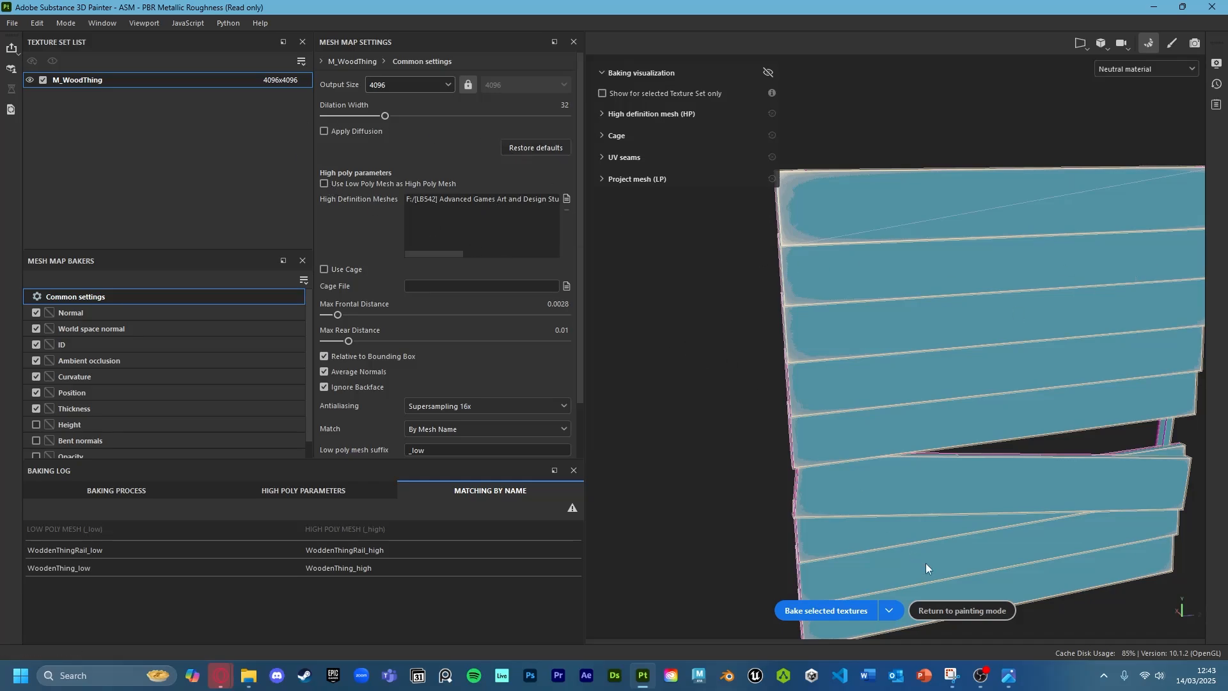
Bake the selected textures for M_WoodThing and switch to painting mode
{"action": "left_click", "coordinate": [824, 611]}
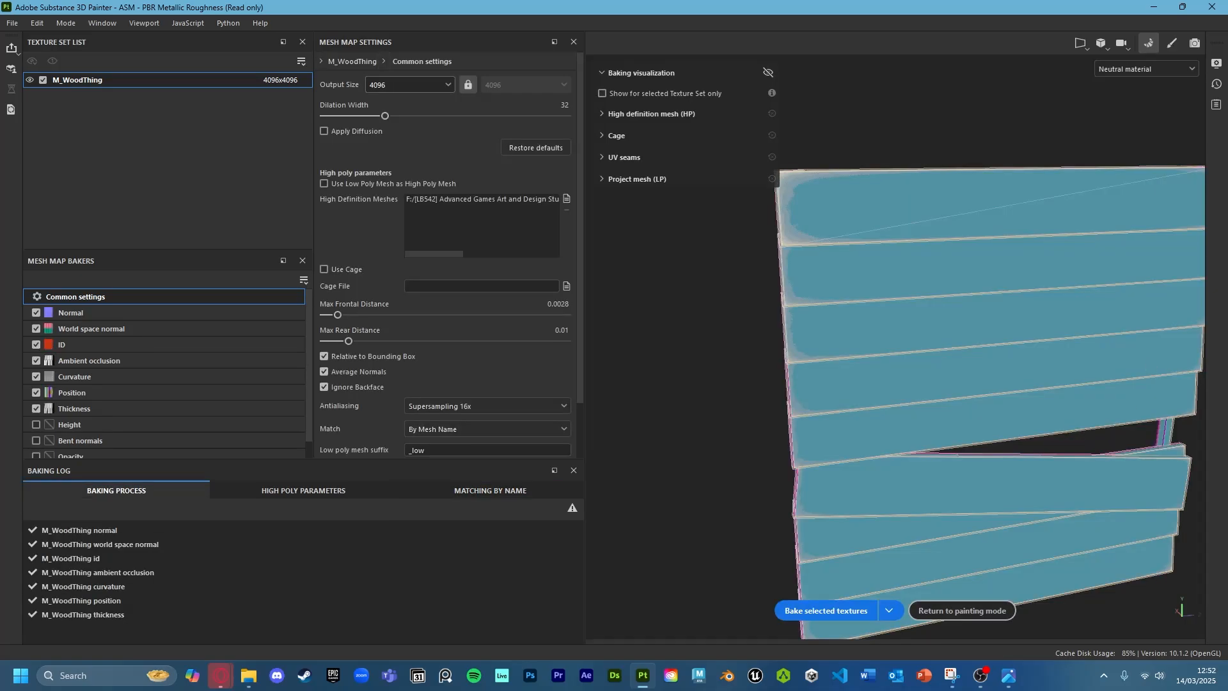
{"action": "left_click", "coordinate": [1171, 42]}
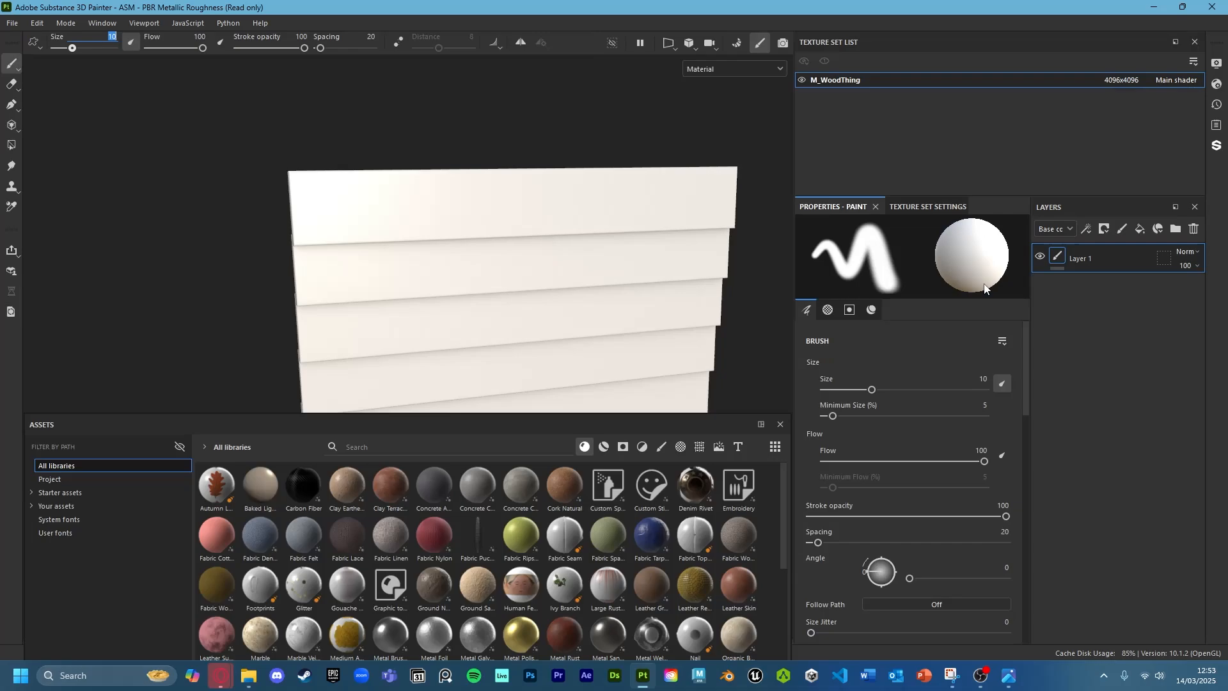
{"action": "scroll", "coordinate": [540, 326], "scroll_direction": "down", "scroll_amount": 6}
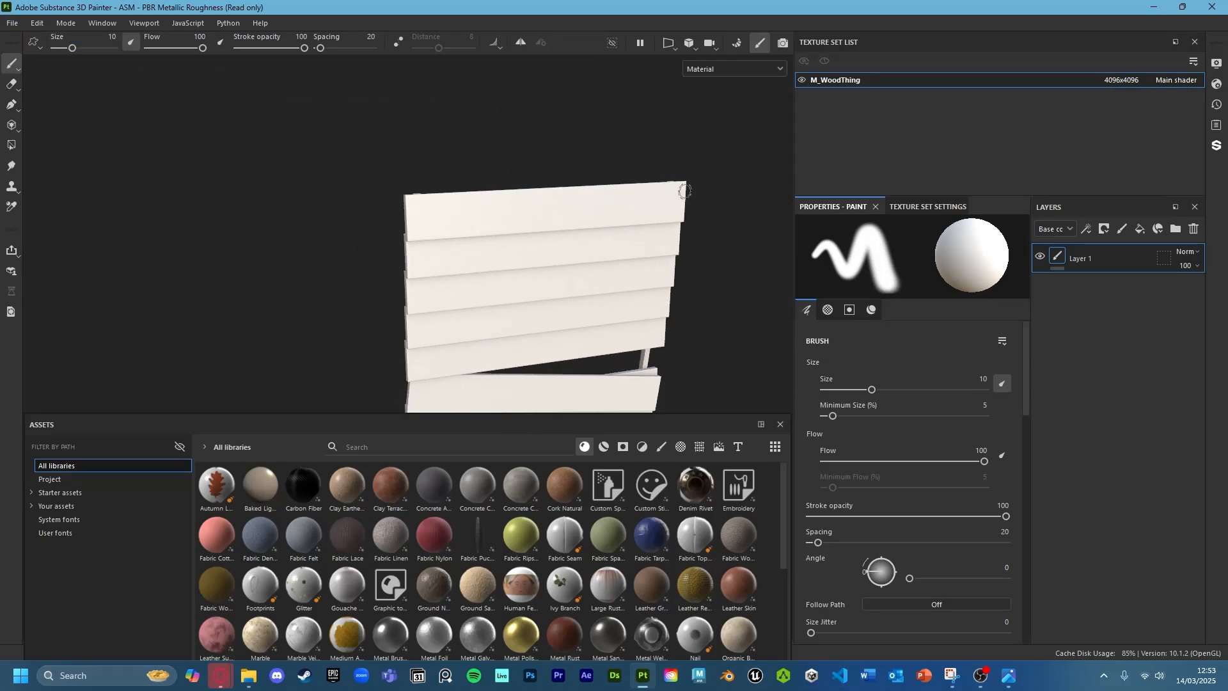
Compare the planks in baking and painting mode, examining the baked edges and board gaps up close
{"action": "left_click", "coordinate": [737, 43]}
{"action": "mouse_move", "coordinate": [1042, 339]}
{"action": "left_mouse_down", "text": "alt"}
{"action": "mouse_move", "coordinate": [860, 311]}
{"action": "mouse_move", "coordinate": [831, 285]}
{"action": "mouse_move", "coordinate": [1156, 351]}
{"action": "mouse_move", "coordinate": [809, 329]}
{"action": "left_mouse_up", "text": "alt"}
{"action": "left_click_drag", "start_coordinate": [943, 316], "coordinate": [946, 345], "text": "alt"}
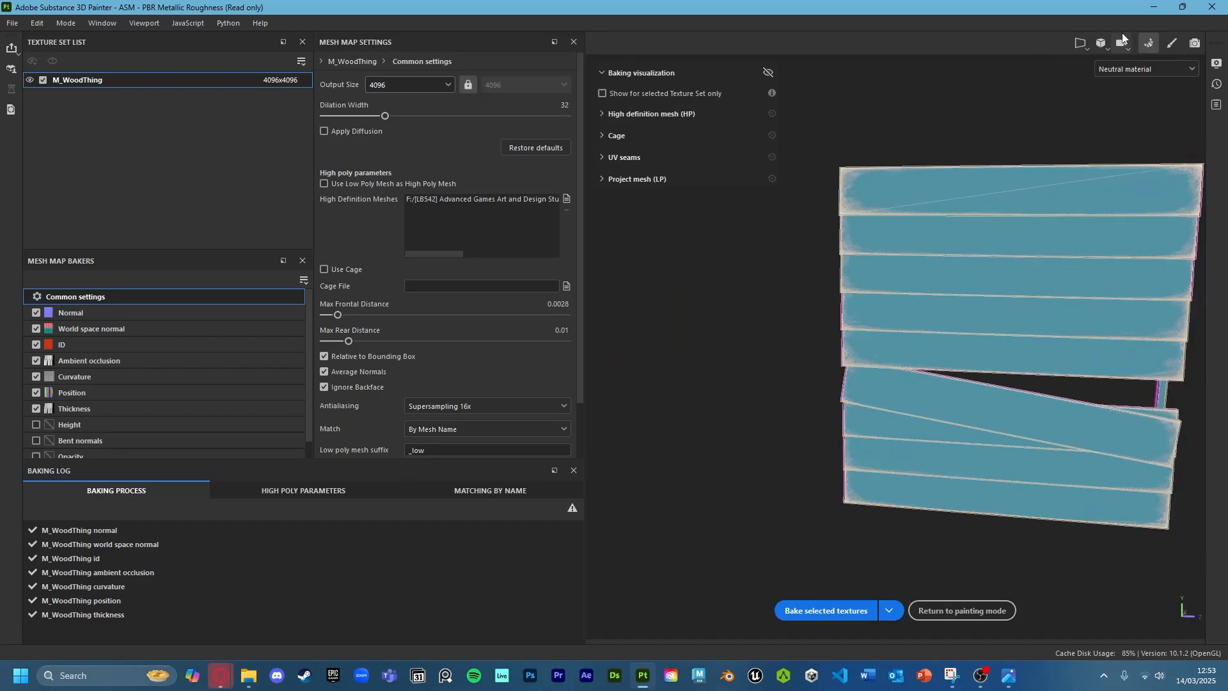
{"action": "left_click", "coordinate": [1174, 45]}
{"action": "mouse_move", "coordinate": [650, 274]}
{"action": "left_mouse_down", "text": "alt"}
{"action": "mouse_move", "coordinate": [584, 164]}
{"action": "mouse_move", "coordinate": [645, 208]}
{"action": "mouse_move", "coordinate": [641, 252]}
{"action": "mouse_move", "coordinate": [652, 217]}
{"action": "mouse_move", "coordinate": [608, 217]}
{"action": "mouse_move", "coordinate": [608, 230]}
{"action": "left_mouse_up", "text": "alt"}
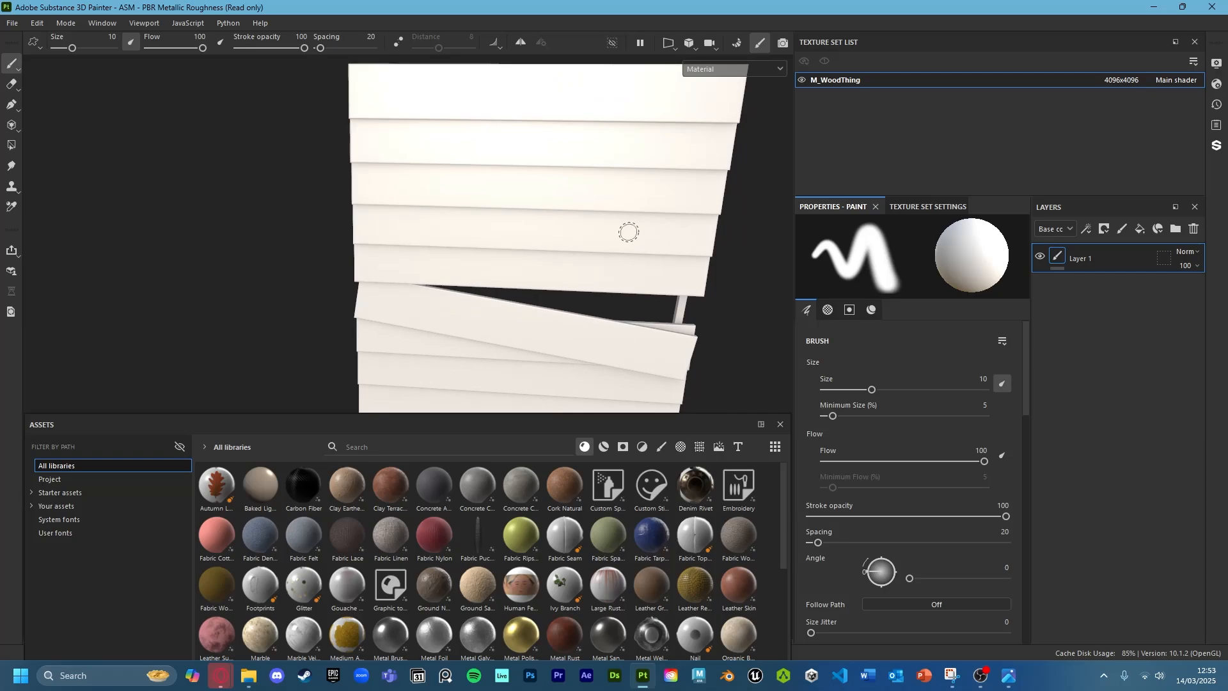
{"action": "mouse_move", "coordinate": [619, 216]}
{"action": "left_mouse_down", "text": "alt"}
{"action": "mouse_move", "coordinate": [647, 244]}
{"action": "mouse_move", "coordinate": [540, 204]}
{"action": "left_mouse_up", "text": "alt"}
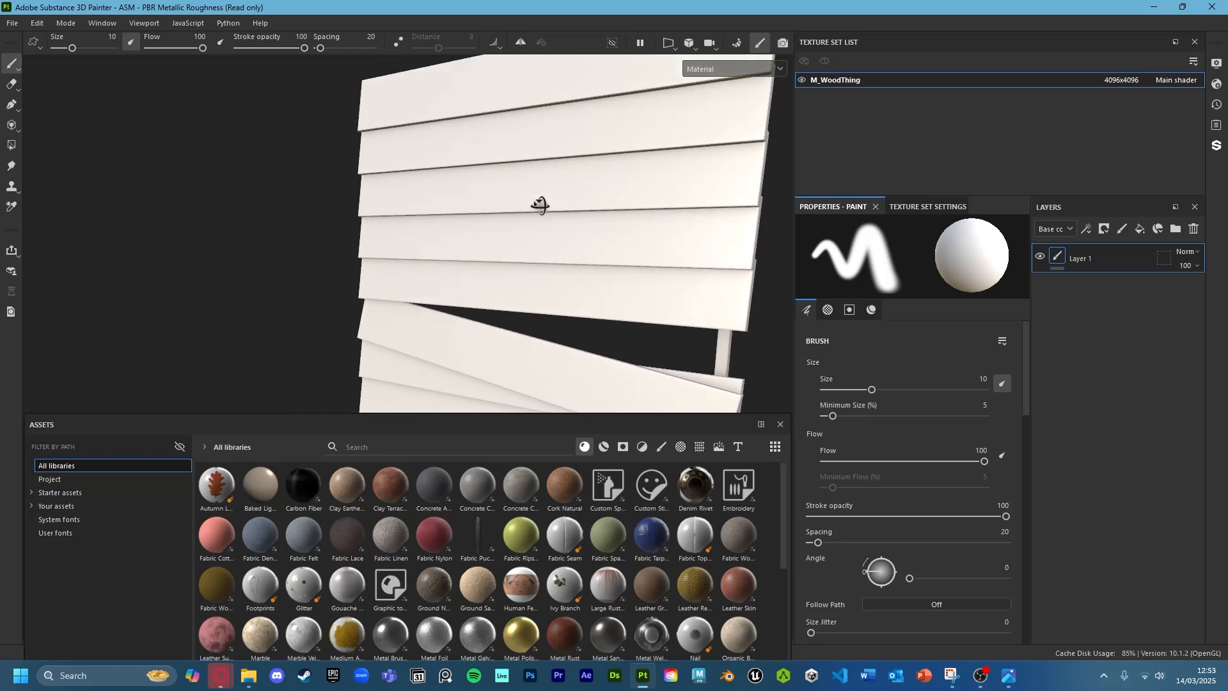
{"action": "scroll", "coordinate": [687, 233], "scroll_direction": "up", "scroll_amount": 2}
{"action": "middle_click_drag", "start_coordinate": [762, 244], "coordinate": [482, 230], "text": "alt"}
{"action": "scroll", "coordinate": [492, 233], "scroll_direction": "up", "scroll_amount": 5}
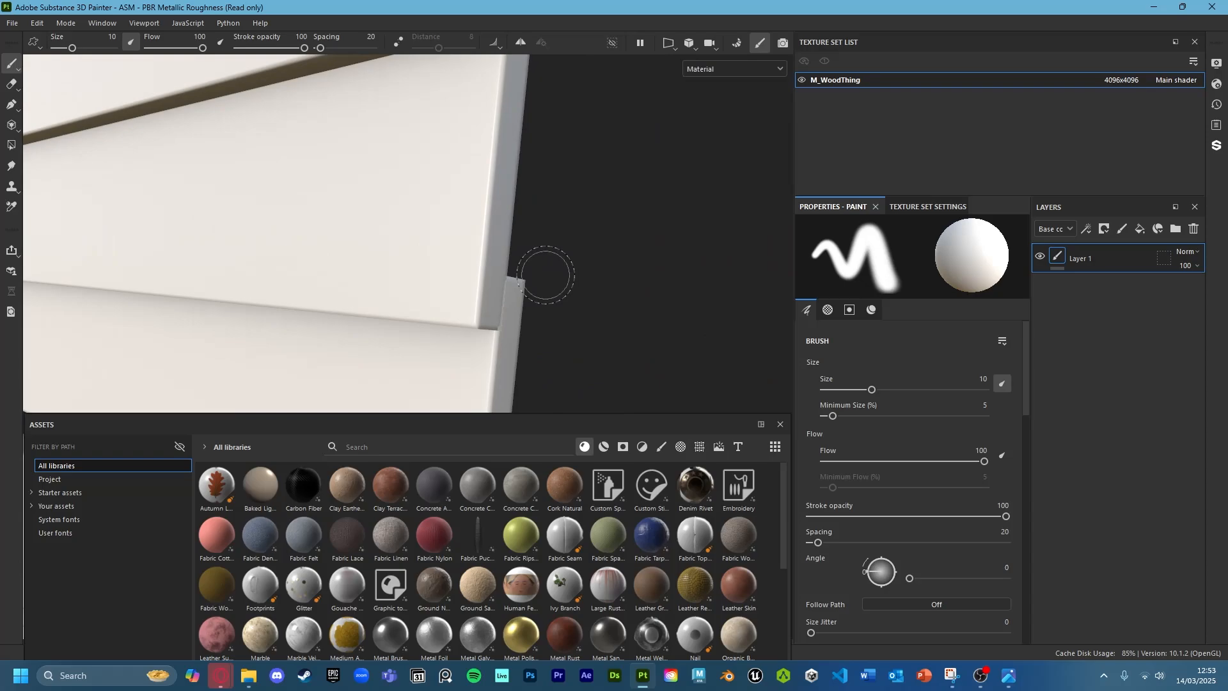
{"action": "mouse_move", "coordinate": [546, 275]}
{"action": "left_mouse_down", "text": "alt"}
{"action": "mouse_move", "coordinate": [491, 200]}
{"action": "mouse_move", "coordinate": [381, 197]}
{"action": "mouse_move", "coordinate": [359, 222]}
{"action": "mouse_move", "coordinate": [518, 272]}
{"action": "mouse_move", "coordinate": [608, 200]}
{"action": "mouse_move", "coordinate": [608, 137]}
{"action": "mouse_move", "coordinate": [562, 151]}
{"action": "left_mouse_up", "text": "alt"}
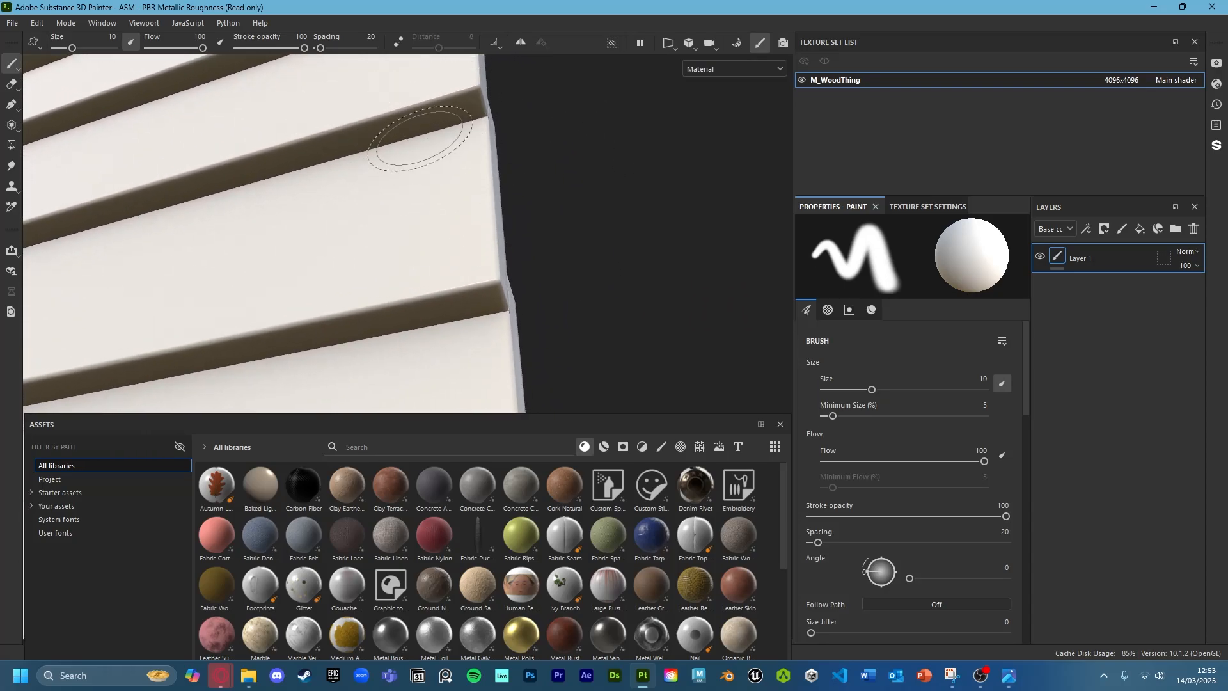
{"action": "mouse_move", "coordinate": [420, 139]}
{"action": "left_mouse_down", "text": "alt"}
{"action": "mouse_move", "coordinate": [438, 115]}
{"action": "mouse_move", "coordinate": [499, 195]}
{"action": "mouse_move", "coordinate": [555, 229]}
{"action": "mouse_move", "coordinate": [582, 269]}
{"action": "left_mouse_up", "text": "alt"}
{"action": "scroll", "coordinate": [482, 219], "scroll_direction": "down", "scroll_amount": 3}
{"action": "middle_click_drag", "start_coordinate": [581, 269], "coordinate": [685, 286], "text": "alt"}
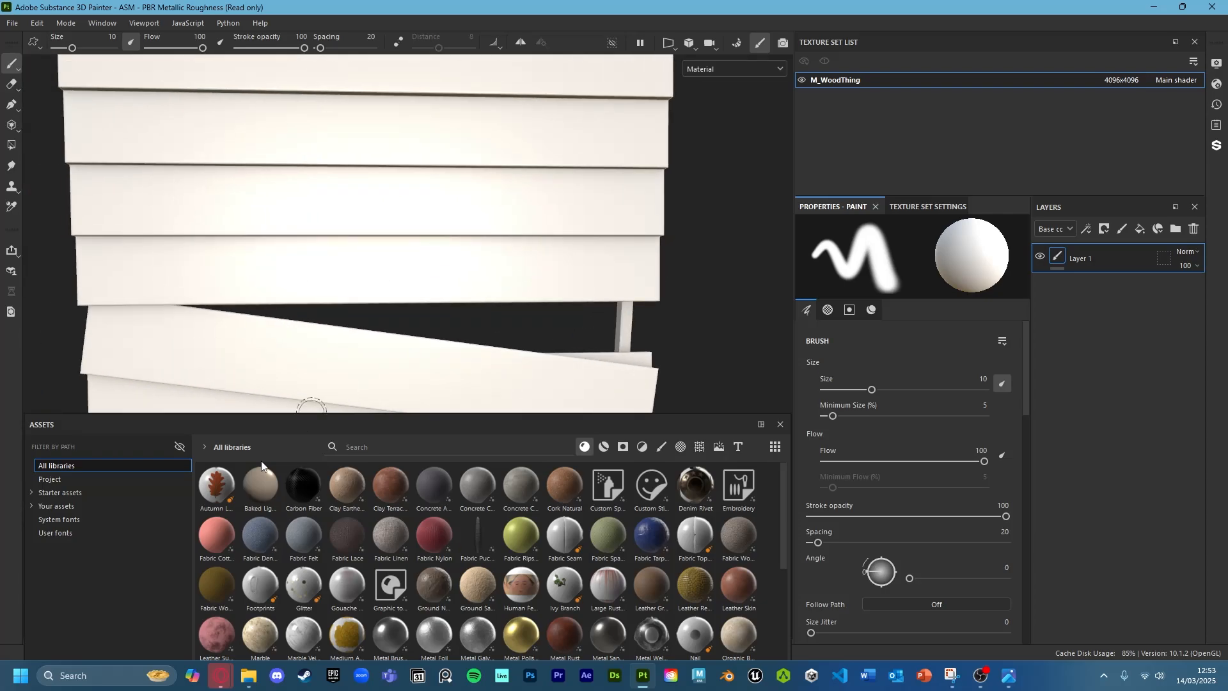
Switch to the Lucidspark flowchart and review the workflow stages following Bake
{"action": "mouse_move", "coordinate": [220, 677]}
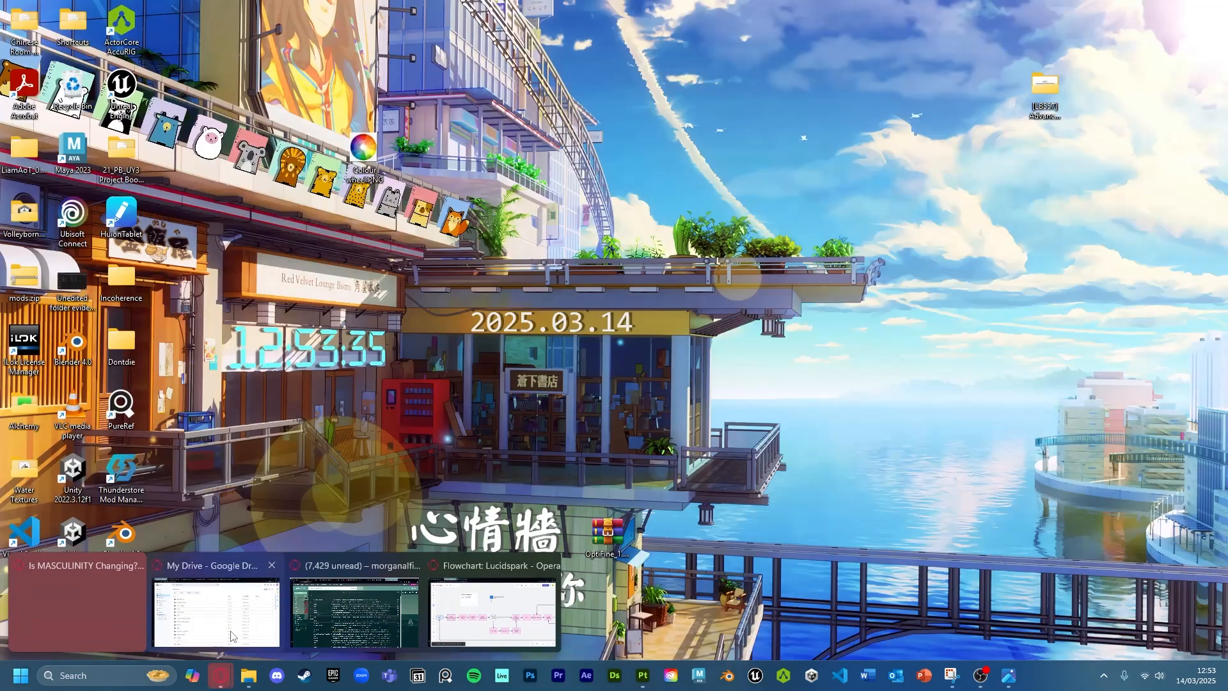
{"action": "mouse_move", "coordinate": [424, 638]}
{"action": "left_click", "coordinate": [505, 626]}
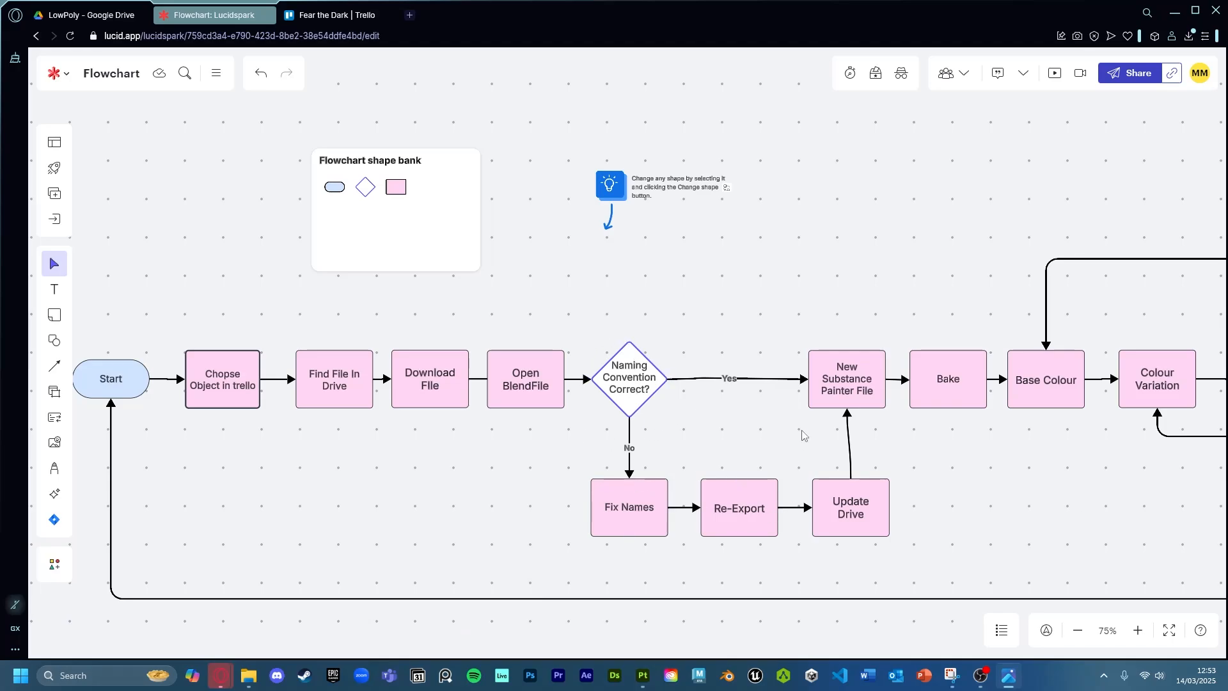
{"action": "left_click_drag", "start_coordinate": [993, 441], "coordinate": [846, 450]}
{"action": "mouse_move", "coordinate": [954, 481]}
{"action": "middle_mouse_down"}
{"action": "mouse_move", "coordinate": [1021, 471]}
{"action": "mouse_move", "coordinate": [878, 508]}
{"action": "mouse_move", "coordinate": [893, 493]}
{"action": "mouse_move", "coordinate": [857, 498]}
{"action": "middle_mouse_up"}
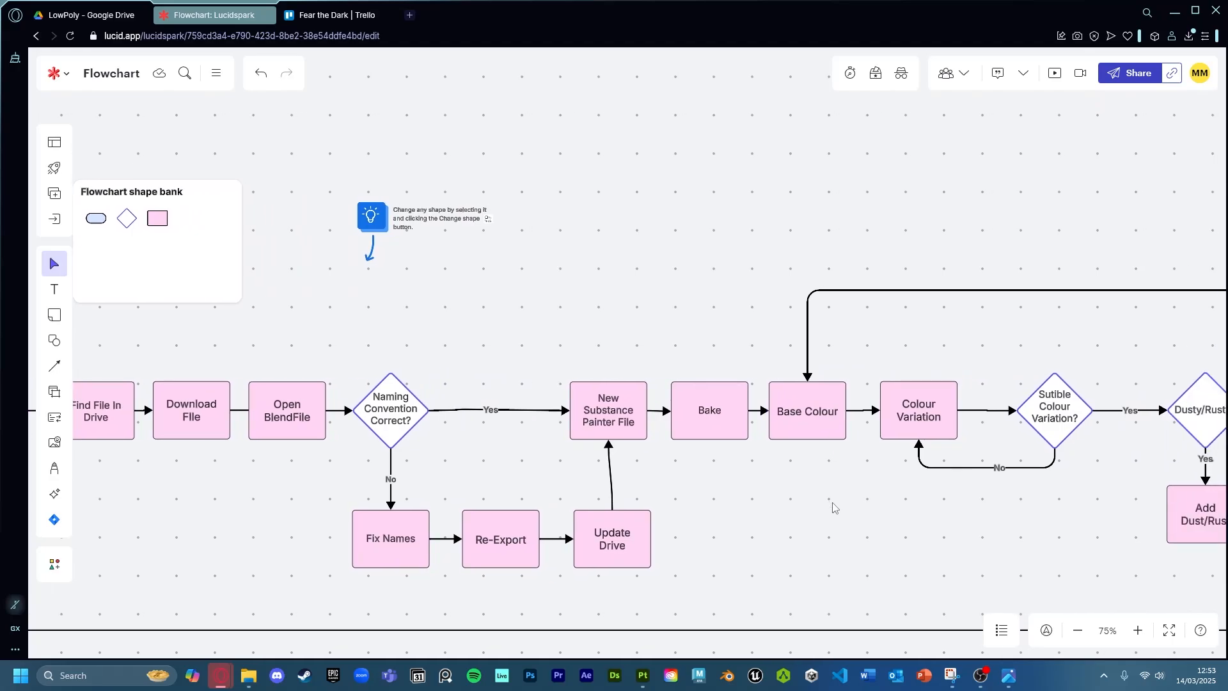
Return to Substance Painter, search the assets for "wood" and apply the Wood Rough material to the planks
{"action": "left_click", "coordinate": [643, 675]}
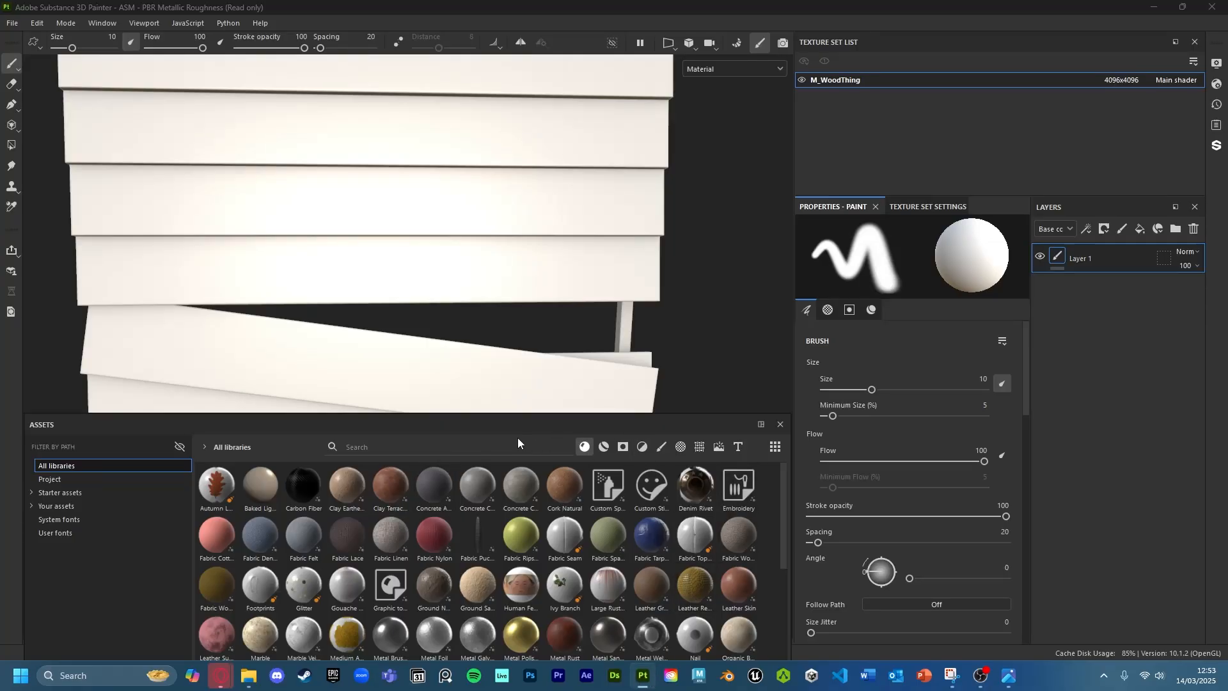
{"action": "left_click", "coordinate": [562, 451]}
{"action": "type", "text": "wood"}
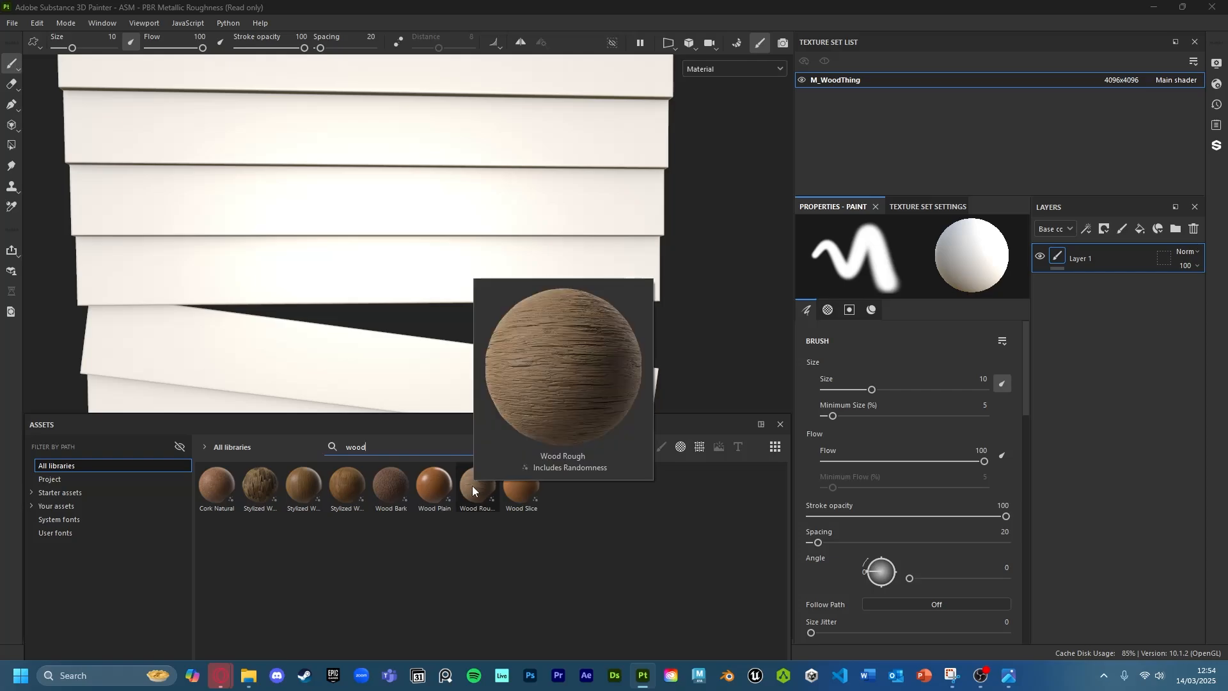
{"action": "left_click_drag", "start_coordinate": [472, 485], "coordinate": [447, 381]}
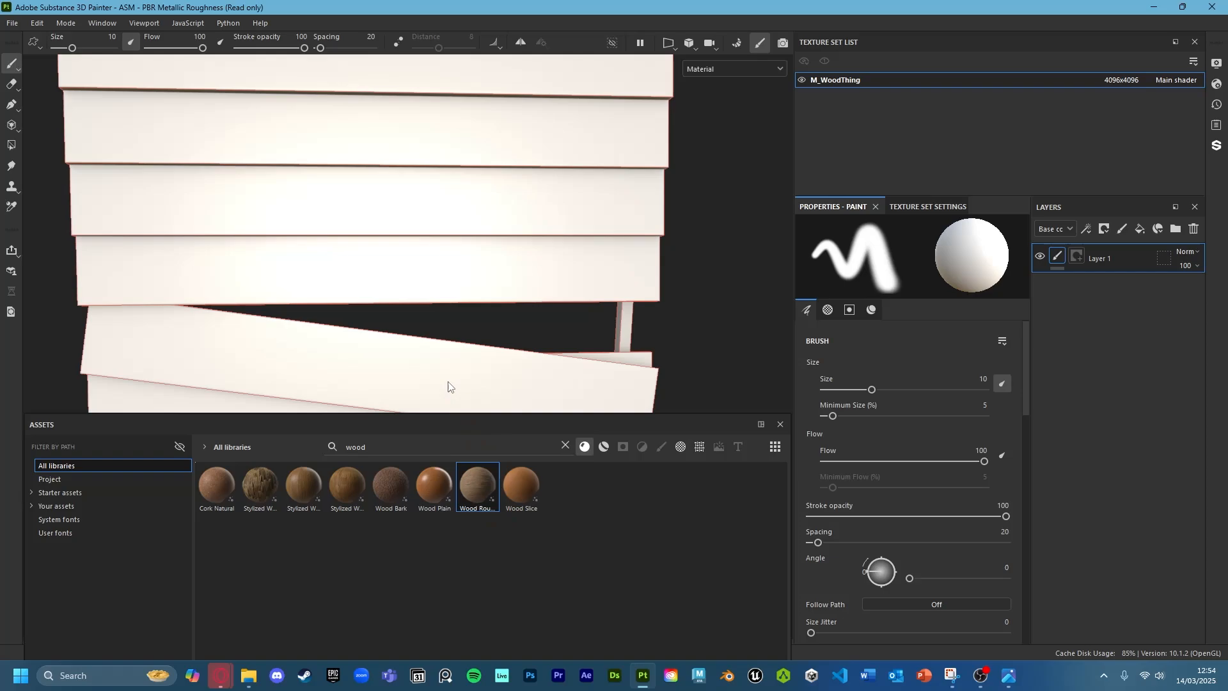
{"action": "scroll", "coordinate": [464, 297], "scroll_direction": "down", "scroll_amount": 4}
{"action": "left_click_drag", "start_coordinate": [467, 296], "coordinate": [613, 341], "text": "alt"}
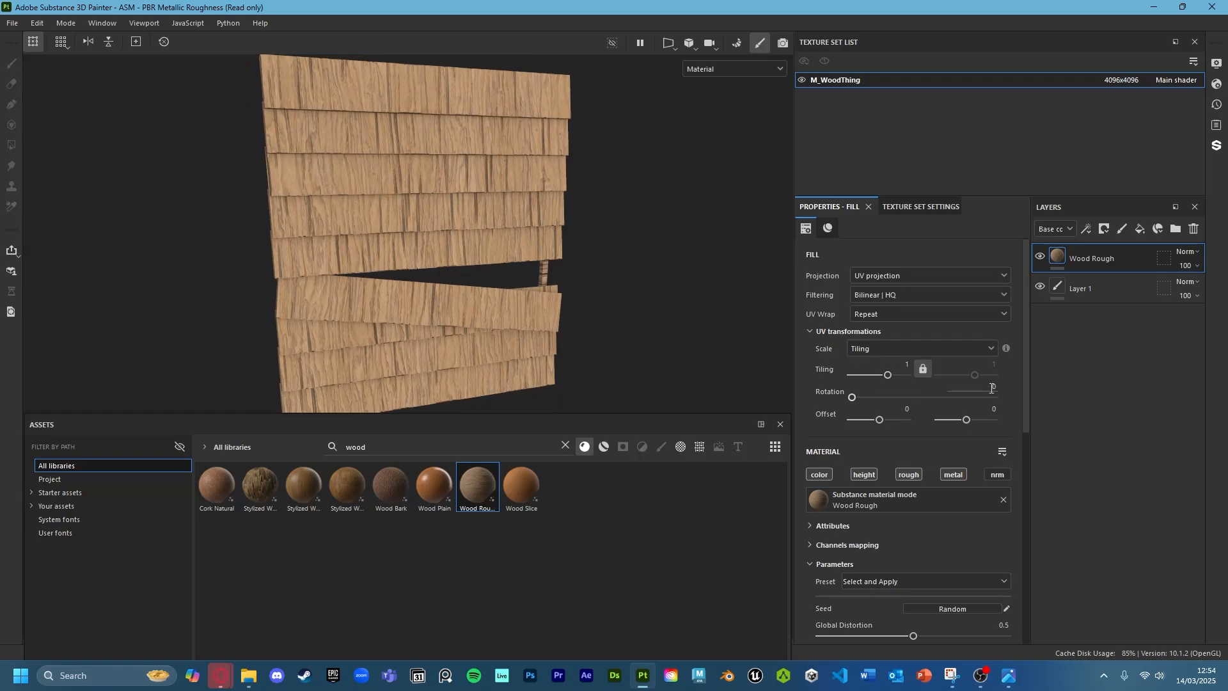
{"action": "scroll", "coordinate": [574, 332], "scroll_direction": "up", "scroll_amount": 2}
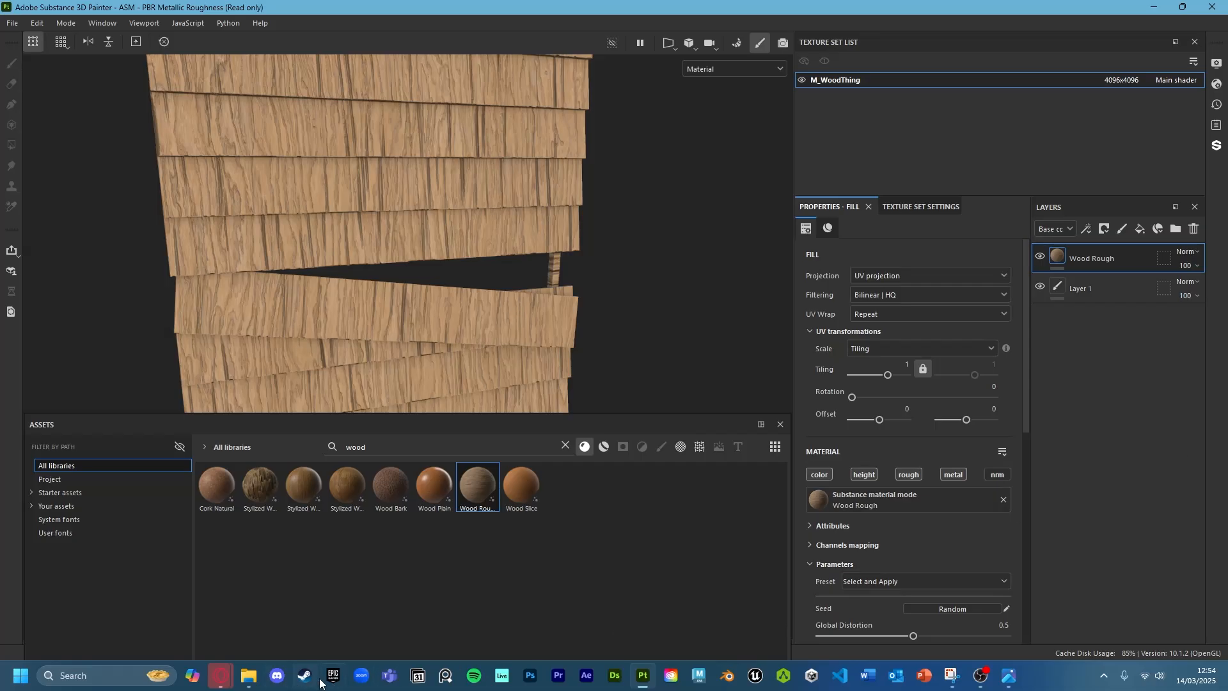
Switch to Google Drive and go from the LowPoly folder to the Reference folder in My Drive
{"action": "mouse_move", "coordinate": [220, 676]}
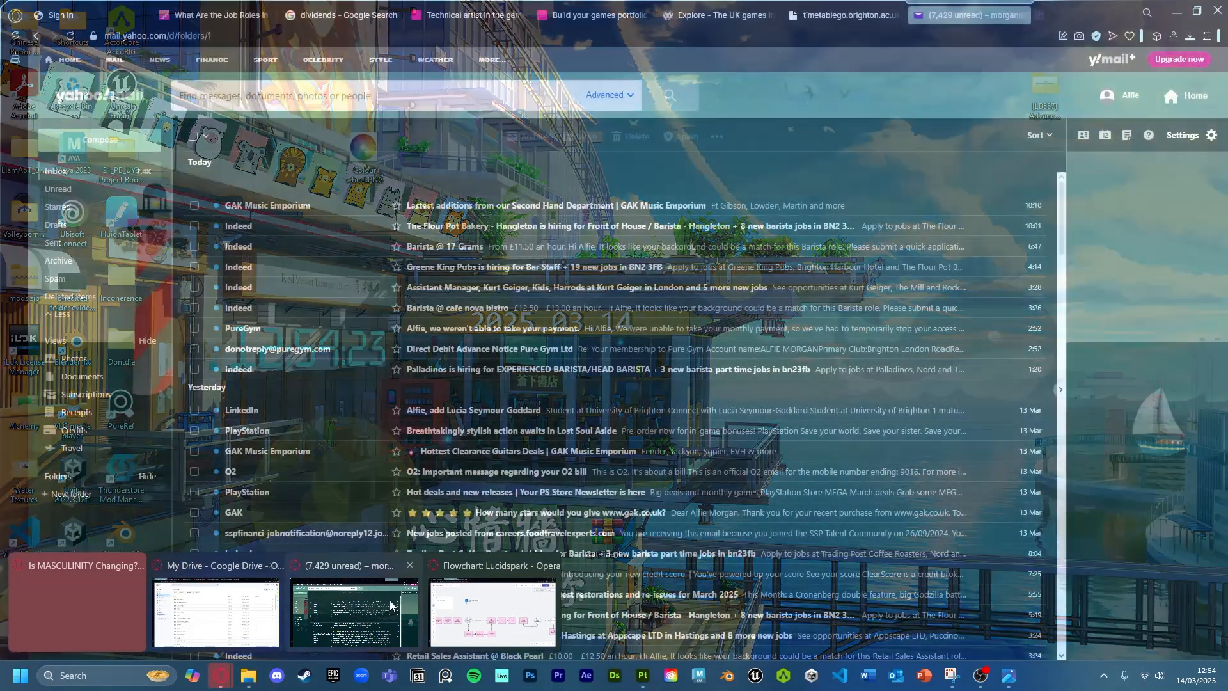
{"action": "left_click", "coordinate": [474, 604]}
{"action": "left_click", "coordinate": [89, 15]}
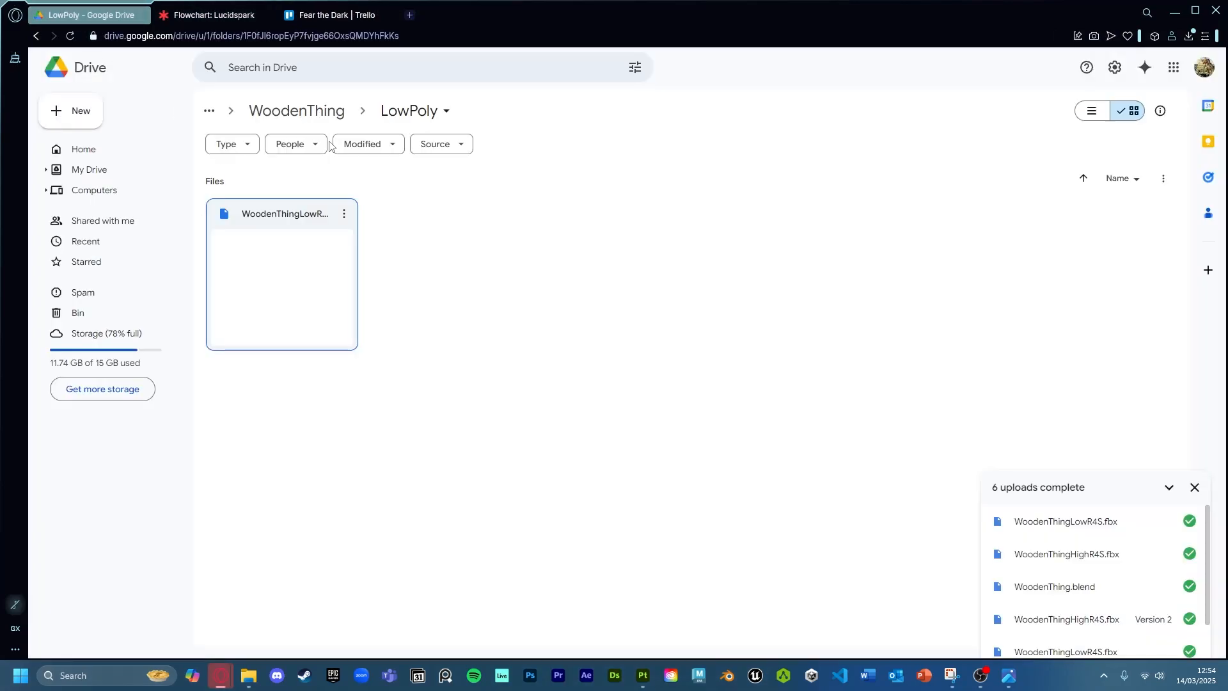
{"action": "left_click", "coordinate": [301, 112]}
{"action": "left_click", "coordinate": [268, 111]}
{"action": "left_click", "coordinate": [238, 110]}
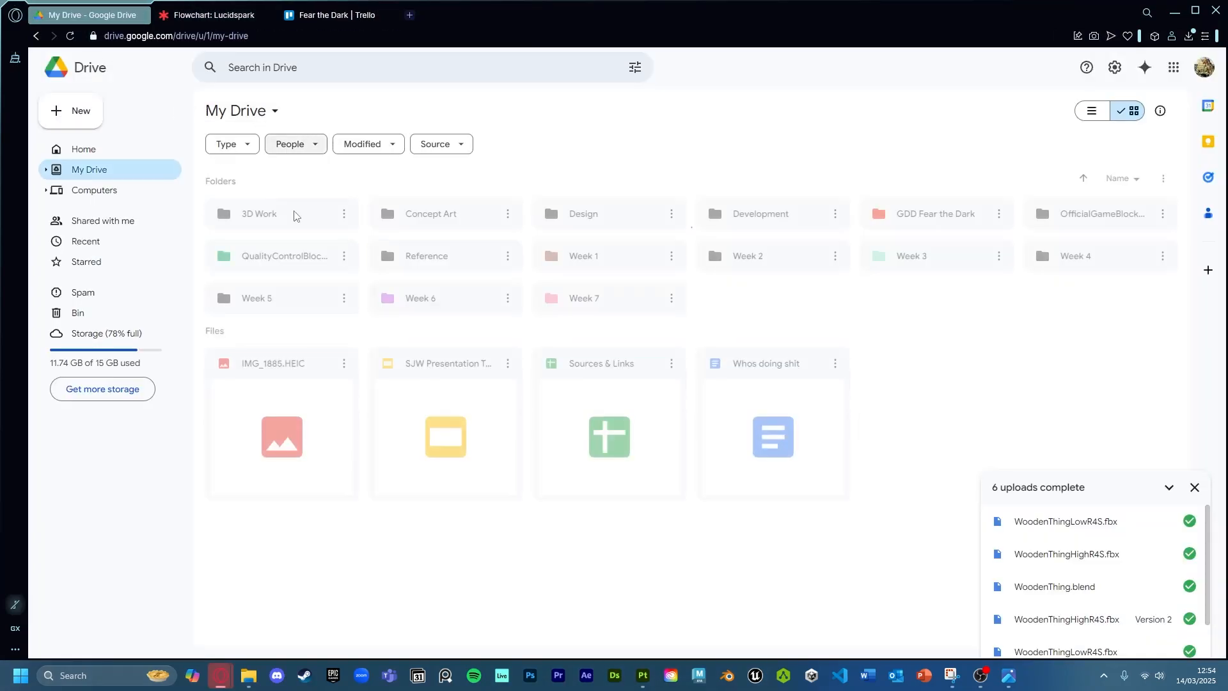
{"action": "double_click", "coordinate": [437, 265]}
Find the photo of the weathered wooden boards, IMG_4346.HEIC, and open it as reference
{"action": "scroll", "coordinate": [589, 446], "scroll_direction": "down", "scroll_amount": 10}
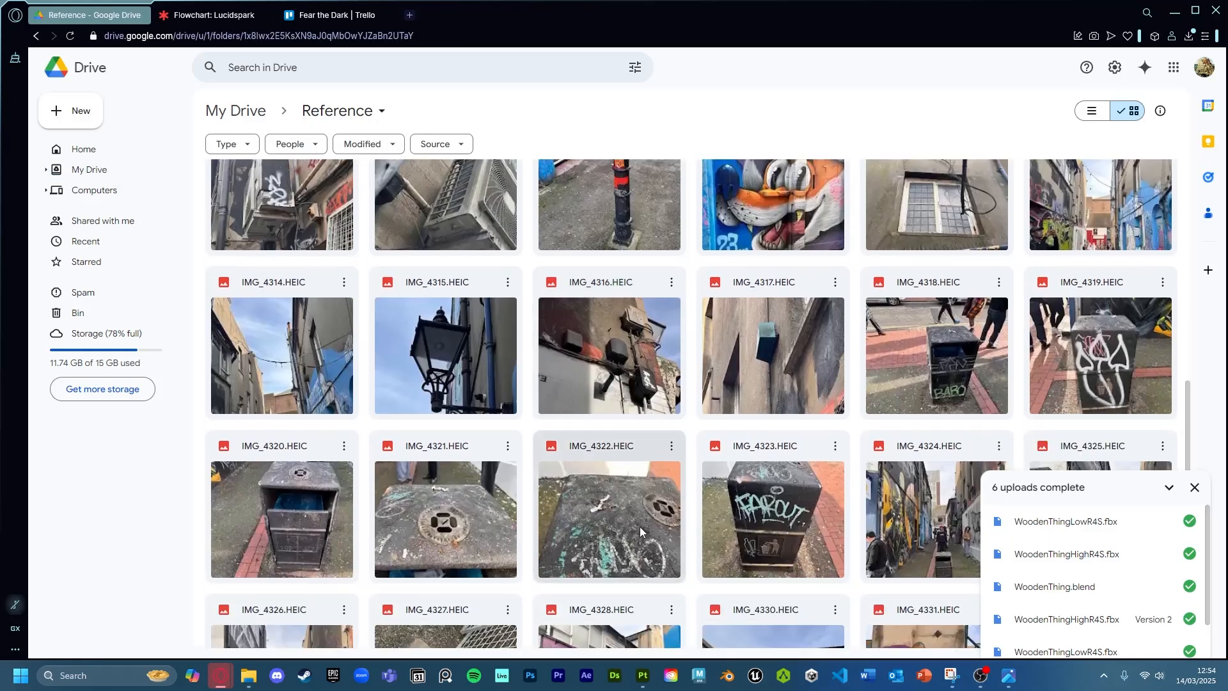
{"action": "scroll", "coordinate": [640, 527], "scroll_direction": "down", "scroll_amount": 12}
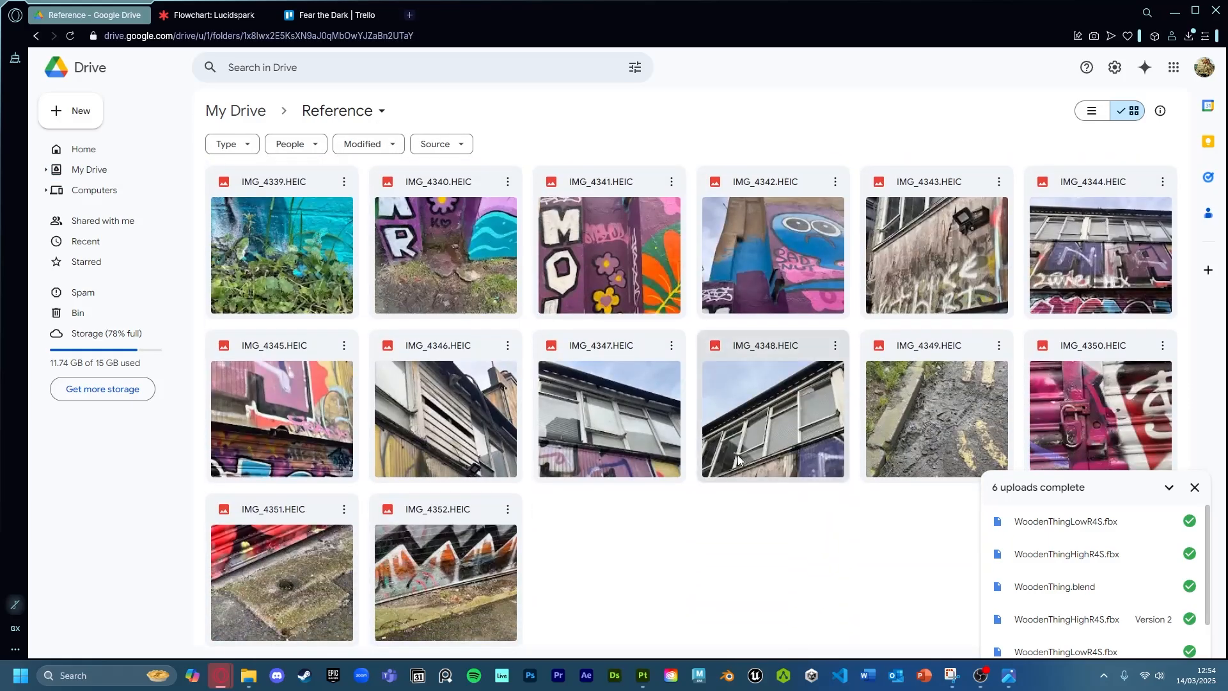
{"action": "double_click", "coordinate": [445, 413]}
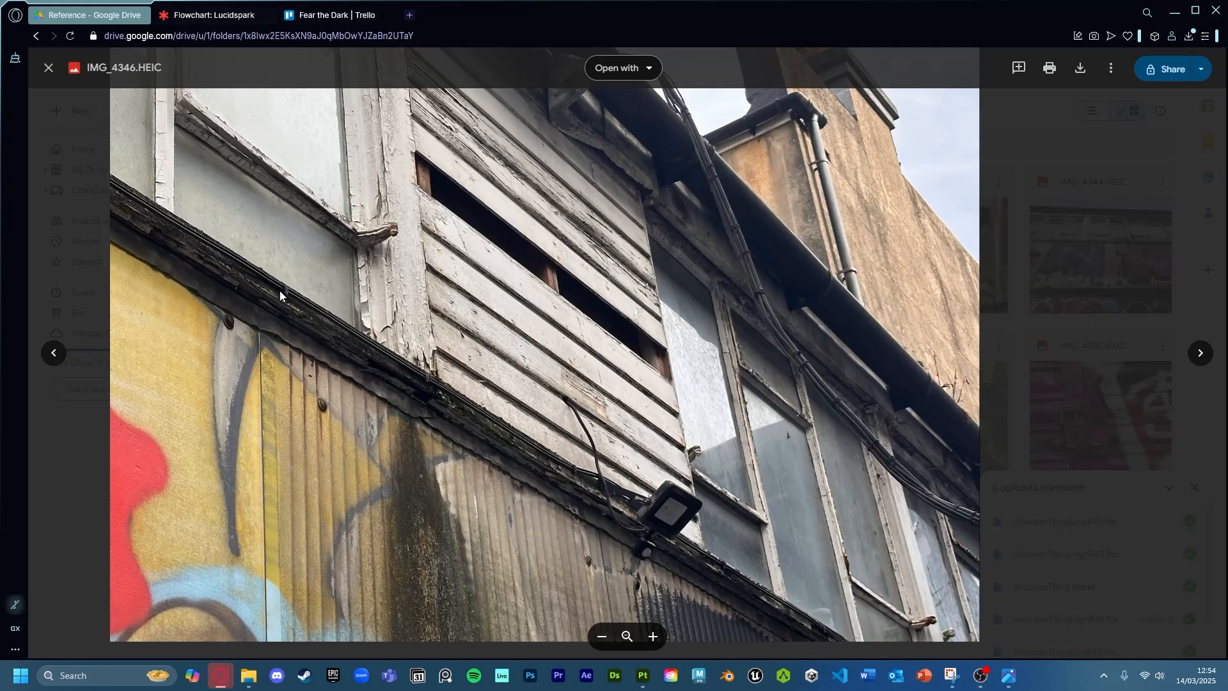
Switch back to Substance Painter and set the Wood Rough fill's UV rotation to 90 and its tiling to 7.76
{"action": "left_click", "coordinate": [670, 675]}
{"action": "left_click", "coordinate": [644, 675]}
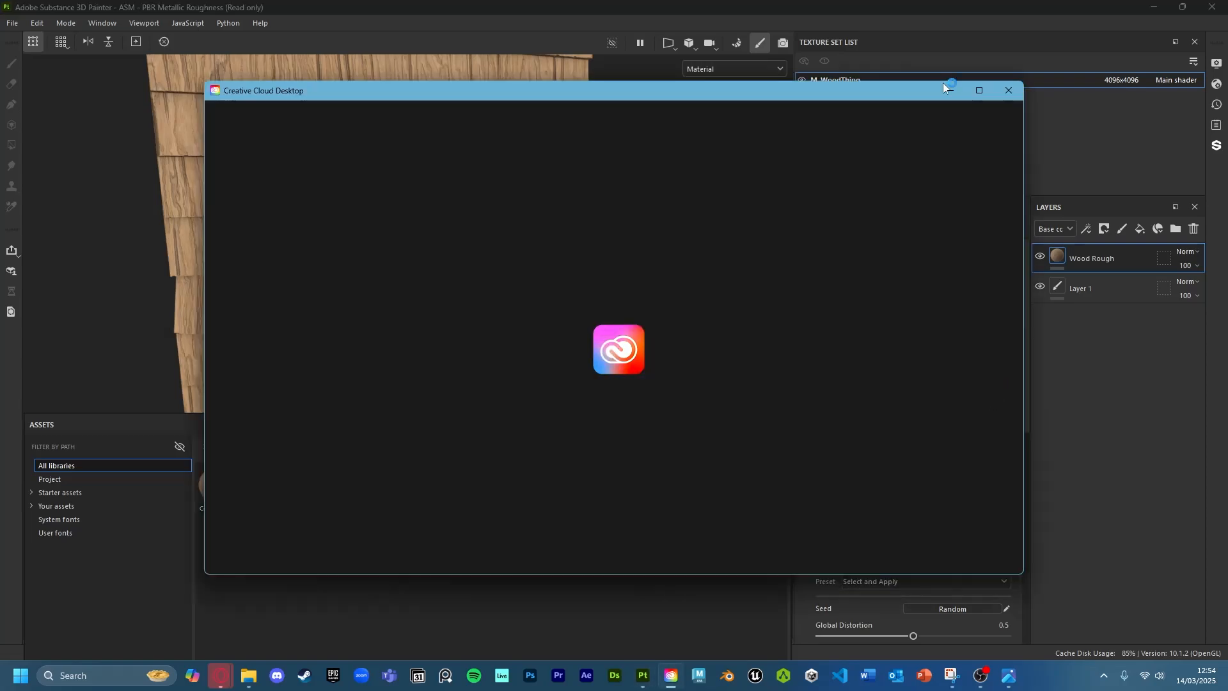
{"action": "left_click", "coordinate": [943, 85]}
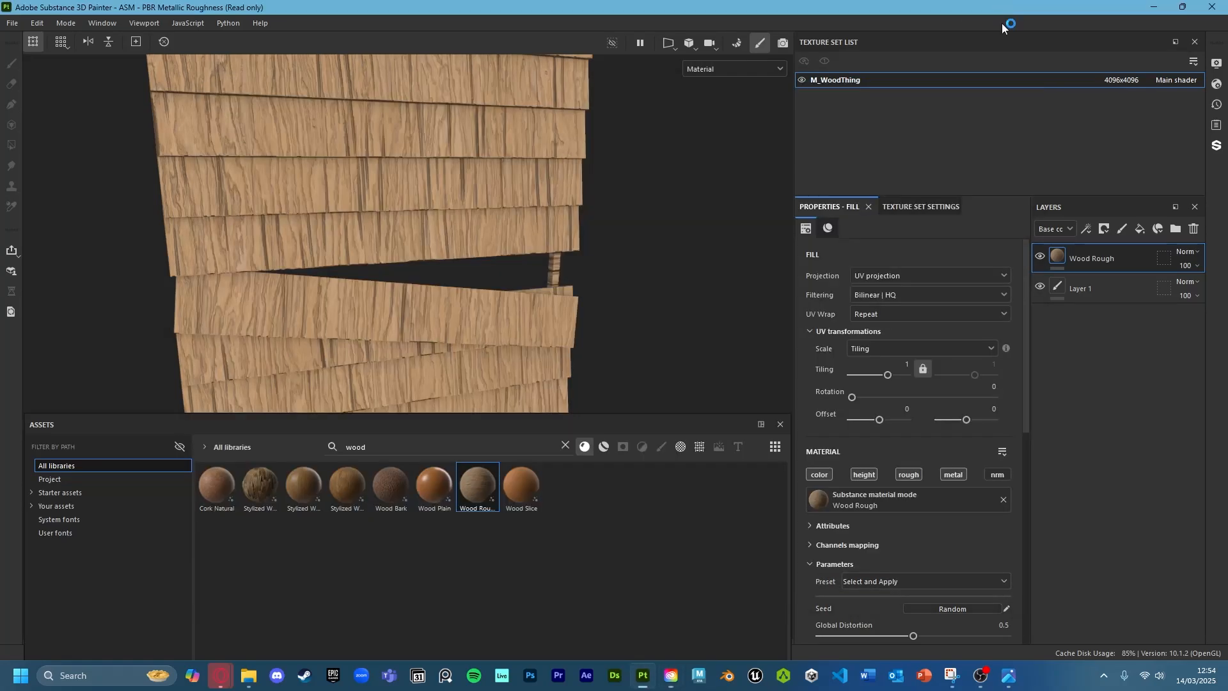
{"action": "left_click", "coordinate": [993, 387]}
{"action": "type", "text": "90"}
{"action": "key", "text": "Return"}
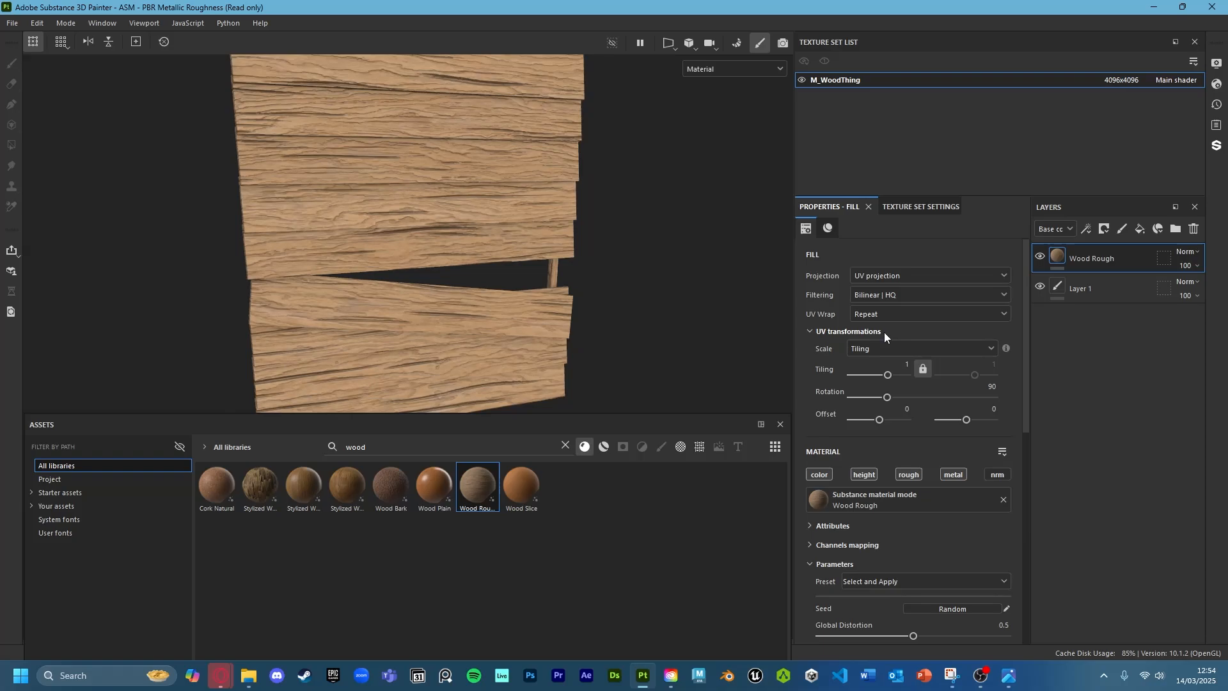
{"action": "mouse_move", "coordinate": [892, 375]}
{"action": "left_mouse_down"}
{"action": "mouse_move", "coordinate": [913, 374]}
{"action": "mouse_move", "coordinate": [890, 377]}
{"action": "left_mouse_up"}
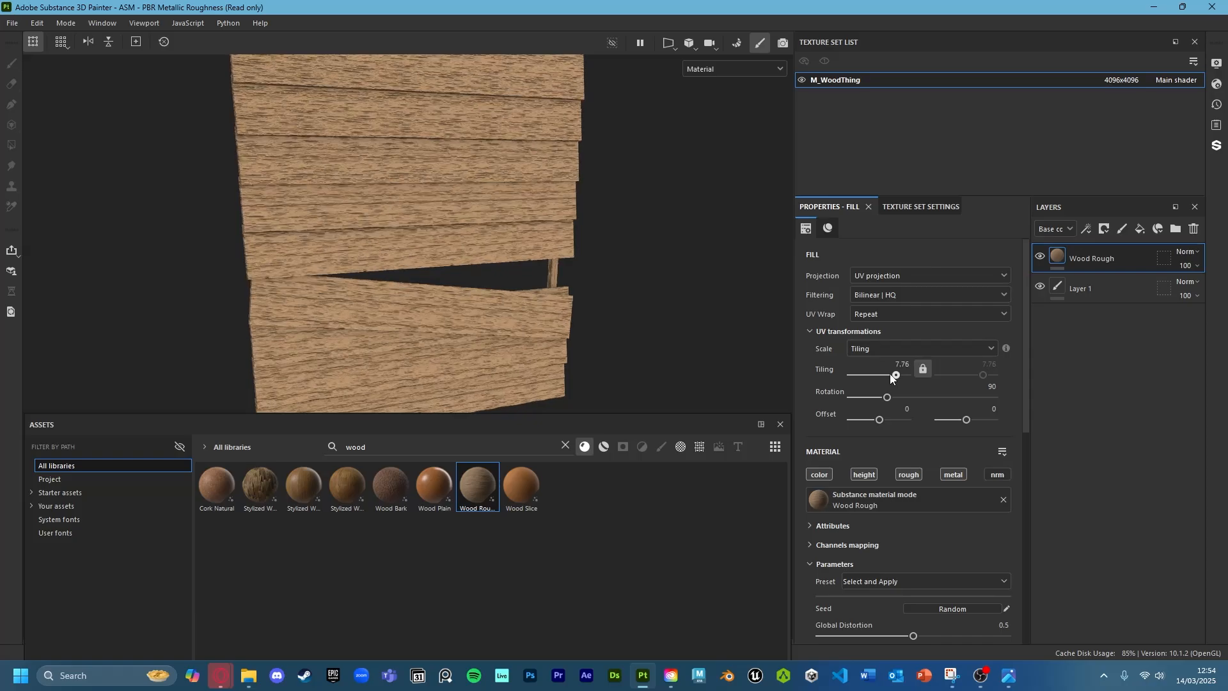
{"action": "left_click_drag", "start_coordinate": [582, 257], "coordinate": [751, 296], "text": "alt"}
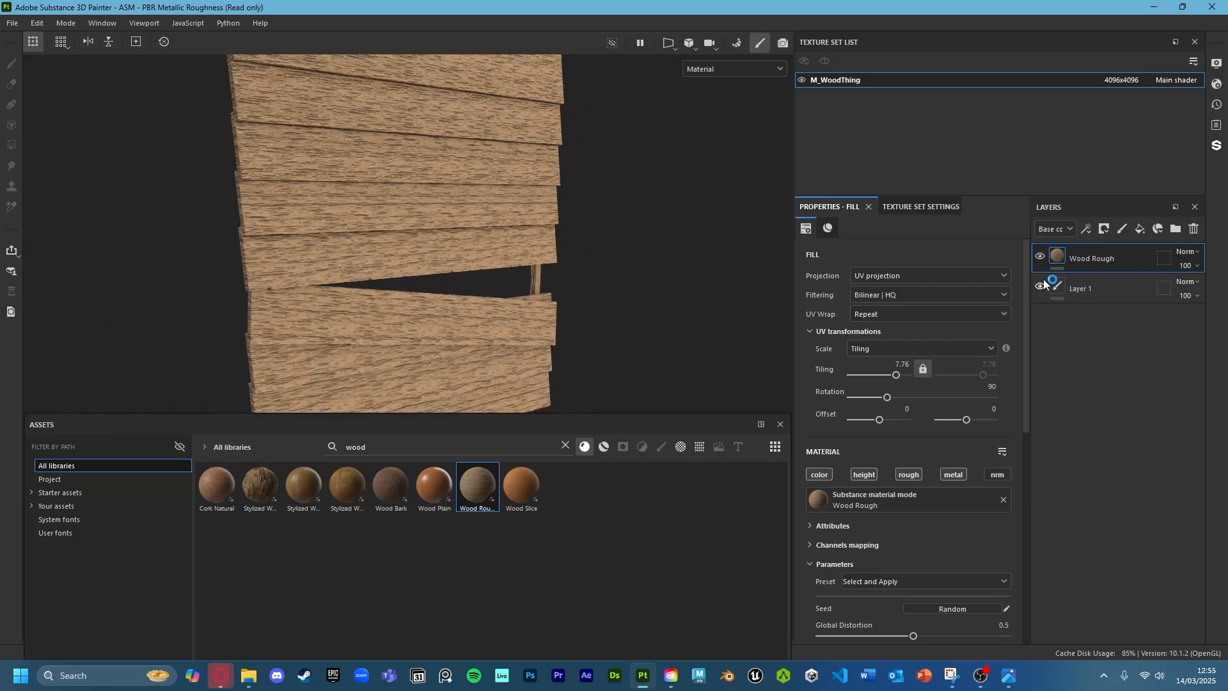
Reduce the Wood Rough layer's opacity in the Height channel to 55
{"action": "left_click", "coordinate": [1055, 228]}
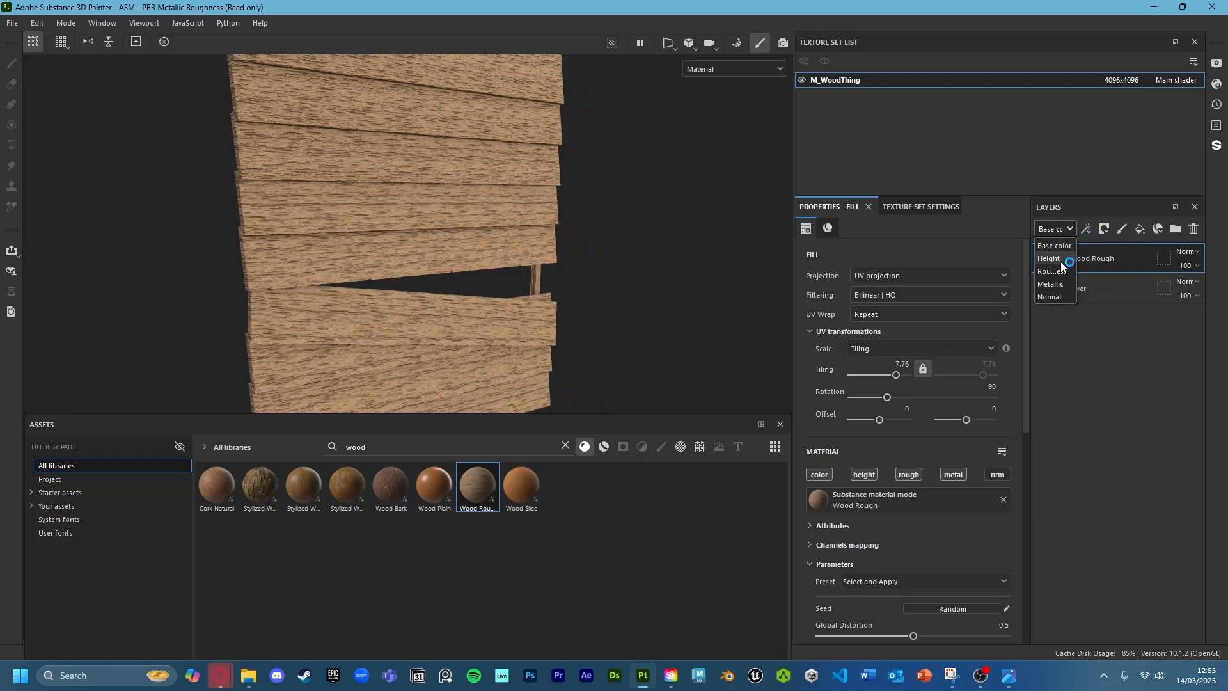
{"action": "left_click", "coordinate": [1063, 254]}
{"action": "left_click", "coordinate": [1196, 266]}
{"action": "left_click_drag", "start_coordinate": [1218, 289], "coordinate": [1196, 289]}
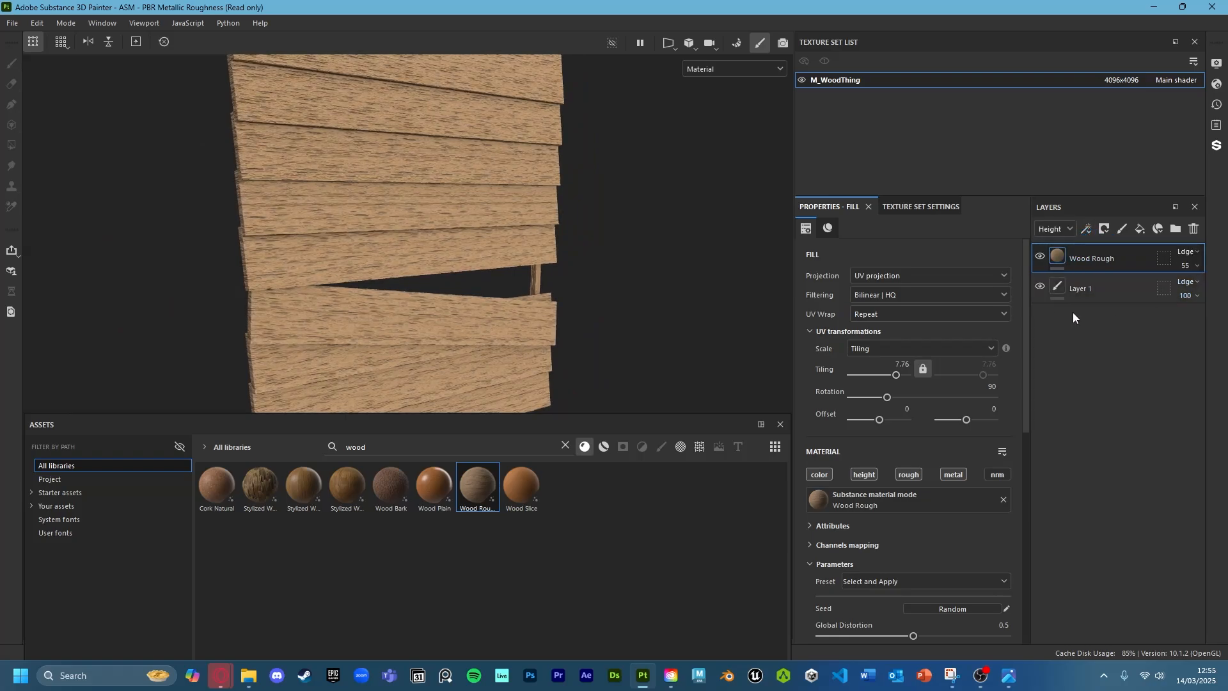
{"action": "right_click", "coordinate": [1061, 257]}
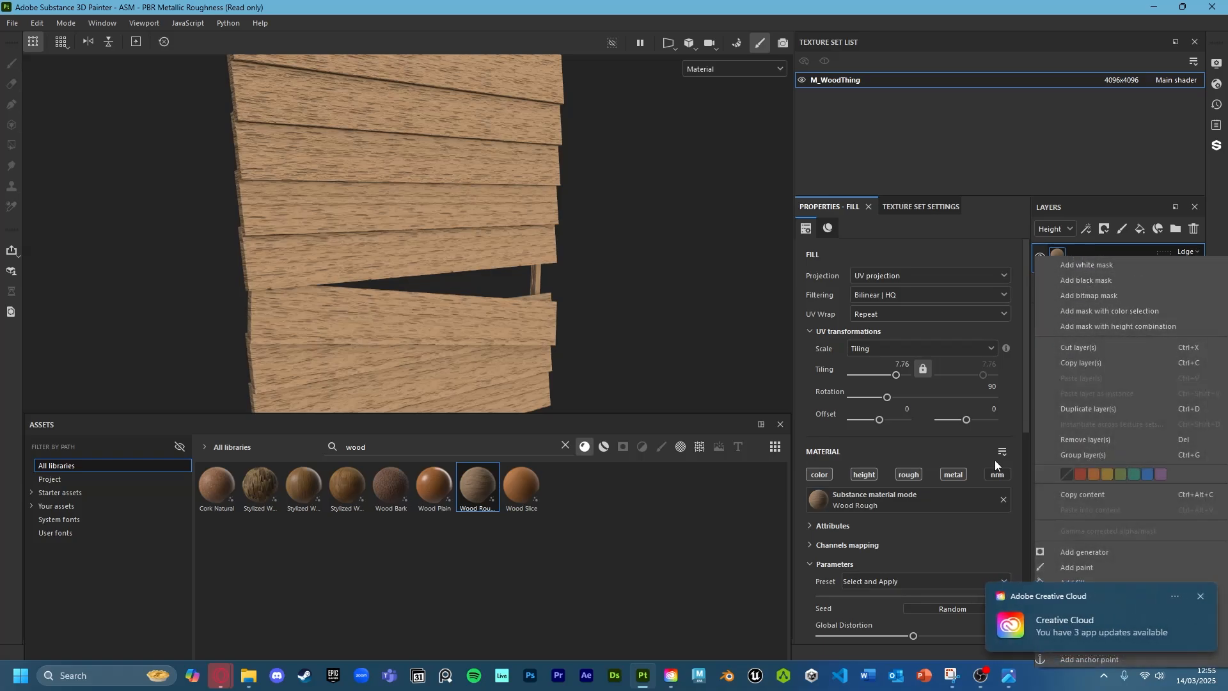
{"action": "left_click", "coordinate": [1004, 541]}
{"action": "left_click", "coordinate": [1004, 541]}
{"action": "scroll", "coordinate": [985, 540], "scroll_direction": "down", "scroll_amount": 6}
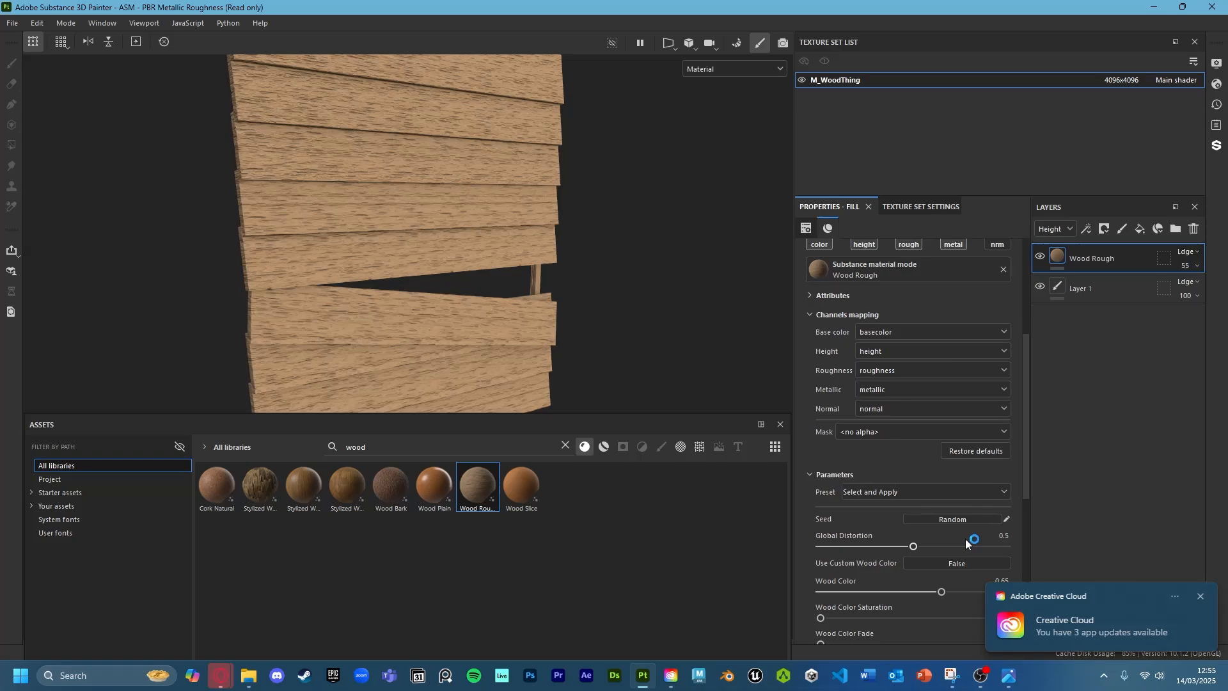
{"action": "scroll", "coordinate": [965, 539], "scroll_direction": "down", "scroll_amount": 2}
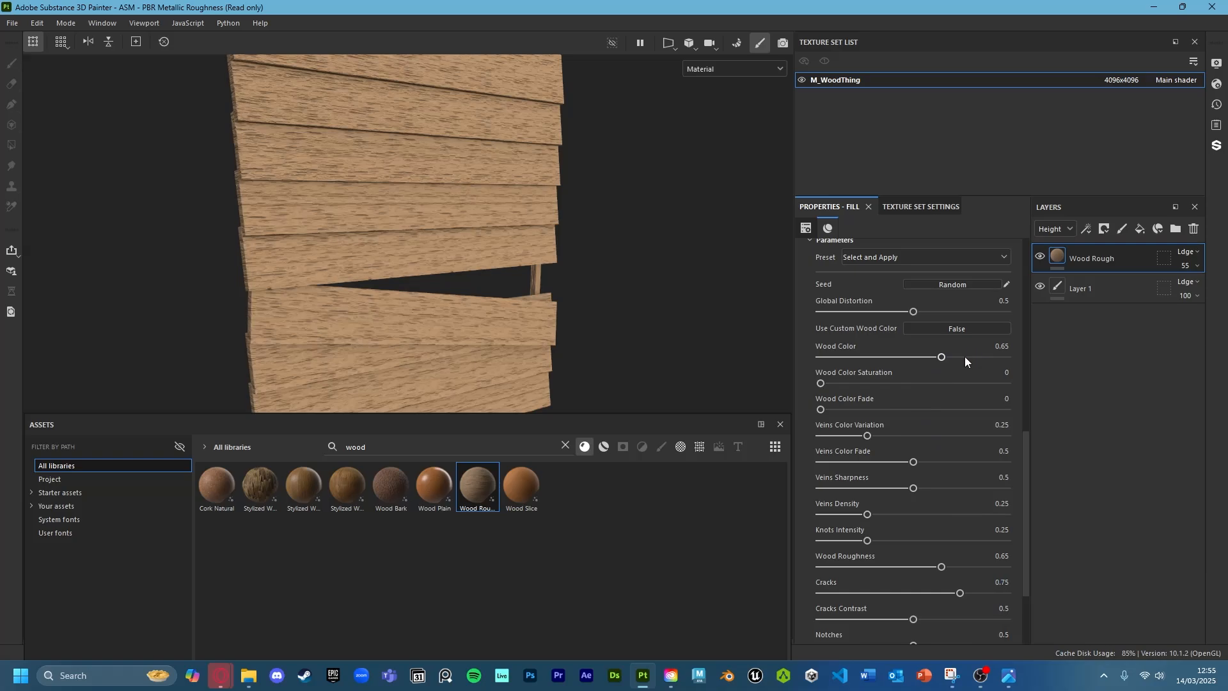
{"action": "left_click_drag", "start_coordinate": [964, 355], "coordinate": [973, 356]}
{"action": "key", "text": "ctrl+z"}
Add an HSL Perceptive filter to the Wood Rough layer with Saturation 0.462 and Lightness 0.387
{"action": "right_click", "coordinate": [1053, 258]}
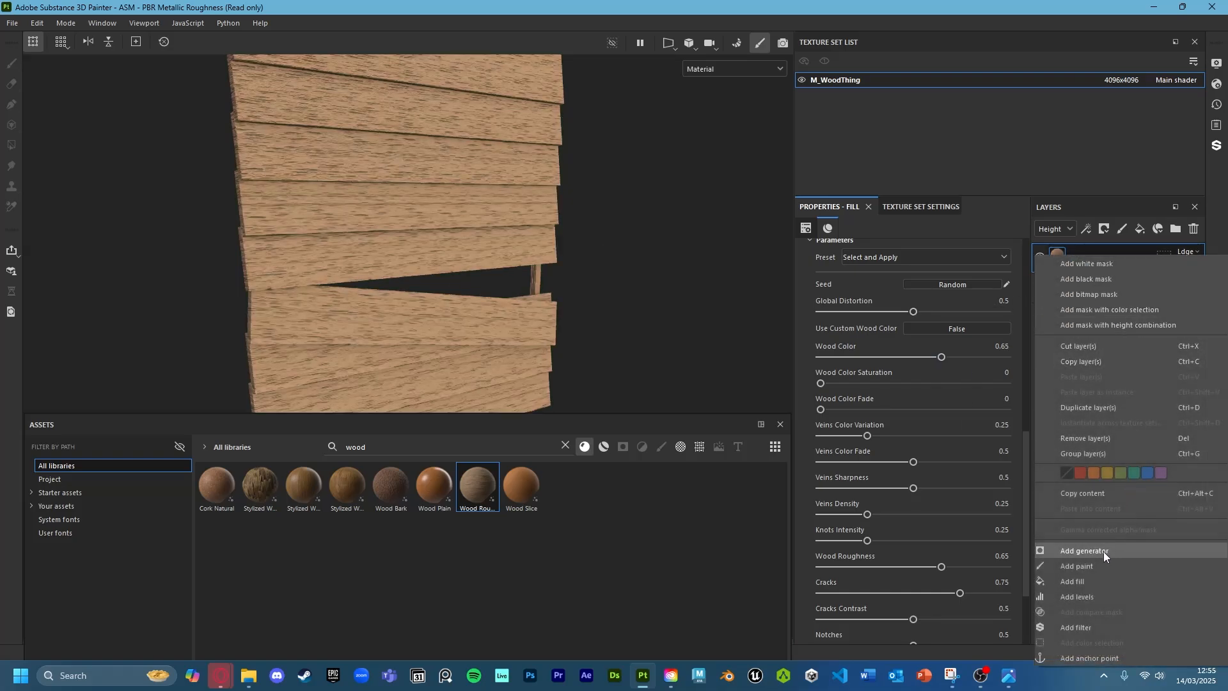
{"action": "left_click", "coordinate": [1087, 627]}
{"action": "left_click", "coordinate": [971, 277]}
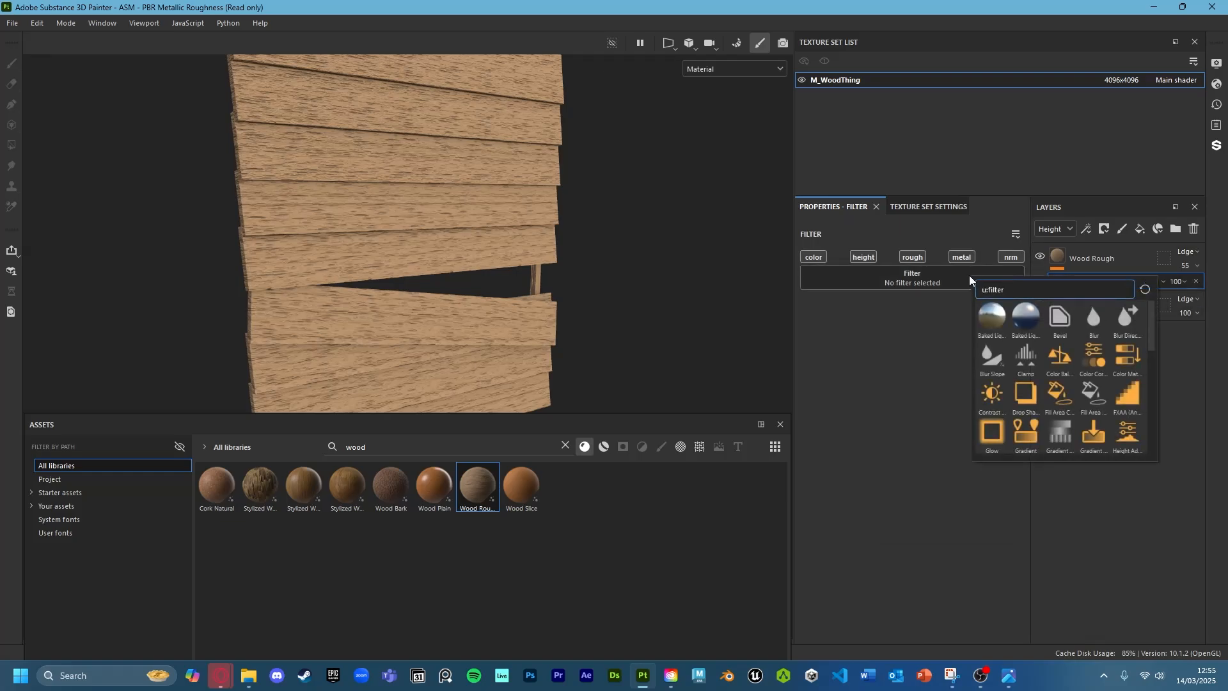
{"action": "type", "text": "h"}
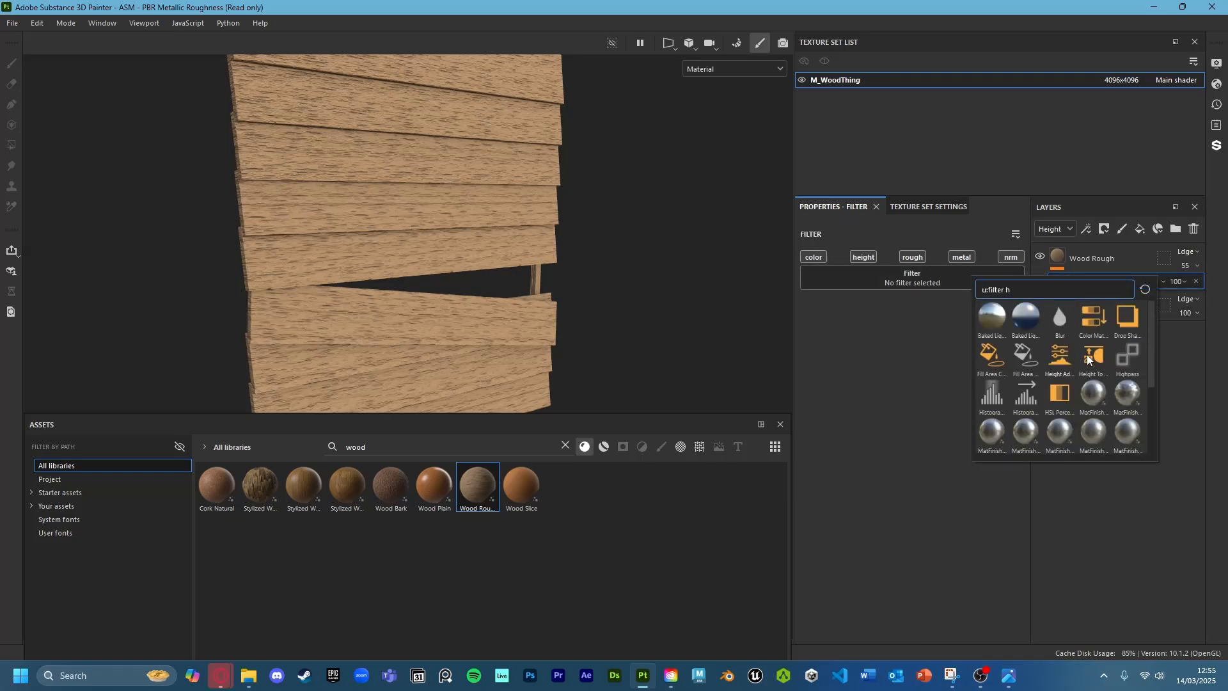
{"action": "left_click", "coordinate": [1059, 394]}
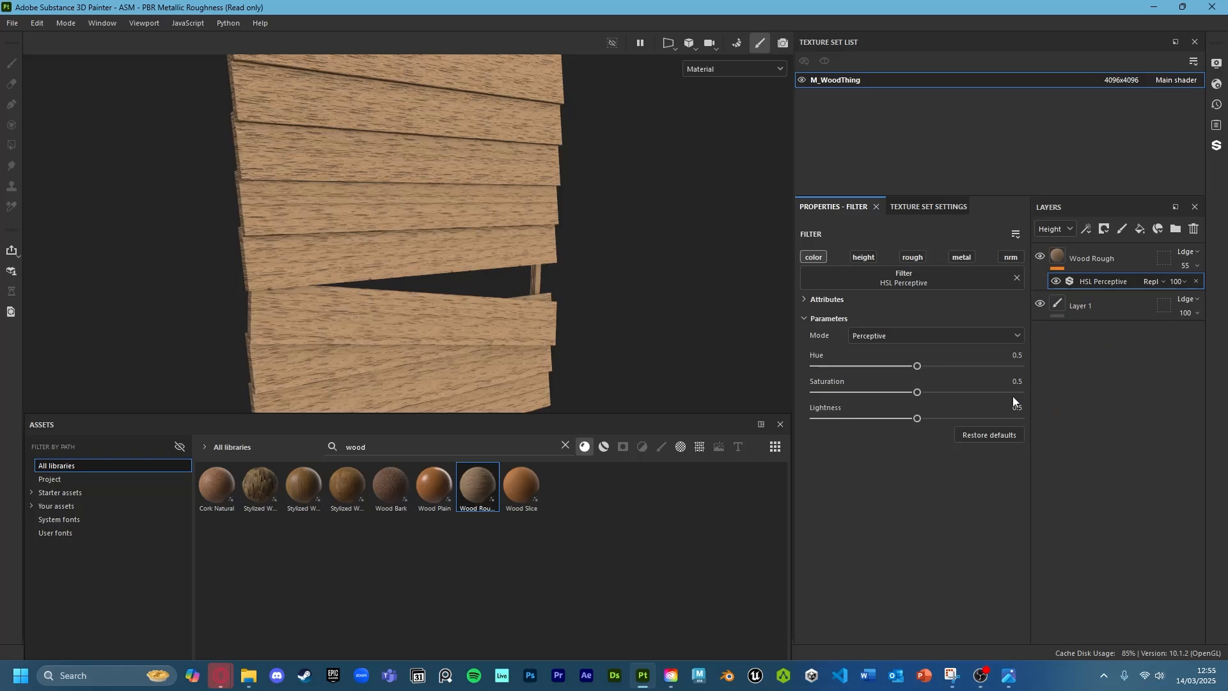
{"action": "mouse_move", "coordinate": [909, 418]}
{"action": "left_mouse_down"}
{"action": "mouse_move", "coordinate": [910, 392]}
{"action": "mouse_move", "coordinate": [895, 421]}
{"action": "left_mouse_up"}
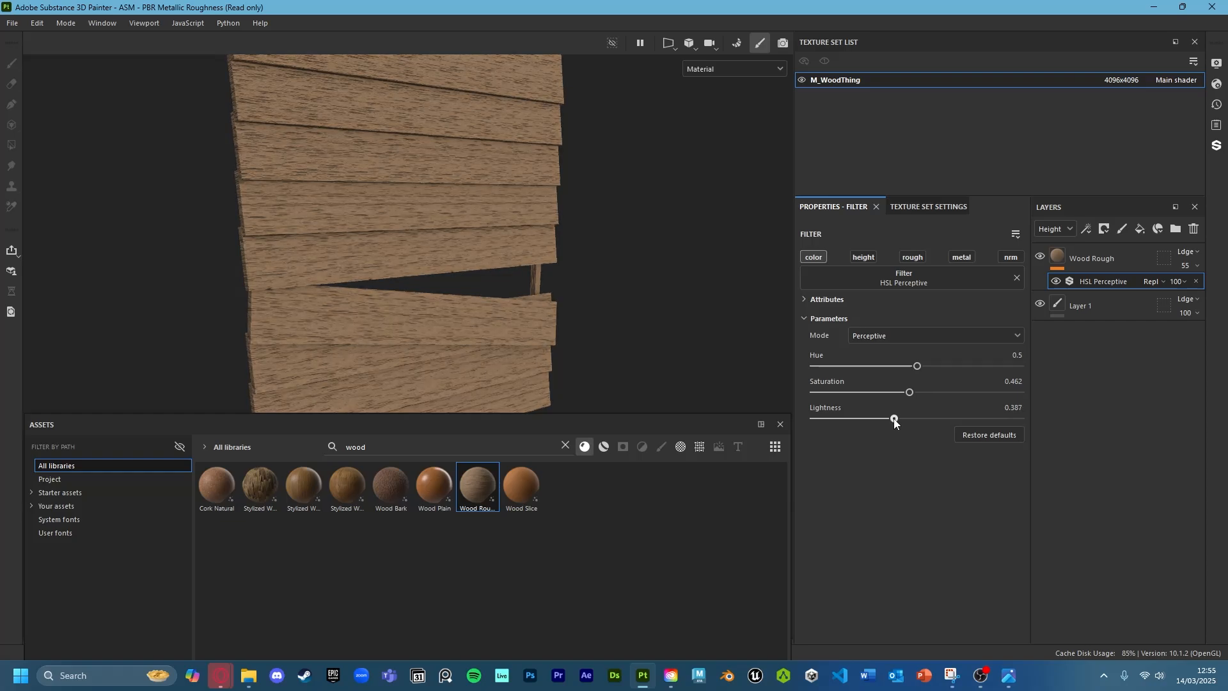
{"action": "left_click_drag", "start_coordinate": [409, 243], "coordinate": [568, 285], "text": "alt"}
{"action": "left_click", "coordinate": [1097, 261]}
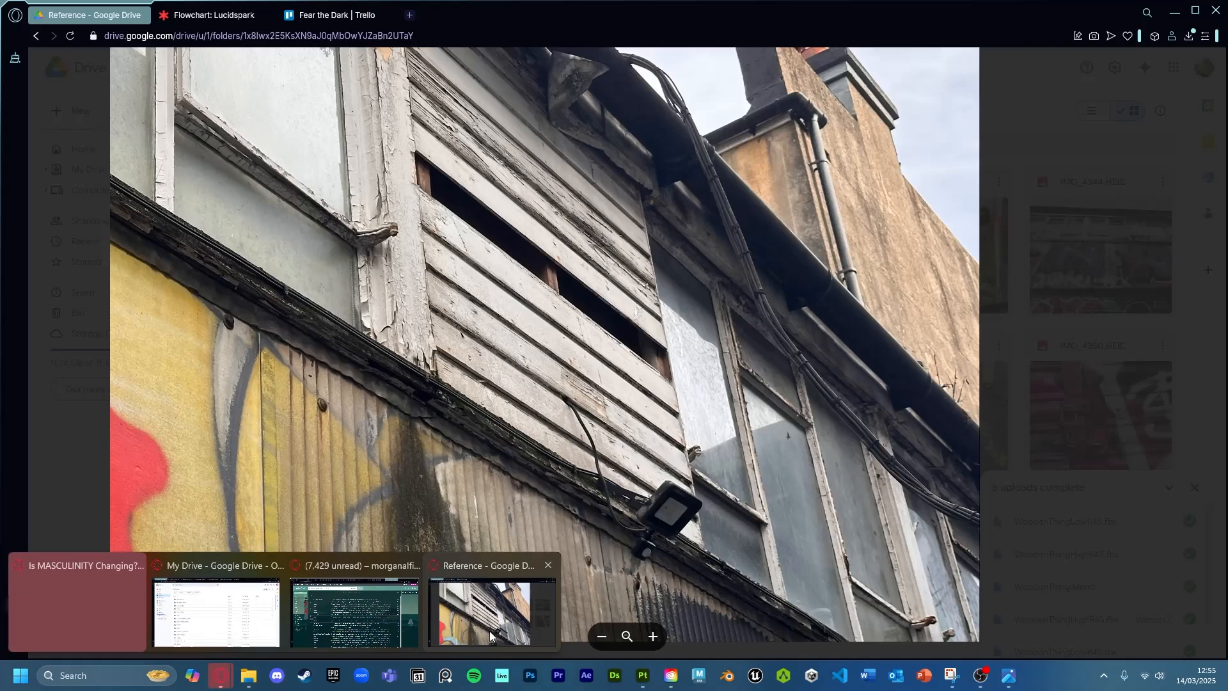
Check the boards' reference photo in the browser and examine the Base Colour and Colour Variation stages of the Lucidspark flowchart
{"action": "left_click", "coordinate": [489, 604]}
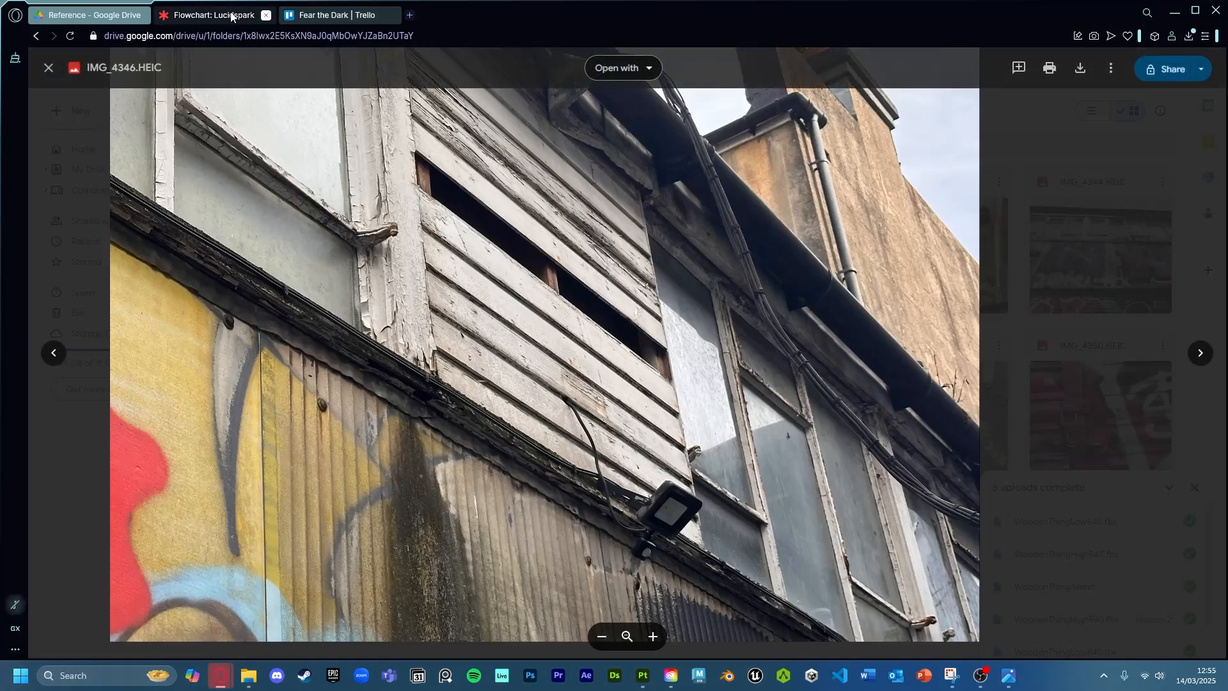
{"action": "left_click", "coordinate": [211, 10]}
{"action": "scroll", "coordinate": [646, 275], "scroll_direction": "right", "scroll_amount": 4}
{"action": "scroll", "coordinate": [646, 275], "scroll_direction": "down", "scroll_amount": 1}
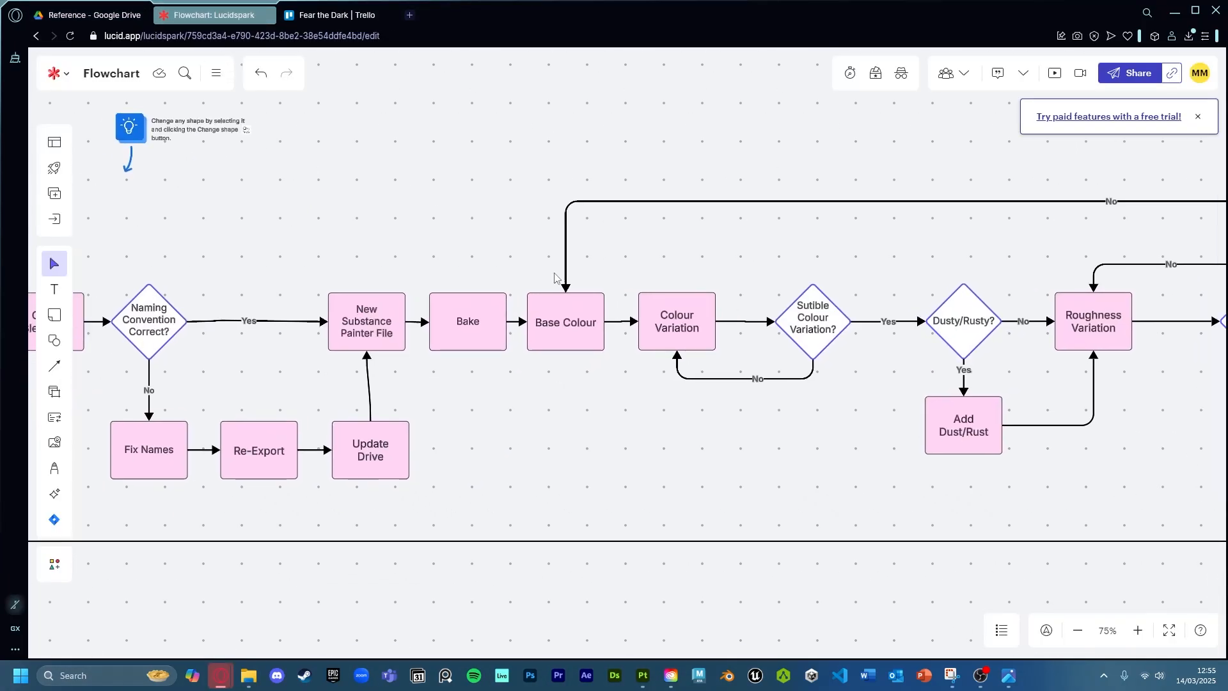
{"action": "scroll", "coordinate": [727, 357], "scroll_direction": "up", "scroll_amount": 4, "text": "ctrl"}
{"action": "scroll", "coordinate": [727, 356], "scroll_direction": "down", "scroll_amount": 4, "text": "ctrl"}
{"action": "scroll", "coordinate": [796, 384], "scroll_direction": "right", "scroll_amount": 1}
{"action": "scroll", "coordinate": [796, 383], "scroll_direction": "up", "scroll_amount": 1}
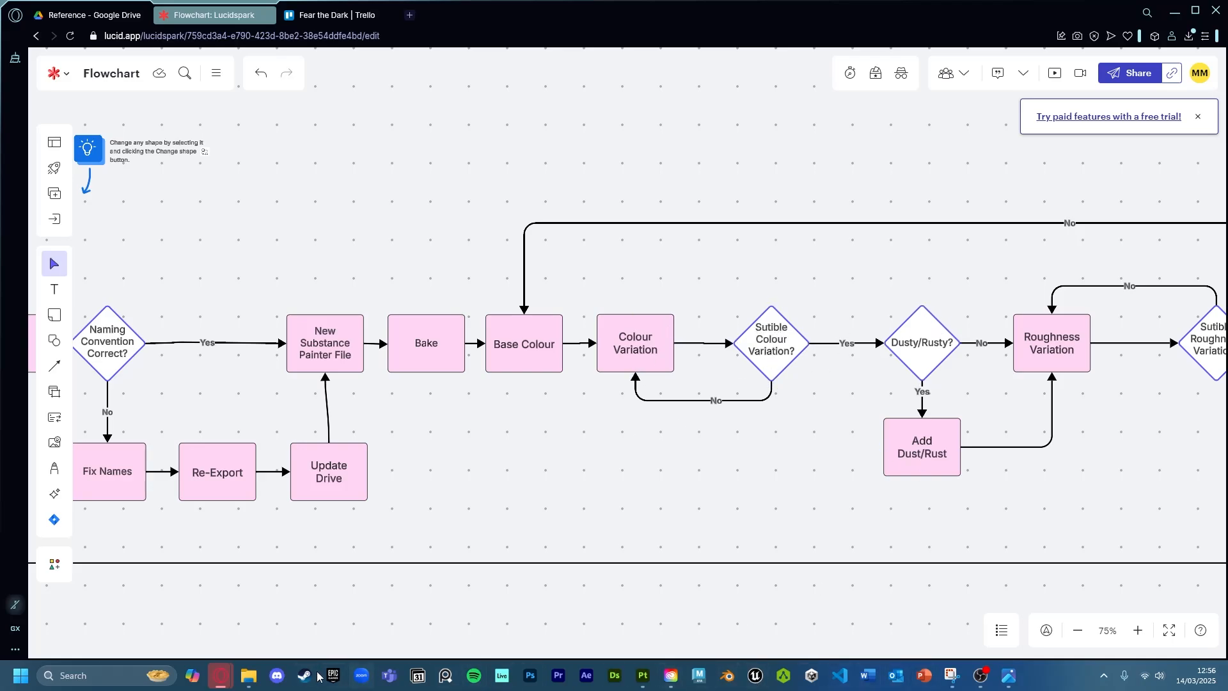
Switch back to Substance Painter, duplicate the Wood Rough layer and set the copy's HSL Perceptive Lightness to 0.437
{"action": "left_click", "coordinate": [642, 675]}
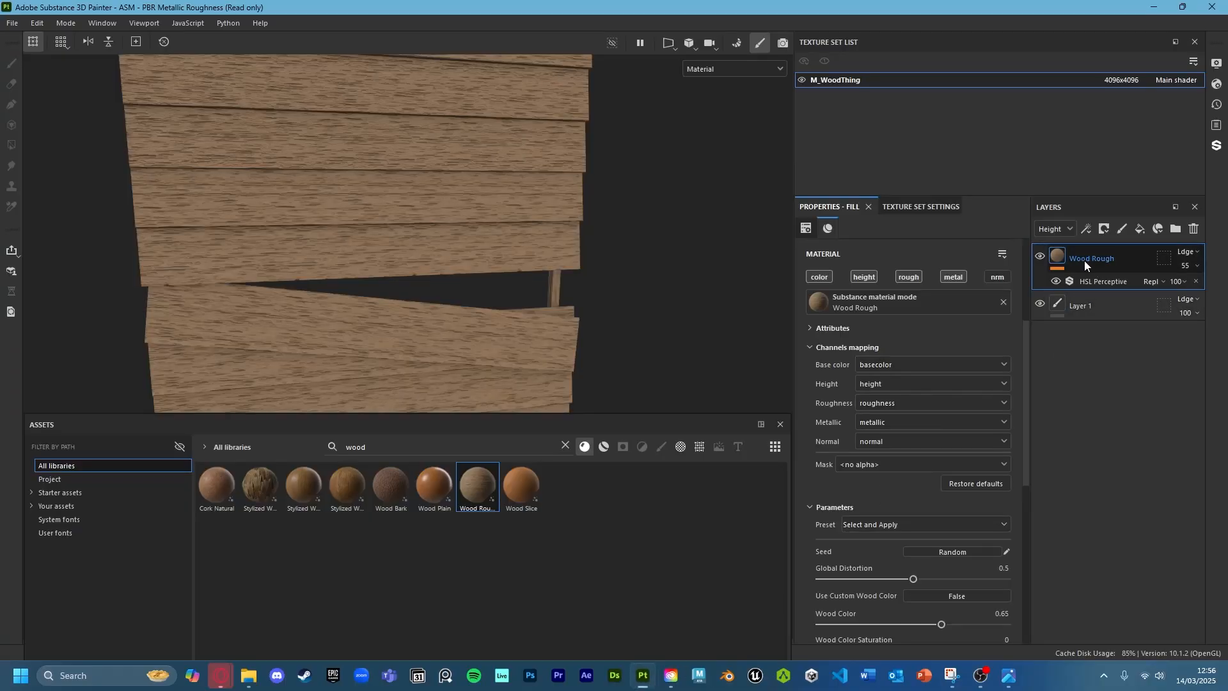
{"action": "key", "text": "ctrl+d"}
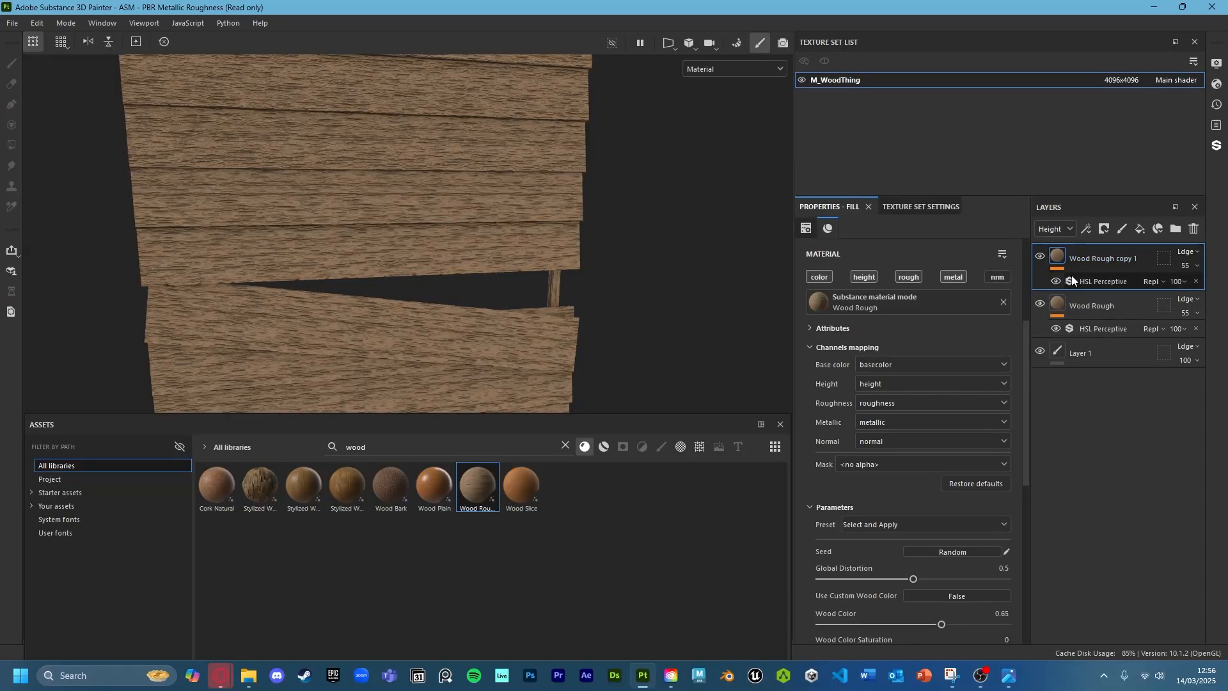
{"action": "left_click", "coordinate": [1087, 282]}
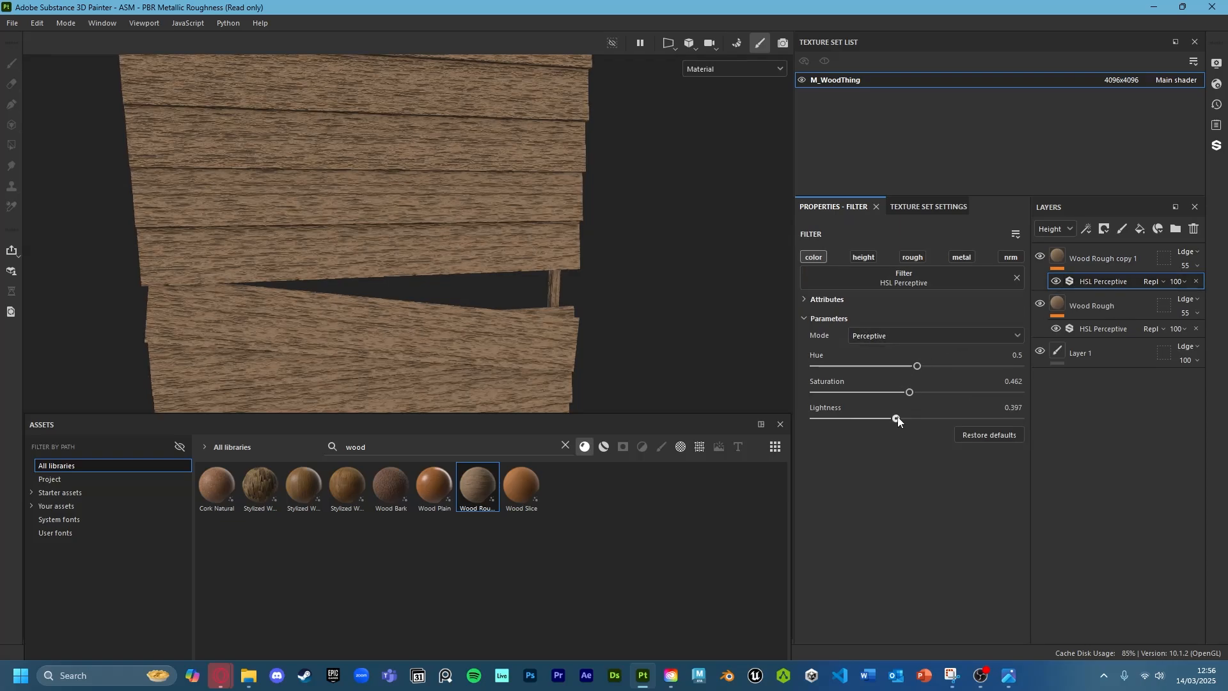
{"action": "left_click_drag", "start_coordinate": [904, 420], "coordinate": [904, 421]}
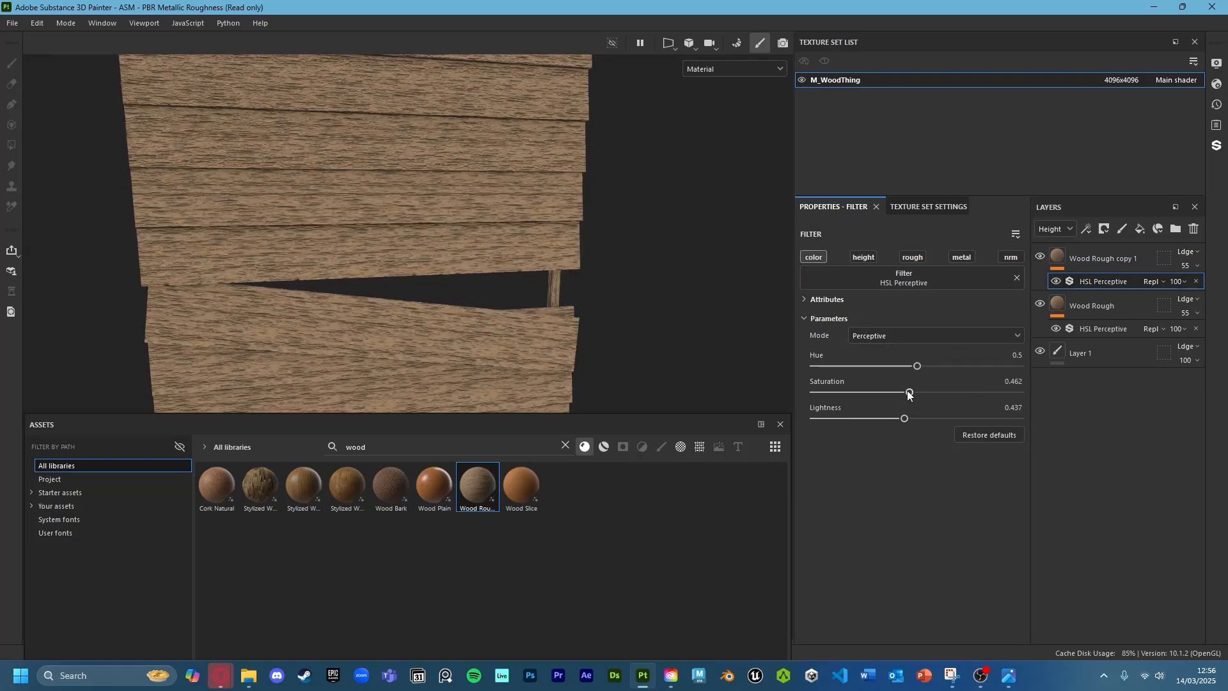
Add a black mask to the Wood Rough copy and a fill effect to that mask
{"action": "left_click", "coordinate": [1060, 253]}
{"action": "right_click", "coordinate": [1060, 253]}
{"action": "left_click", "coordinate": [1100, 279]}
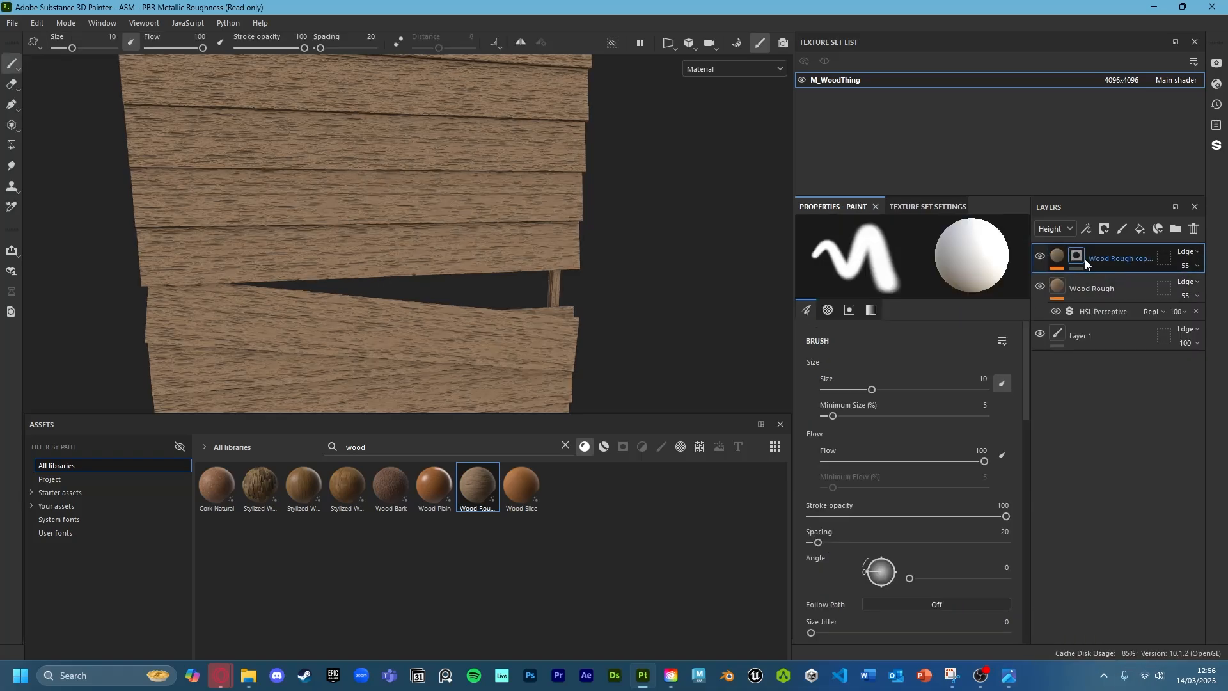
{"action": "right_click", "coordinate": [1084, 259]}
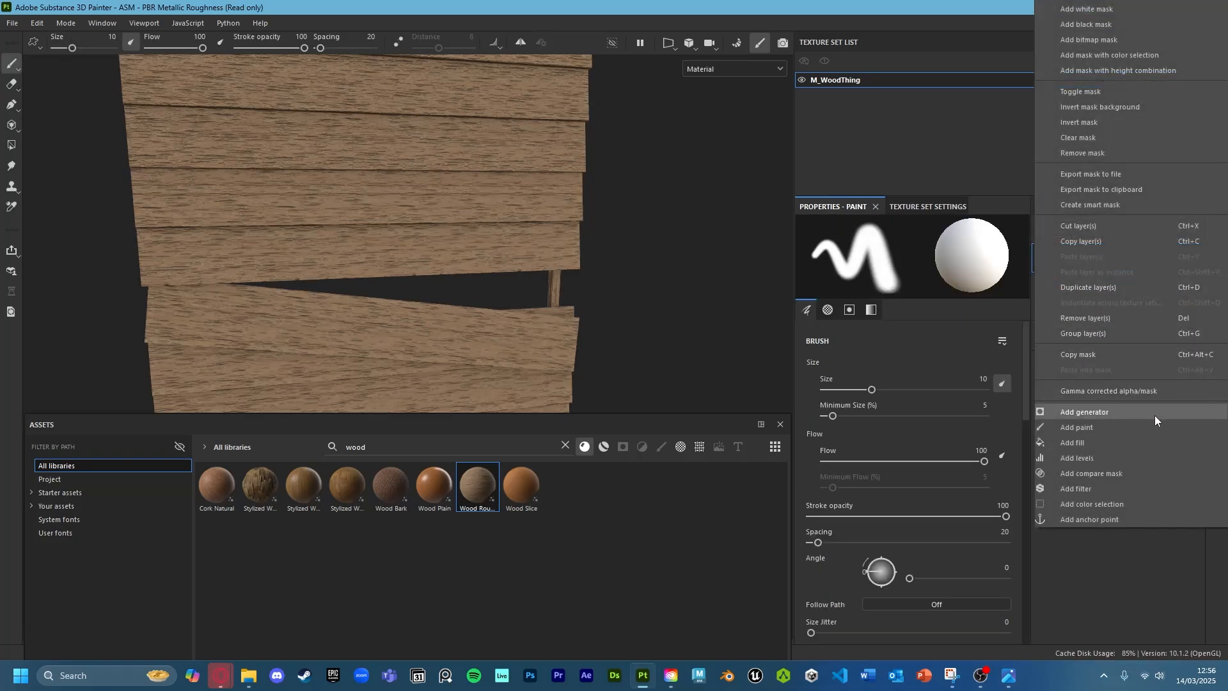
{"action": "left_click", "coordinate": [1125, 444]}
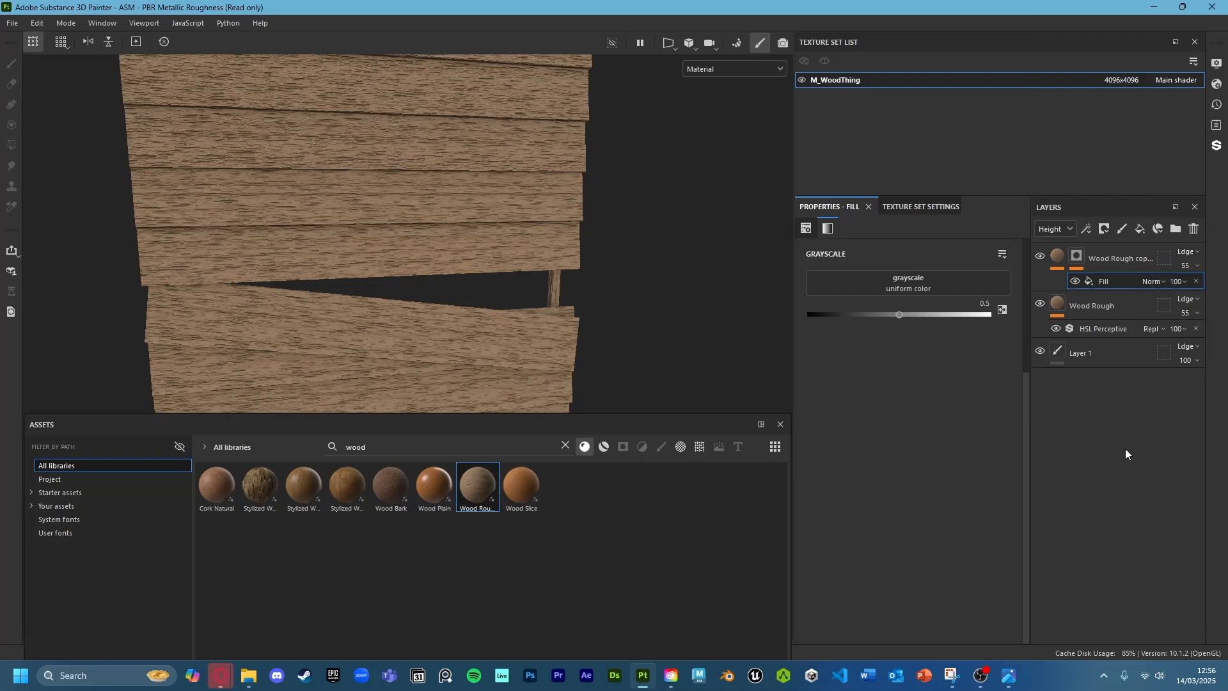
Search the texture assets for "grung" and apply Grunge Map 001 as the mask fill's grayscale
{"action": "left_click", "coordinate": [565, 447]}
{"action": "left_click", "coordinate": [701, 447]}
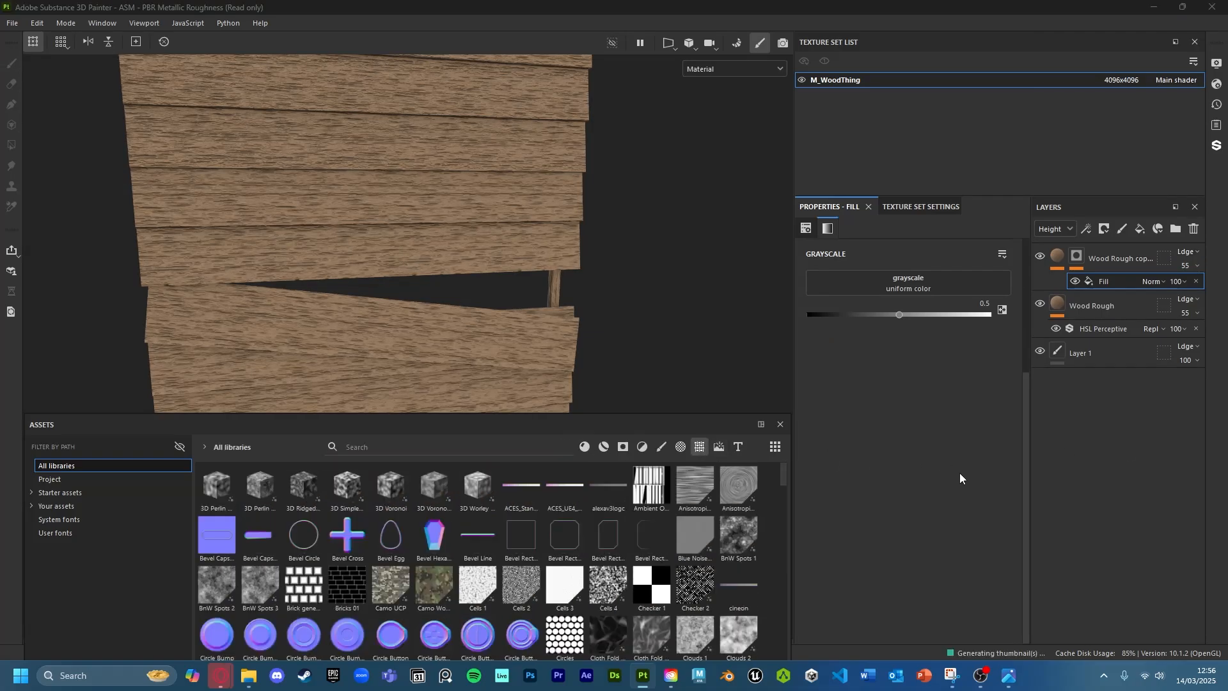
{"action": "left_click", "coordinate": [493, 451]}
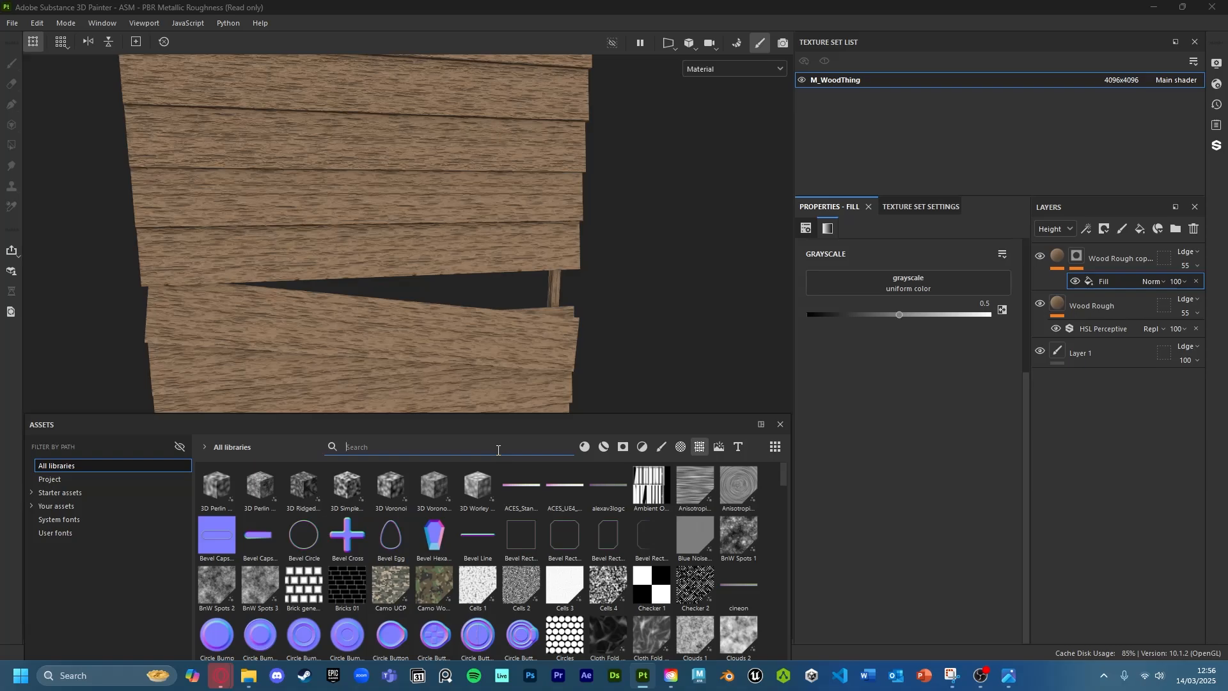
{"action": "type", "text": "grung"}
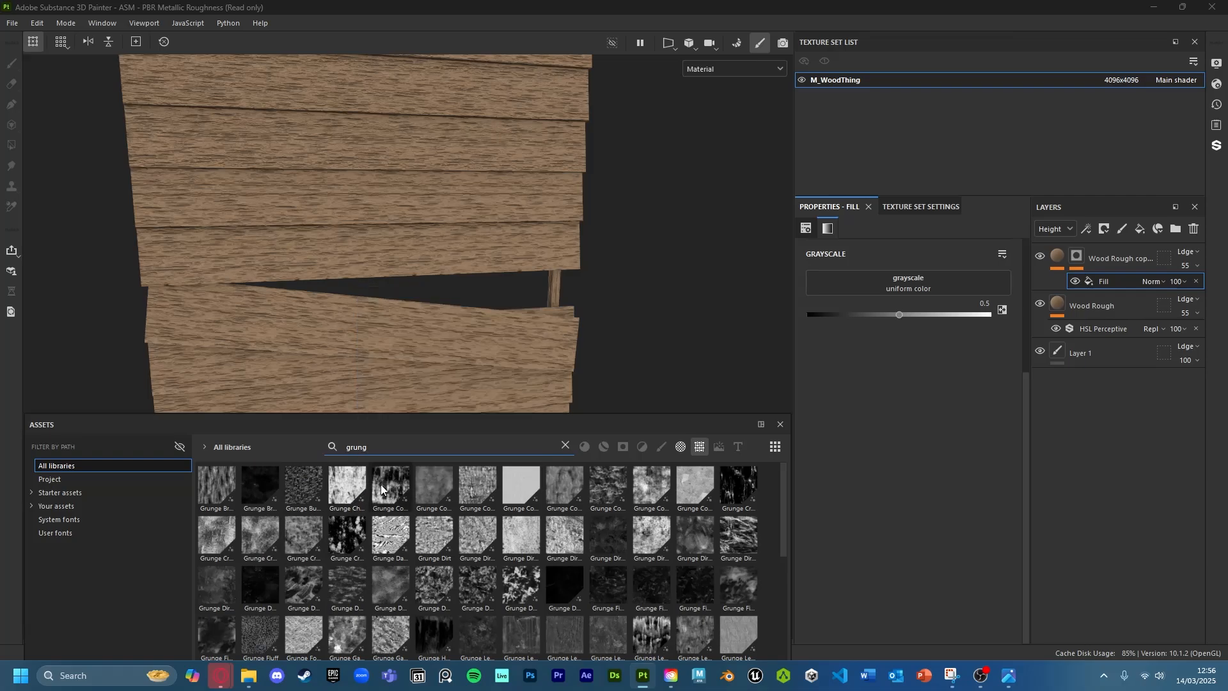
{"action": "mouse_move", "coordinate": [386, 493]}
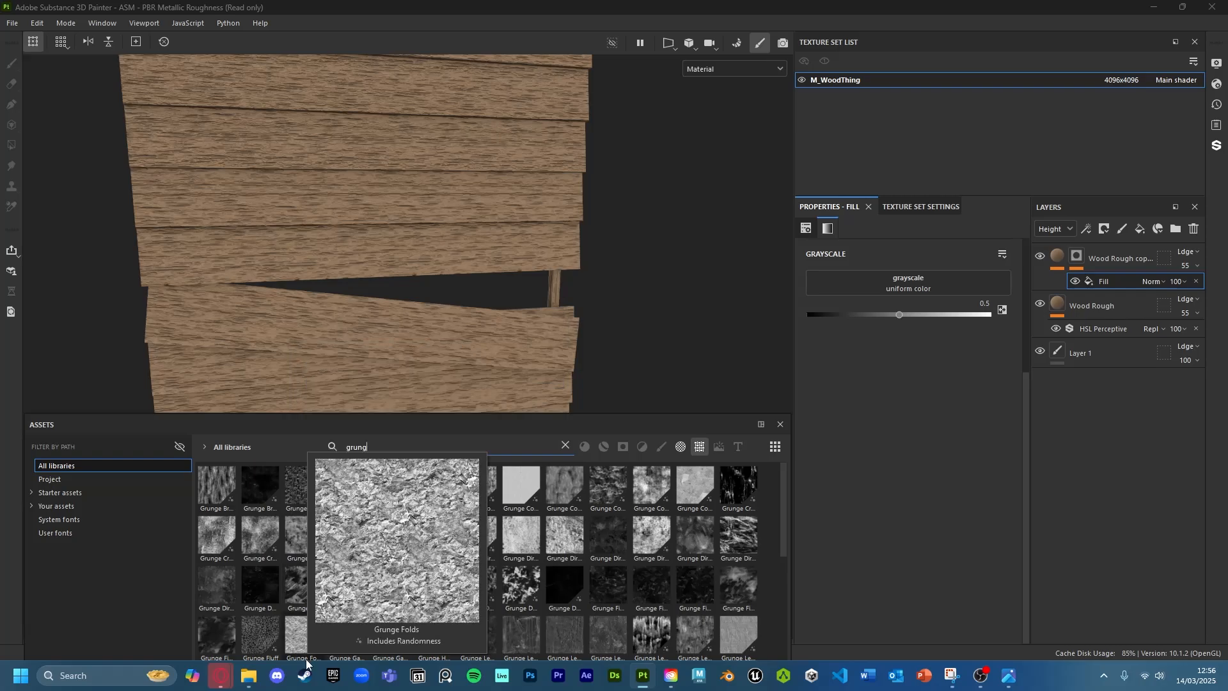
{"action": "scroll", "coordinate": [268, 575], "scroll_direction": "down", "scroll_amount": 3}
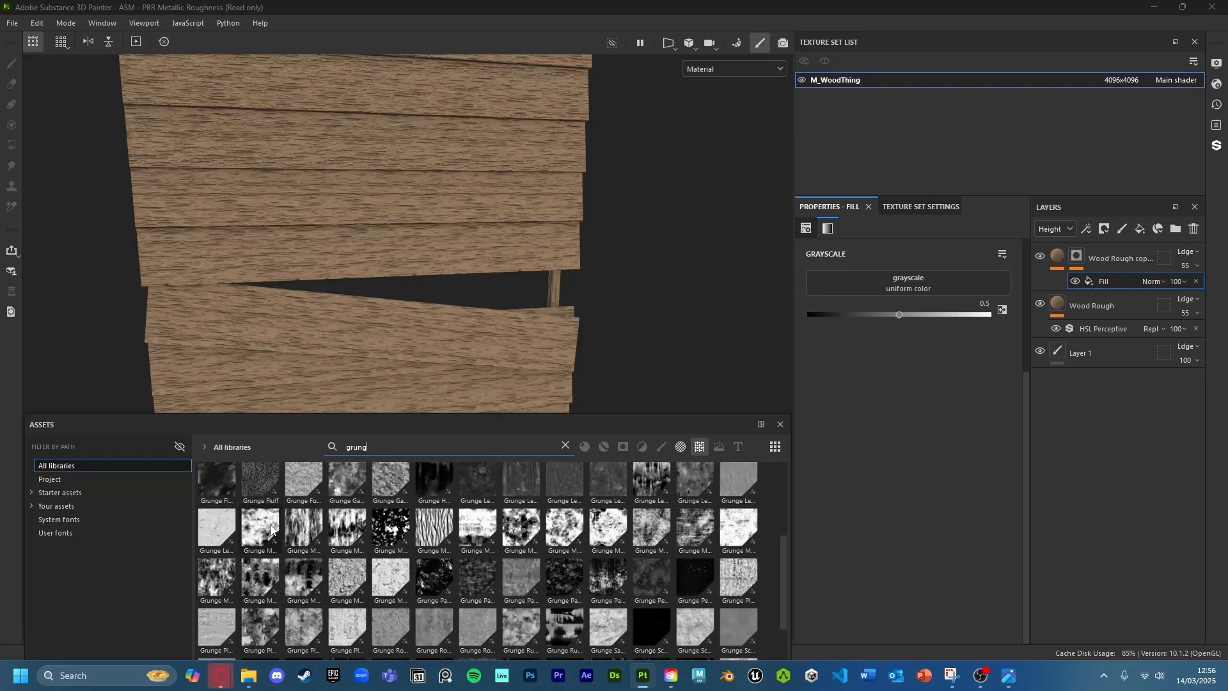
{"action": "left_click_drag", "start_coordinate": [267, 528], "coordinate": [912, 287]}
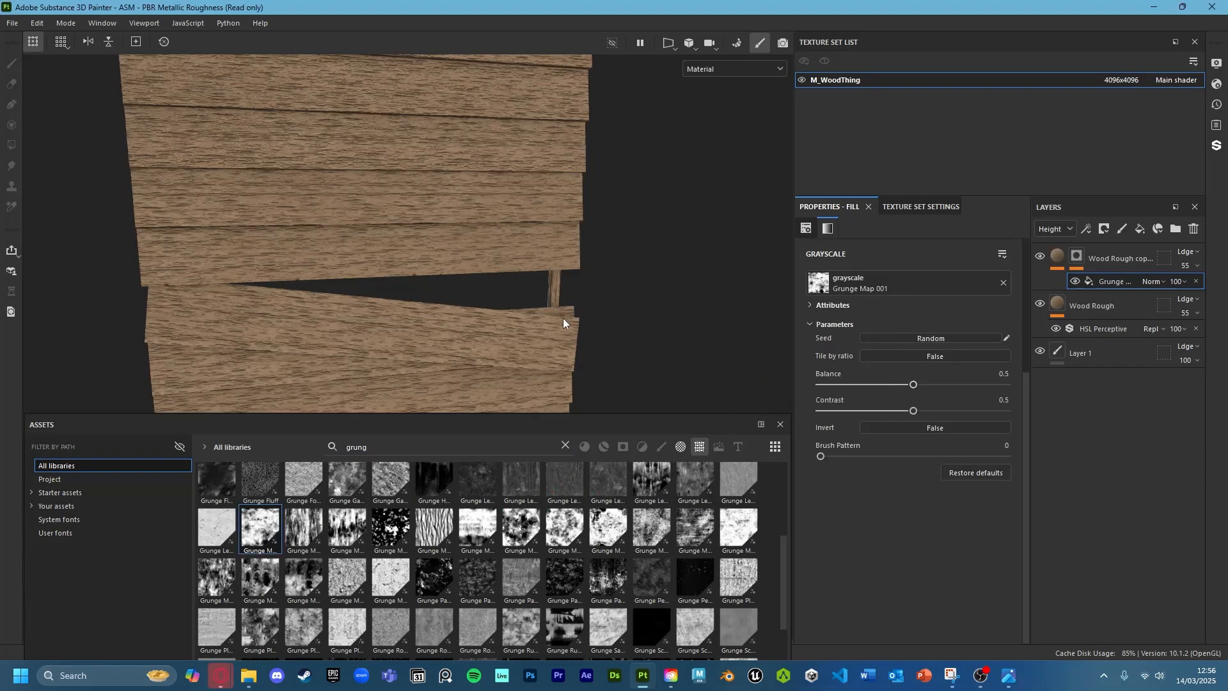
Preview the grunge mask across the planks and return to the Material view to inspect its effect
{"action": "left_click", "coordinate": [751, 69]}
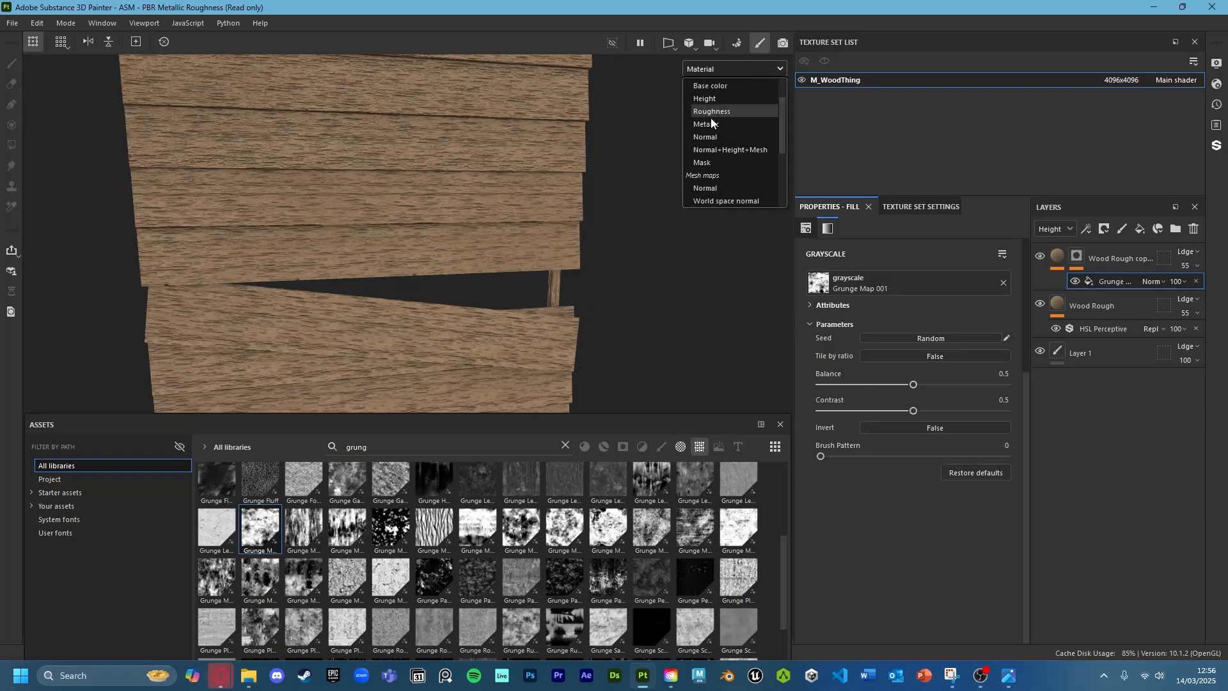
{"action": "left_click", "coordinate": [707, 162]}
{"action": "left_click_drag", "start_coordinate": [458, 239], "coordinate": [588, 332], "text": "alt"}
{"action": "scroll", "coordinate": [941, 340], "scroll_direction": "up", "scroll_amount": 5}
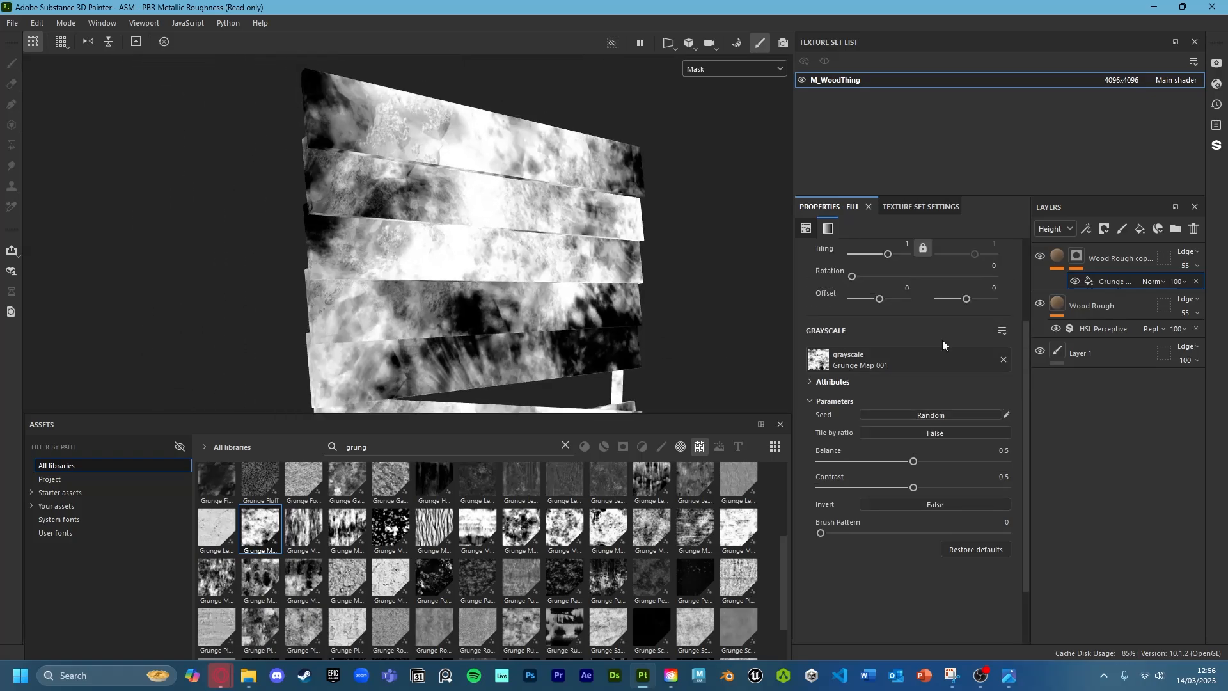
{"action": "key", "text": "m"}
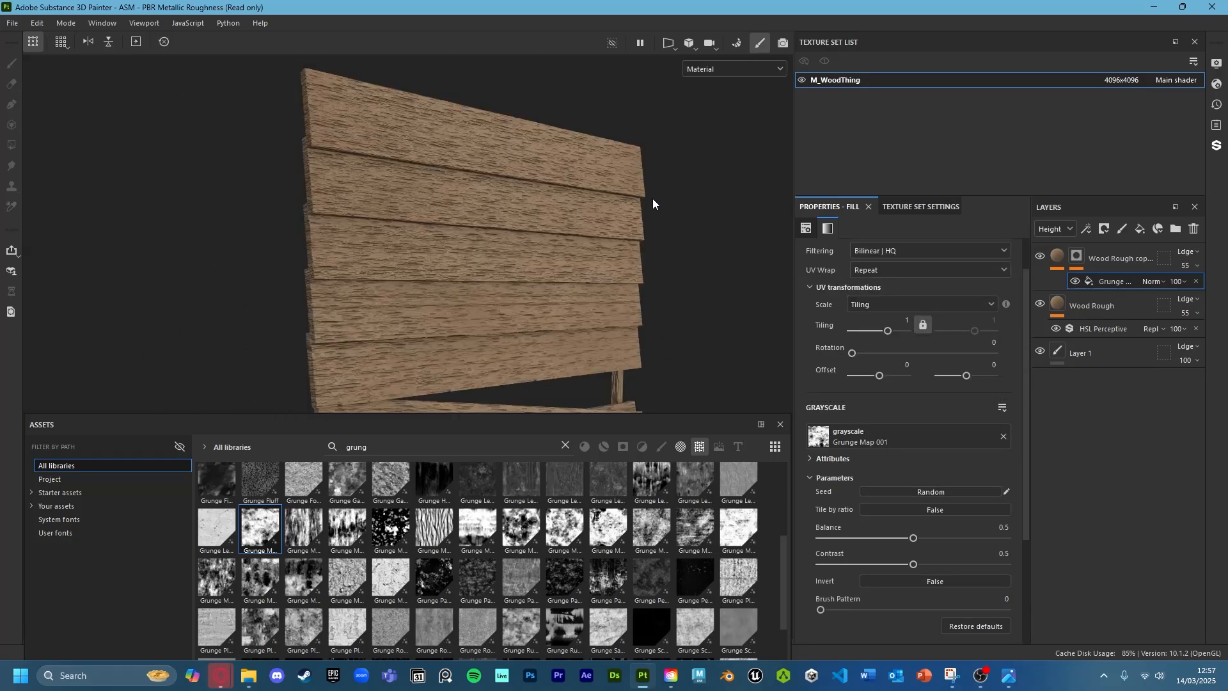
{"action": "left_click_drag", "start_coordinate": [653, 198], "coordinate": [608, 221], "text": "alt"}
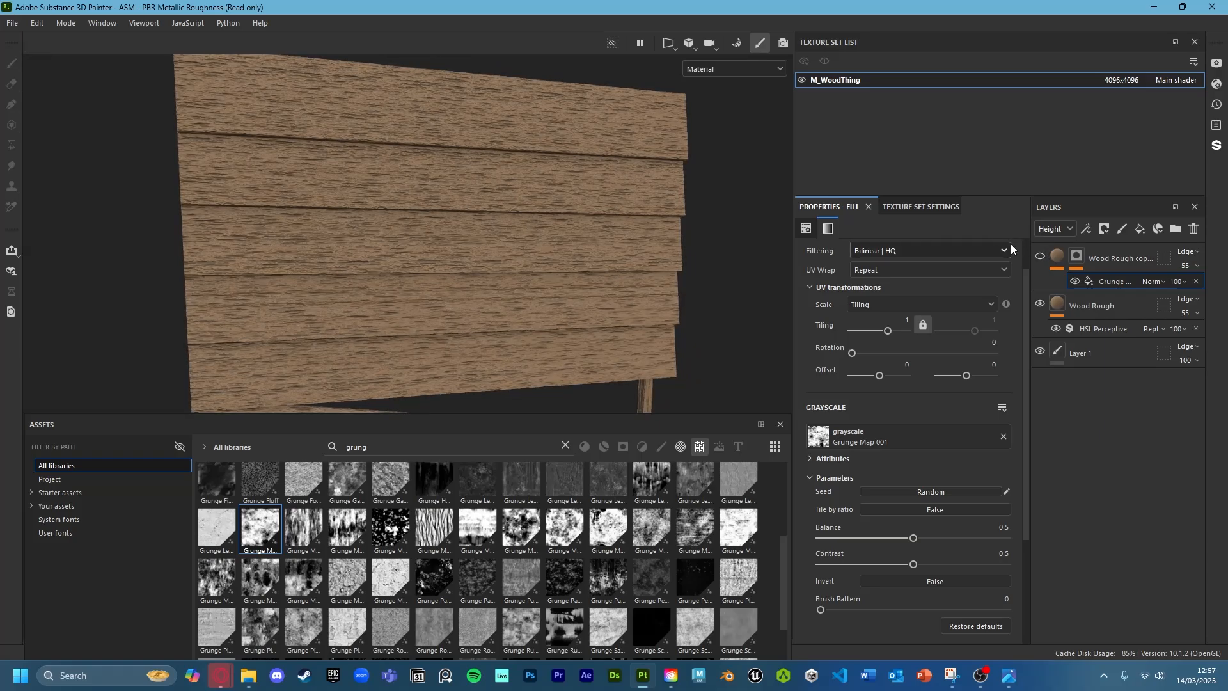
Display the mask and set the grunge fill's Tiling to 5.91, Balance to 0.36 and Contrast to 0.6
{"action": "left_click", "coordinate": [734, 68]}
{"action": "scroll", "coordinate": [742, 177], "scroll_direction": "down", "scroll_amount": 2}
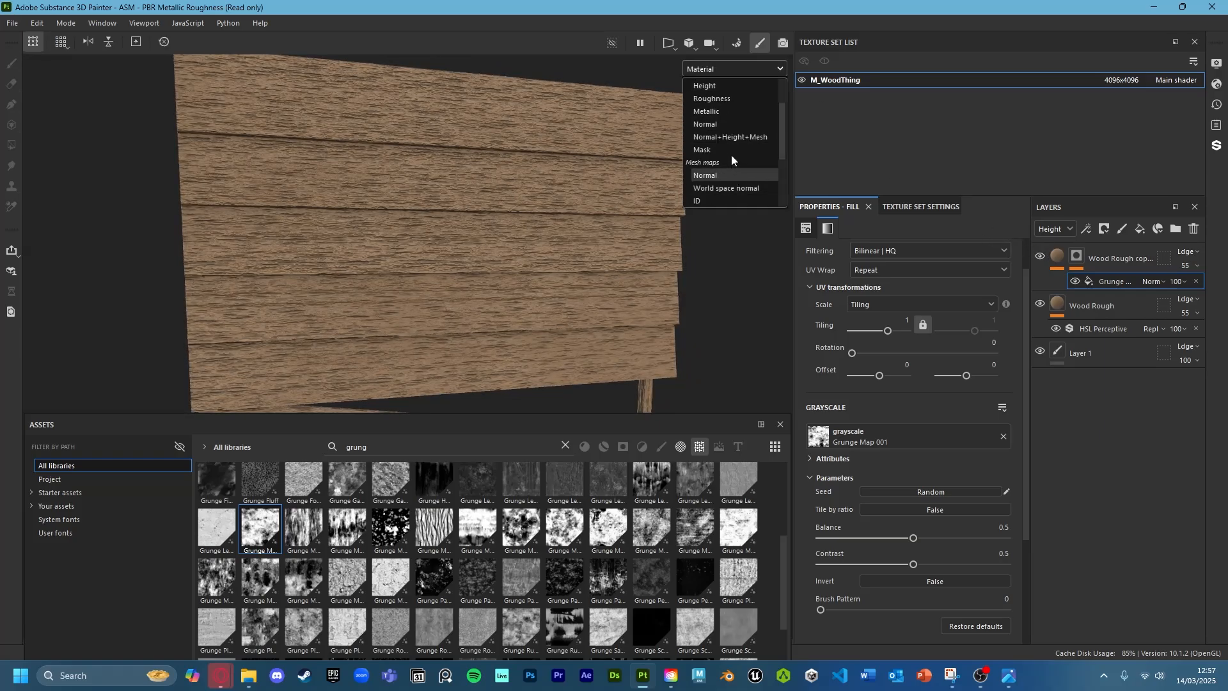
{"action": "left_click", "coordinate": [731, 152]}
{"action": "left_click_drag", "start_coordinate": [889, 331], "coordinate": [895, 333]}
{"action": "scroll", "coordinate": [892, 354], "scroll_direction": "down", "scroll_amount": 1}
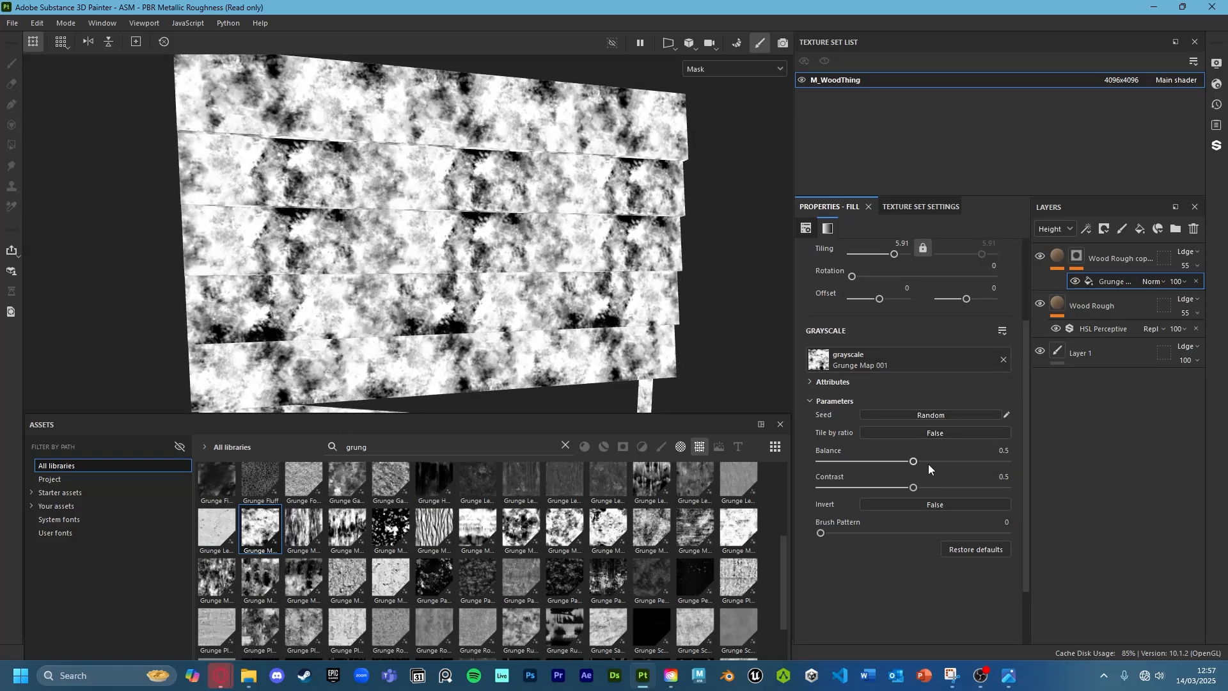
{"action": "left_click_drag", "start_coordinate": [914, 461], "coordinate": [888, 461]}
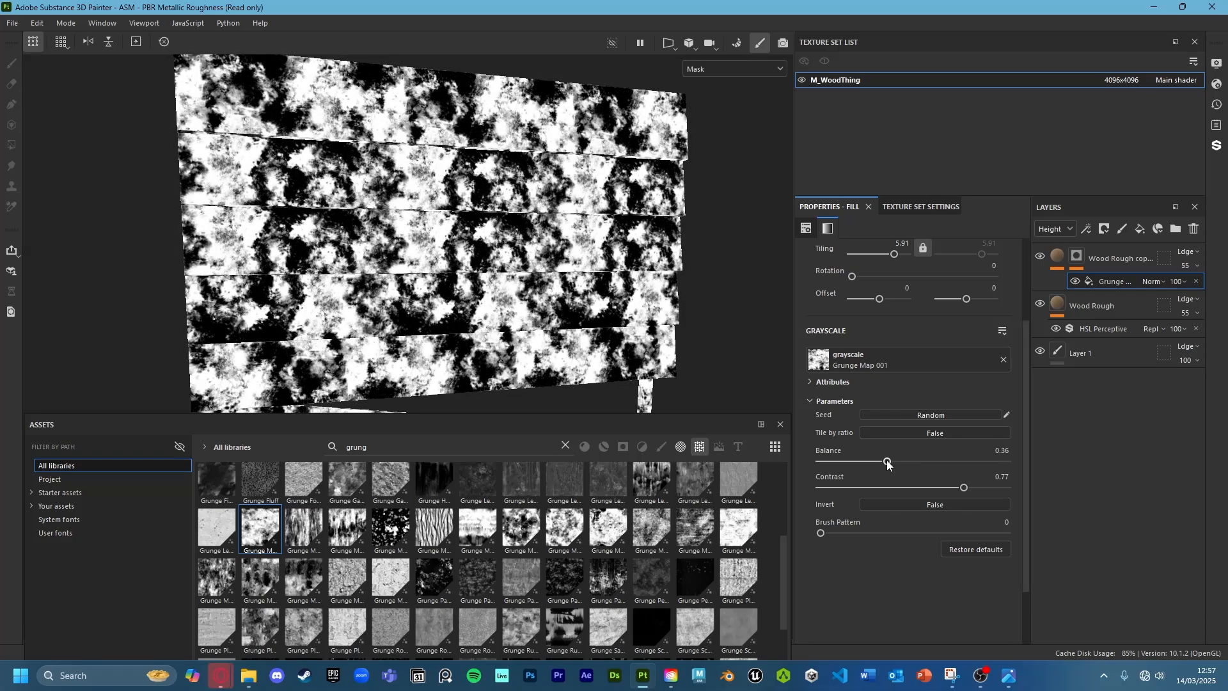
{"action": "left_click_drag", "start_coordinate": [964, 488], "coordinate": [941, 488]}
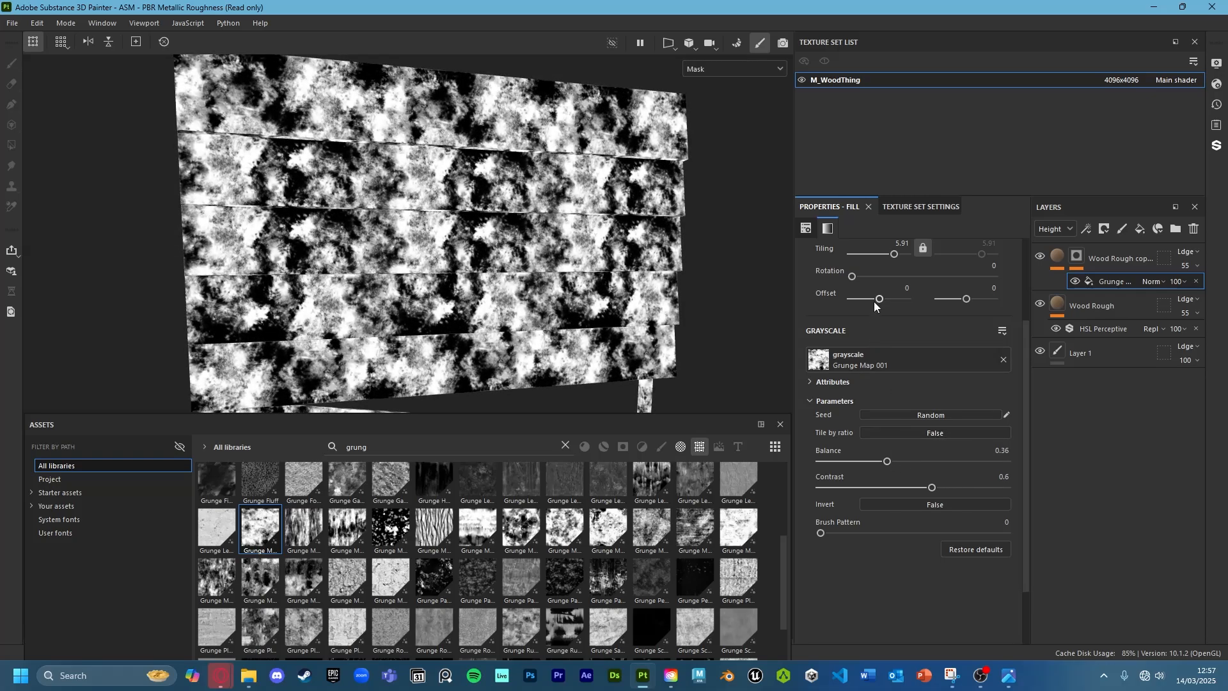
Set the grunge fill's Tiling to 4.81 and return to the Material view of the planks
{"action": "scroll", "coordinate": [873, 301], "scroll_direction": "up", "scroll_amount": 1}
{"action": "left_click_drag", "start_coordinate": [893, 291], "coordinate": [895, 293]}
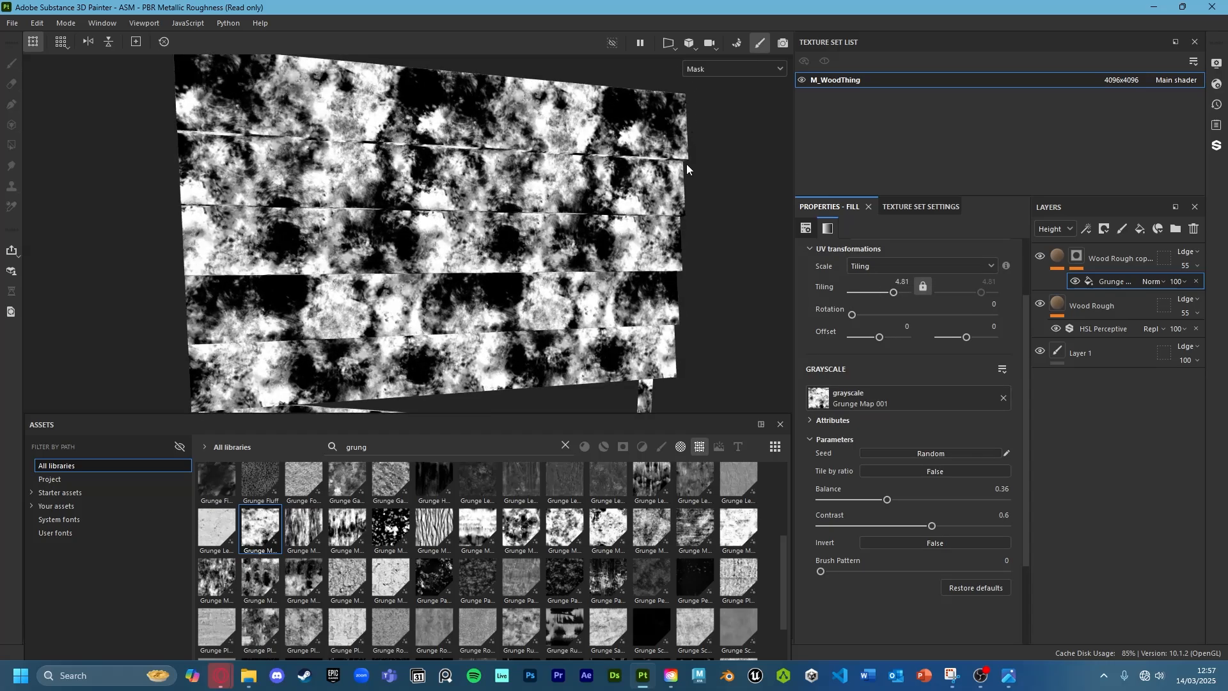
{"action": "key", "text": "m"}
{"action": "scroll", "coordinate": [613, 236], "scroll_direction": "down", "scroll_amount": 1}
{"action": "middle_click_drag", "start_coordinate": [547, 272], "coordinate": [630, 199], "text": "alt"}
{"action": "scroll", "coordinate": [682, 199], "scroll_direction": "up", "scroll_amount": 3}
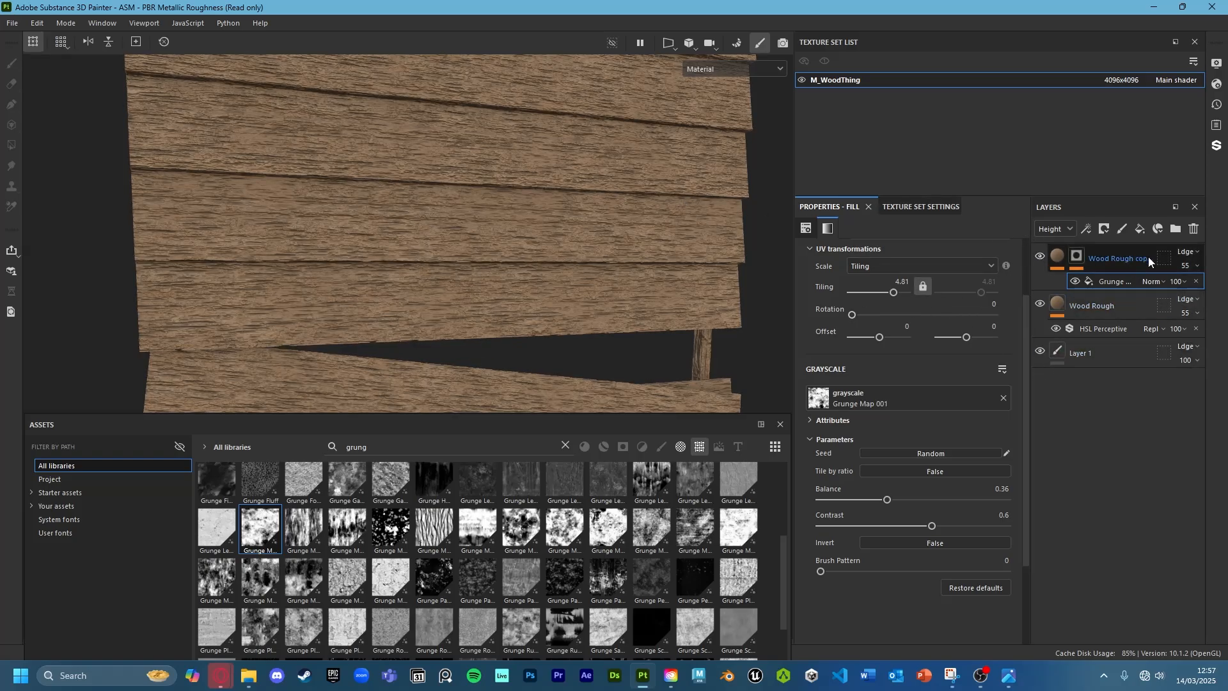
Lower the Wood Rough copy's height opacity to 7 and switch the layer stack to the Base color channel
{"action": "left_click", "coordinate": [1198, 267]}
{"action": "left_click_drag", "start_coordinate": [1193, 290], "coordinate": [1178, 289]}
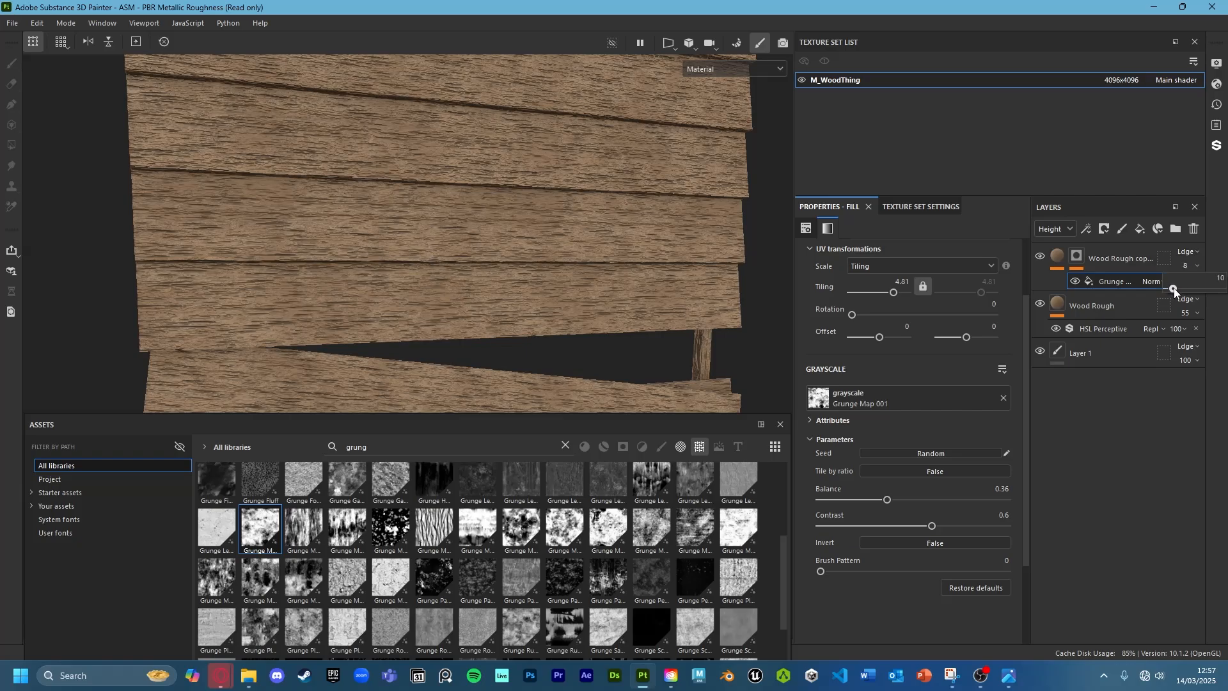
{"action": "left_click", "coordinate": [1055, 228]}
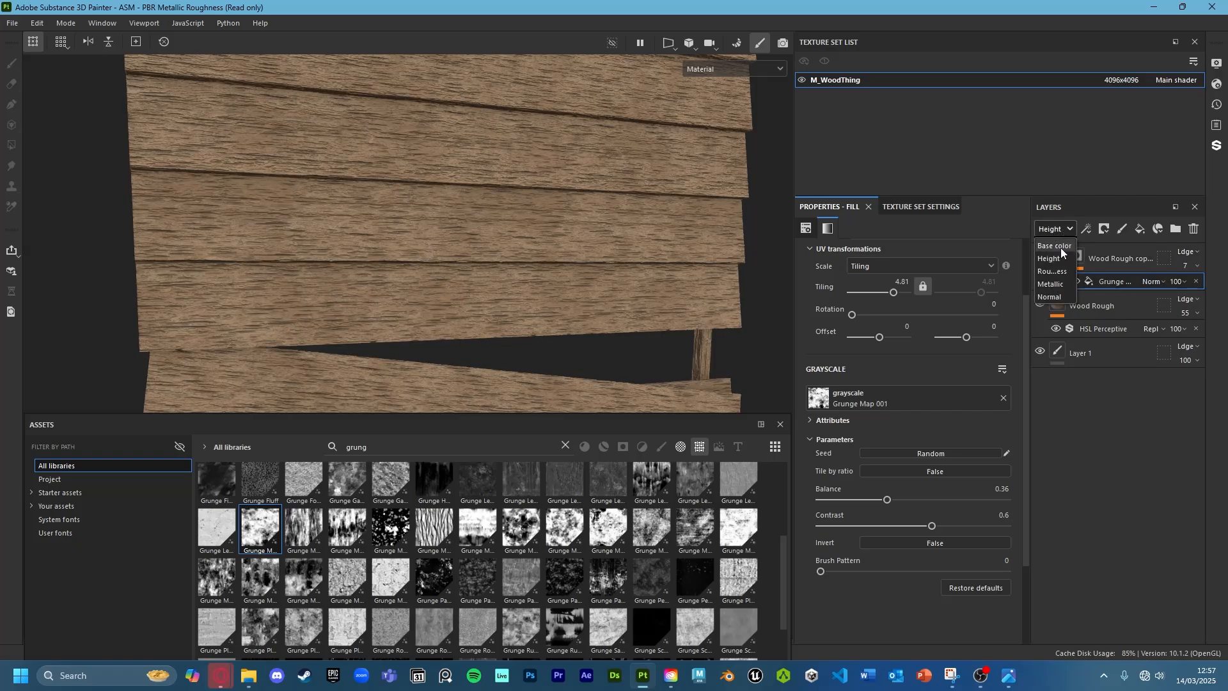
{"action": "left_click", "coordinate": [1054, 242]}
{"action": "mouse_move", "coordinate": [670, 297]}
{"action": "left_mouse_down", "text": "alt"}
{"action": "mouse_move", "coordinate": [518, 211]}
{"action": "mouse_move", "coordinate": [645, 300]}
{"action": "left_mouse_up", "text": "alt"}
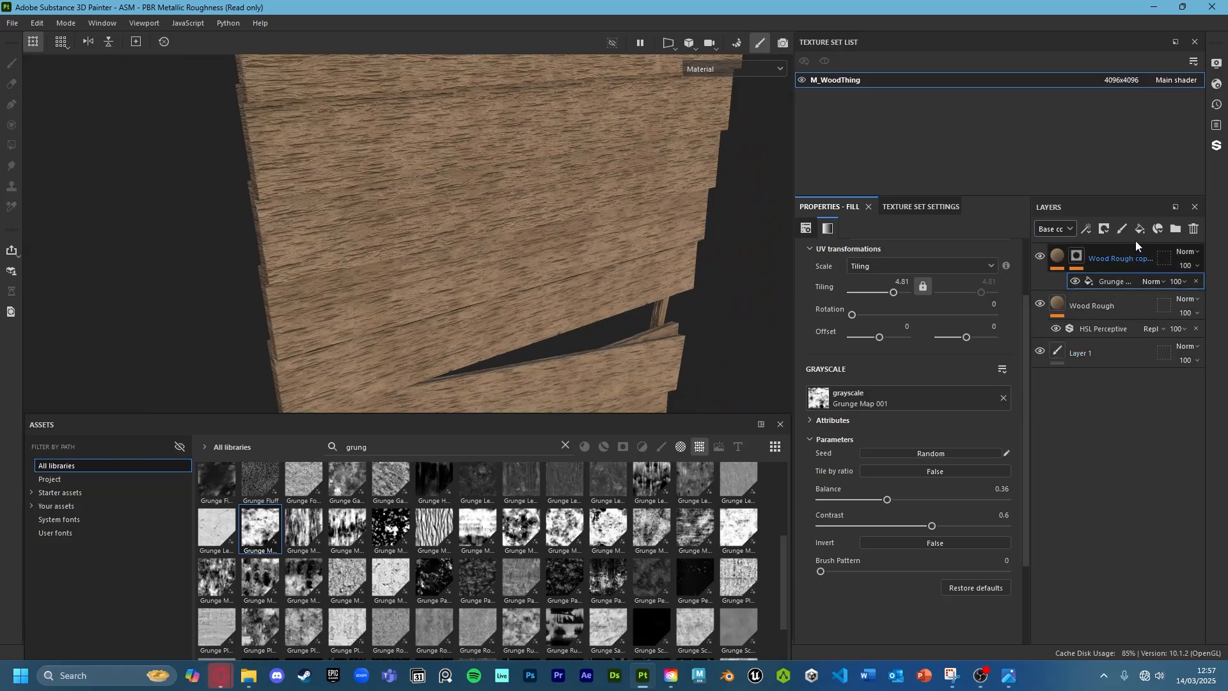
Duplicate the masked Wood Rough copy and set the Lightness of the duplicate's HSL Perceptive filter to 0.437
{"action": "left_click", "coordinate": [1120, 257]}
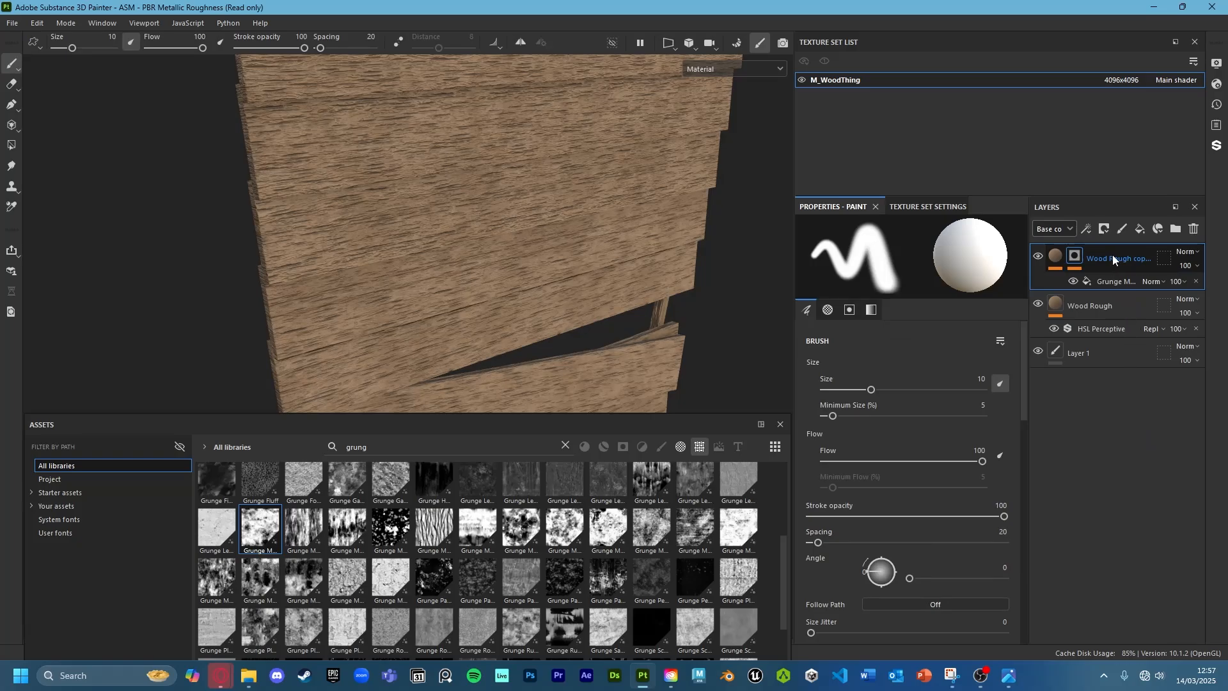
{"action": "key", "text": "ctrl+d"}
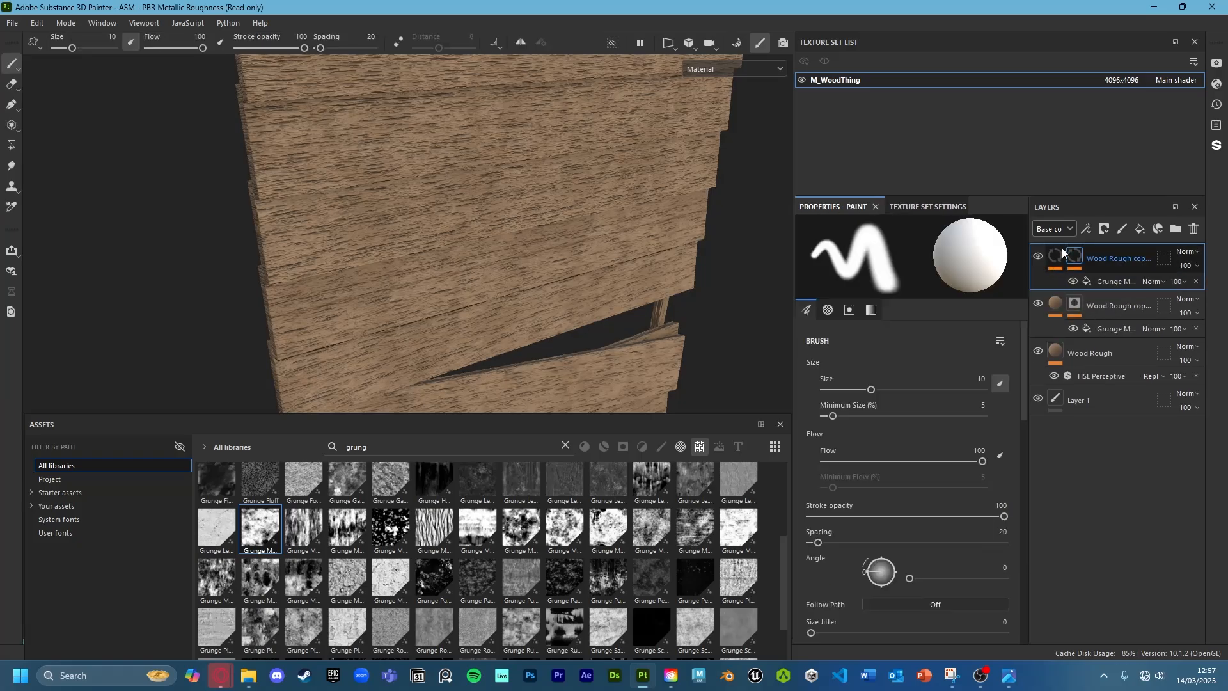
{"action": "left_click", "coordinate": [1085, 279]}
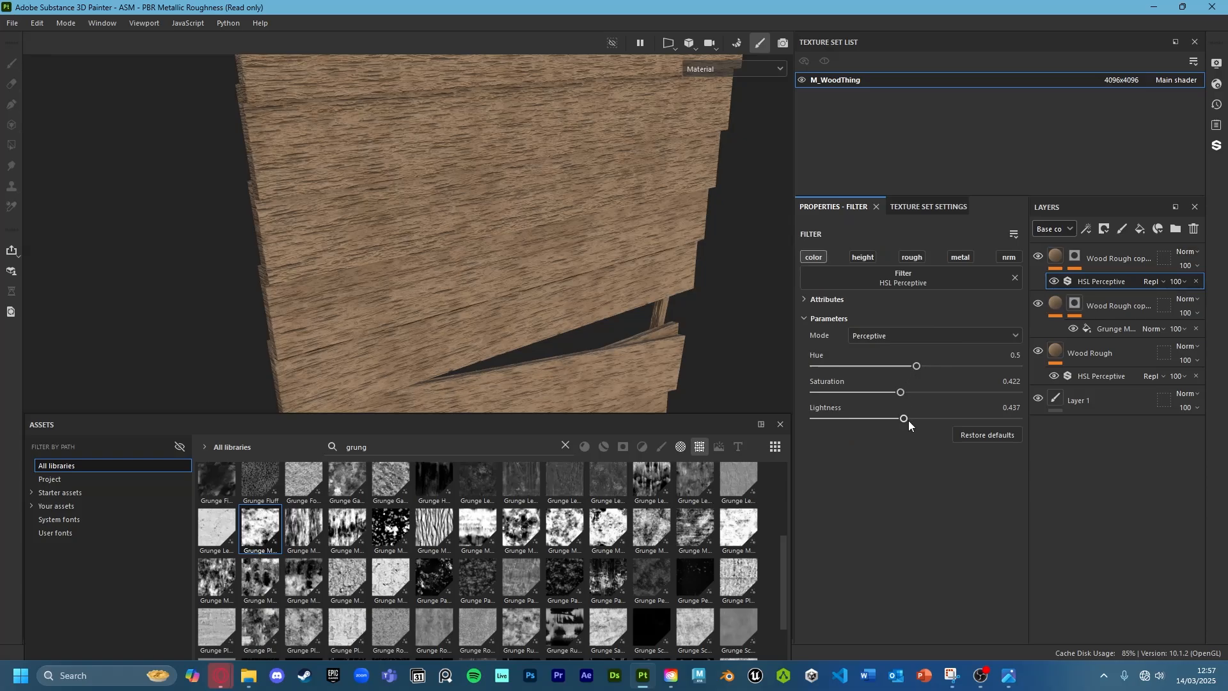
{"action": "left_click_drag", "start_coordinate": [919, 419], "coordinate": [904, 420]}
Display the lower Wood Rough copy's mask in the viewport and inspect the grunge on the planks up close
{"action": "left_click", "coordinate": [1074, 256]}
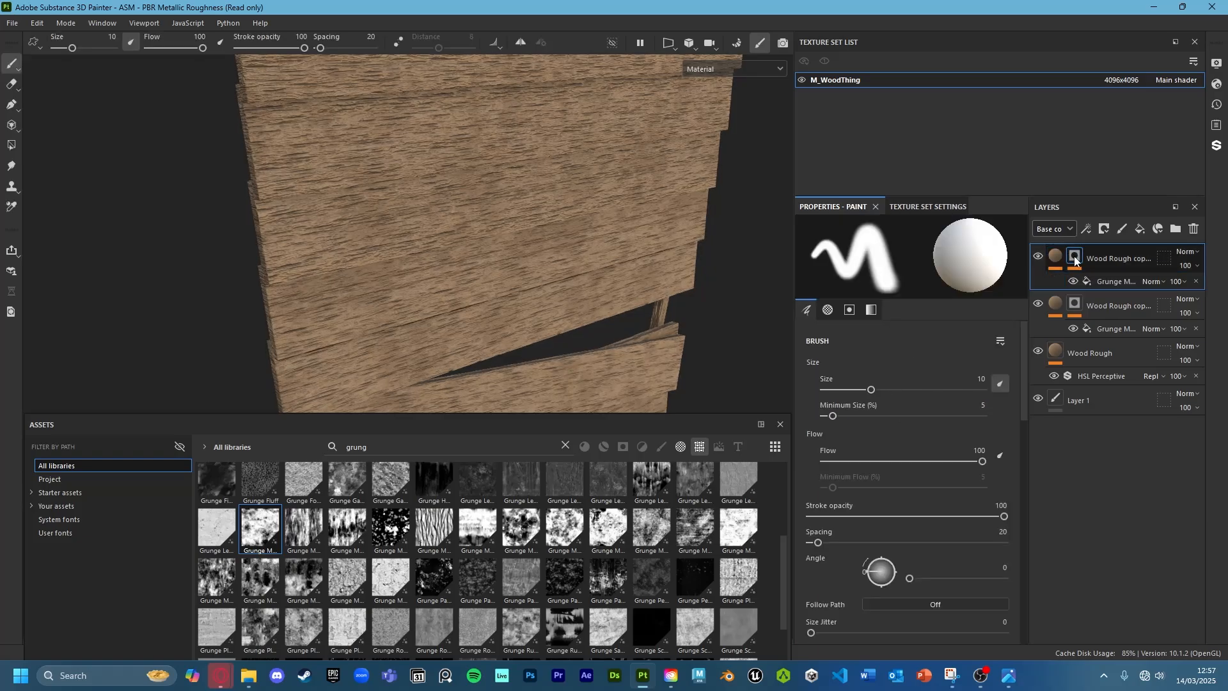
{"action": "left_click", "coordinate": [1108, 332]}
{"action": "left_click", "coordinate": [1077, 303]}
{"action": "right_click", "coordinate": [1075, 303]}
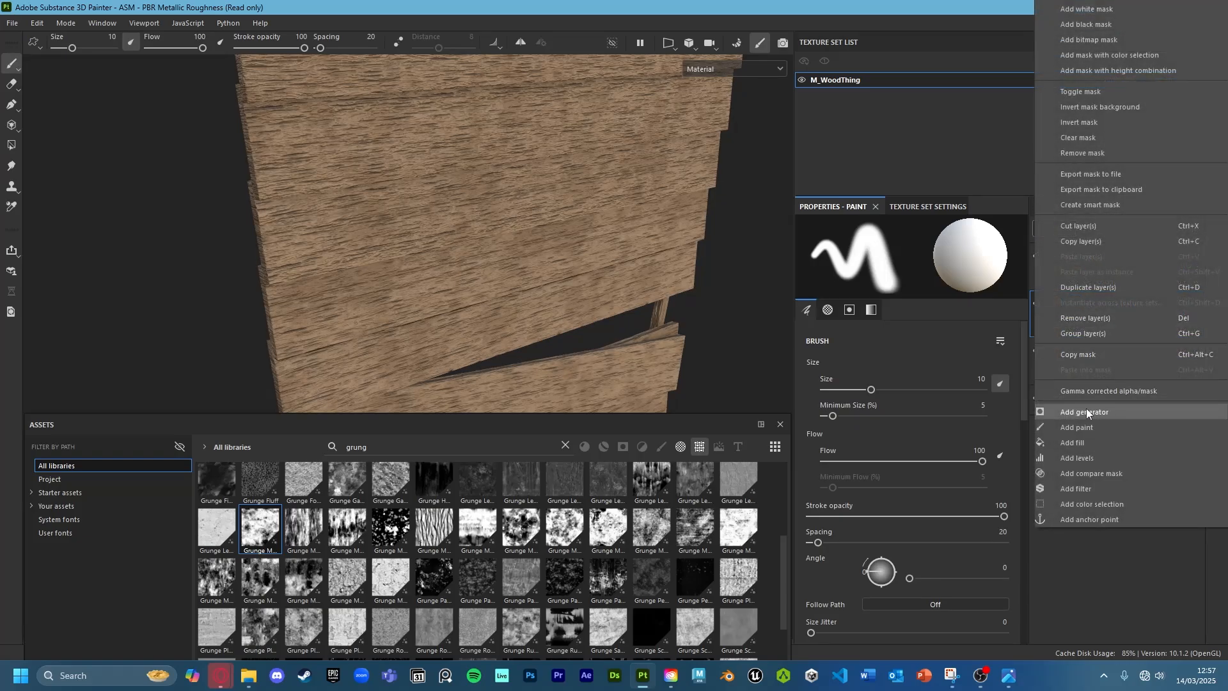
{"action": "left_click", "coordinate": [750, 66]}
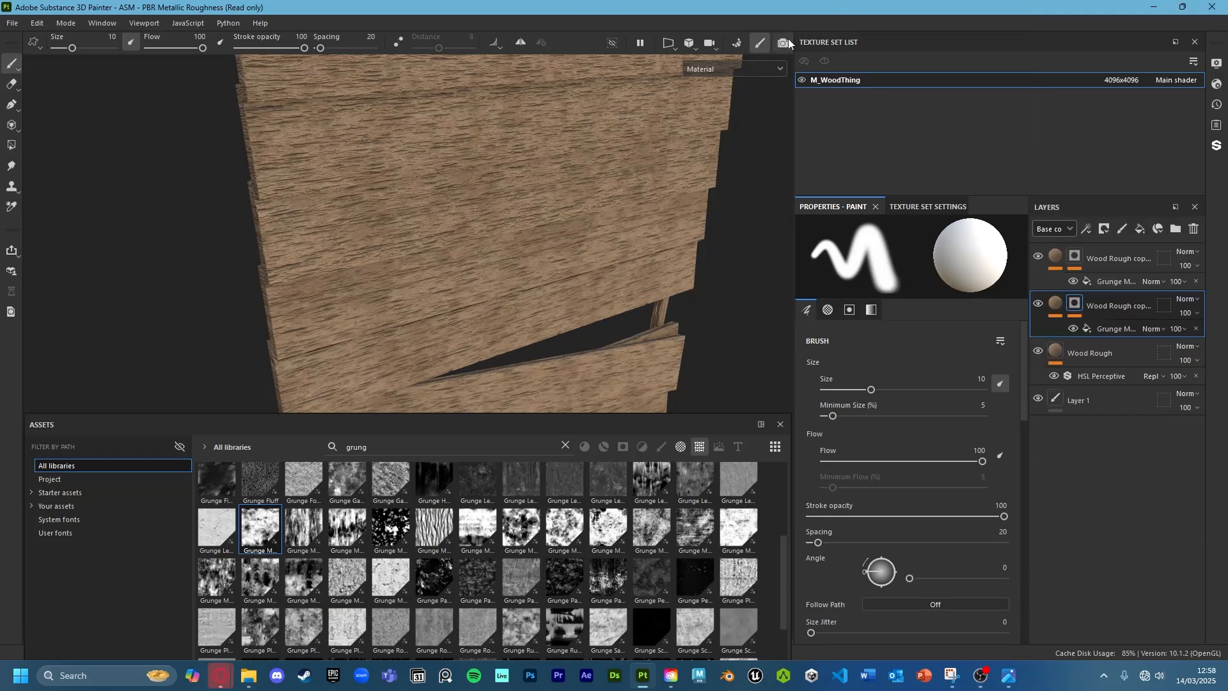
{"action": "left_click", "coordinate": [761, 68]}
{"action": "left_click", "coordinate": [729, 200]}
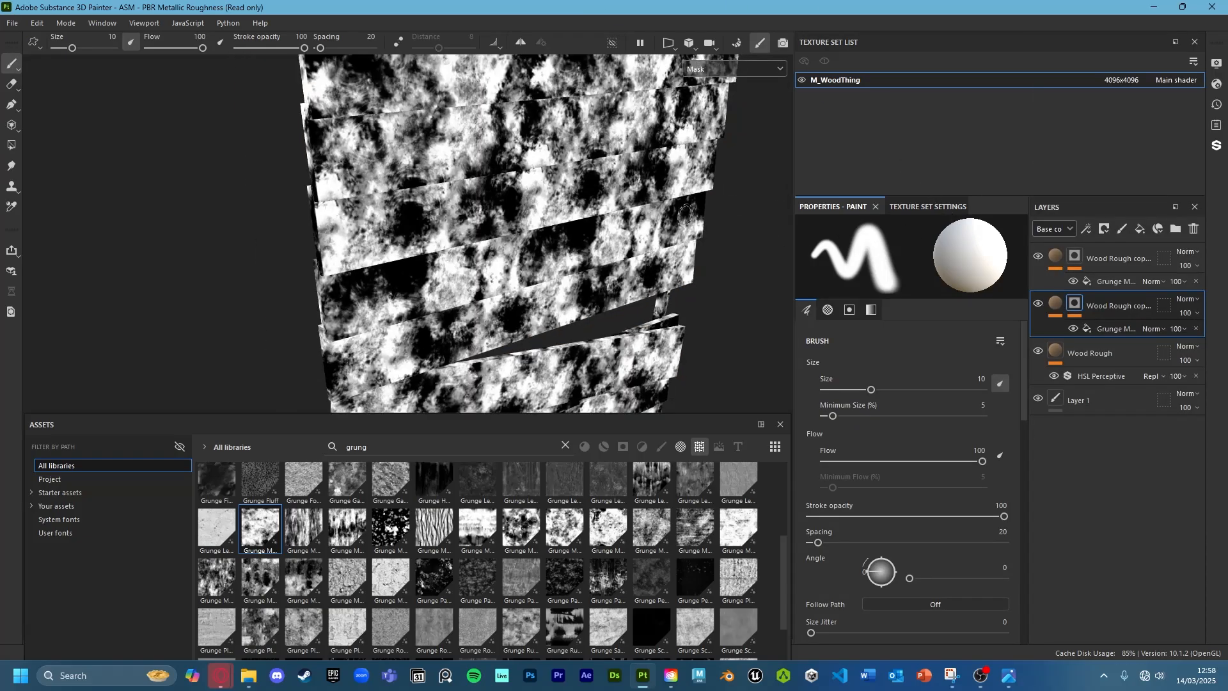
{"action": "mouse_move", "coordinate": [639, 191]}
{"action": "left_mouse_down", "text": "alt"}
{"action": "mouse_move", "coordinate": [458, 190]}
{"action": "mouse_move", "coordinate": [560, 179]}
{"action": "mouse_move", "coordinate": [496, 286]}
{"action": "left_mouse_up", "text": "alt"}
{"action": "scroll", "coordinate": [560, 179], "scroll_direction": "down", "scroll_amount": 5}
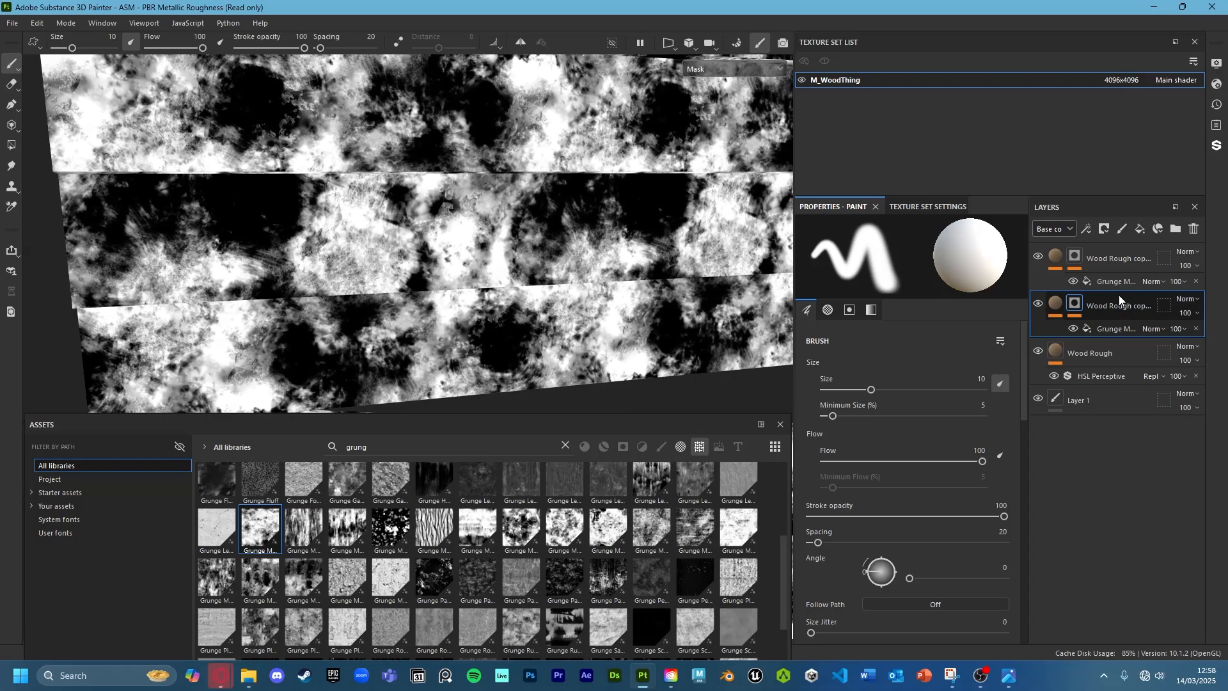
Add a Dirt generator to the lower Wood Rough copy's mask and set its blend mode to Multiply
{"action": "right_click", "coordinate": [1072, 310]}
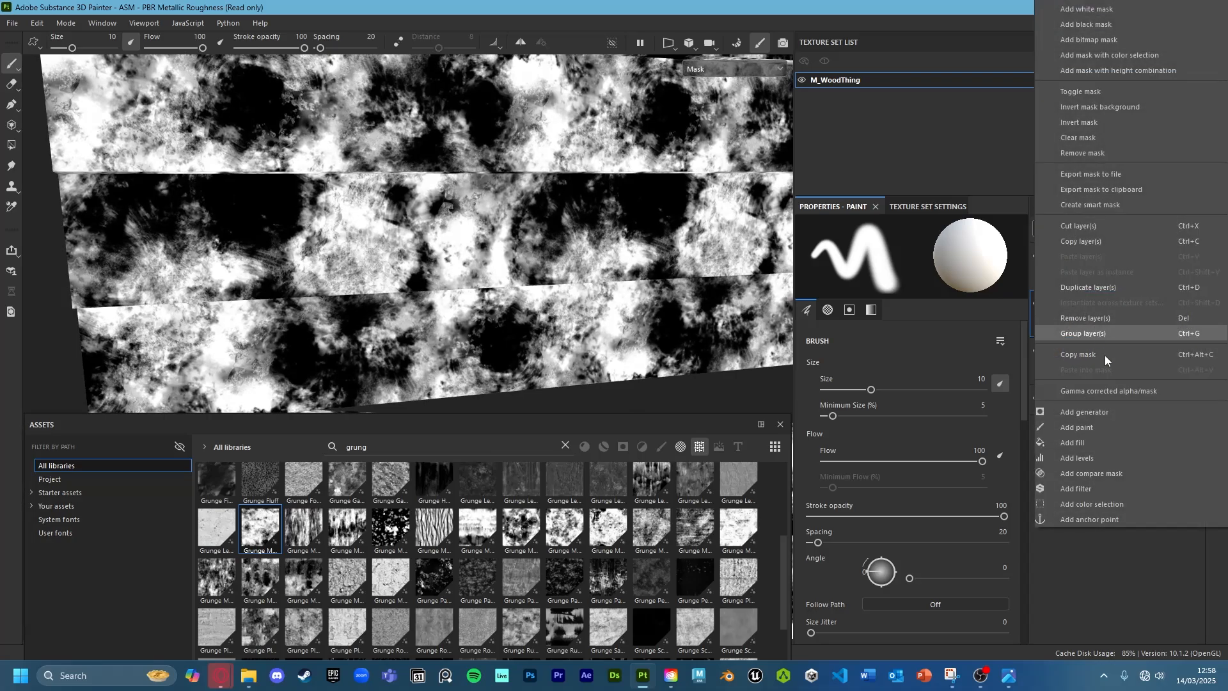
{"action": "left_click", "coordinate": [1126, 408]}
{"action": "left_click", "coordinate": [877, 271]}
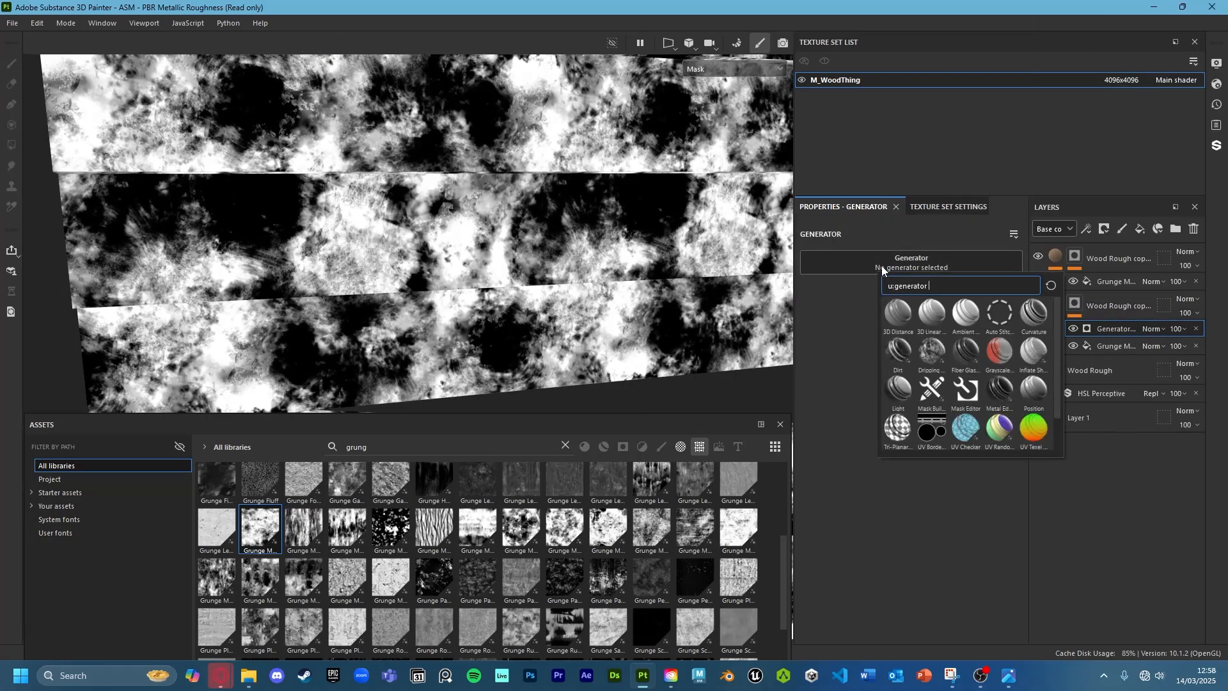
{"action": "type", "text": "di"}
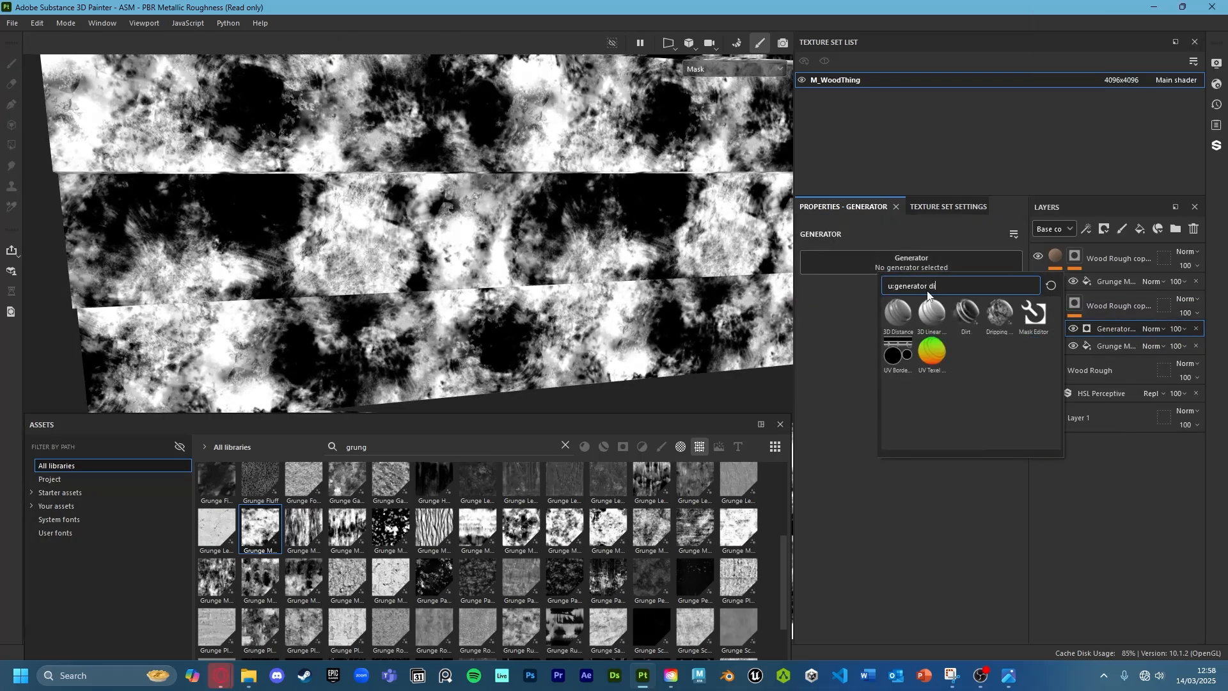
{"action": "left_click", "coordinate": [967, 314]}
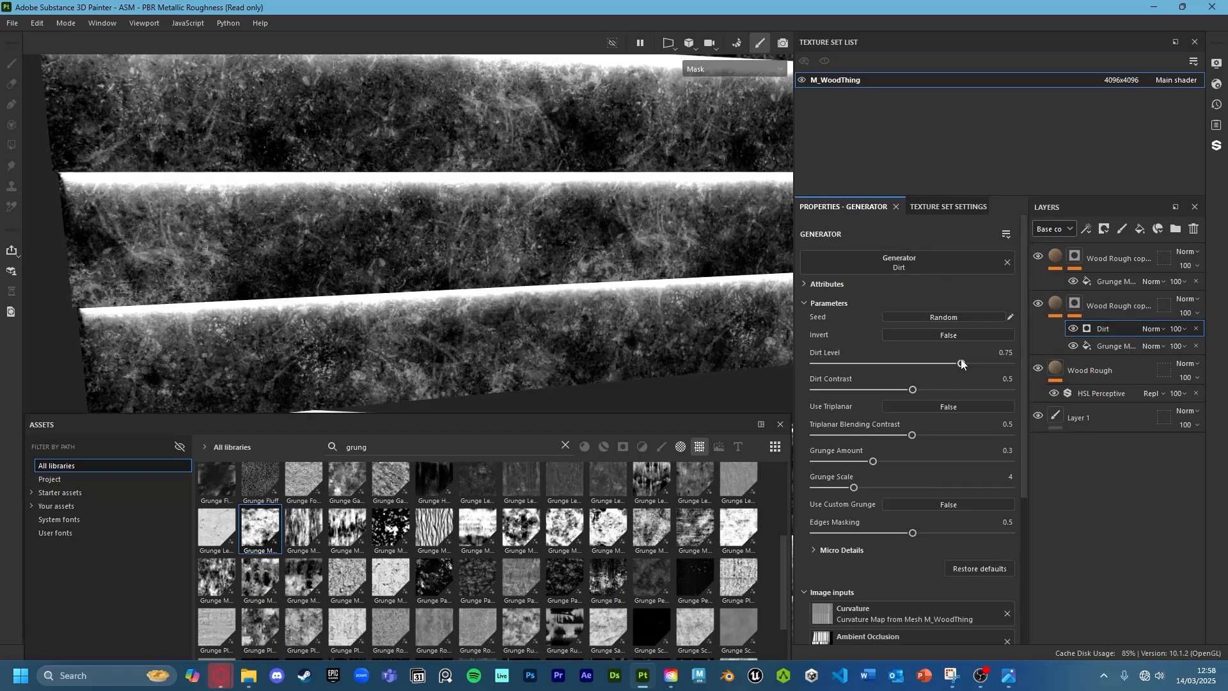
{"action": "left_click", "coordinate": [1151, 330]}
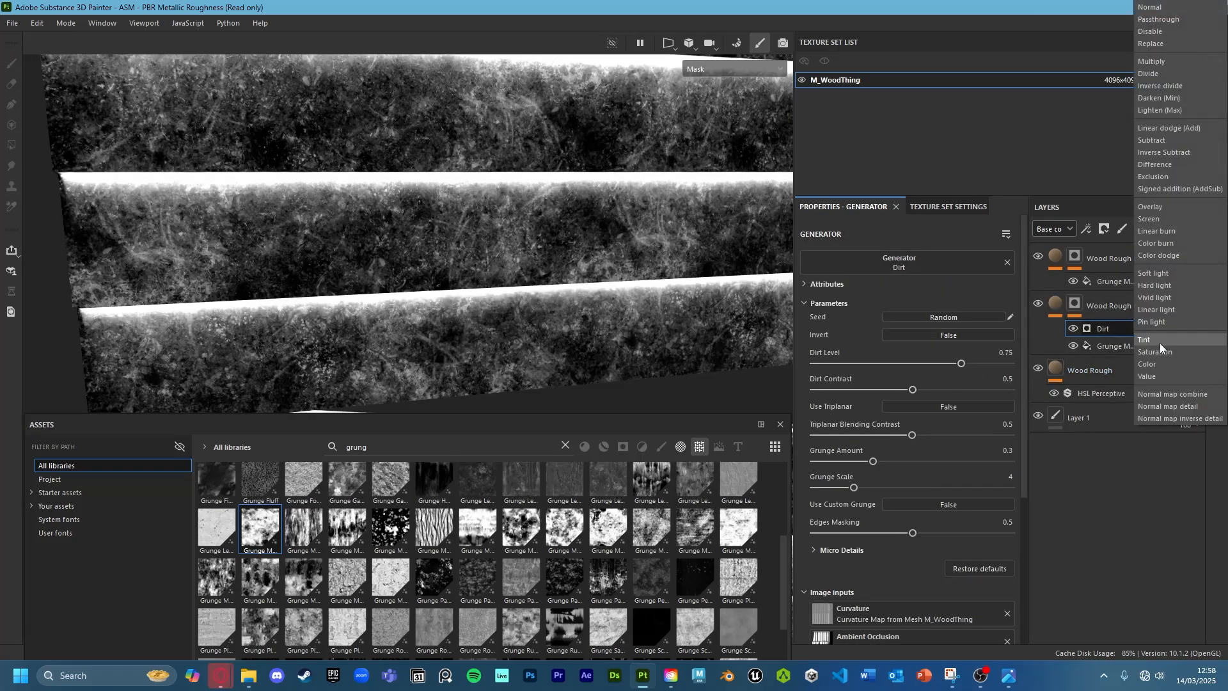
{"action": "left_click", "coordinate": [1170, 61]}
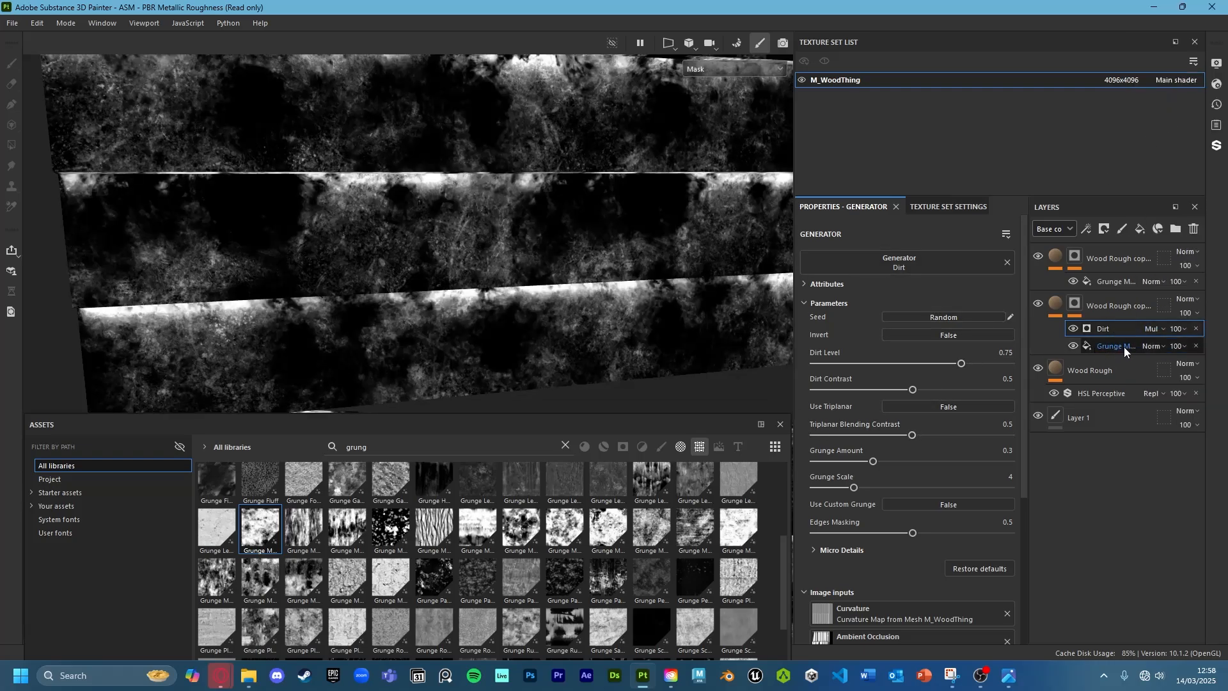
Compare the mask with and without the Dirt generator, and set its Grunge Amount to 0.46 and Dirt Level to 0.81
{"action": "left_click", "coordinate": [1073, 328]}
{"action": "left_click", "coordinate": [1073, 328]}
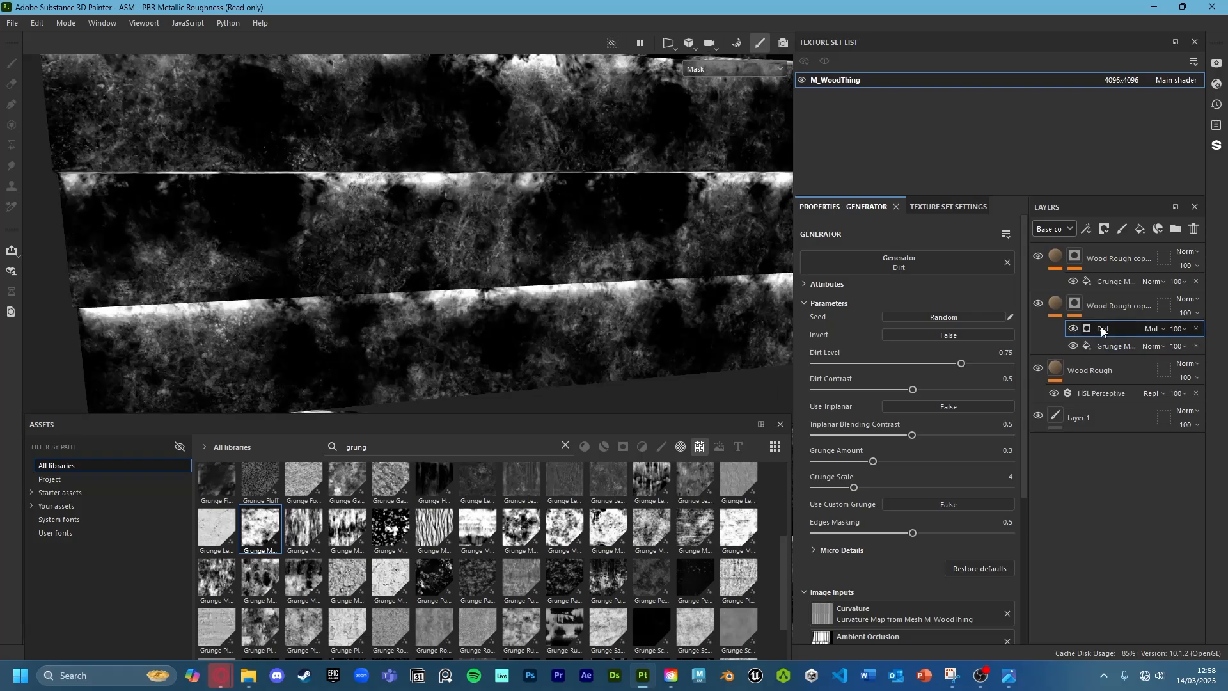
{"action": "left_click_drag", "start_coordinate": [961, 363], "coordinate": [981, 362]}
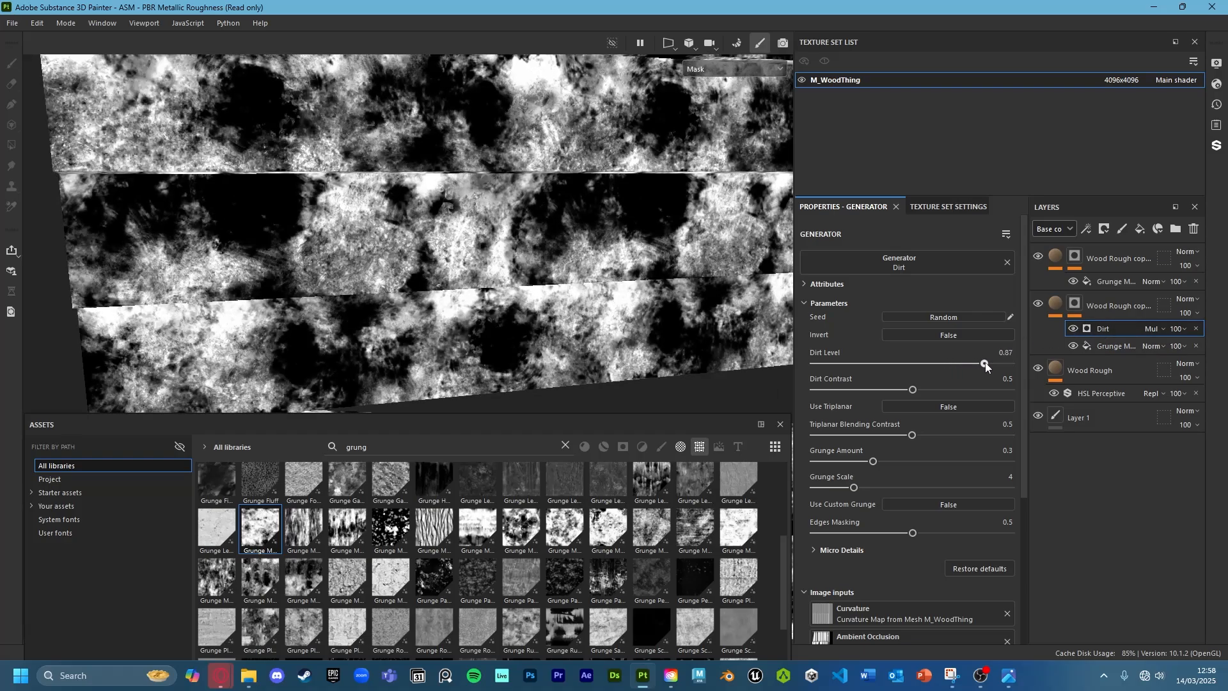
{"action": "left_click_drag", "start_coordinate": [873, 463], "coordinate": [907, 454]}
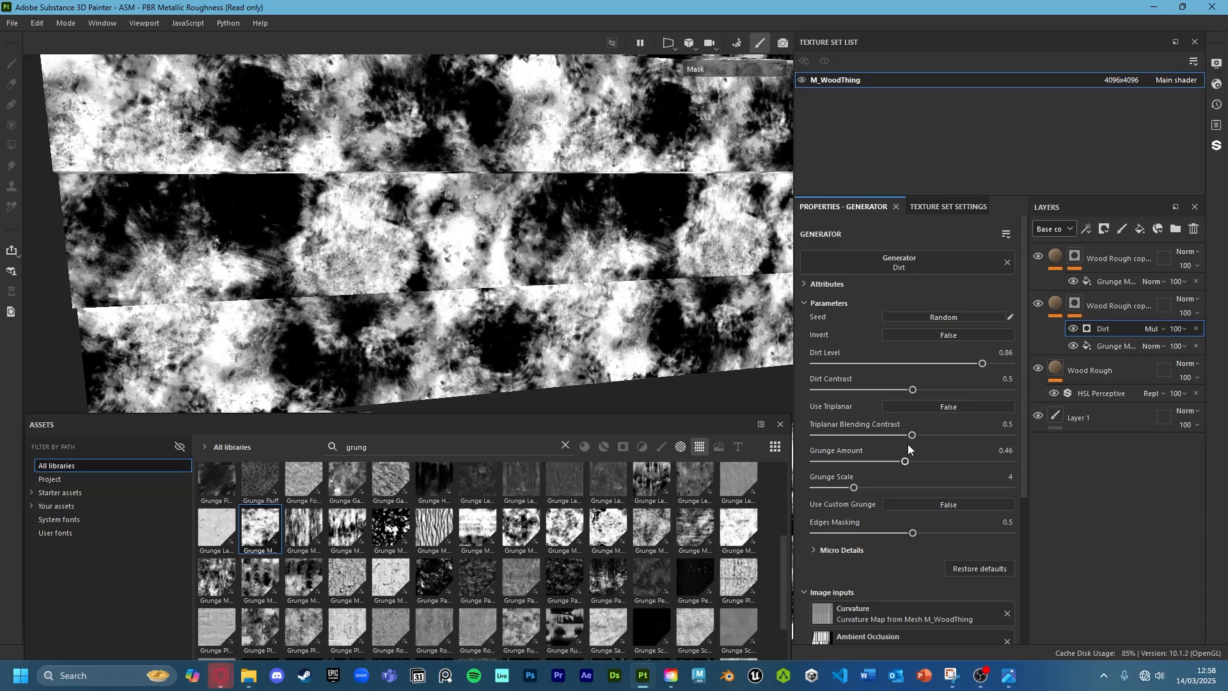
{"action": "left_click_drag", "start_coordinate": [983, 363], "coordinate": [972, 363]}
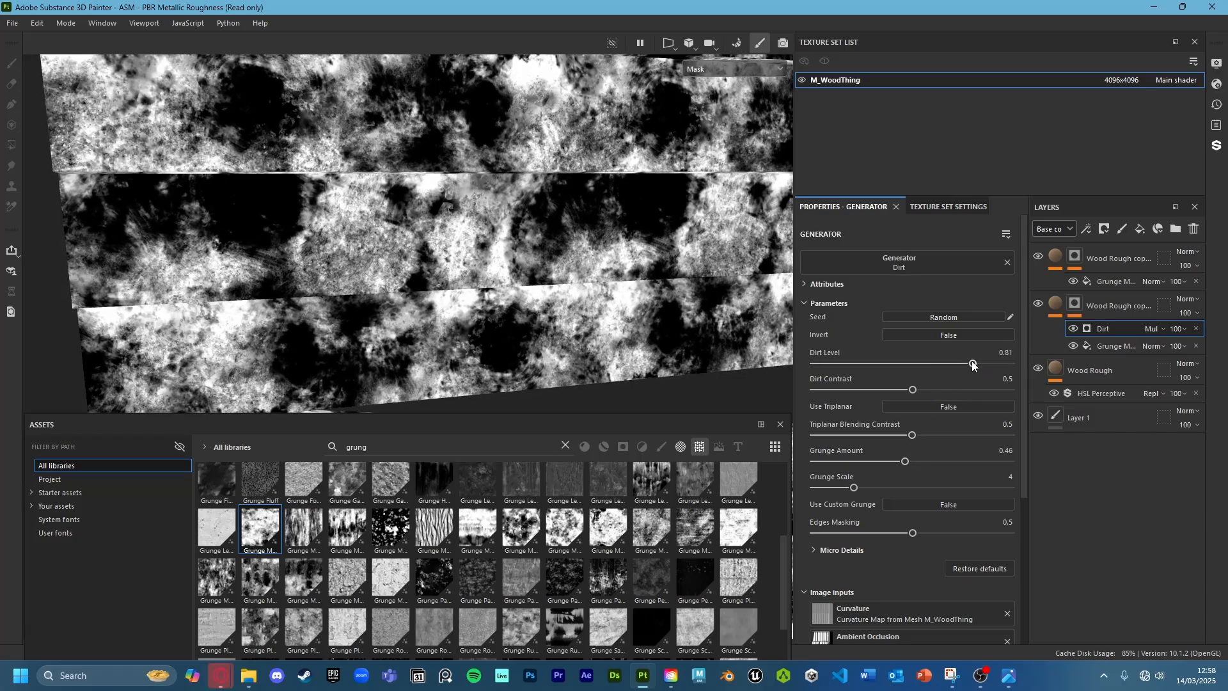
Toggle the Dirt generator's visibility to check its effect on the mask and return to the Material view
{"action": "left_click_drag", "start_coordinate": [473, 228], "coordinate": [473, 231], "text": "alt"}
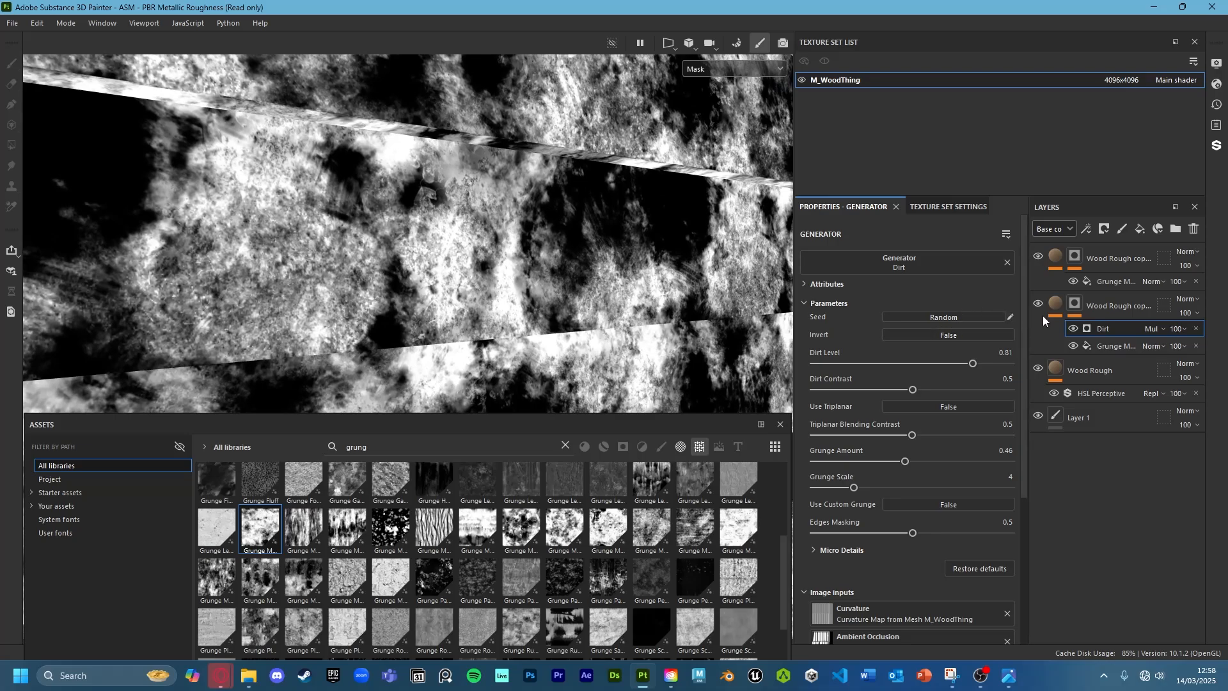
{"action": "left_click", "coordinate": [1074, 329]}
{"action": "left_click", "coordinate": [1077, 329]}
{"action": "key", "text": "m"}
{"action": "mouse_move", "coordinate": [564, 271]}
{"action": "left_mouse_down", "text": "alt"}
{"action": "mouse_move", "coordinate": [556, 278]}
{"action": "mouse_move", "coordinate": [584, 258]}
{"action": "left_mouse_up", "text": "alt"}
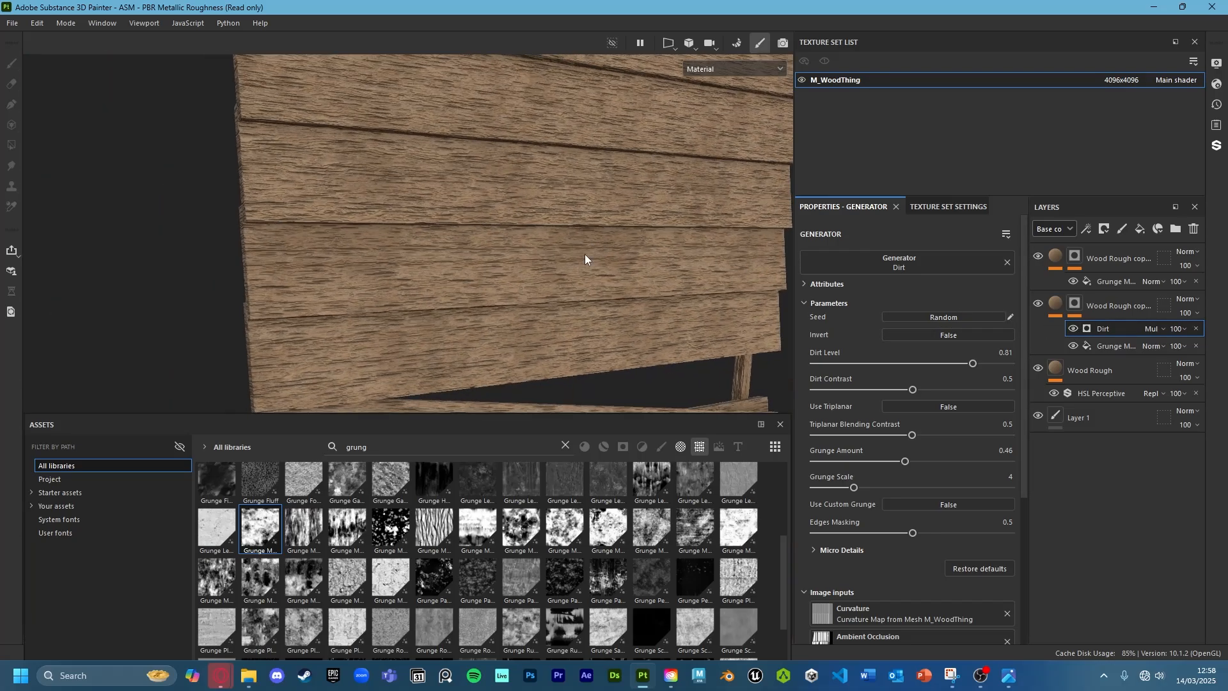
Remove the grunge fill from the top Wood Rough copy's mask and add a generator in its place
{"action": "left_click", "coordinate": [1075, 257]}
{"action": "left_click", "coordinate": [1119, 282]}
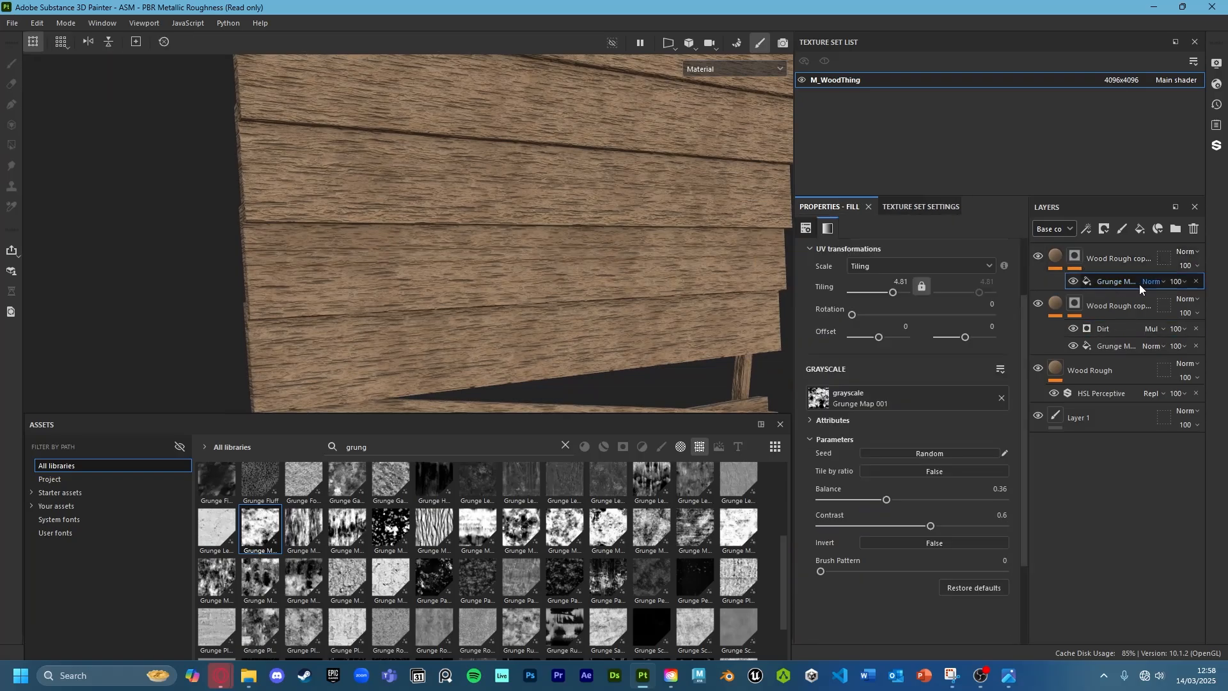
{"action": "left_click", "coordinate": [1094, 268]}
{"action": "right_click", "coordinate": [1094, 271]}
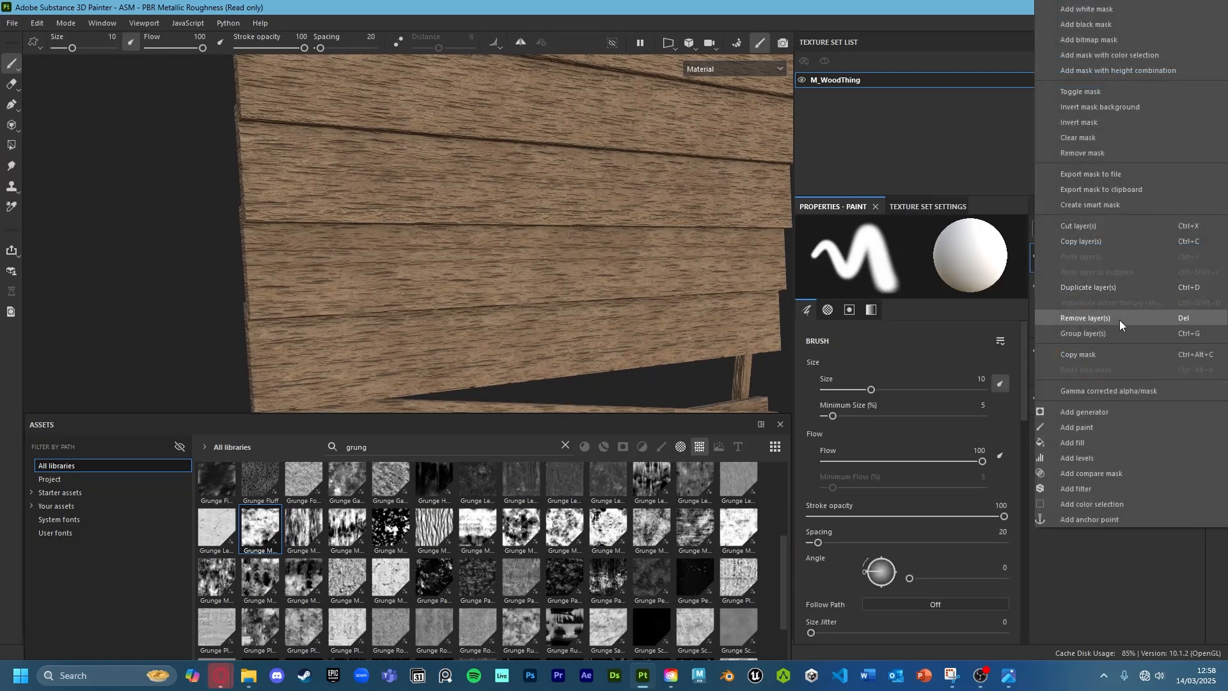
{"action": "left_click", "coordinate": [1094, 412]}
Search the generators for "me" and assign Metal Edge Wear to the top copy's mask
{"action": "left_click", "coordinate": [885, 258]}
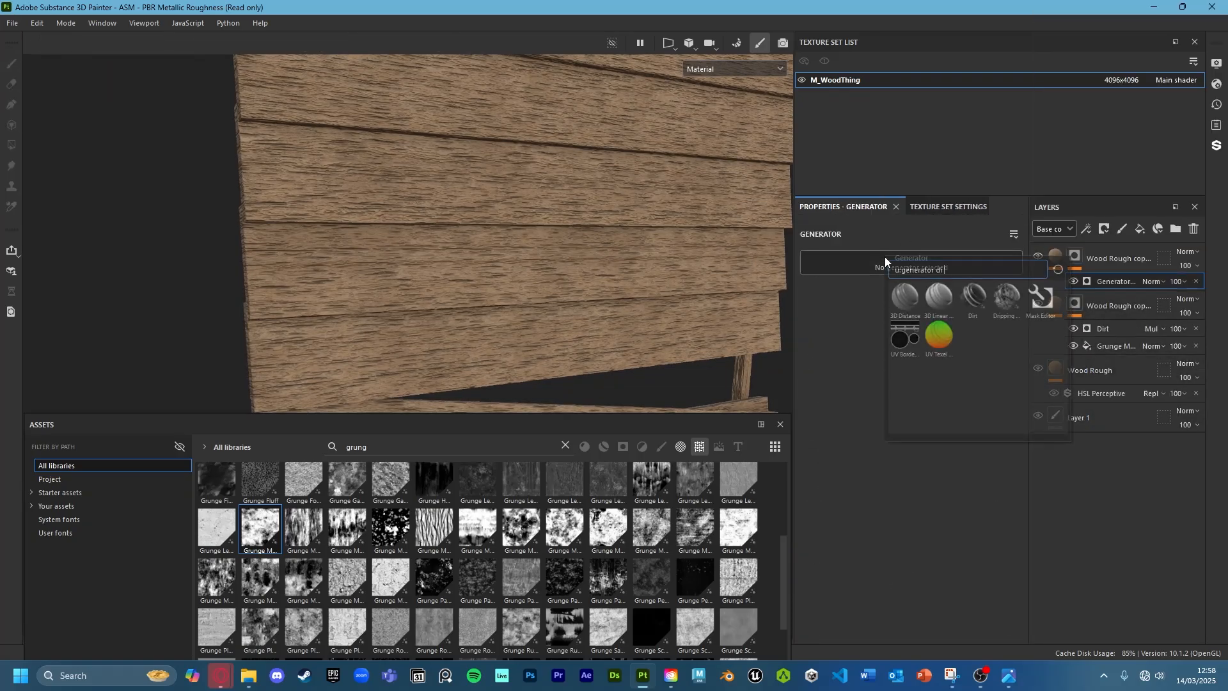
{"action": "type", "text": "di m"}
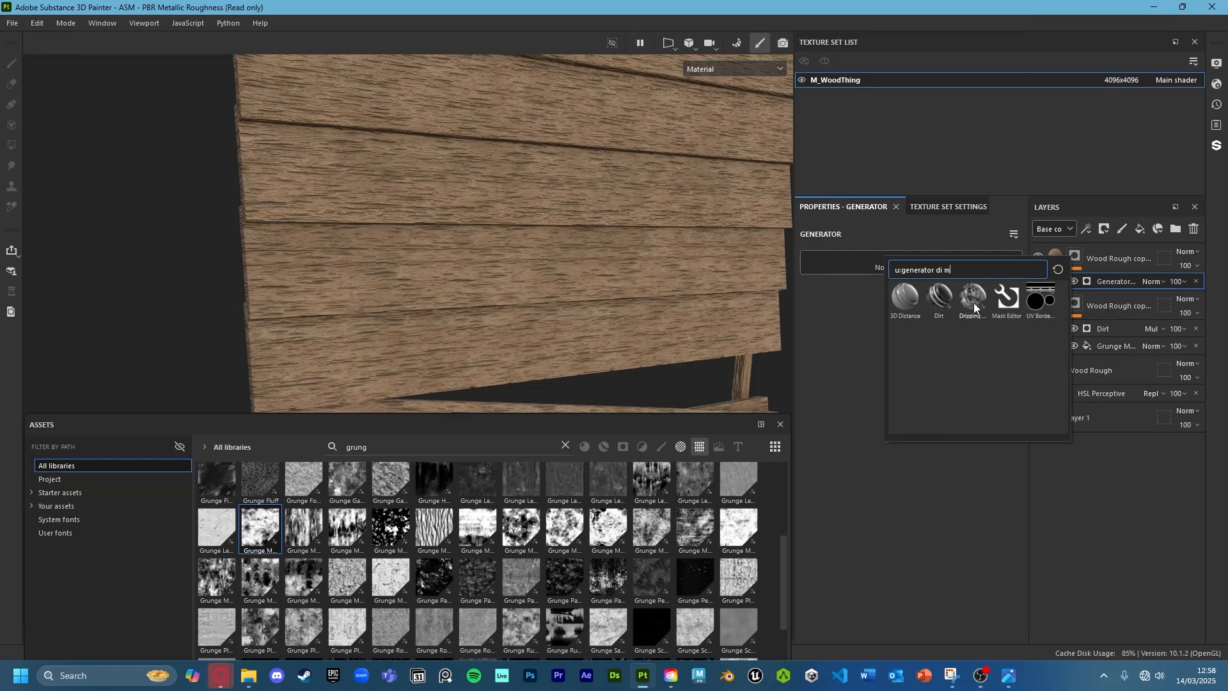
{"action": "type", "text": "e"}
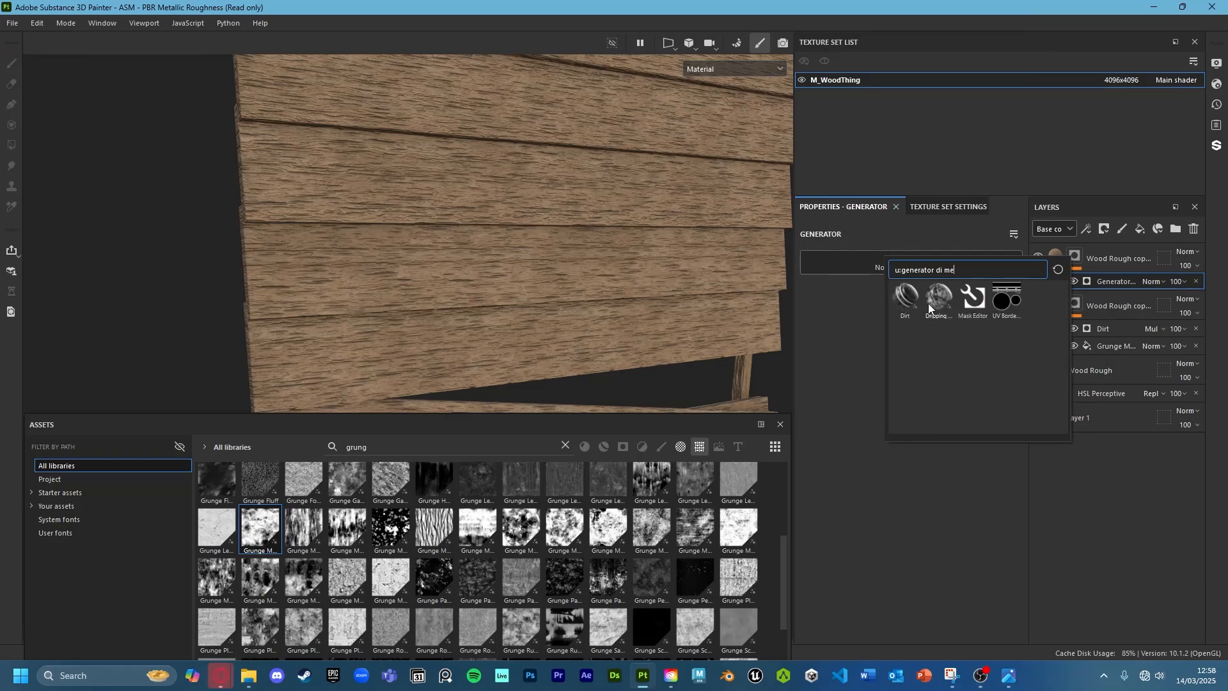
{"action": "left_click", "coordinate": [940, 270]}
{"action": "key", "text": "BackSpace"}
{"action": "key", "text": "BackSpace"}
{"action": "key", "text": "BackSpace"}
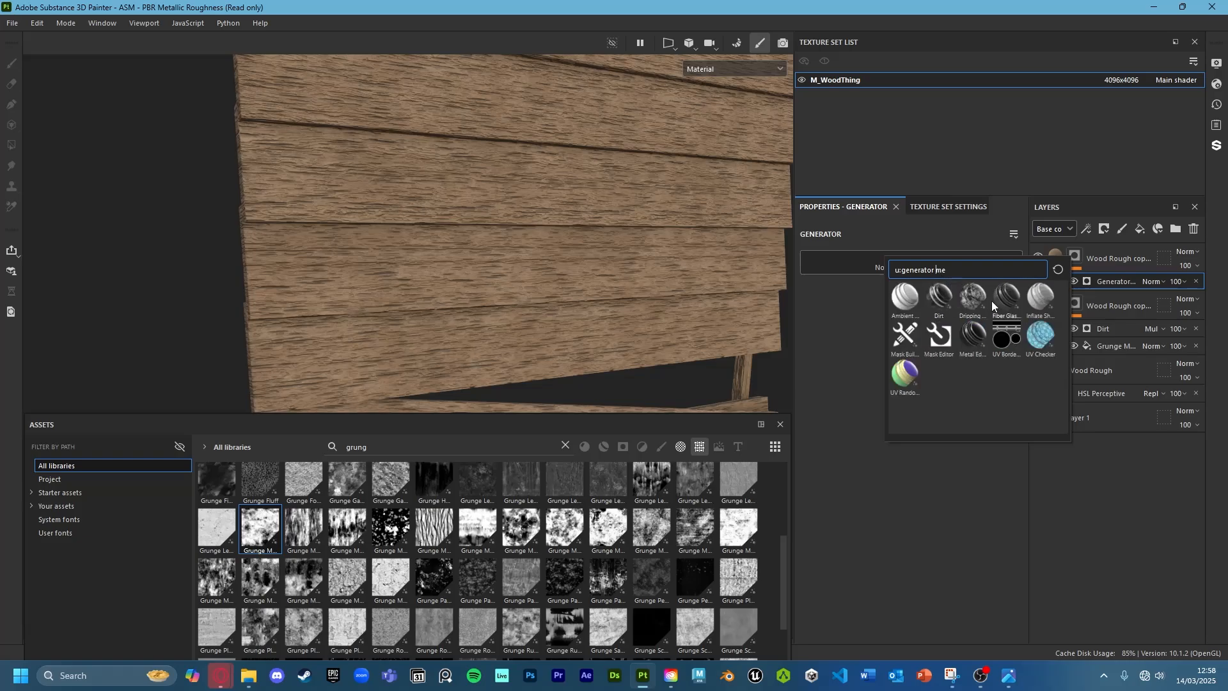
{"action": "left_click", "coordinate": [970, 340]}
Display the edge wear mask in the viewport and set the Metal Edge Wear generator's Wear Level to 0.81
{"action": "left_click_drag", "start_coordinate": [658, 306], "coordinate": [589, 265], "text": "alt"}
{"action": "left_click", "coordinate": [729, 69]}
{"action": "left_click", "coordinate": [658, 236]}
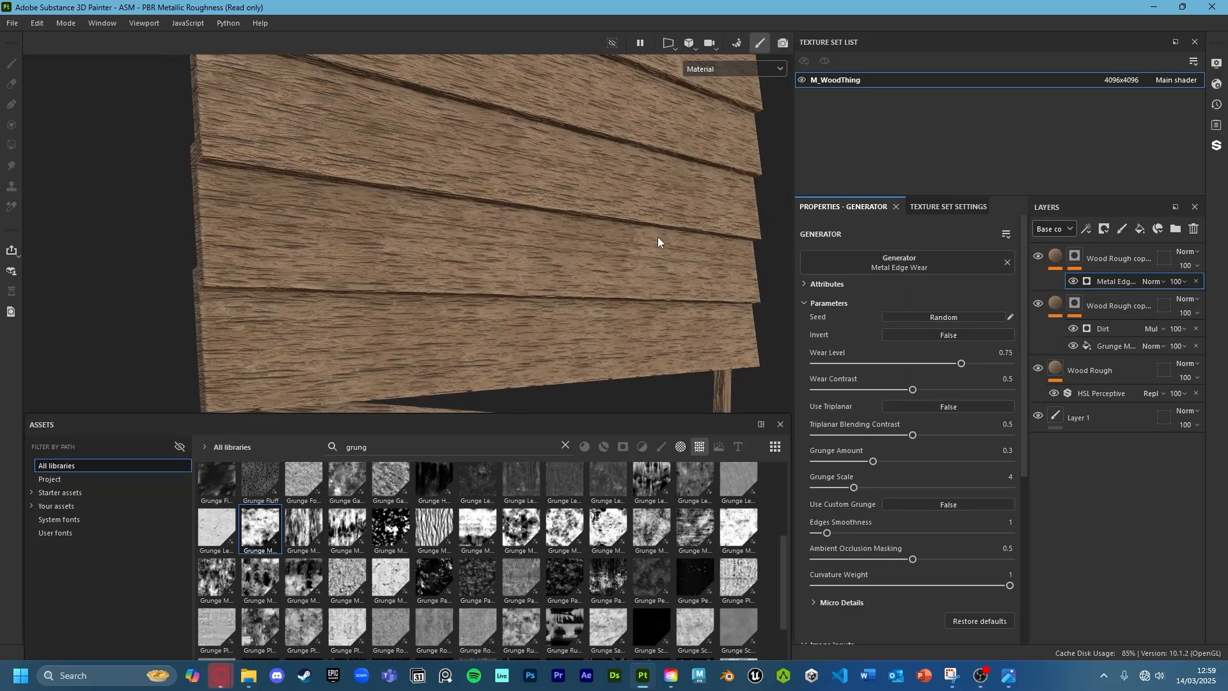
{"action": "left_click", "coordinate": [734, 74]}
{"action": "left_click", "coordinate": [724, 190]}
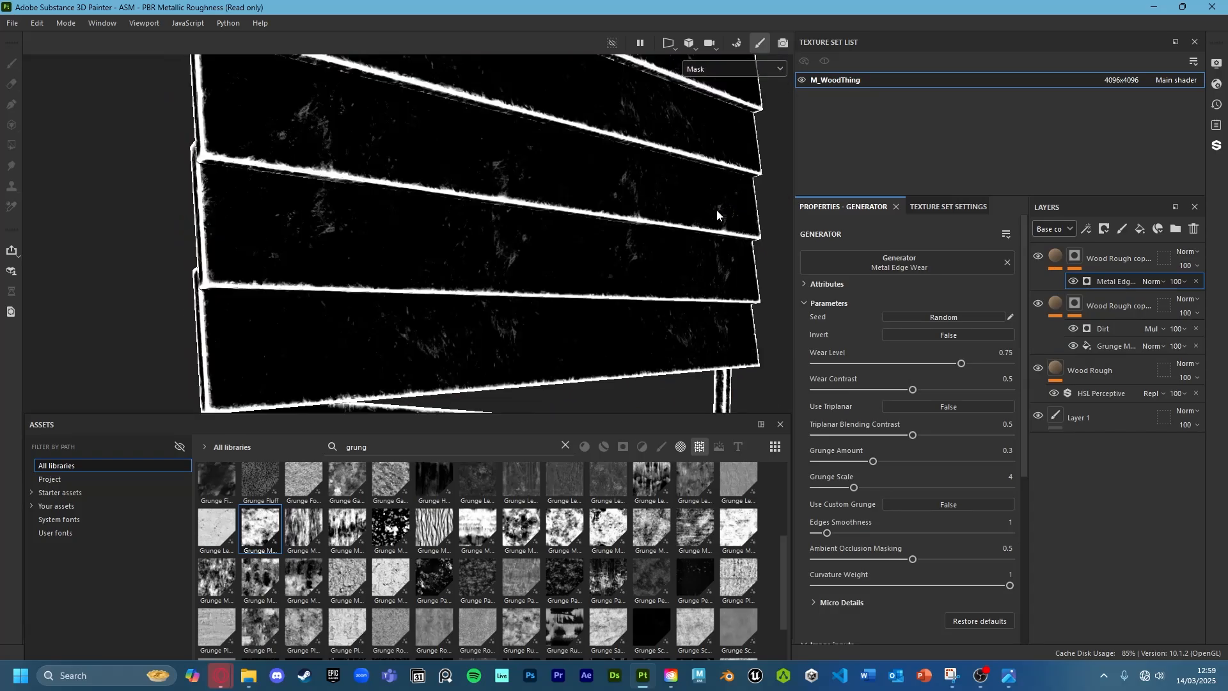
{"action": "left_click_drag", "start_coordinate": [716, 210], "coordinate": [642, 277], "text": "alt"}
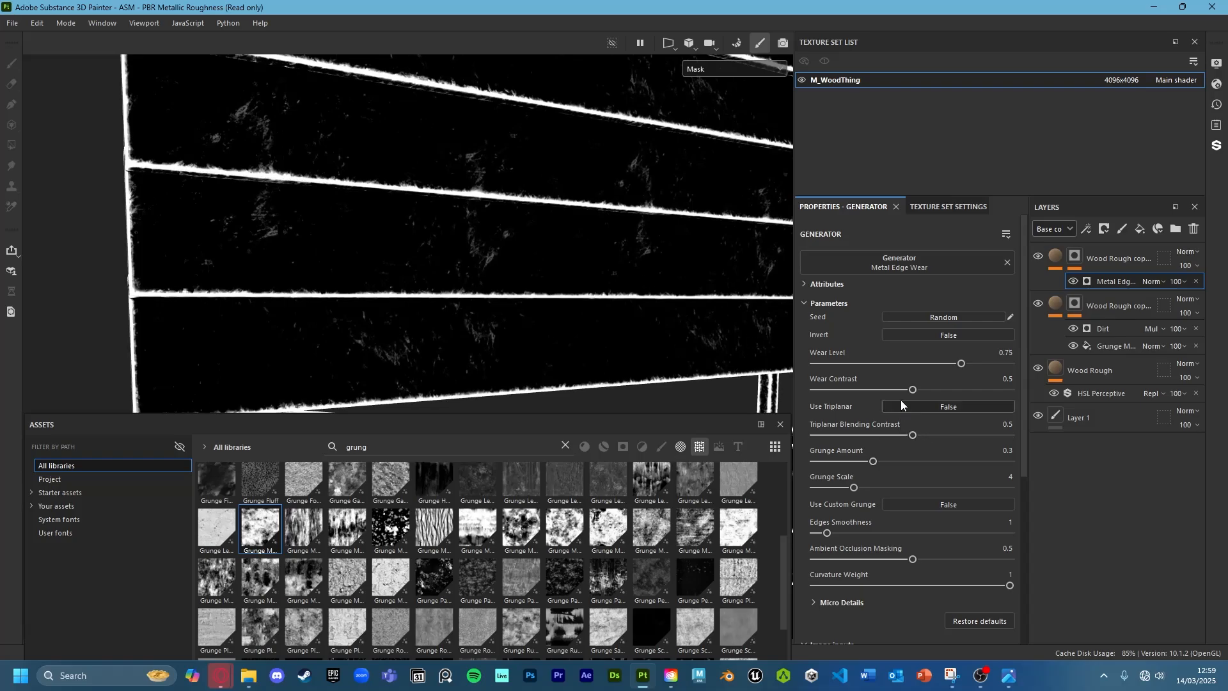
{"action": "left_click_drag", "start_coordinate": [961, 363], "coordinate": [976, 363]}
{"action": "left_click_drag", "start_coordinate": [972, 364], "coordinate": [972, 364]}
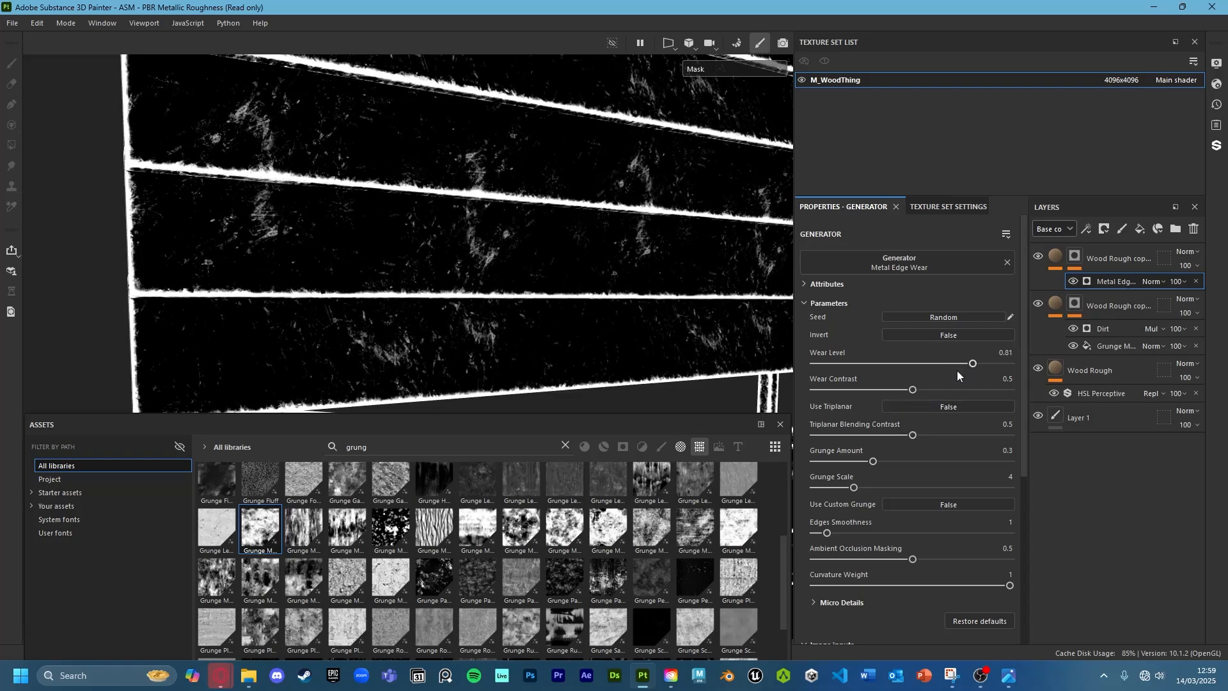
Set the Metal Edge Wear generator's Grunge Amount to 0.2 and add a fill with Grunge Map 013 above it in the mask
{"action": "mouse_move", "coordinate": [872, 462]}
{"action": "left_mouse_down"}
{"action": "mouse_move", "coordinate": [843, 462]}
{"action": "mouse_move", "coordinate": [854, 461]}
{"action": "left_mouse_up"}
{"action": "left_click_drag", "start_coordinate": [672, 346], "coordinate": [588, 309], "text": "alt"}
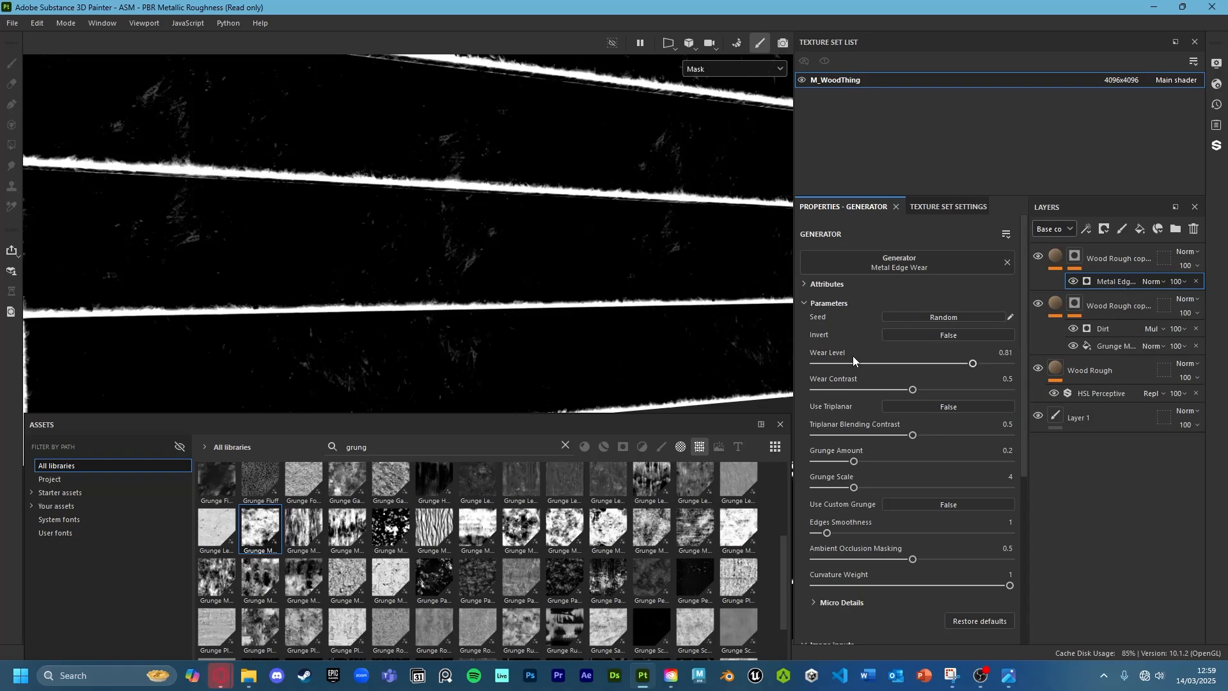
{"action": "left_click", "coordinate": [1080, 255]}
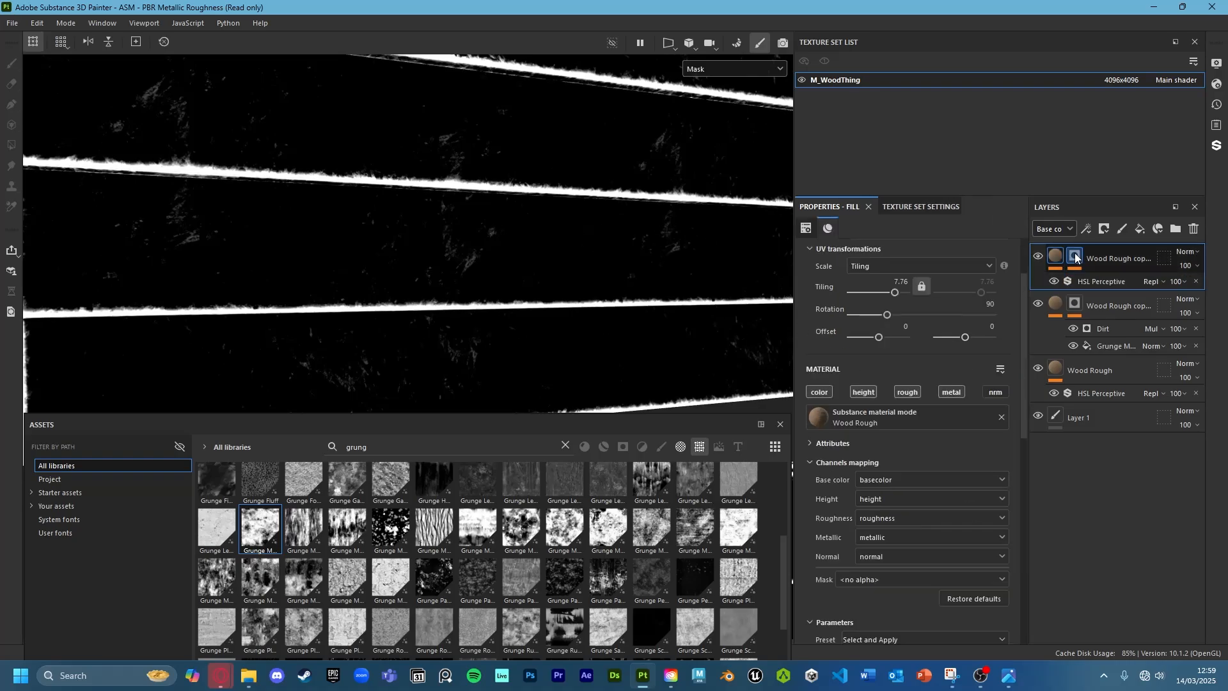
{"action": "right_click", "coordinate": [1080, 256]}
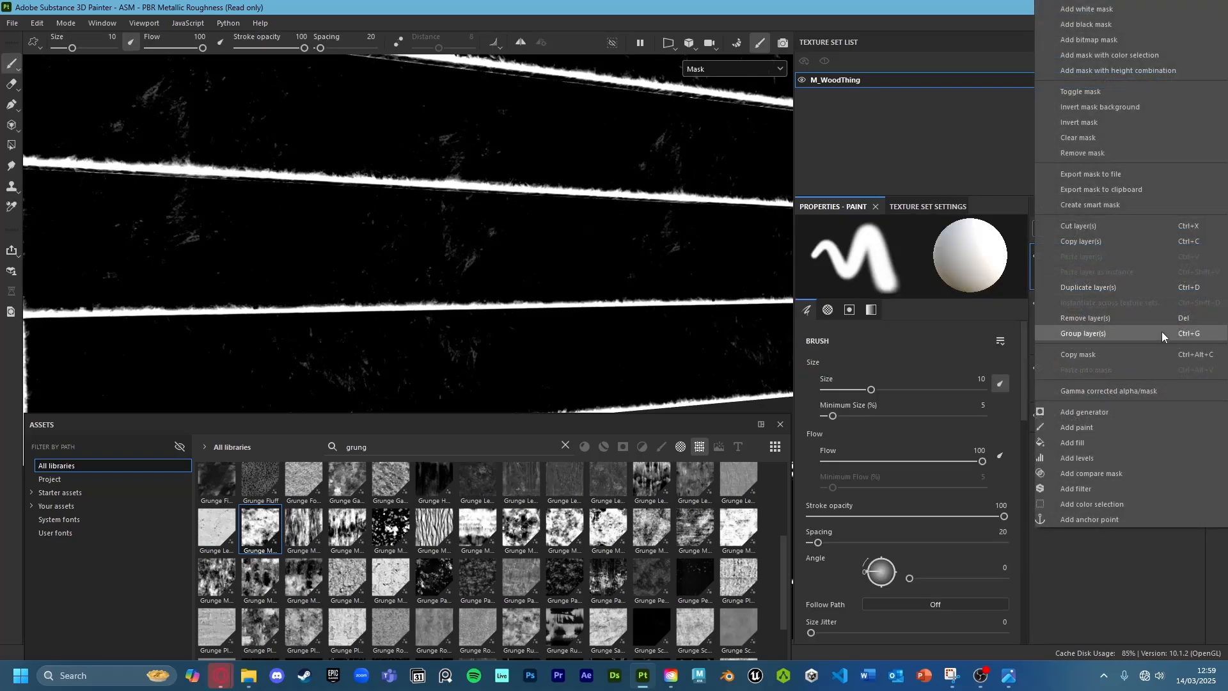
{"action": "left_click", "coordinate": [1092, 440]}
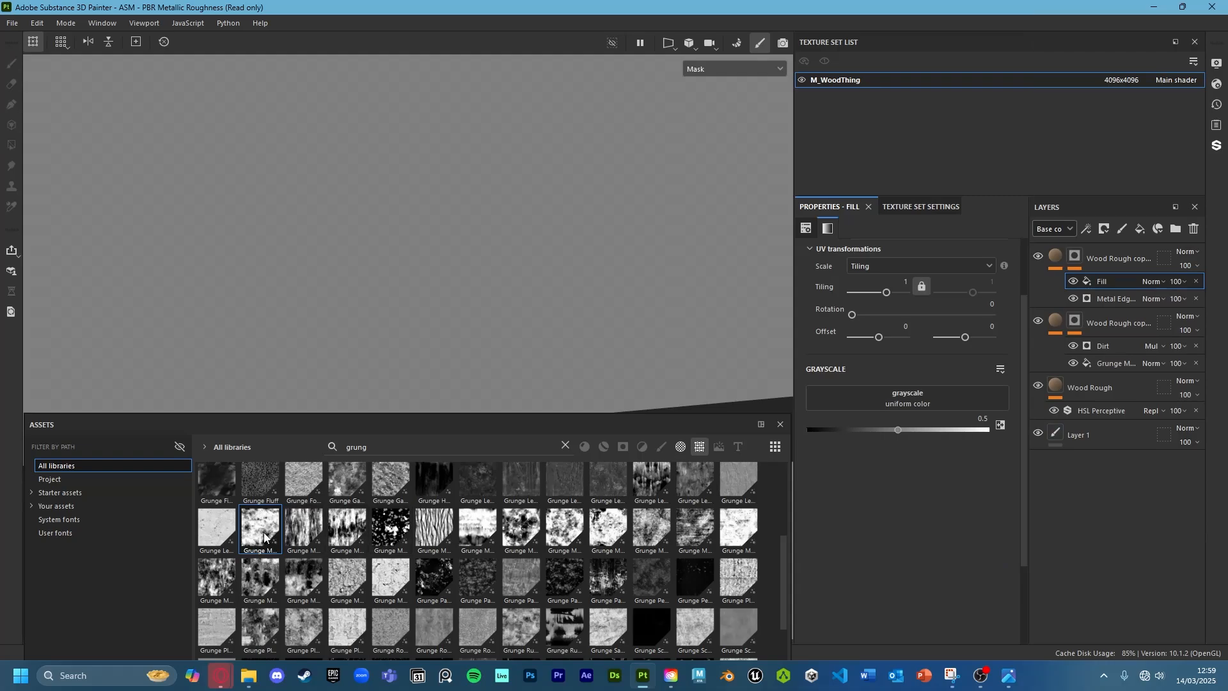
{"action": "left_click_drag", "start_coordinate": [226, 593], "coordinate": [903, 395]}
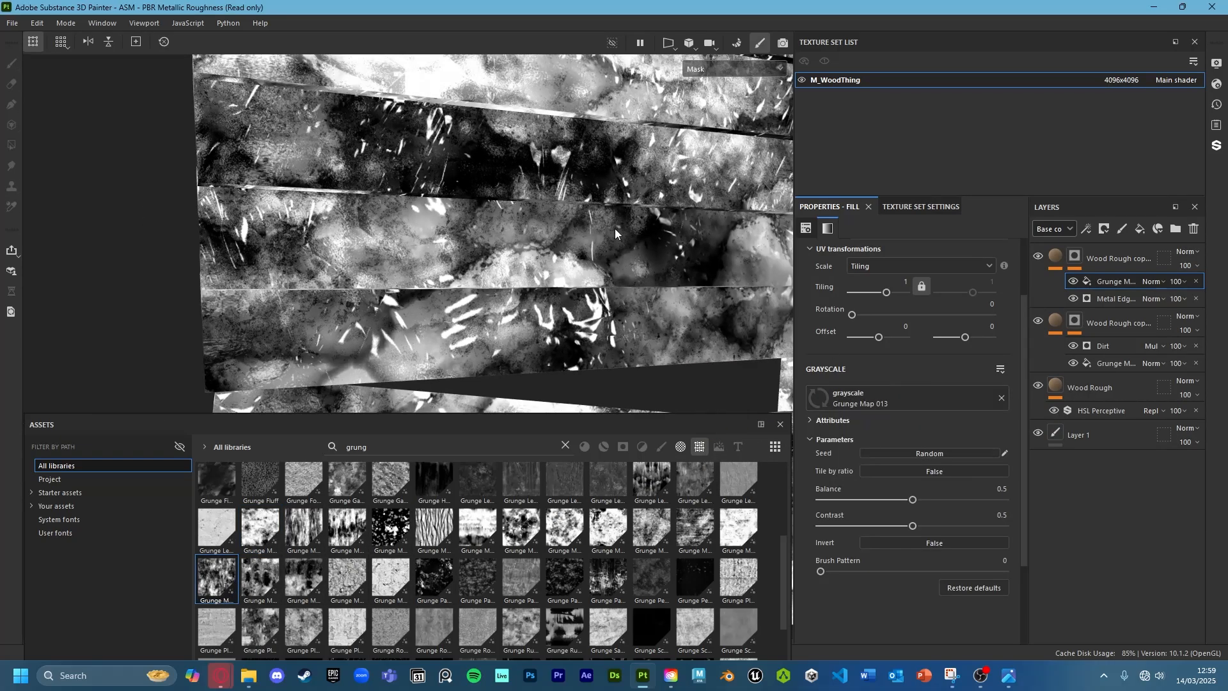
Try the Divide blend mode on the Grunge Map 013 fill, set its tiling to 9.31, and switch its blending to Multiply
{"action": "left_click", "coordinate": [1161, 281]}
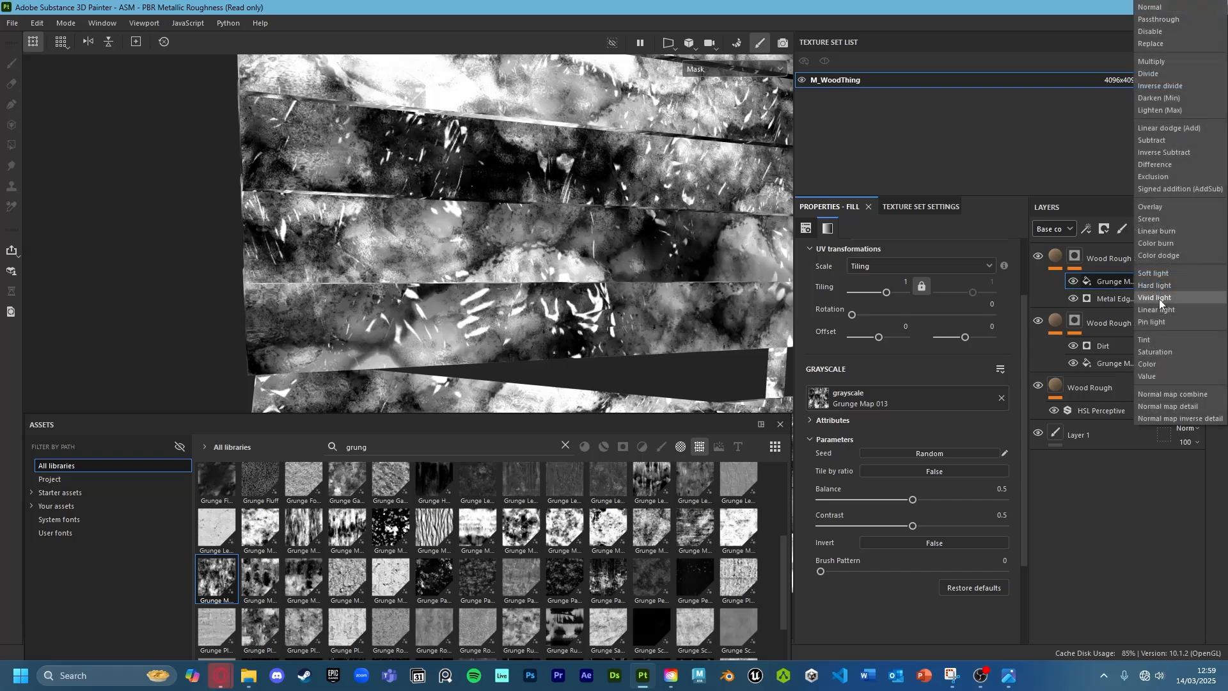
{"action": "left_click", "coordinate": [1164, 68]}
{"action": "scroll", "coordinate": [622, 254], "scroll_direction": "up", "scroll_amount": 3}
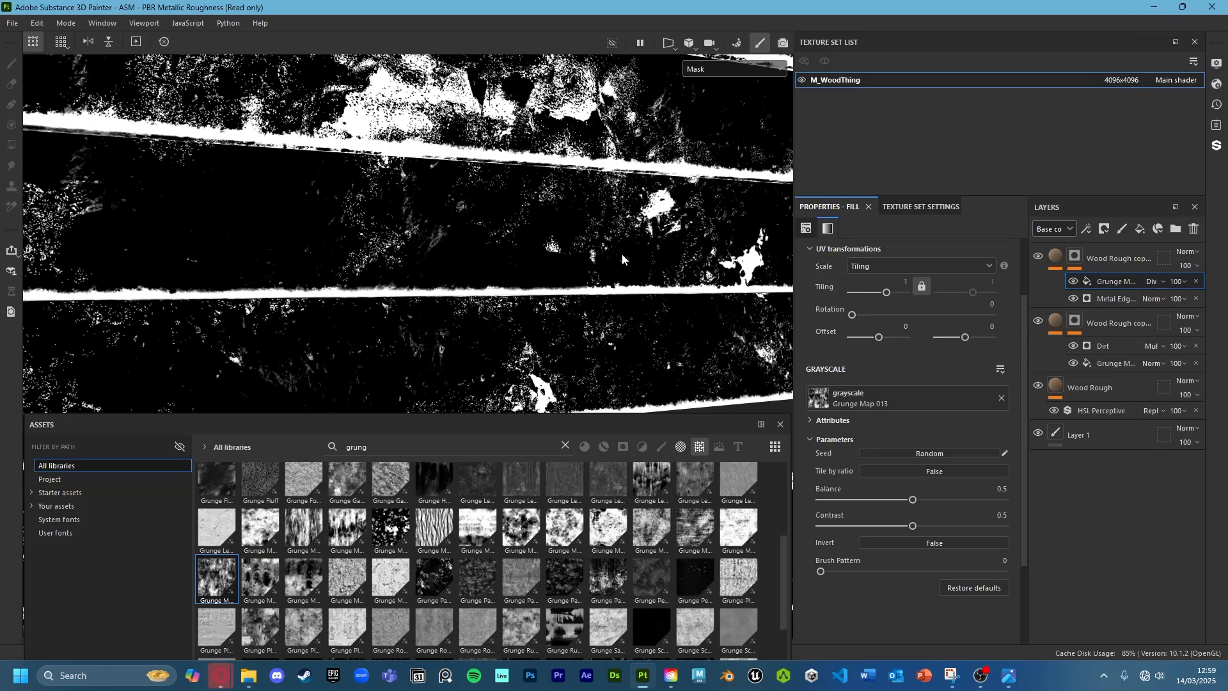
{"action": "scroll", "coordinate": [892, 373], "scroll_direction": "up", "scroll_amount": 2}
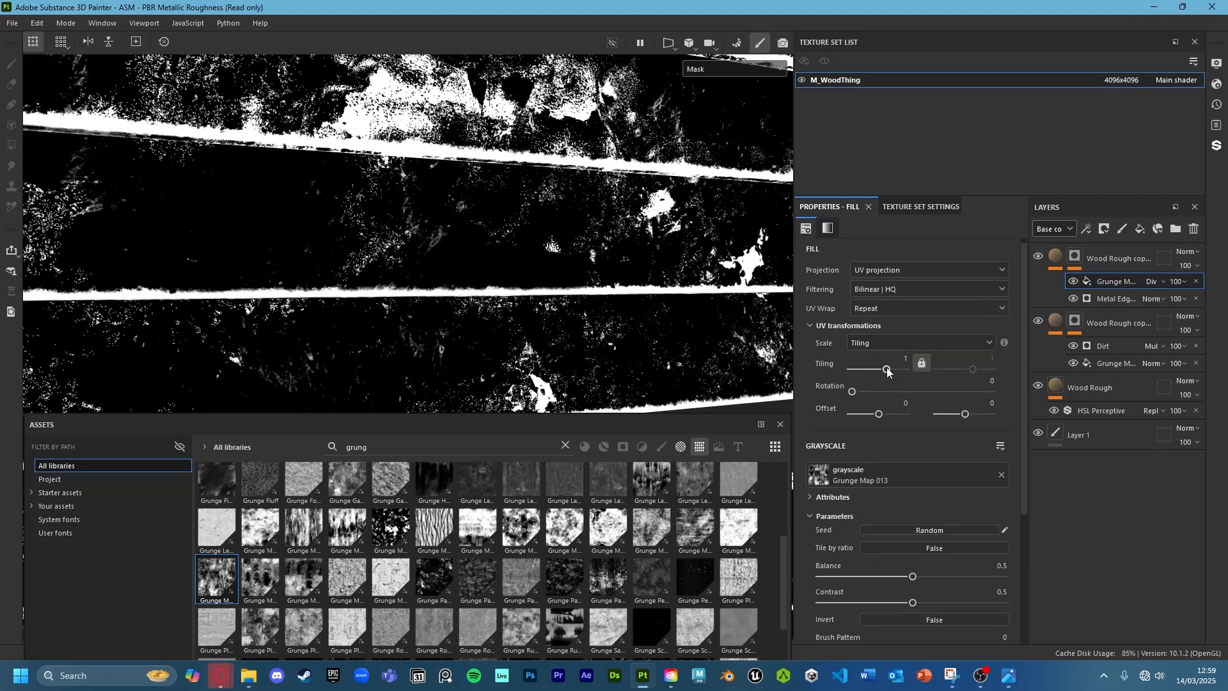
{"action": "left_click_drag", "start_coordinate": [891, 373], "coordinate": [896, 371]}
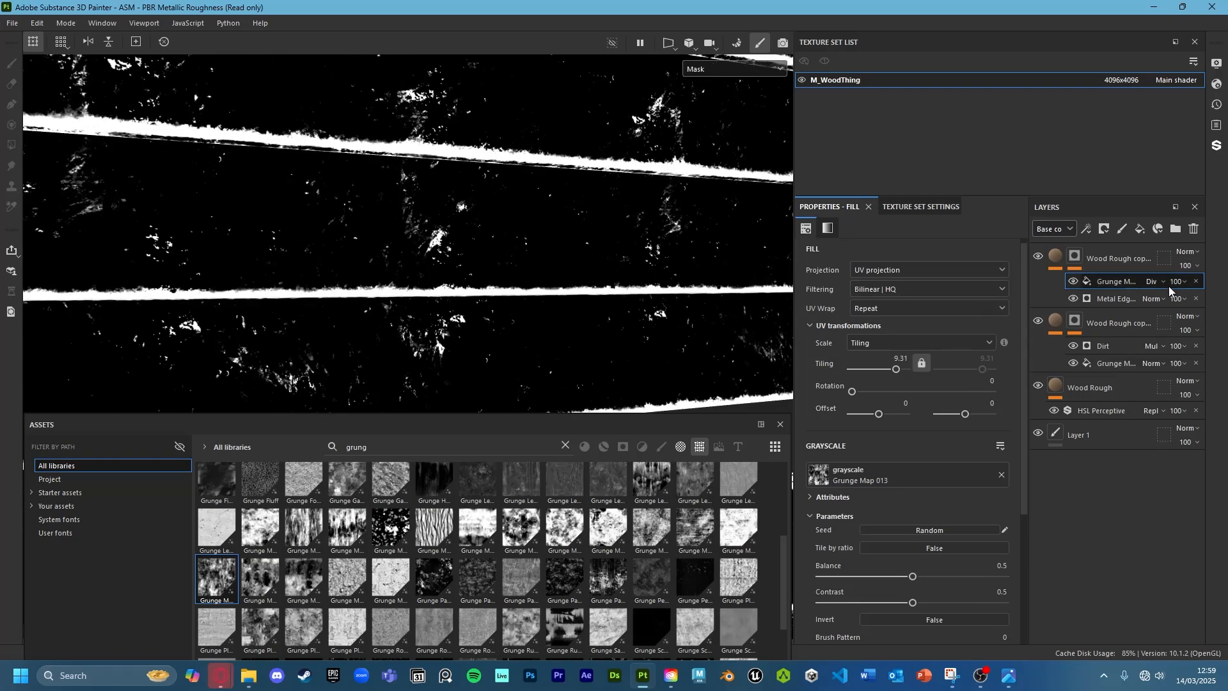
{"action": "left_click", "coordinate": [1160, 281]}
{"action": "left_click", "coordinate": [1162, 64]}
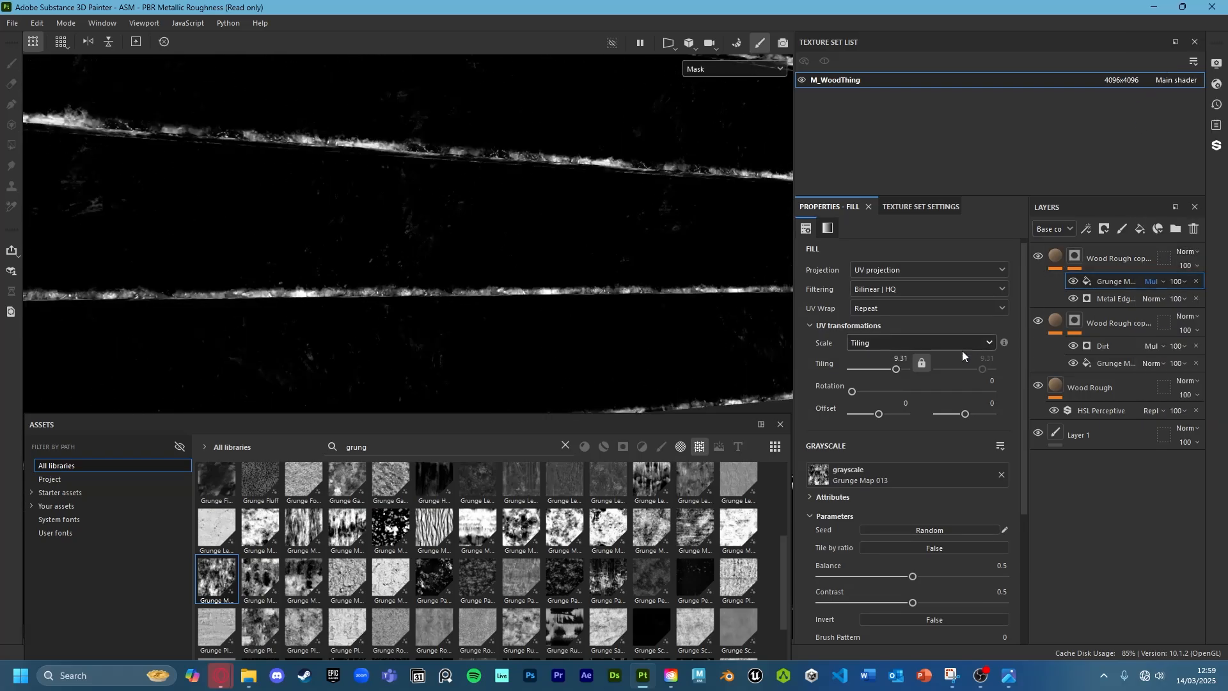
Toggle the grunge fill's visibility to compare its effect on the edge wear mask and return to the Material view
{"action": "left_click", "coordinate": [1073, 282]}
{"action": "left_click", "coordinate": [1073, 281]}
{"action": "left_click", "coordinate": [1074, 281]}
{"action": "left_click", "coordinate": [1073, 282]}
{"action": "left_click", "coordinate": [1074, 281]}
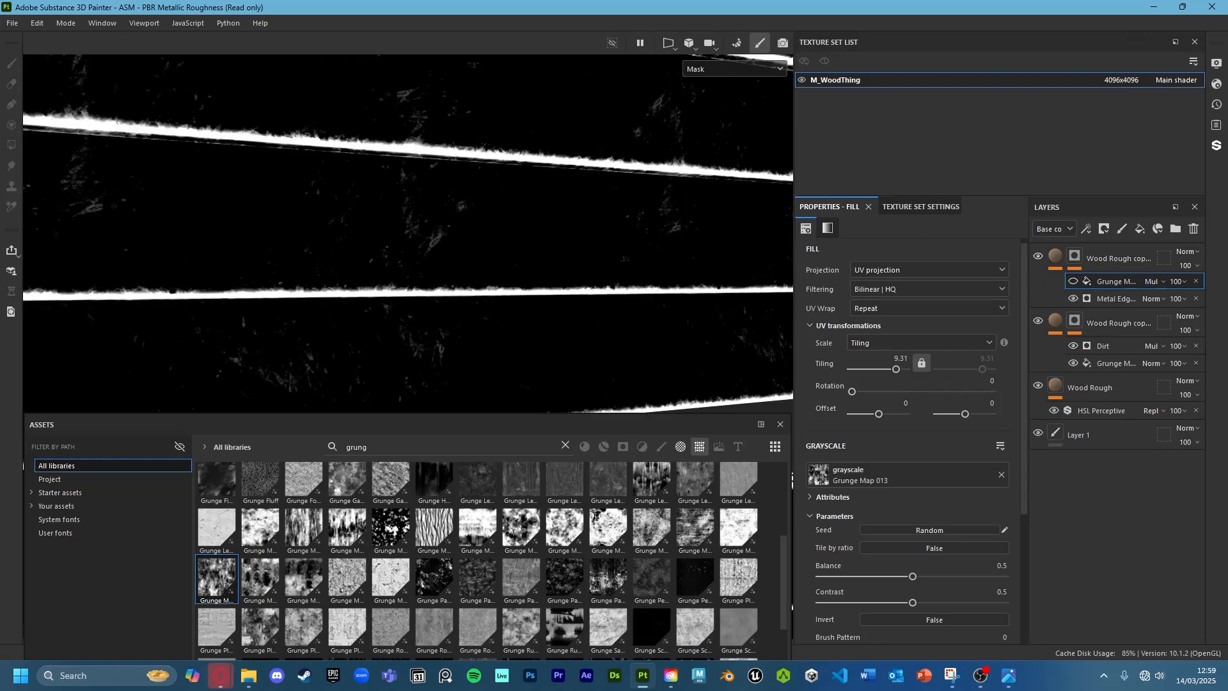
{"action": "left_click", "coordinate": [1074, 282]}
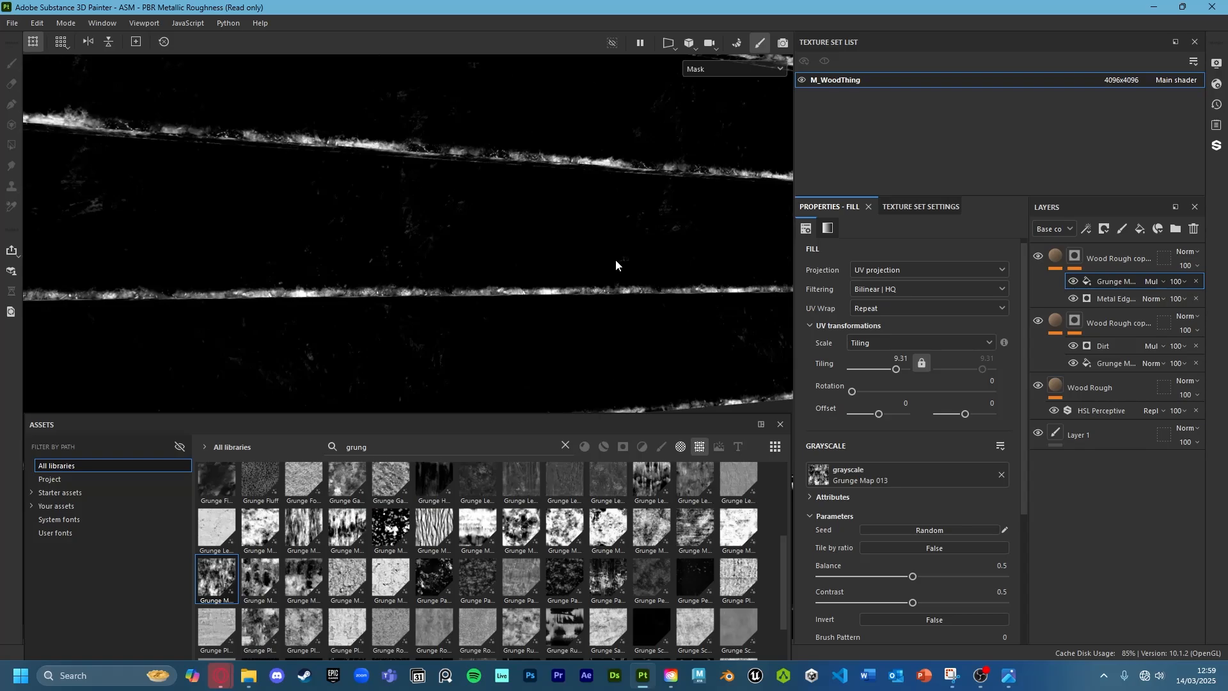
{"action": "key", "text": "m"}
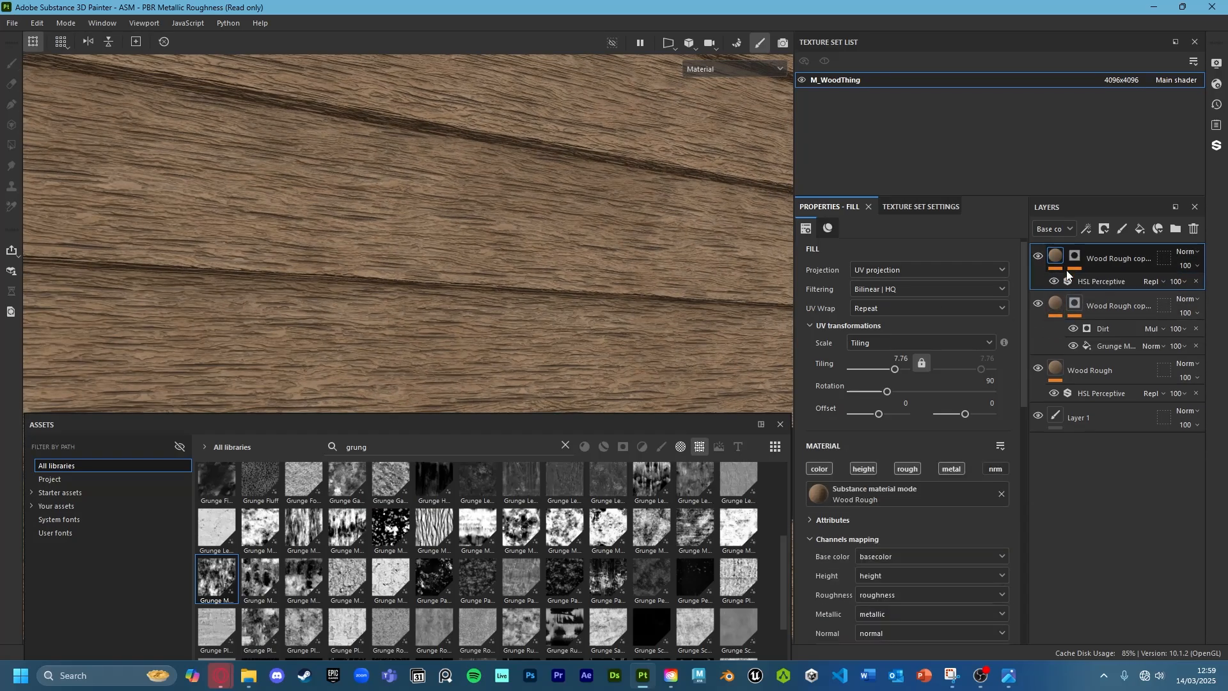
Set the Lightness of the top Wood Rough copy's HSL Perceptive filter to 0.495
{"action": "left_click", "coordinate": [1056, 257]}
{"action": "left_click", "coordinate": [1098, 285]}
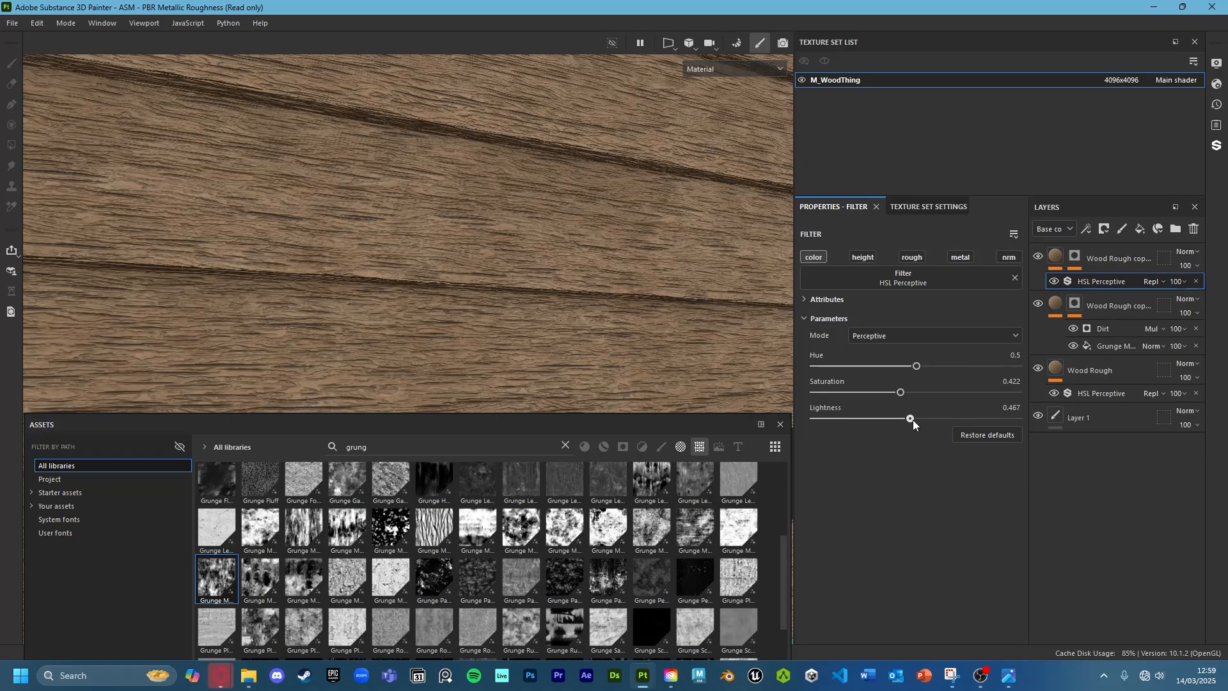
{"action": "left_click_drag", "start_coordinate": [912, 419], "coordinate": [915, 419]}
Examine the colour variation and edge wear across the planks from close up and from a distance
{"action": "scroll", "coordinate": [635, 283], "scroll_direction": "down", "scroll_amount": 3}
{"action": "left_click_drag", "start_coordinate": [636, 283], "coordinate": [647, 308], "text": "alt"}
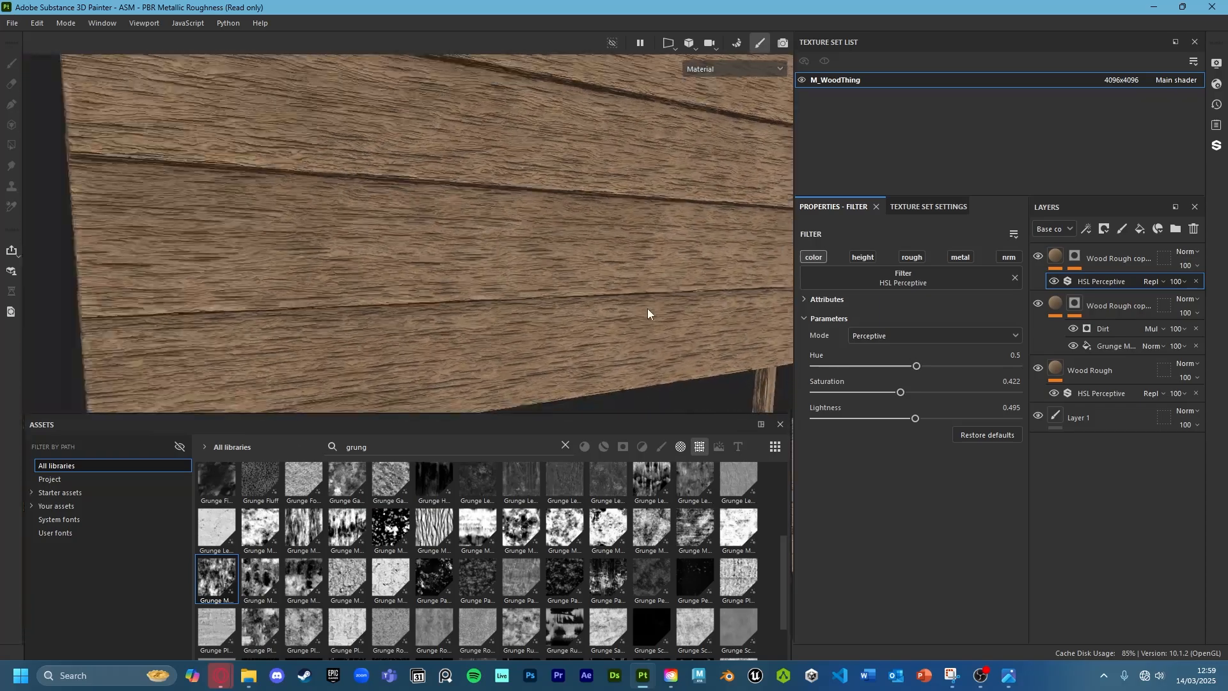
{"action": "scroll", "coordinate": [644, 306], "scroll_direction": "down", "scroll_amount": 4}
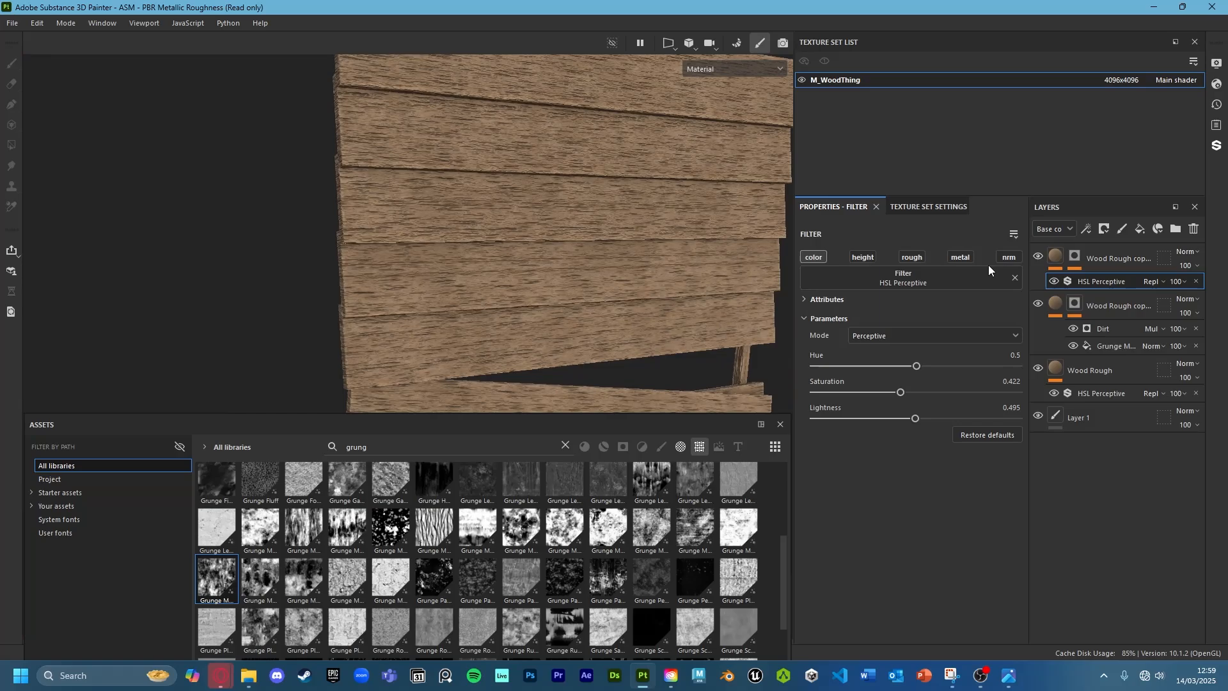
{"action": "scroll", "coordinate": [495, 255], "scroll_direction": "up", "scroll_amount": 5}
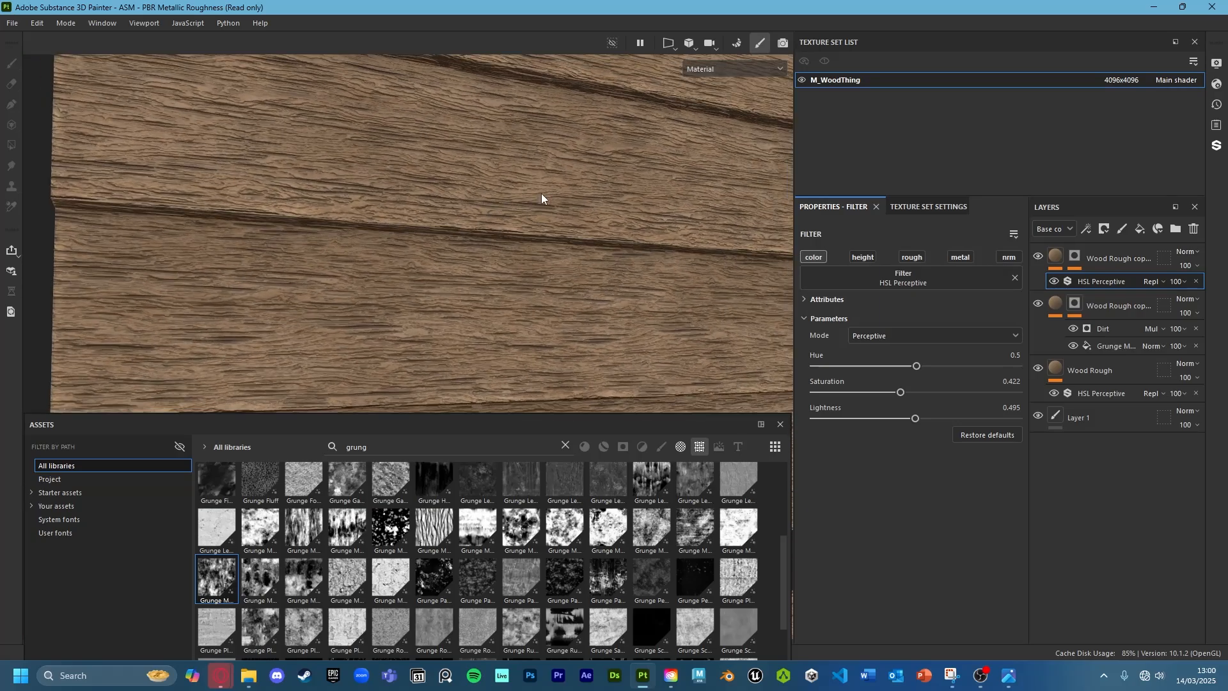
{"action": "scroll", "coordinate": [589, 203], "scroll_direction": "down", "scroll_amount": 2}
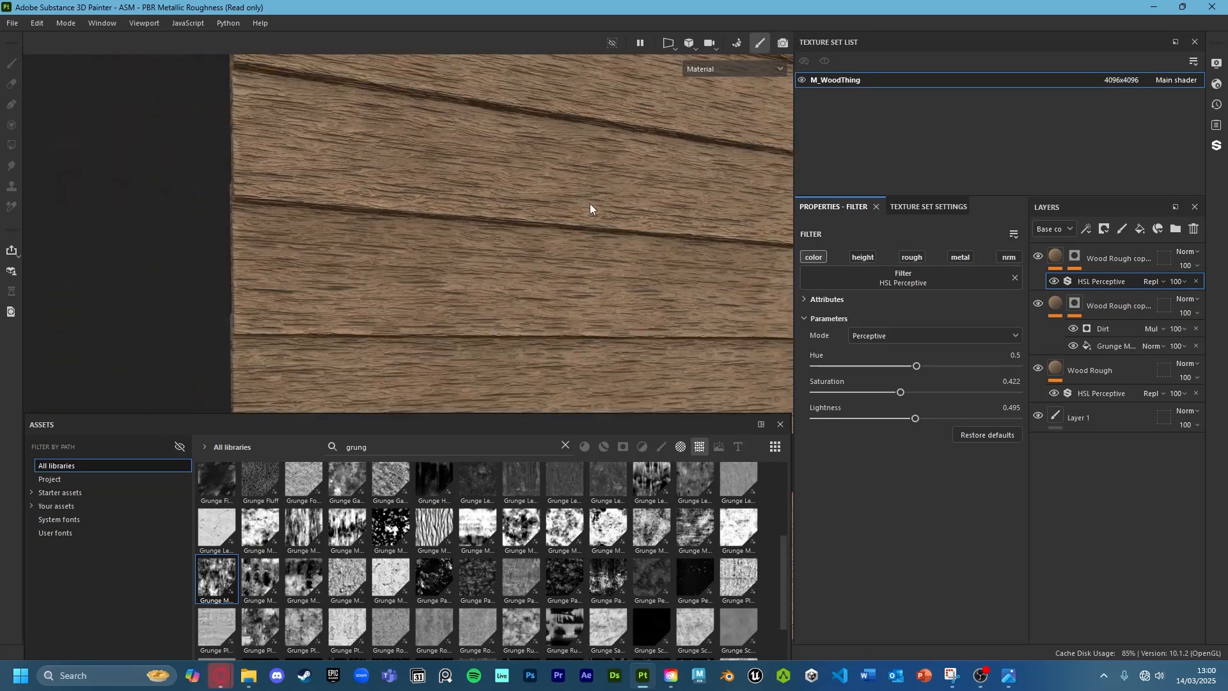
{"action": "scroll", "coordinate": [601, 278], "scroll_direction": "down", "scroll_amount": 4}
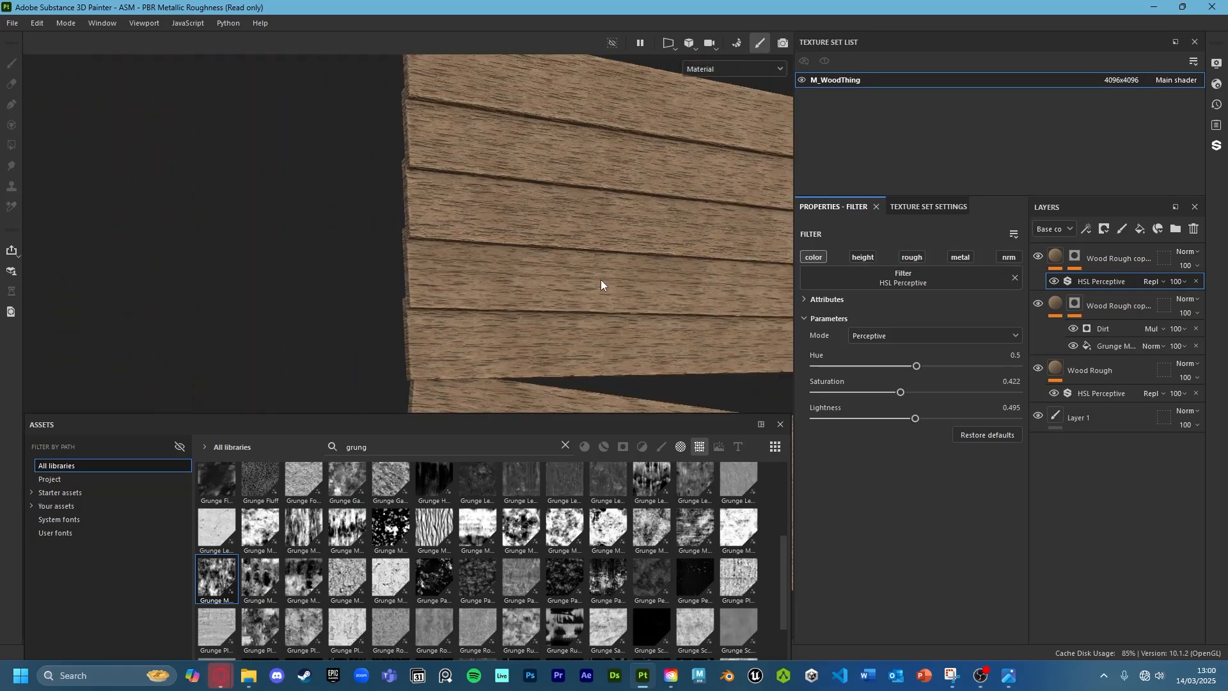
{"action": "left_click_drag", "start_coordinate": [676, 286], "coordinate": [587, 280], "text": "alt"}
{"action": "middle_click_drag", "start_coordinate": [586, 280], "coordinate": [454, 256], "text": "alt"}
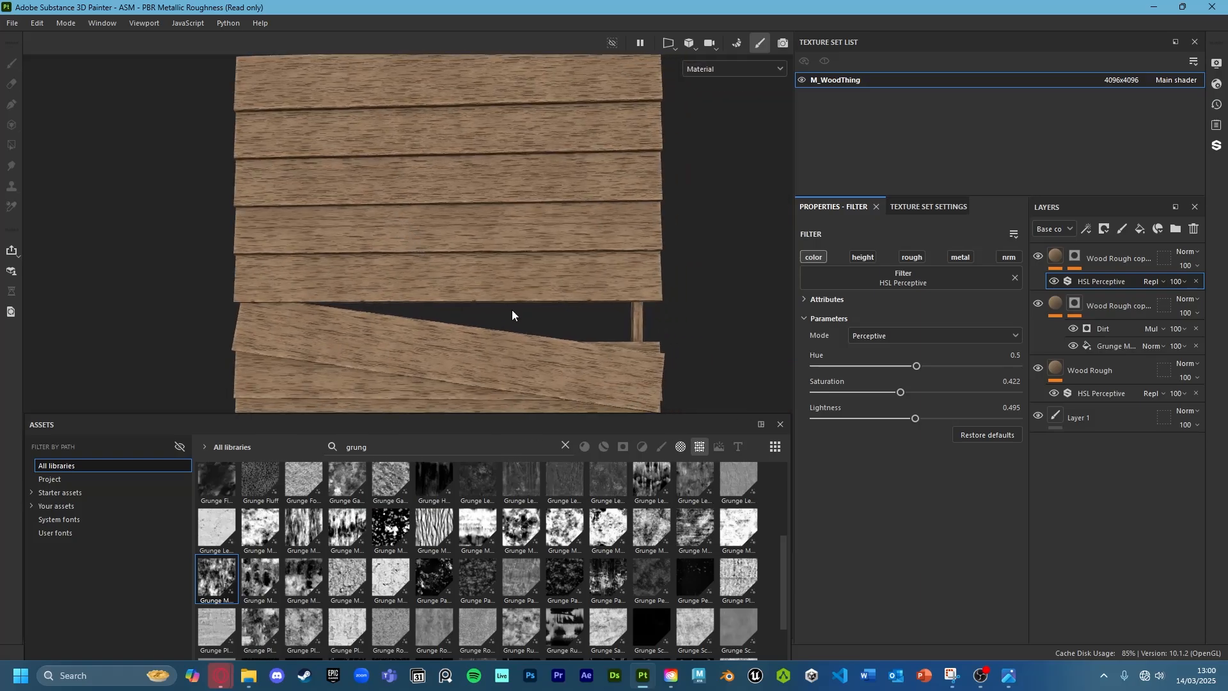
{"action": "left_click_drag", "start_coordinate": [511, 309], "coordinate": [534, 307], "text": "alt"}
{"action": "scroll", "coordinate": [540, 321], "scroll_direction": "down", "scroll_amount": 1}
{"action": "middle_click_drag", "start_coordinate": [540, 321], "coordinate": [616, 266], "text": "alt"}
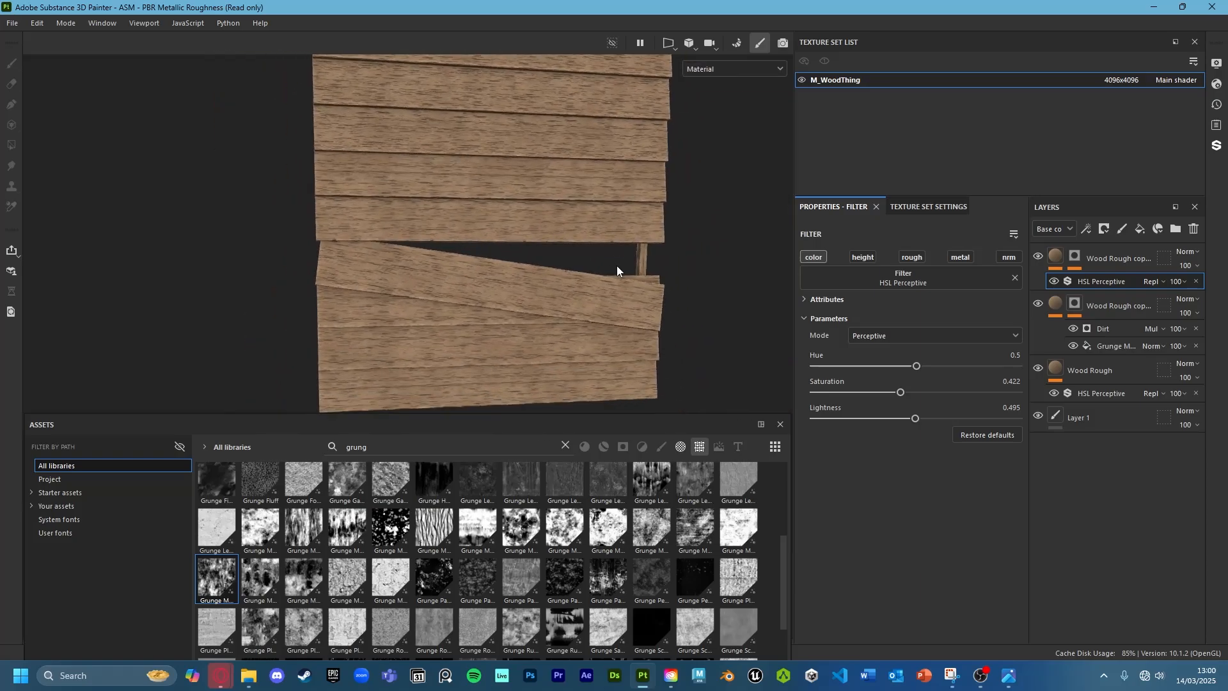
Switch to the browser to review the Lucidspark texturing flowchart and the IMG_4346.HEIC reference photo, and return to Substance Painter
{"action": "mouse_move", "coordinate": [222, 678]}
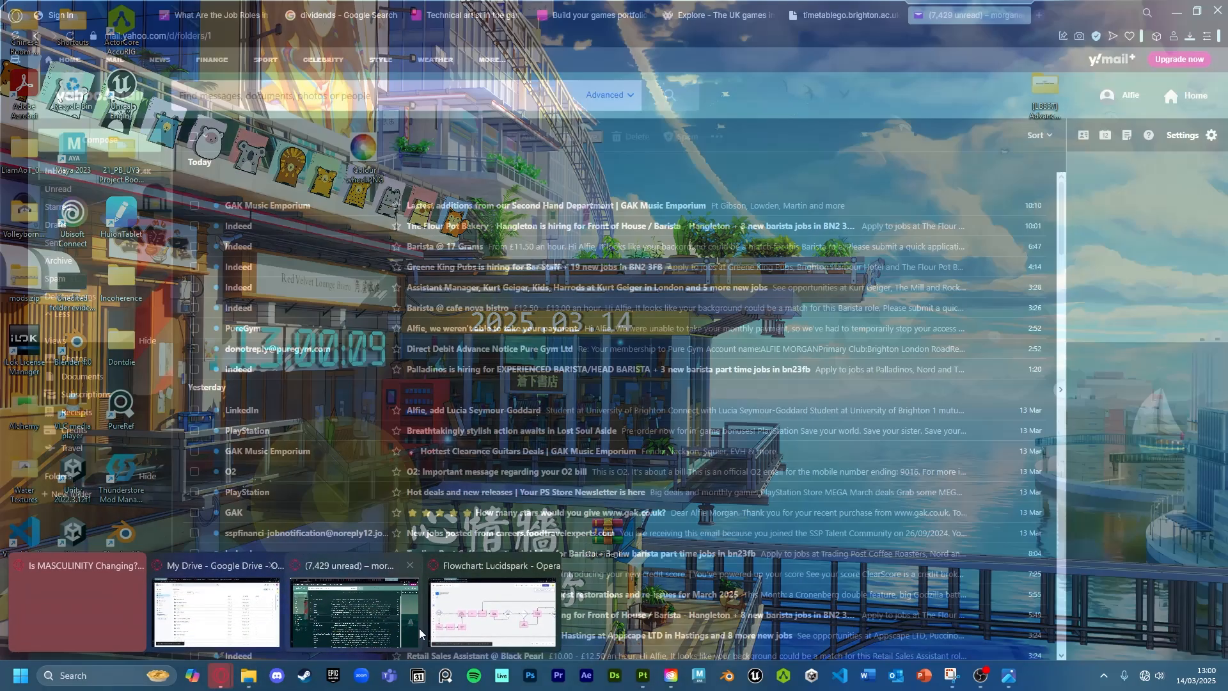
{"action": "left_click", "coordinate": [476, 628]}
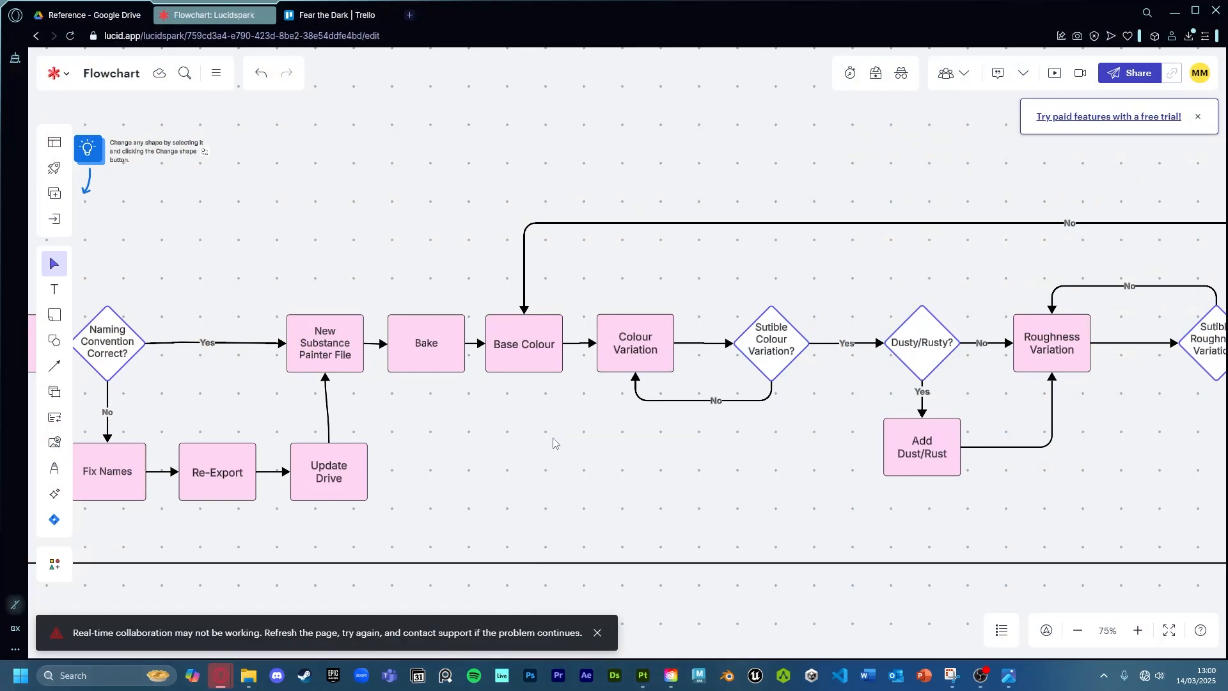
{"action": "scroll", "coordinate": [608, 454], "scroll_direction": "right", "scroll_amount": 3}
{"action": "left_click", "coordinate": [670, 355]}
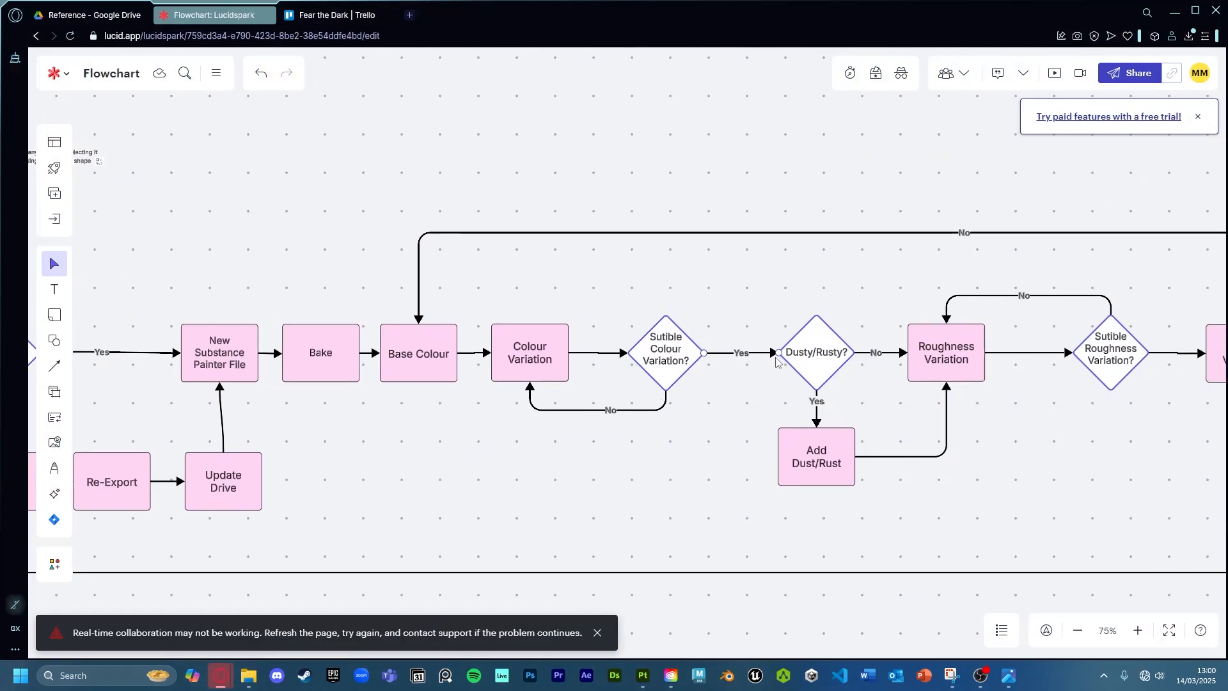
{"action": "scroll", "coordinate": [833, 327], "scroll_direction": "up", "scroll_amount": 3, "text": "ctrl"}
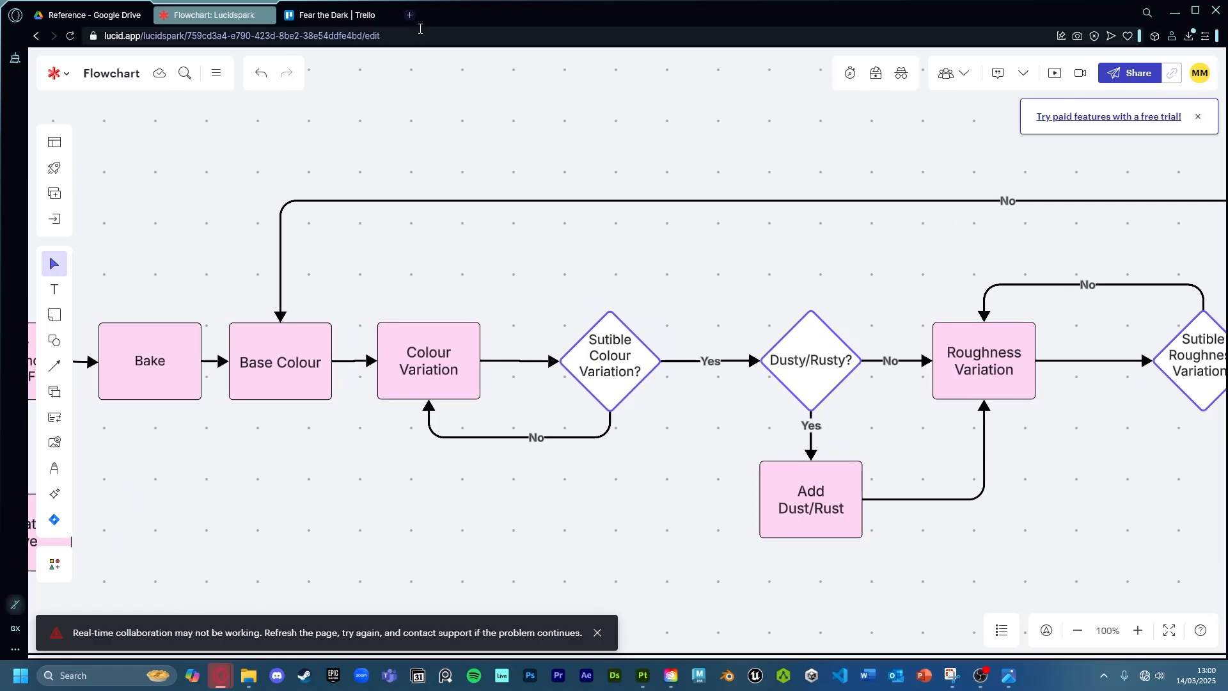
{"action": "left_click", "coordinate": [89, 15]}
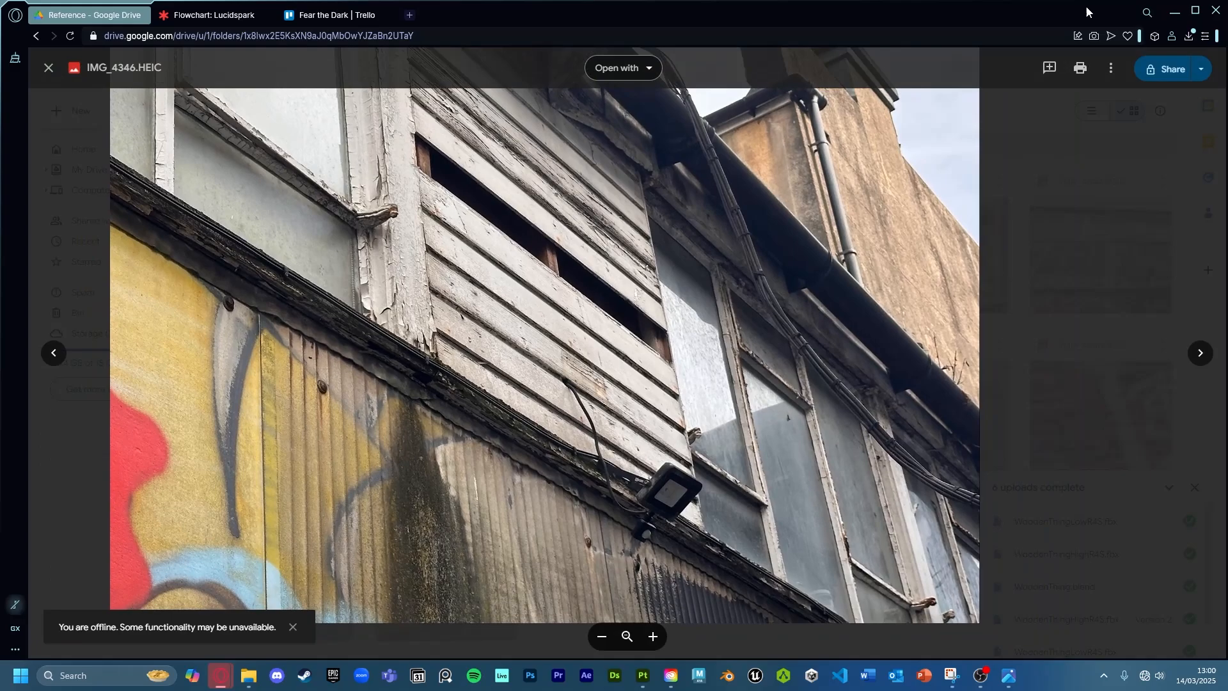
{"action": "key", "text": "alt+Tab"}
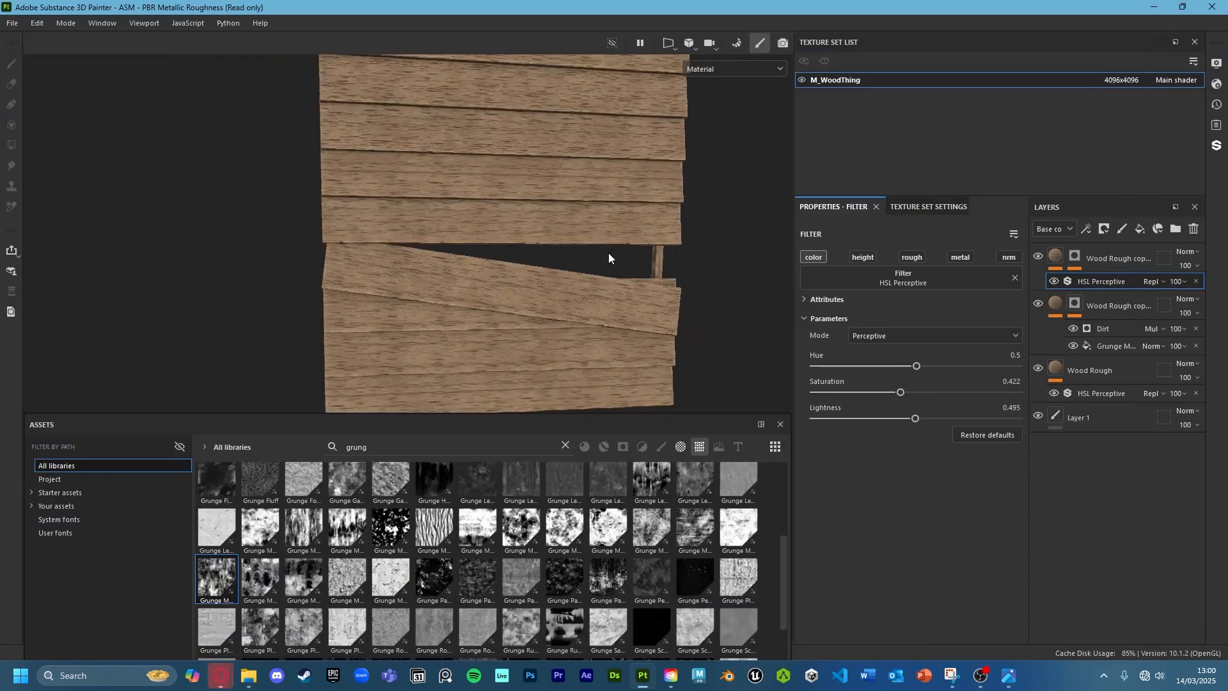
Add a fill layer above the top Wood Rough copy with base colour 262626 and roughness 0.4035
{"action": "left_click_drag", "start_coordinate": [608, 252], "coordinate": [659, 268], "text": "alt"}
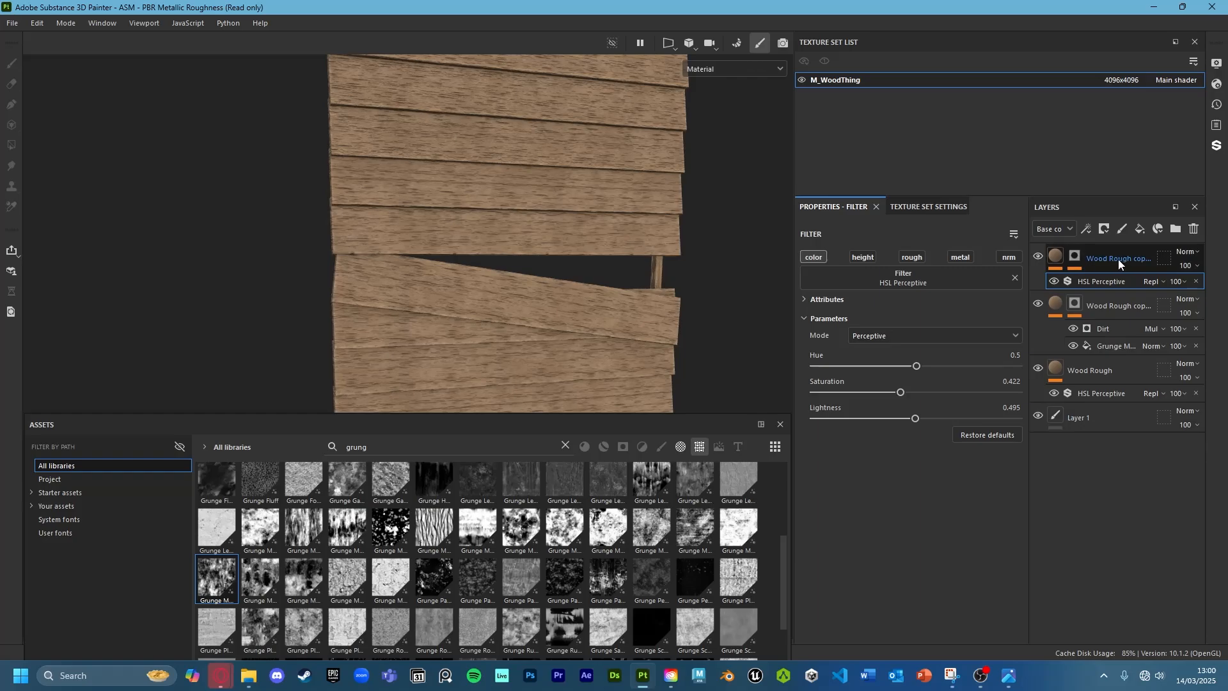
{"action": "left_click", "coordinate": [1140, 229]}
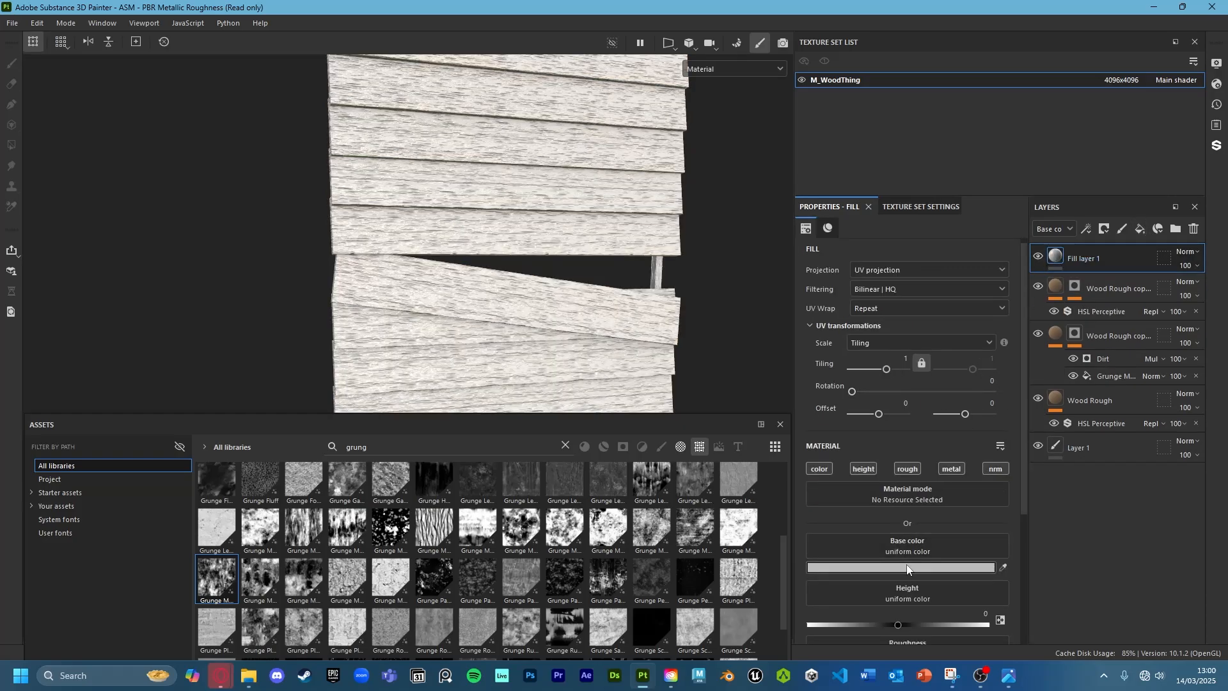
{"action": "left_click", "coordinate": [901, 567]}
{"action": "mouse_move", "coordinate": [919, 521]}
{"action": "left_mouse_down"}
{"action": "mouse_move", "coordinate": [895, 551]}
{"action": "mouse_move", "coordinate": [919, 556]}
{"action": "mouse_move", "coordinate": [908, 569]}
{"action": "left_mouse_up"}
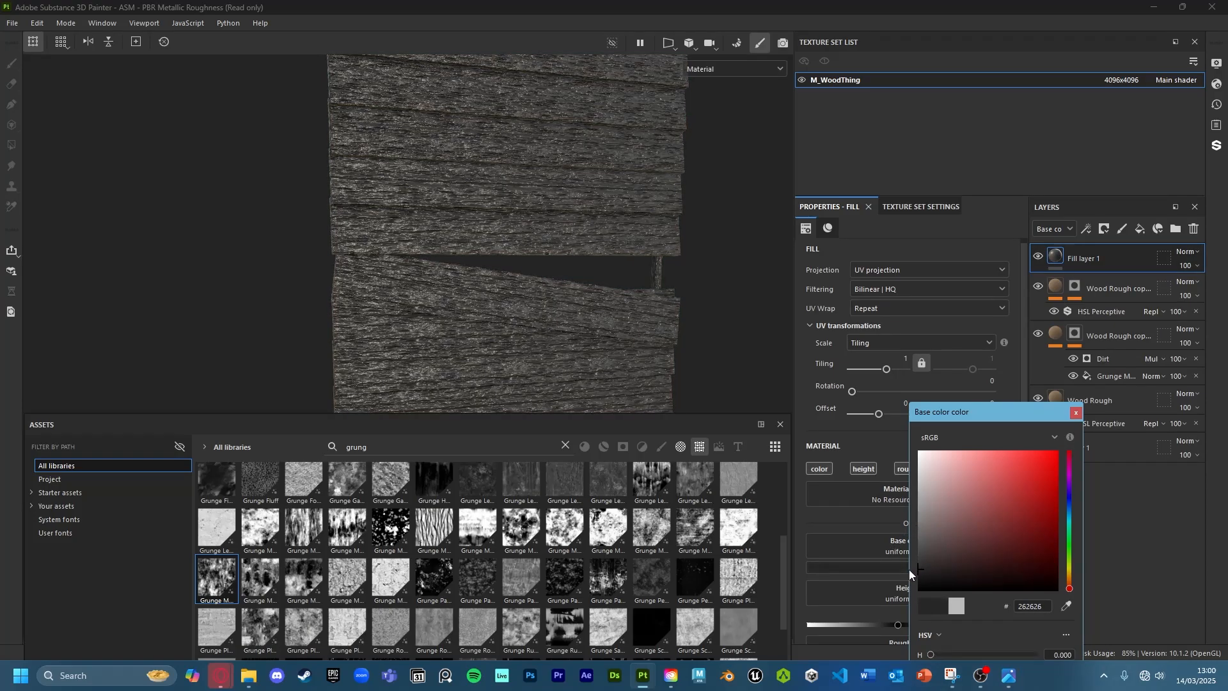
{"action": "left_click", "coordinate": [1076, 413]}
{"action": "scroll", "coordinate": [921, 550], "scroll_direction": "down", "scroll_amount": 3}
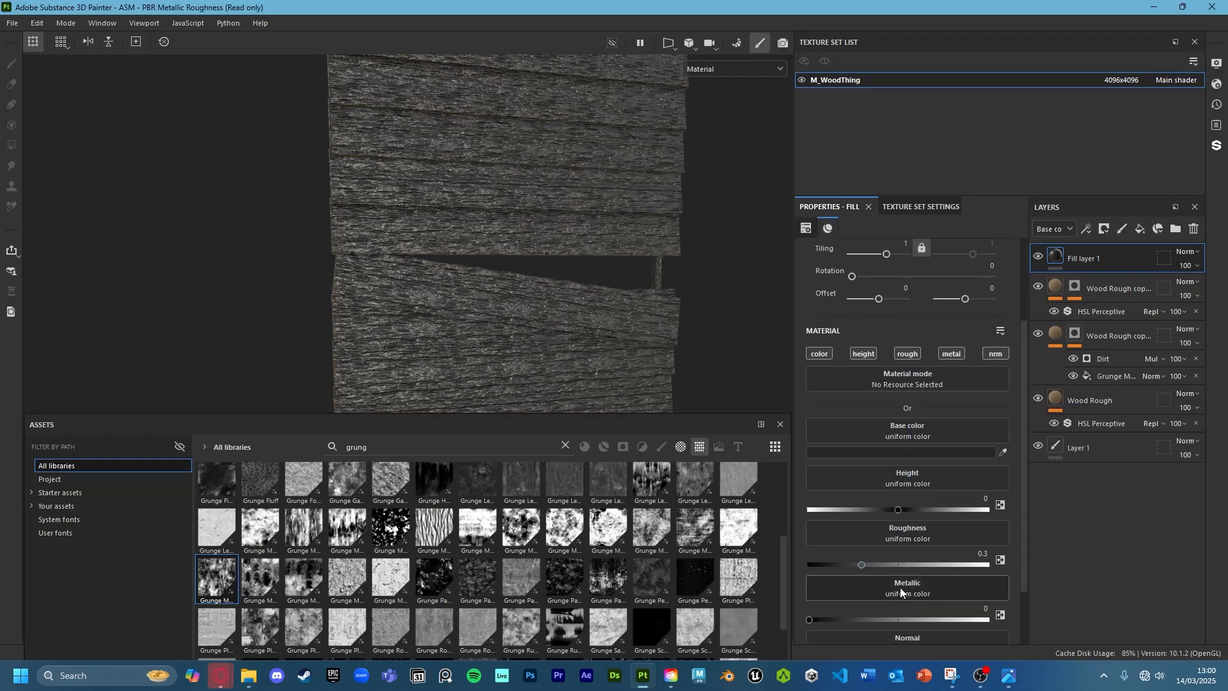
{"action": "left_click_drag", "start_coordinate": [888, 563], "coordinate": [880, 563]}
{"action": "left_click_drag", "start_coordinate": [613, 284], "coordinate": [759, 288], "text": "alt"}
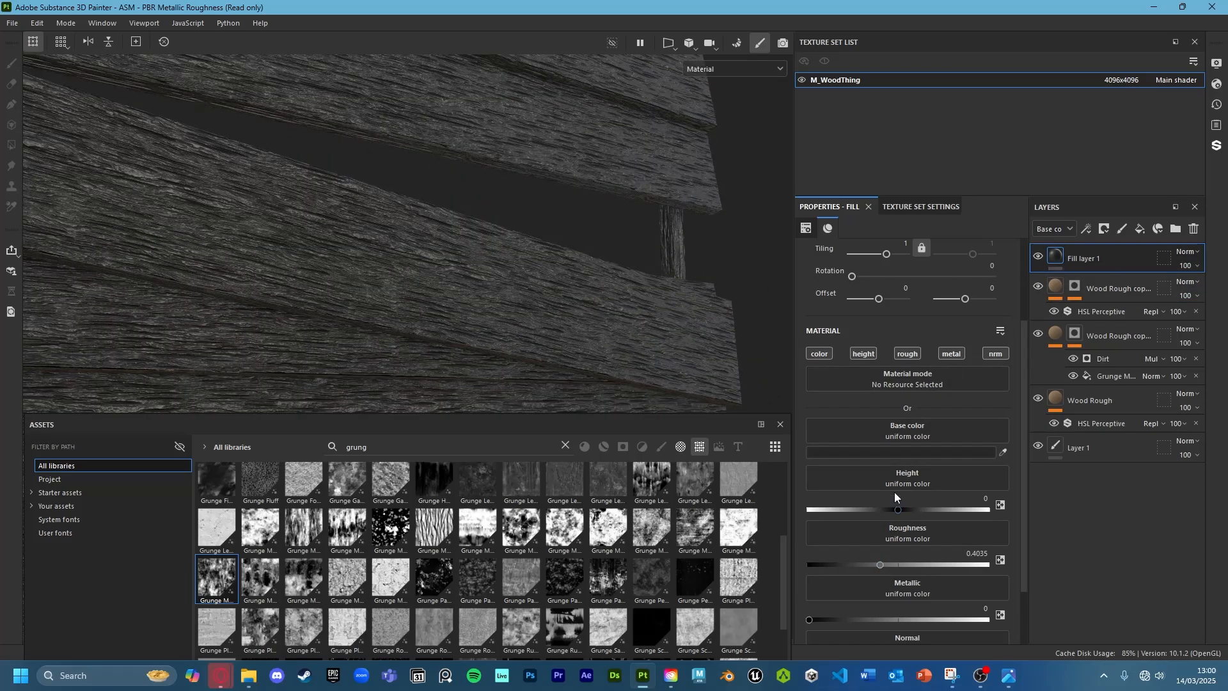
Lighten the new fill layer's base colour to 2D2D2D
{"action": "left_click", "coordinate": [915, 452]}
{"action": "left_click_drag", "start_coordinate": [922, 544], "coordinate": [911, 563]}
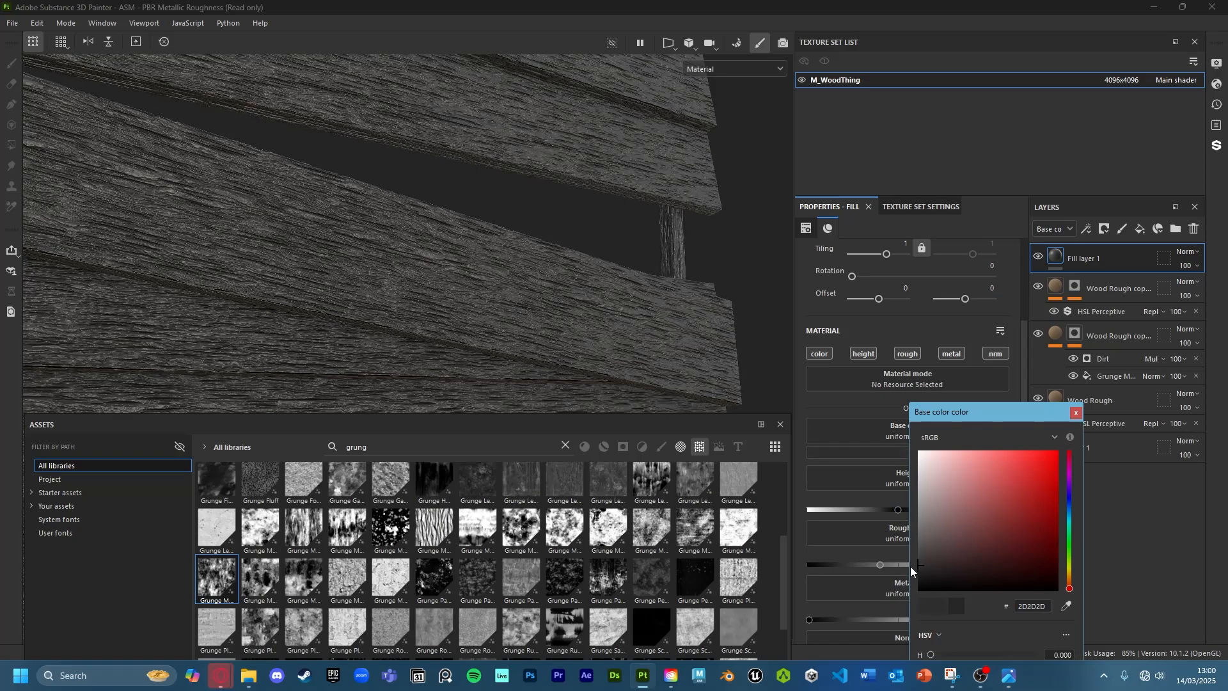
{"action": "left_click", "coordinate": [1076, 412]}
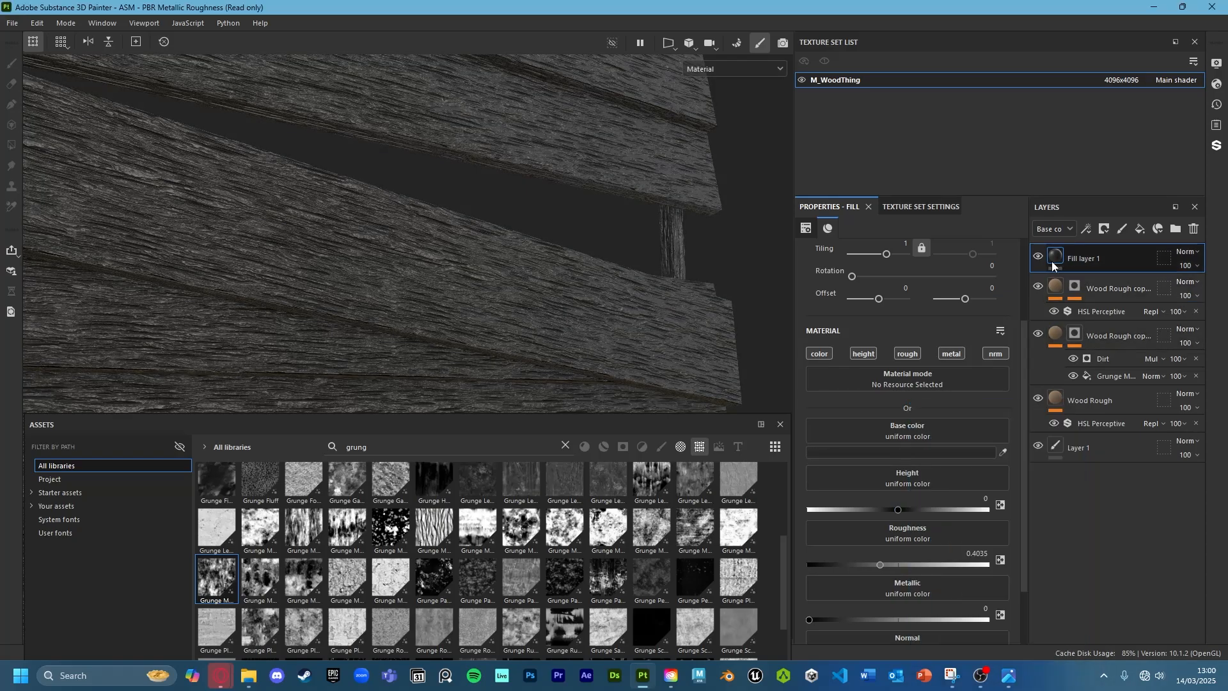
Add a black mask to Fill layer 1 and put a Dirt generator on it
{"action": "right_click", "coordinate": [1051, 260]}
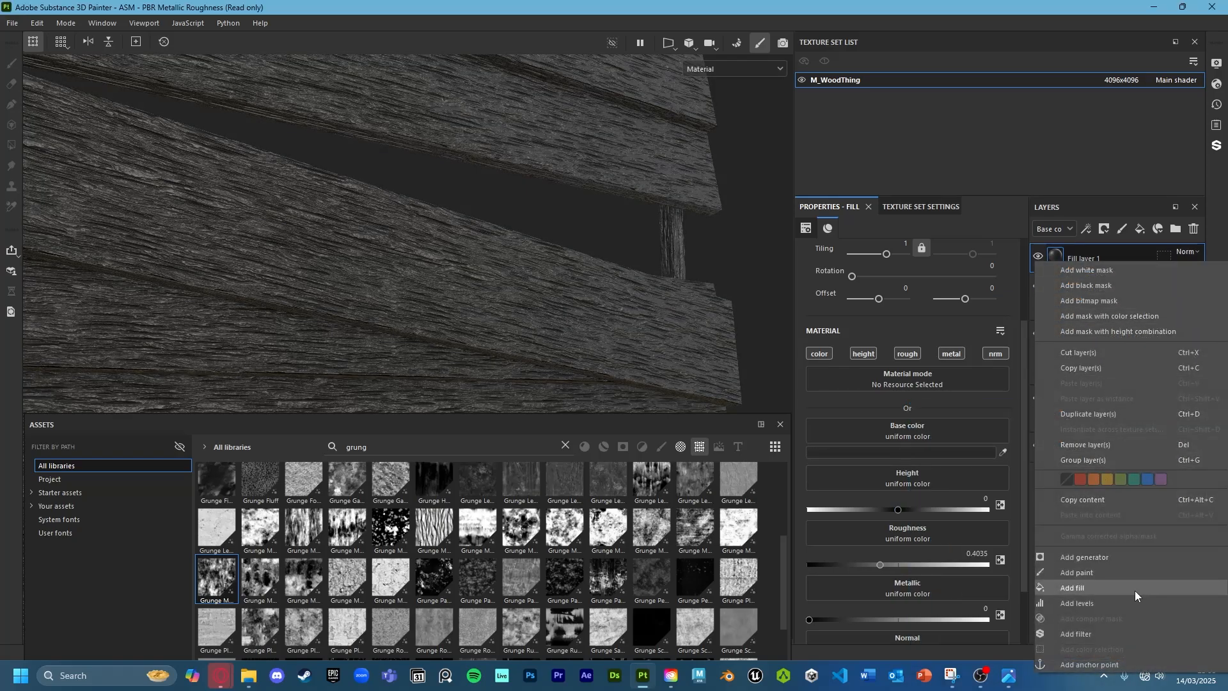
{"action": "left_click", "coordinate": [1088, 274]}
{"action": "right_click", "coordinate": [1079, 254]}
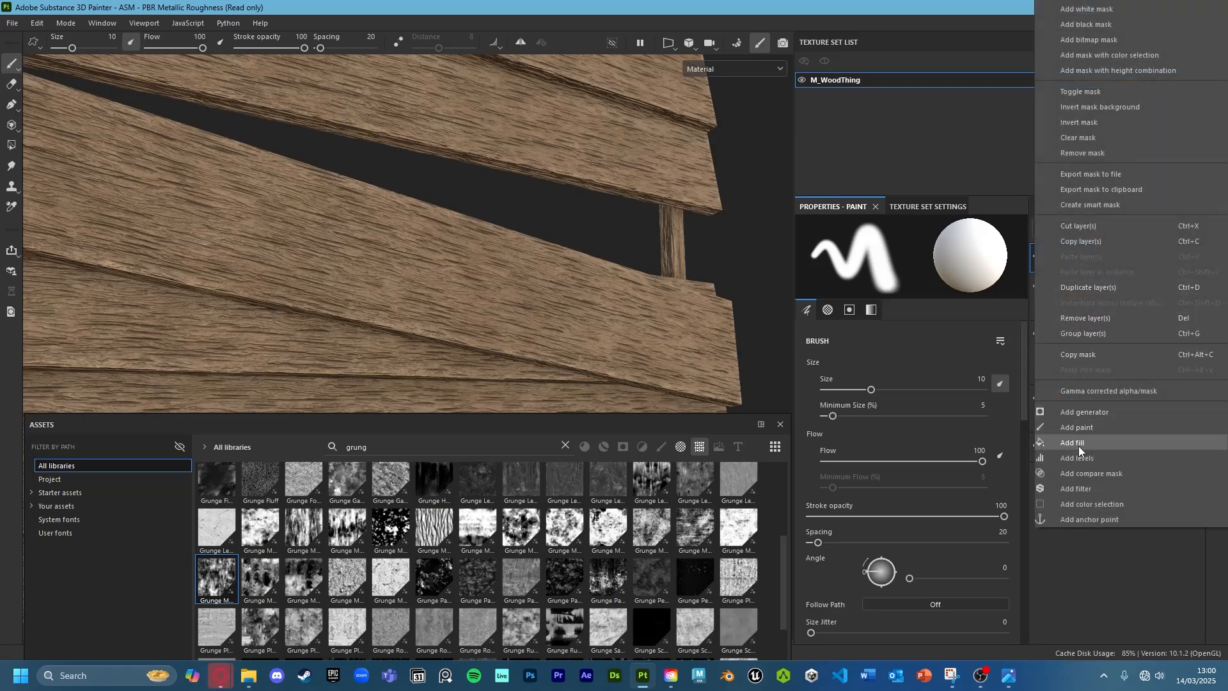
{"action": "left_click", "coordinate": [1092, 414]}
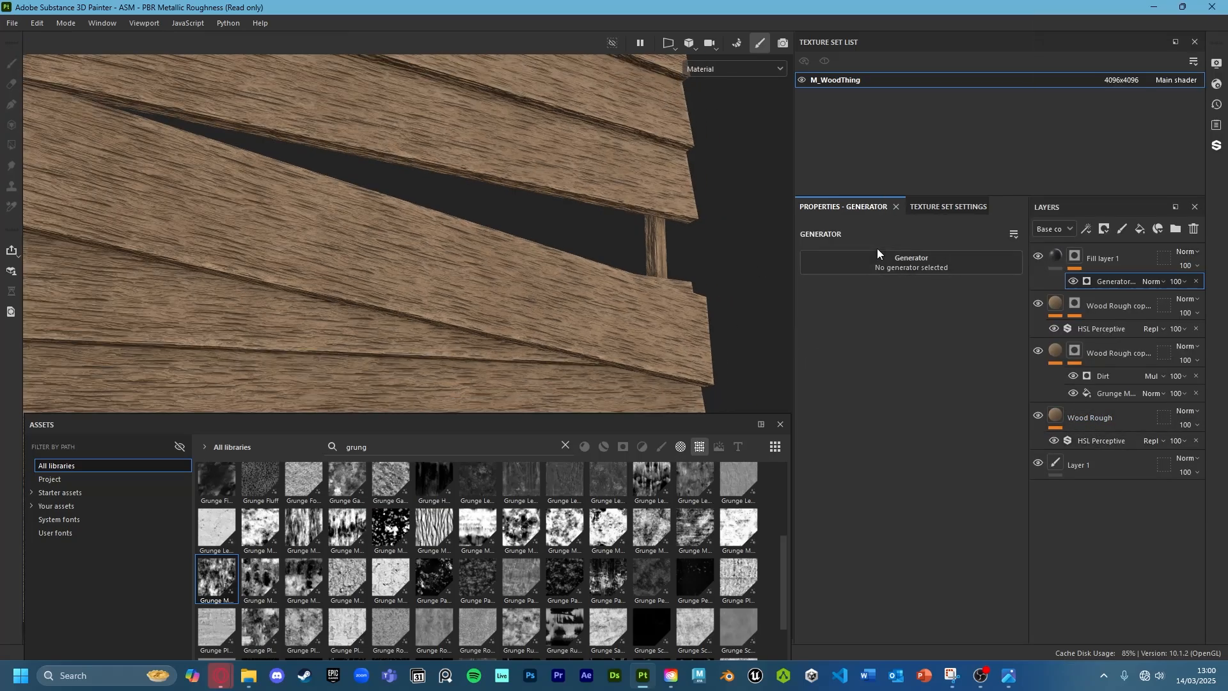
{"action": "left_click", "coordinate": [885, 255]}
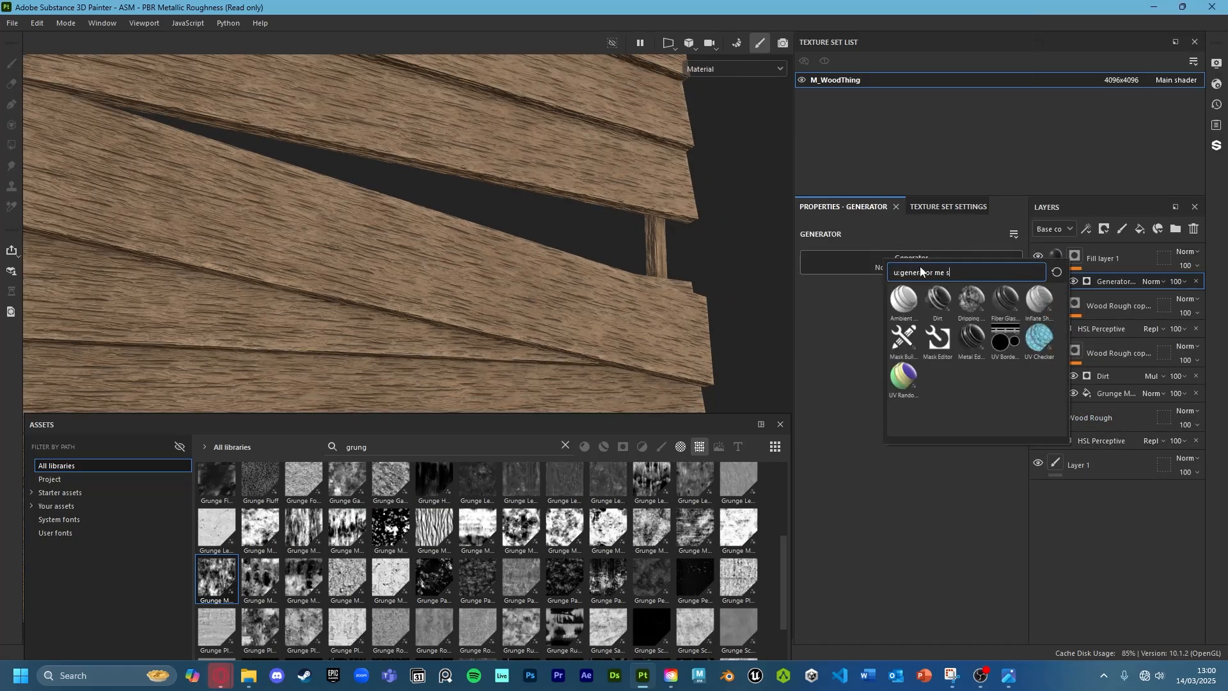
{"action": "key", "text": "BackSpace"}
{"action": "key", "text": "BackSpace"}
{"action": "key", "text": "BackSpace"}
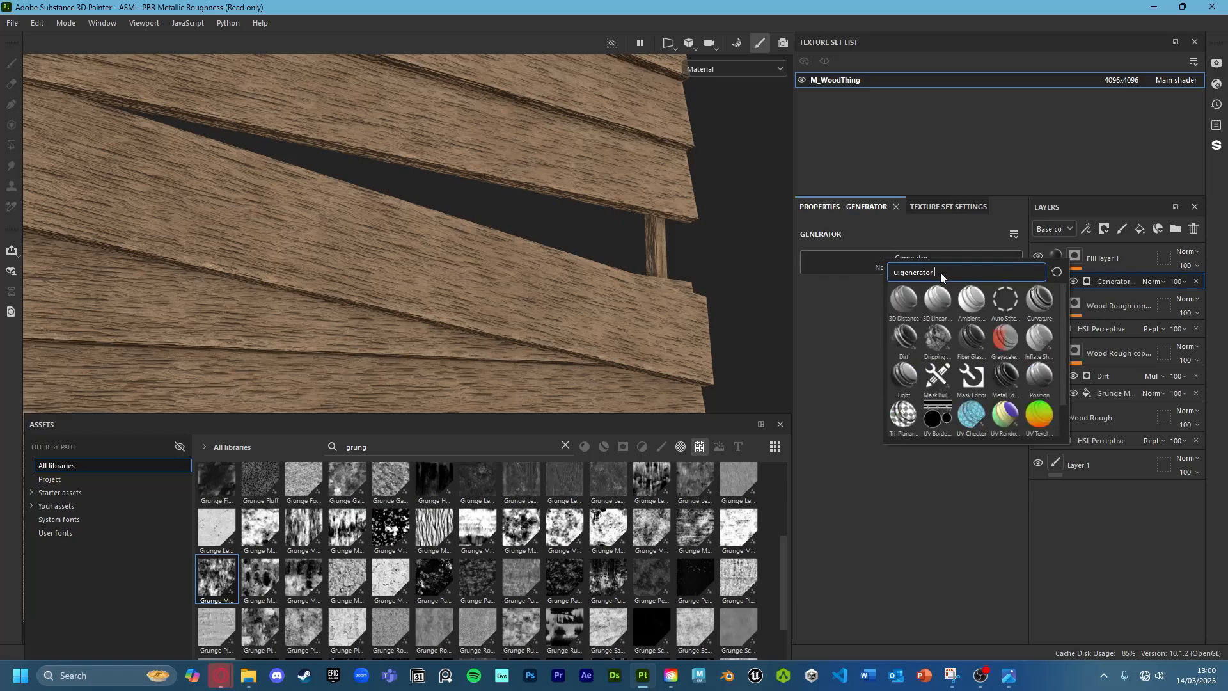
{"action": "left_click", "coordinate": [907, 343]}
{"action": "scroll", "coordinate": [643, 313], "scroll_direction": "down", "scroll_amount": 3}
{"action": "left_click_drag", "start_coordinate": [643, 313], "coordinate": [698, 345], "text": "alt"}
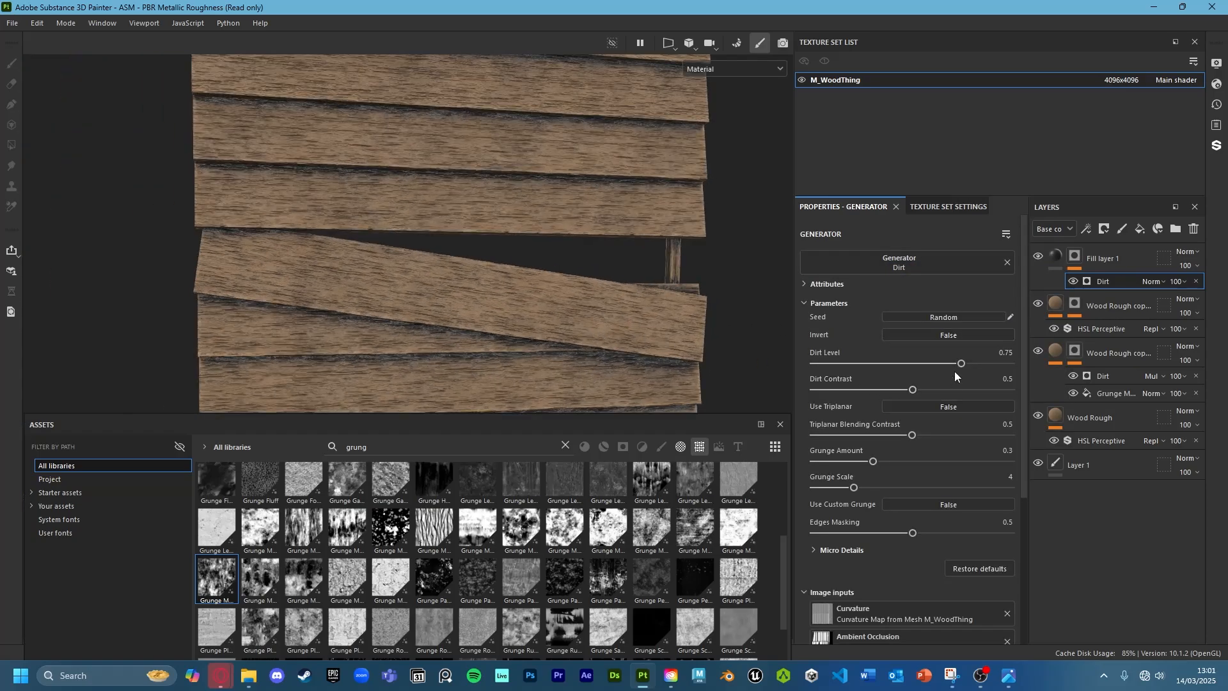
Set the Dirt generator's Dirt Level to 0.64 and Grunge Amount to 0.41
{"action": "left_click", "coordinate": [931, 362]}
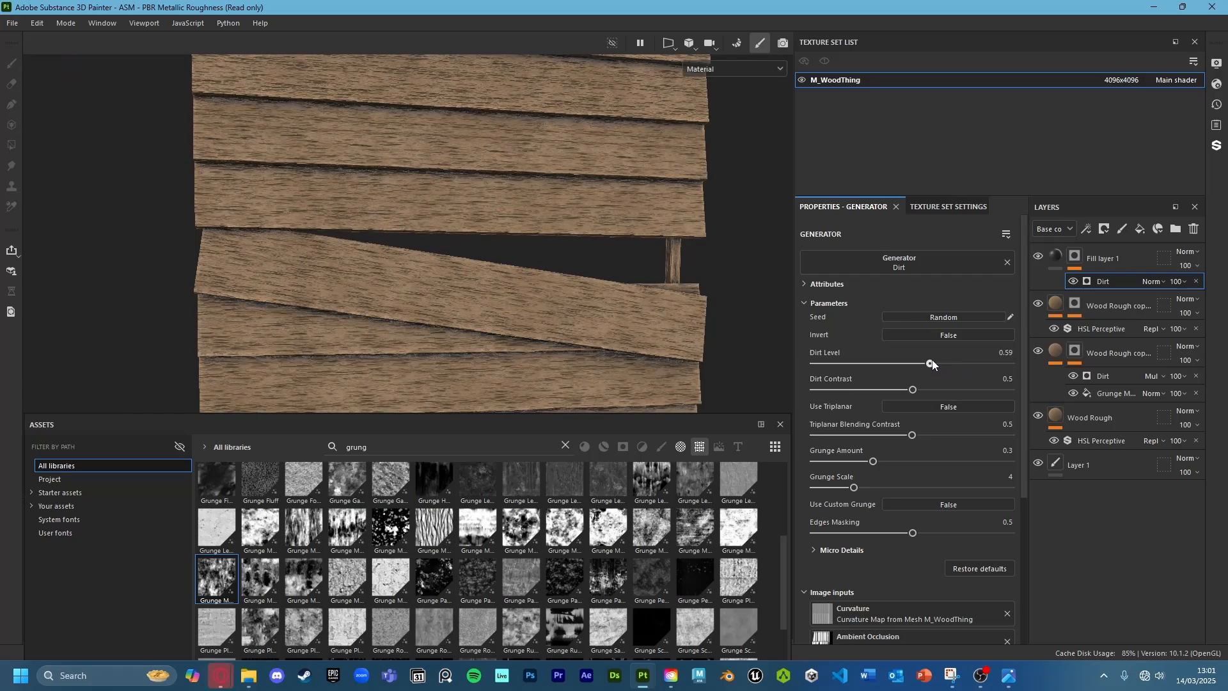
{"action": "left_click", "coordinate": [938, 364]}
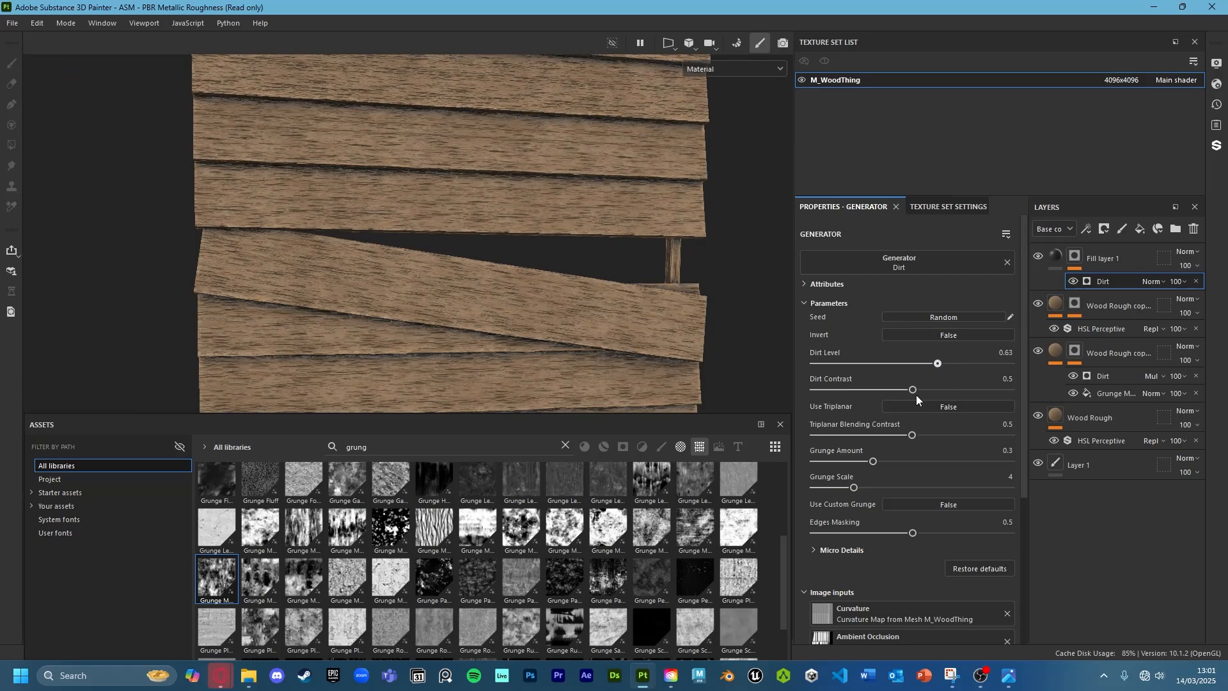
{"action": "left_click", "coordinate": [909, 455]}
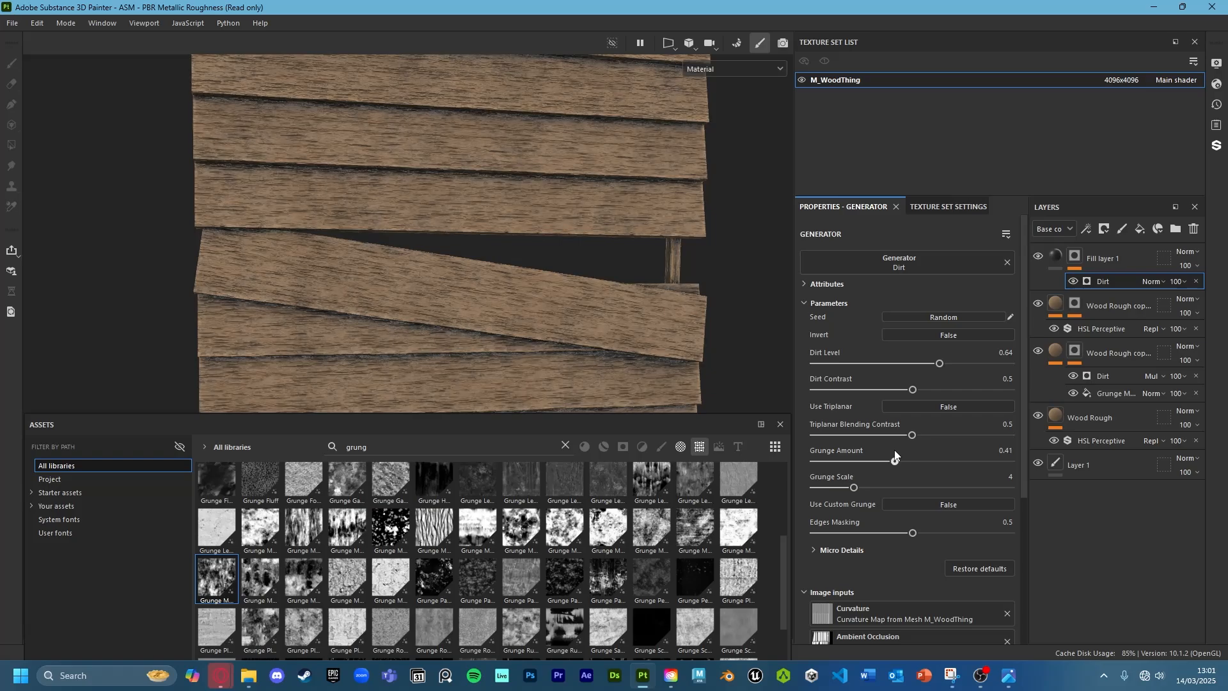
Examine the fill layer's dirt mask across the planks in the Mask view, and return to the Material view
{"action": "left_click", "coordinate": [731, 69]}
{"action": "left_click", "coordinate": [709, 191]}
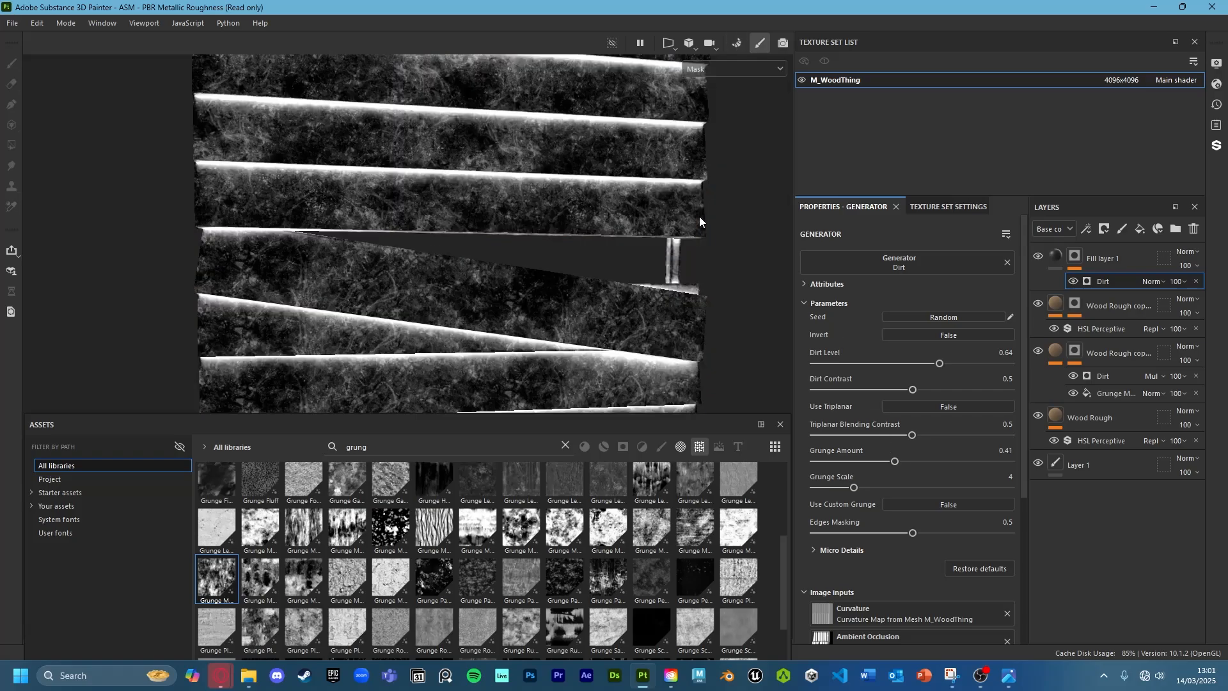
{"action": "left_click_drag", "start_coordinate": [699, 216], "coordinate": [605, 265], "text": "alt"}
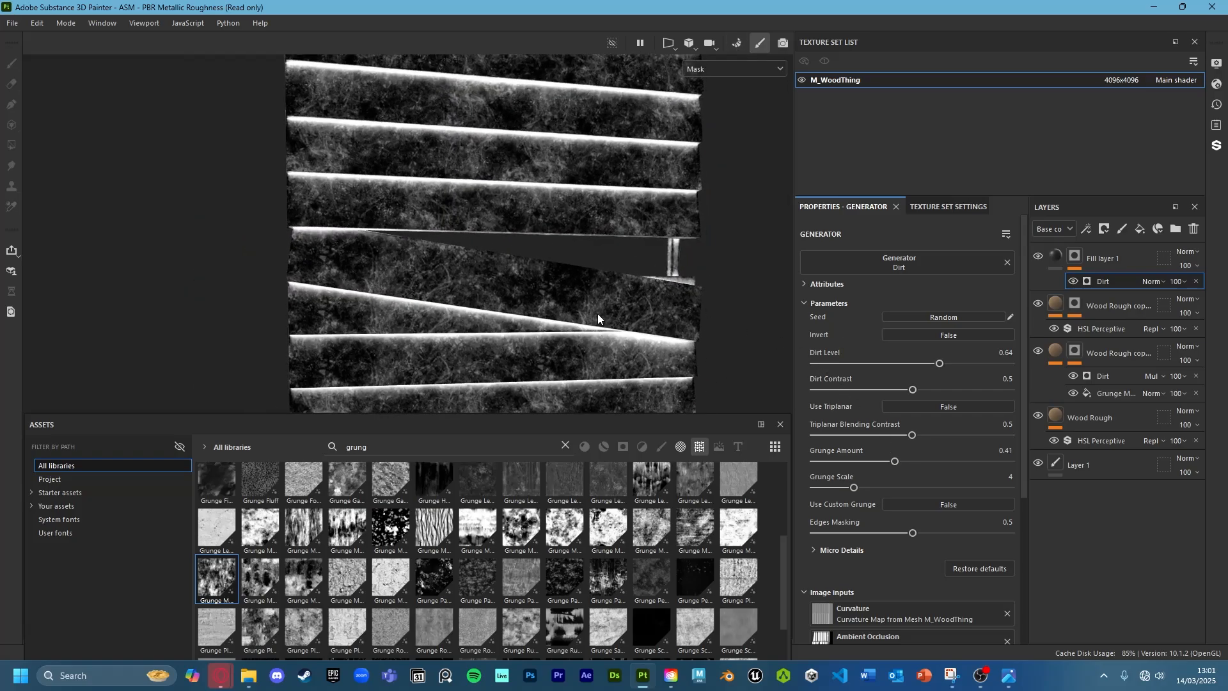
{"action": "scroll", "coordinate": [620, 296], "scroll_direction": "up", "scroll_amount": 4}
{"action": "scroll", "coordinate": [634, 315], "scroll_direction": "down", "scroll_amount": 2}
{"action": "scroll", "coordinate": [629, 300], "scroll_direction": "up", "scroll_amount": 1}
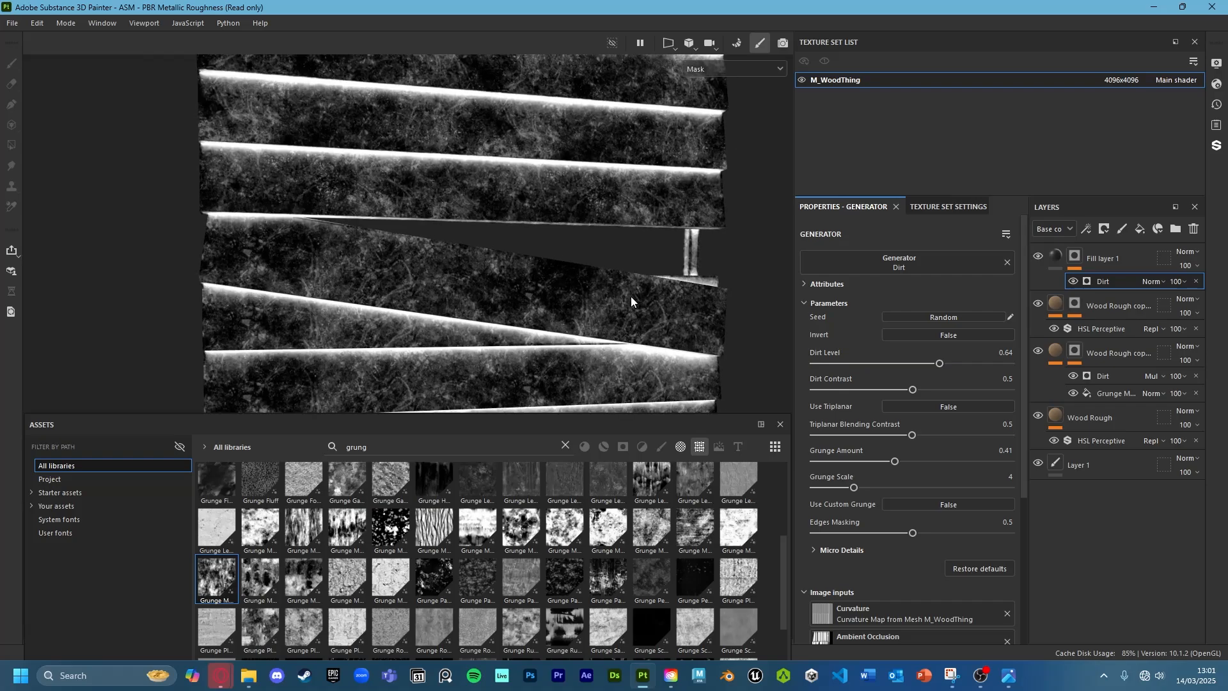
{"action": "left_click", "coordinate": [757, 72]}
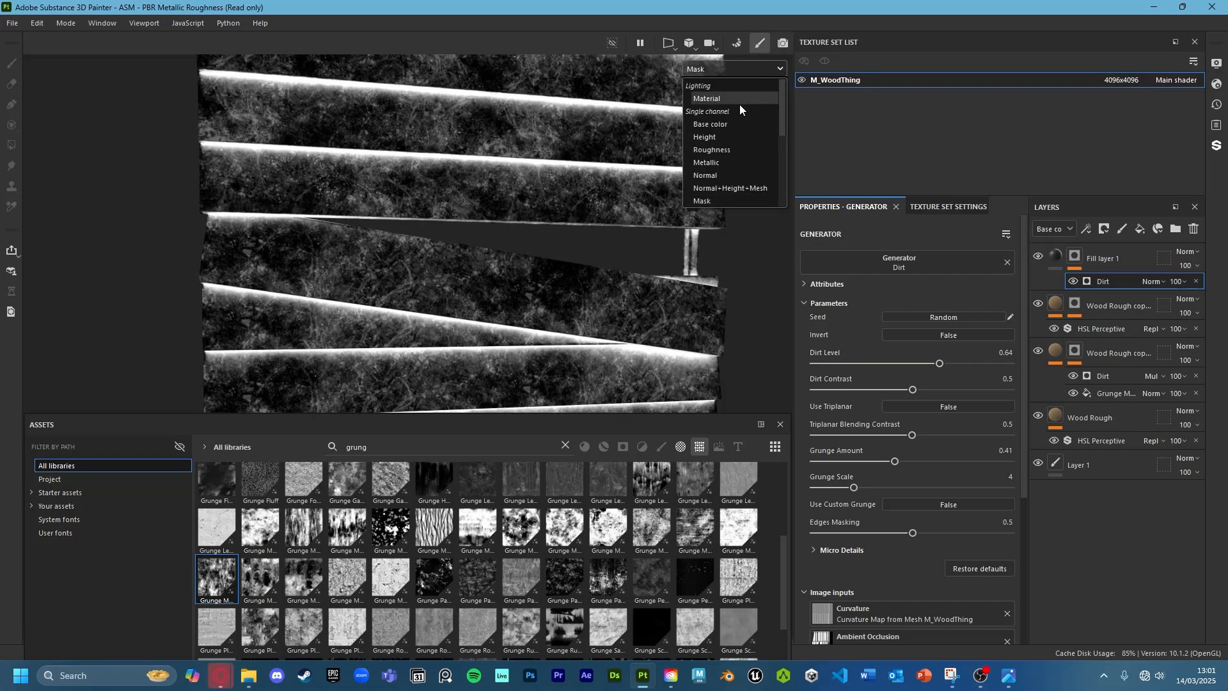
{"action": "left_click", "coordinate": [739, 105]}
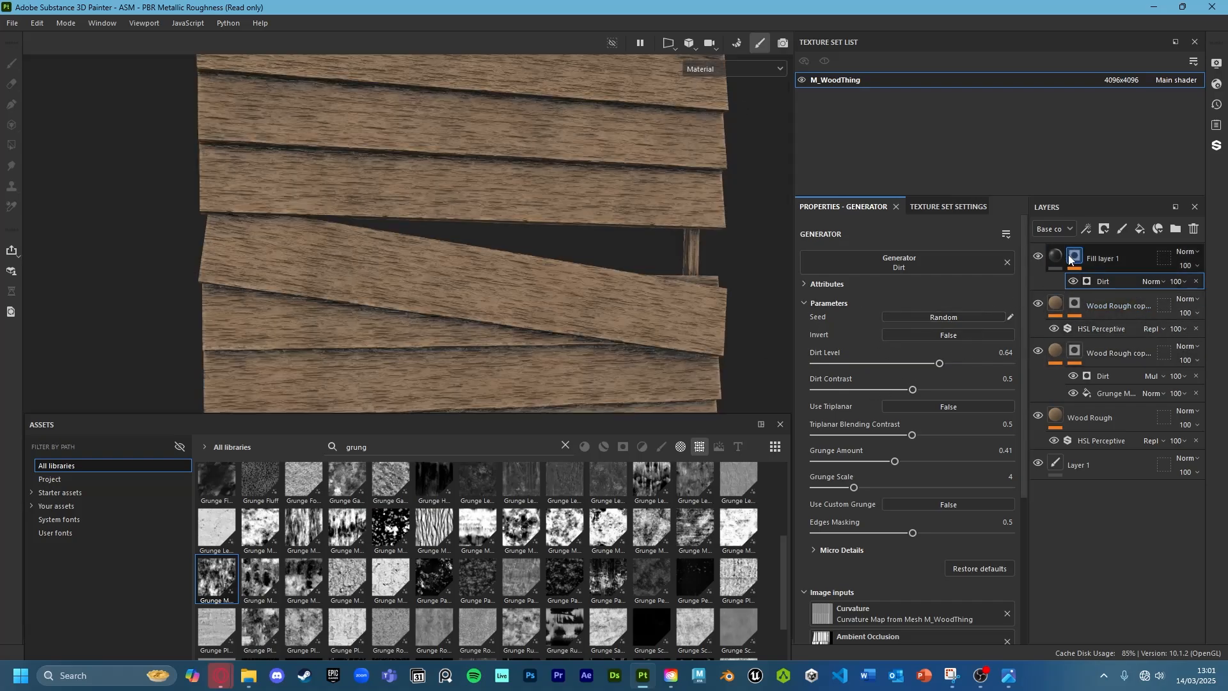
Reduce Fill layer 1's opacity to 51 and set its Dirt generator's Grunge Amount to 0.58 and Dirt Level to 0.68
{"action": "left_click", "coordinate": [1192, 267]}
{"action": "left_click_drag", "start_coordinate": [1220, 289], "coordinate": [1194, 290]}
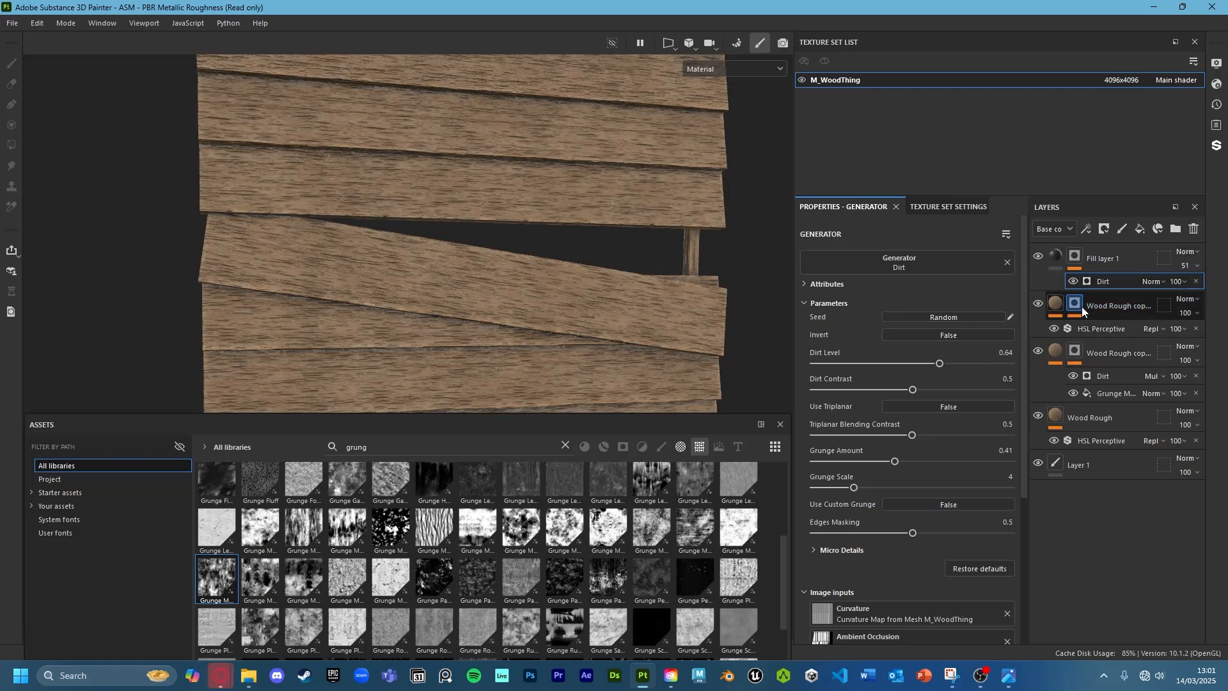
{"action": "left_click", "coordinate": [928, 455]}
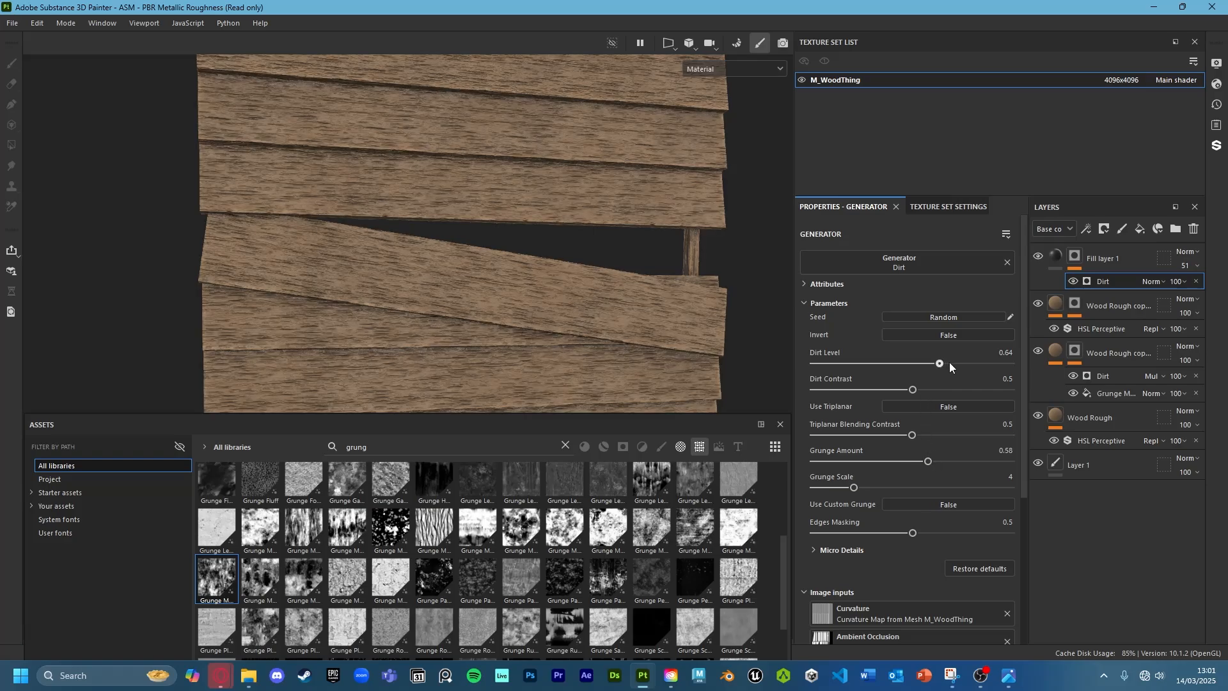
{"action": "left_click", "coordinate": [947, 364]}
{"action": "scroll", "coordinate": [547, 240], "scroll_direction": "down", "scroll_amount": 2}
{"action": "left_click_drag", "start_coordinate": [547, 240], "coordinate": [575, 250], "text": "alt"}
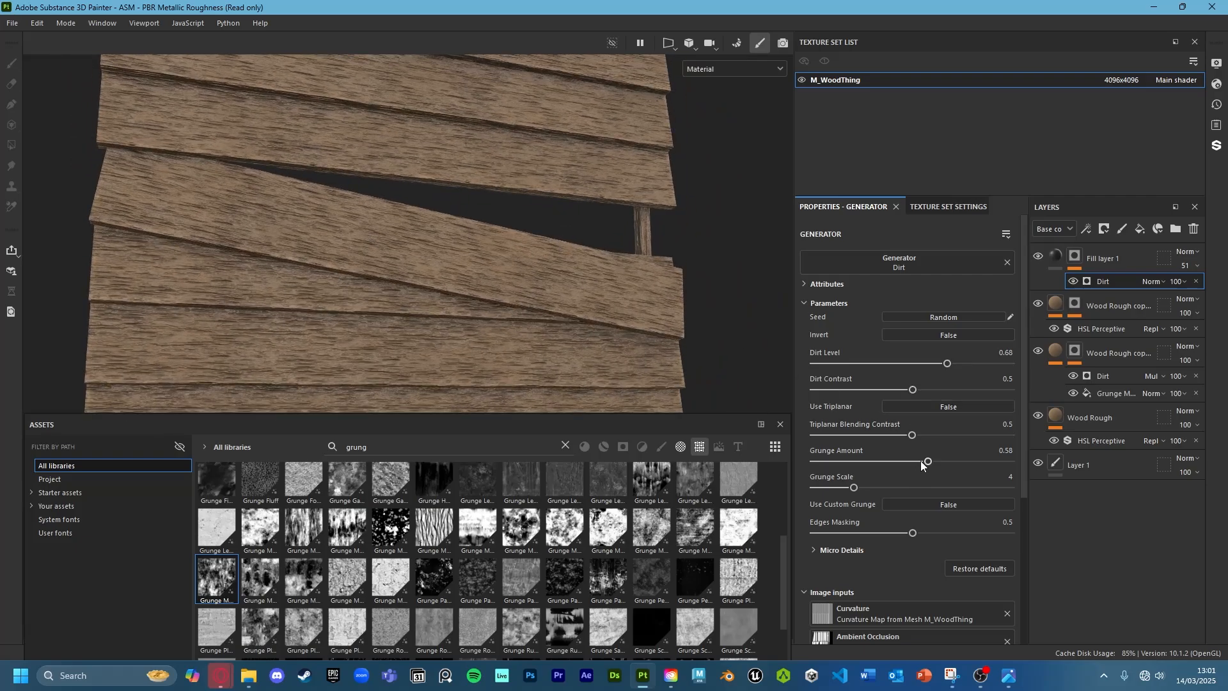
Set the Dirt generator's Grunge Amount to 0.42, Dirt Contrast to 0.57 and Dirt Level to 0.73
{"action": "left_click", "coordinate": [902, 461]}
{"action": "left_click_drag", "start_coordinate": [917, 391], "coordinate": [922, 388]}
{"action": "left_click", "coordinate": [958, 362]}
Using the Mask view, tune the Dirt generator to Grunge Amount 0.3, Dirt Level 0.7 and Dirt Contrast 0.62, and check the layer in Material view
{"action": "left_click", "coordinate": [734, 68]}
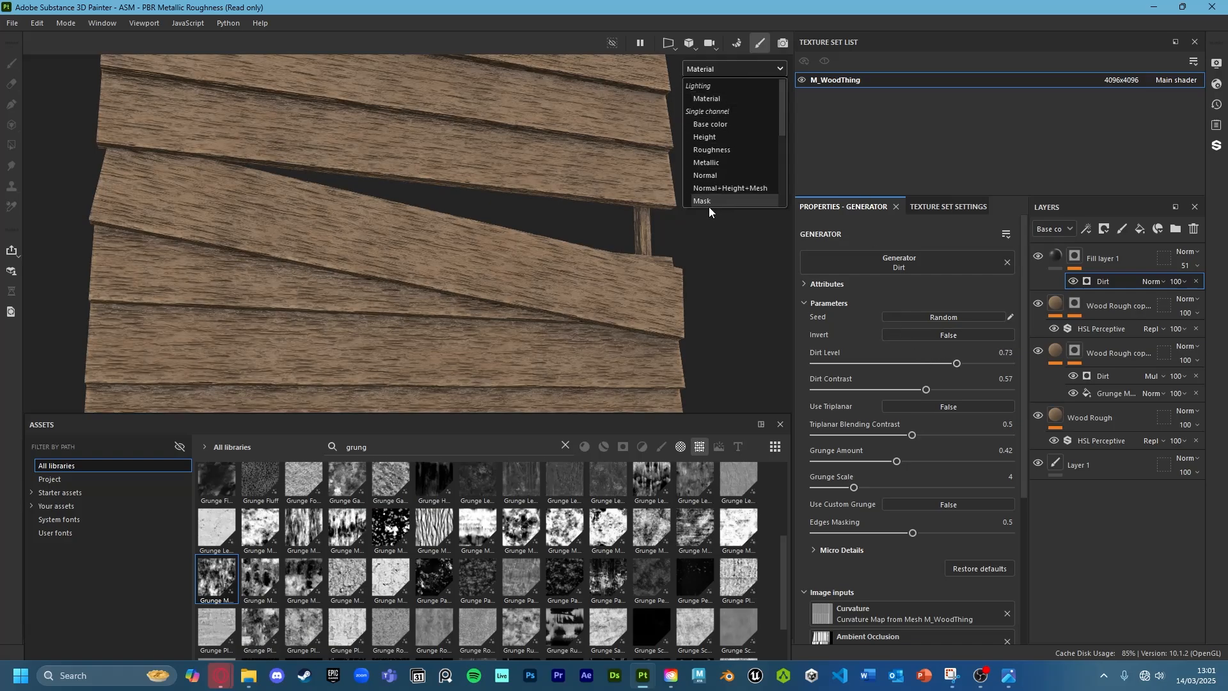
{"action": "left_click", "coordinate": [710, 201]}
{"action": "left_click", "coordinate": [738, 69]}
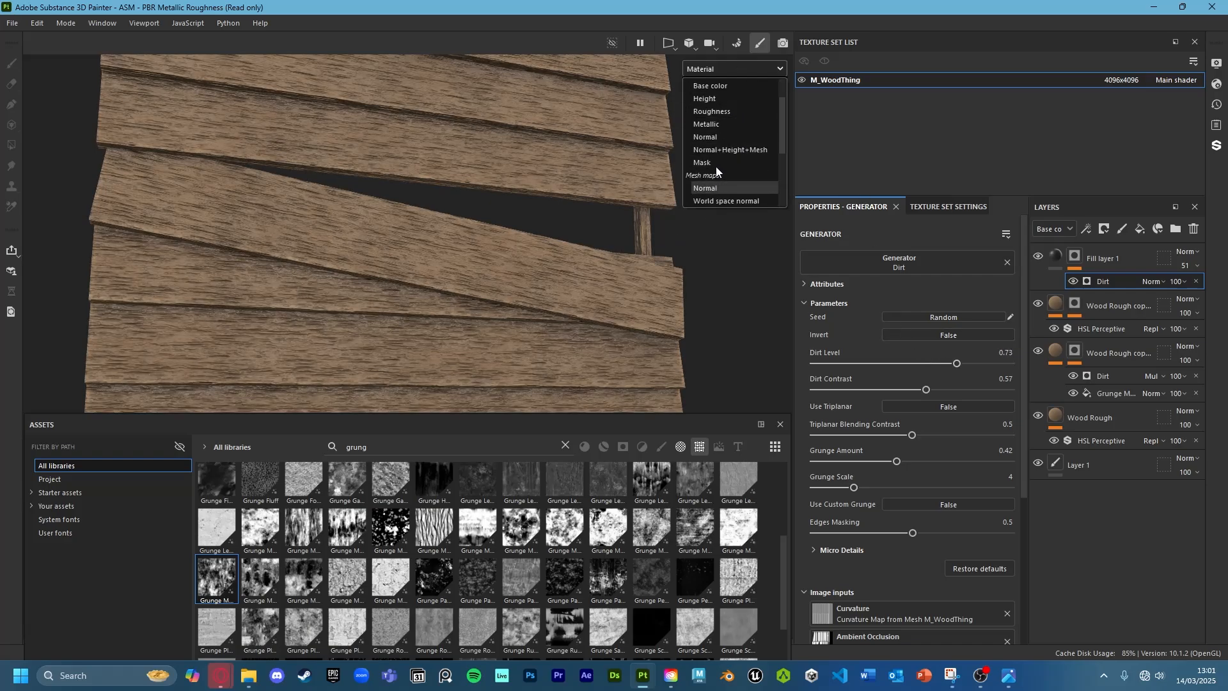
{"action": "left_click", "coordinate": [717, 163]}
{"action": "left_click_drag", "start_coordinate": [568, 254], "coordinate": [606, 285], "text": "alt"}
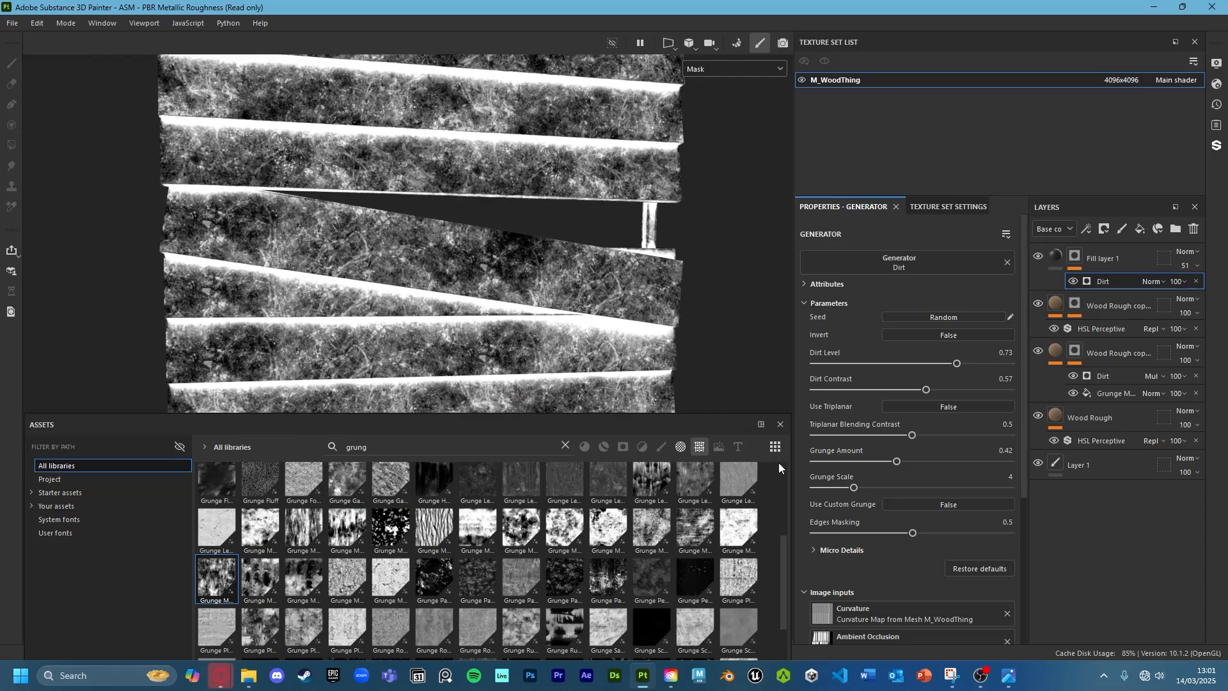
{"action": "left_click", "coordinate": [871, 461]}
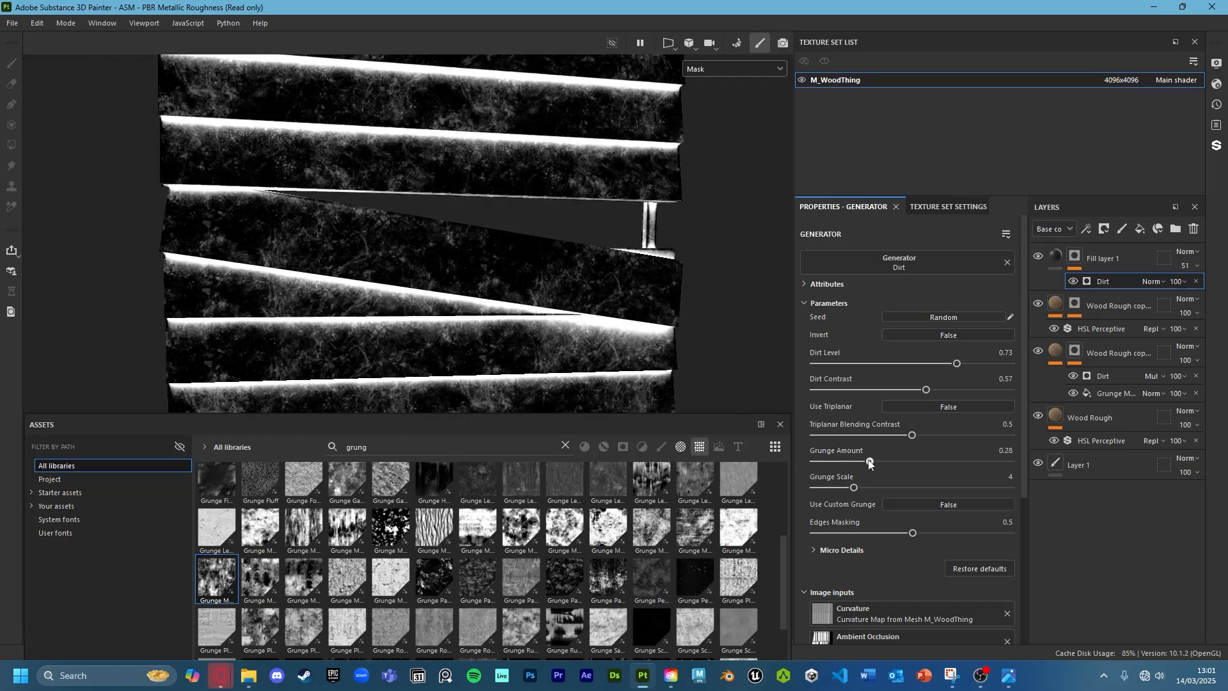
{"action": "left_click_drag", "start_coordinate": [960, 363], "coordinate": [951, 364]}
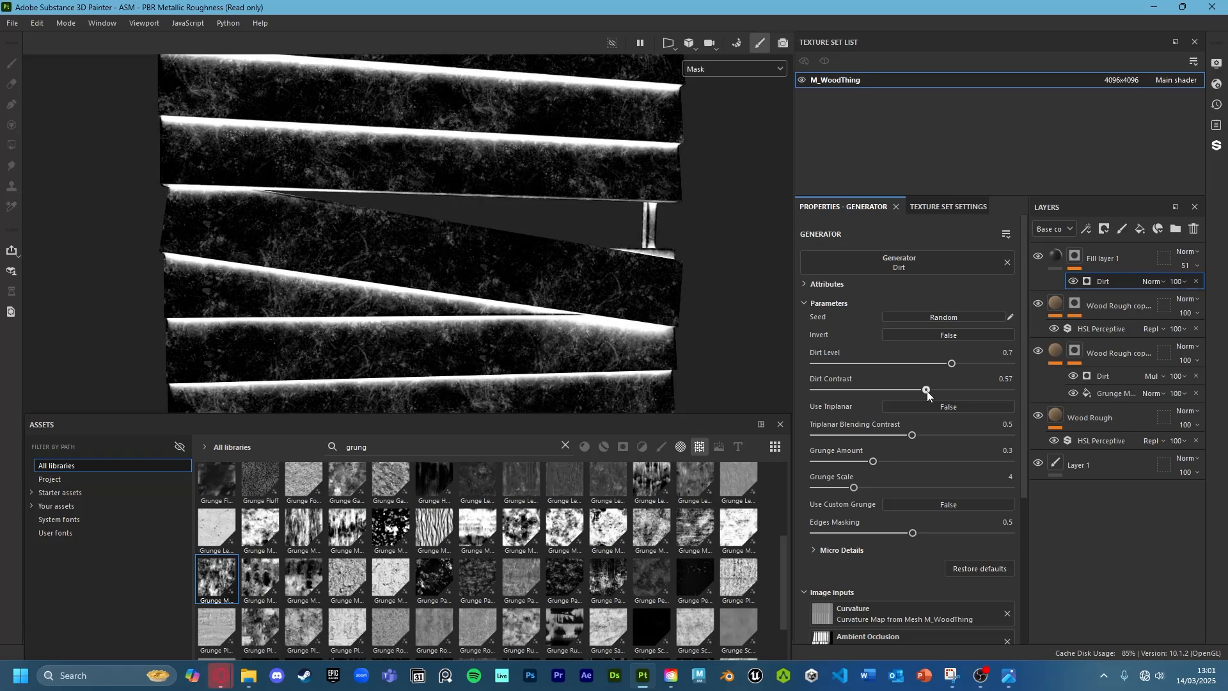
{"action": "left_click", "coordinate": [683, 69]}
{"action": "left_click", "coordinate": [703, 76]}
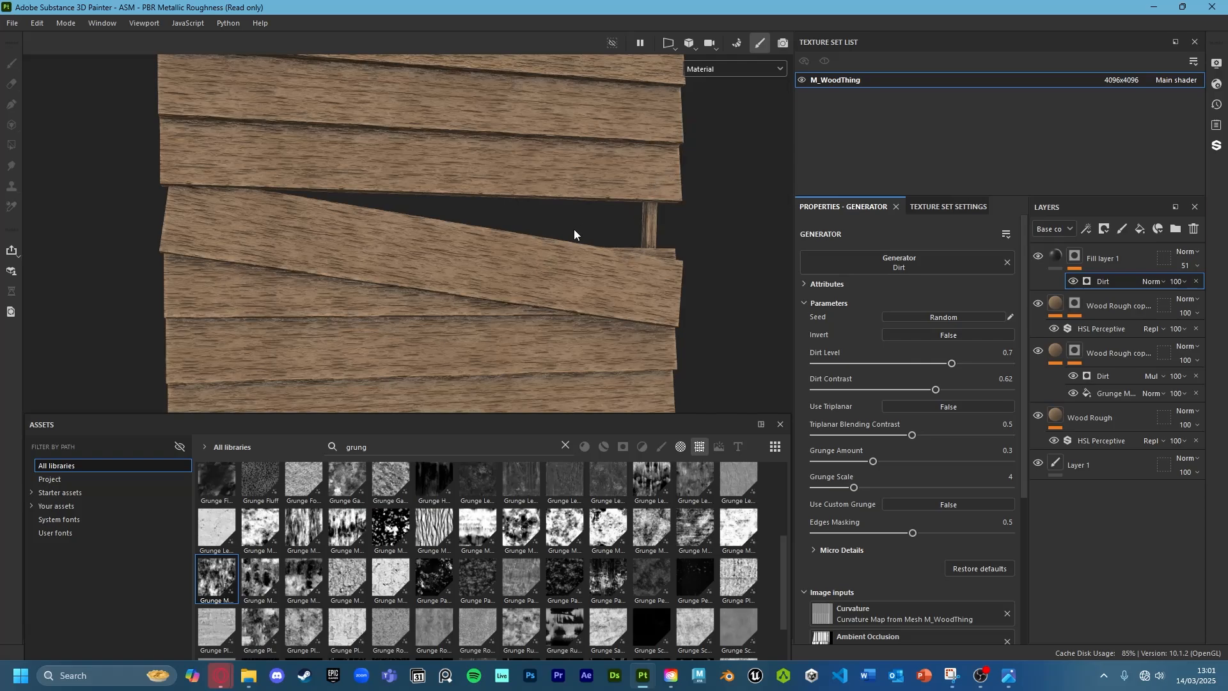
{"action": "left_click_drag", "start_coordinate": [573, 229], "coordinate": [566, 345], "text": "alt"}
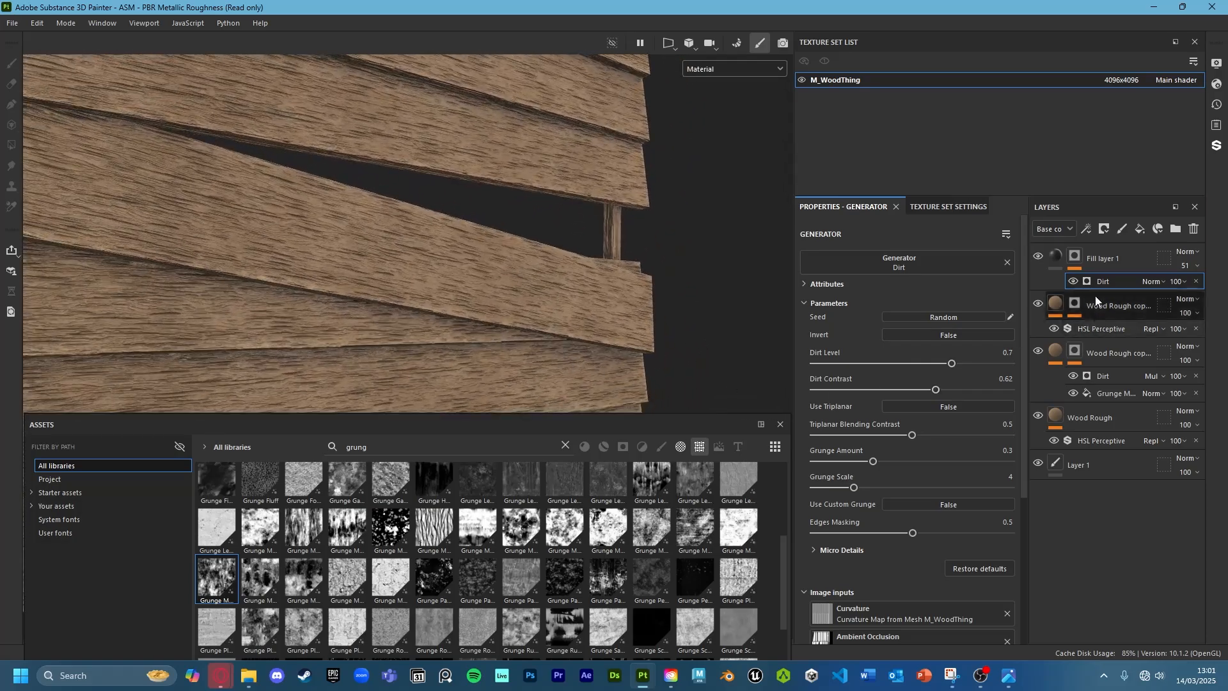
{"action": "left_click", "coordinate": [1042, 257]}
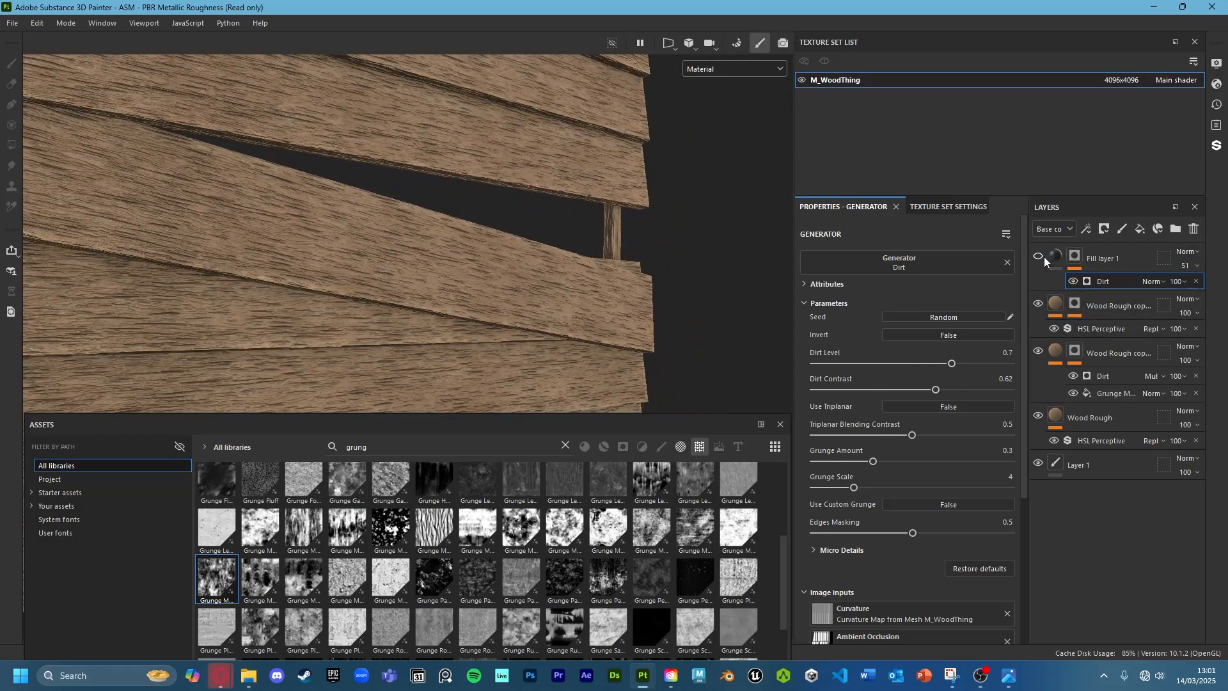
Rename Fill layer 1 as Dirt and the Wood Rough copy directly below it as Edges
{"action": "double_click", "coordinate": [1103, 259]}
{"action": "type", "text": "Dirt"}
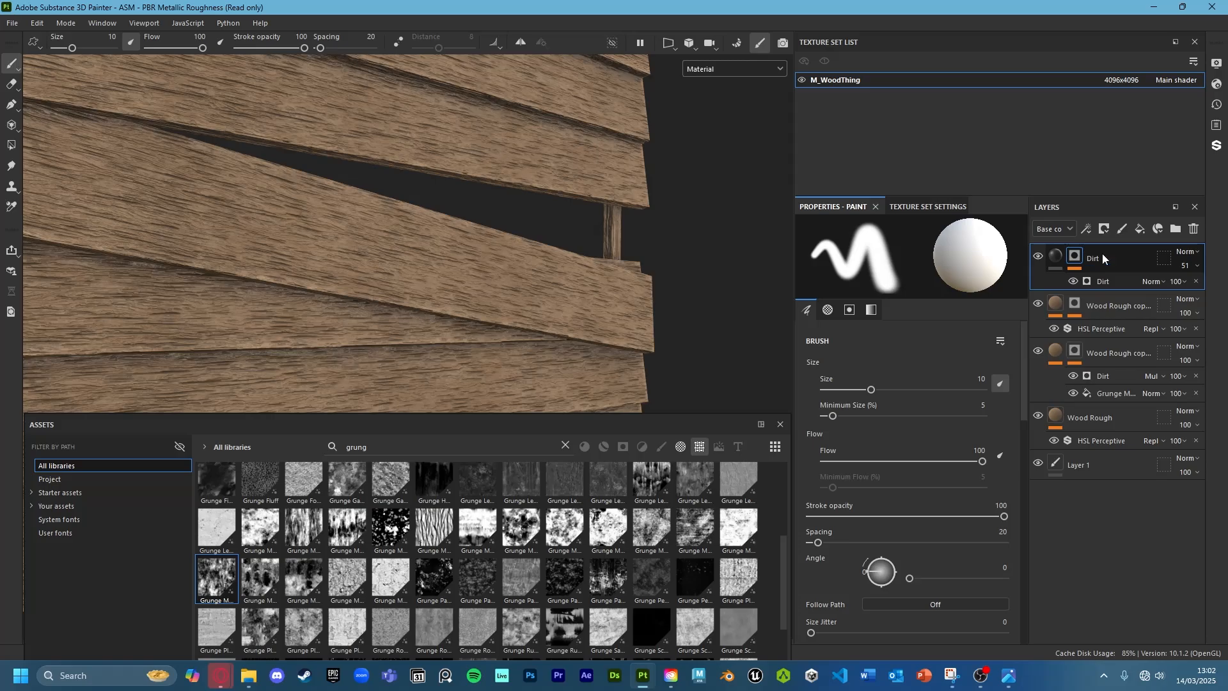
{"action": "key", "text": "Return"}
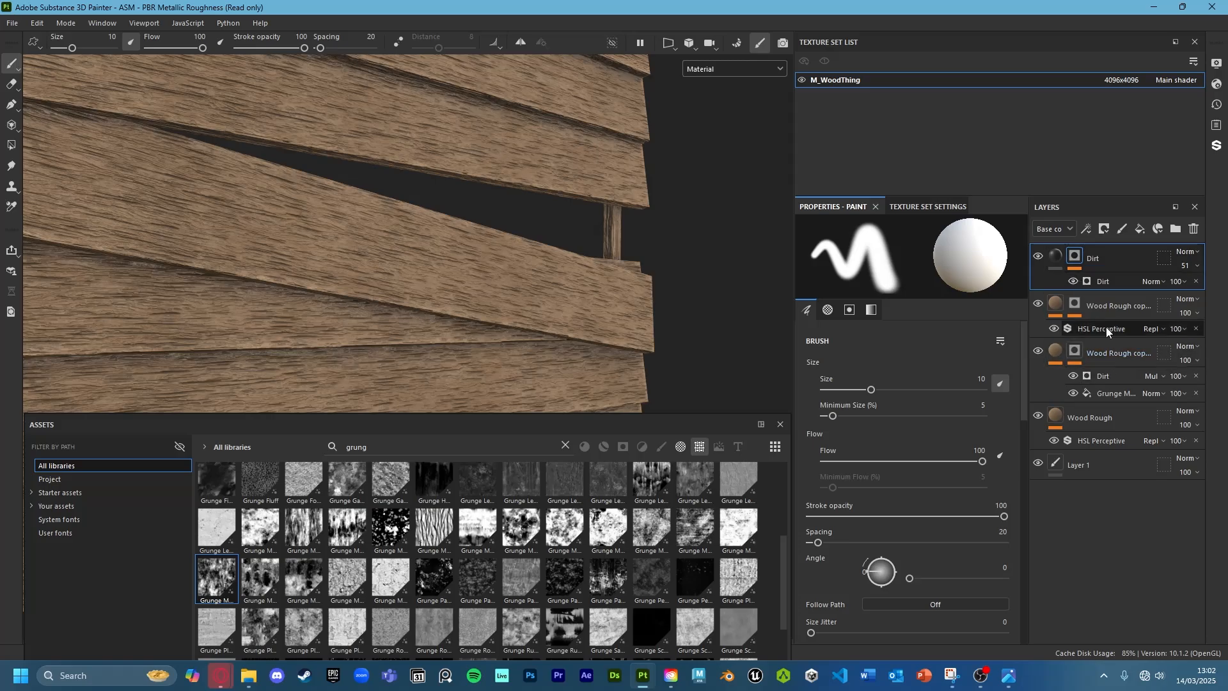
{"action": "double_click", "coordinate": [1106, 306]}
{"action": "type", "text": "W"}
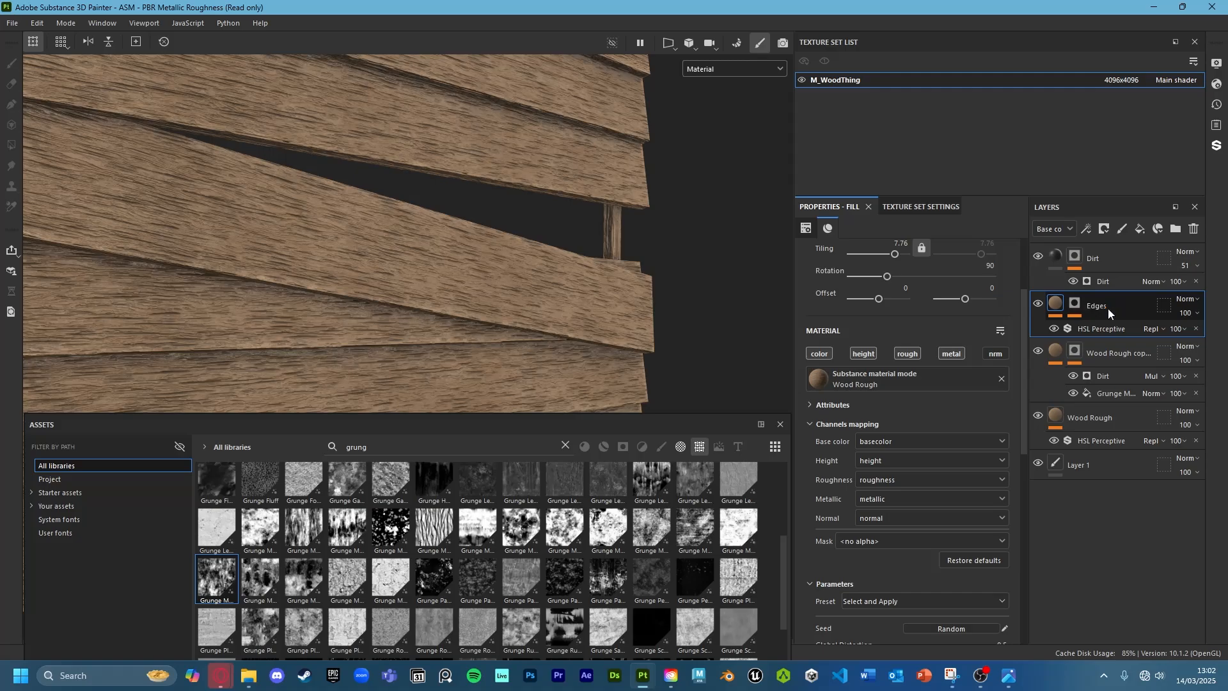
Rename the remaining Wood Rough copy as Wood Variation and the original Wood Rough layer as Wood Base
{"action": "double_click", "coordinate": [1113, 351]}
{"action": "left_click_drag", "start_coordinate": [1106, 352], "coordinate": [1226, 367]}
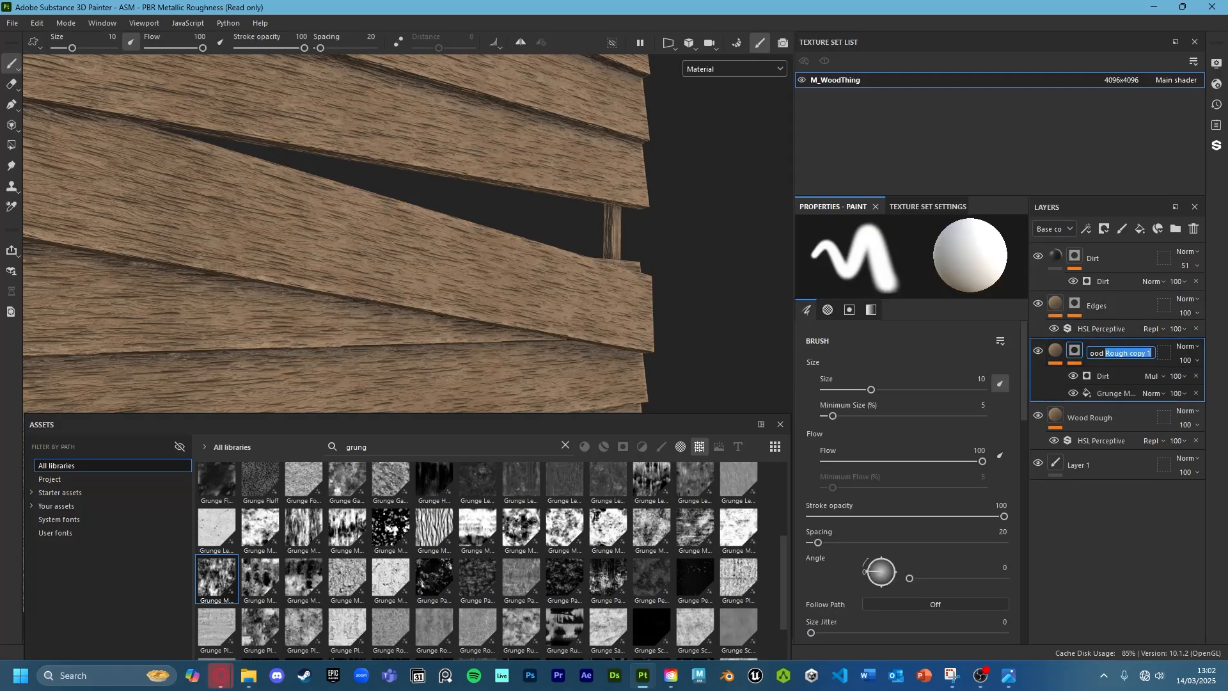
{"action": "key", "text": "BackSpace"}
{"action": "type", "text": "Variation"}
{"action": "key", "text": "Return"}
{"action": "double_click", "coordinate": [1101, 419]}
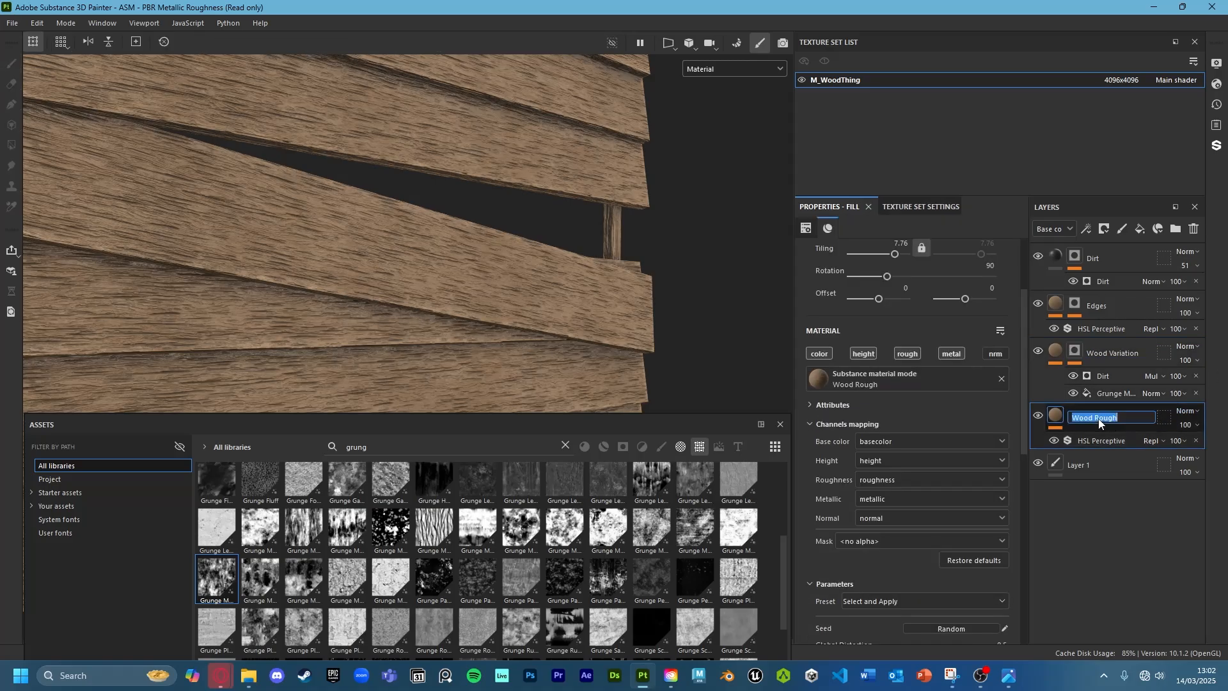
{"action": "double_click", "coordinate": [1101, 418]}
{"action": "type", "text": "Base"}
{"action": "key", "text": "Return"}
{"action": "left_click_drag", "start_coordinate": [251, 225], "coordinate": [398, 273], "text": "alt"}
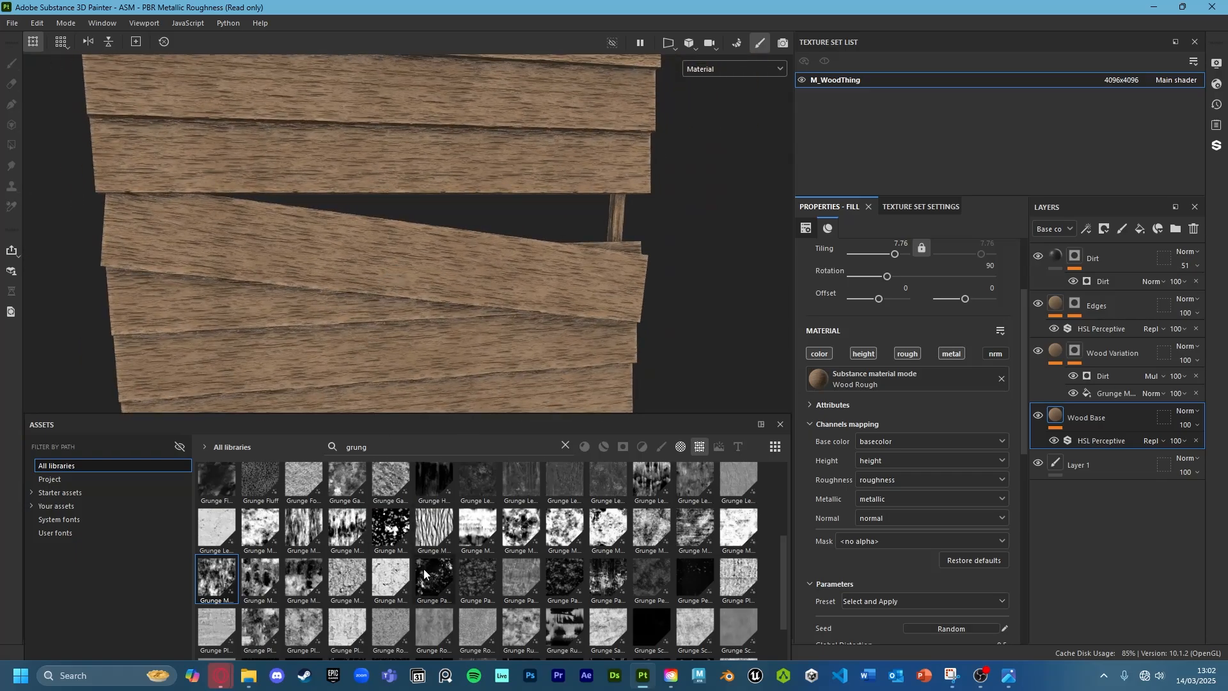
Switch to the browser and review the Dusty/Rusty and Roughness Variation stages of the Lucidspark flowchart
{"action": "mouse_move", "coordinate": [220, 675]}
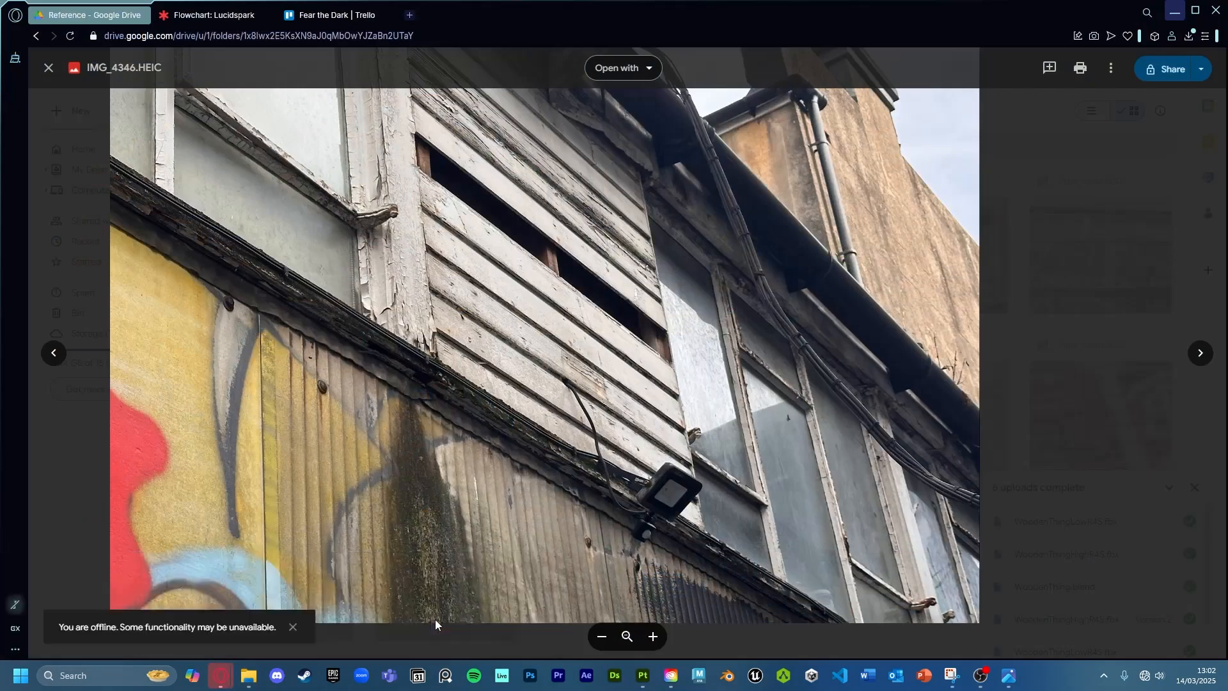
{"action": "left_click", "coordinate": [435, 619]}
{"action": "left_click", "coordinate": [261, 18]}
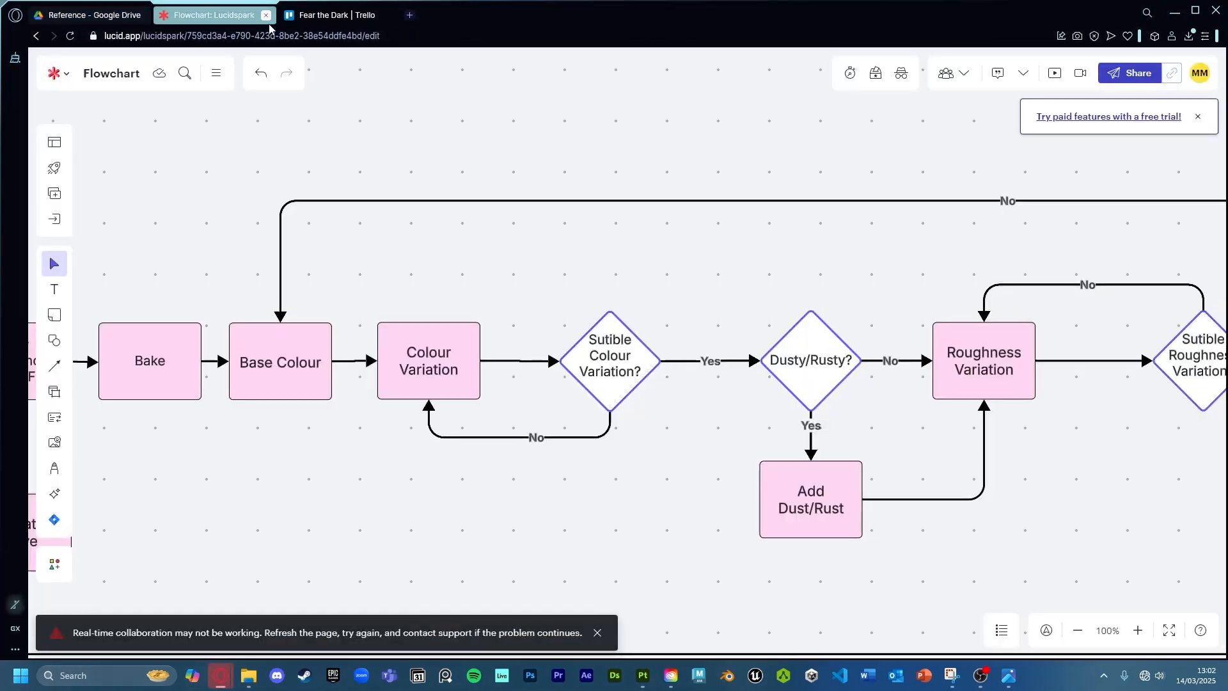
{"action": "left_click_drag", "start_coordinate": [796, 274], "coordinate": [670, 223]}
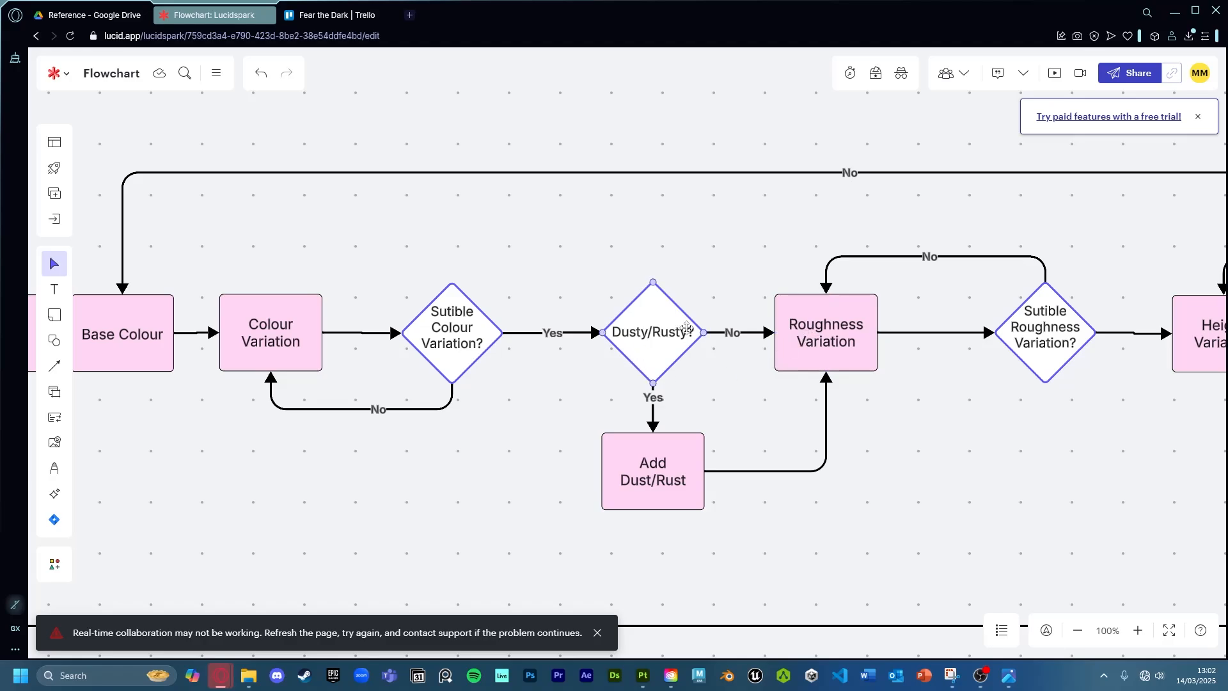
{"action": "scroll", "coordinate": [857, 435], "scroll_direction": "up", "scroll_amount": 5, "text": "ctrl"}
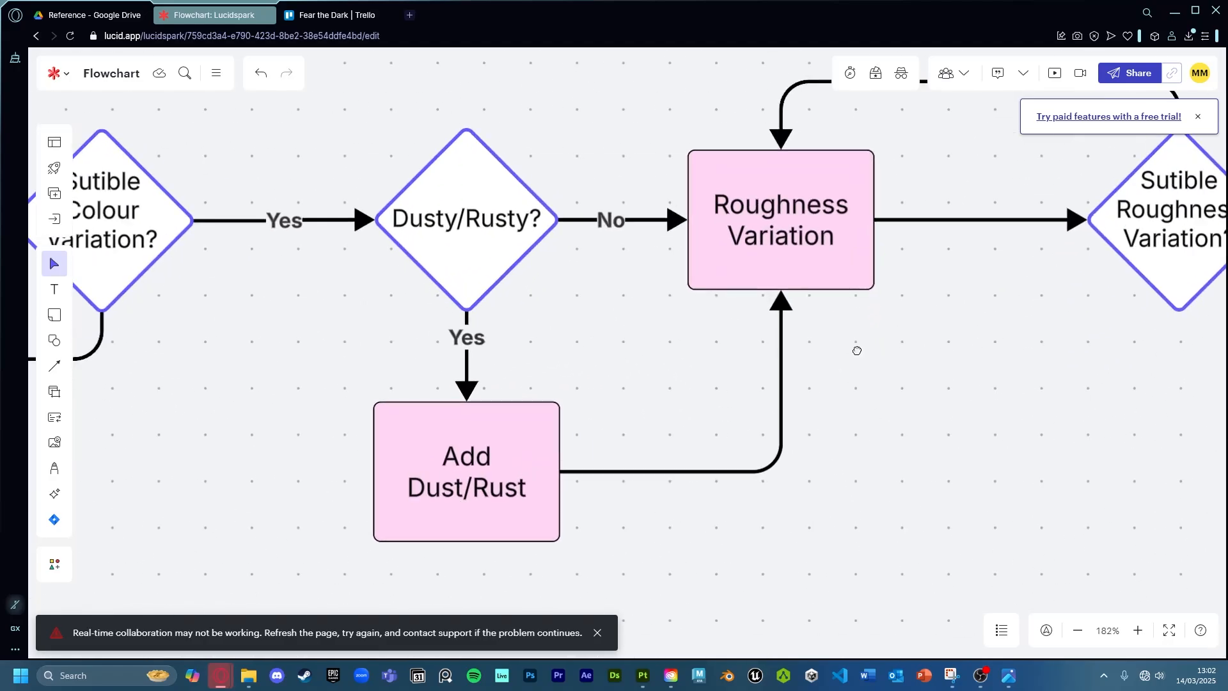
Review the flowchart stages from Base Colour through Dusty/Rusty, Roughness Variation and Height Variation to Export Textures
{"action": "scroll", "coordinate": [787, 363], "scroll_direction": "down", "scroll_amount": 5, "text": "ctrl"}
{"action": "scroll", "coordinate": [777, 558], "scroll_direction": "down", "scroll_amount": 5}
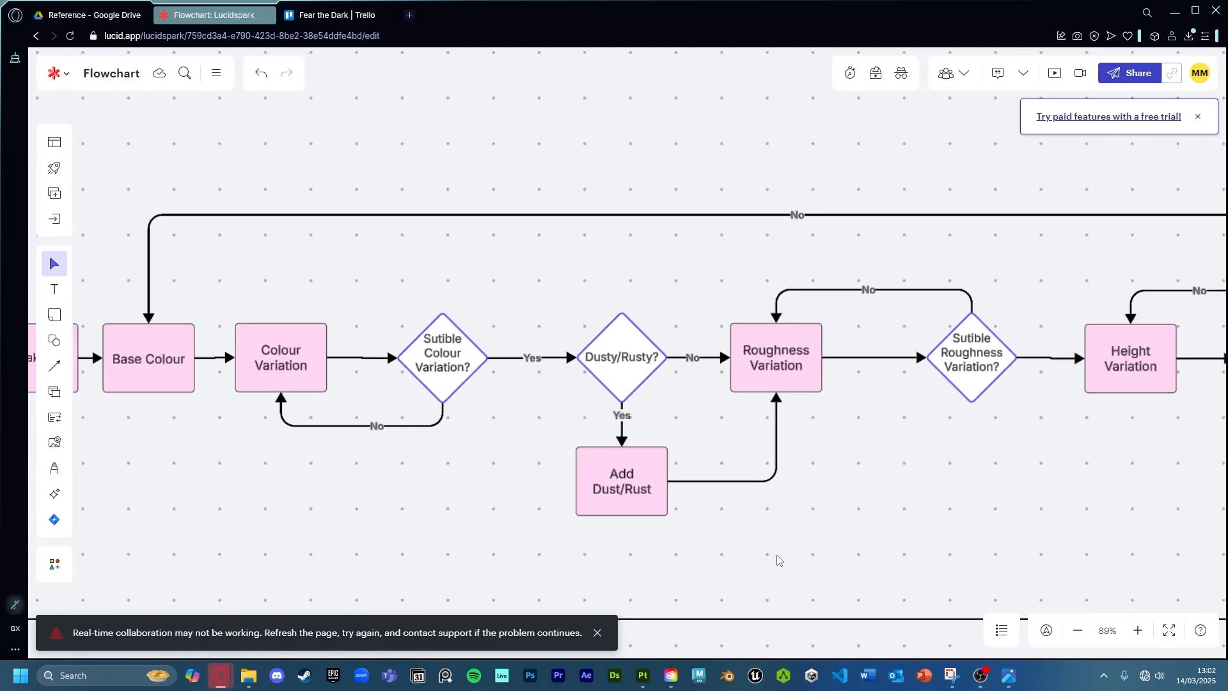
{"action": "middle_click_drag", "start_coordinate": [503, 519], "coordinate": [589, 478]}
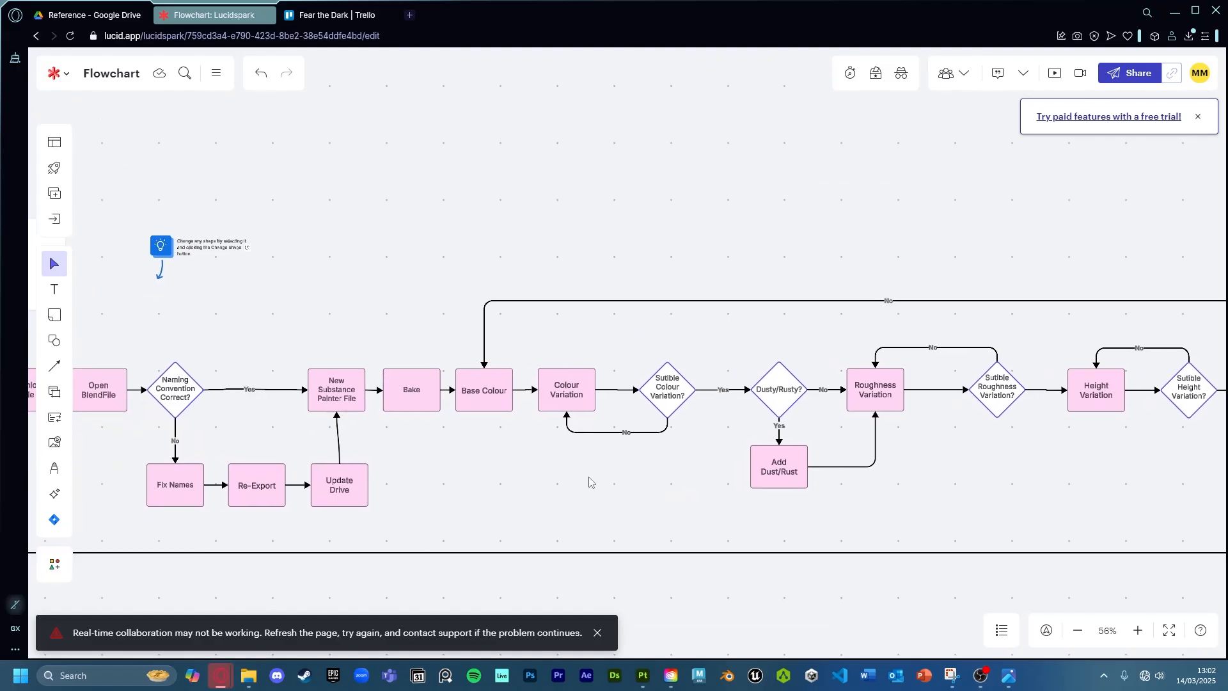
{"action": "left_click", "coordinate": [427, 401]}
{"action": "left_click", "coordinate": [575, 395]}
{"action": "left_click", "coordinate": [724, 391]}
{"action": "left_click", "coordinate": [876, 452]}
{"action": "left_click_drag", "start_coordinate": [1054, 529], "coordinate": [927, 529]}
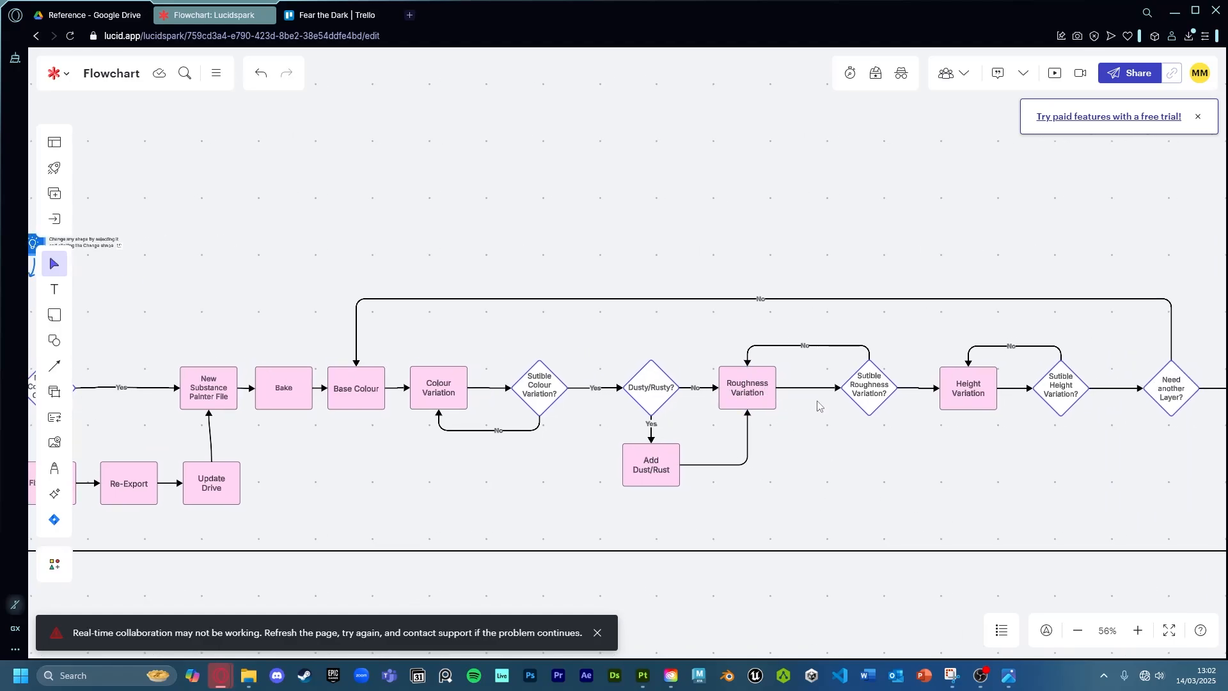
{"action": "left_click_drag", "start_coordinate": [935, 422], "coordinate": [801, 441]}
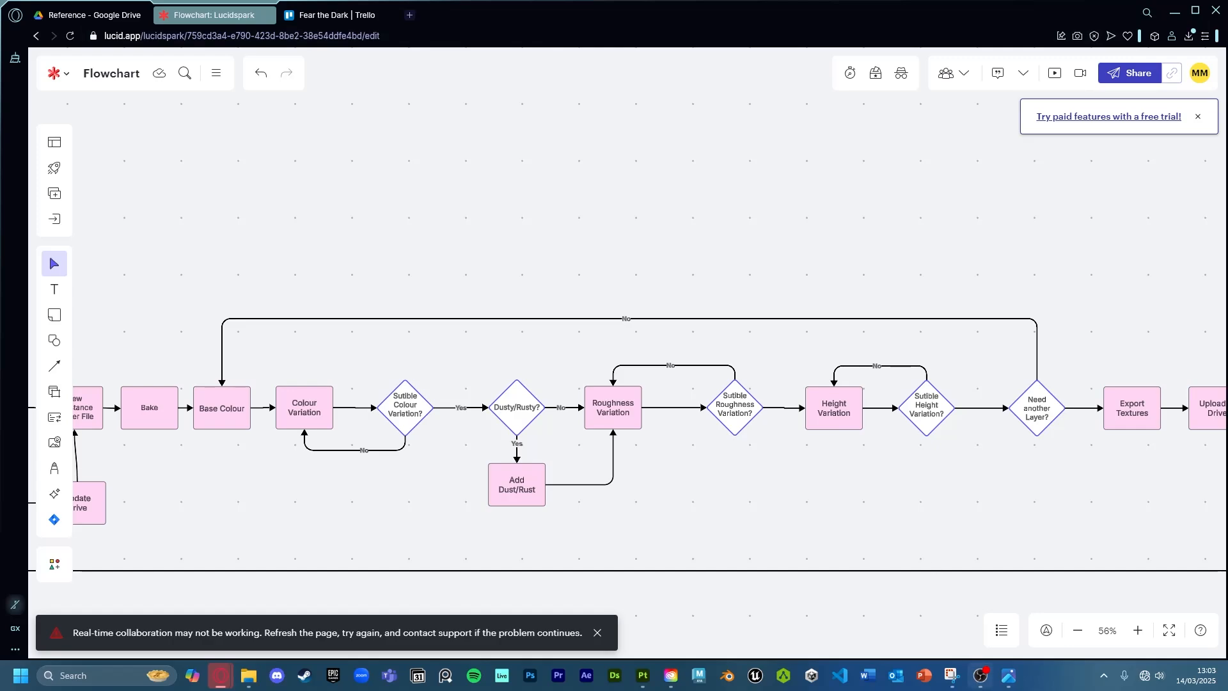
Switch to Substance 3D Painter and add a fill layer above Dirt that affects only the rough channel, with roughness 0.3333
{"action": "mouse_move", "coordinate": [645, 687]}
{"action": "left_click", "coordinate": [643, 607]}
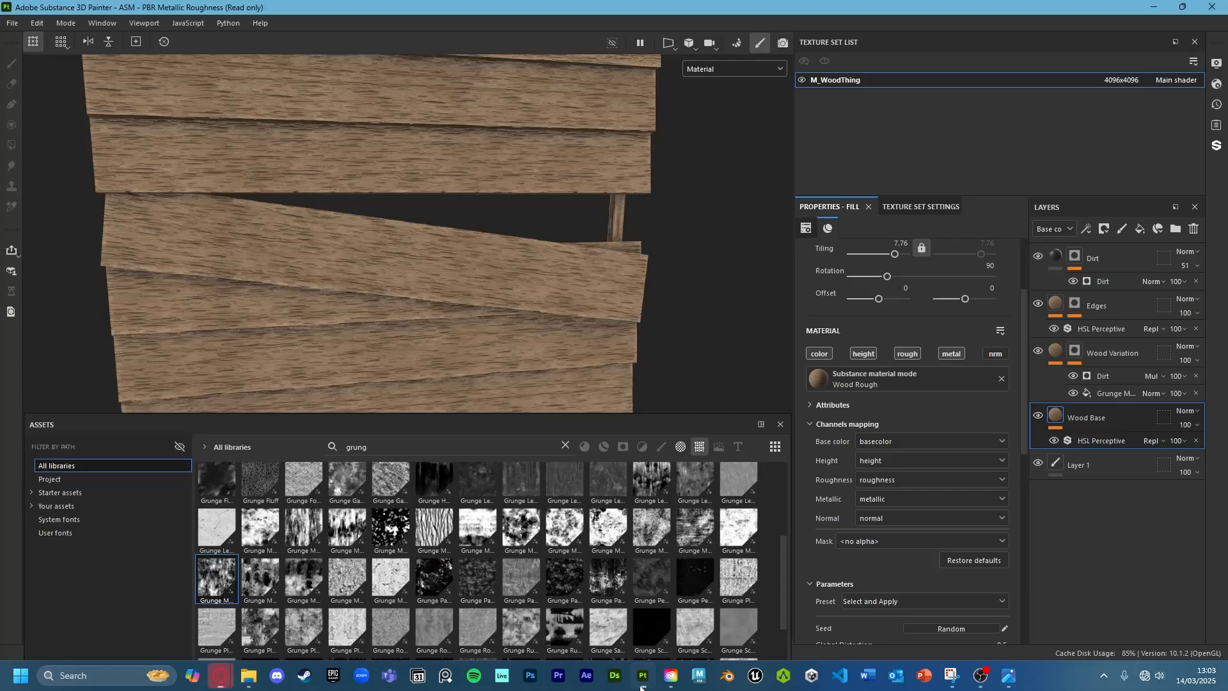
{"action": "left_click_drag", "start_coordinate": [489, 286], "coordinate": [610, 360], "text": "alt"}
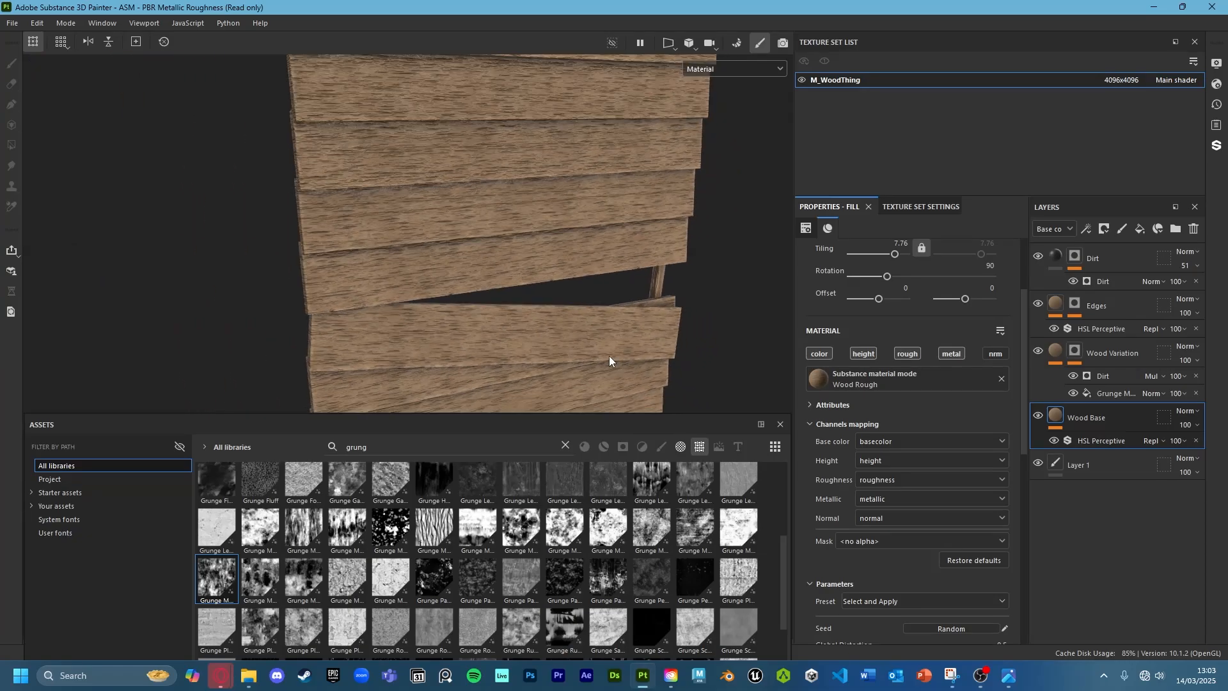
{"action": "left_click", "coordinate": [1131, 252]}
{"action": "left_click", "coordinate": [1139, 228]}
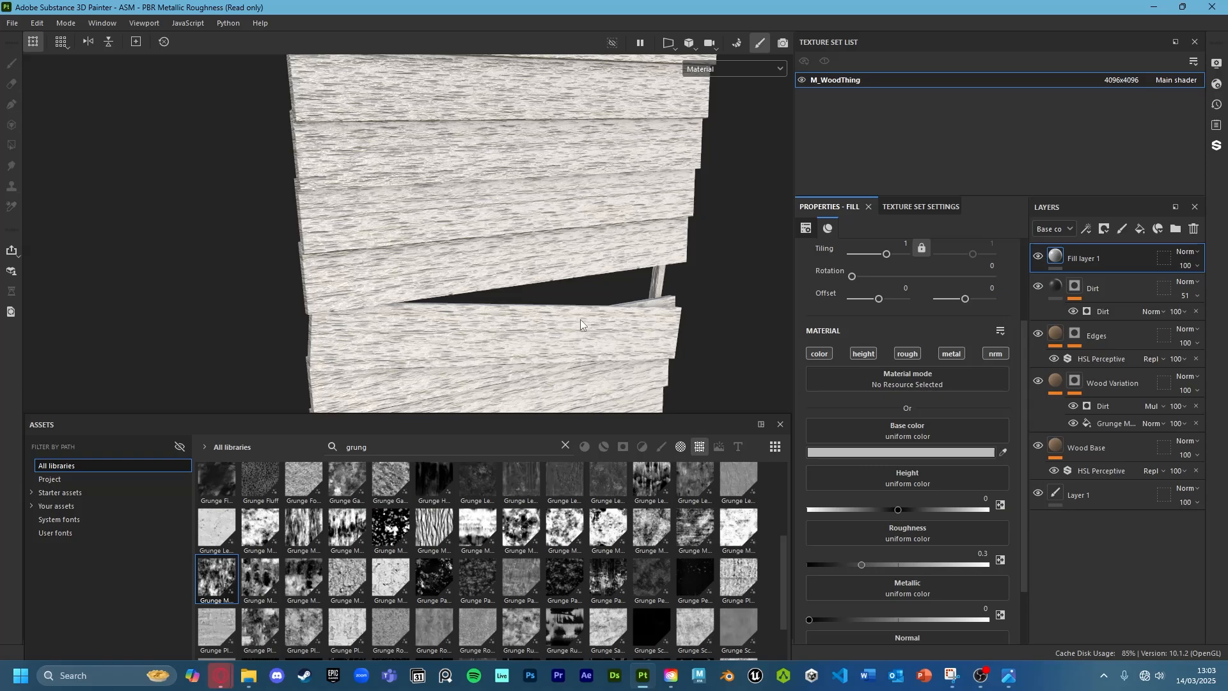
{"action": "left_click", "coordinate": [901, 353]}
{"action": "scroll", "coordinate": [739, 348], "scroll_direction": "up", "scroll_amount": 3}
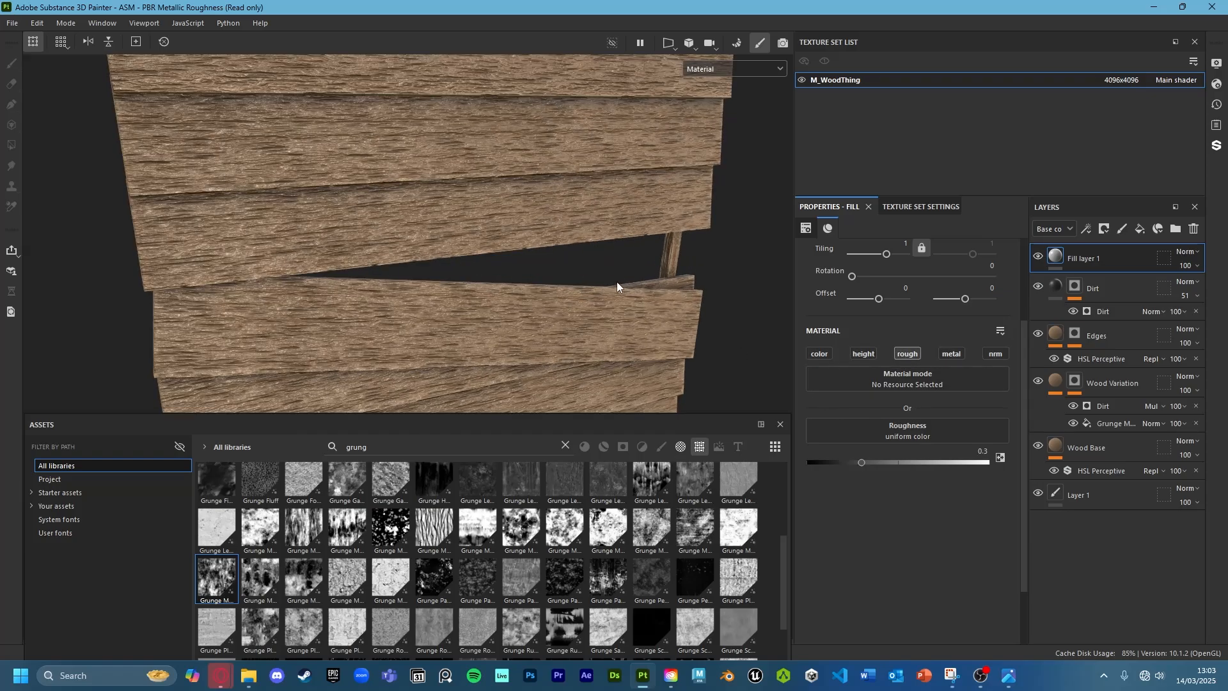
{"action": "mouse_move", "coordinate": [862, 463]}
{"action": "left_mouse_down"}
{"action": "mouse_move", "coordinate": [880, 462]}
{"action": "mouse_move", "coordinate": [867, 462]}
{"action": "left_mouse_up"}
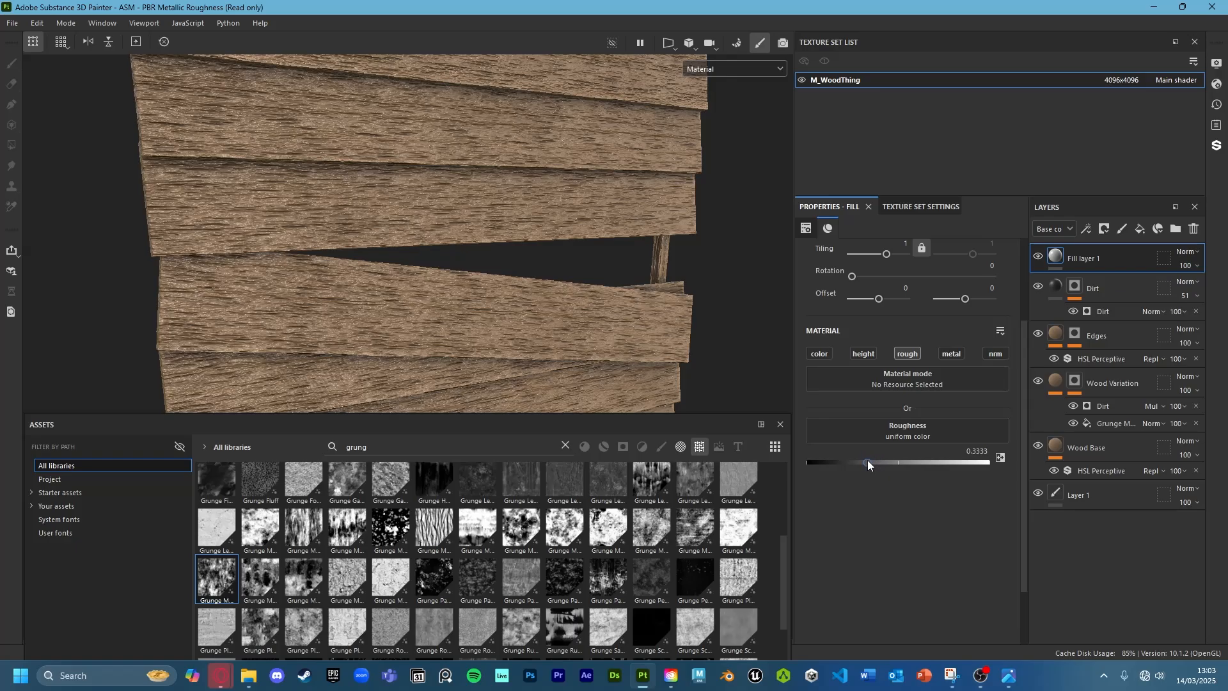
{"action": "left_click_drag", "start_coordinate": [717, 307], "coordinate": [449, 316], "text": "alt"}
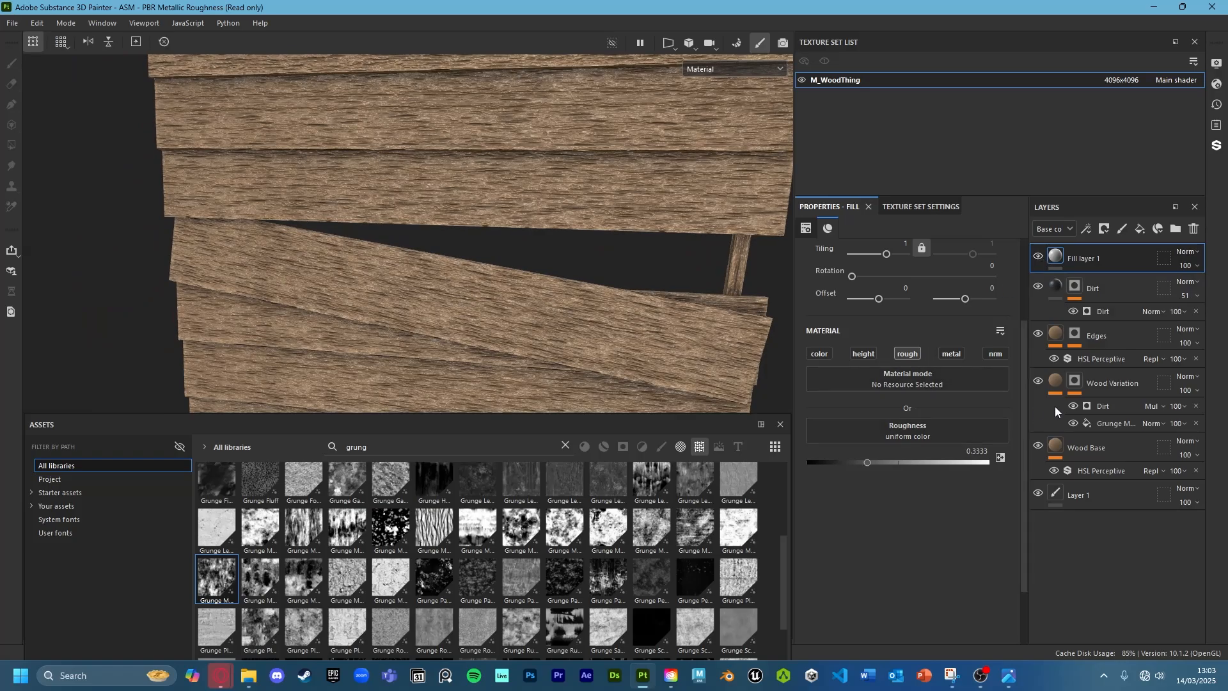
Add a black mask to Fill layer 1 and put a fill effect in that mask
{"action": "right_click", "coordinate": [1055, 262]}
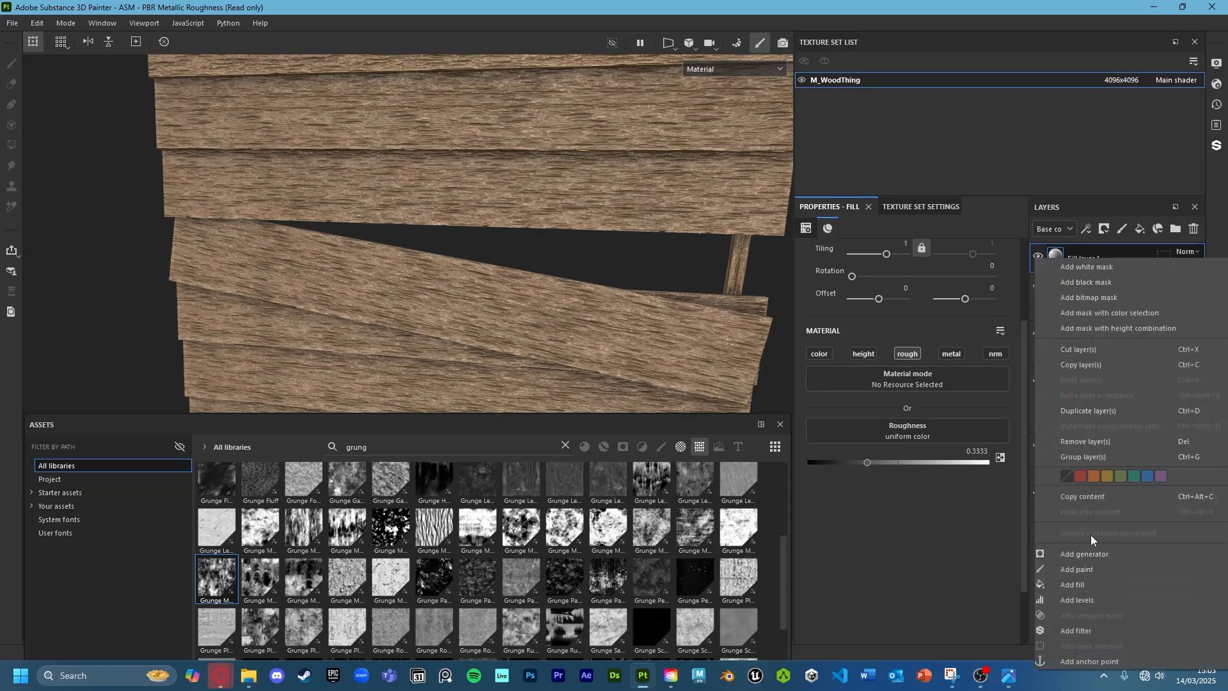
{"action": "left_click", "coordinate": [1079, 283]}
{"action": "right_click", "coordinate": [1076, 261]}
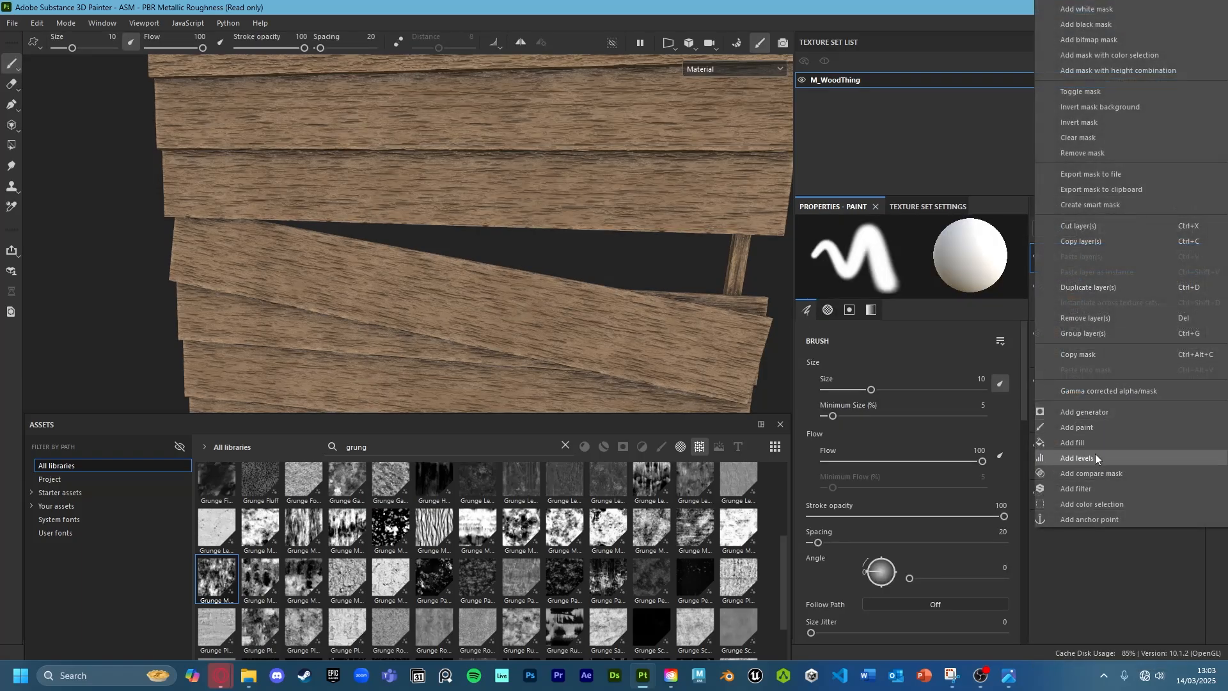
{"action": "left_click", "coordinate": [1076, 442]}
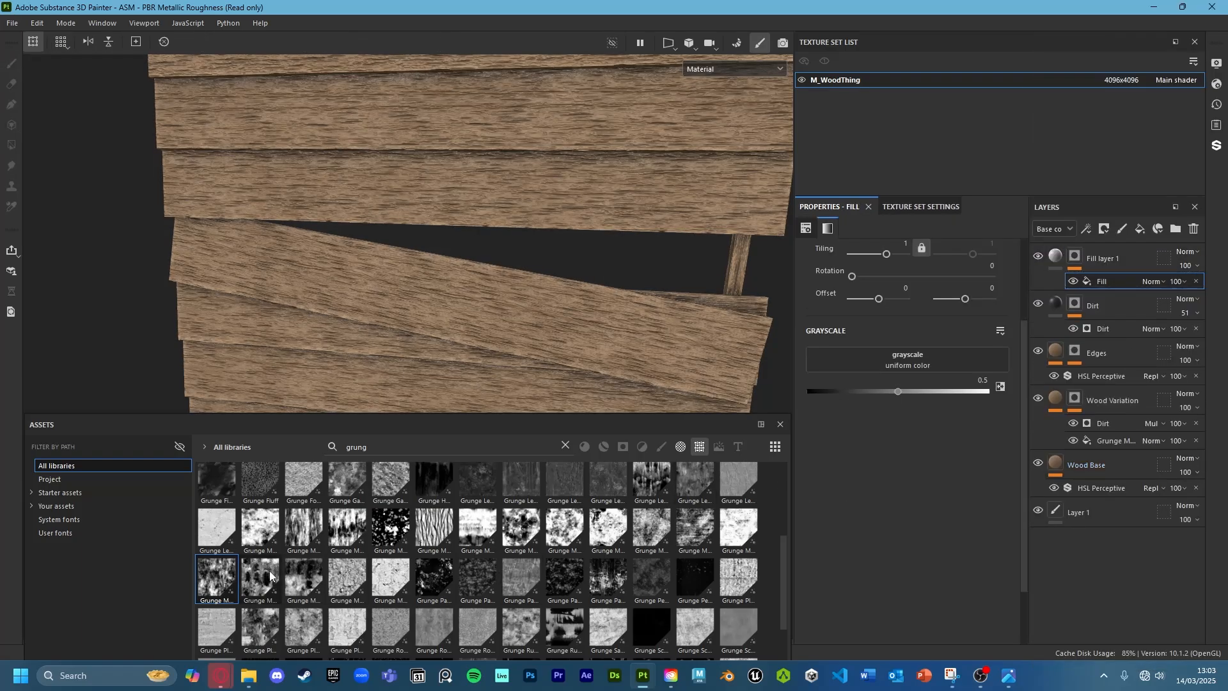
Search the assets for grunge 3, 4, 5 and 2, and assign Grunge Map 002 to the mask fill's grayscale
{"action": "left_click", "coordinate": [413, 450]}
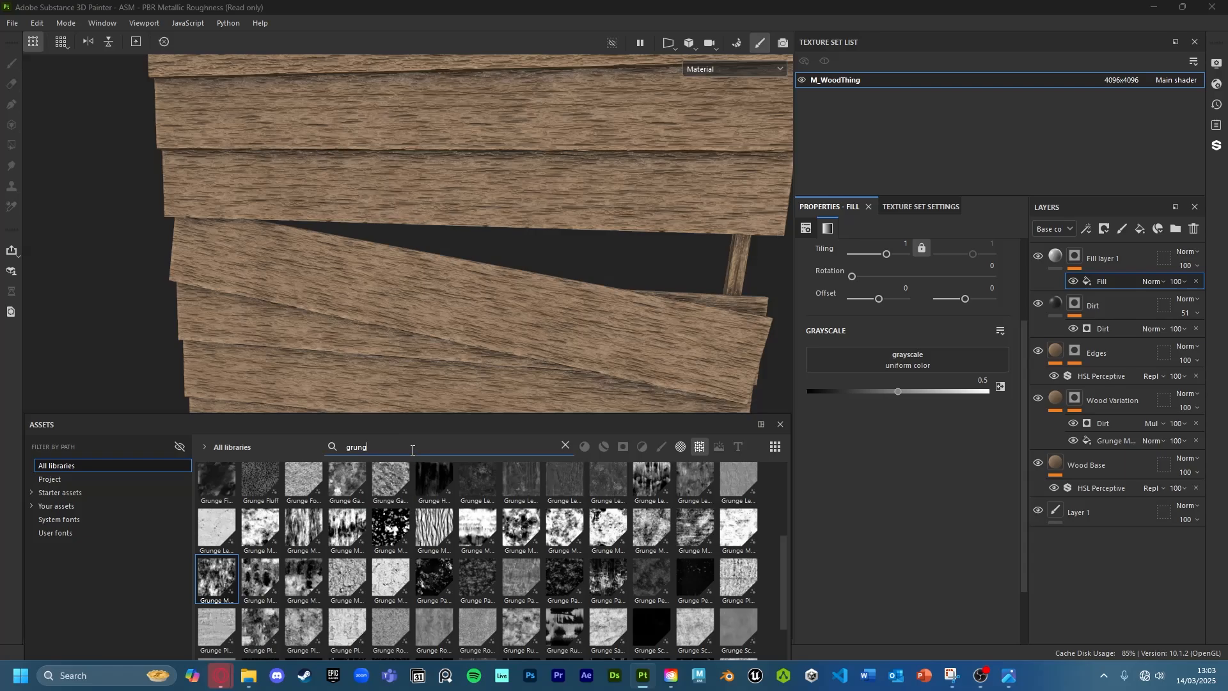
{"action": "type", "text": "e 3"}
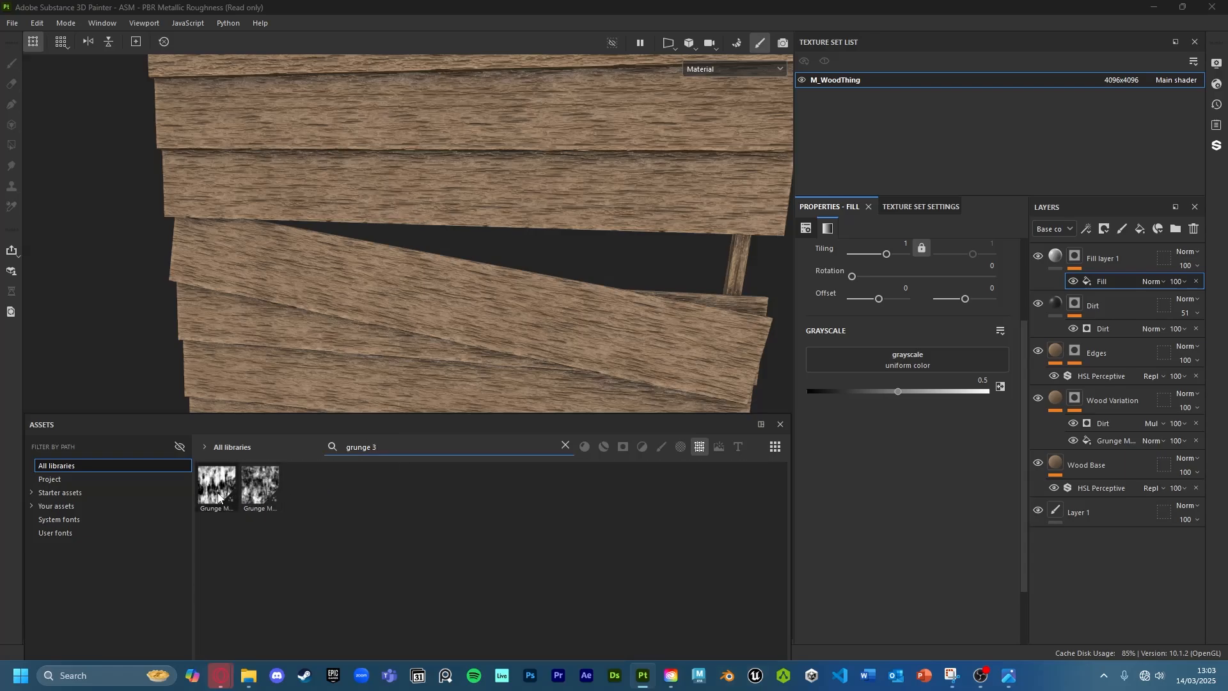
{"action": "key", "text": "BackSpace"}
{"action": "type", "text": "4"}
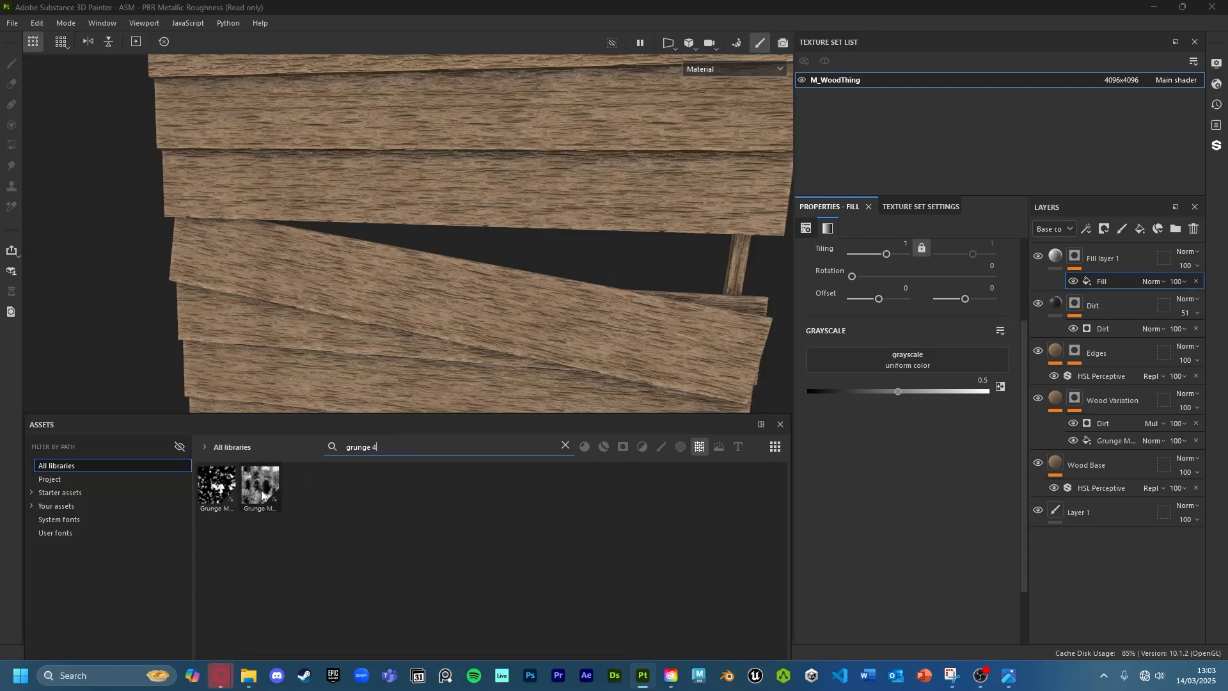
{"action": "key", "text": "BackSpace"}
{"action": "type", "text": "5"}
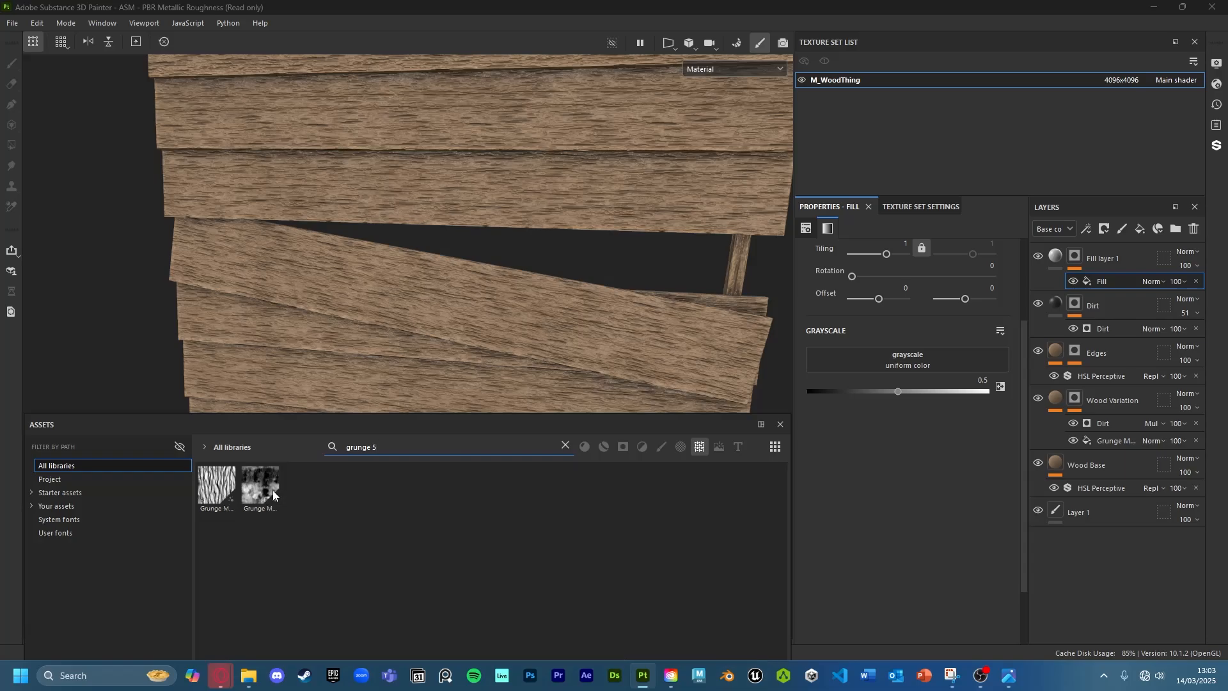
{"action": "key", "text": "BackSpace"}
{"action": "type", "text": "2"}
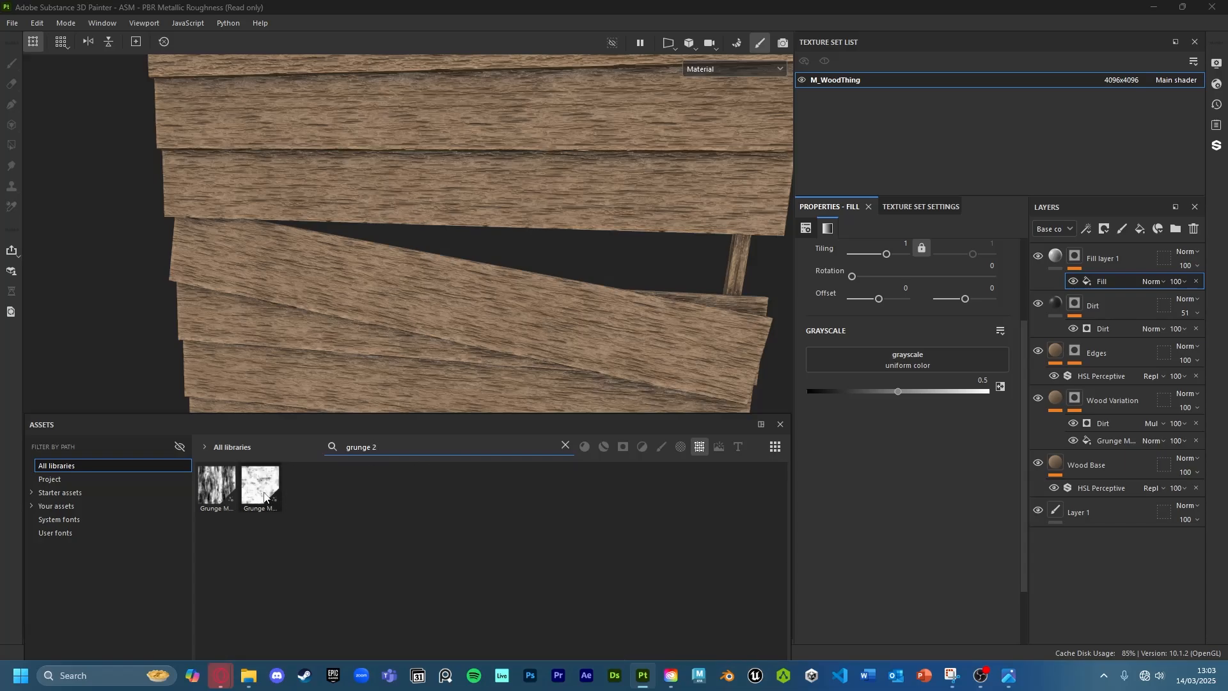
{"action": "left_click", "coordinate": [294, 552]}
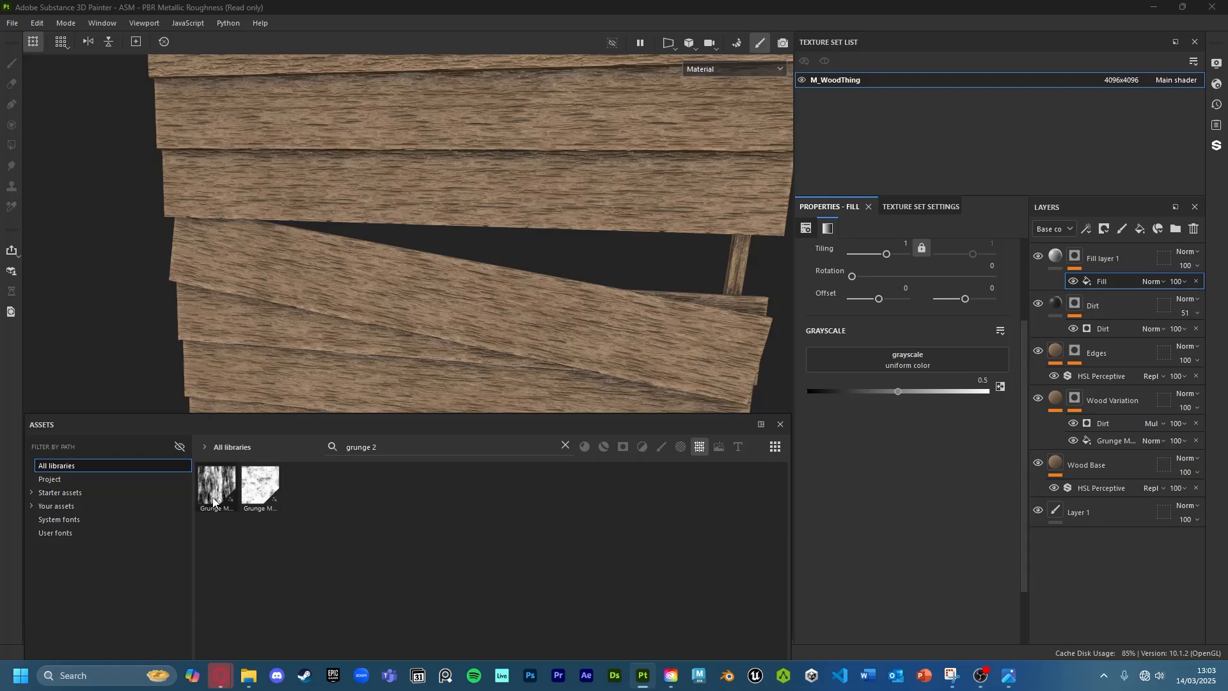
{"action": "left_click_drag", "start_coordinate": [213, 501], "coordinate": [895, 357]}
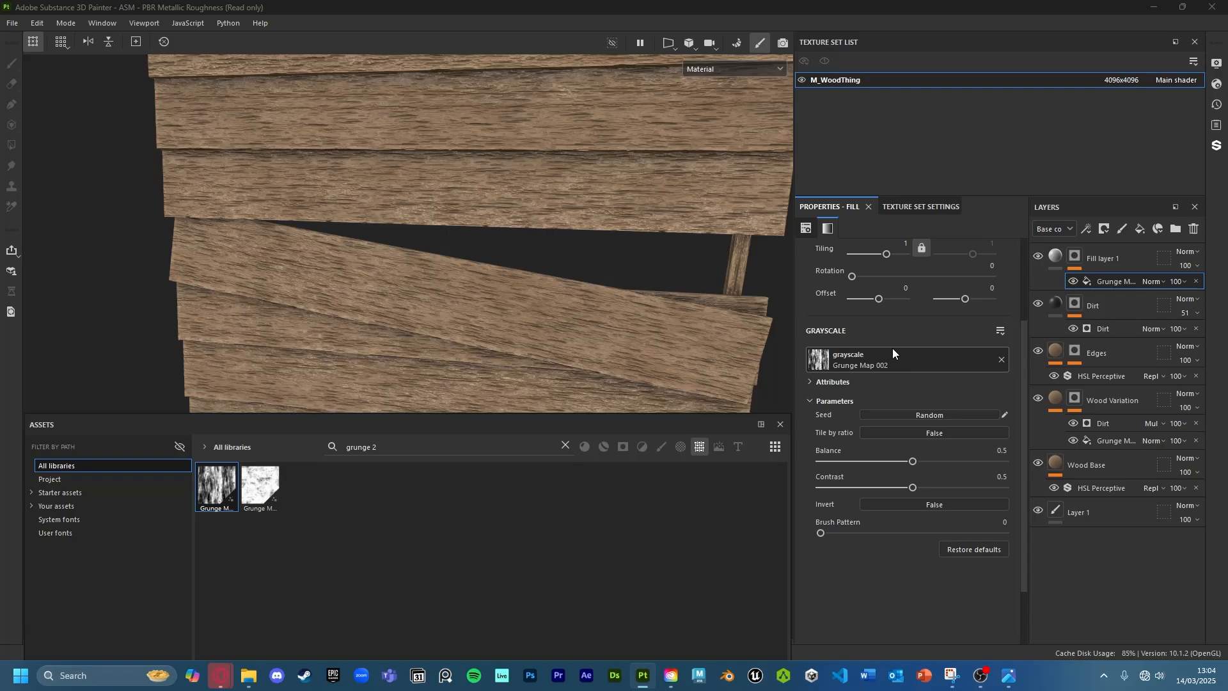
In Mask view, set the Grunge Map 002 tiling to 7.08, and try a rotation of 95.78 before undoing that rotation
{"action": "left_click", "coordinate": [761, 69]}
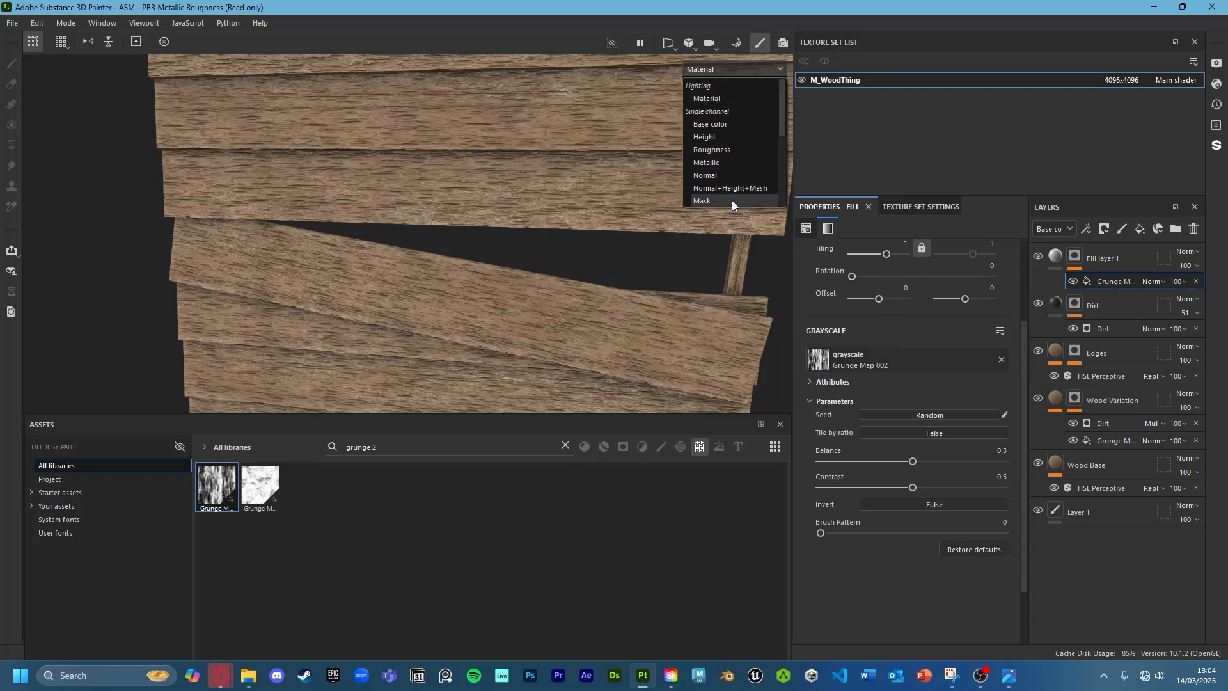
{"action": "left_click", "coordinate": [731, 201]}
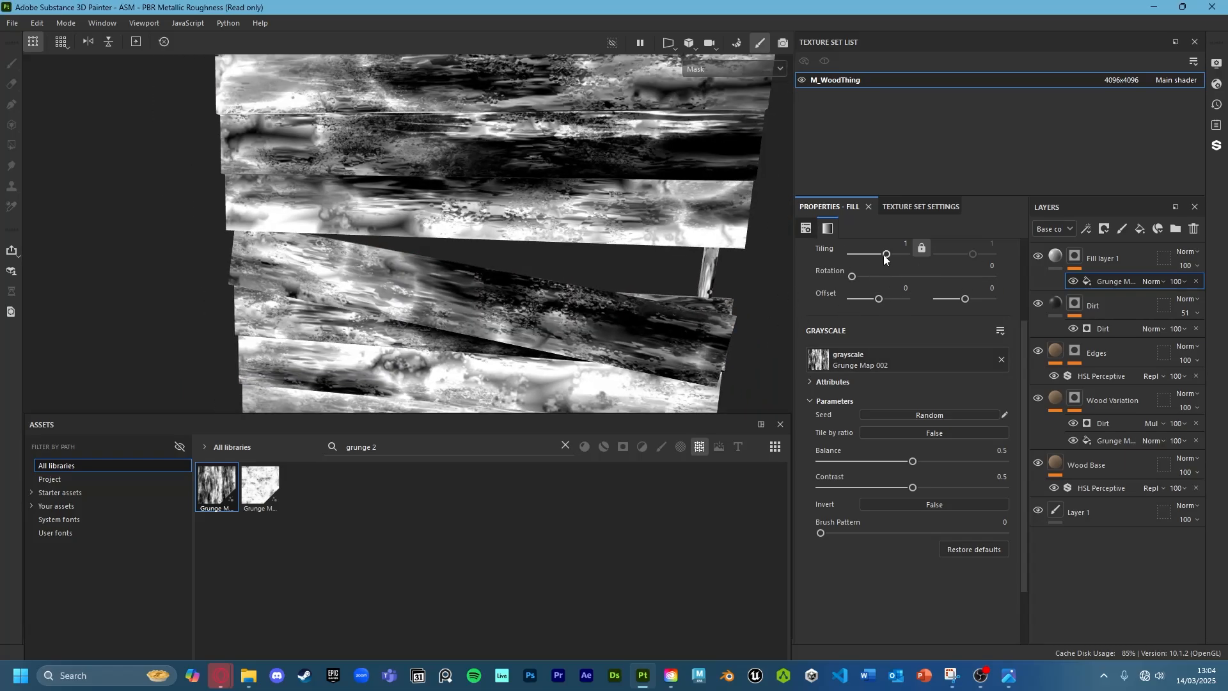
{"action": "left_click_drag", "start_coordinate": [884, 255], "coordinate": [919, 253]}
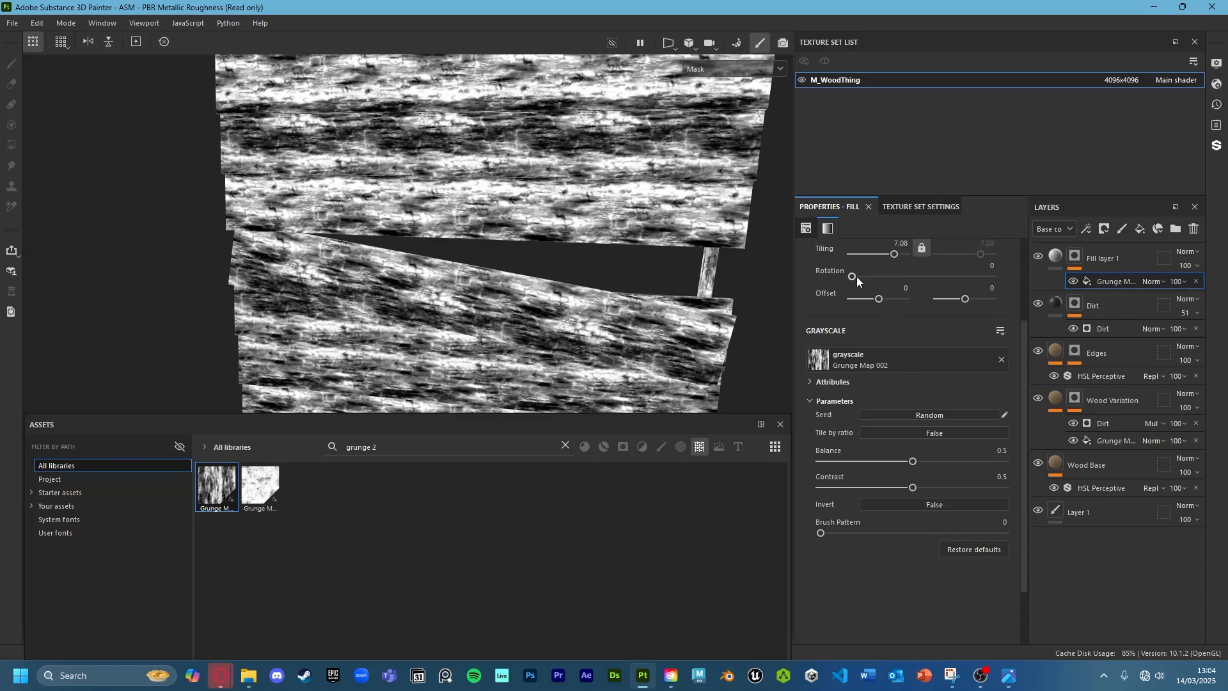
{"action": "left_click_drag", "start_coordinate": [857, 277], "coordinate": [889, 280]}
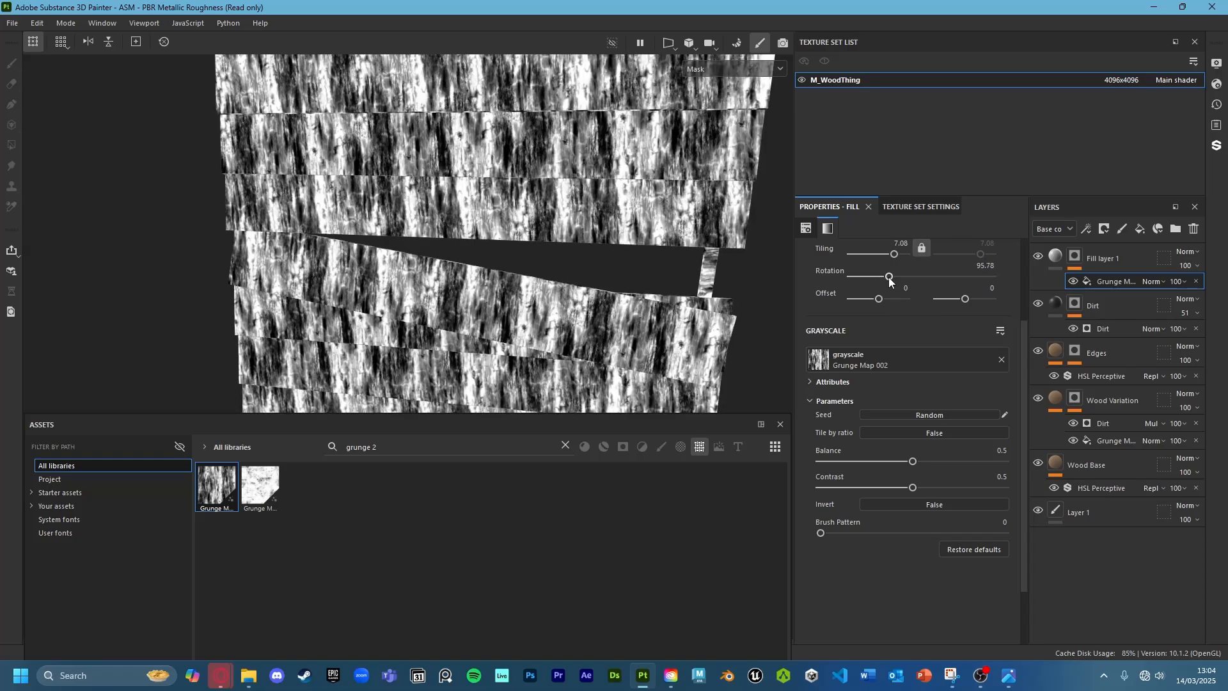
{"action": "key", "text": "ctrl+z"}
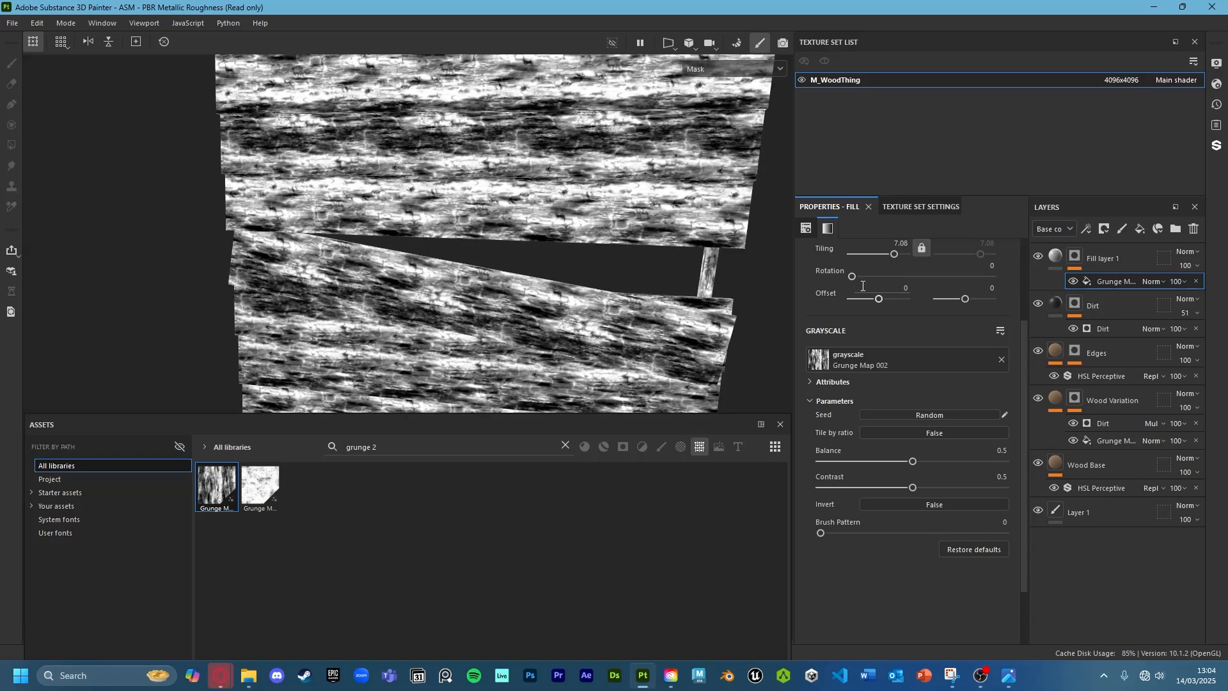
Return to Material view and inspect the planks from several angles, comparing them with Fill layer 1 hidden and shown
{"action": "left_click", "coordinate": [726, 69]}
{"action": "left_click", "coordinate": [735, 85]}
{"action": "left_click_drag", "start_coordinate": [741, 96], "coordinate": [601, 202], "text": "alt"}
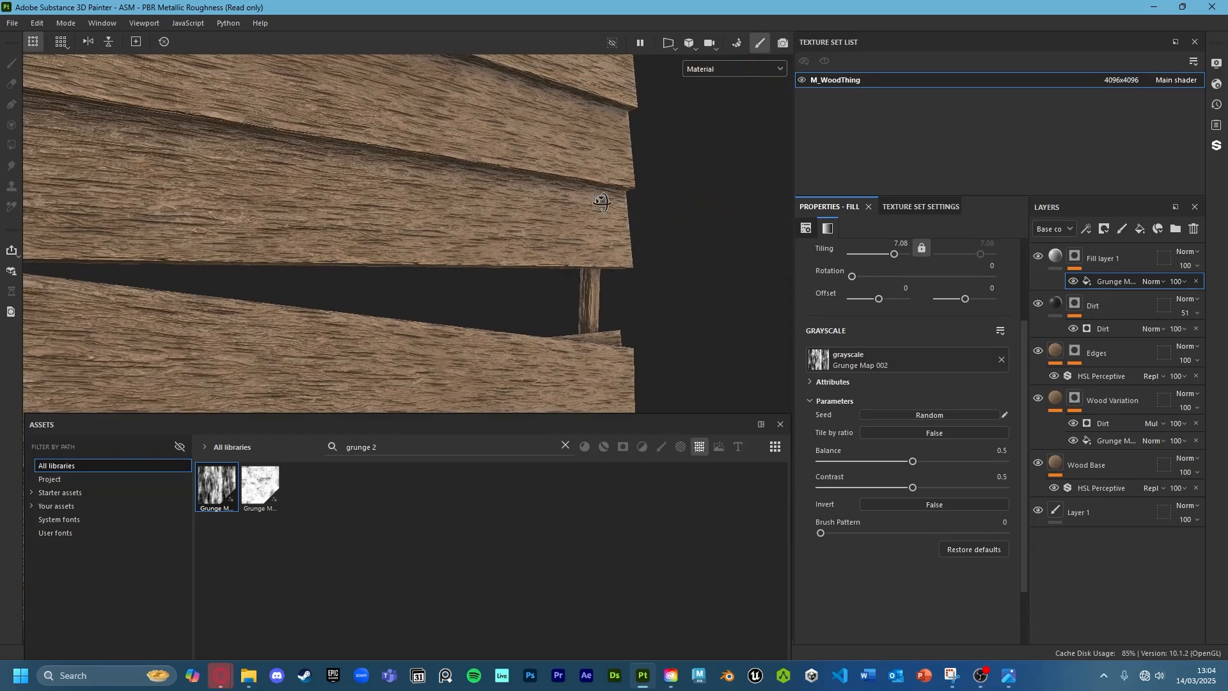
{"action": "right_click_drag", "start_coordinate": [602, 203], "coordinate": [559, 224], "text": "alt"}
{"action": "left_click_drag", "start_coordinate": [559, 224], "coordinate": [547, 251], "text": "alt"}
{"action": "middle_click_drag", "start_coordinate": [547, 250], "coordinate": [578, 301], "text": "alt"}
{"action": "right_click_drag", "start_coordinate": [578, 300], "coordinate": [625, 287], "text": "alt"}
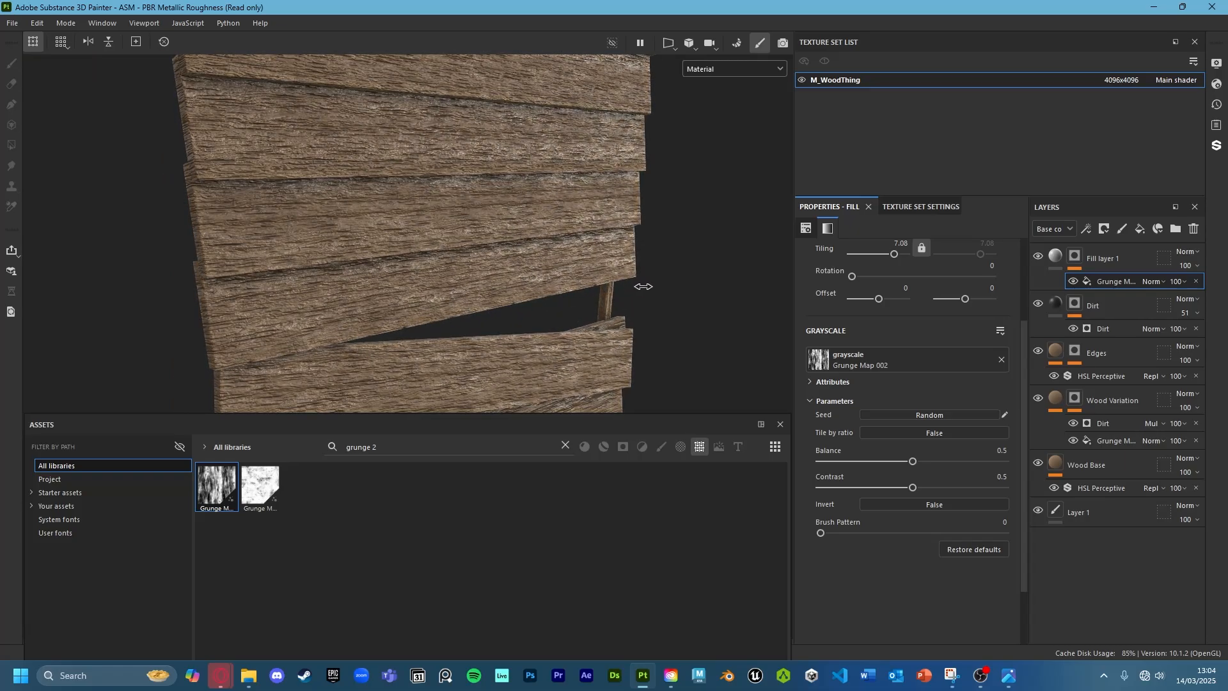
{"action": "left_click_drag", "start_coordinate": [643, 287], "coordinate": [694, 281], "text": "alt"}
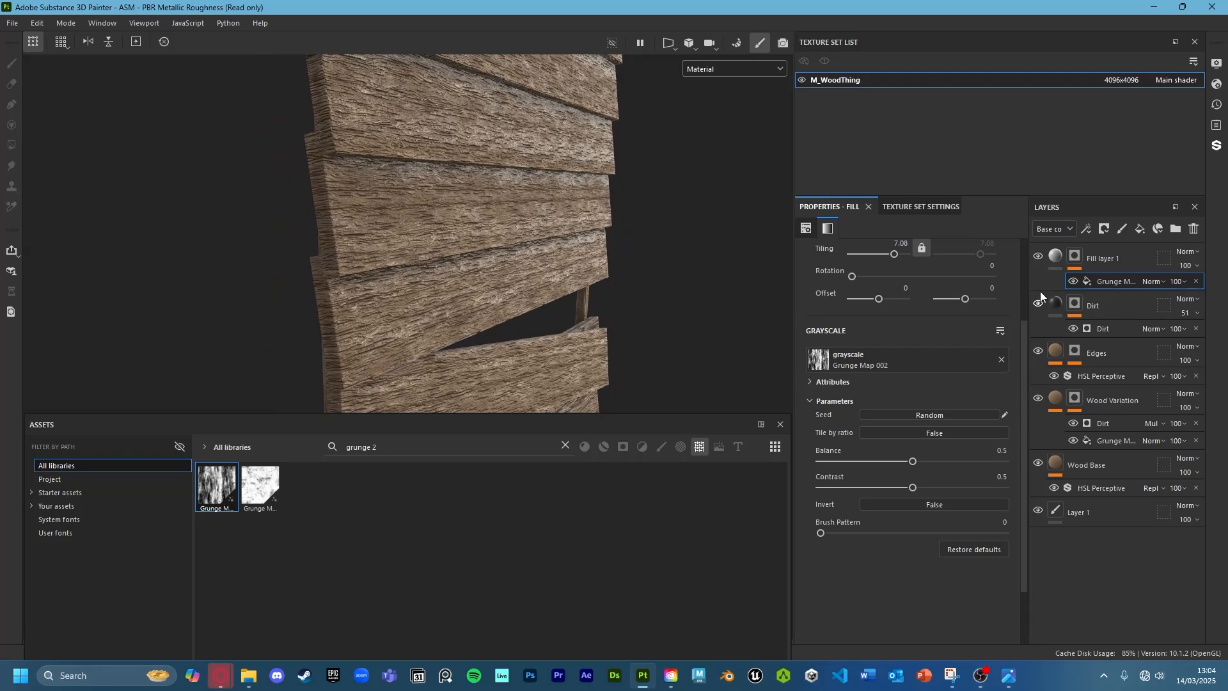
{"action": "left_click", "coordinate": [1039, 257]}
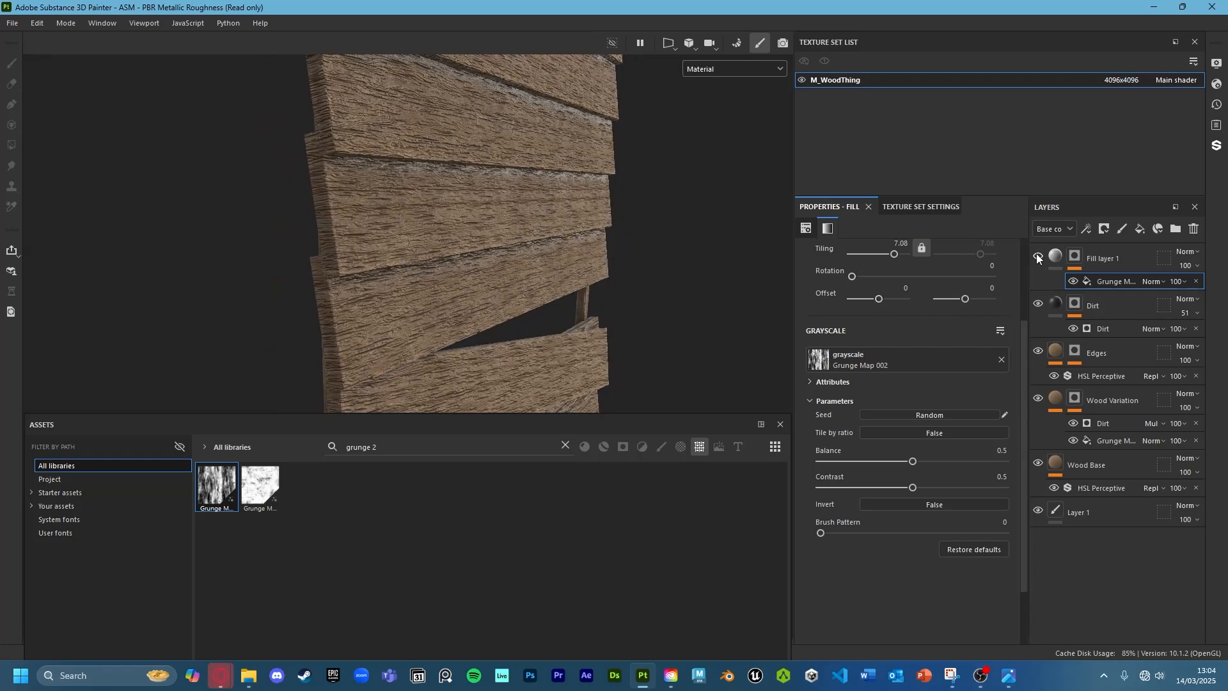
{"action": "left_click", "coordinate": [1039, 256]}
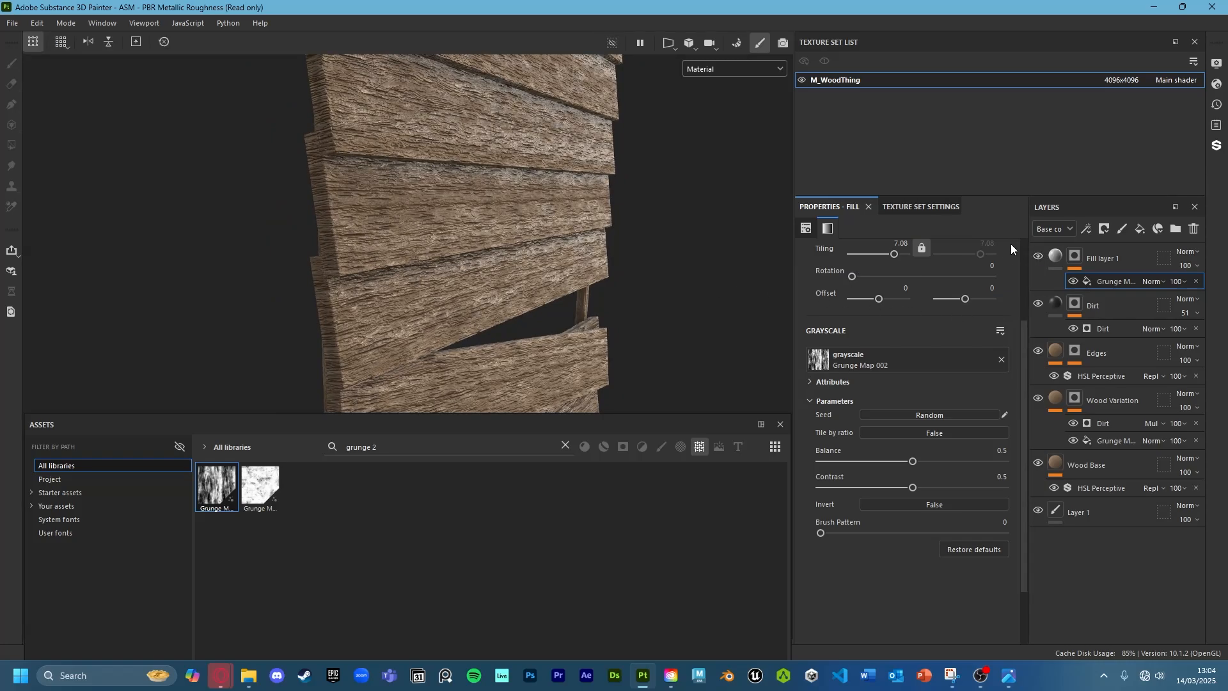
Set Fill layer 1's roughness to 0.4386 and rename the layer as Roughness
{"action": "left_click", "coordinate": [1056, 255]}
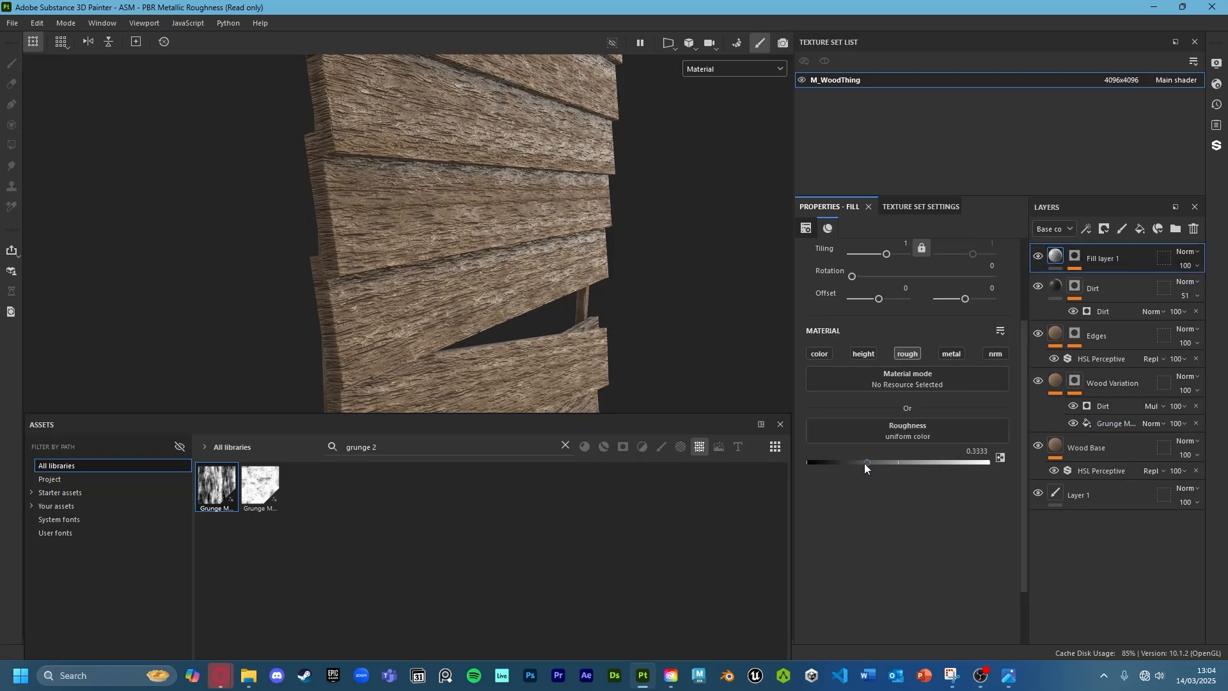
{"action": "left_click_drag", "start_coordinate": [865, 463], "coordinate": [887, 463]}
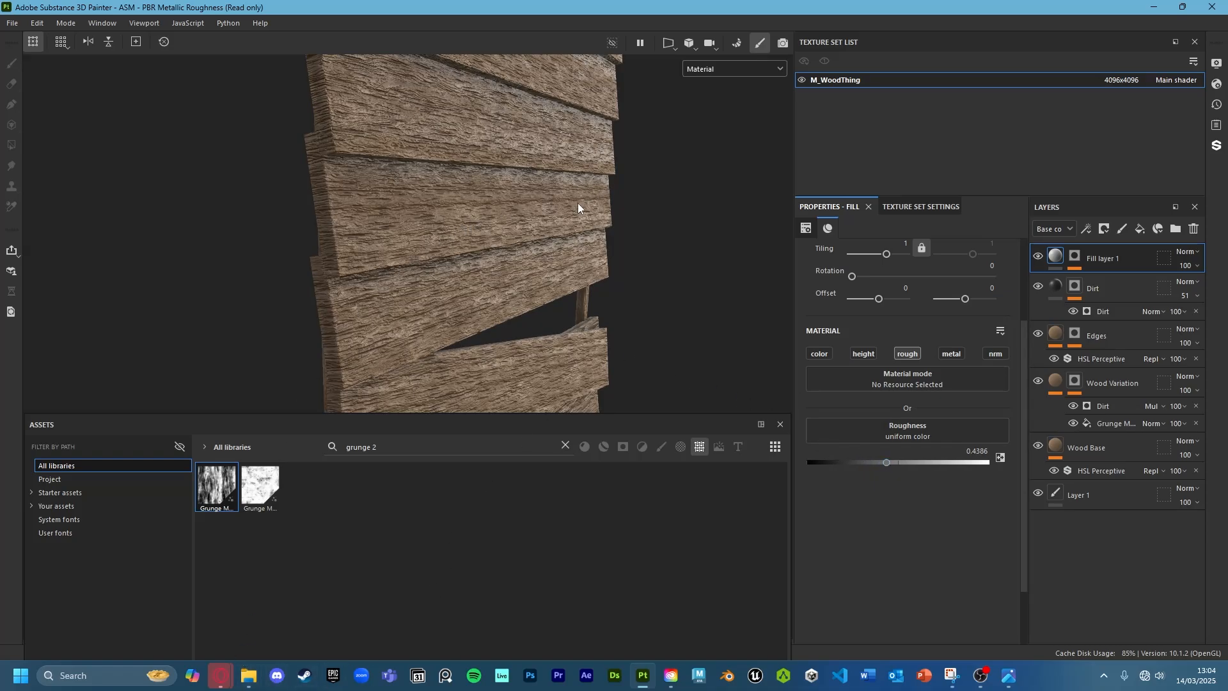
{"action": "left_click_drag", "start_coordinate": [579, 208], "coordinate": [541, 217], "text": "alt"}
{"action": "middle_click_drag", "start_coordinate": [544, 217], "coordinate": [598, 206], "text": "alt"}
{"action": "scroll", "coordinate": [601, 309], "scroll_direction": "down", "scroll_amount": 2}
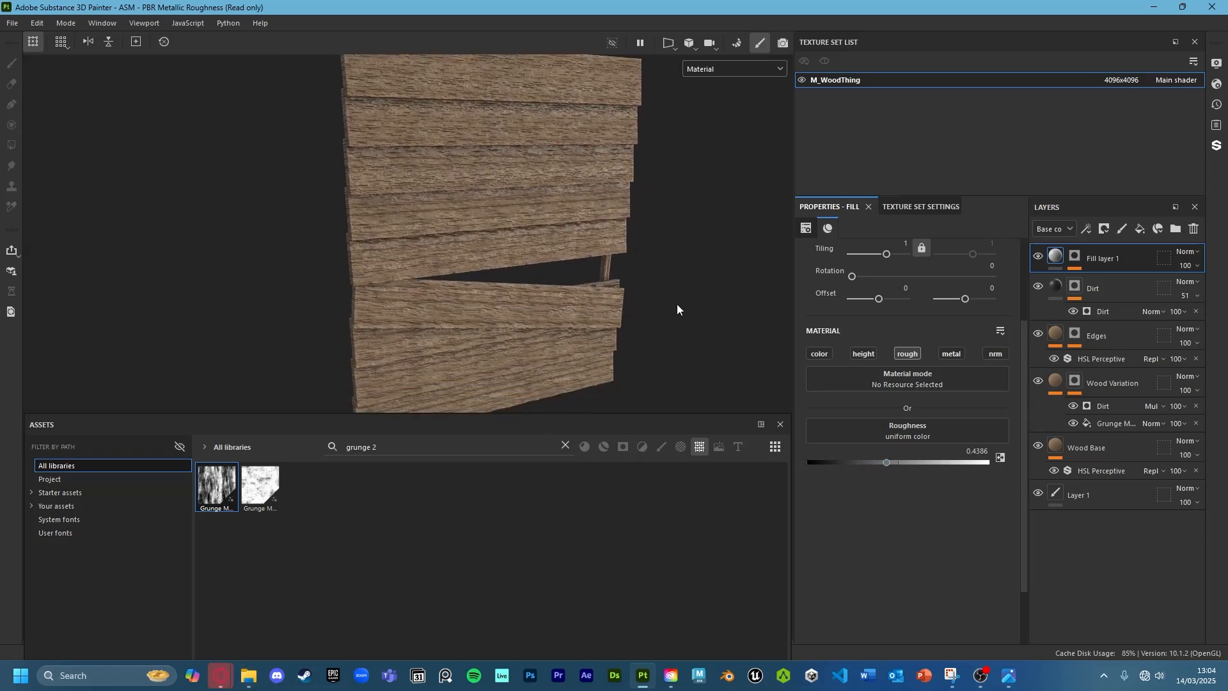
{"action": "double_click", "coordinate": [1110, 263]}
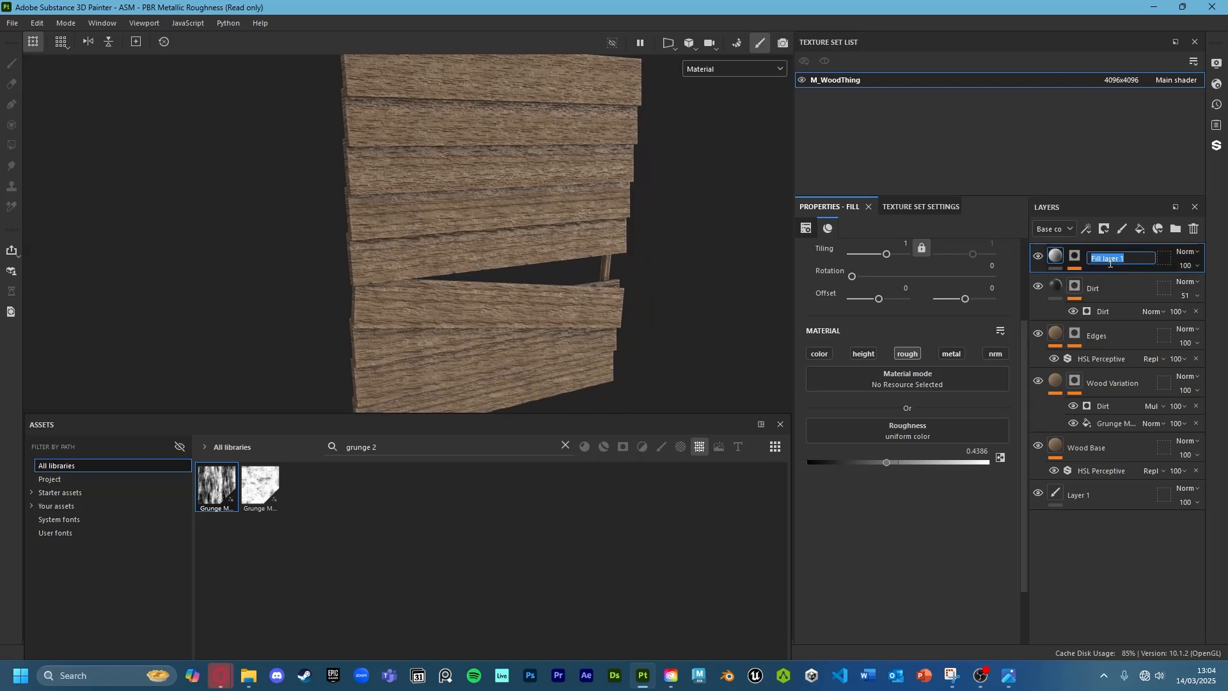
{"action": "type", "text": "Roughness"}
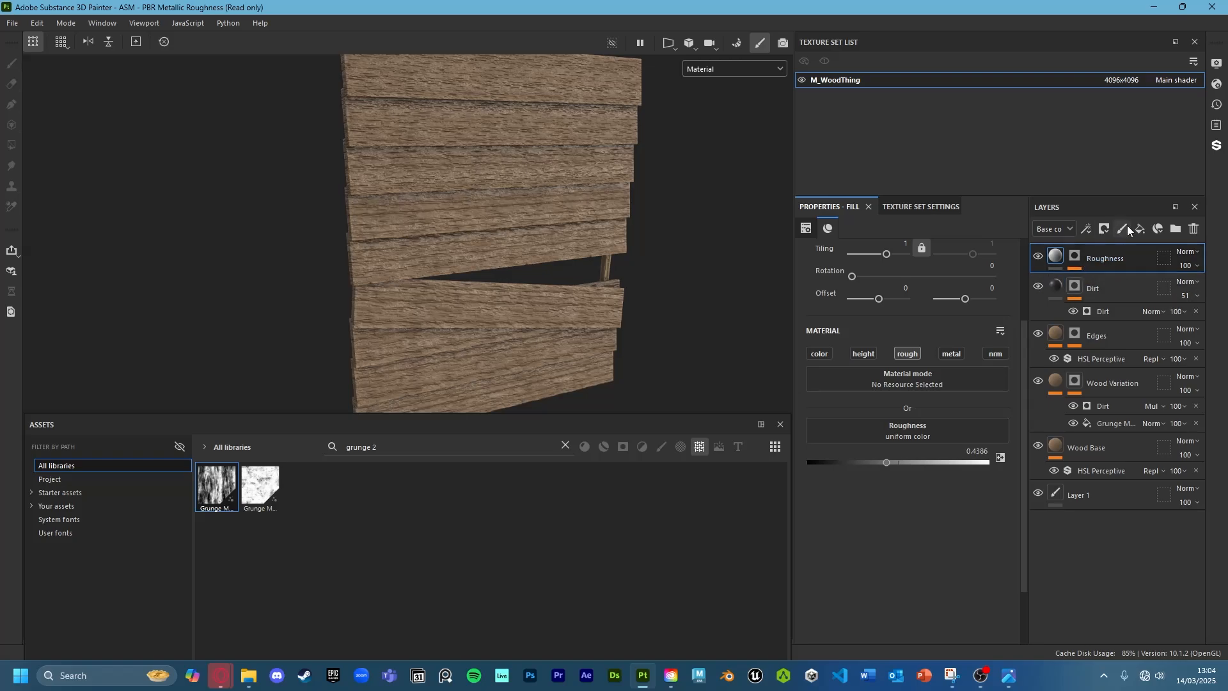
Switch to the browser's reference photo of the weathered planks, examine the boards' surface up close, and return to Substance Painter
{"action": "mouse_move", "coordinate": [222, 675]}
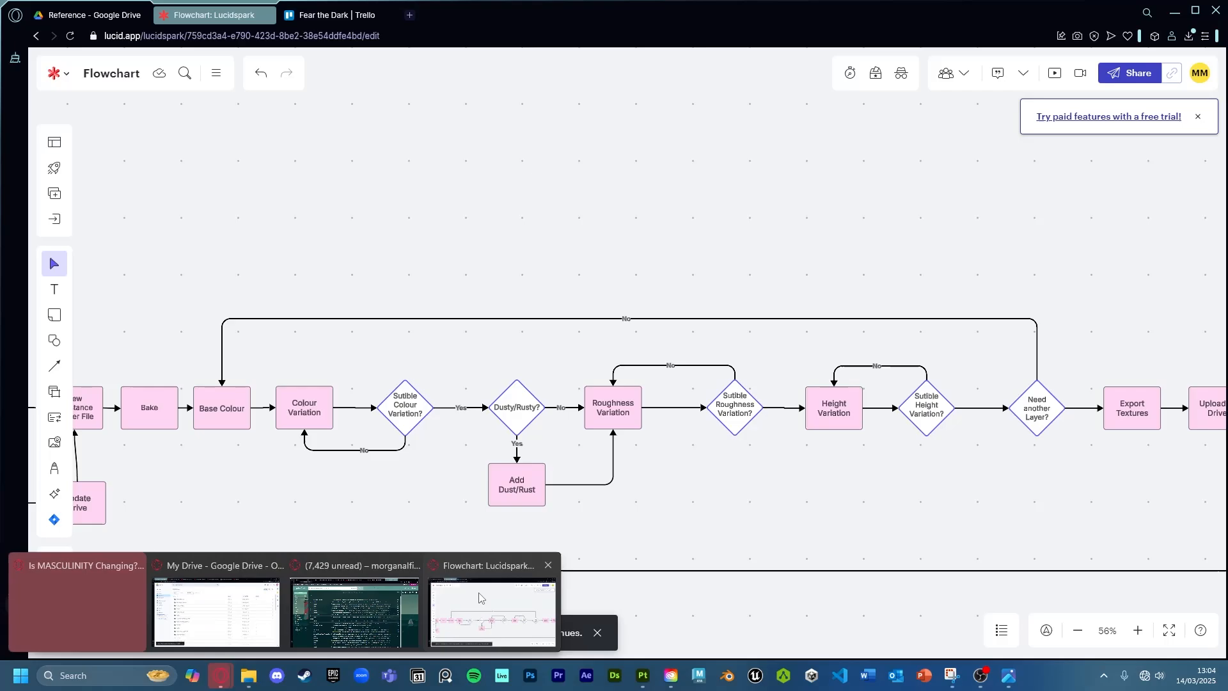
{"action": "left_click", "coordinate": [480, 598]}
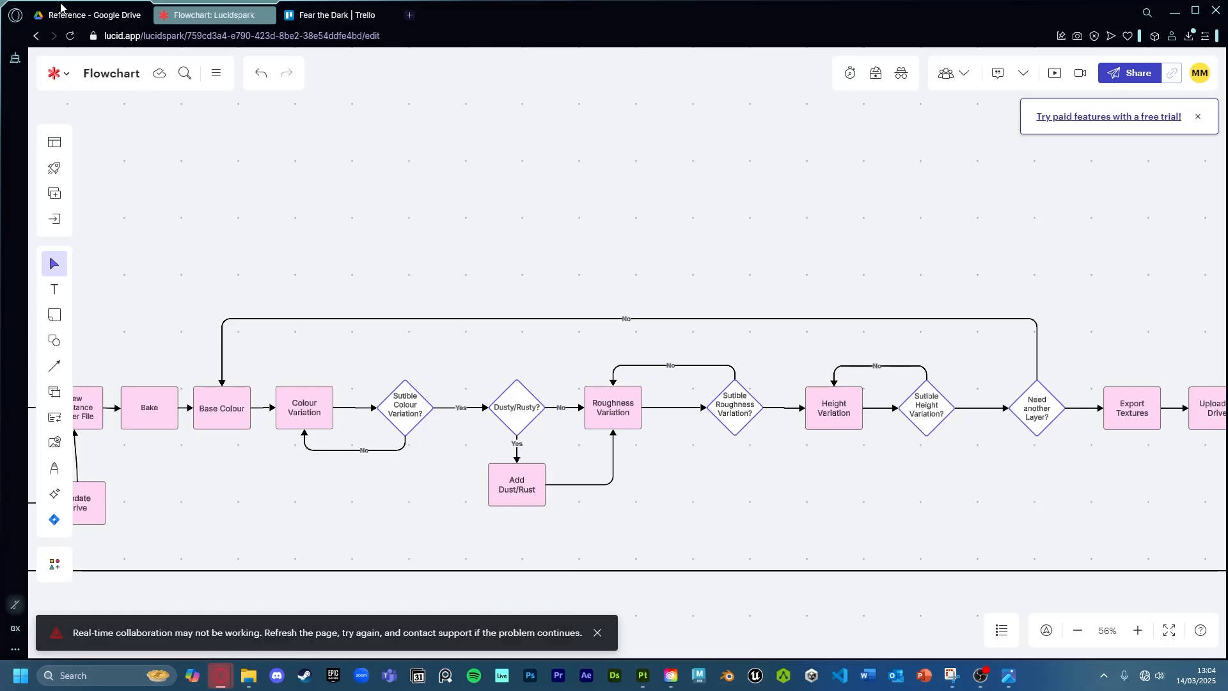
{"action": "left_click", "coordinate": [89, 15]}
{"action": "scroll", "coordinate": [574, 296], "scroll_direction": "up", "scroll_amount": 4}
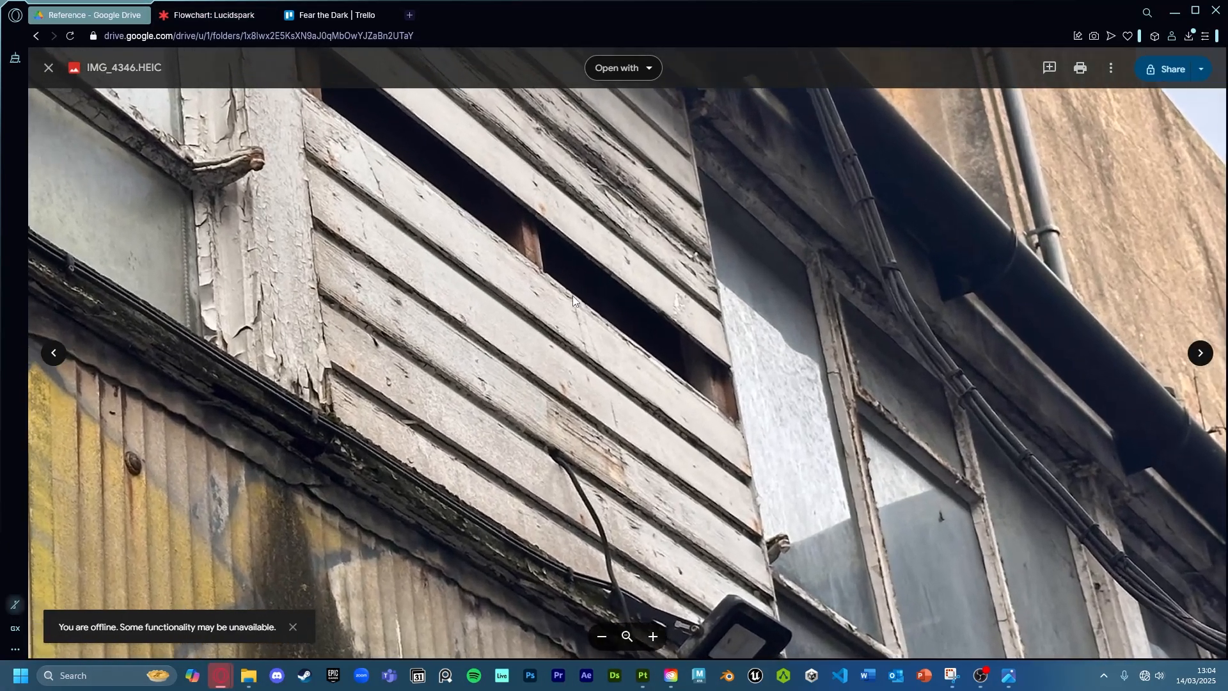
{"action": "scroll", "coordinate": [570, 352], "scroll_direction": "down", "scroll_amount": 4}
{"action": "left_click_drag", "start_coordinate": [595, 382], "coordinate": [606, 484]}
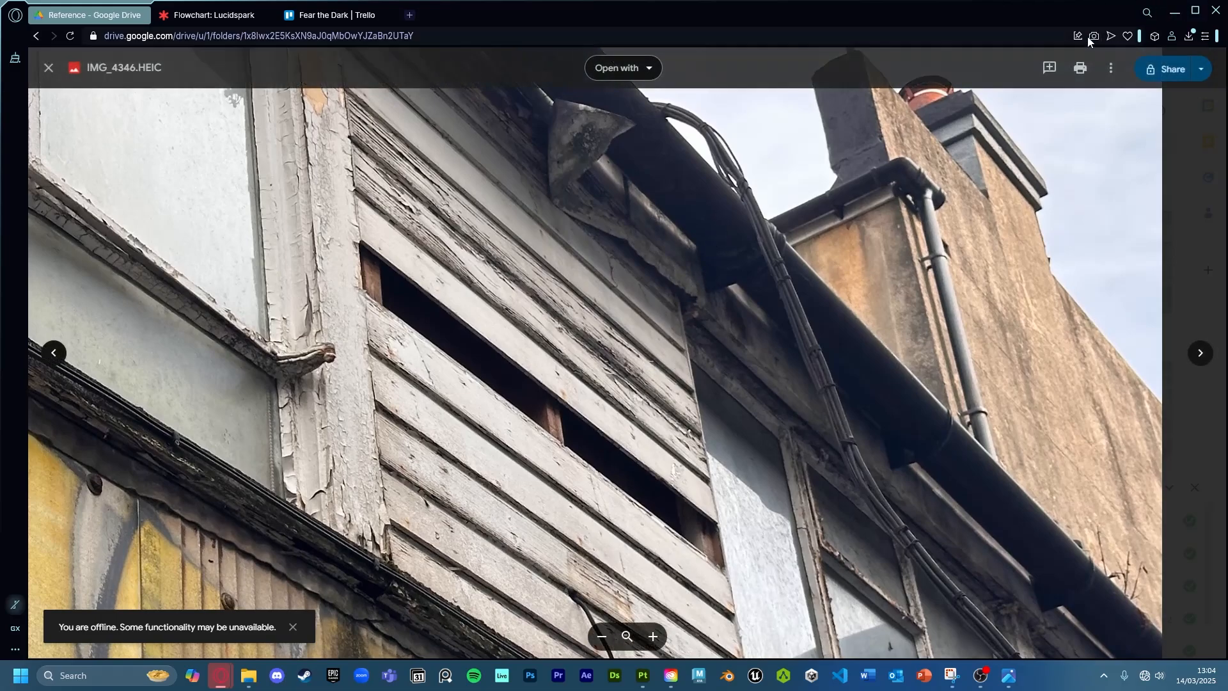
{"action": "left_click", "coordinate": [645, 675]}
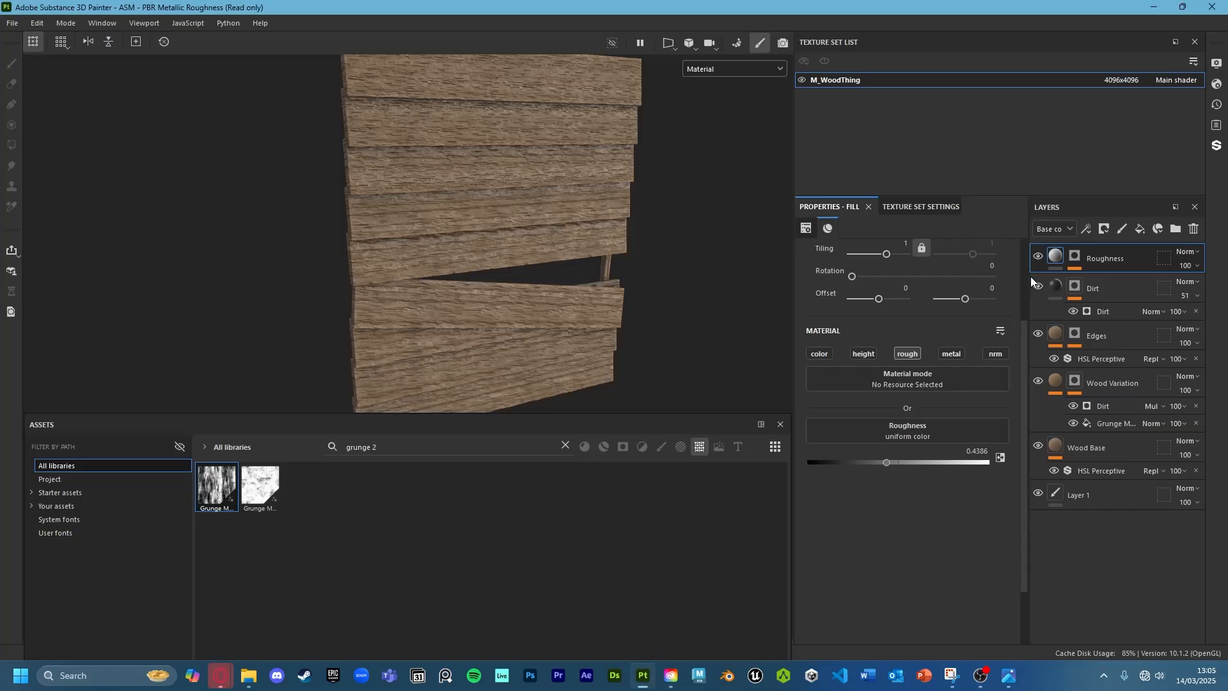
Add a new fill layer on top with only the height channel enabled and set its height to 0.0386
{"action": "left_click", "coordinate": [1140, 229]}
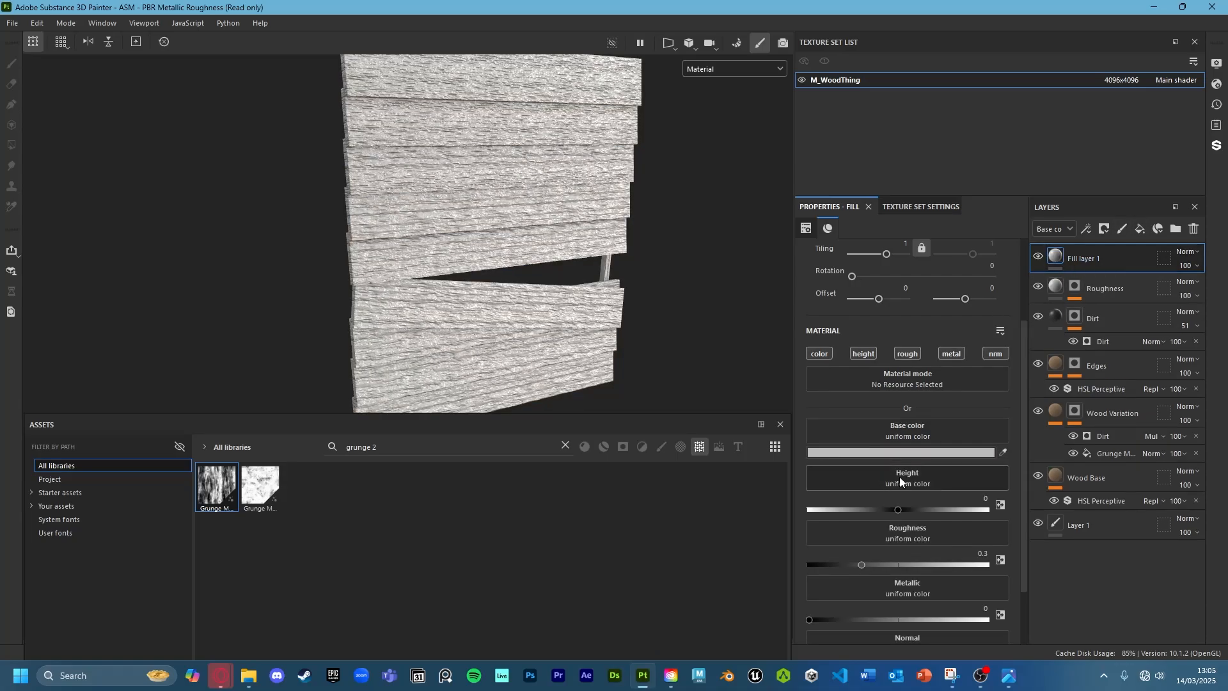
{"action": "left_click", "coordinate": [869, 355]}
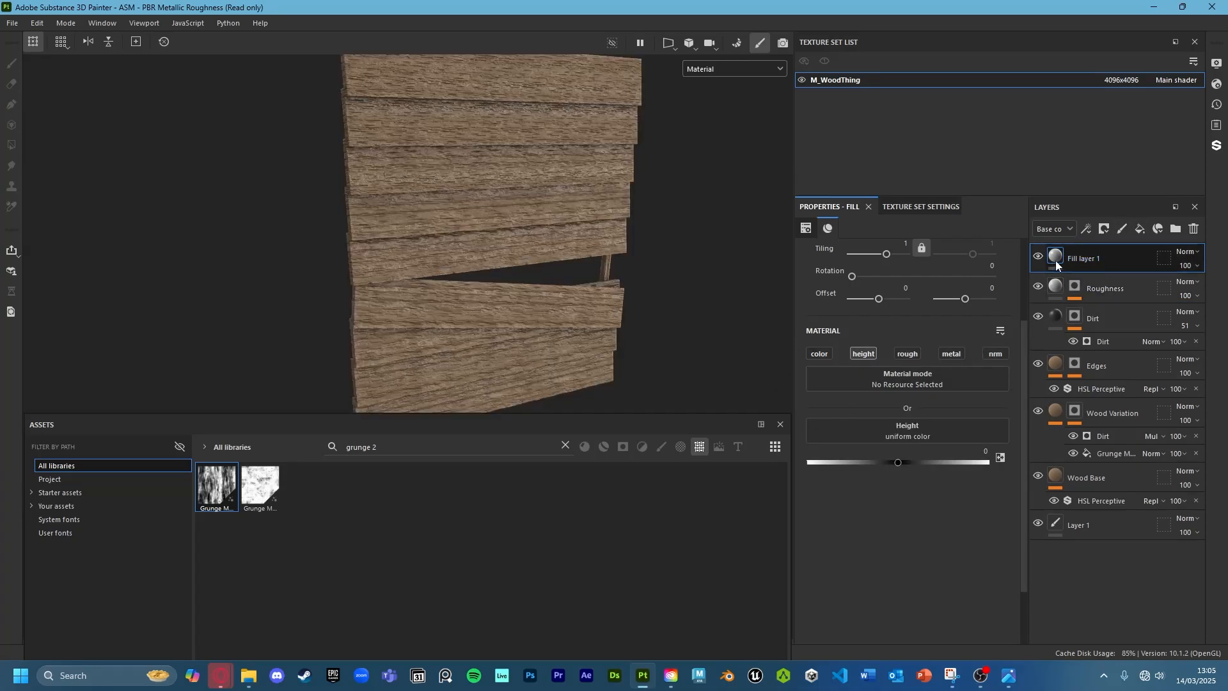
{"action": "left_click_drag", "start_coordinate": [896, 462], "coordinate": [900, 462]}
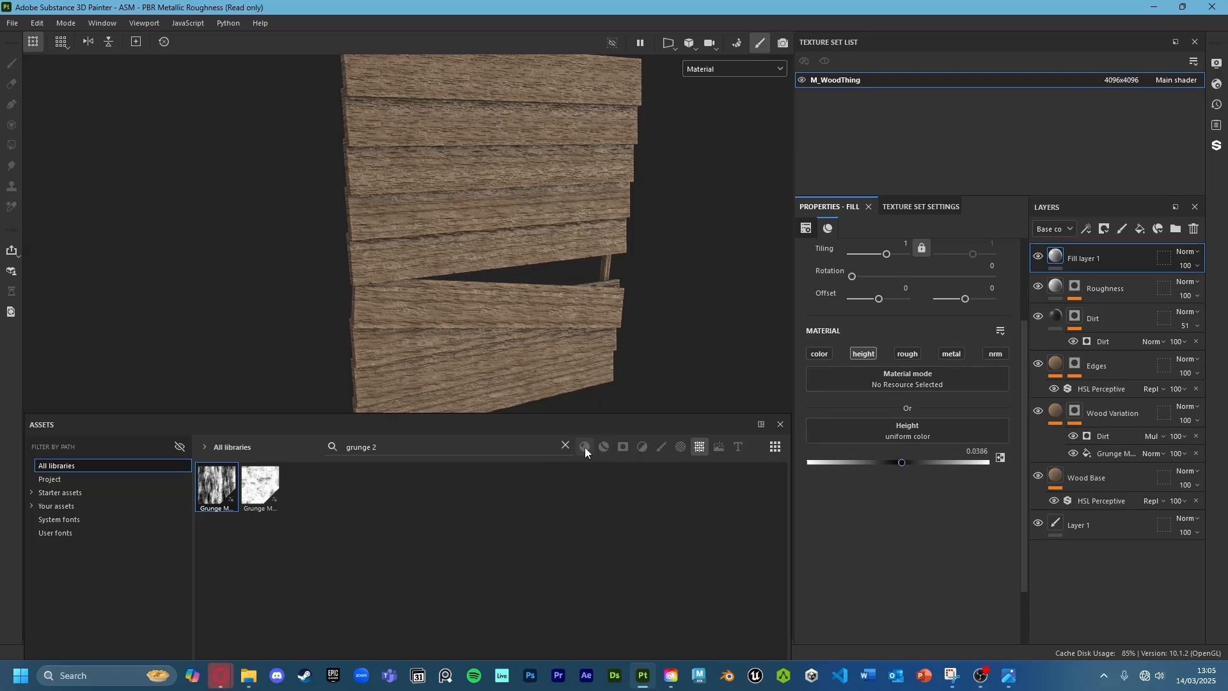
Search the assets for wood and add a mask to Fill layer 1, deleting the extra fill layer added on top
{"action": "left_click", "coordinate": [564, 445]}
{"action": "type", "text": "wood"}
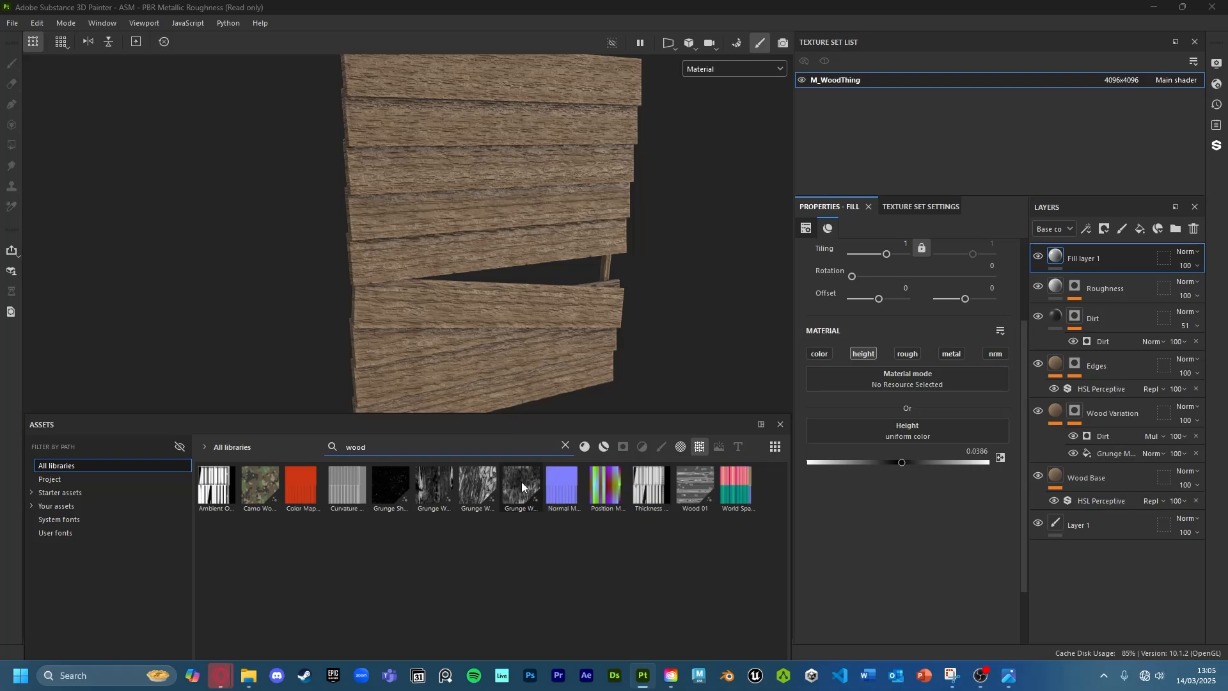
{"action": "right_click", "coordinate": [1052, 261]}
{"action": "left_click", "coordinate": [1085, 281]}
{"action": "left_click", "coordinate": [1139, 229]}
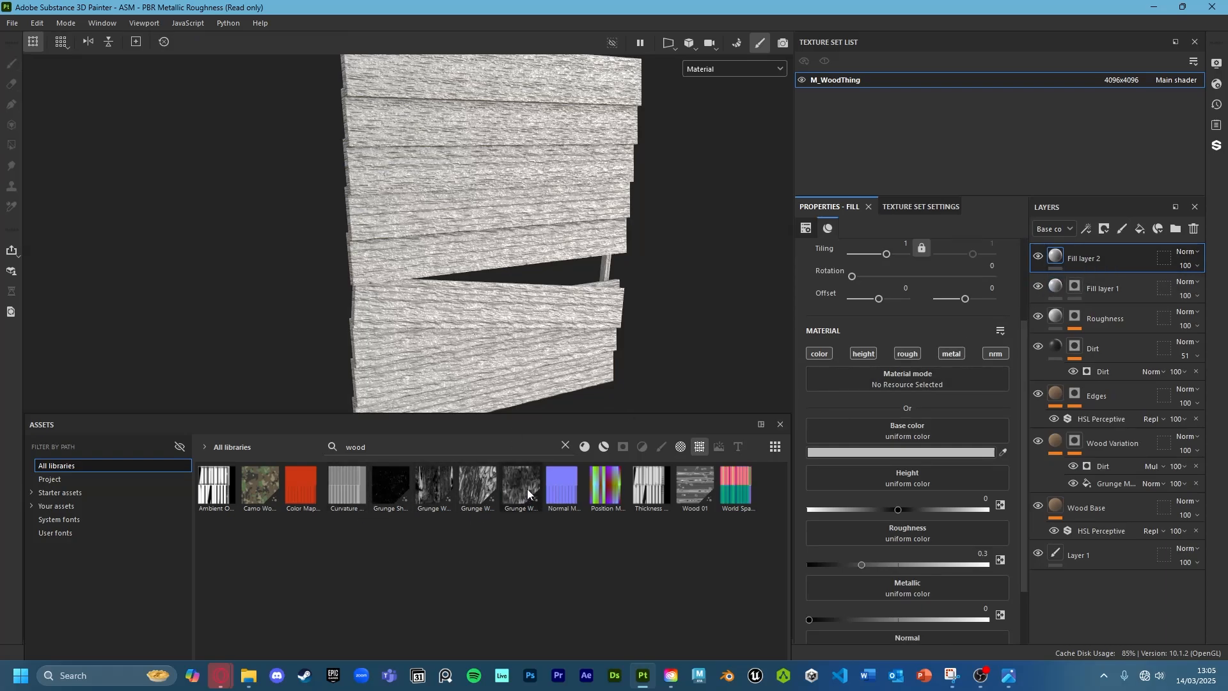
{"action": "key", "text": "Delete"}
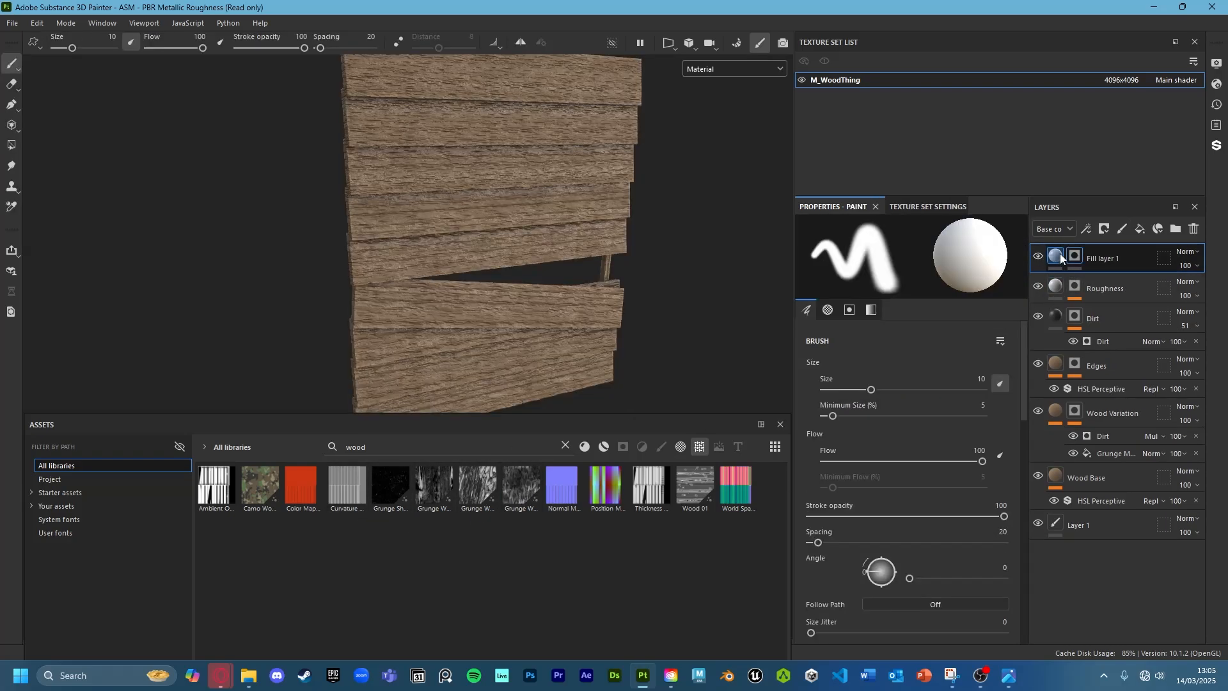
Add a fill to Fill layer 1's mask and assign Grunge Wood Soft to its grayscale
{"action": "right_click", "coordinate": [1079, 256]}
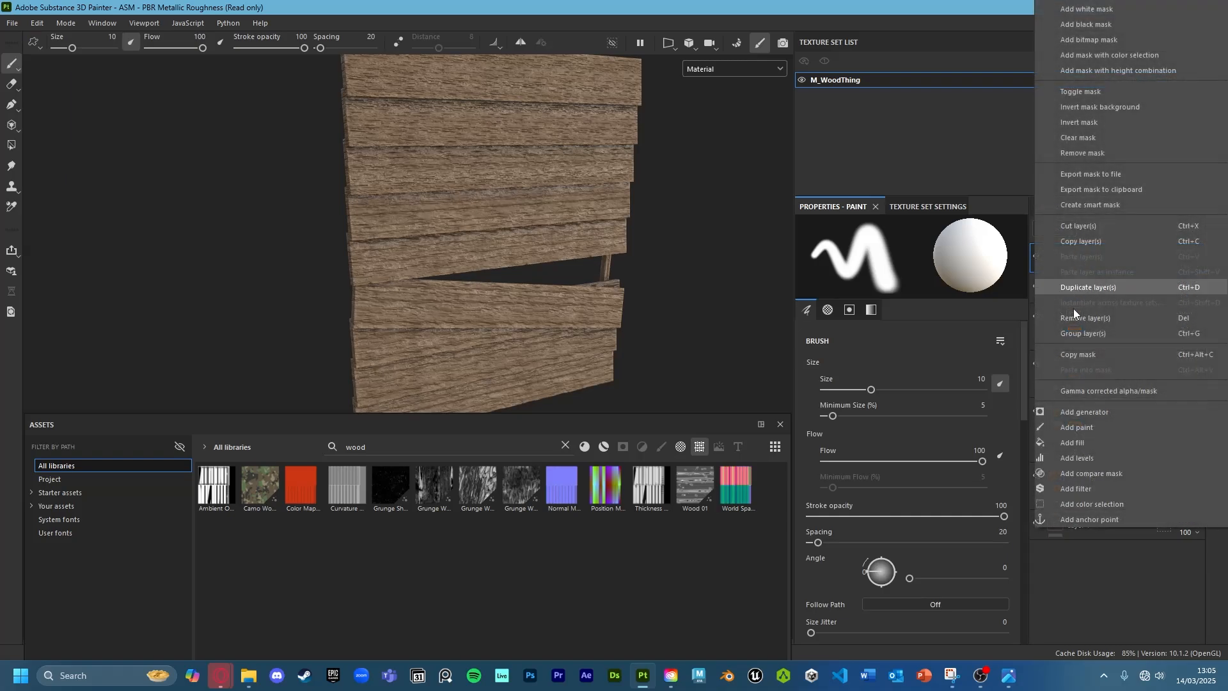
{"action": "left_click", "coordinate": [1091, 441]}
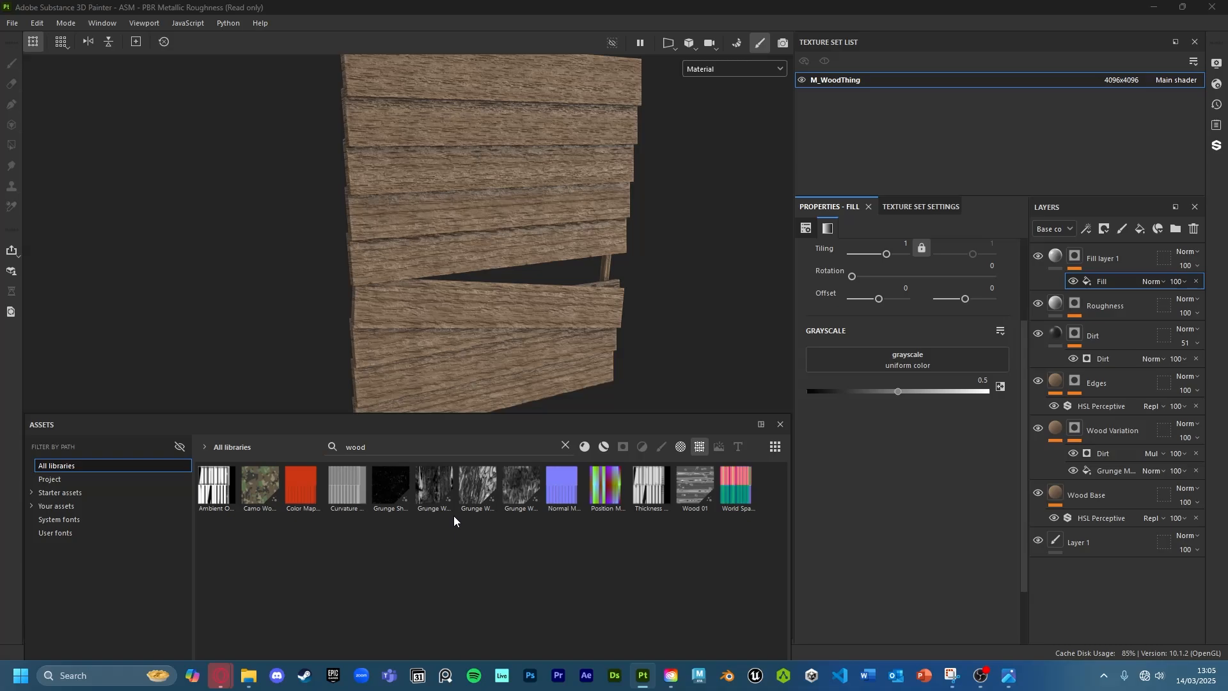
{"action": "left_click_drag", "start_coordinate": [521, 486], "coordinate": [919, 356]}
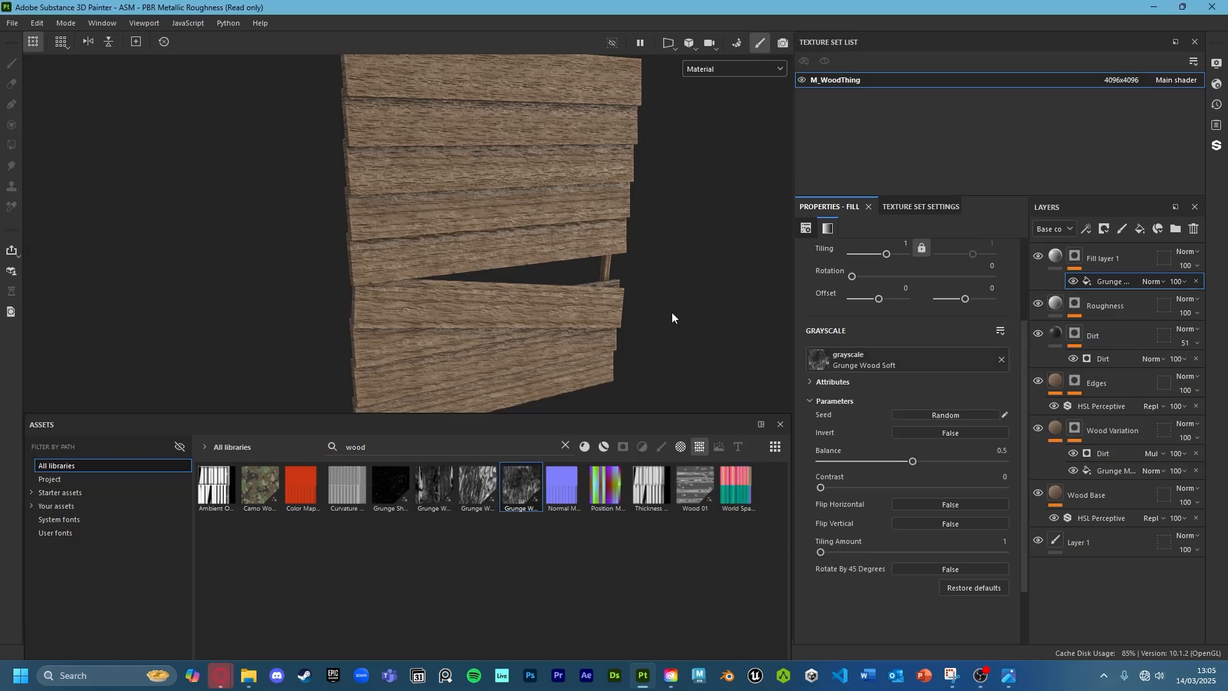
Show the planks in Mask view and set the Grunge Wood Soft tiling to 8.33
{"action": "left_click", "coordinate": [700, 69]}
{"action": "left_click", "coordinate": [703, 202]}
{"action": "left_click_drag", "start_coordinate": [887, 254], "coordinate": [899, 254]}
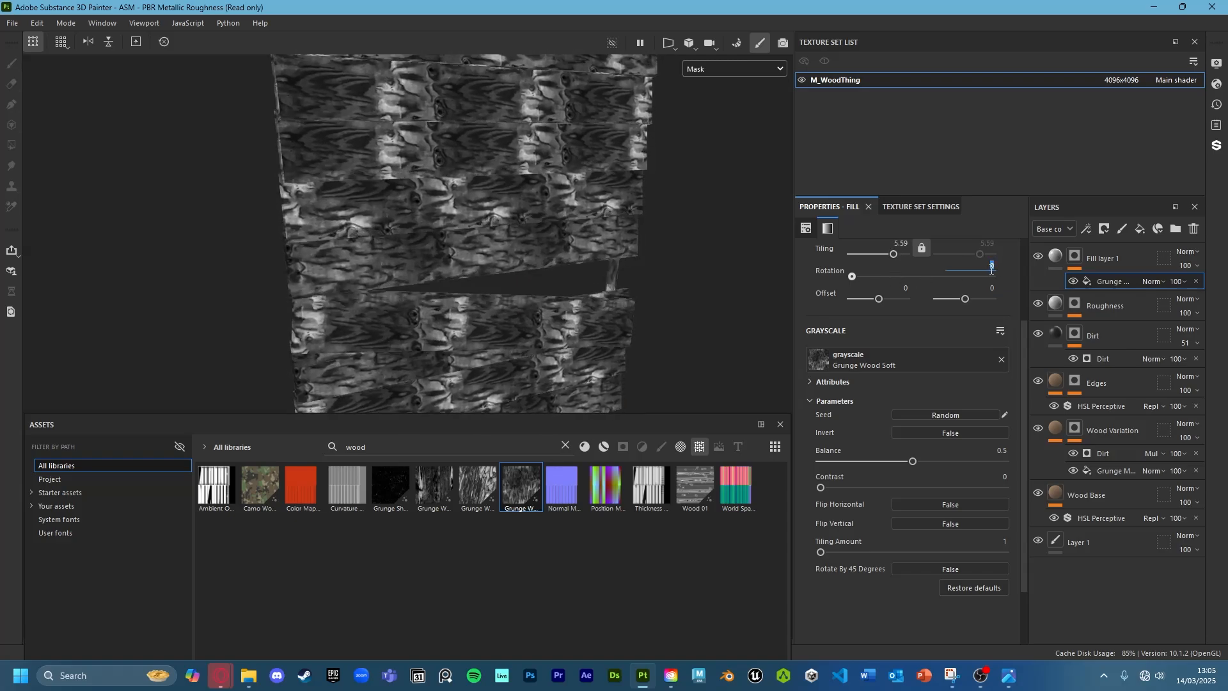
{"action": "key", "text": "Return"}
{"action": "left_click_drag", "start_coordinate": [887, 276], "coordinate": [671, 297]}
{"action": "scroll", "coordinate": [559, 381], "scroll_direction": "up", "scroll_amount": 3}
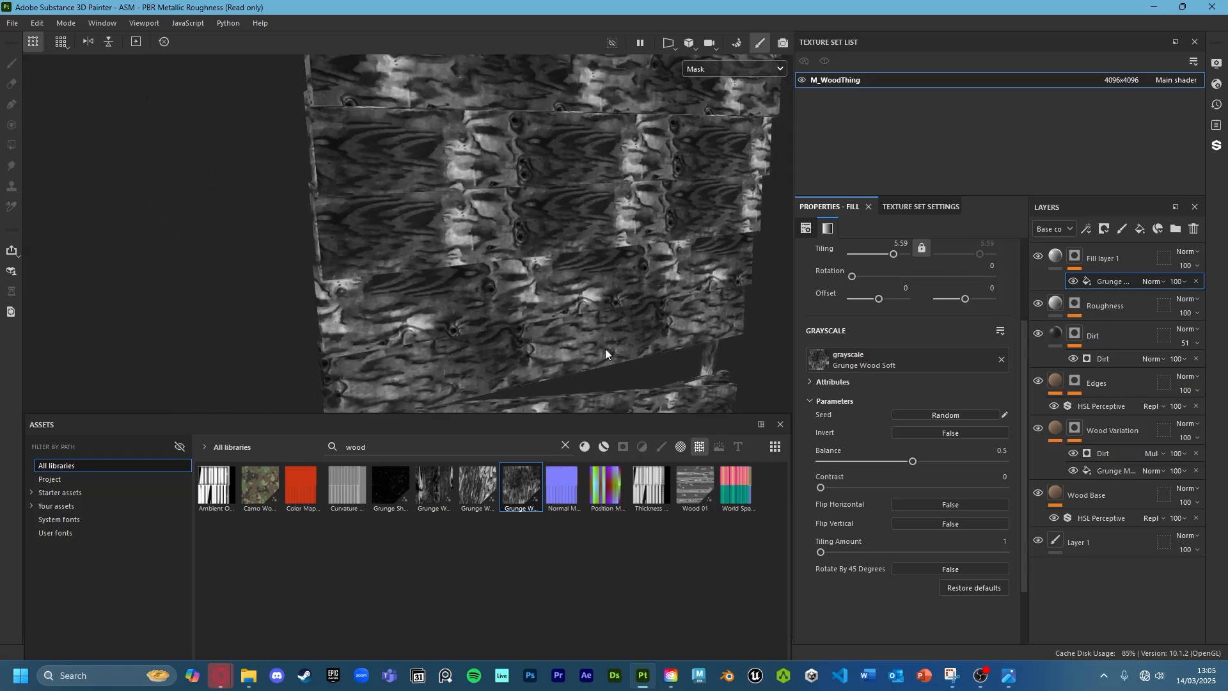
{"action": "left_click_drag", "start_coordinate": [606, 354], "coordinate": [556, 287], "text": "alt"}
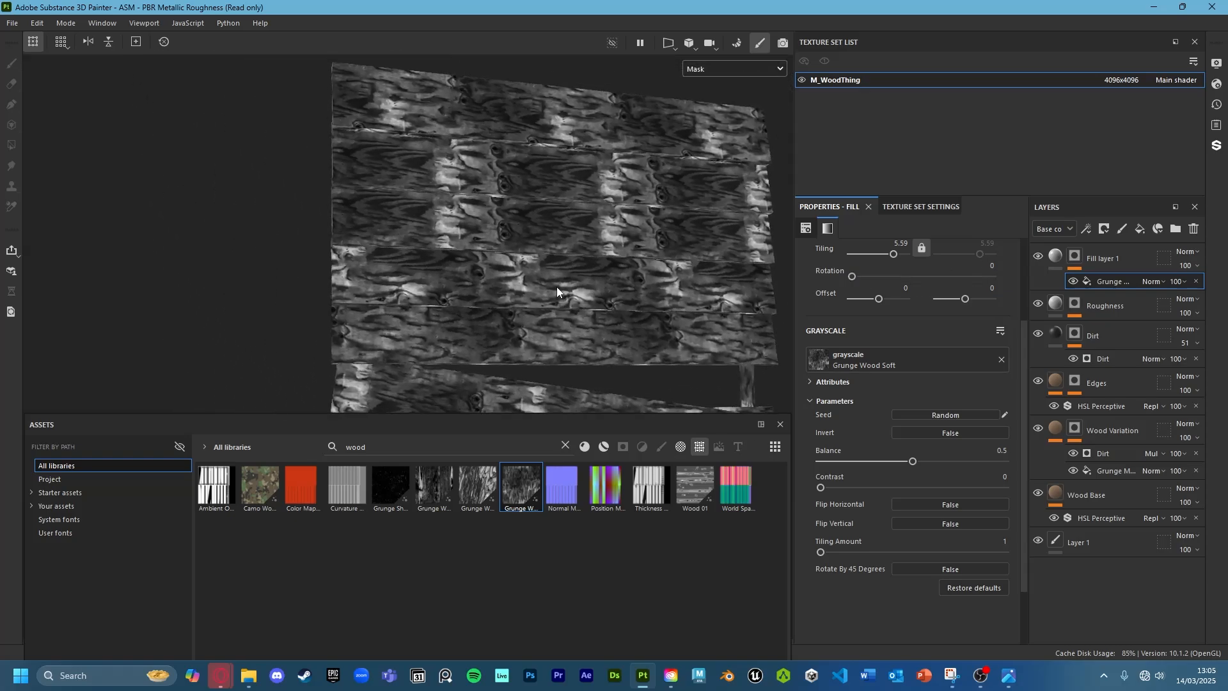
{"action": "scroll", "coordinate": [670, 294], "scroll_direction": "up", "scroll_amount": 3}
{"action": "left_click_drag", "start_coordinate": [895, 253], "coordinate": [906, 251]}
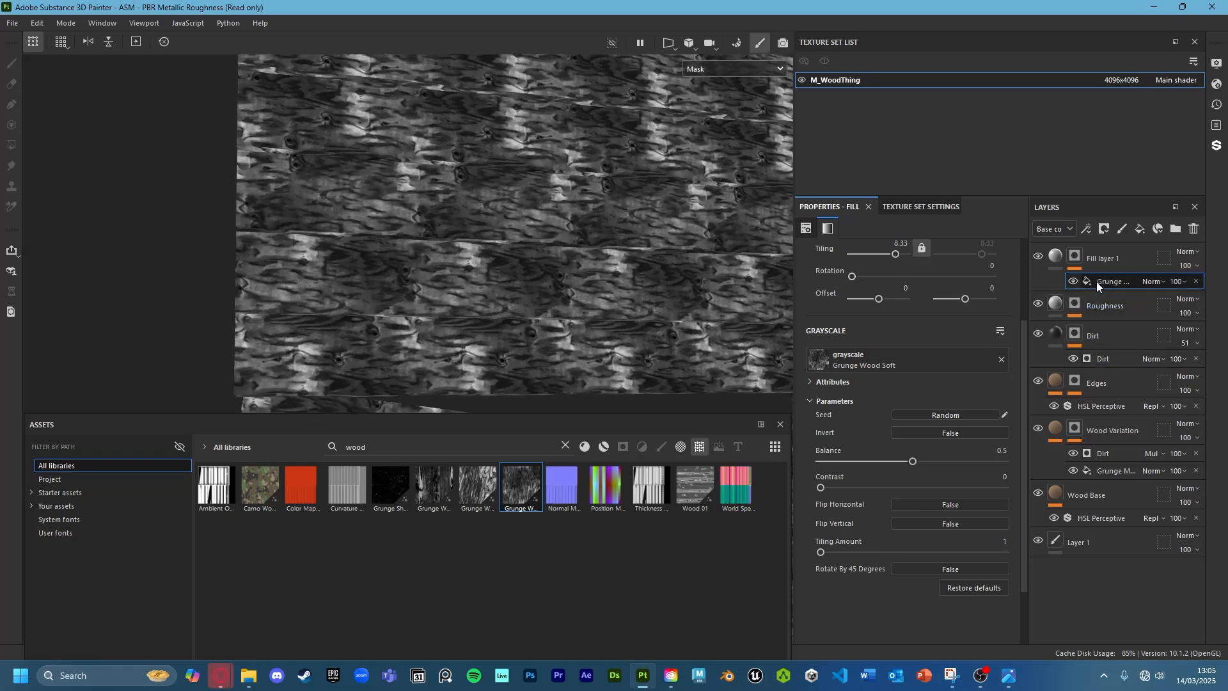
Set the Grunge Wood Soft balance to 0.62 and its contrast to 0.22
{"action": "left_click_drag", "start_coordinate": [912, 462], "coordinate": [915, 462]}
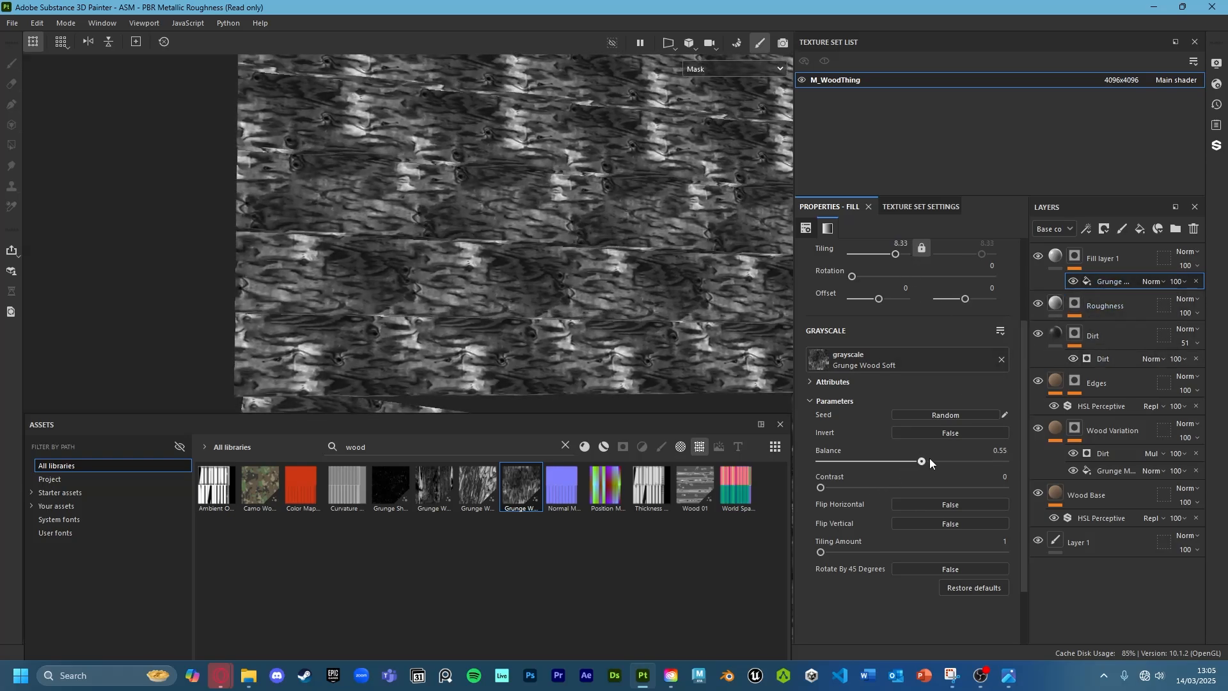
{"action": "mouse_move", "coordinate": [842, 489]}
{"action": "left_mouse_down"}
{"action": "mouse_move", "coordinate": [904, 481]}
{"action": "mouse_move", "coordinate": [857, 485]}
{"action": "left_mouse_up"}
{"action": "left_click_drag", "start_coordinate": [918, 462], "coordinate": [935, 461]}
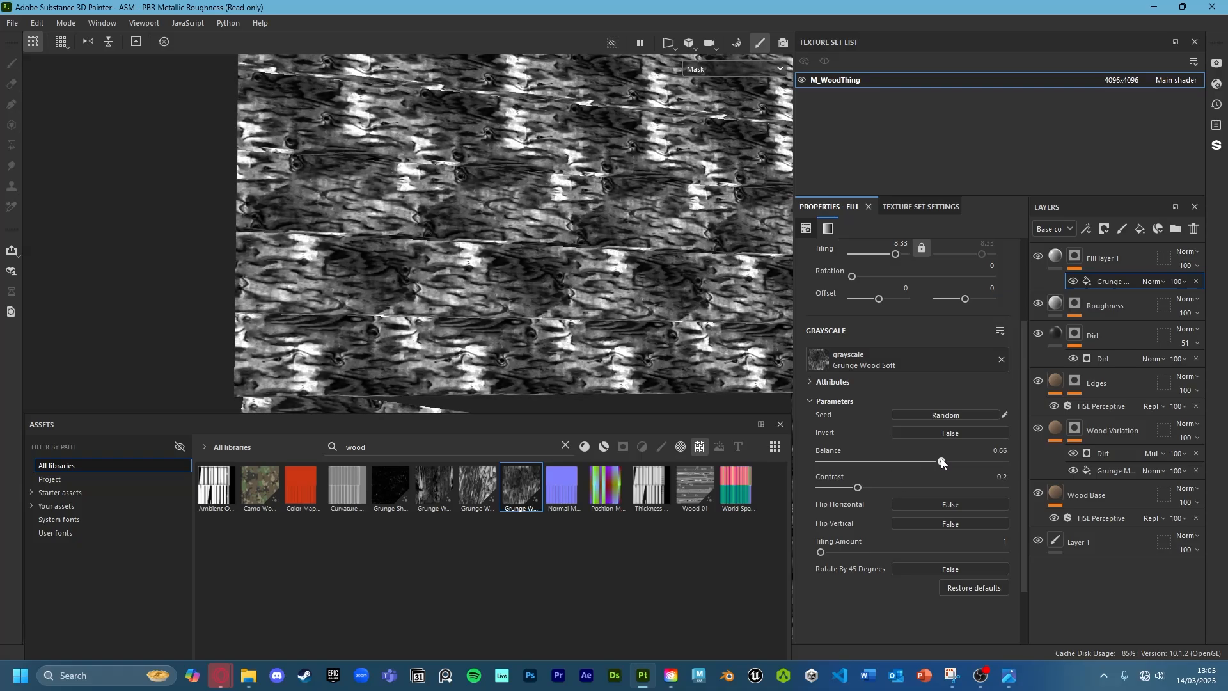
{"action": "mouse_move", "coordinate": [860, 488]}
{"action": "left_mouse_down"}
{"action": "mouse_move", "coordinate": [905, 481]}
{"action": "mouse_move", "coordinate": [861, 481]}
{"action": "left_mouse_up"}
{"action": "left_click_drag", "start_coordinate": [608, 192], "coordinate": [1124, 370], "text": "alt"}
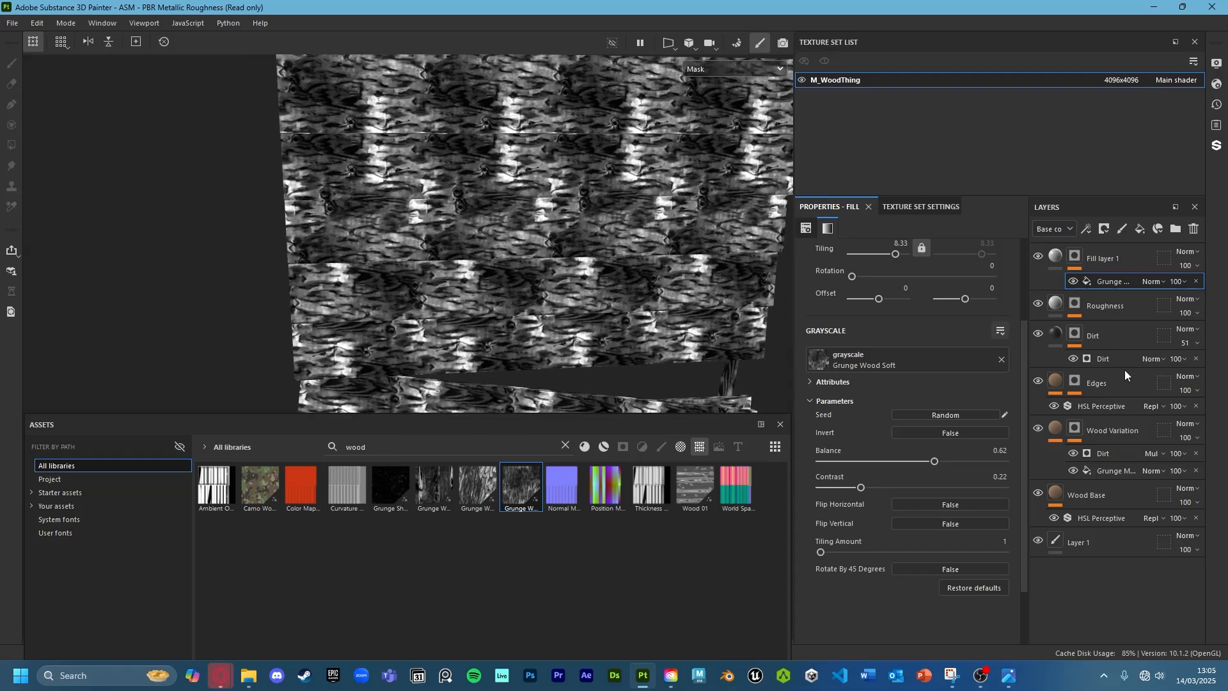
Add Levels above the grunge fill in the mask, with input black at 0.09 and input white at 0.352
{"action": "right_click", "coordinate": [1102, 281]}
{"action": "left_click", "coordinate": [1102, 507]}
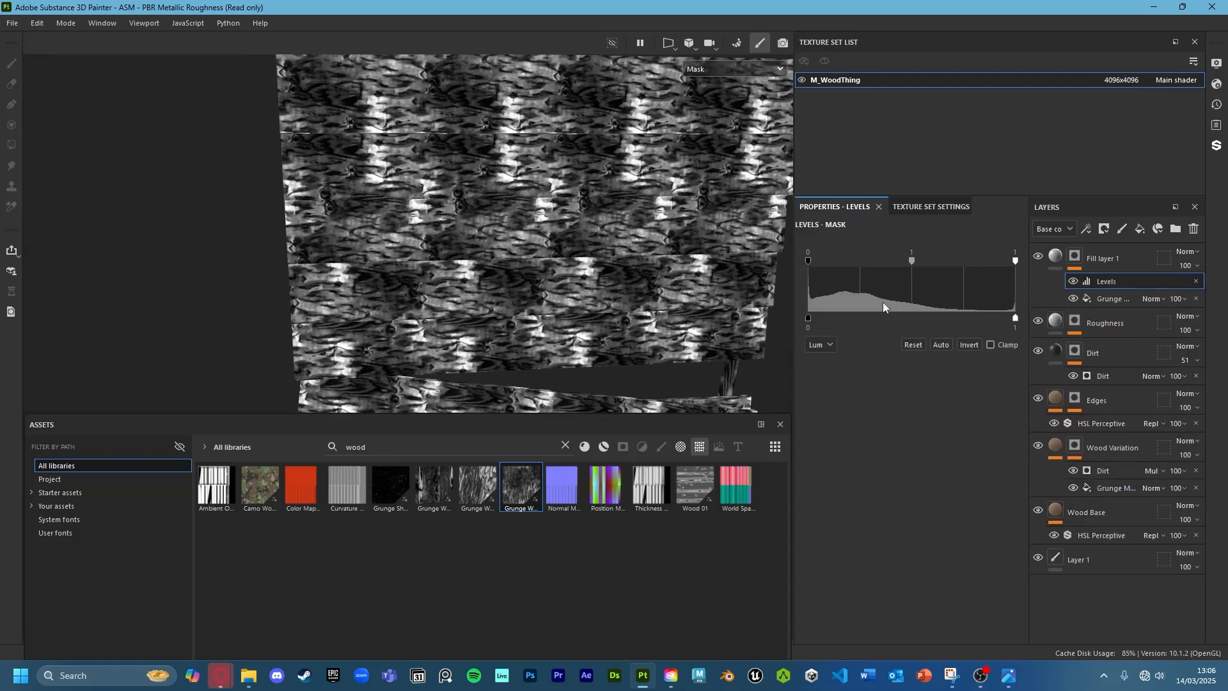
{"action": "left_click_drag", "start_coordinate": [1011, 262], "coordinate": [932, 262]}
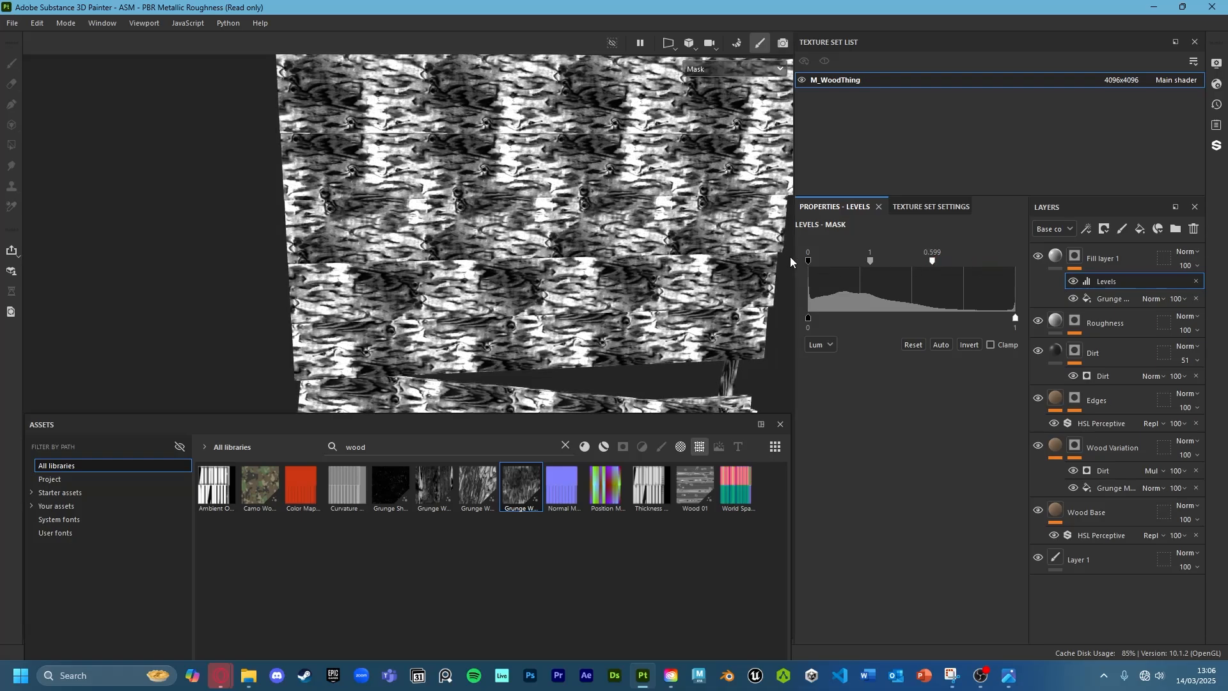
{"action": "mouse_move", "coordinate": [807, 256]}
{"action": "left_mouse_down"}
{"action": "mouse_move", "coordinate": [862, 261]}
{"action": "mouse_move", "coordinate": [829, 258]}
{"action": "left_mouse_up"}
{"action": "left_click_drag", "start_coordinate": [932, 261], "coordinate": [881, 261]}
{"action": "left_click_drag", "start_coordinate": [1015, 318], "coordinate": [1055, 301]}
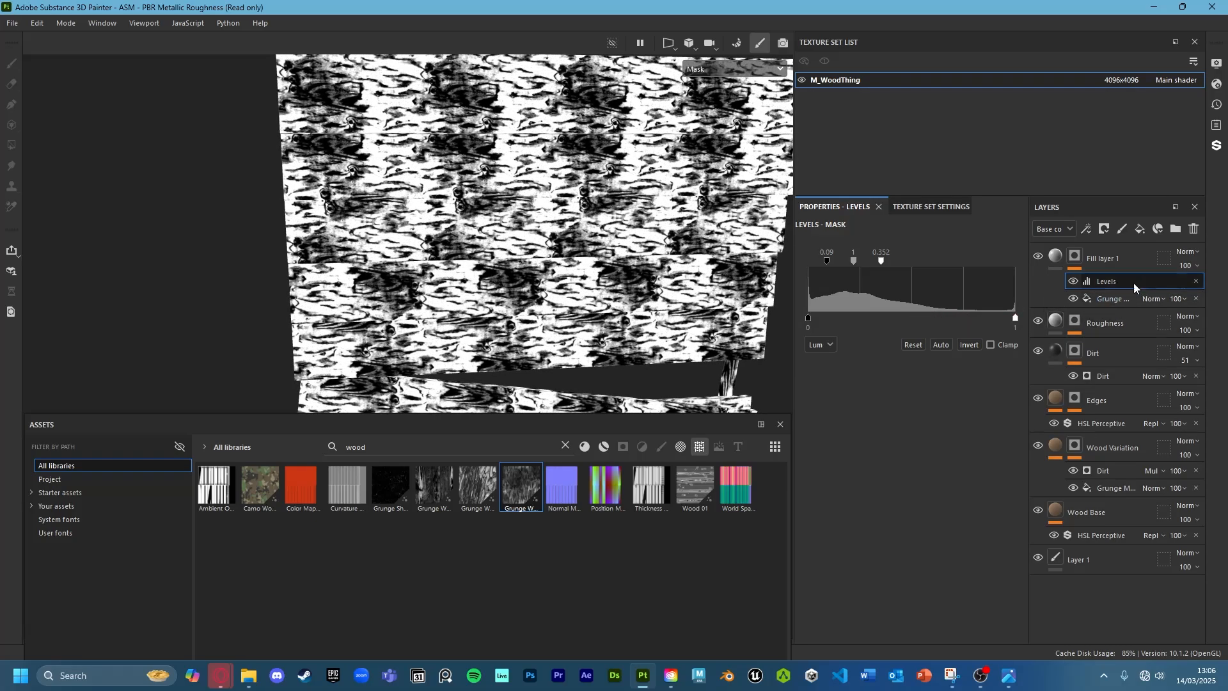
Lower the Grunge Wood Soft fill's opacity to 65 and inspect the planks up close in Material view
{"action": "left_click", "coordinate": [1179, 298]}
{"action": "left_click_drag", "start_coordinate": [1177, 321], "coordinate": [1206, 324]}
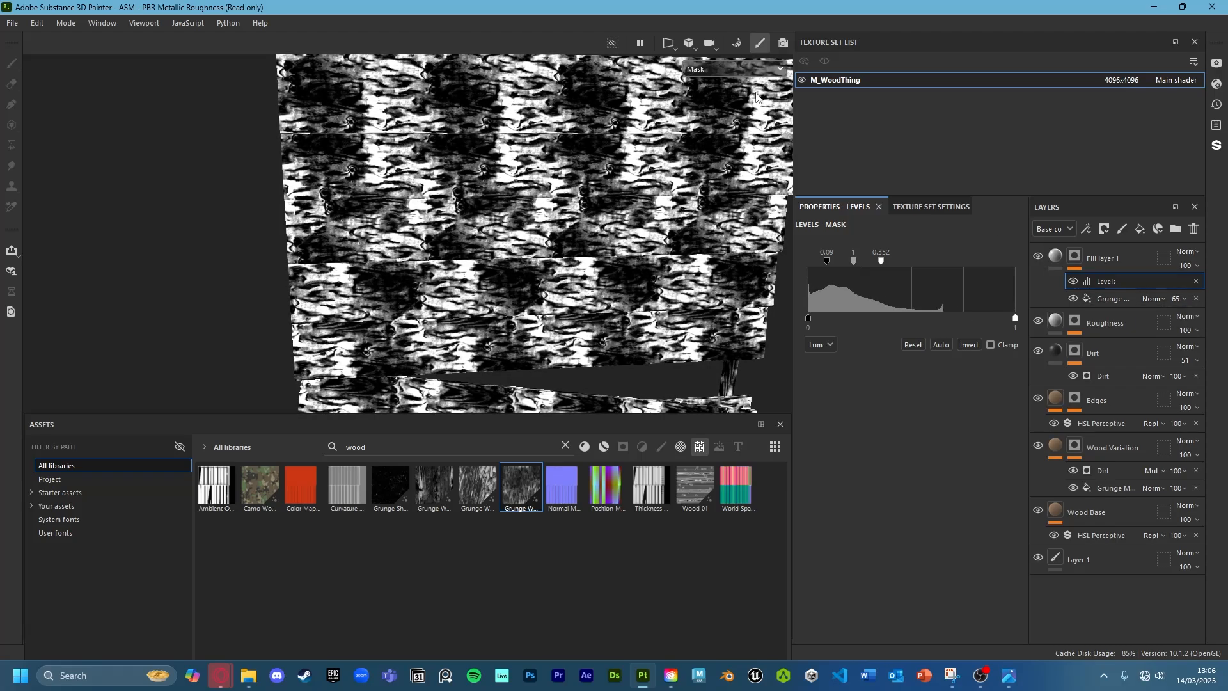
{"action": "key", "text": "m"}
{"action": "right_click_drag", "start_coordinate": [678, 165], "coordinate": [636, 229], "text": "alt"}
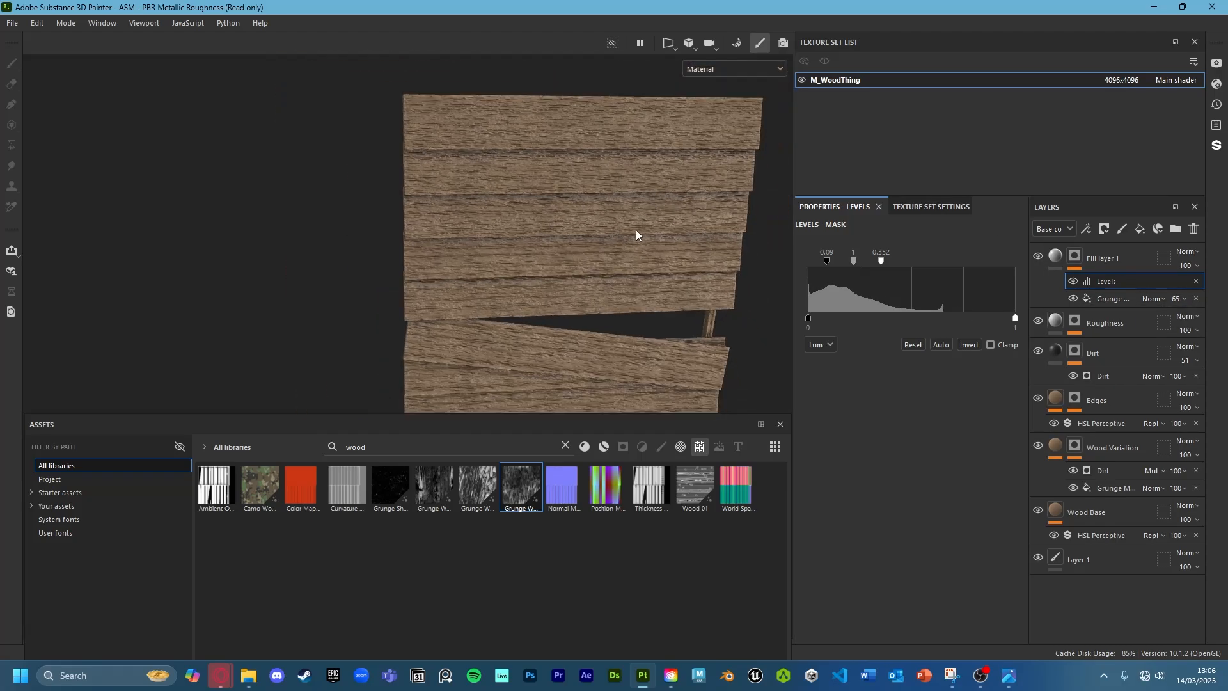
{"action": "left_click_drag", "start_coordinate": [635, 229], "coordinate": [595, 250], "text": "alt"}
{"action": "scroll", "coordinate": [664, 238], "scroll_direction": "up", "scroll_amount": 3}
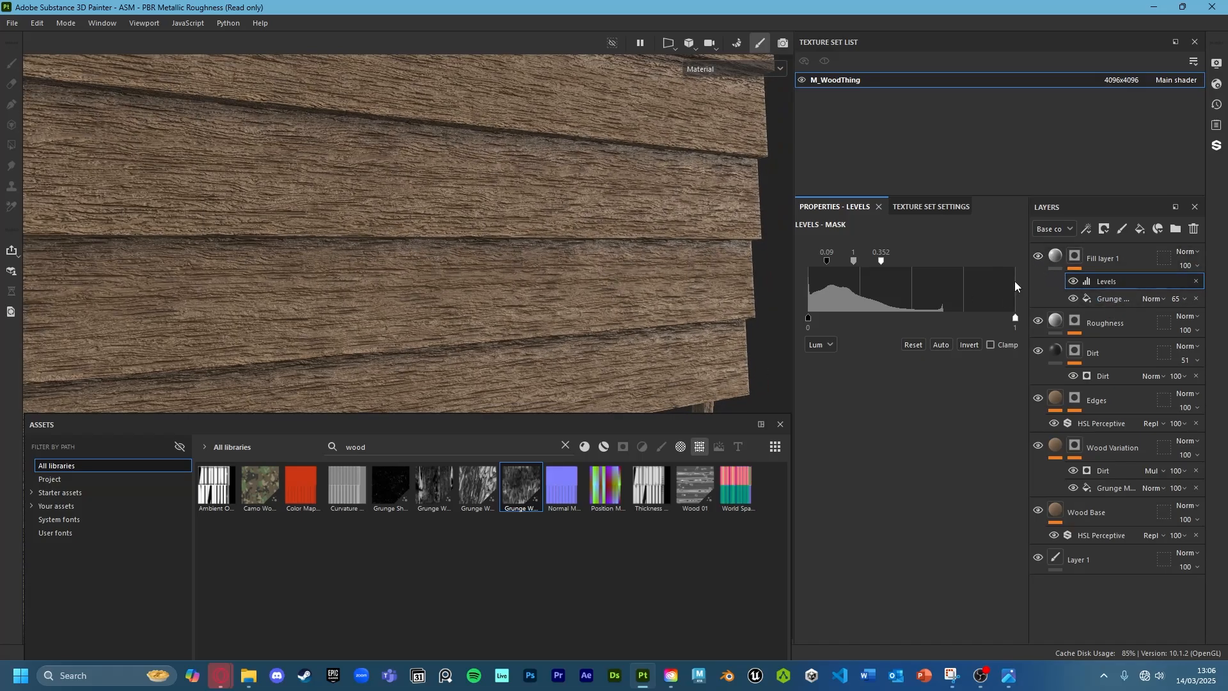
Try a height of -0.1298 on Fill layer 1, inspect the planks, and set the height to -0.0063
{"action": "left_click", "coordinate": [1058, 268]}
{"action": "scroll", "coordinate": [899, 471], "scroll_direction": "down", "scroll_amount": 2}
{"action": "mouse_move", "coordinate": [903, 462]}
{"action": "left_mouse_down"}
{"action": "mouse_move", "coordinate": [937, 458]}
{"action": "mouse_move", "coordinate": [873, 465]}
{"action": "mouse_move", "coordinate": [885, 464]}
{"action": "left_mouse_up"}
{"action": "left_click_drag", "start_coordinate": [669, 291], "coordinate": [512, 249], "text": "alt"}
{"action": "right_click_drag", "start_coordinate": [511, 249], "coordinate": [691, 329], "text": "alt"}
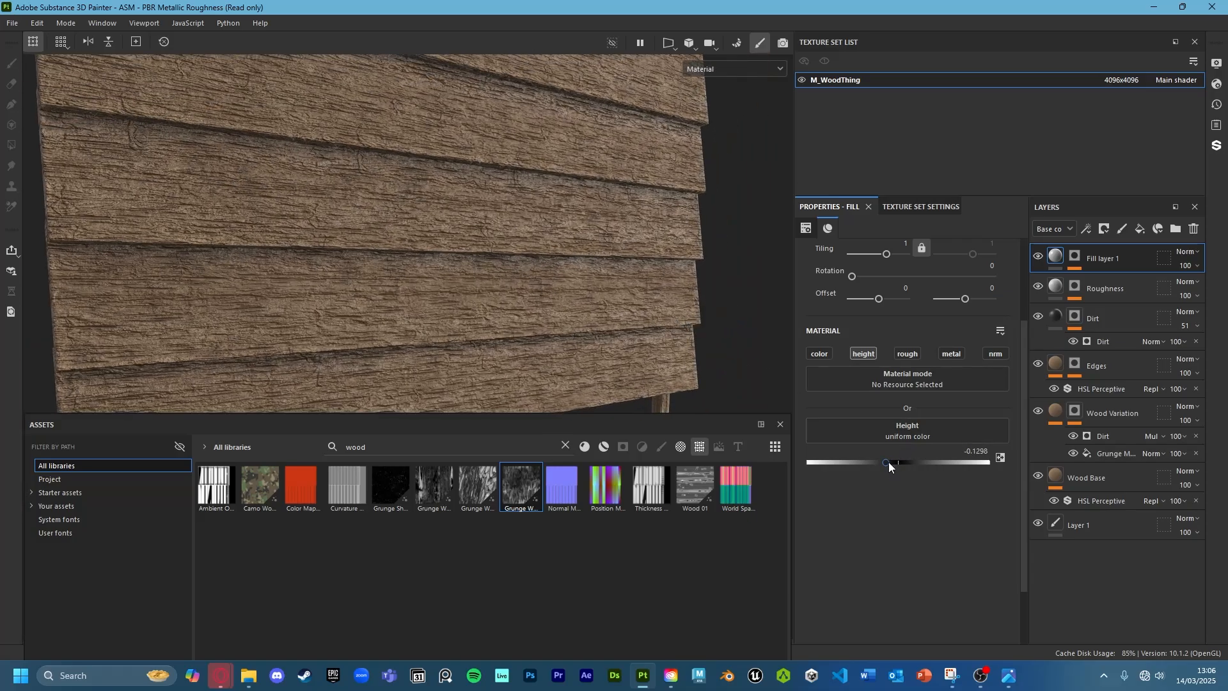
{"action": "left_click_drag", "start_coordinate": [889, 461], "coordinate": [926, 466]}
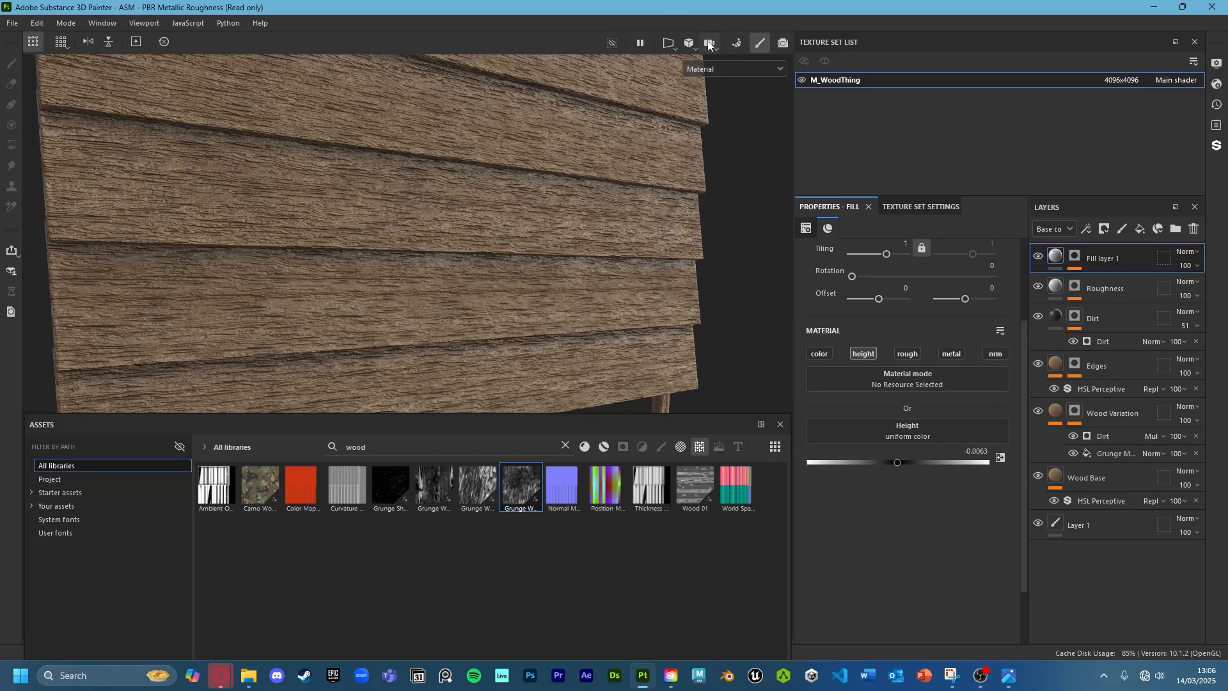
Return to Mask view and reduce the Grunge Wood Soft fill's tiling to 7.08
{"action": "left_click", "coordinate": [715, 67]}
{"action": "left_click", "coordinate": [704, 204]}
{"action": "right_click_drag", "start_coordinate": [692, 238], "coordinate": [693, 137], "text": "alt"}
{"action": "scroll", "coordinate": [915, 294], "scroll_direction": "up", "scroll_amount": 2}
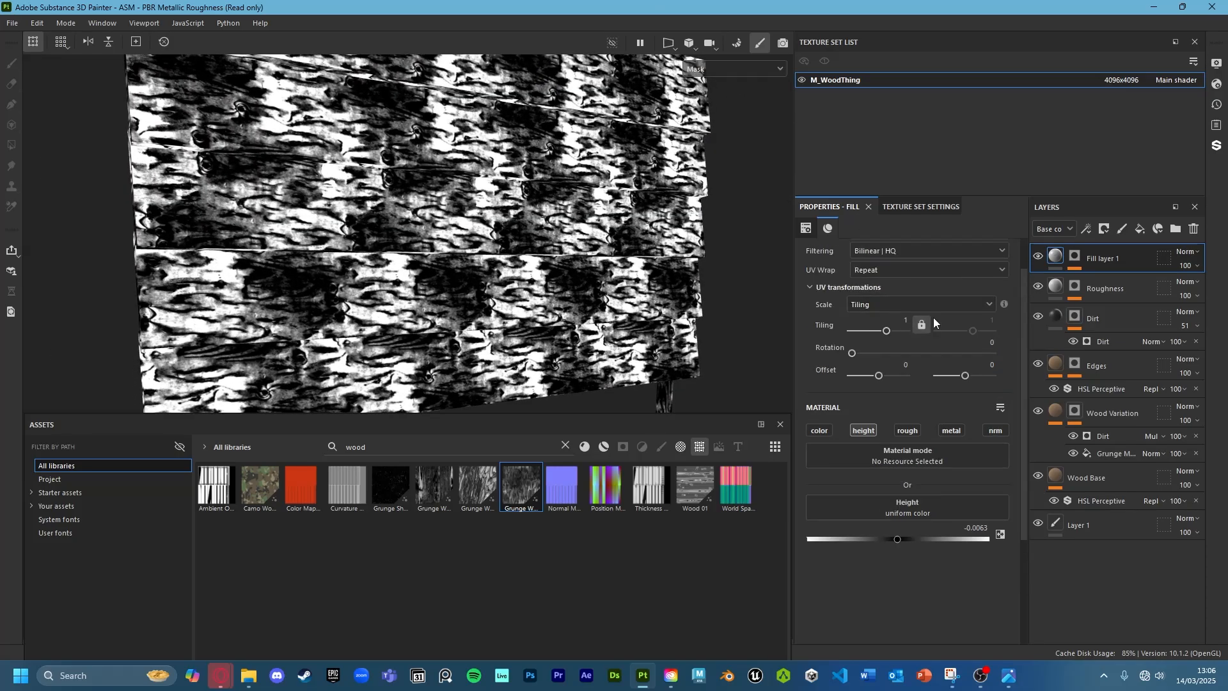
{"action": "left_click", "coordinate": [1077, 256]}
{"action": "left_click", "coordinate": [1127, 298]}
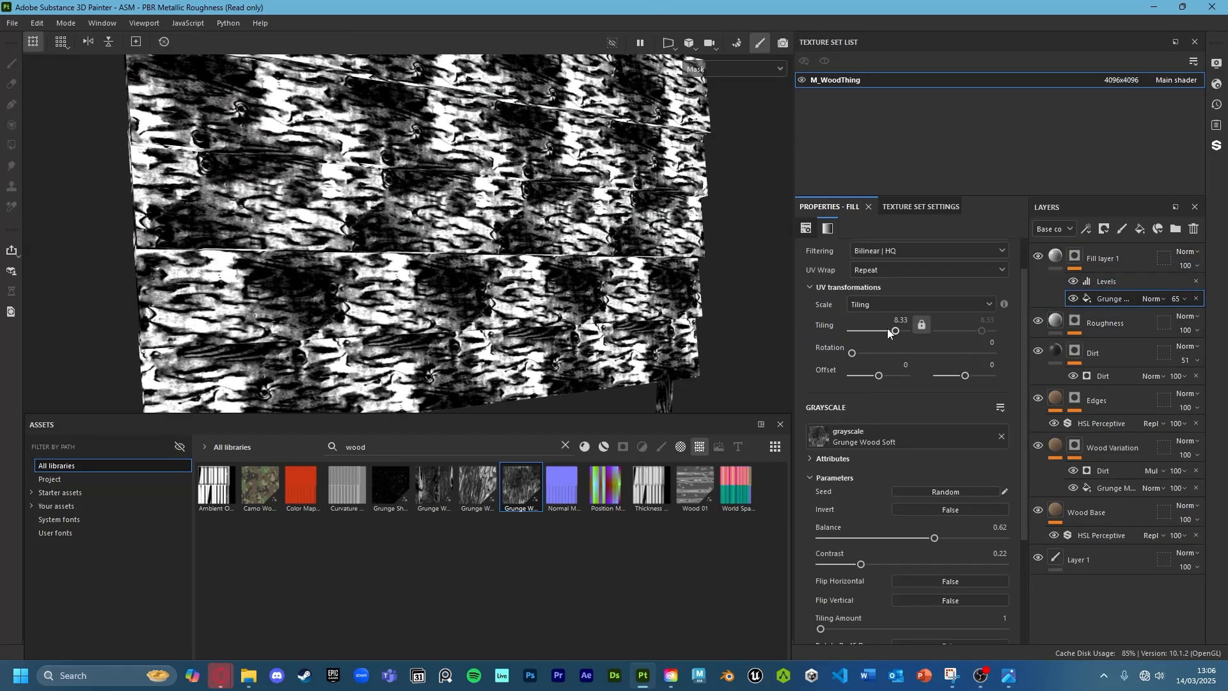
{"action": "left_click_drag", "start_coordinate": [895, 331], "coordinate": [874, 330]}
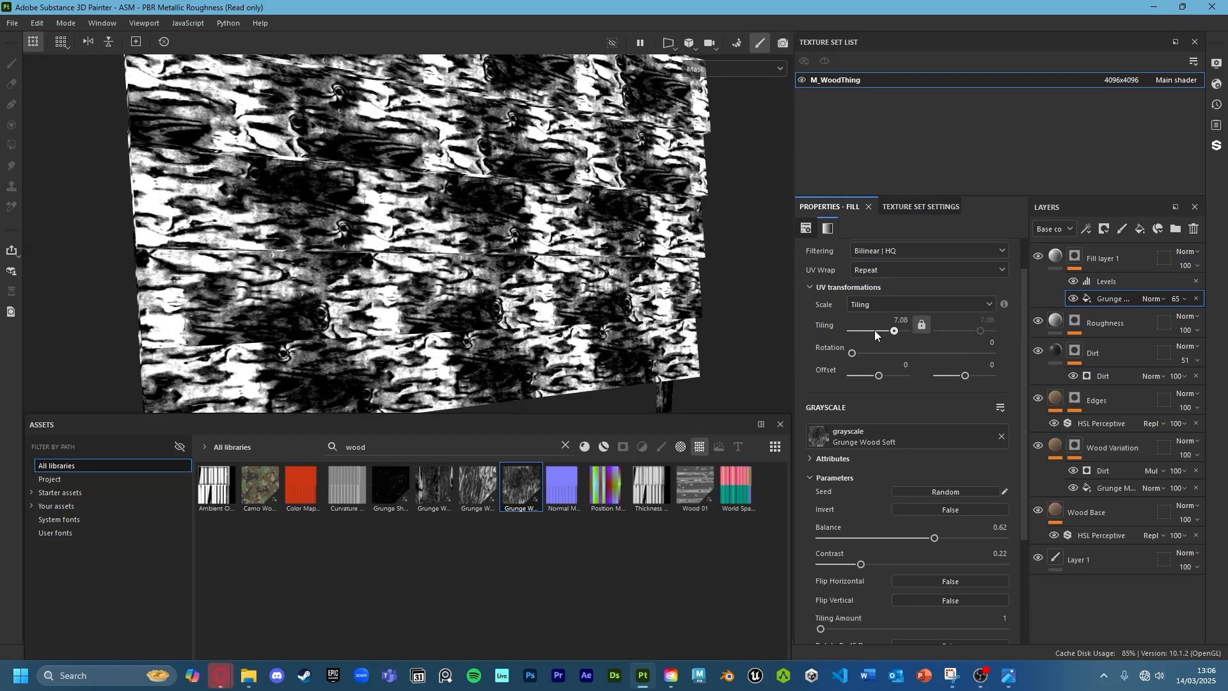
Replace the grunge in Fill layer 1's mask with Grunge Wood Hard, set its tiling to 6.42, and return to material view
{"action": "left_click_drag", "start_coordinate": [435, 486], "coordinate": [875, 430]}
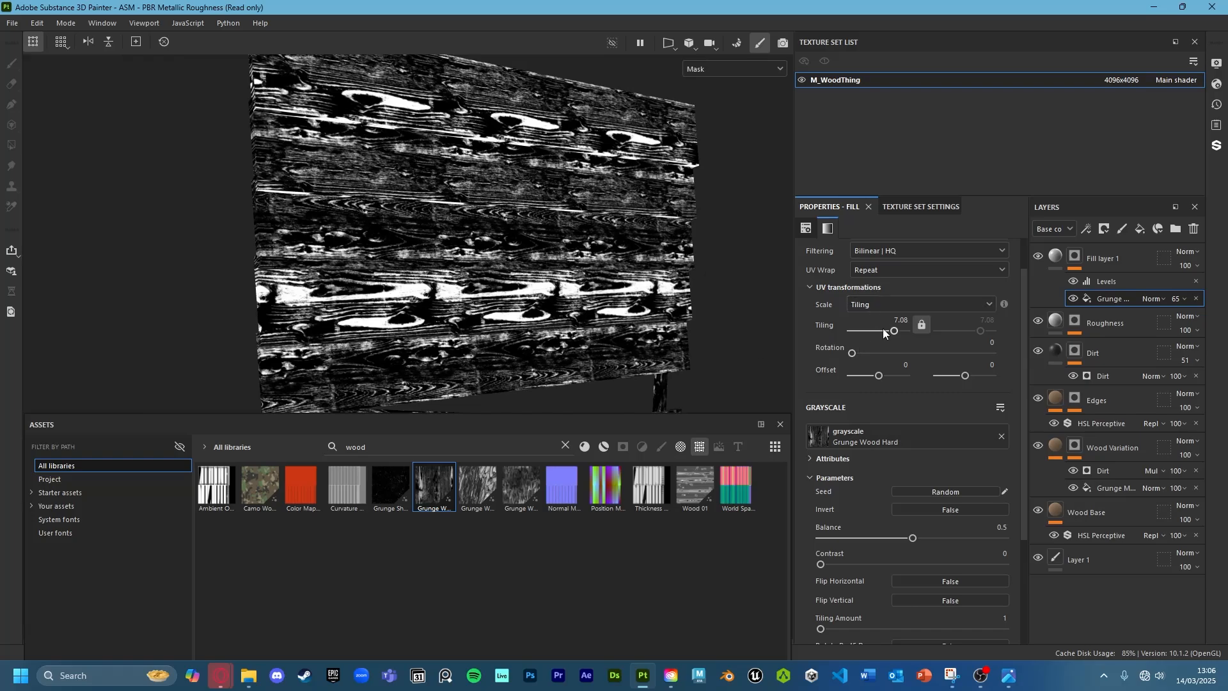
{"action": "left_click_drag", "start_coordinate": [899, 330], "coordinate": [901, 329]}
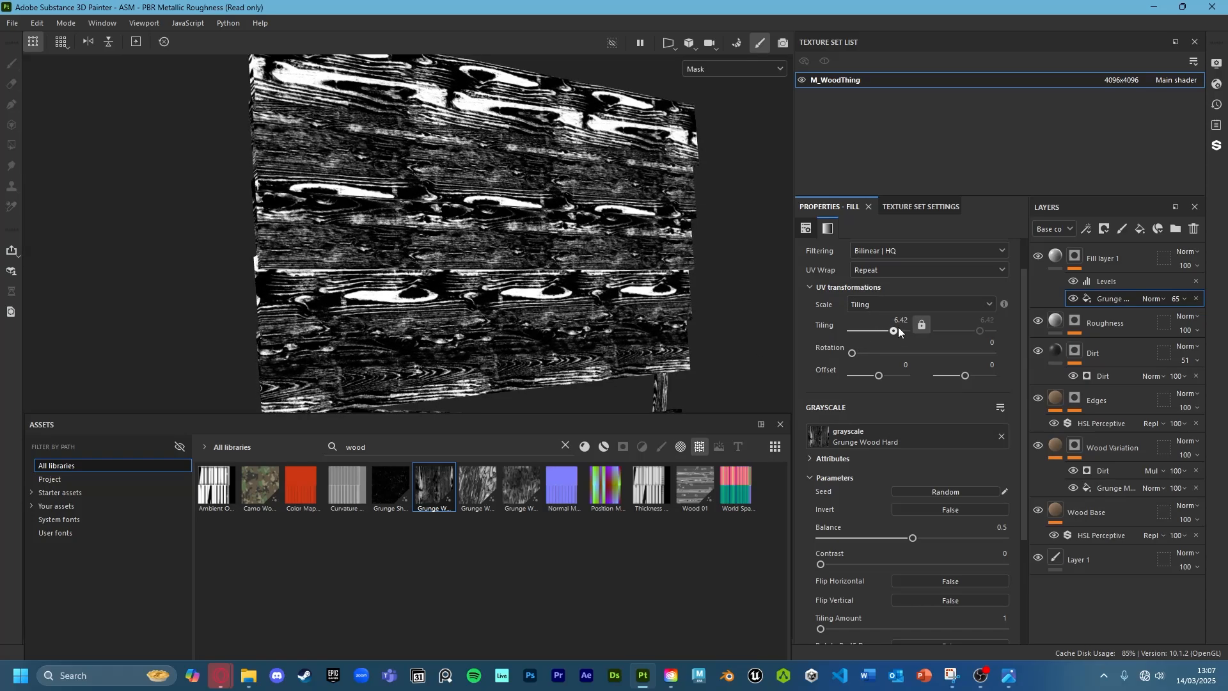
{"action": "key", "text": "m"}
{"action": "left_click_drag", "start_coordinate": [572, 289], "coordinate": [671, 287], "text": "alt"}
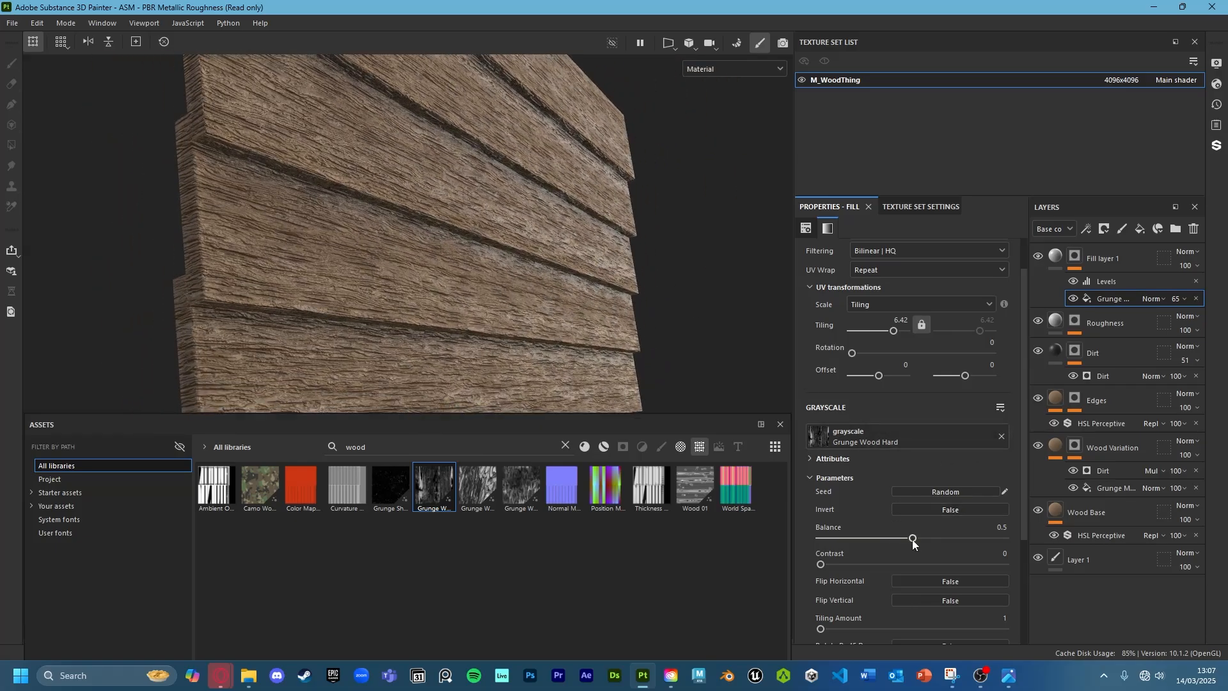
Set the height value of Fill layer 1 to -0.0316 and check the relief across the boards
{"action": "left_click", "coordinate": [1056, 256]}
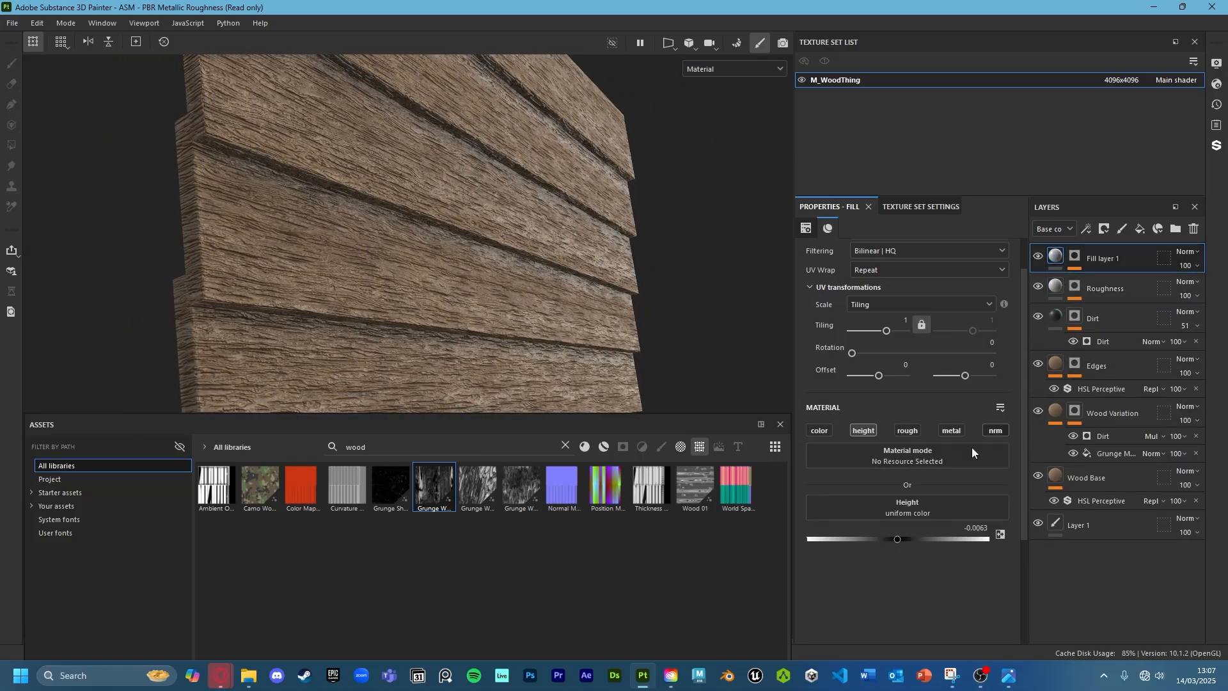
{"action": "mouse_move", "coordinate": [896, 540]}
{"action": "left_mouse_down"}
{"action": "mouse_move", "coordinate": [851, 541]}
{"action": "mouse_move", "coordinate": [893, 550]}
{"action": "left_mouse_up"}
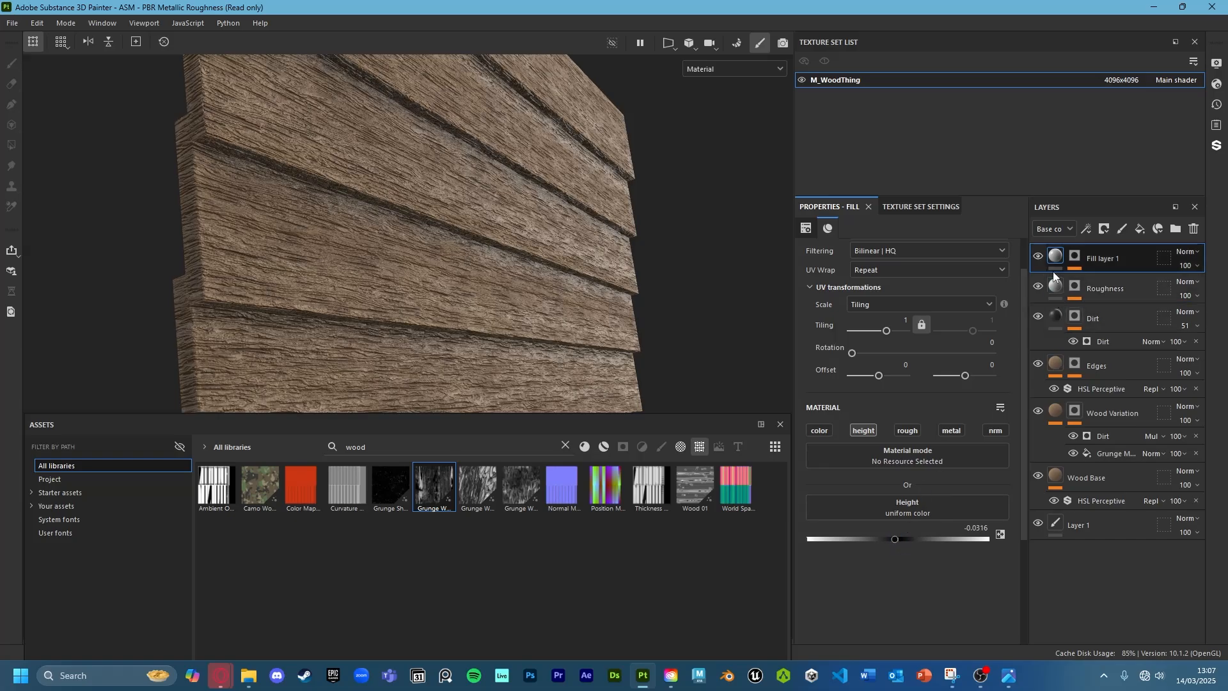
{"action": "scroll", "coordinate": [581, 307], "scroll_direction": "down", "scroll_amount": 4}
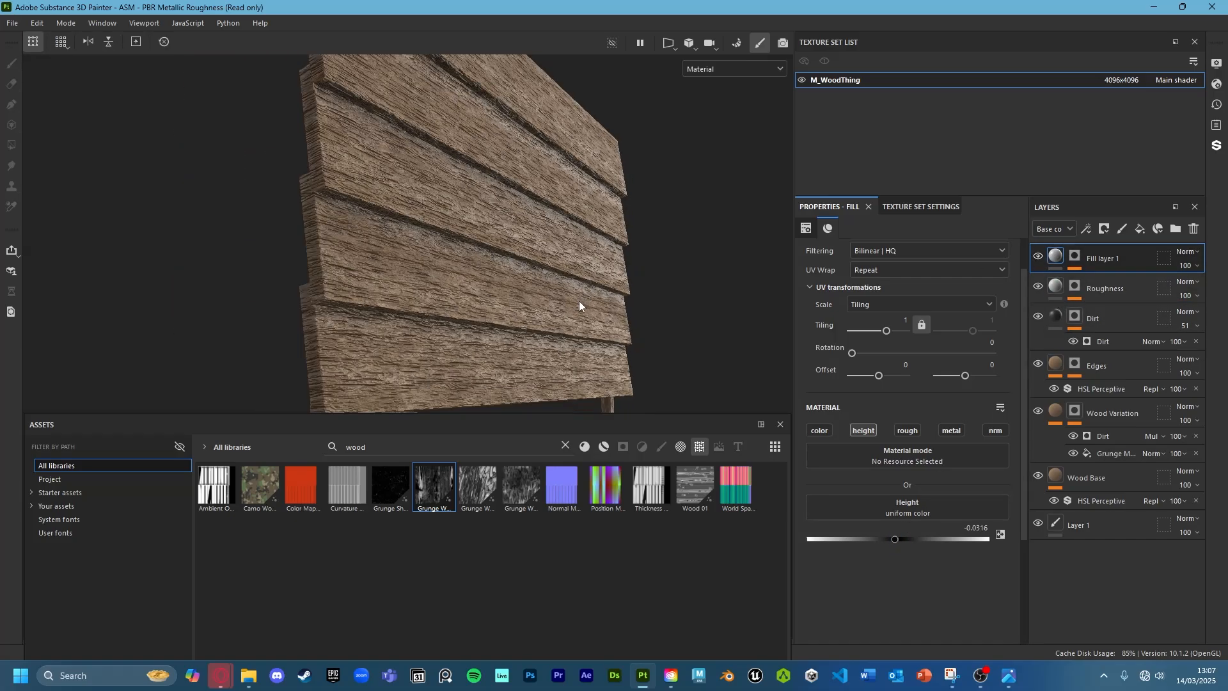
{"action": "left_click_drag", "start_coordinate": [581, 307], "coordinate": [476, 350], "text": "alt"}
{"action": "middle_click_drag", "start_coordinate": [483, 349], "coordinate": [555, 247], "text": "alt"}
{"action": "scroll", "coordinate": [555, 247], "scroll_direction": "down", "scroll_amount": 1}
{"action": "left_click_drag", "start_coordinate": [553, 246], "coordinate": [587, 234], "text": "alt"}
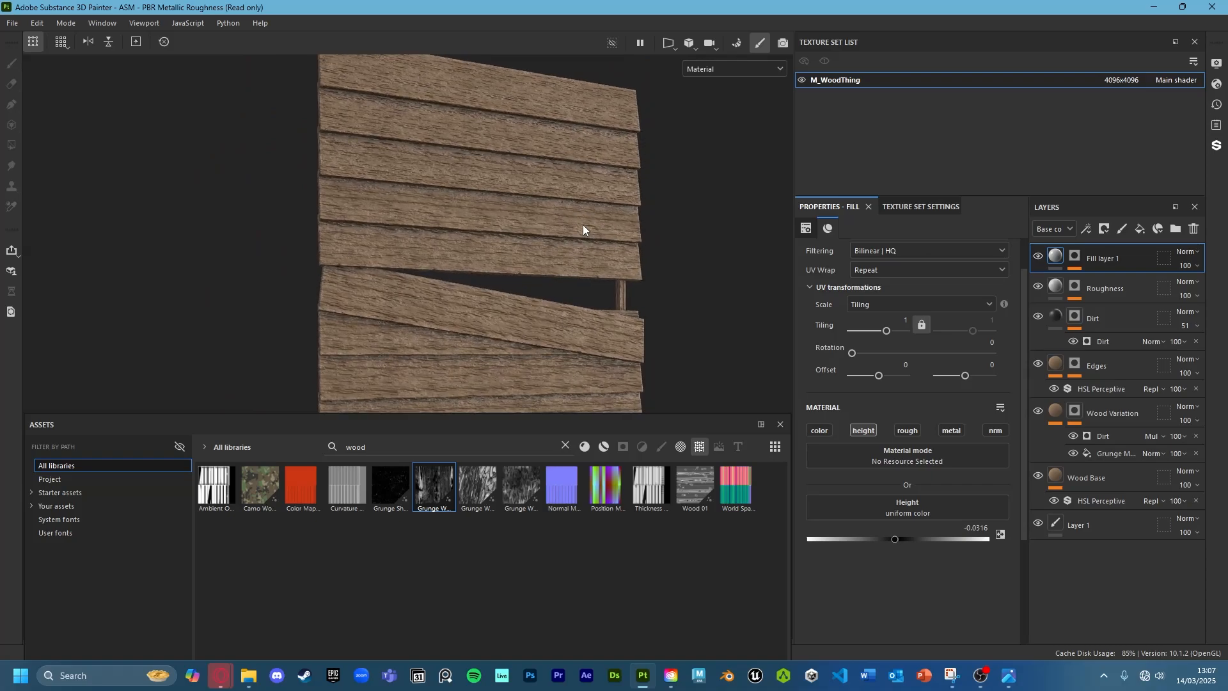
Rename Fill layer 1 as Height
{"action": "double_click", "coordinate": [1107, 259]}
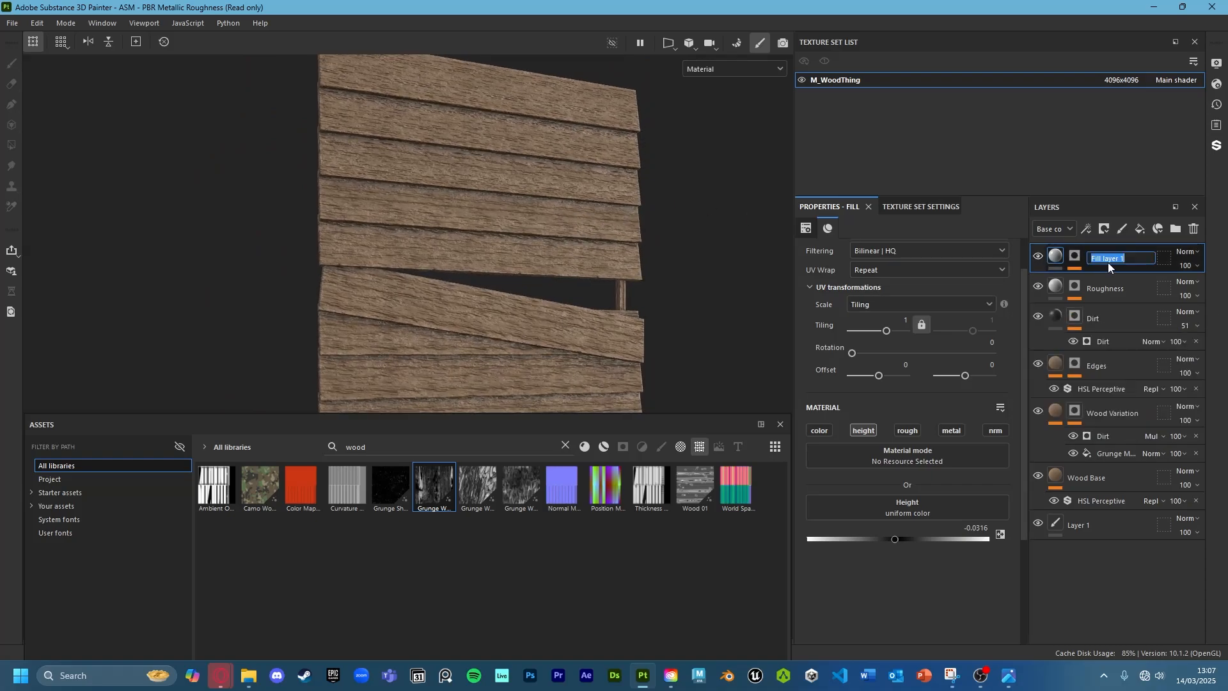
{"action": "key", "text": "ctrl+a"}
{"action": "type", "text": "H"}
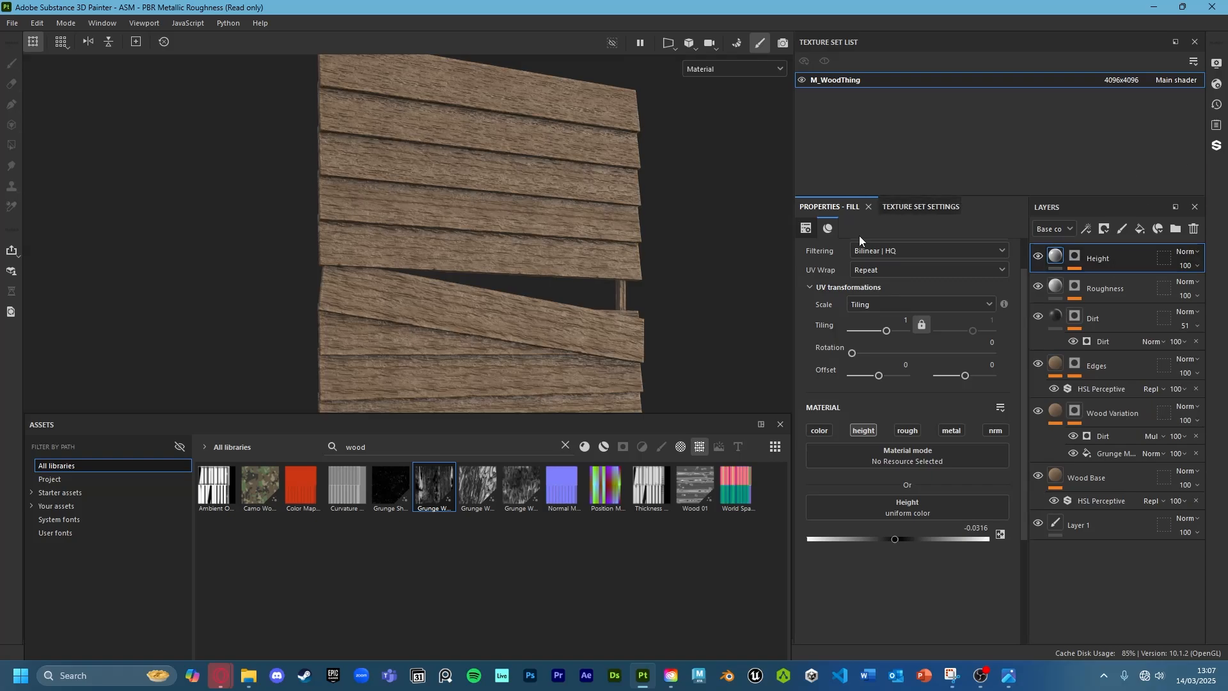
Switch to the browser and check the weathered boards reference photo against the final stages of the texturing flowchart
{"action": "mouse_move", "coordinate": [221, 675]}
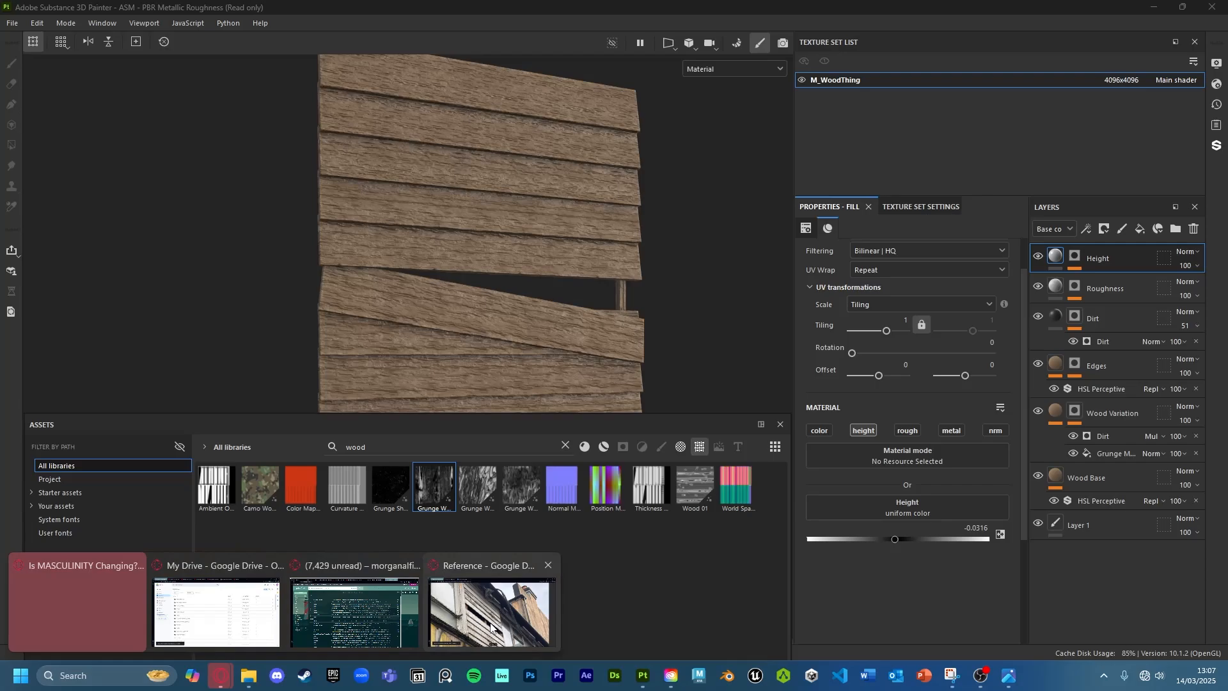
{"action": "left_click", "coordinate": [438, 615]}
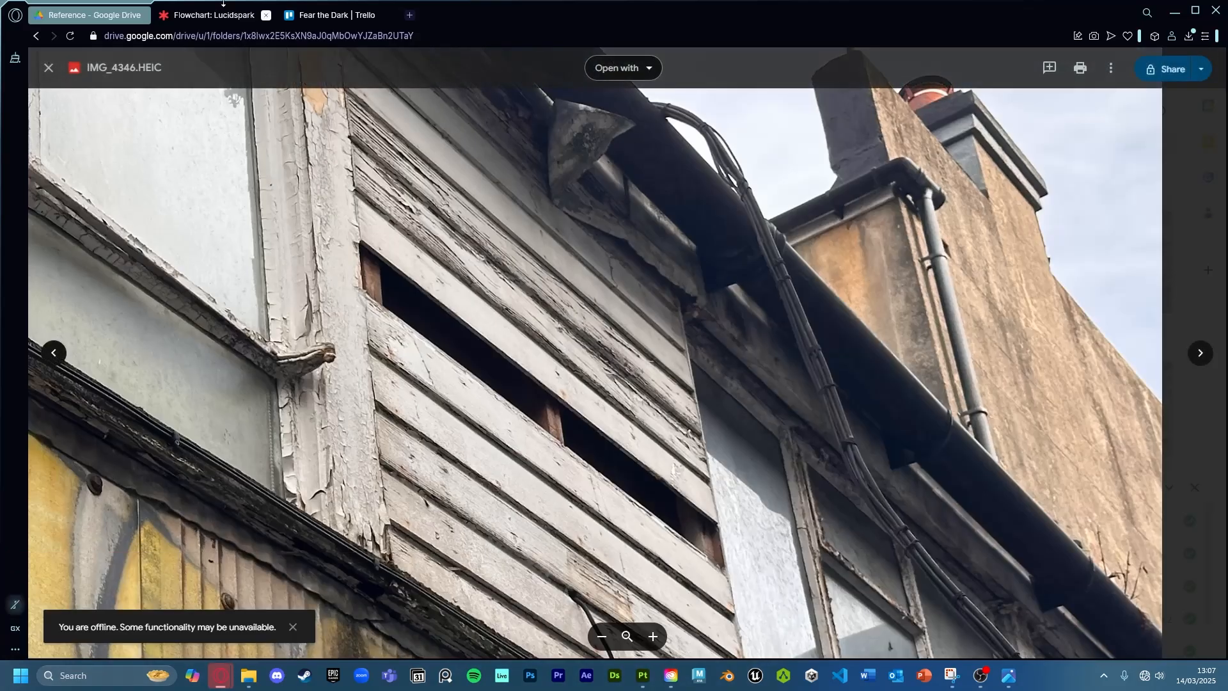
{"action": "left_click", "coordinate": [210, 14]}
{"action": "left_click_drag", "start_coordinate": [1064, 514], "coordinate": [880, 520]}
{"action": "scroll", "coordinate": [742, 441], "scroll_direction": "down", "scroll_amount": 5}
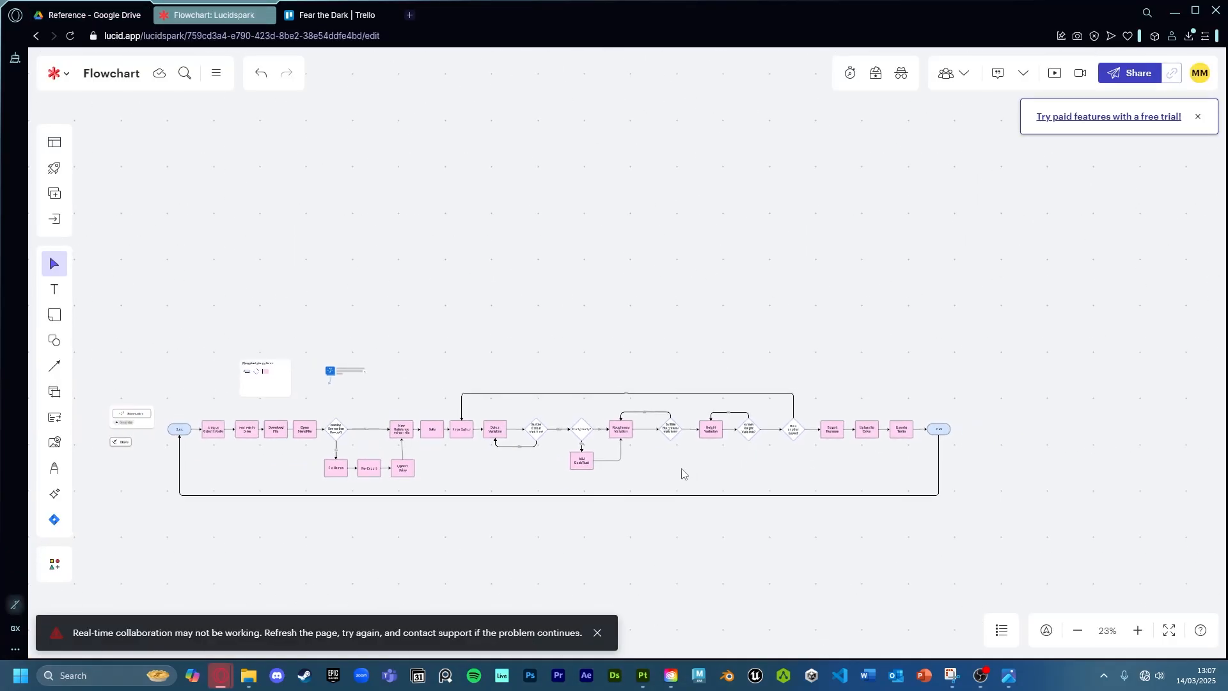
{"action": "scroll", "coordinate": [742, 462], "scroll_direction": "up", "scroll_amount": 5}
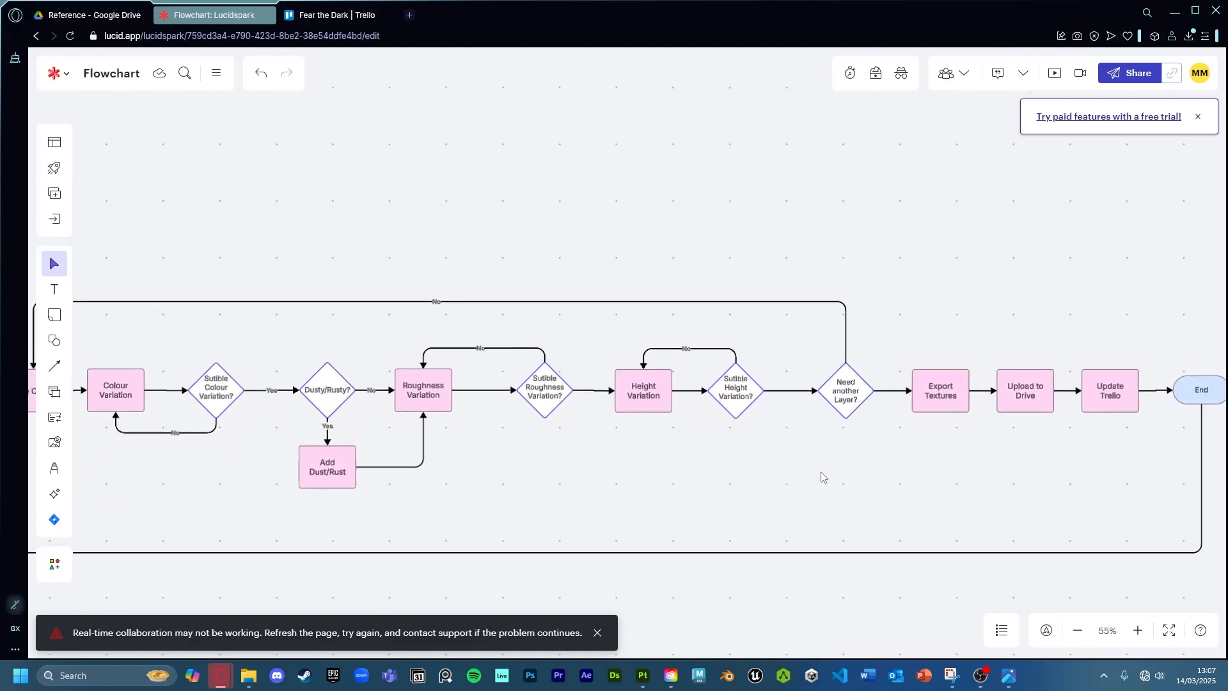
{"action": "left_click", "coordinate": [96, 15]}
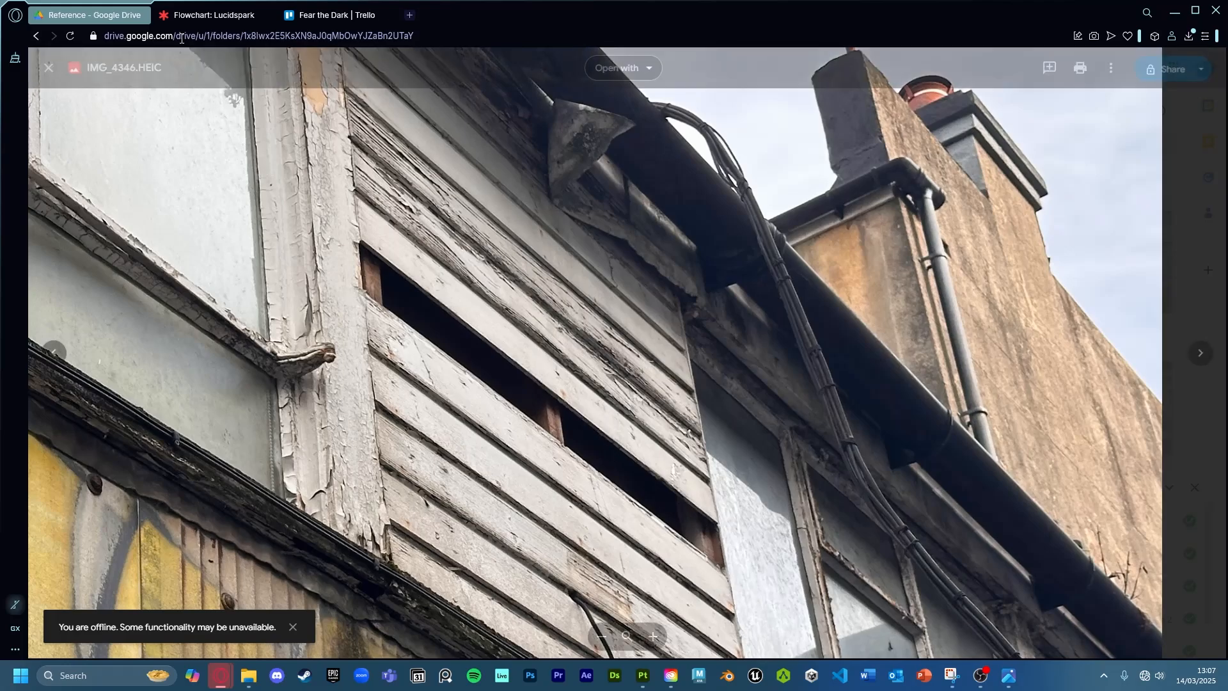
Review the flowchart from Base Colour through Need another Layer?, recheck the reference photo, and return to Substance 3D Painter
{"action": "left_click", "coordinate": [214, 14]}
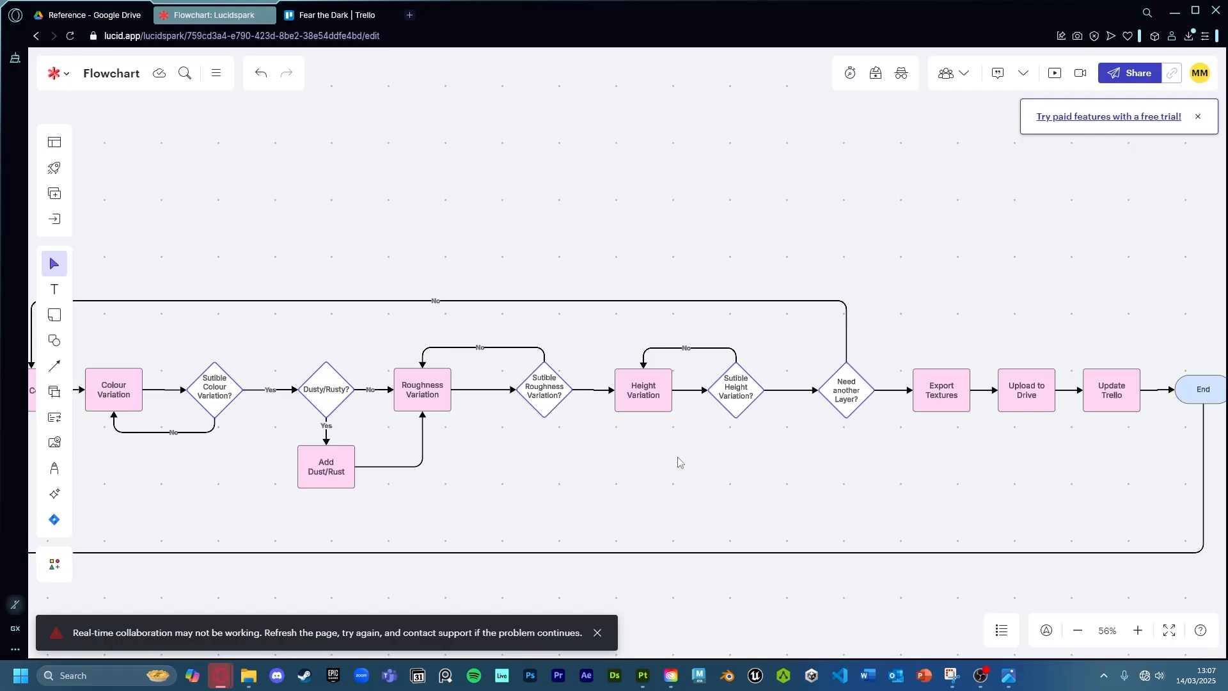
{"action": "scroll", "coordinate": [681, 464], "scroll_direction": "left", "scroll_amount": 10}
{"action": "scroll", "coordinate": [594, 311], "scroll_direction": "up", "scroll_amount": 2}
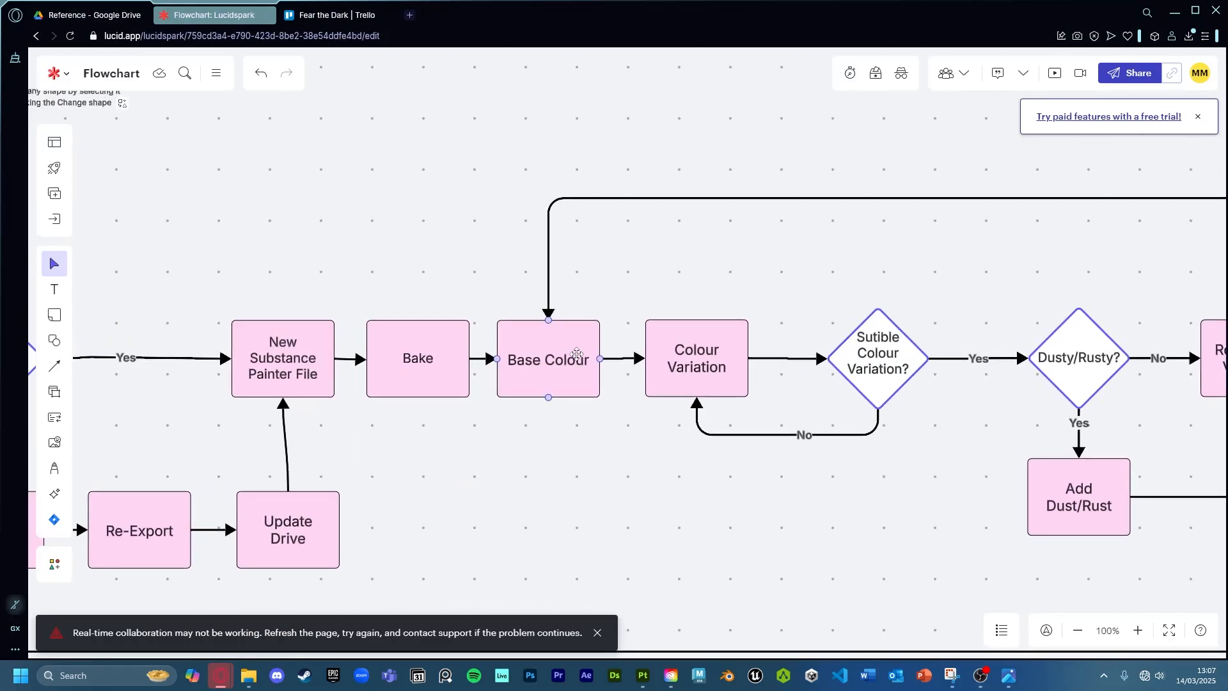
{"action": "scroll", "coordinate": [673, 455], "scroll_direction": "down", "scroll_amount": 1}
{"action": "middle_click_drag", "start_coordinate": [841, 483], "coordinate": [681, 466]}
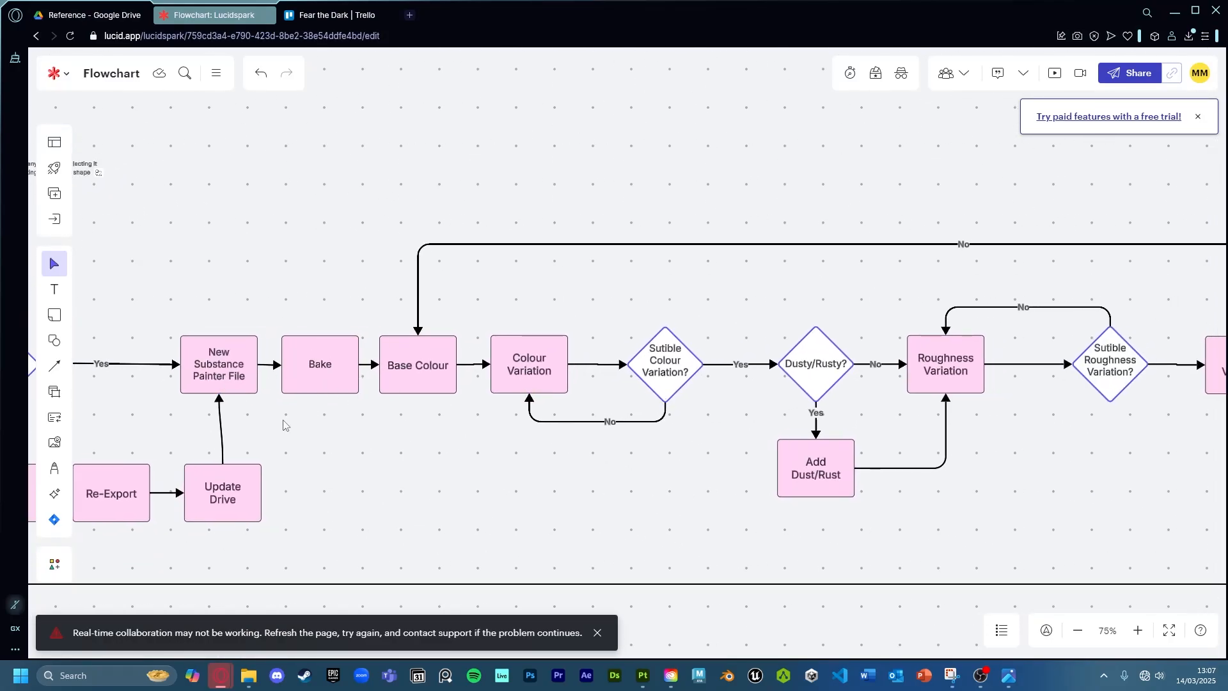
{"action": "scroll", "coordinate": [1186, 419], "scroll_direction": "right", "scroll_amount": 8}
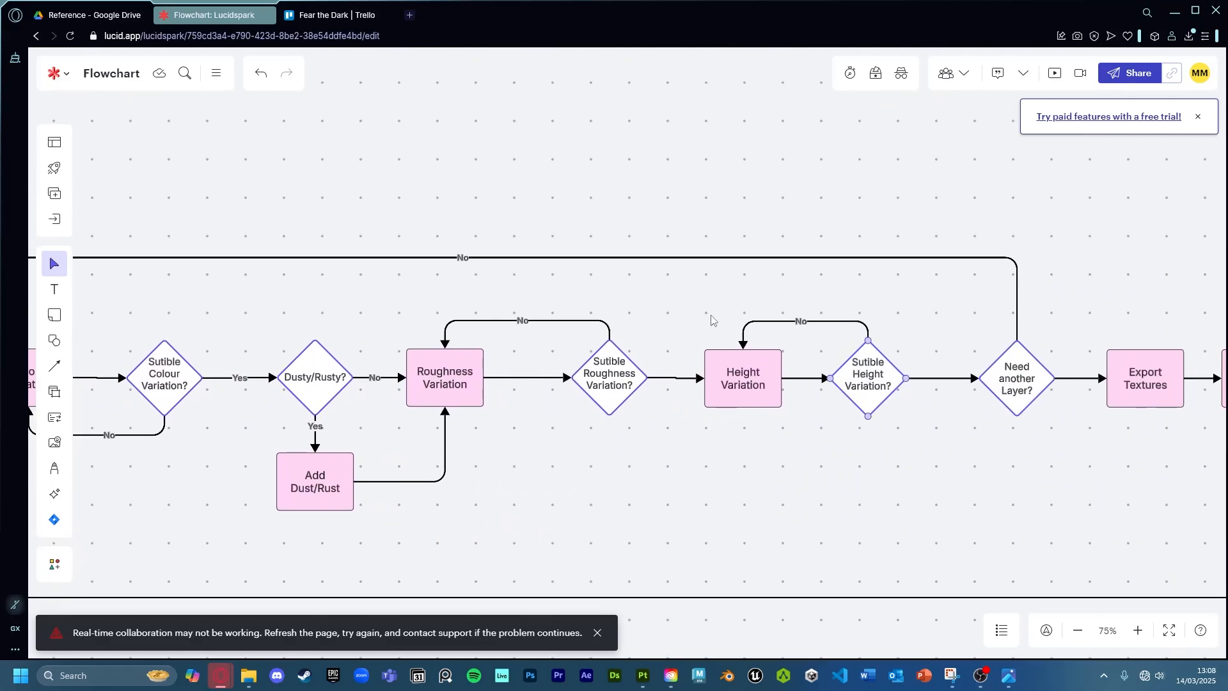
{"action": "left_click", "coordinate": [71, 5]}
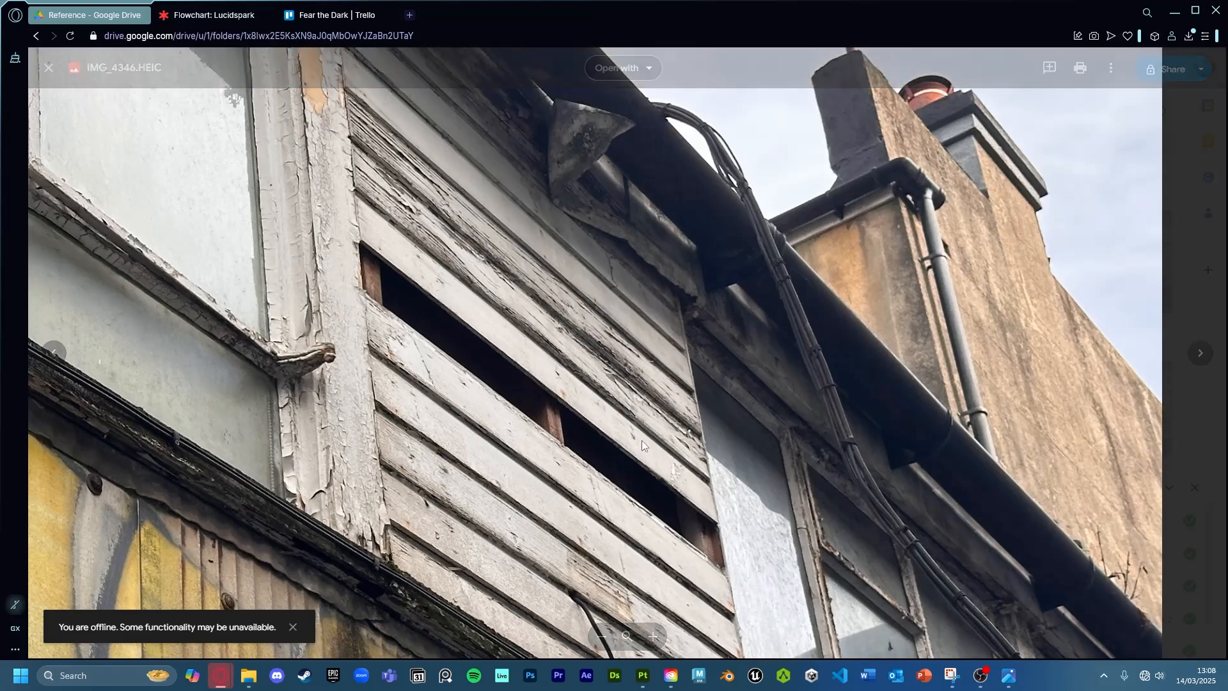
{"action": "left_click", "coordinate": [1174, 11]}
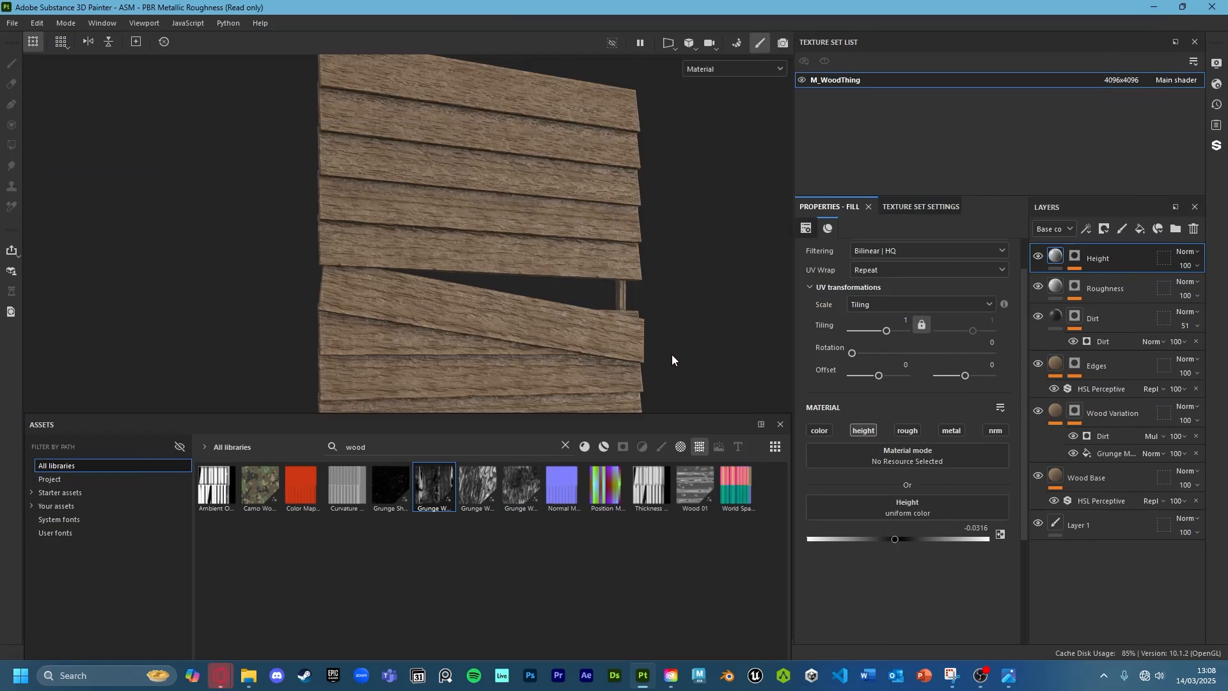
Create a folder named WoodDusty and move the layers from Height down to Wood Base into it
{"action": "left_click", "coordinate": [1174, 229]}
{"action": "double_click", "coordinate": [1101, 260]}
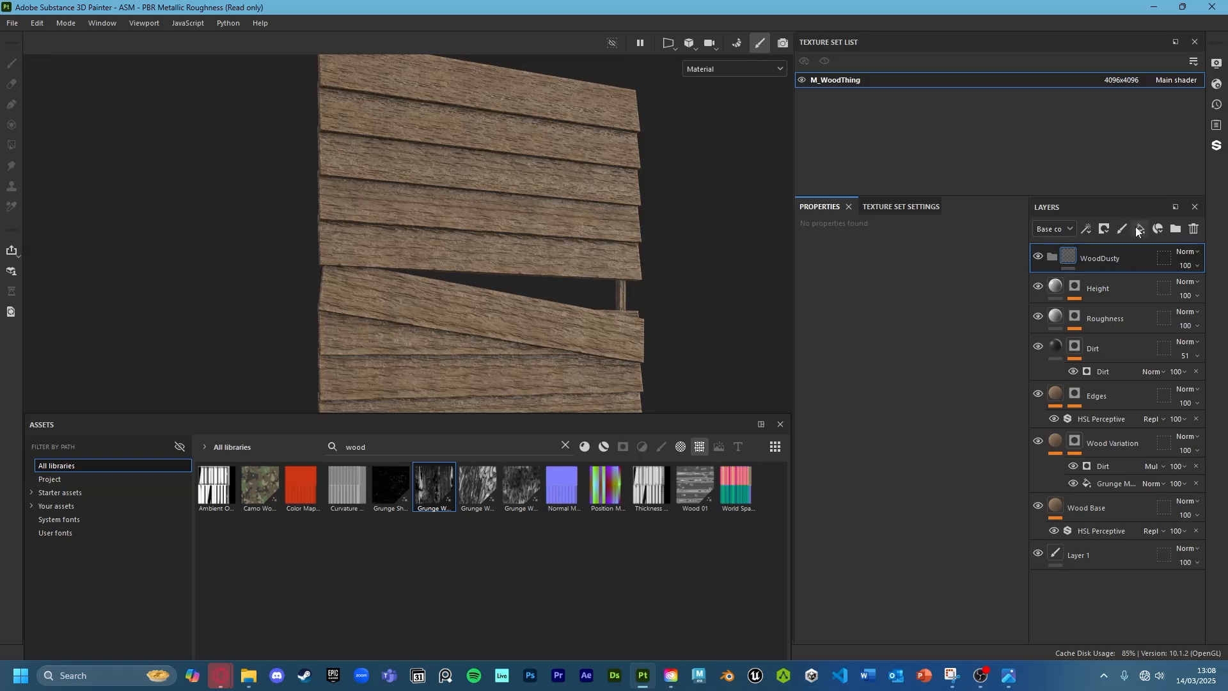
{"action": "left_click", "coordinate": [1124, 285]}
{"action": "left_click", "coordinate": [1118, 501], "text": "shift"}
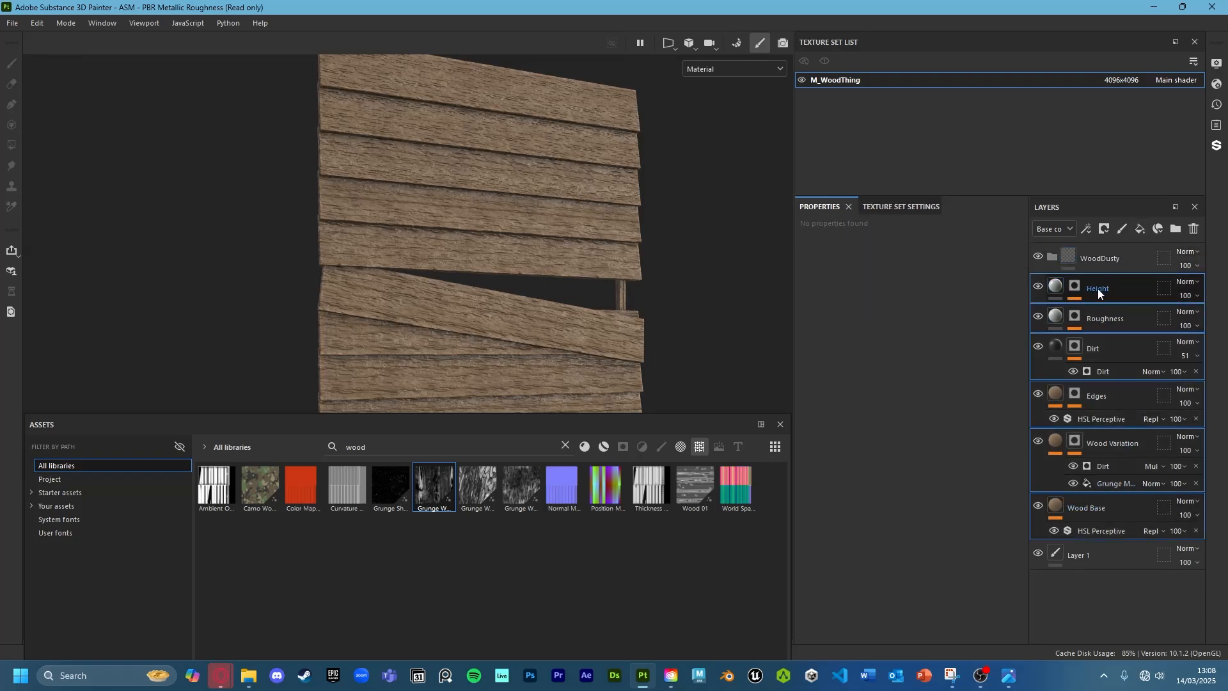
{"action": "left_click_drag", "start_coordinate": [1097, 289], "coordinate": [1116, 262]}
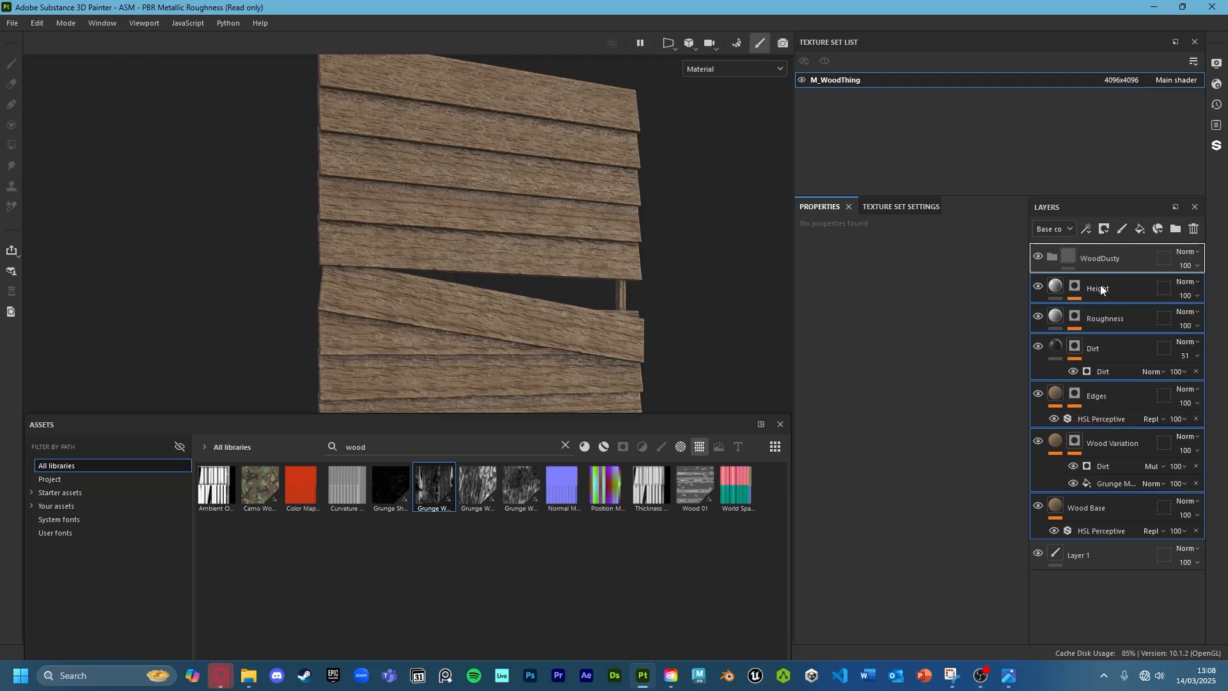
{"action": "left_click", "coordinate": [1053, 258]}
{"action": "left_click", "coordinate": [1054, 258]}
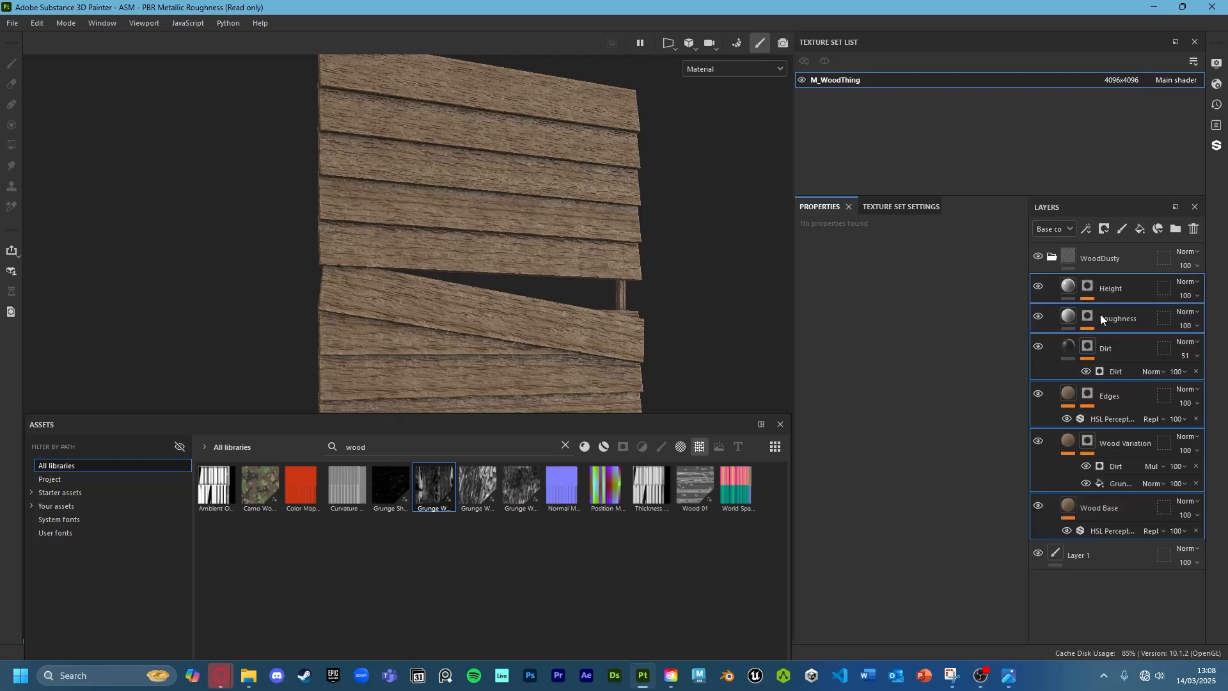
{"action": "left_click", "coordinate": [1053, 256]}
Create a smart material from the WoodDusty folder and enlarge the asset library to inspect its thumbnail
{"action": "right_click", "coordinate": [1096, 257]}
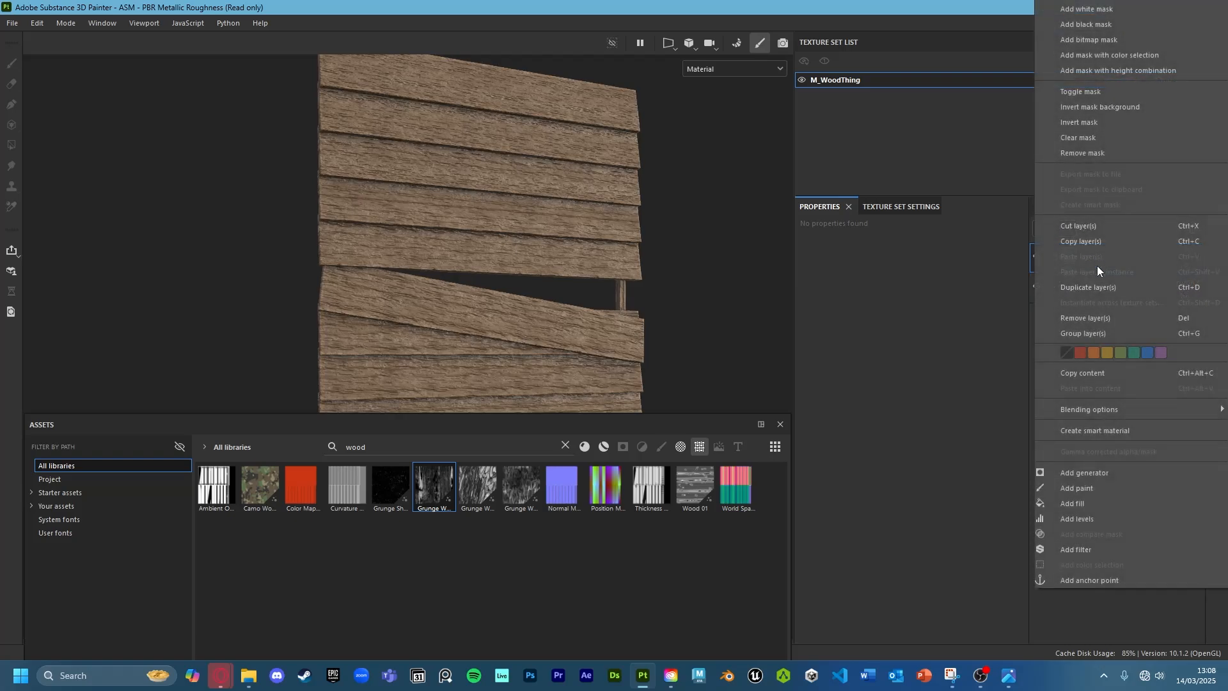
{"action": "left_click", "coordinate": [1102, 435]}
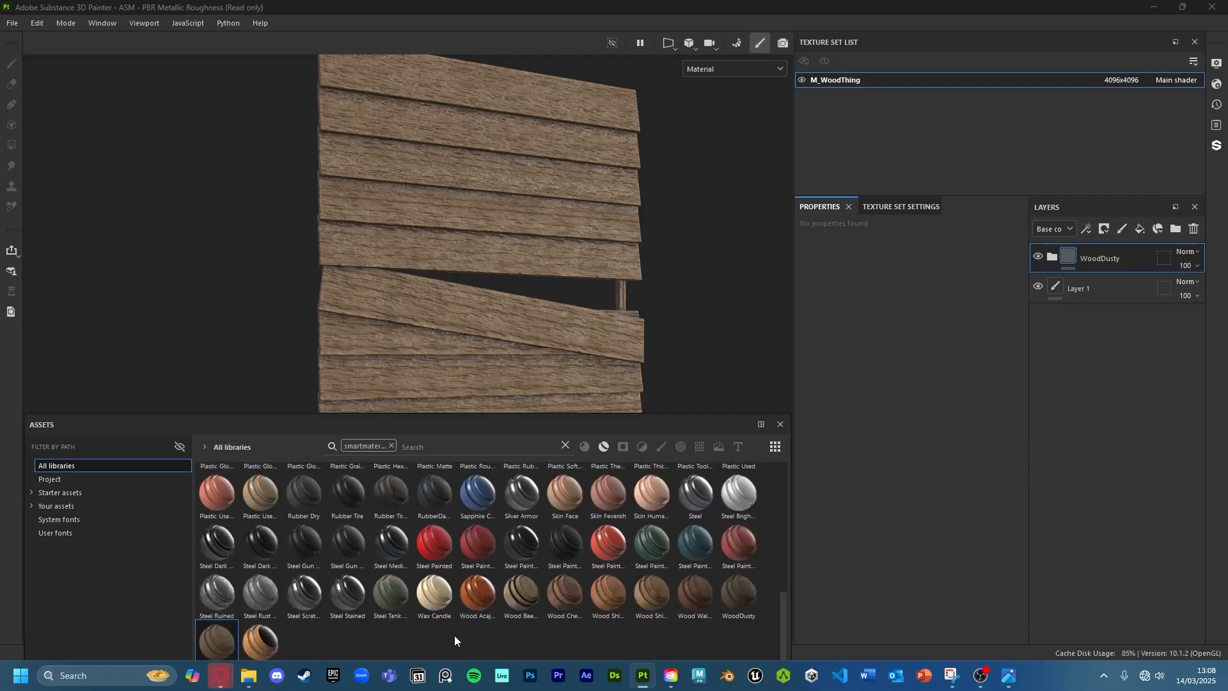
{"action": "left_click", "coordinate": [288, 410]}
{"action": "left_click_drag", "start_coordinate": [308, 414], "coordinate": [350, 292]}
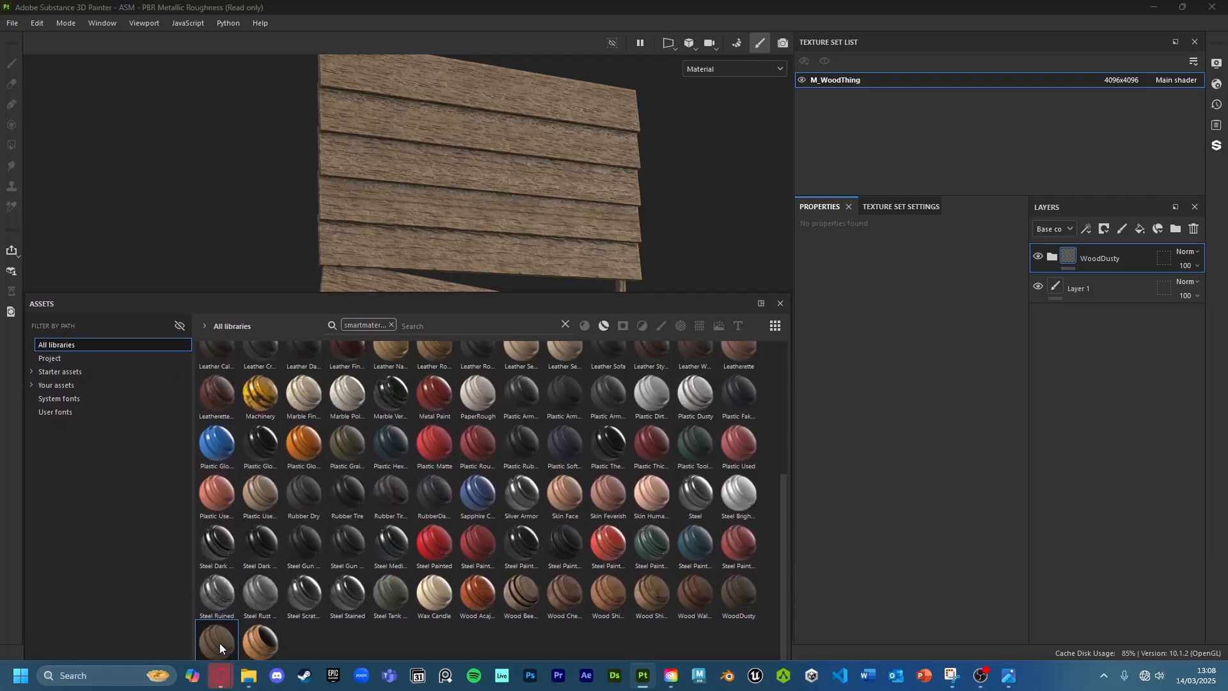
{"action": "mouse_move", "coordinate": [219, 643]}
Add the other WoodDusty smart material from the library above the existing folder and inspect it on the boards
{"action": "mouse_move", "coordinate": [746, 600]}
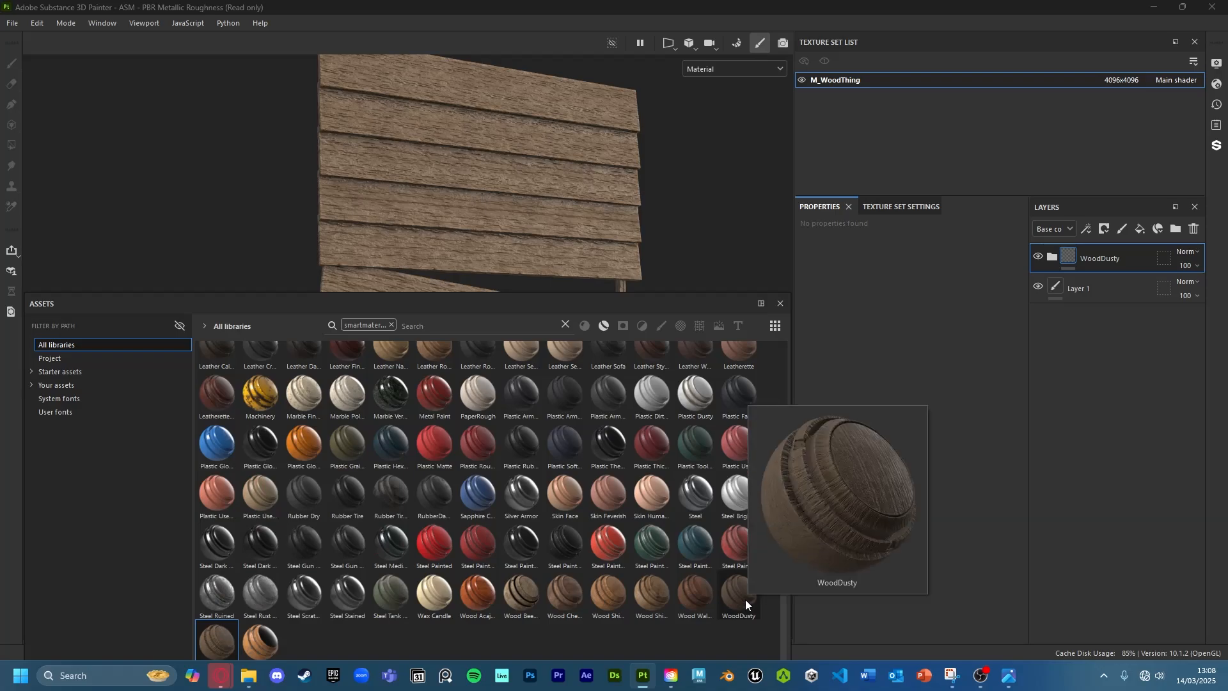
{"action": "left_click_drag", "start_coordinate": [746, 600], "coordinate": [1058, 248]}
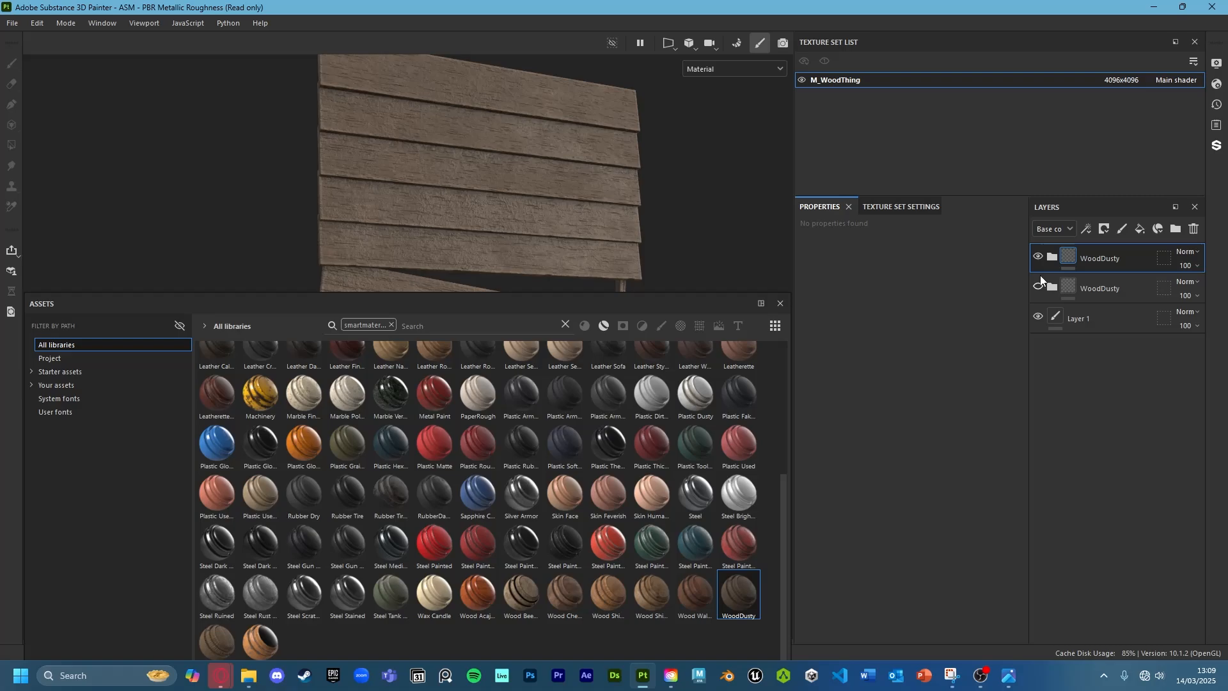
{"action": "left_click_drag", "start_coordinate": [621, 214], "coordinate": [562, 230], "text": "alt"}
{"action": "middle_click_drag", "start_coordinate": [566, 233], "coordinate": [607, 185], "text": "alt"}
{"action": "right_click_drag", "start_coordinate": [585, 229], "coordinate": [630, 229], "text": "shift"}
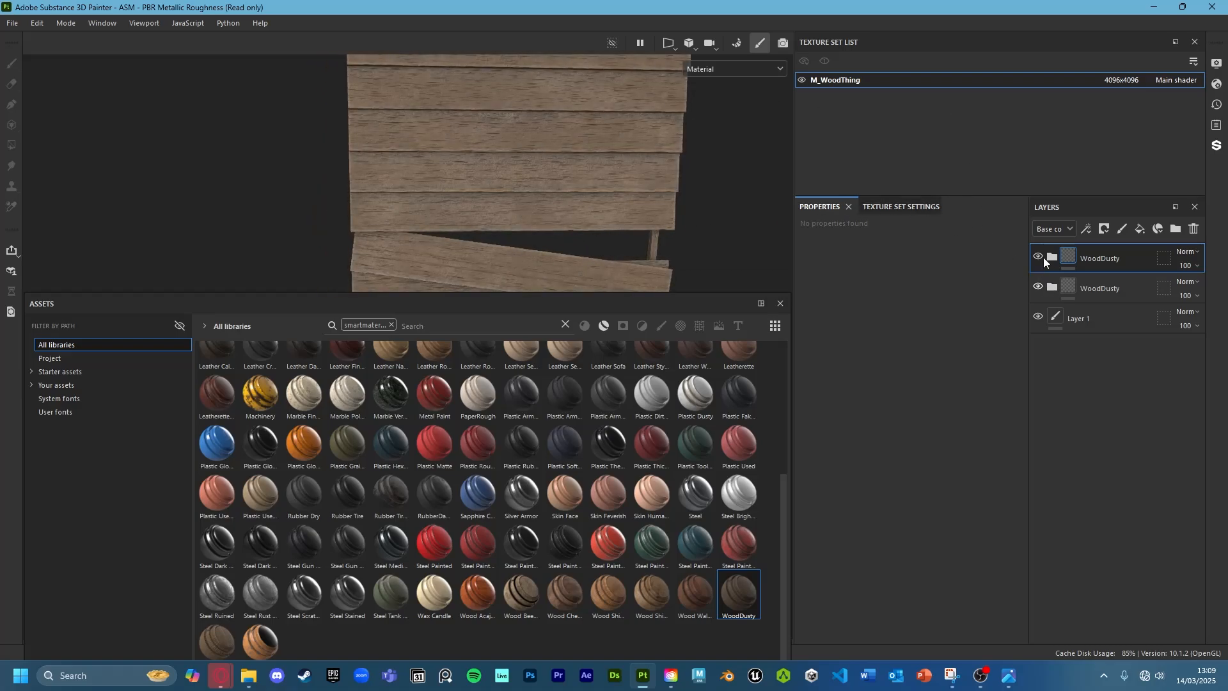
Hide the added upper WoodDusty folder to compare it with the original wood, and delete it
{"action": "left_click", "coordinate": [1038, 257]}
{"action": "left_click_drag", "start_coordinate": [554, 205], "coordinate": [615, 200], "text": "alt"}
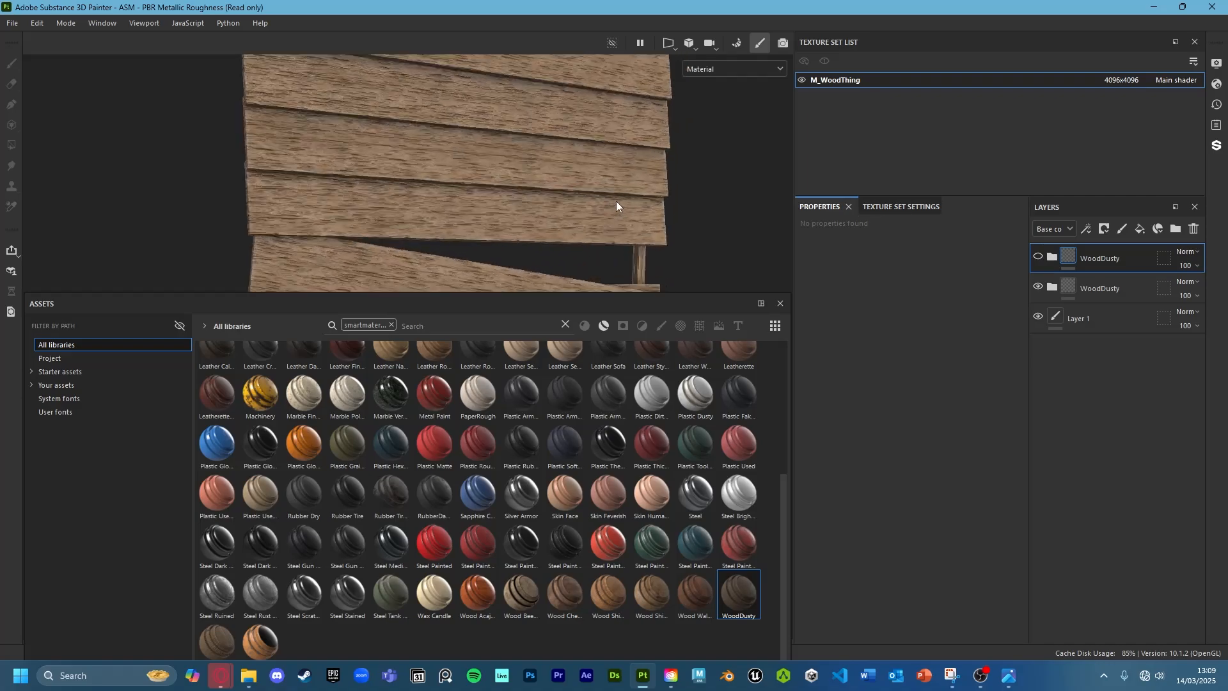
{"action": "scroll", "coordinate": [649, 202], "scroll_direction": "up", "scroll_amount": 4}
{"action": "scroll", "coordinate": [652, 201], "scroll_direction": "down", "scroll_amount": 5}
{"action": "left_click_drag", "start_coordinate": [537, 190], "coordinate": [615, 193], "text": "alt"}
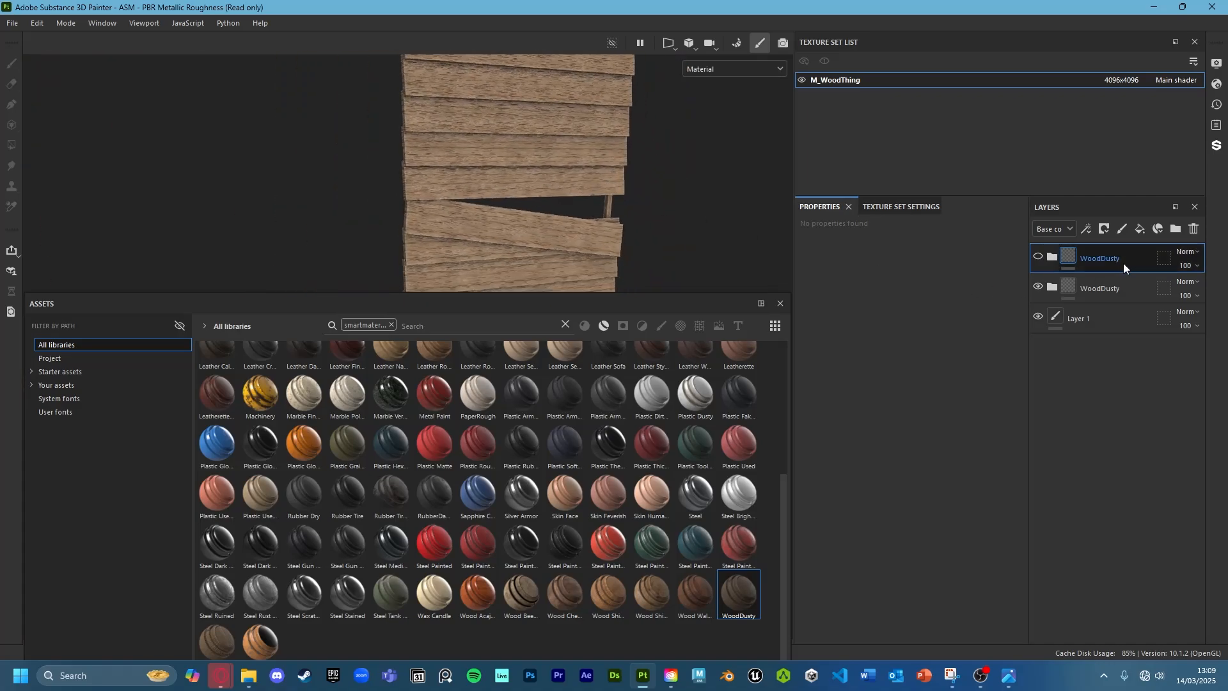
{"action": "key", "text": "Delete"}
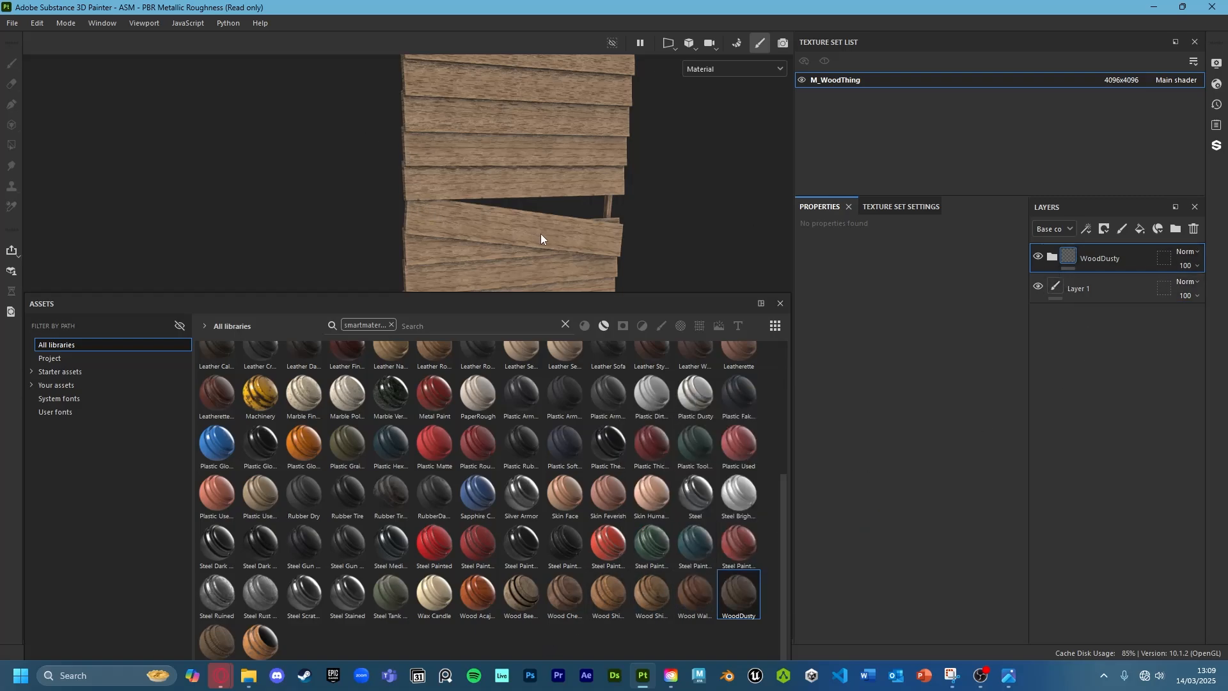
Expand the remaining WoodDusty folder to show its layers
{"action": "scroll", "coordinate": [541, 238], "scroll_direction": "up", "scroll_amount": 2}
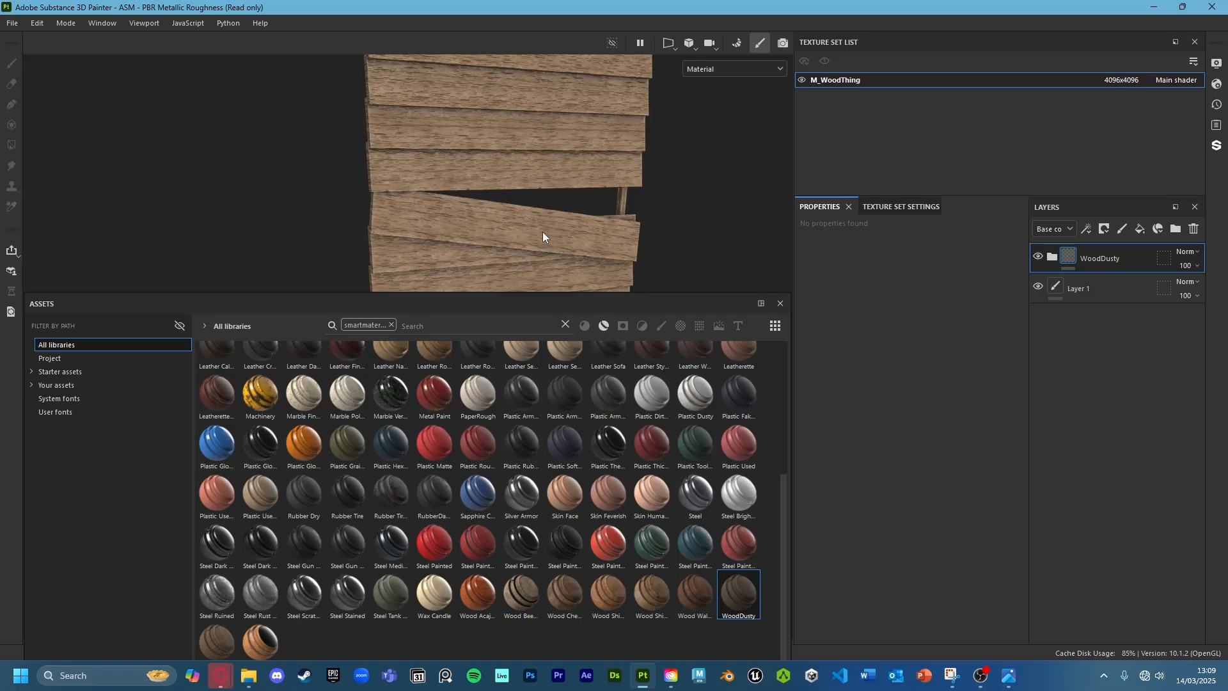
{"action": "left_click", "coordinate": [1051, 256]}
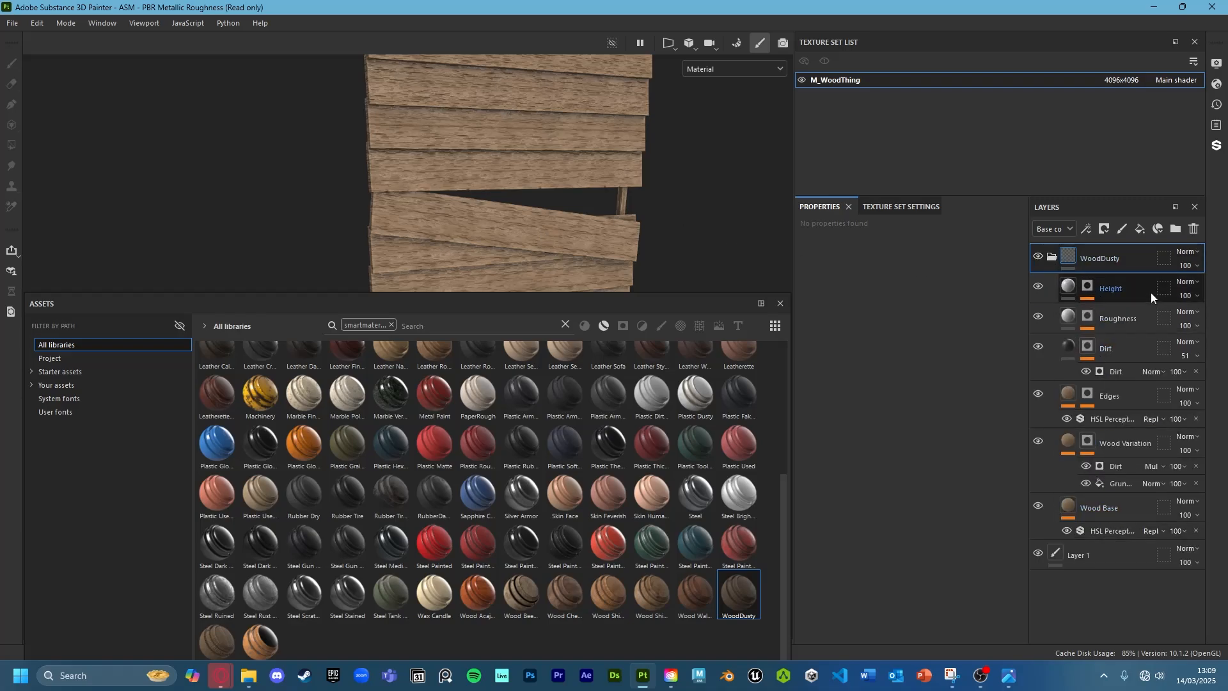
Collapse the WoodDusty folder and add the Steel Painted Rough Damaged smart material from the library above it
{"action": "left_click", "coordinate": [1052, 257]}
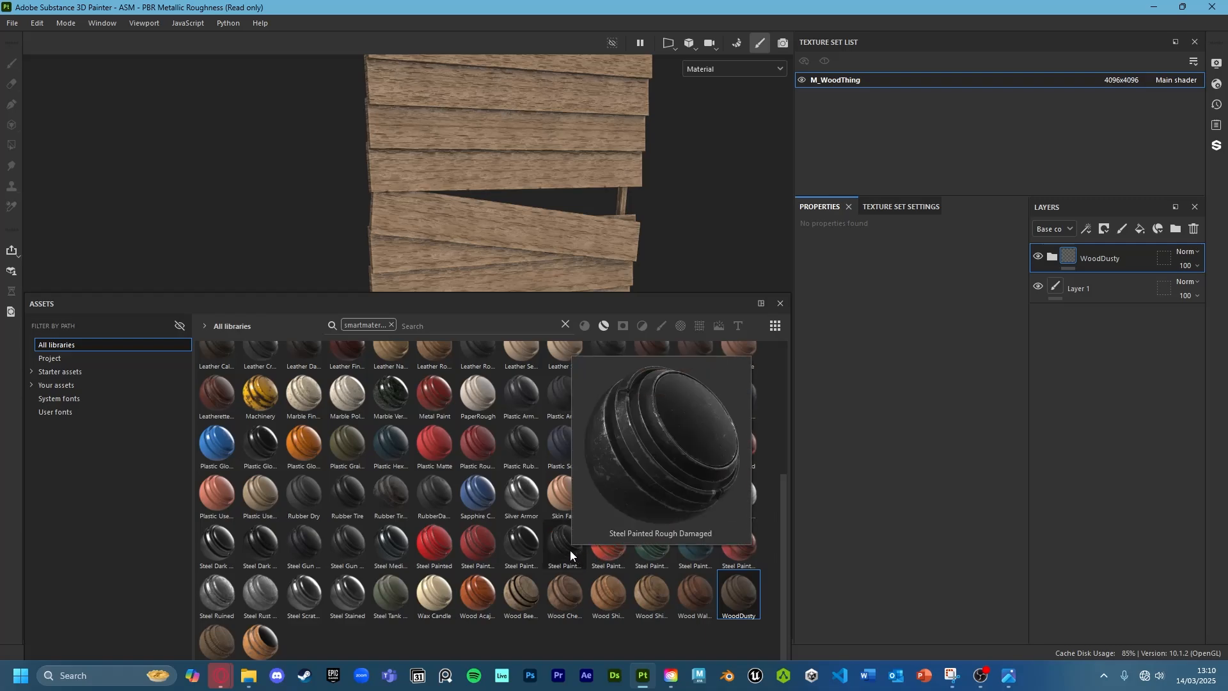
{"action": "mouse_move", "coordinate": [569, 549]}
{"action": "left_mouse_down"}
{"action": "mouse_move", "coordinate": [930, 391]}
{"action": "mouse_move", "coordinate": [1095, 243]}
{"action": "mouse_move", "coordinate": [1102, 263]}
{"action": "left_mouse_up"}
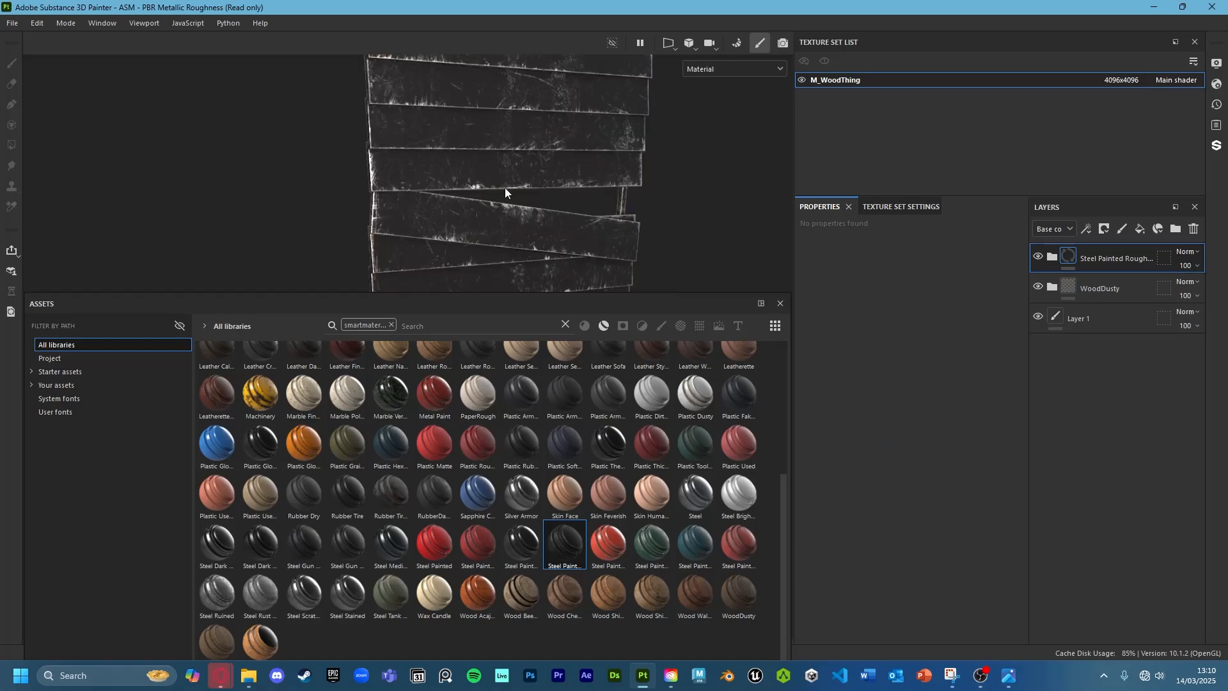
{"action": "scroll", "coordinate": [505, 190], "scroll_direction": "up", "scroll_amount": 2}
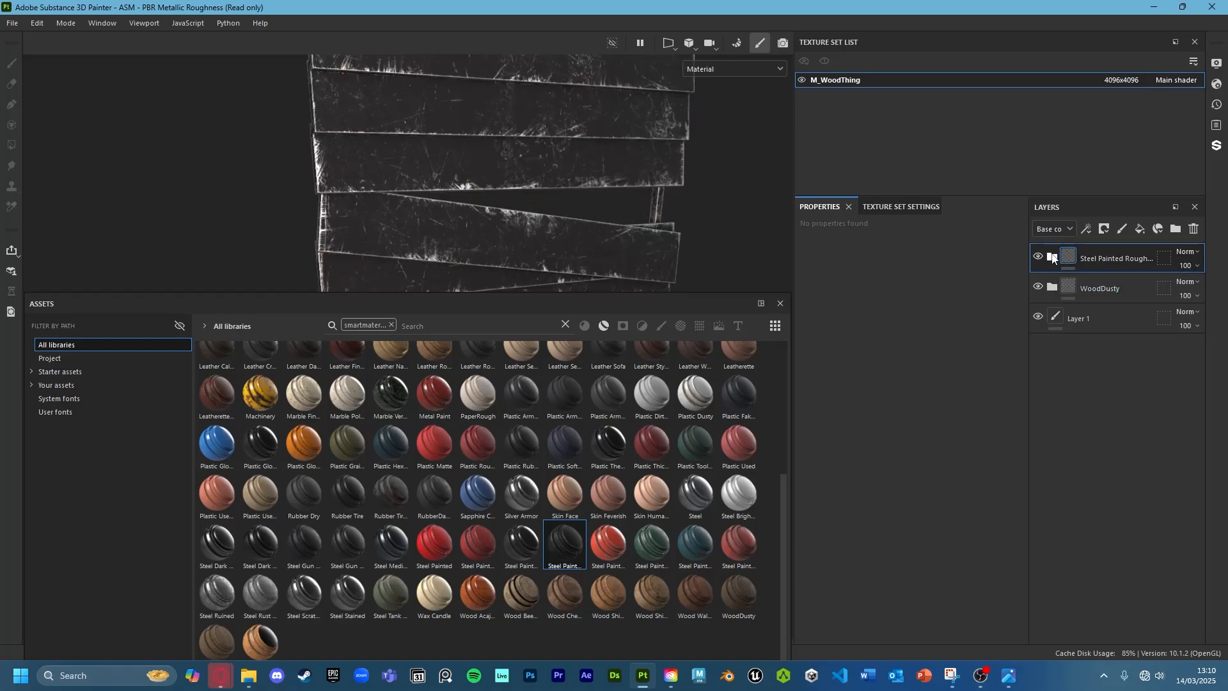
Expand the Steel Painted Rough Damaged folder and delete its Base layer, and inspect the boards
{"action": "left_click", "coordinate": [1052, 257]}
{"action": "left_click", "coordinate": [1116, 397]}
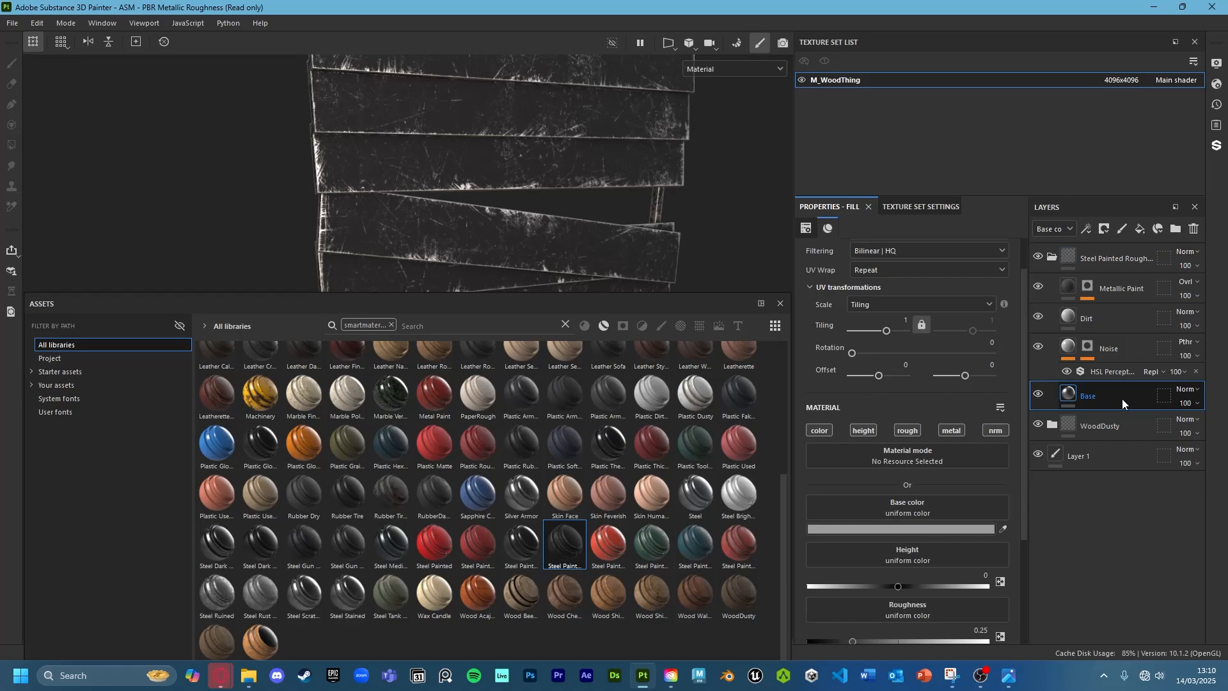
{"action": "key", "text": "Delete"}
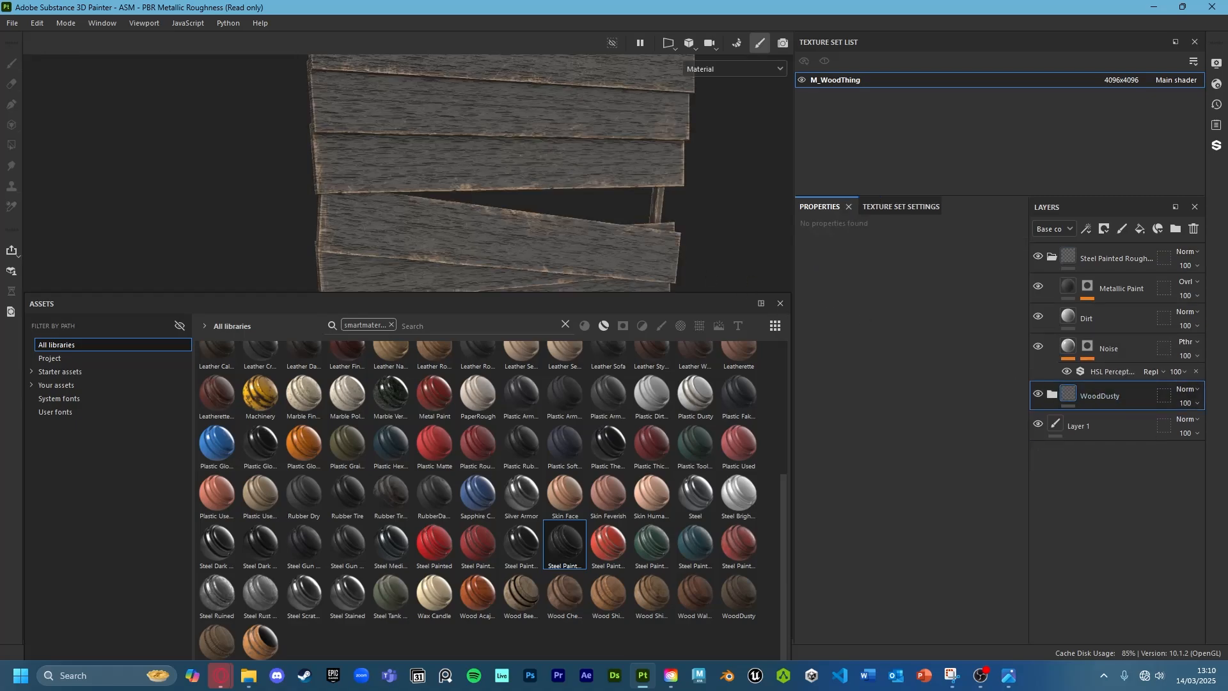
{"action": "key", "text": "alt+Tab"}
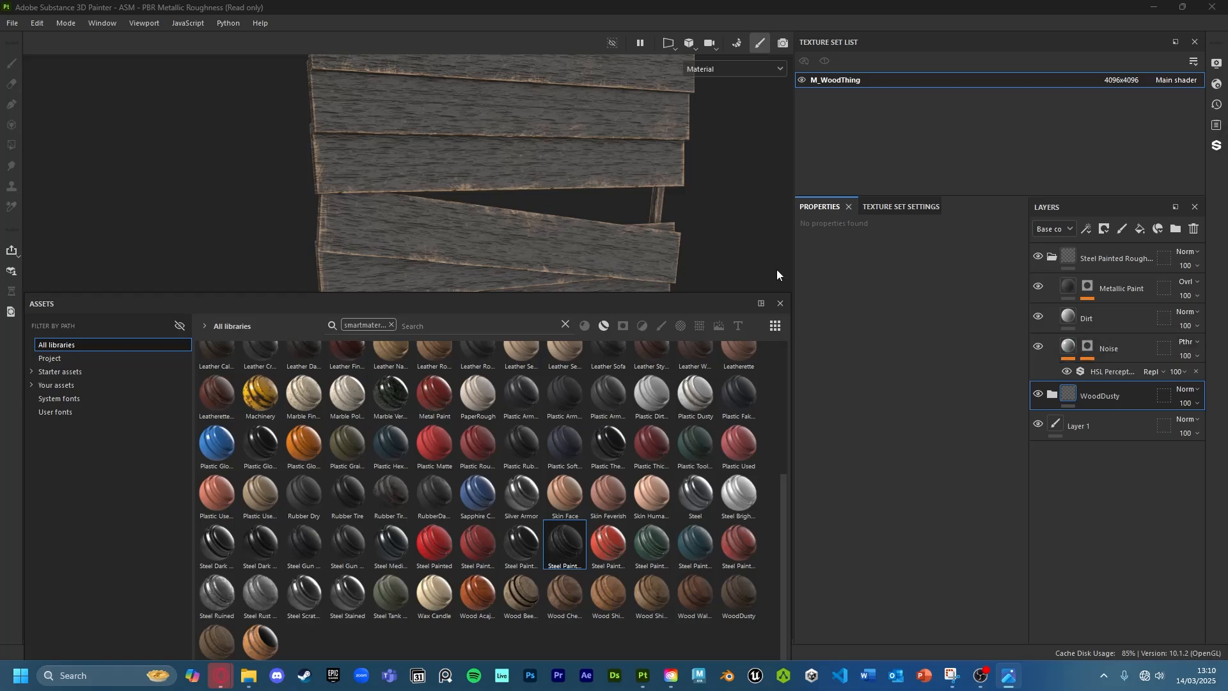
{"action": "scroll", "coordinate": [547, 187], "scroll_direction": "up", "scroll_amount": 2}
{"action": "scroll", "coordinate": [578, 185], "scroll_direction": "down", "scroll_amount": 3}
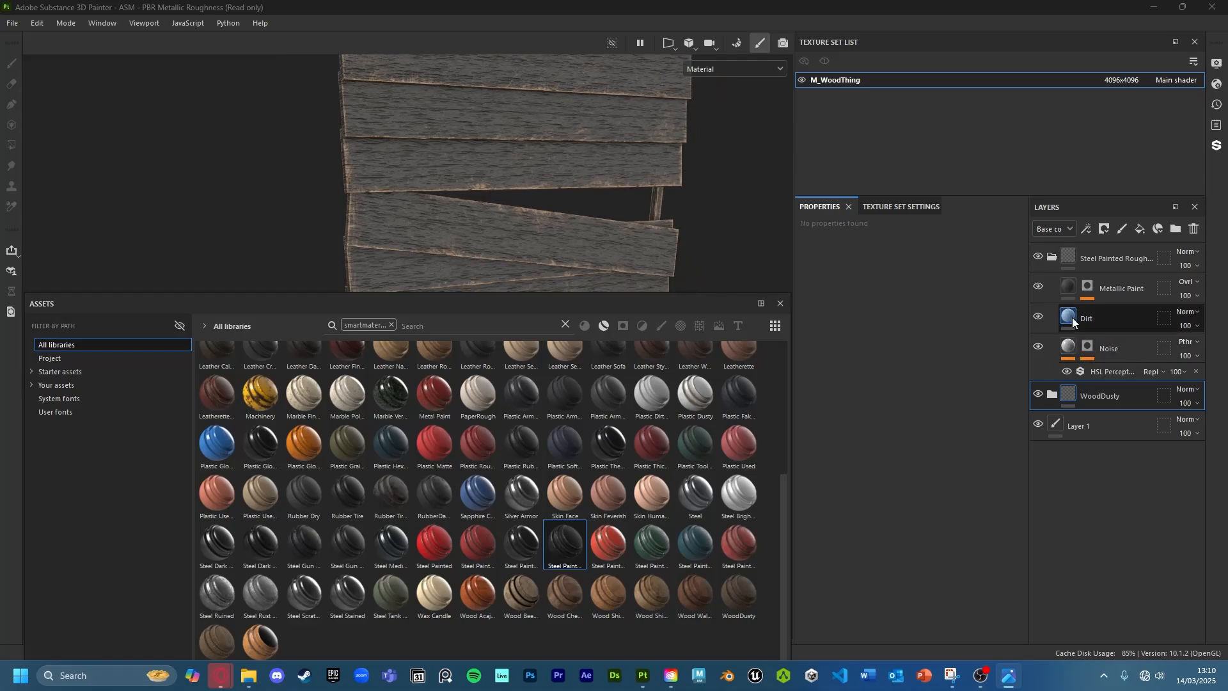
Open the Metallic Paint layer's base color, and place the browser's IMG_4346 reference photo beside Substance 3D Painter with the planks uncovered
{"action": "left_click", "coordinate": [1069, 290]}
{"action": "left_click", "coordinate": [891, 530]}
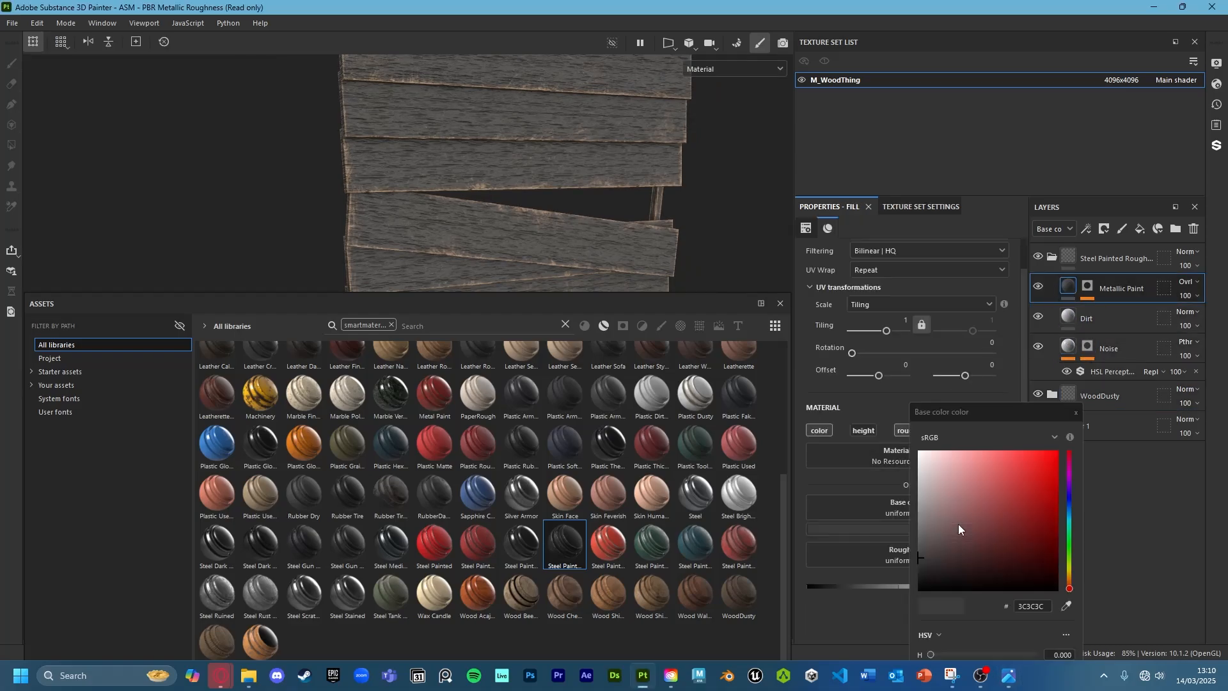
{"action": "left_click", "coordinate": [221, 675]}
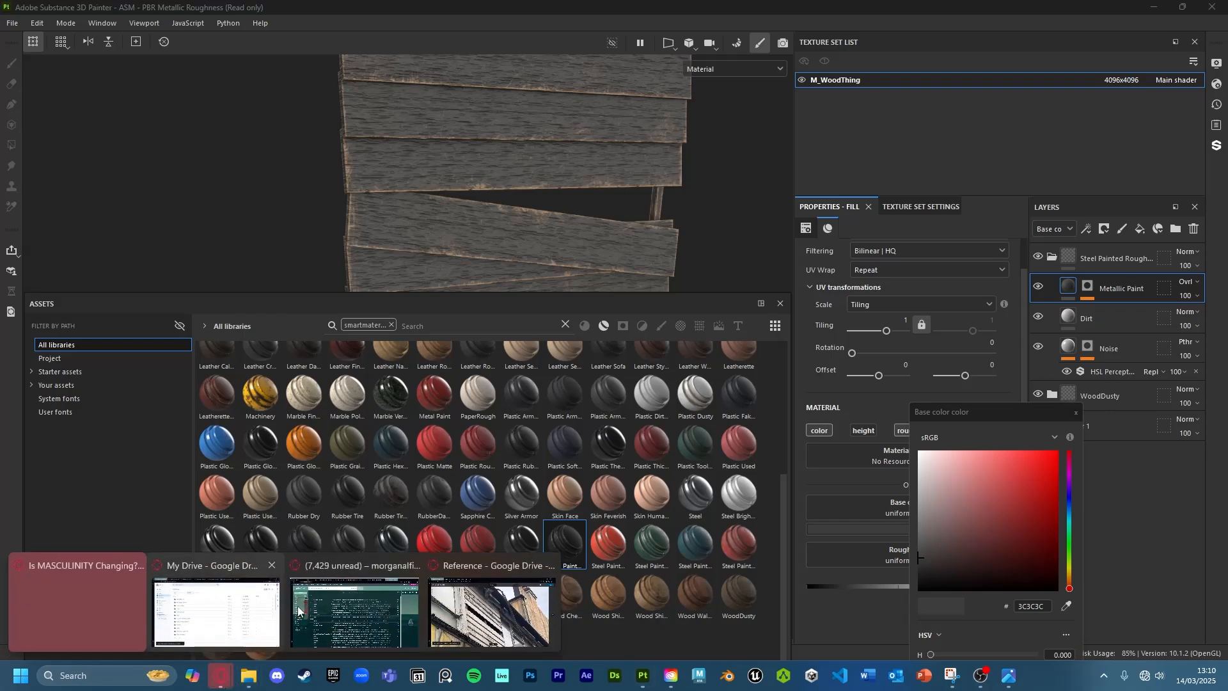
{"action": "left_click", "coordinate": [488, 607]}
{"action": "mouse_move", "coordinate": [676, 13]}
{"action": "left_mouse_down"}
{"action": "mouse_move", "coordinate": [1227, 376]}
{"action": "mouse_move", "coordinate": [1227, 121]}
{"action": "mouse_move", "coordinate": [1186, 498]}
{"action": "mouse_move", "coordinate": [532, 217]}
{"action": "mouse_move", "coordinate": [896, 259]}
{"action": "mouse_move", "coordinate": [1227, 268]}
{"action": "left_mouse_up"}
{"action": "left_click", "coordinate": [189, 106]}
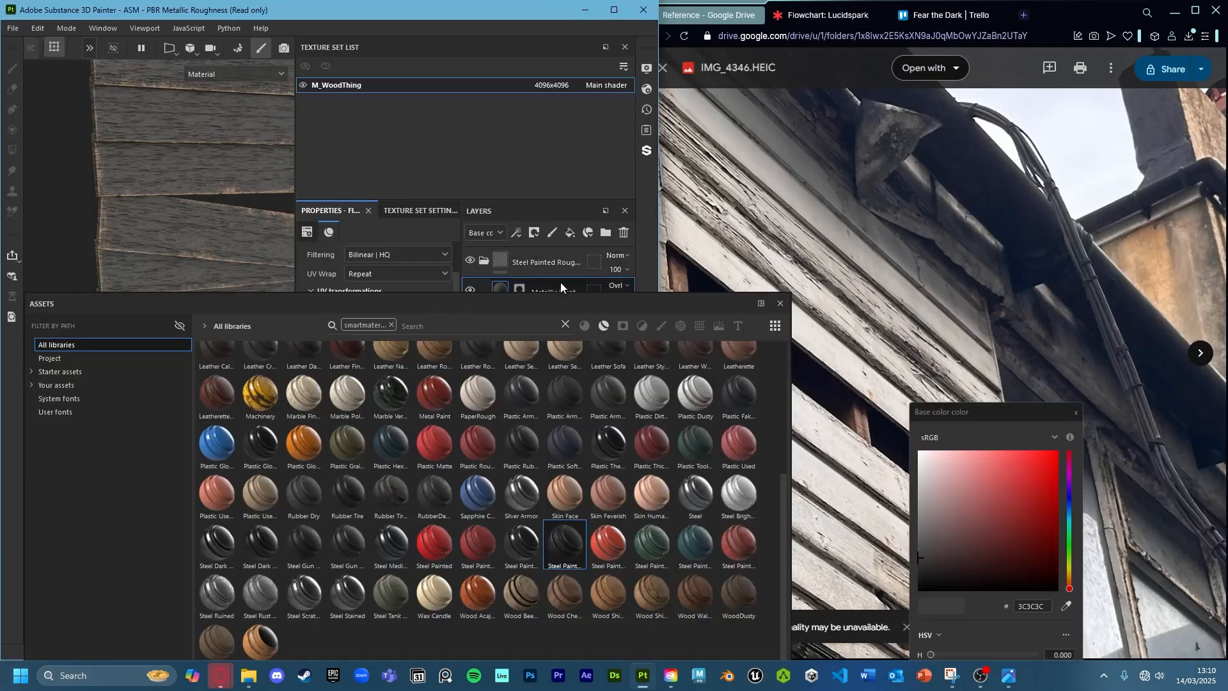
{"action": "left_click_drag", "start_coordinate": [662, 305], "coordinate": [614, 328]}
{"action": "left_click_drag", "start_coordinate": [973, 413], "coordinate": [873, 253]}
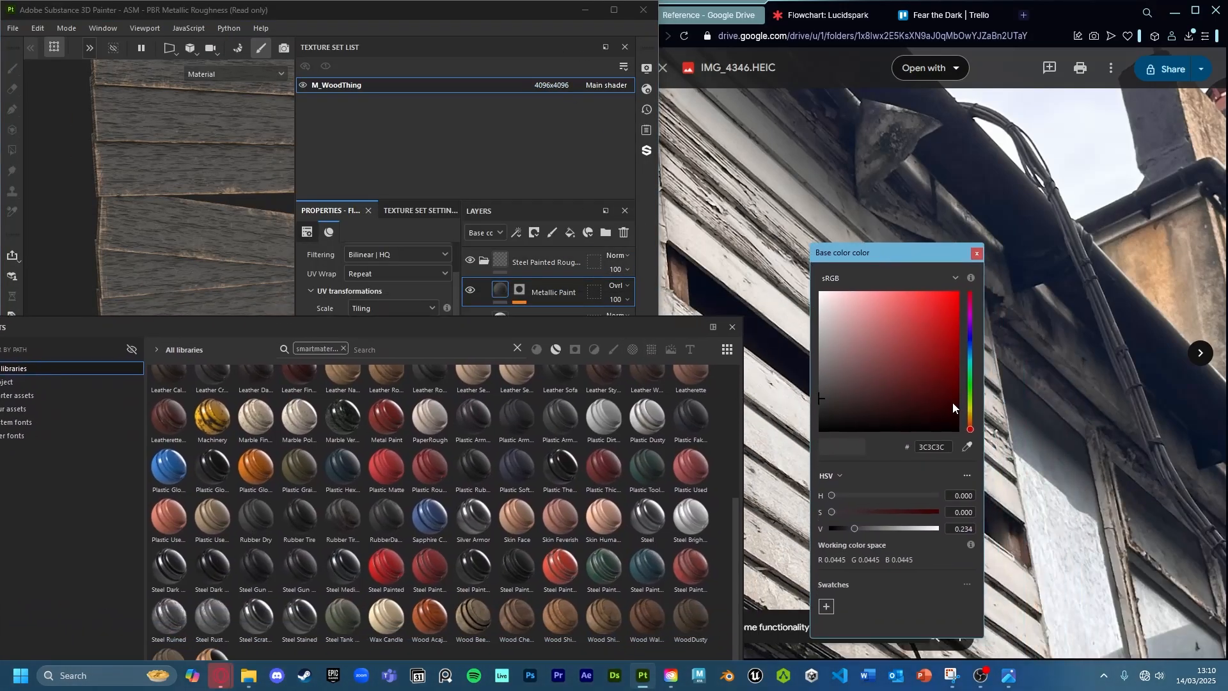
Sample an off-white plank color, E8E1DD, from the reference photo as the Metallic Paint layer's base color
{"action": "left_click", "coordinate": [968, 446]}
{"action": "left_click", "coordinate": [780, 393]}
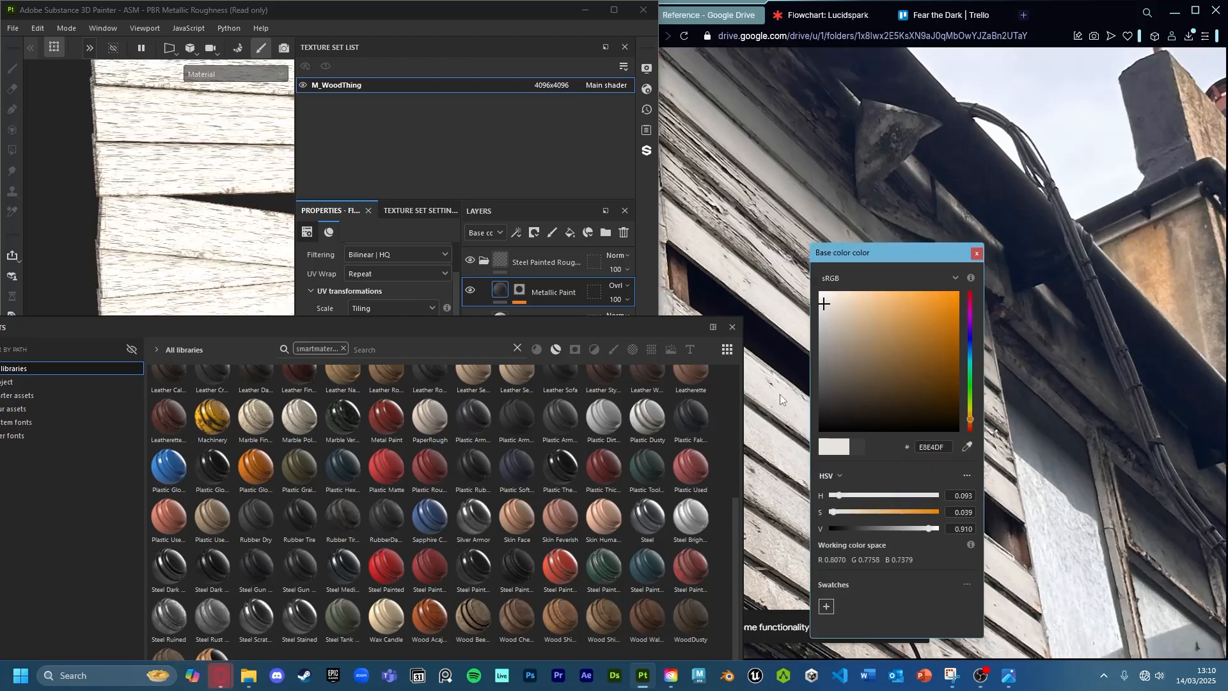
{"action": "left_click", "coordinate": [969, 444]}
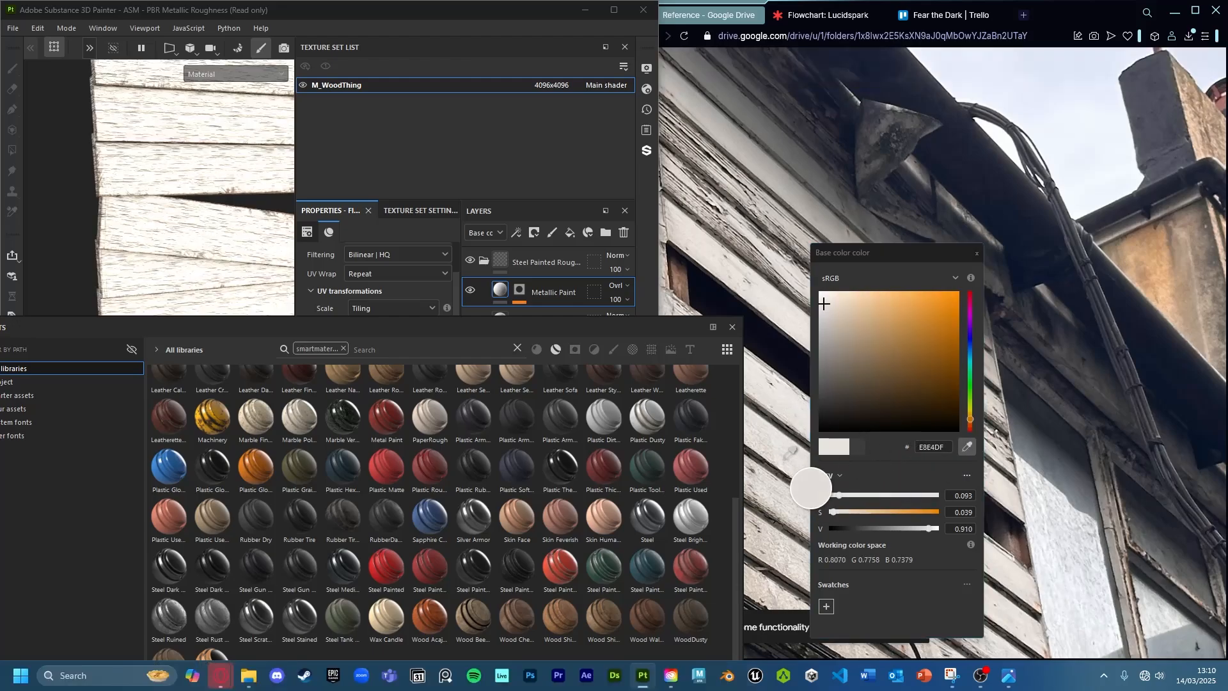
{"action": "left_click", "coordinate": [783, 477]}
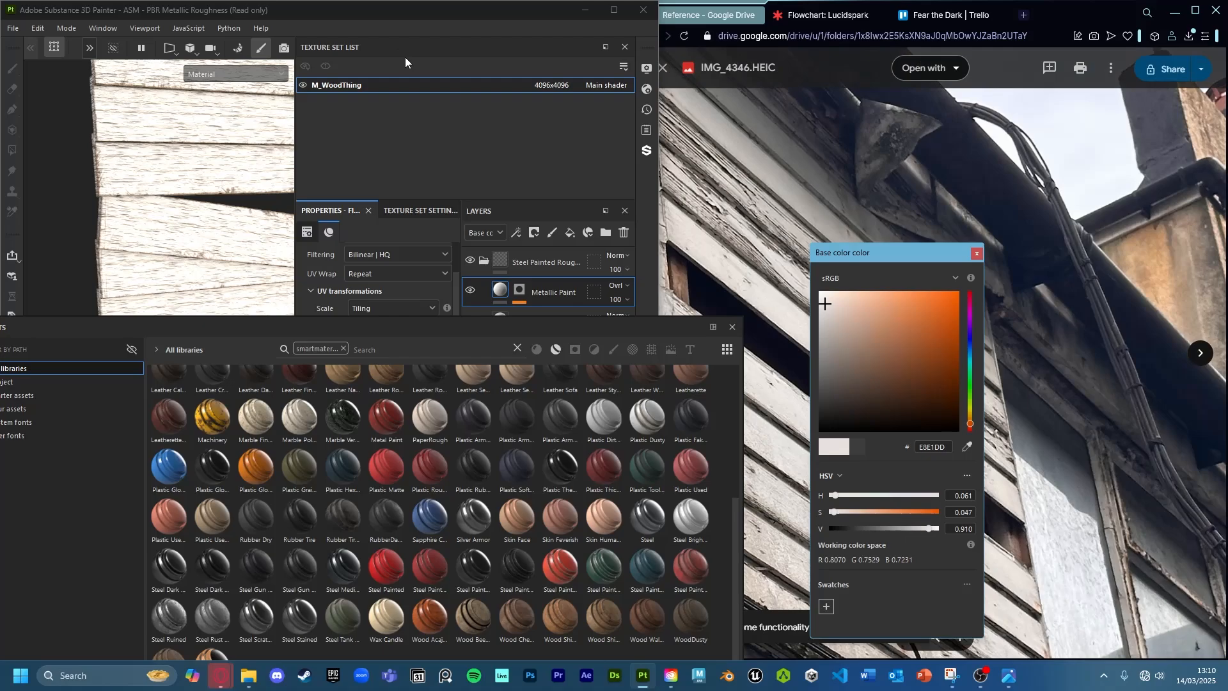
Return Substance 3D Painter to full screen and close the color picker and asset library to inspect the whole board wall
{"action": "left_click_drag", "start_coordinate": [426, 18], "coordinate": [448, 3]}
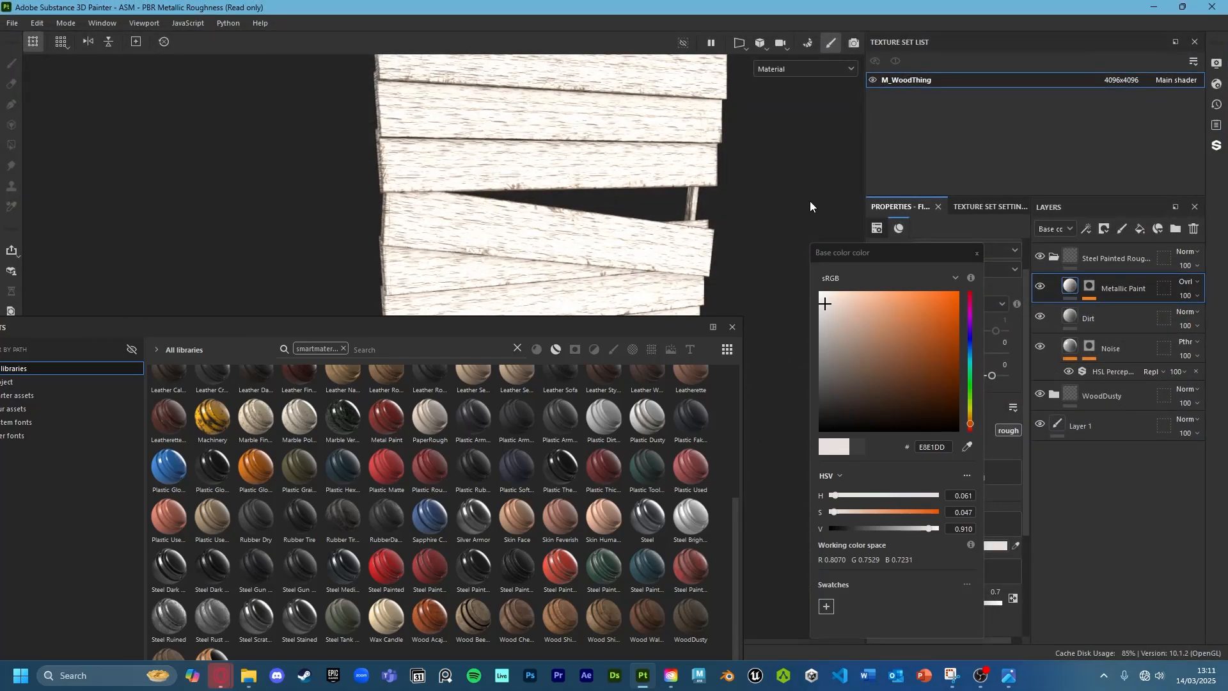
{"action": "left_click", "coordinate": [975, 255]}
{"action": "left_click_drag", "start_coordinate": [620, 330], "coordinate": [622, 246]}
{"action": "left_click", "coordinate": [830, 312]}
{"action": "scroll", "coordinate": [658, 297], "scroll_direction": "down", "scroll_amount": 2}
{"action": "middle_click_drag", "start_coordinate": [622, 249], "coordinate": [619, 462], "text": "alt"}
{"action": "scroll", "coordinate": [618, 461], "scroll_direction": "up", "scroll_amount": 4}
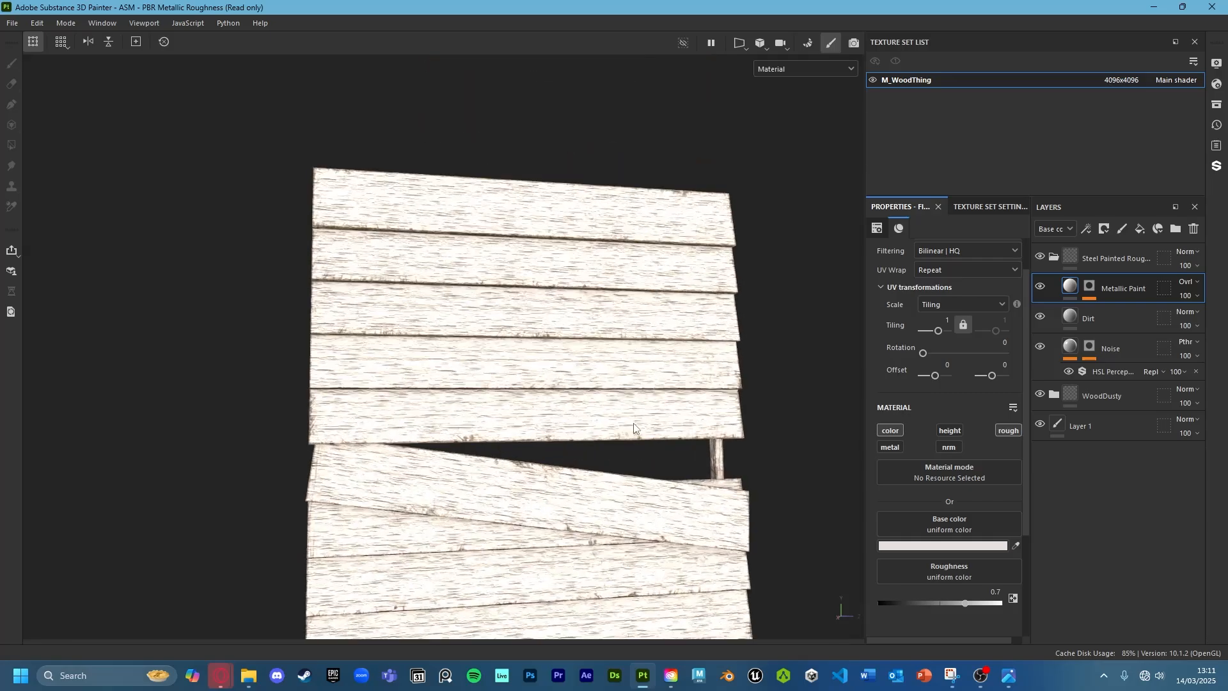
{"action": "left_click_drag", "start_coordinate": [628, 441], "coordinate": [617, 458], "text": "alt"}
{"action": "scroll", "coordinate": [616, 455], "scroll_direction": "down", "scroll_amount": 3}
{"action": "right_click_drag", "start_coordinate": [575, 474], "coordinate": [605, 454], "text": "shift"}
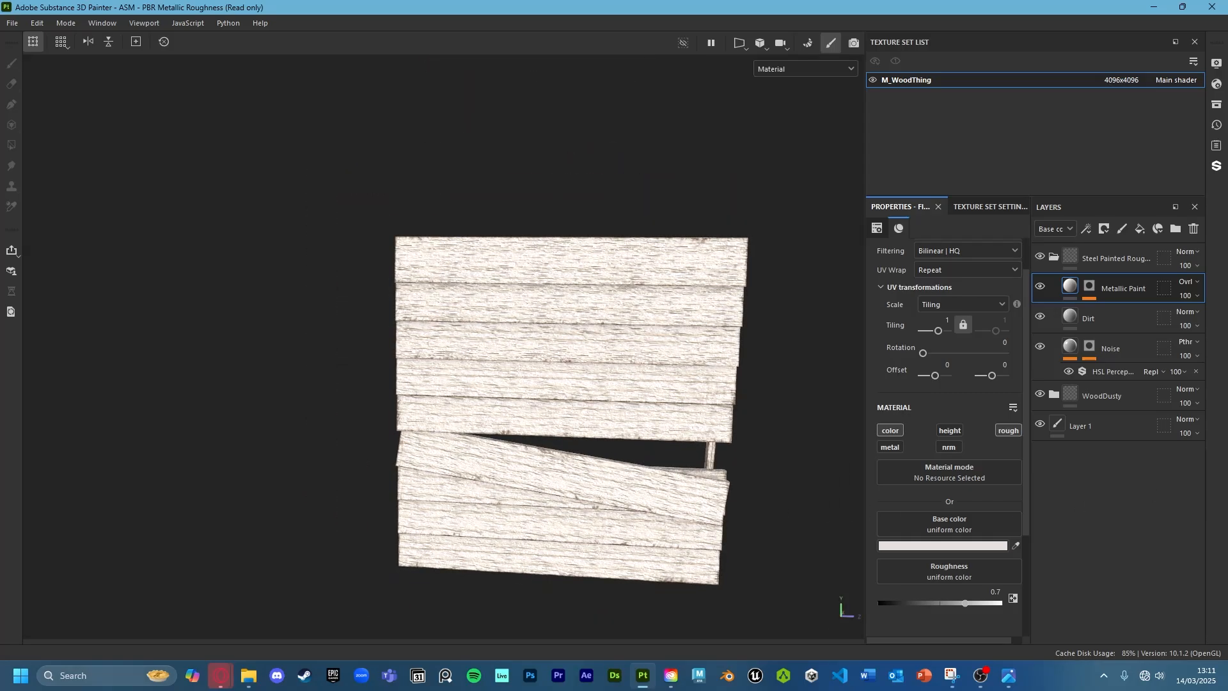
Add a fill beneath the other effects in the Metallic Paint mask and set the Mask Editor's blending mode to Multiply
{"action": "left_click", "coordinate": [1090, 286]}
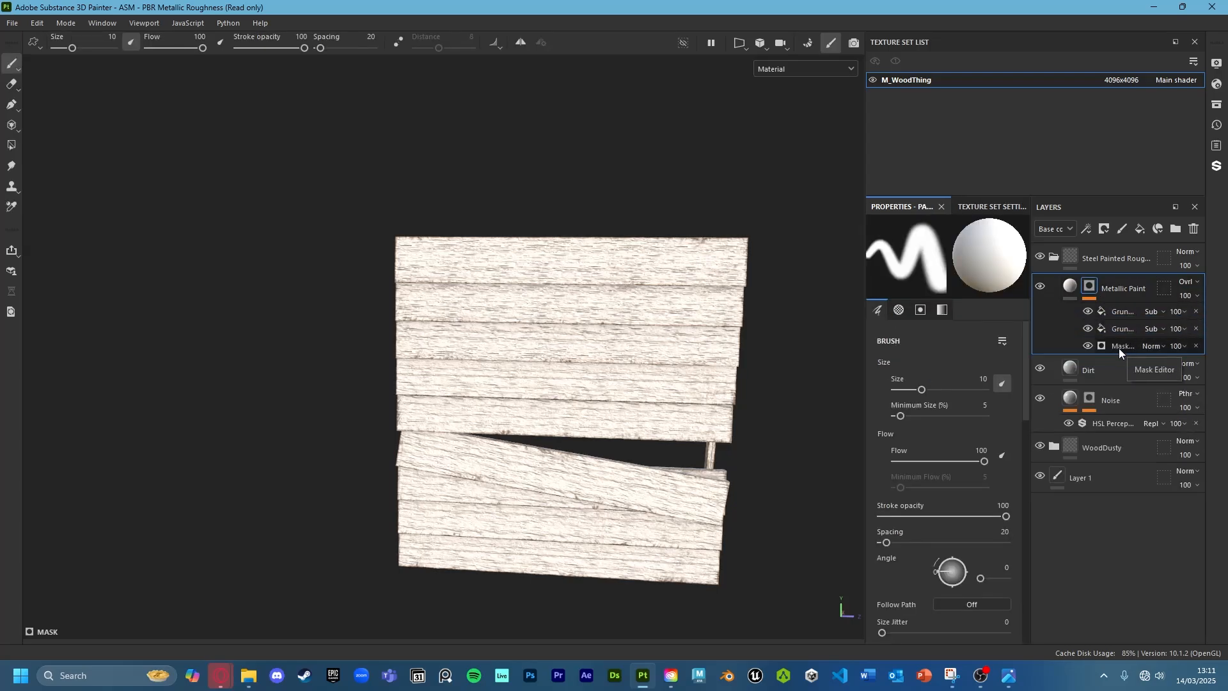
{"action": "scroll", "coordinate": [639, 378], "scroll_direction": "up", "scroll_amount": 3}
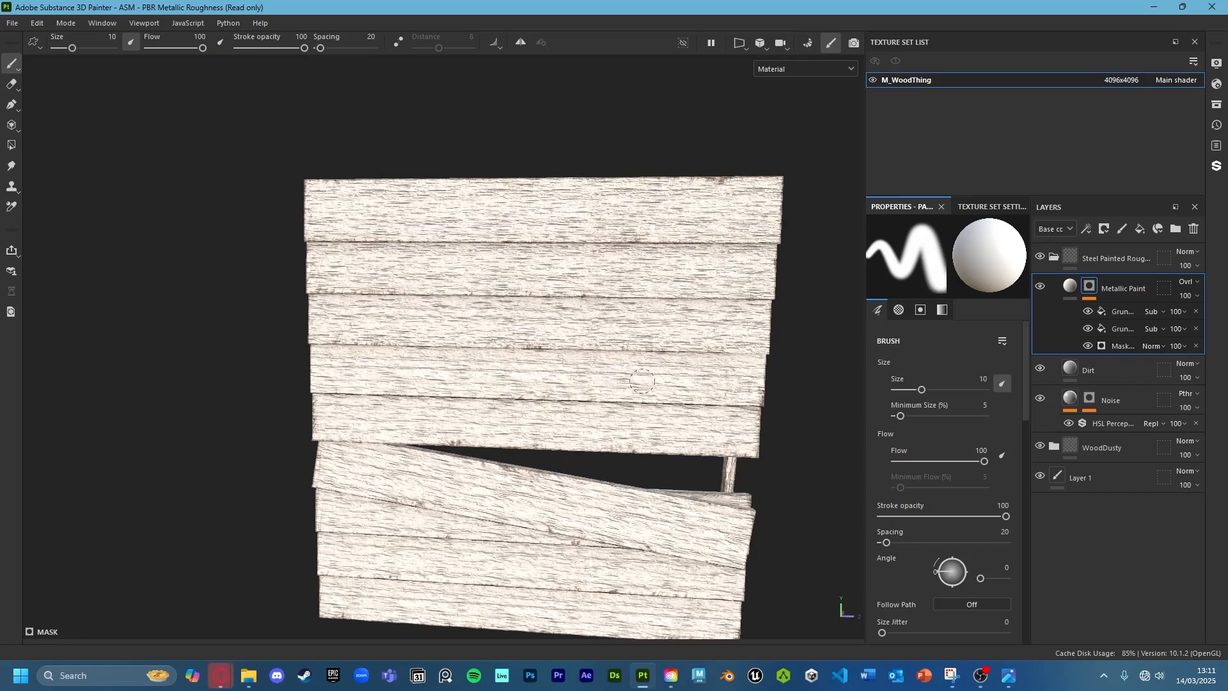
{"action": "scroll", "coordinate": [671, 378], "scroll_direction": "down", "scroll_amount": 2}
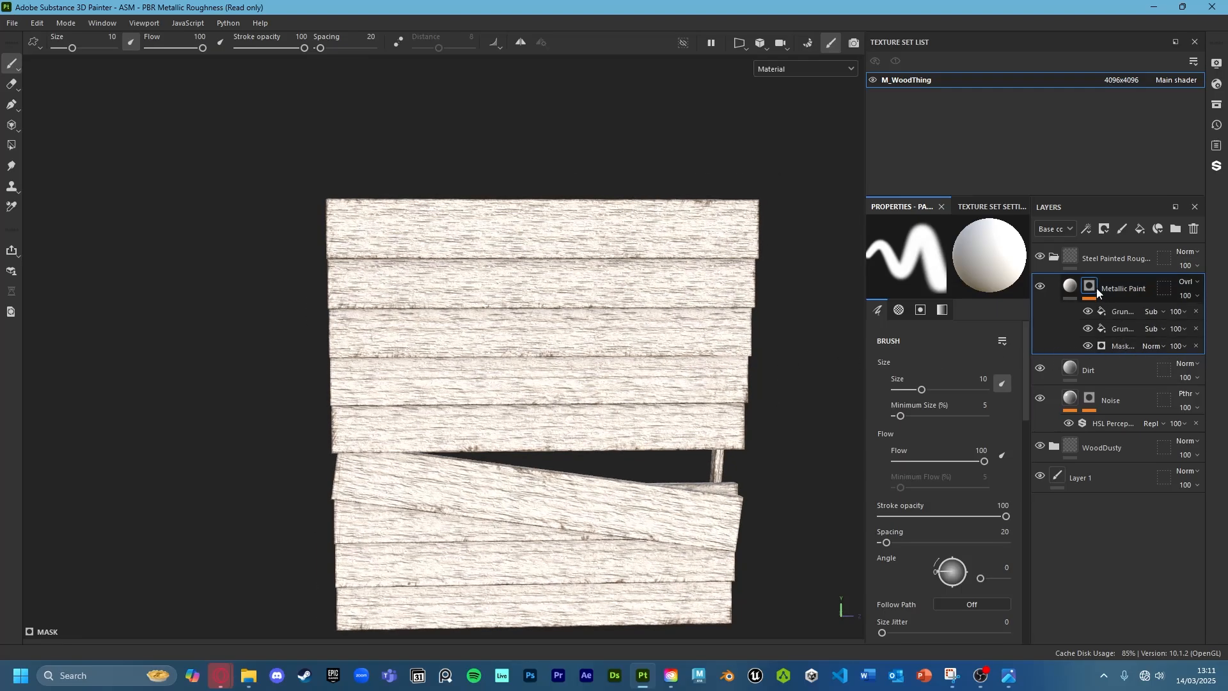
{"action": "right_click", "coordinate": [1092, 282]}
{"action": "left_click", "coordinate": [1094, 436]}
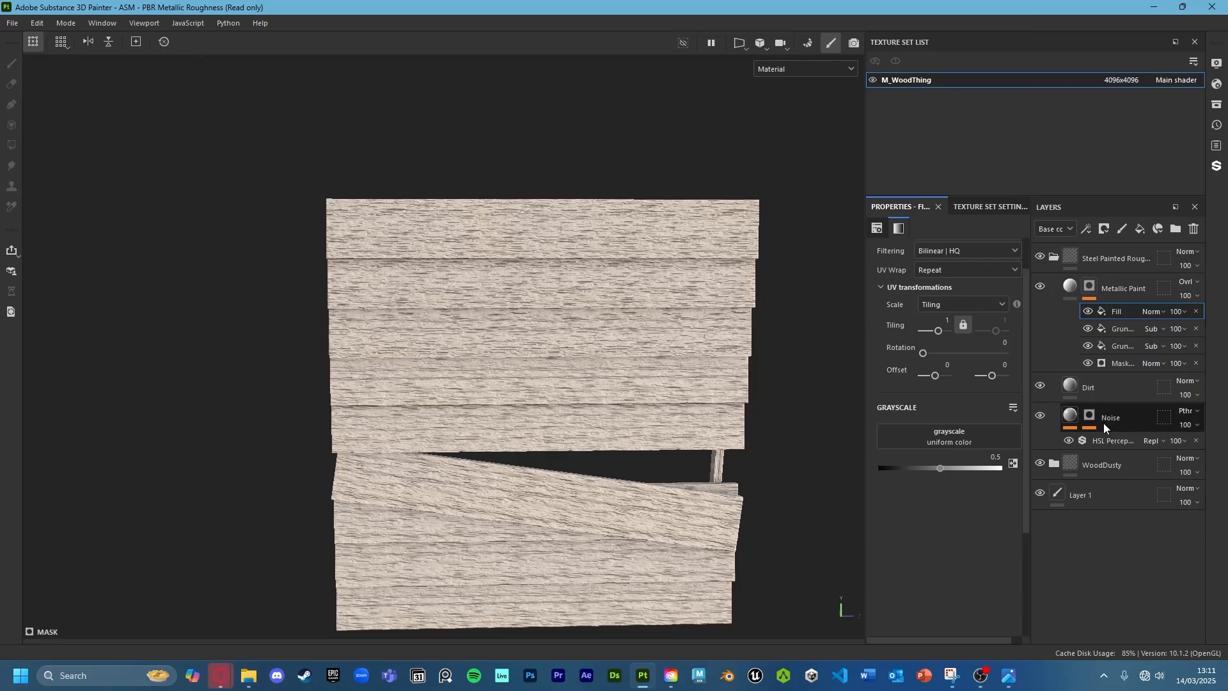
{"action": "mouse_move", "coordinate": [1125, 316]}
{"action": "left_mouse_down"}
{"action": "mouse_move", "coordinate": [1115, 367]}
{"action": "mouse_move", "coordinate": [1146, 359]}
{"action": "left_mouse_up"}
{"action": "left_click", "coordinate": [1150, 363]}
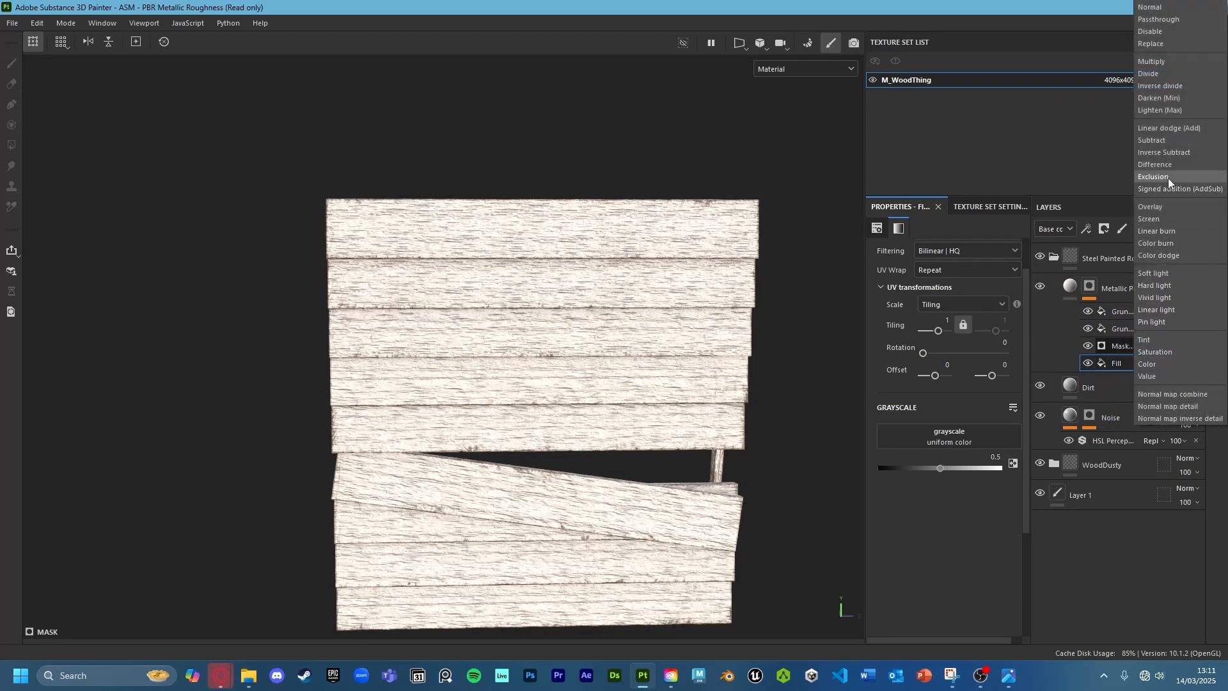
{"action": "left_click", "coordinate": [1163, 59]}
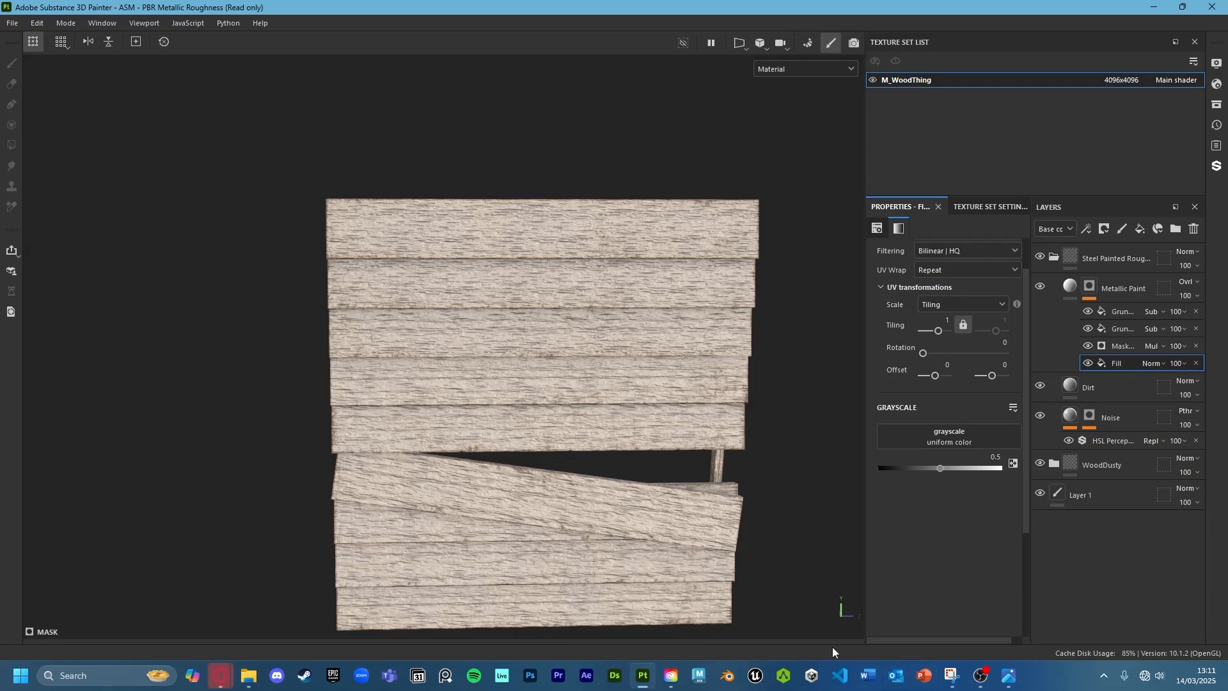
Reopen the asset library, dock it below the viewport and enlarge it
{"action": "mouse_move", "coordinate": [640, 676]}
{"action": "left_click", "coordinate": [658, 627]}
{"action": "left_click", "coordinate": [90, 24]}
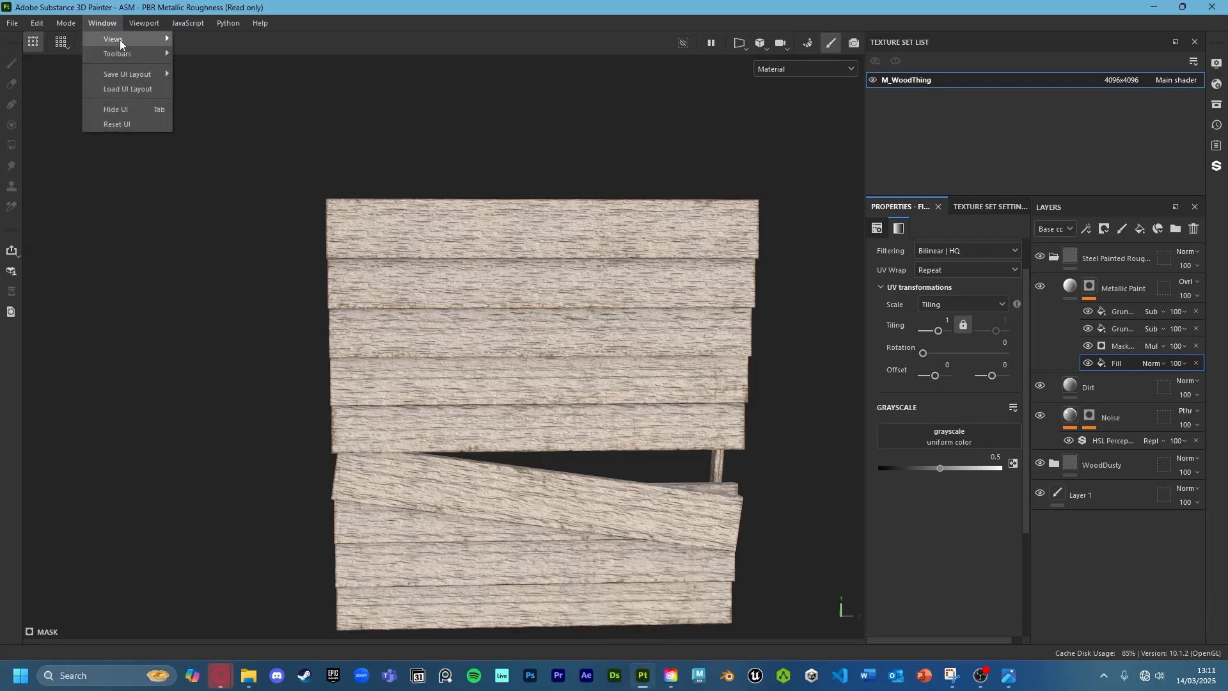
{"action": "mouse_move", "coordinate": [121, 42]}
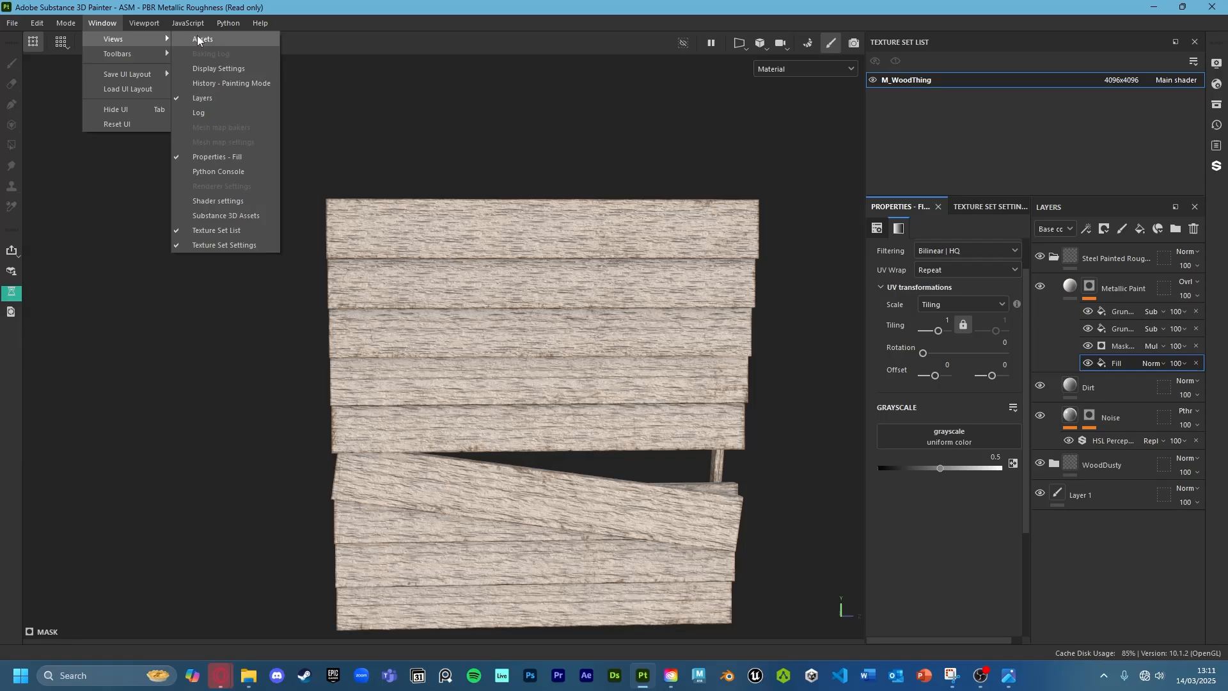
{"action": "left_click", "coordinate": [197, 39]}
{"action": "left_click_drag", "start_coordinate": [442, 310], "coordinate": [474, 642]}
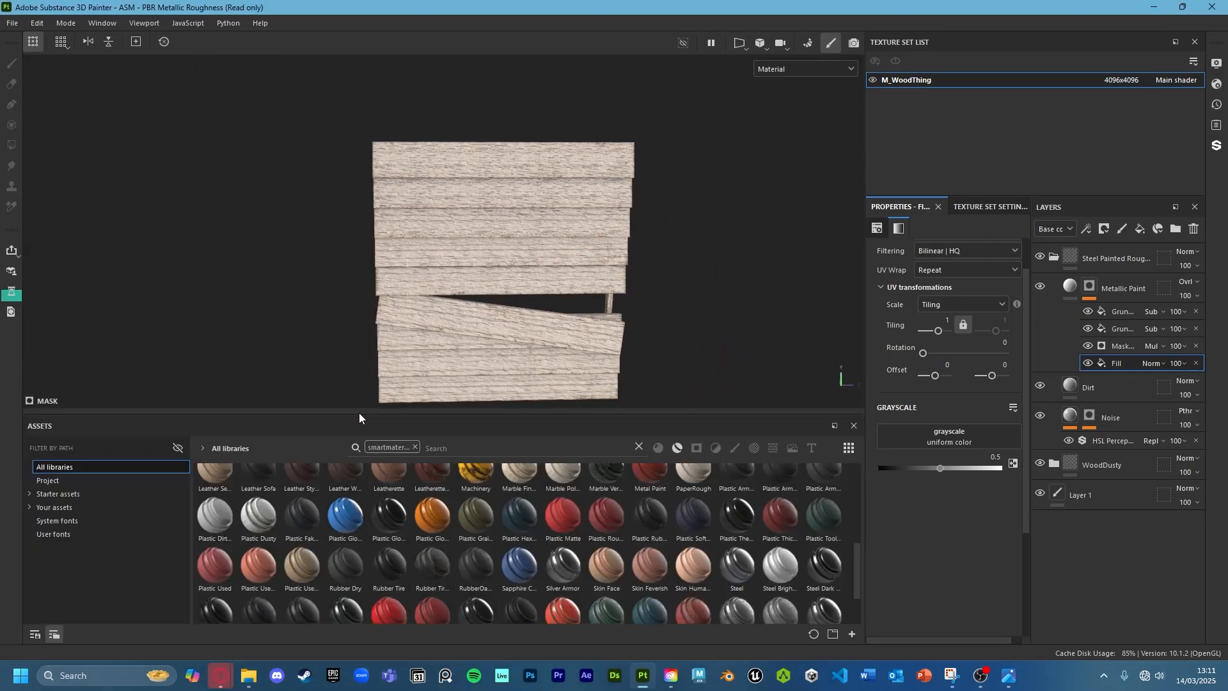
{"action": "left_click_drag", "start_coordinate": [357, 412], "coordinate": [399, 348]}
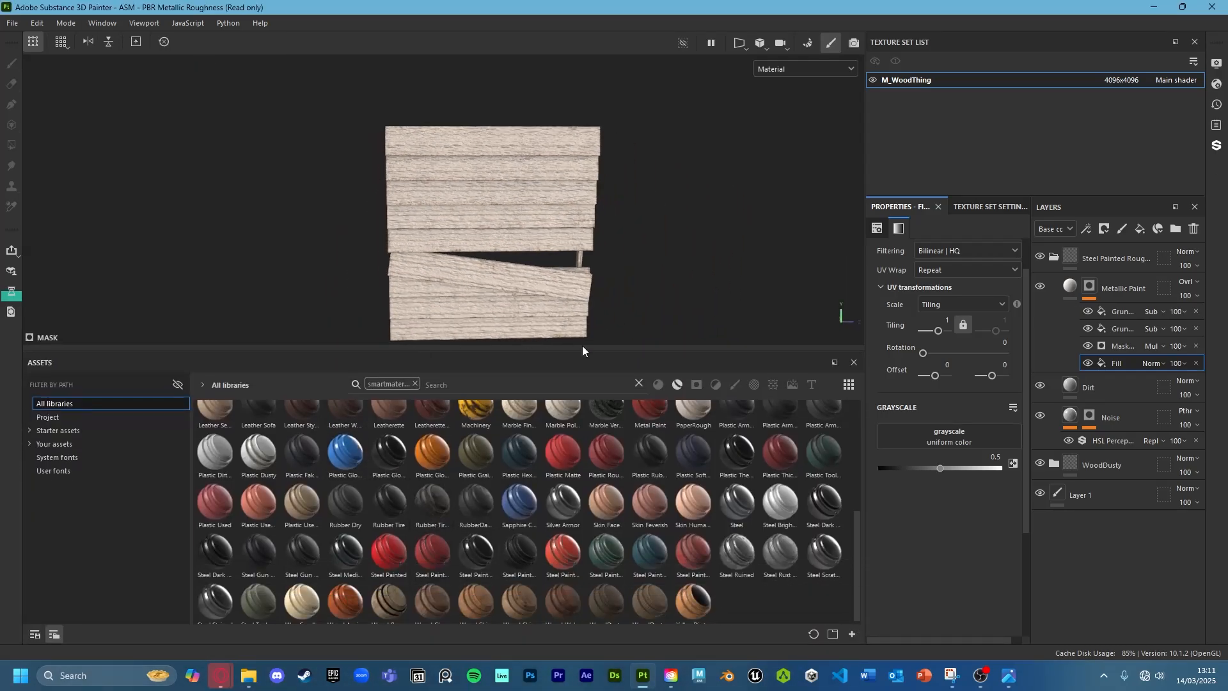
Filter the library to textures, search for "grung 1" and assign Grunge Map 001 to the mask fill's grayscale
{"action": "left_click", "coordinate": [637, 382]}
{"action": "left_click", "coordinate": [772, 384]}
{"action": "left_click", "coordinate": [413, 383]}
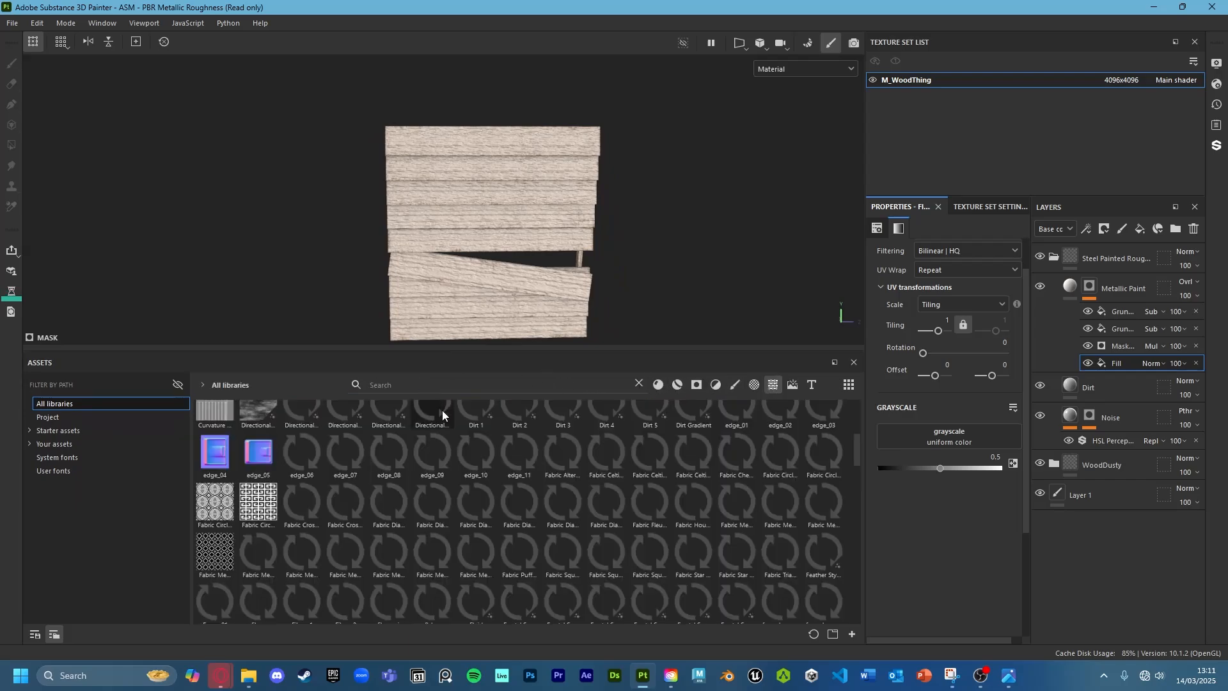
{"action": "type", "text": "grung"}
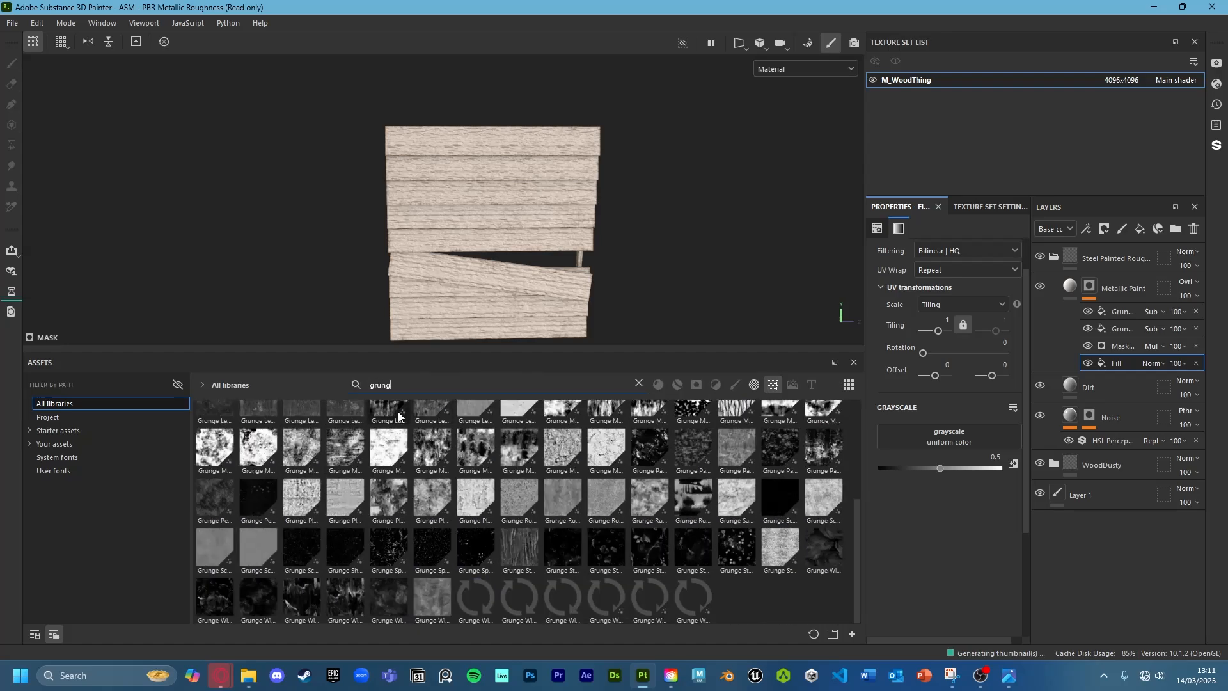
{"action": "type", "text": " 1"}
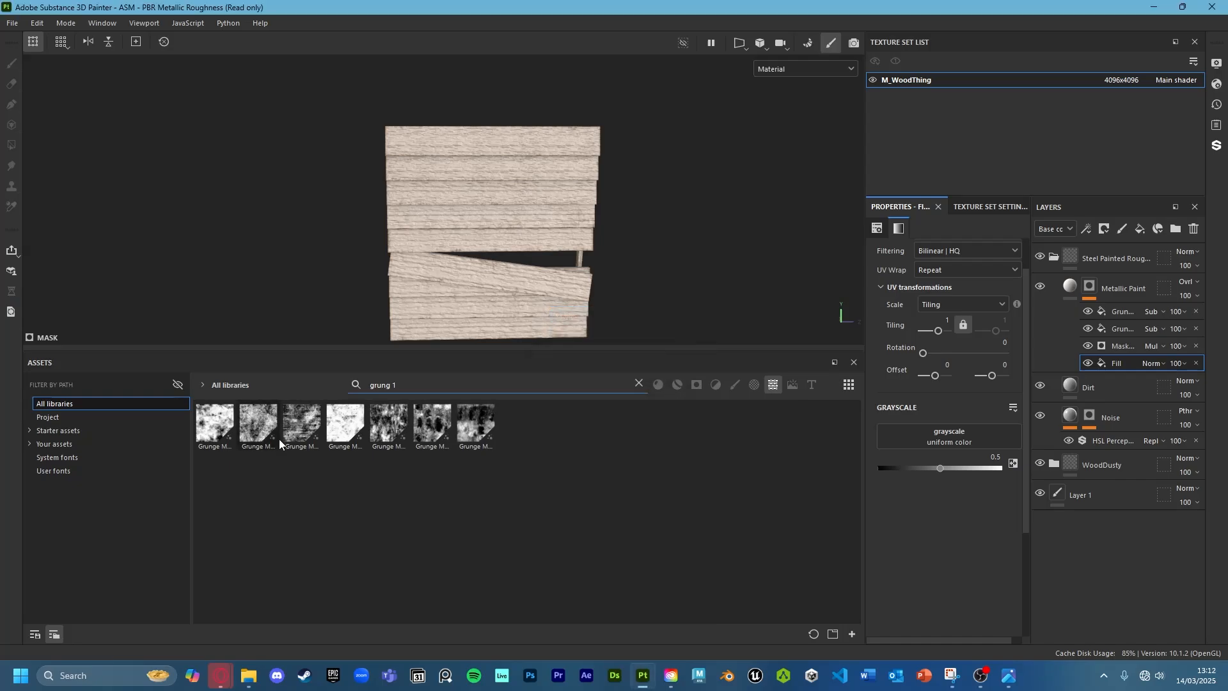
{"action": "left_click_drag", "start_coordinate": [214, 423], "coordinate": [949, 436]}
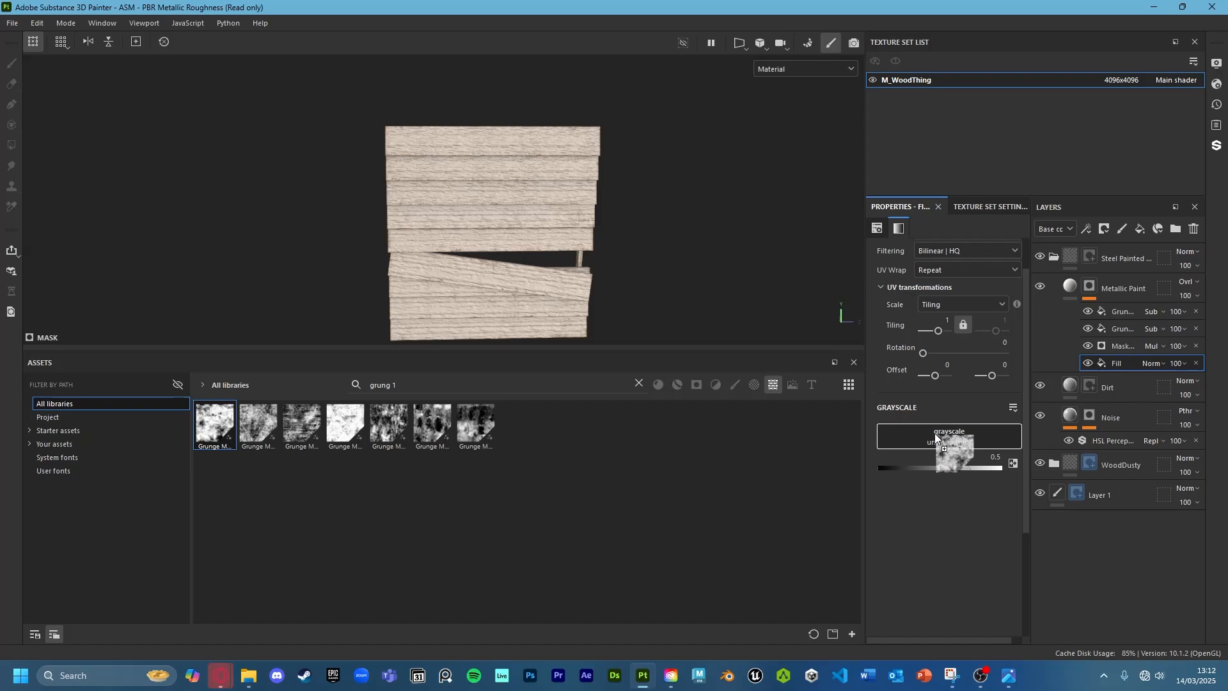
Set the grunge fill's tiling to 2.13 and balance to 0.45, and replace its texture with Grunge Map 011
{"action": "left_click_drag", "start_coordinate": [505, 156], "coordinate": [651, 187], "text": "alt"}
{"action": "scroll", "coordinate": [651, 186], "scroll_direction": "up", "scroll_amount": 4}
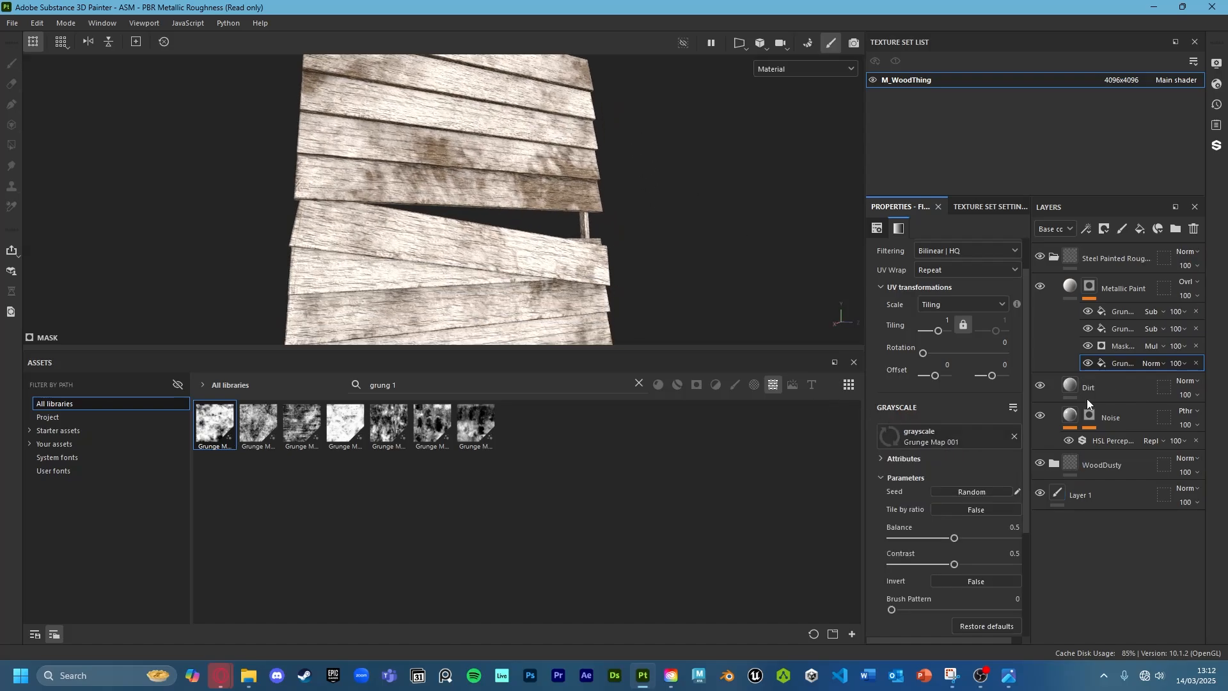
{"action": "left_click_drag", "start_coordinate": [938, 332], "coordinate": [915, 330]}
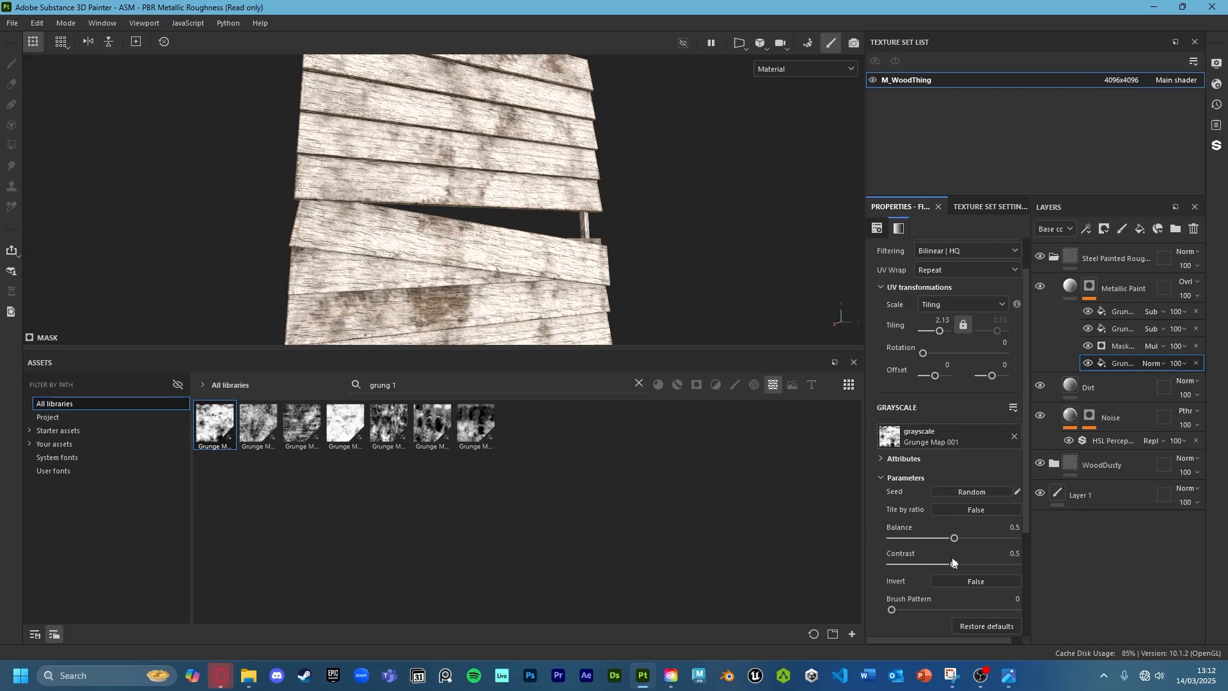
{"action": "left_click_drag", "start_coordinate": [955, 539], "coordinate": [947, 539]}
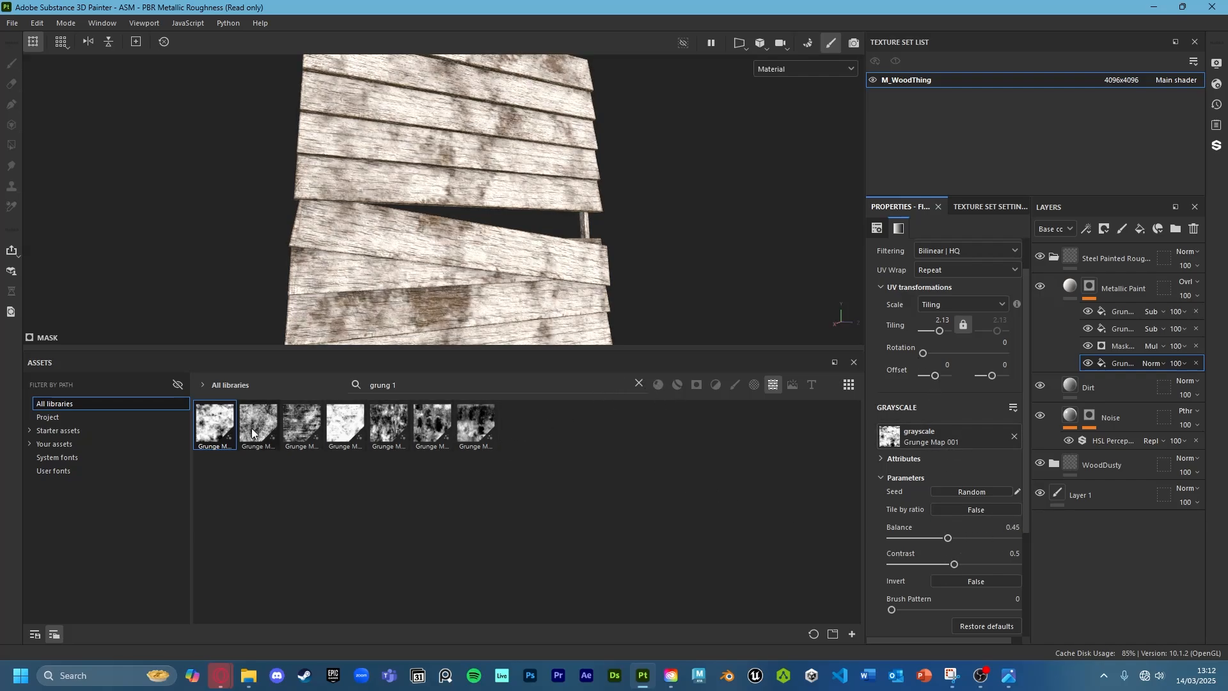
{"action": "left_click_drag", "start_coordinate": [296, 420], "coordinate": [921, 440]}
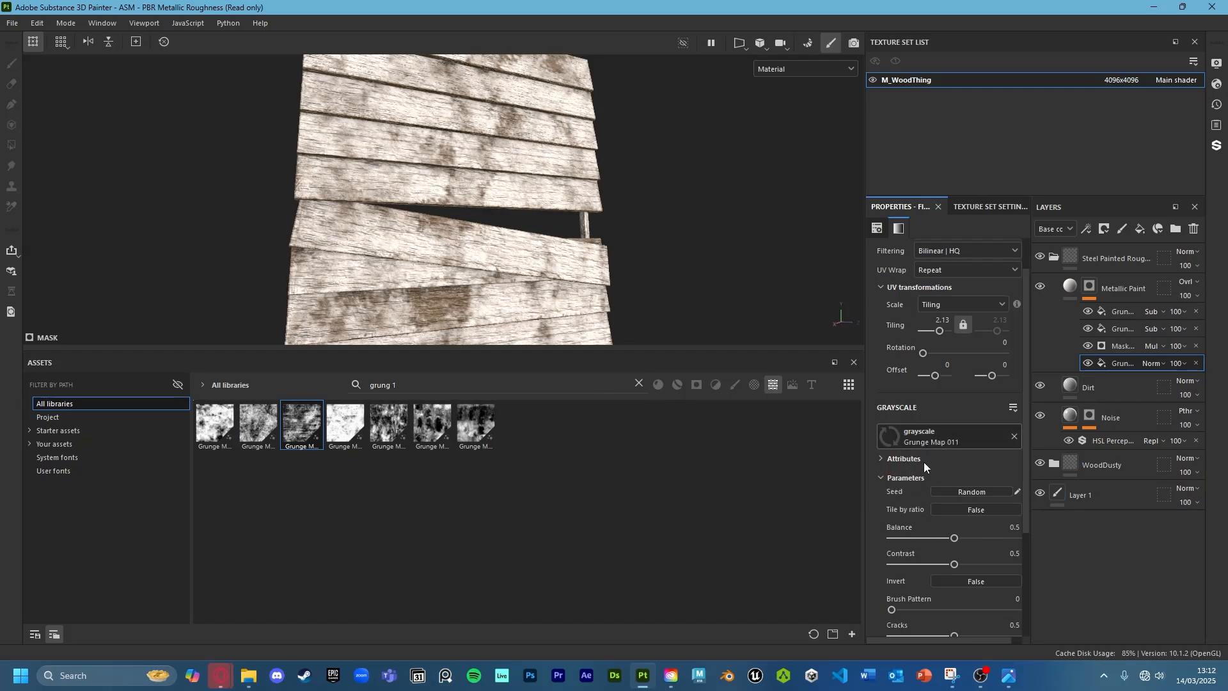
Assign Grunge Map 013 to the mask fill's grayscale and set its balance to 0.73 and tiling to 5.36
{"action": "left_click_drag", "start_coordinate": [596, 272], "coordinate": [569, 269], "text": "alt"}
{"action": "left_click_drag", "start_coordinate": [389, 422], "coordinate": [952, 428]}
{"action": "left_click_drag", "start_coordinate": [610, 256], "coordinate": [655, 248], "text": "alt"}
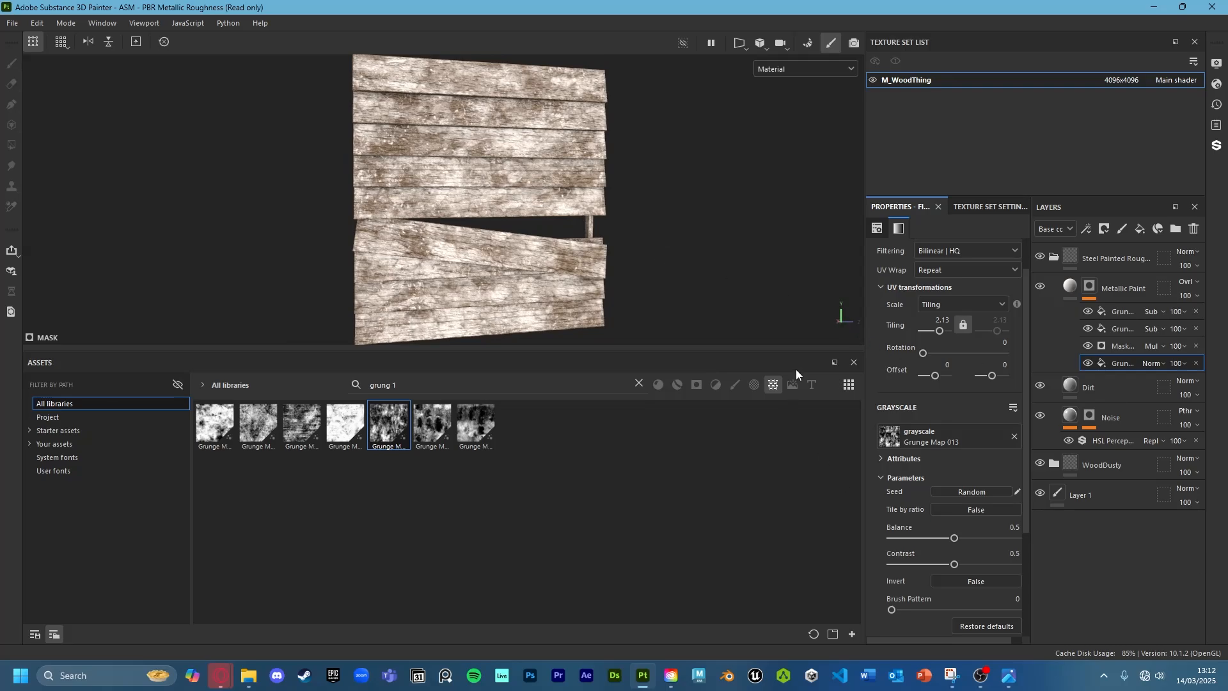
{"action": "mouse_move", "coordinate": [956, 532]}
{"action": "left_mouse_down"}
{"action": "mouse_move", "coordinate": [992, 539]}
{"action": "mouse_move", "coordinate": [977, 540]}
{"action": "left_mouse_up"}
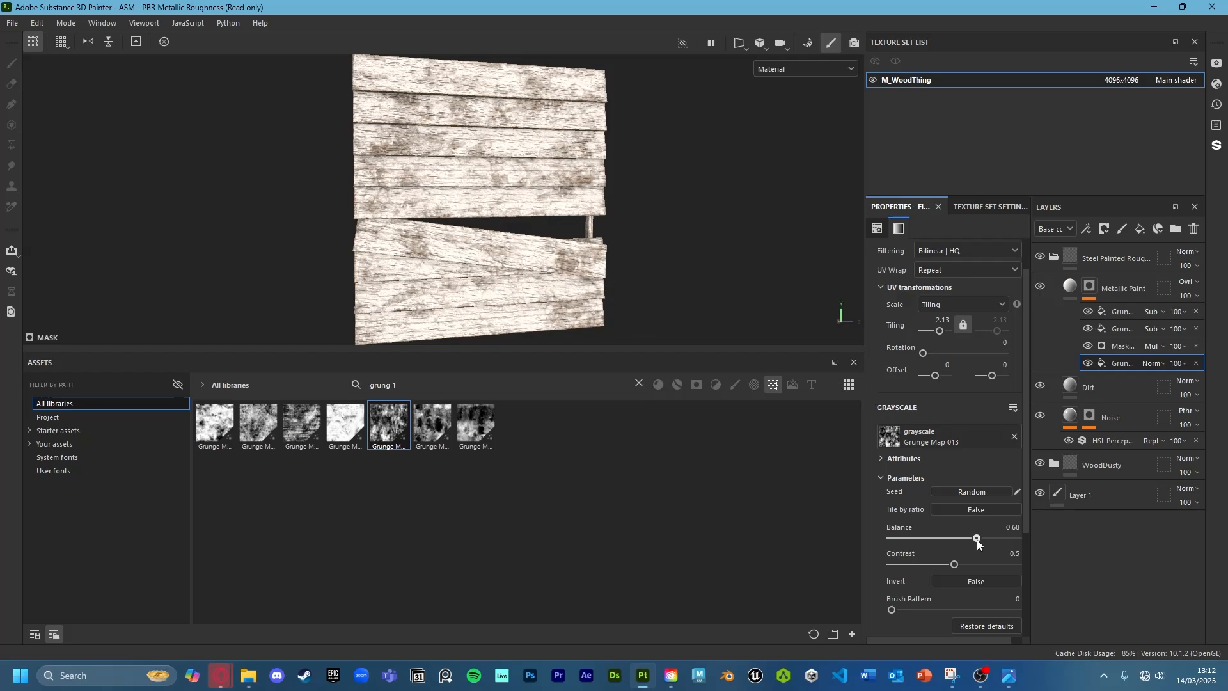
{"action": "left_click_drag", "start_coordinate": [976, 539], "coordinate": [982, 539]}
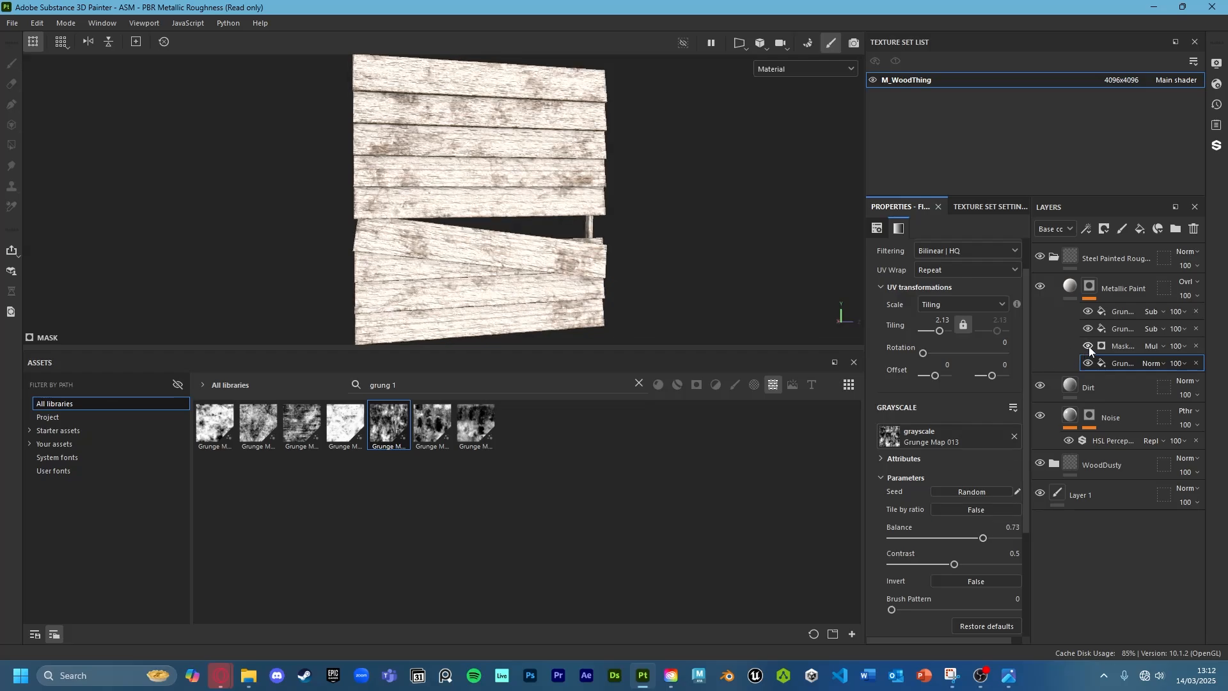
{"action": "left_click_drag", "start_coordinate": [776, 344], "coordinate": [624, 275], "text": "alt"}
{"action": "left_click_drag", "start_coordinate": [938, 330], "coordinate": [913, 336]}
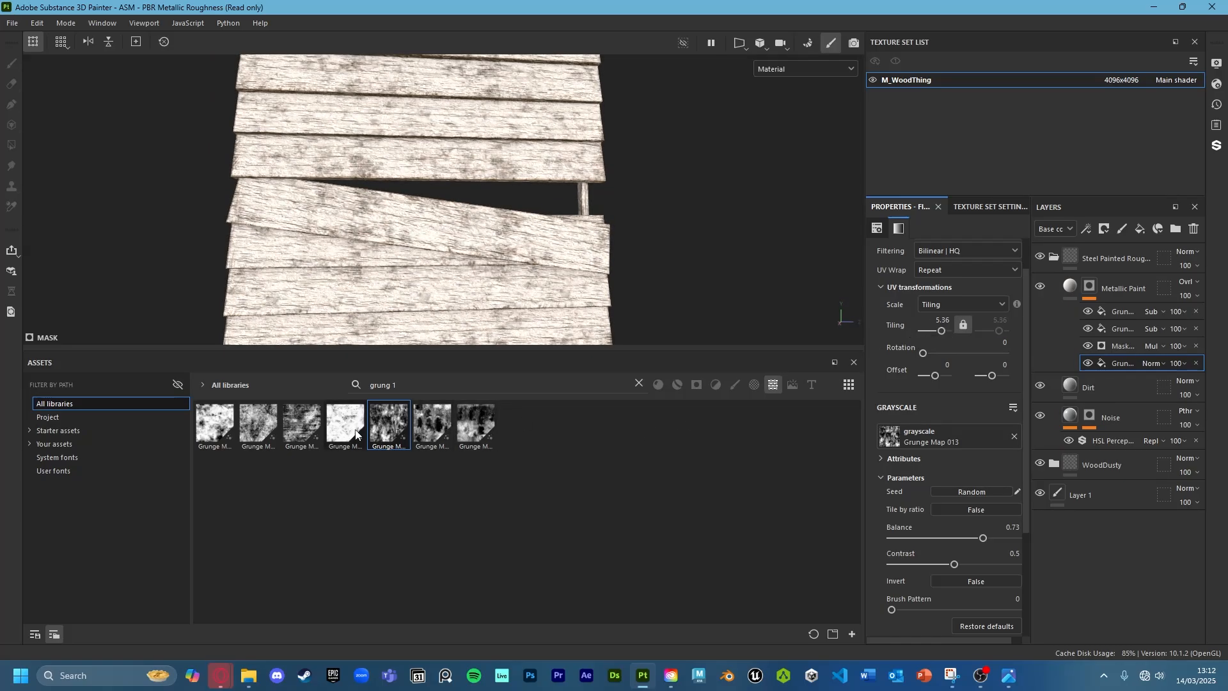
Replace the mask fill's texture with Grunge Map 014 and set its balance to 0.76 and contrast to 0.22
{"action": "left_click_drag", "start_coordinate": [432, 424], "coordinate": [977, 435]}
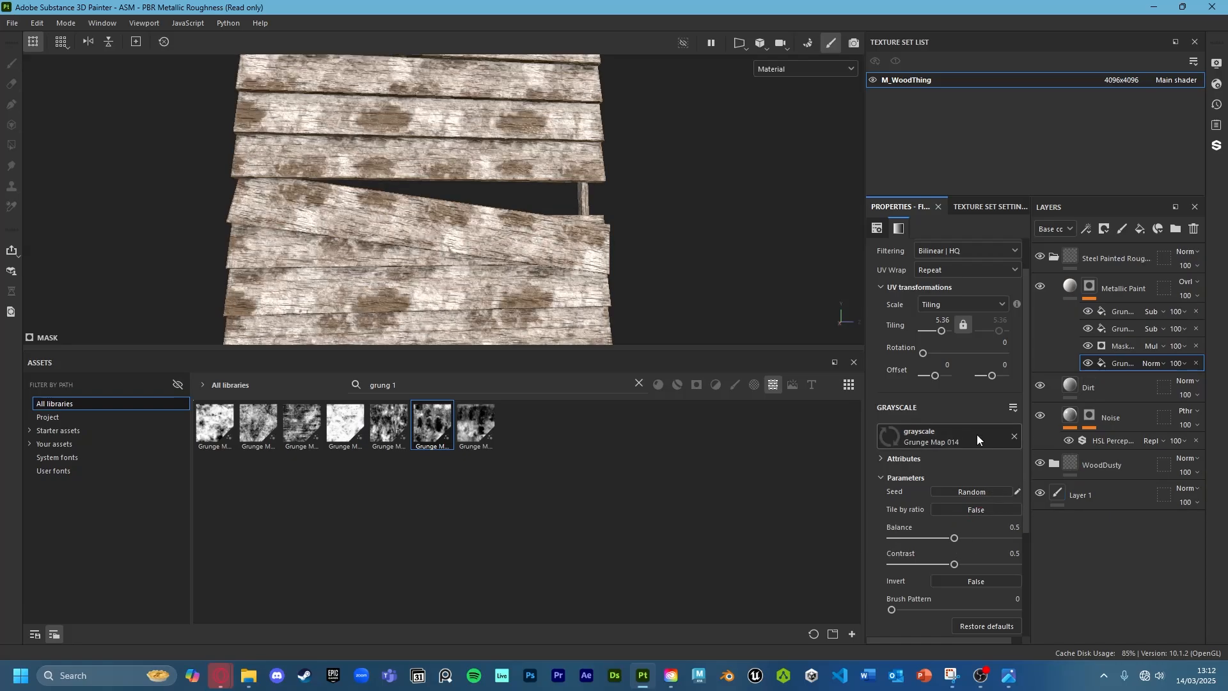
{"action": "left_click_drag", "start_coordinate": [767, 301], "coordinate": [861, 332], "text": "alt"}
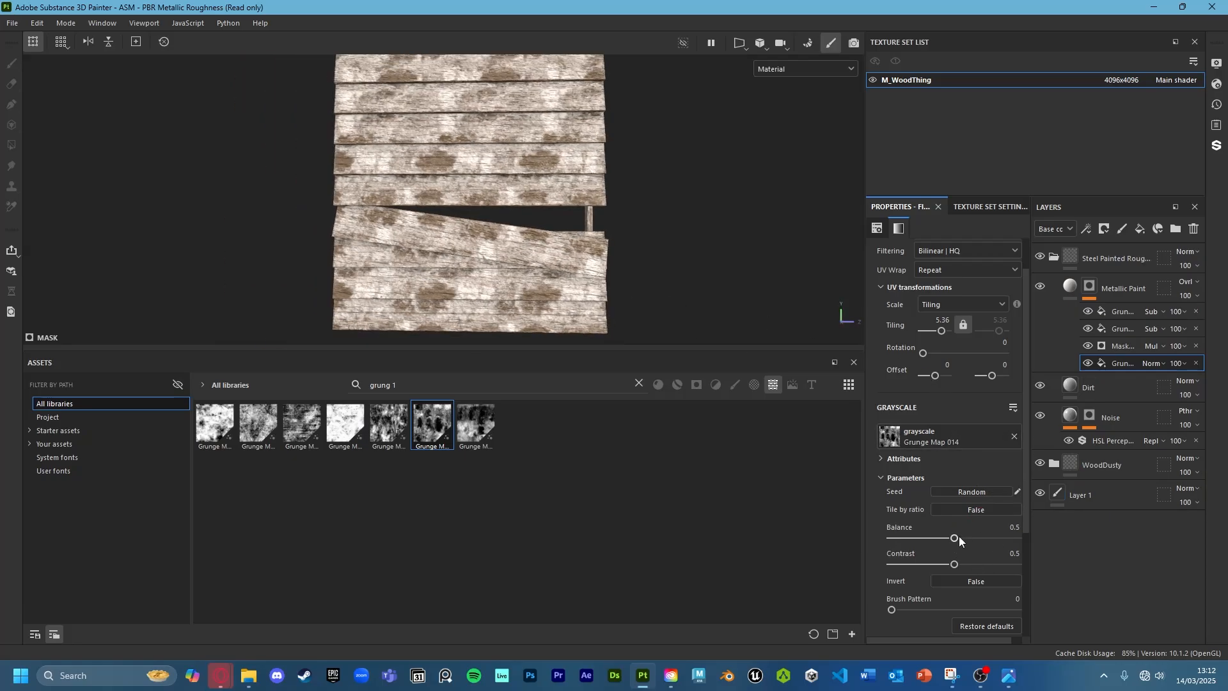
{"action": "left_click_drag", "start_coordinate": [954, 538], "coordinate": [939, 566]}
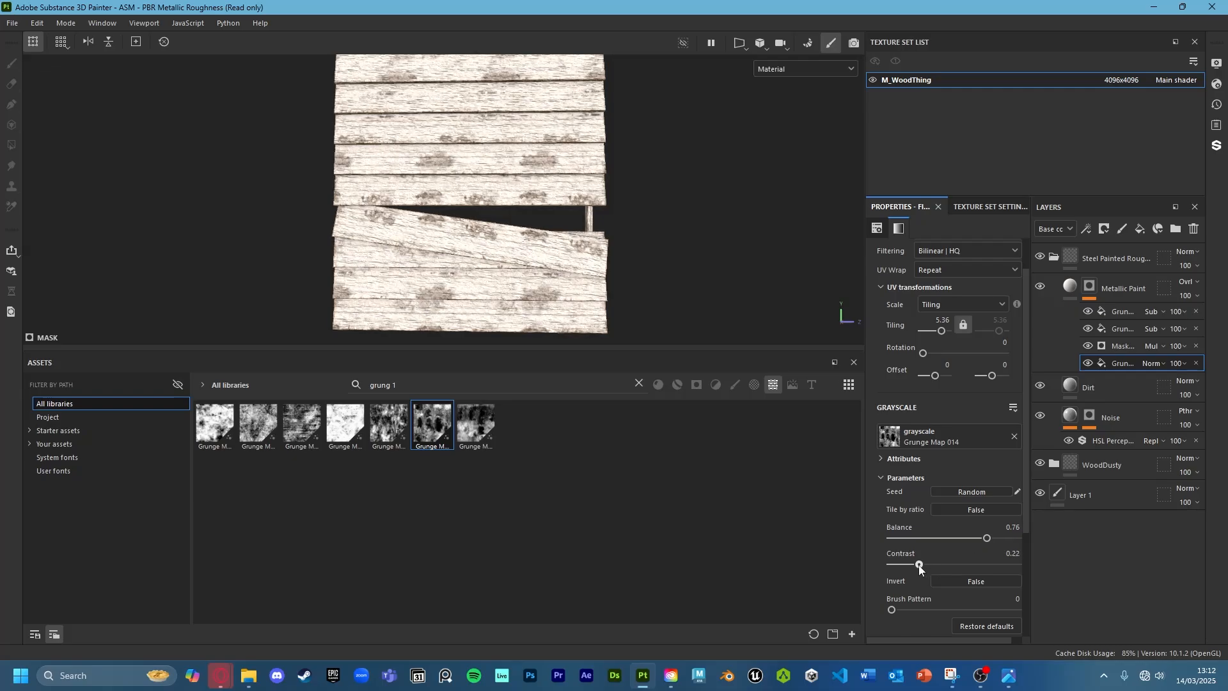
Search the library for "grungewoo", assign Grunge Wood Soft to the mask fill's grayscale and set its balance to 0.88
{"action": "left_click", "coordinate": [638, 383]}
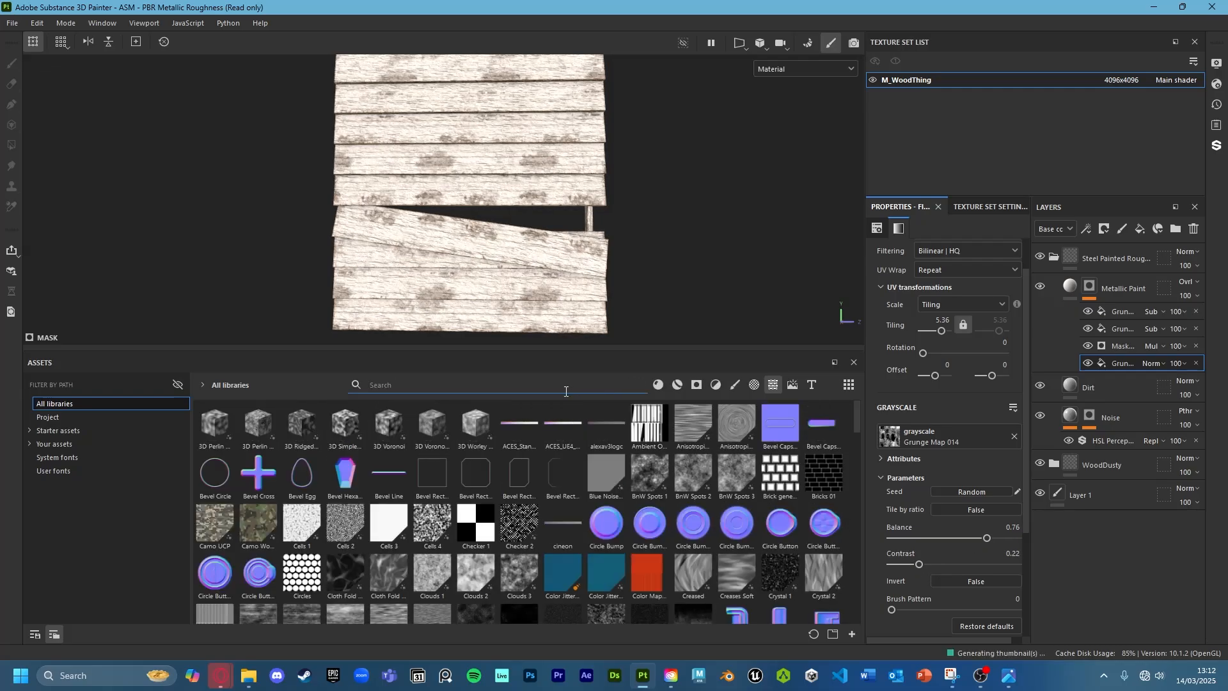
{"action": "type", "text": "grunge"}
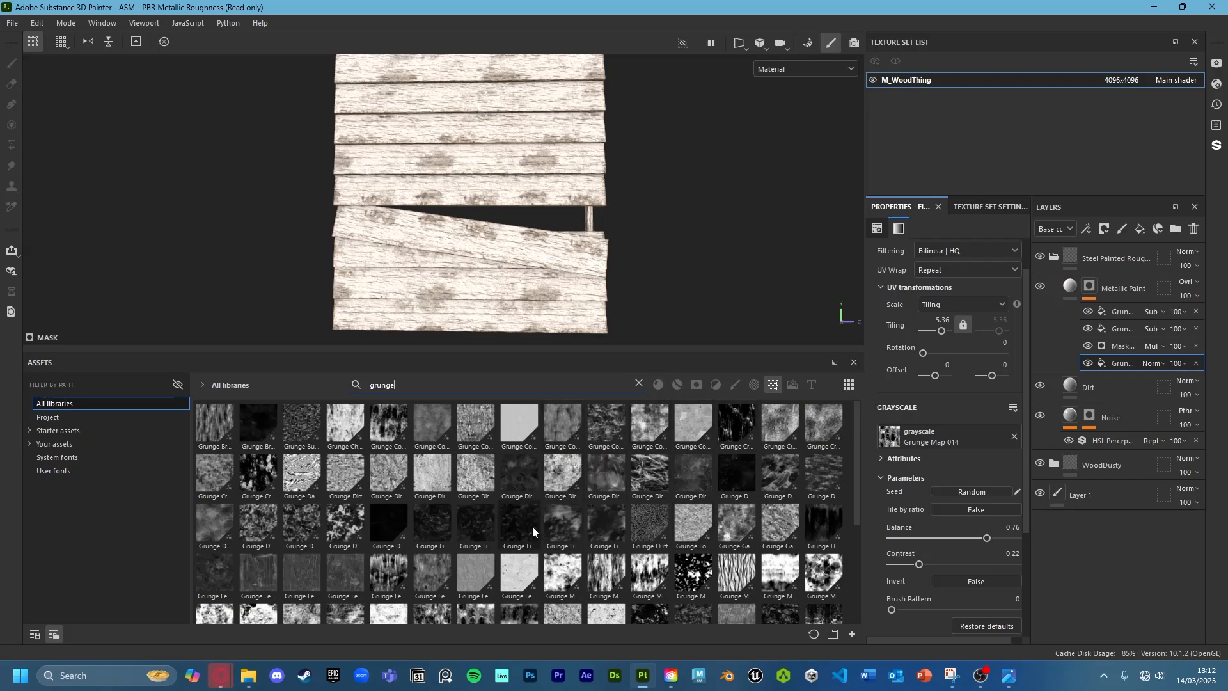
{"action": "scroll", "coordinate": [532, 527], "scroll_direction": "down", "scroll_amount": 3}
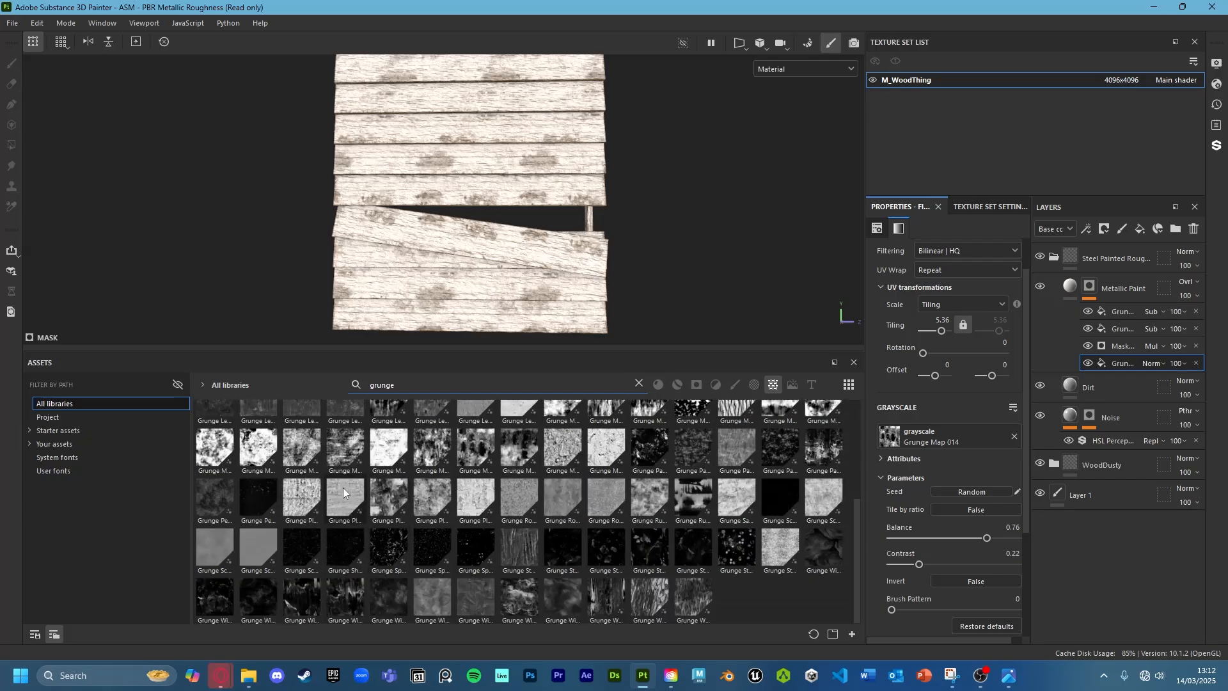
{"action": "mouse_move", "coordinate": [347, 492]}
{"action": "type", "text": "woo"}
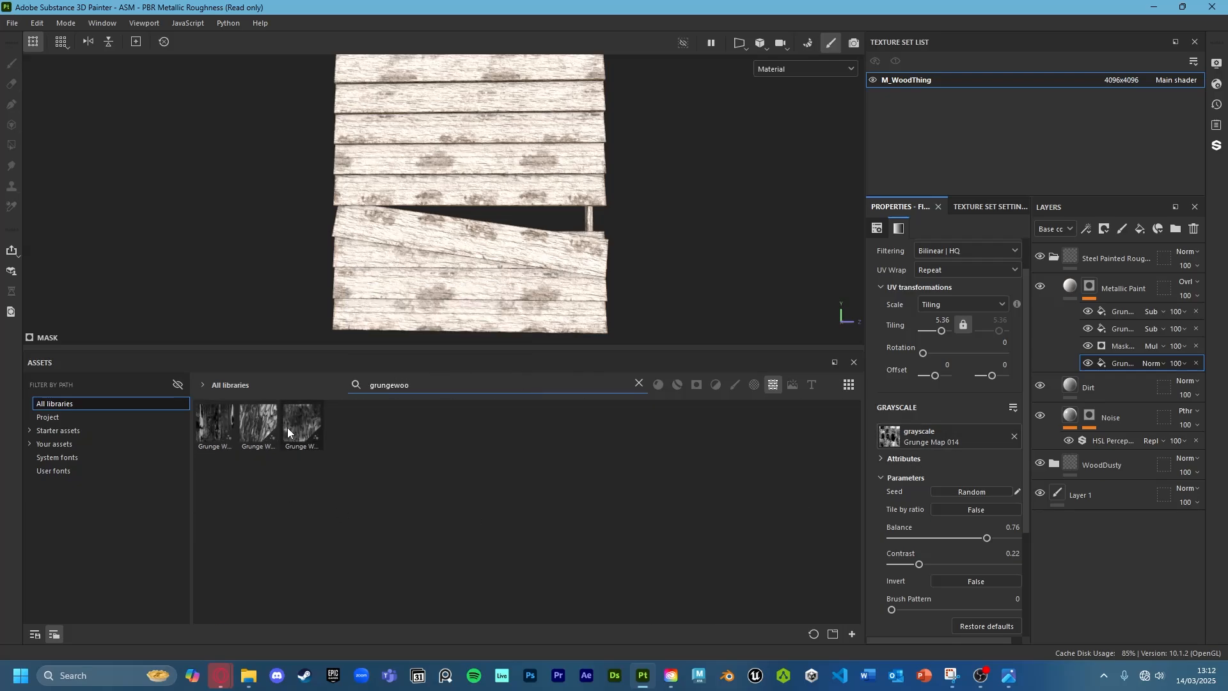
{"action": "left_click_drag", "start_coordinate": [292, 432], "coordinate": [907, 426]}
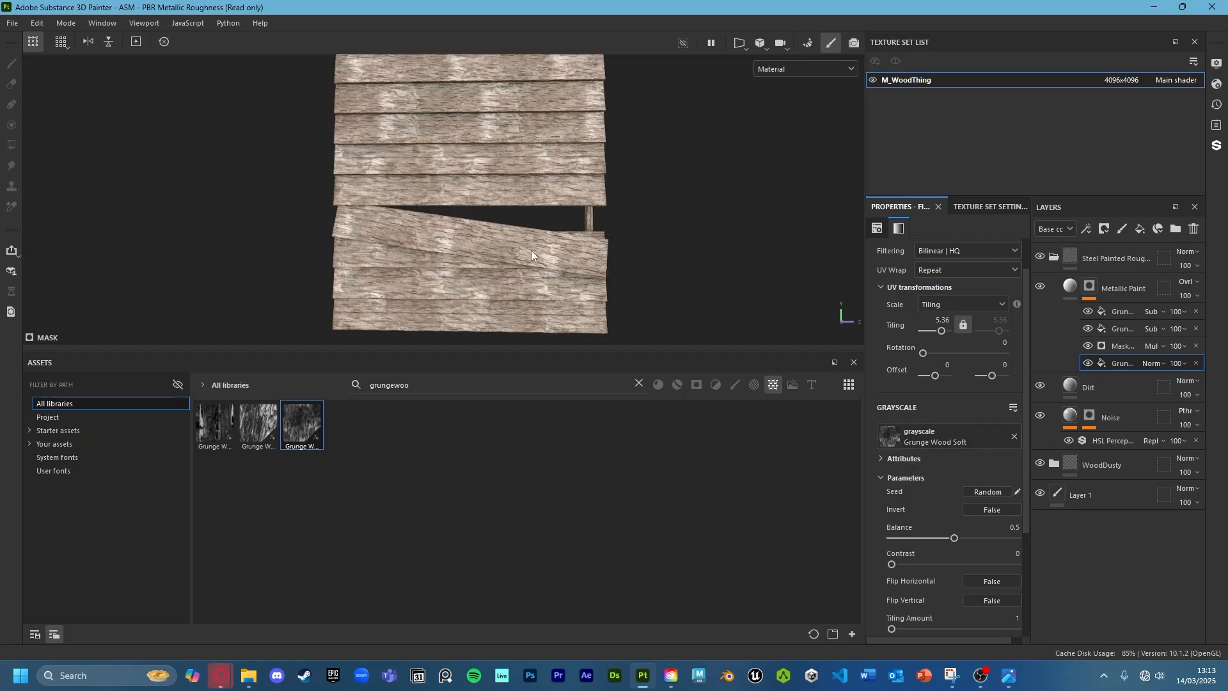
{"action": "left_click_drag", "start_coordinate": [956, 537], "coordinate": [1002, 542]}
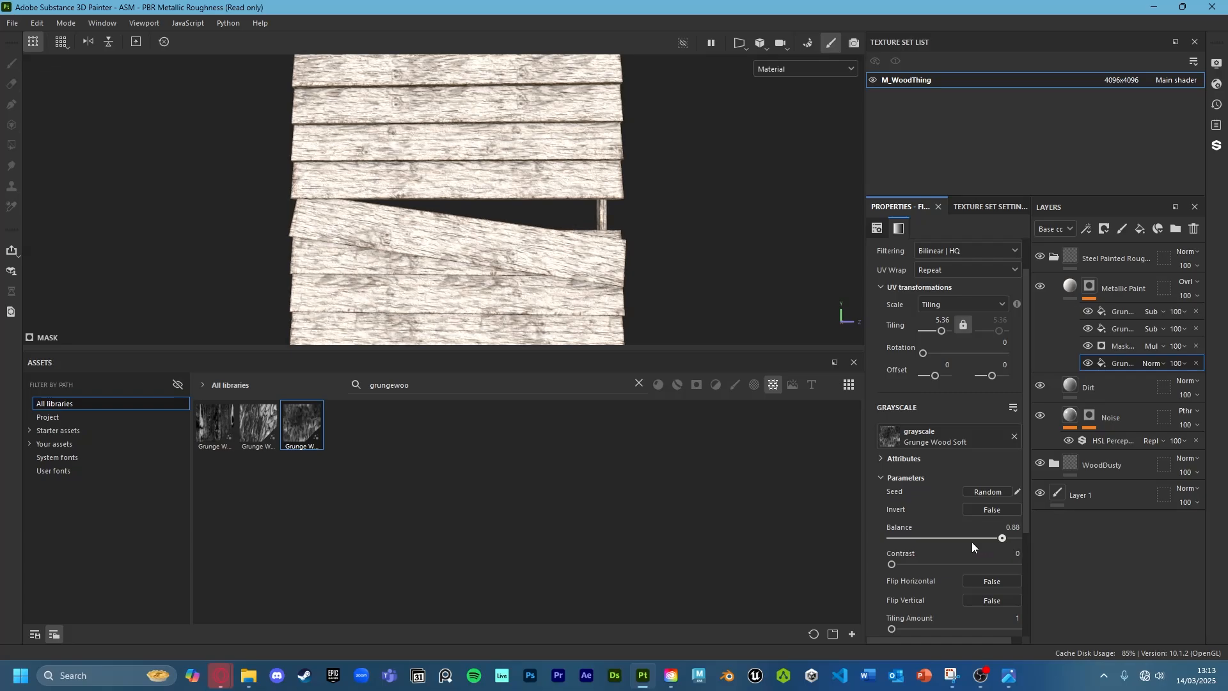
Try inverting the Grunge Wood Soft texture with a balance of 0.56 and inspect the boards up close
{"action": "left_click_drag", "start_coordinate": [553, 234], "coordinate": [601, 269], "text": "alt"}
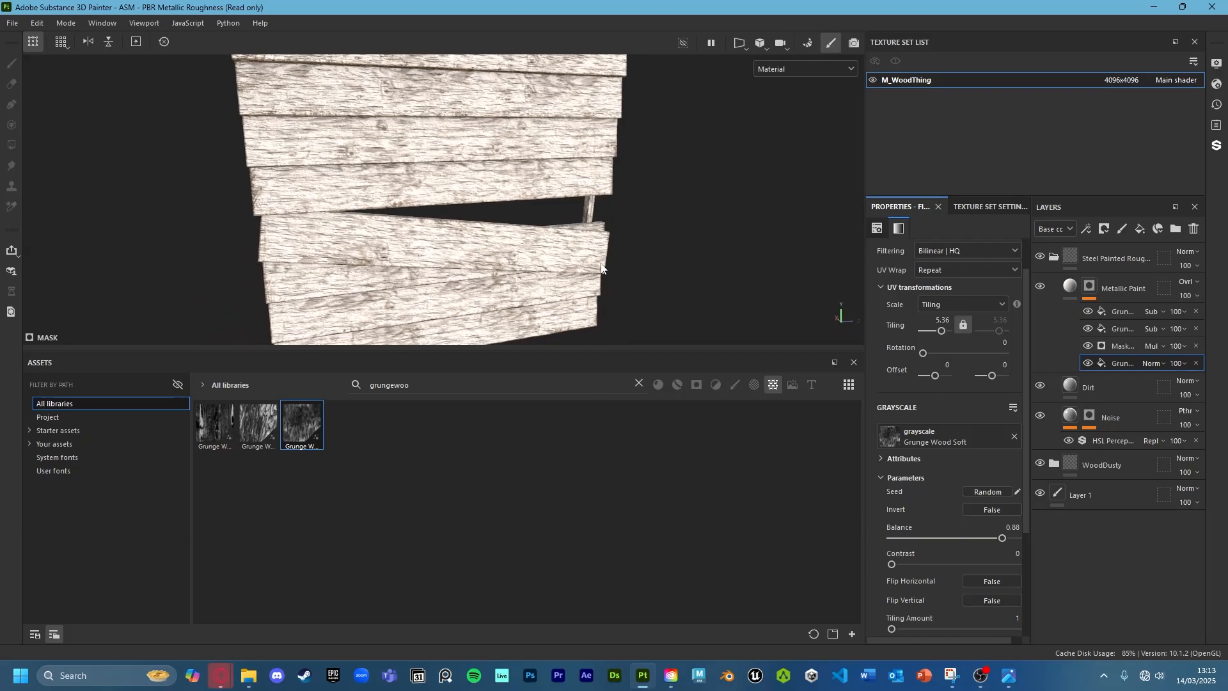
{"action": "left_click", "coordinate": [986, 510]}
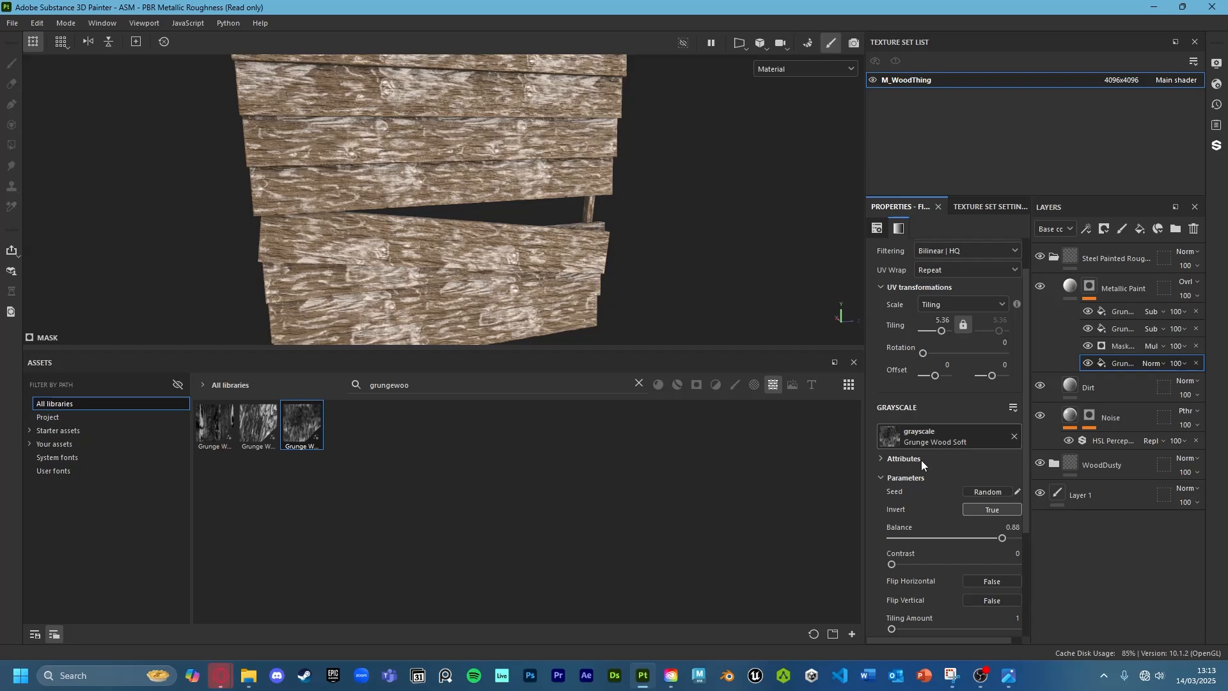
{"action": "left_click_drag", "start_coordinate": [999, 539], "coordinate": [963, 534]}
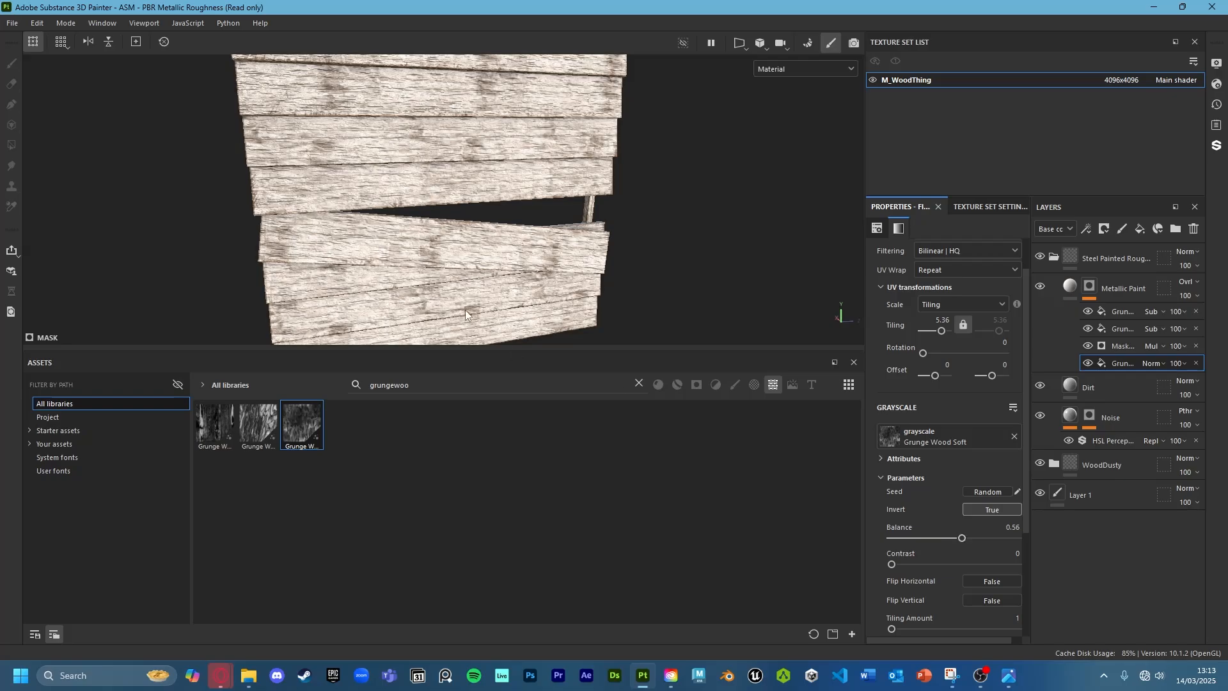
{"action": "left_click_drag", "start_coordinate": [469, 312], "coordinate": [646, 195], "text": "alt"}
{"action": "scroll", "coordinate": [461, 253], "scroll_direction": "up", "scroll_amount": 3}
{"action": "left_click_drag", "start_coordinate": [457, 255], "coordinate": [521, 304], "text": "alt"}
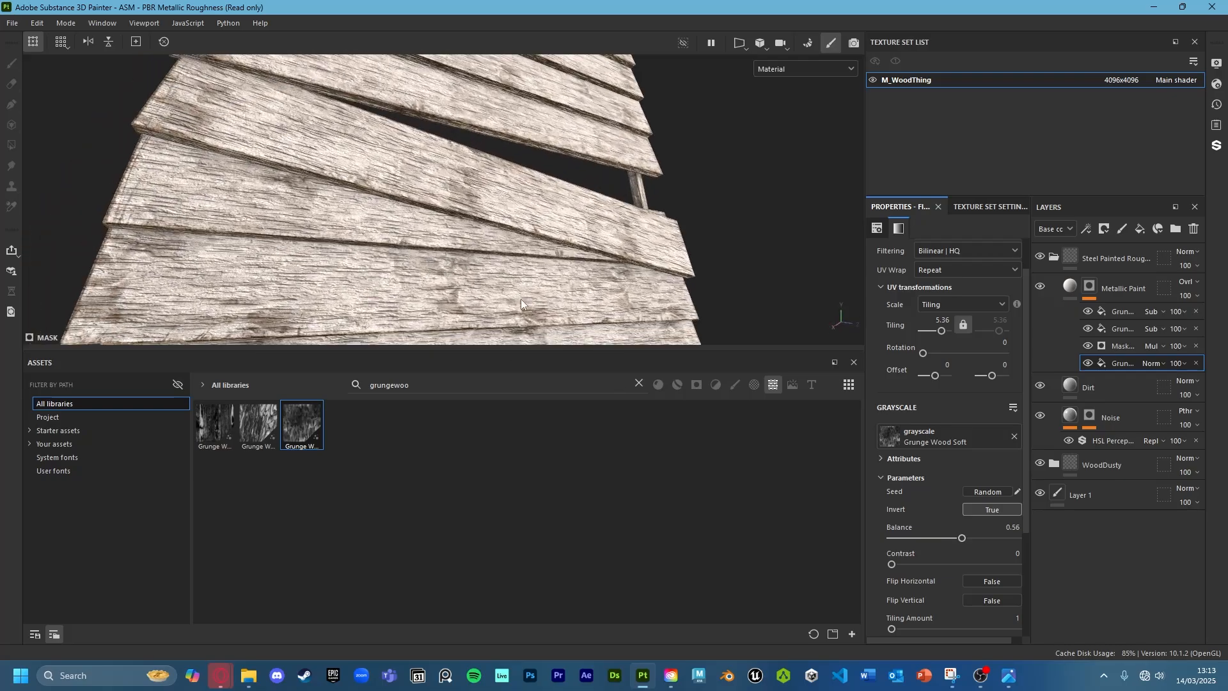
Turn off the inversion of the Grunge Wood Soft fill and set its balance to 0.89 and tiling to 3.33
{"action": "left_click", "coordinate": [990, 510]}
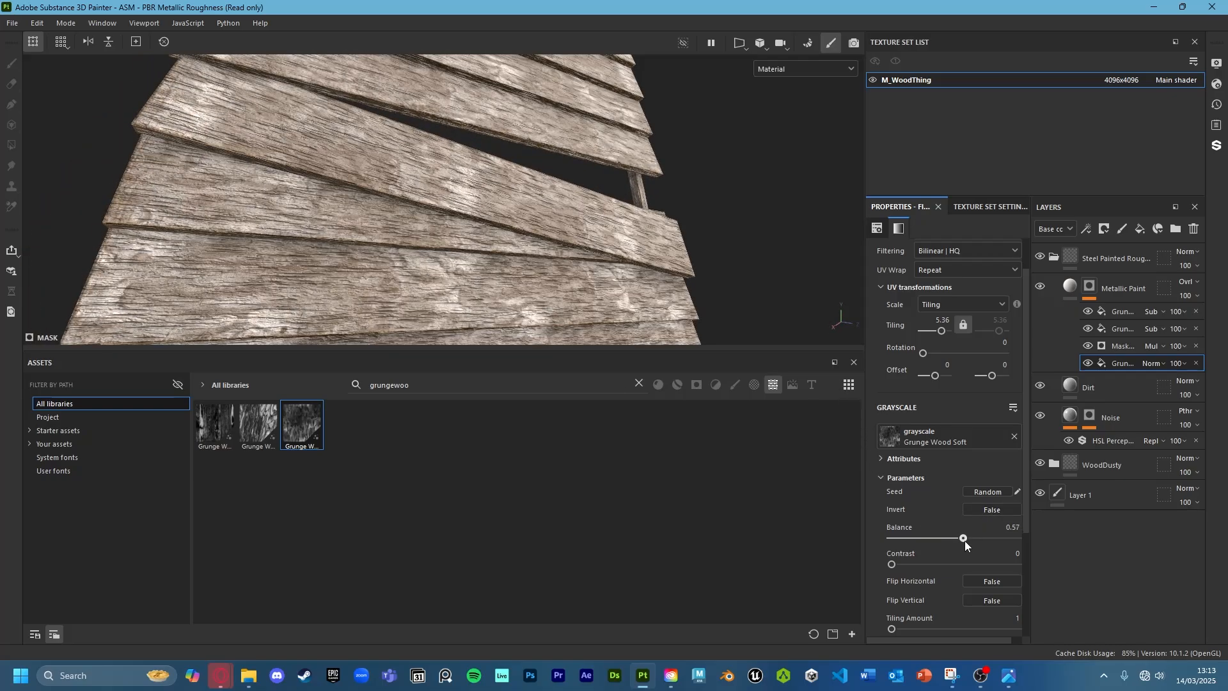
{"action": "left_click_drag", "start_coordinate": [964, 540], "coordinate": [1003, 539]}
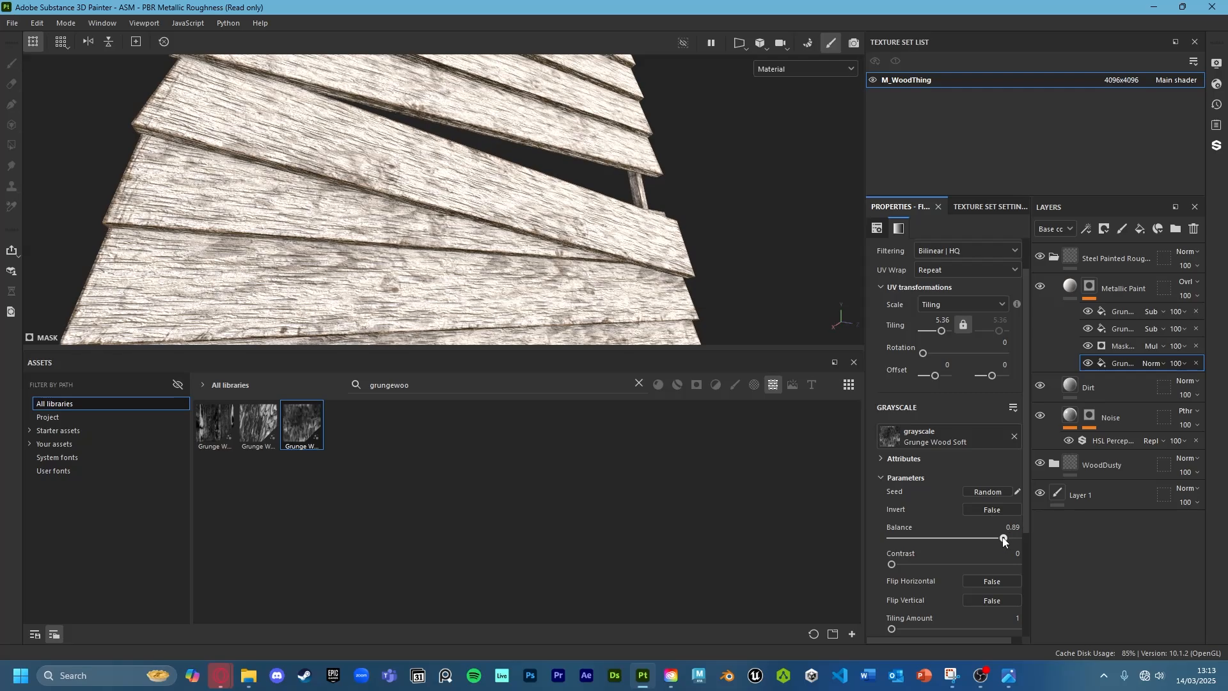
{"action": "scroll", "coordinate": [563, 153], "scroll_direction": "down", "scroll_amount": 4}
{"action": "left_click_drag", "start_coordinate": [560, 150], "coordinate": [594, 186], "text": "alt"}
{"action": "scroll", "coordinate": [591, 194], "scroll_direction": "down", "scroll_amount": 3}
{"action": "left_click_drag", "start_coordinate": [940, 330], "coordinate": [937, 332]}
{"action": "left_click_drag", "start_coordinate": [801, 304], "coordinate": [612, 290], "text": "alt"}
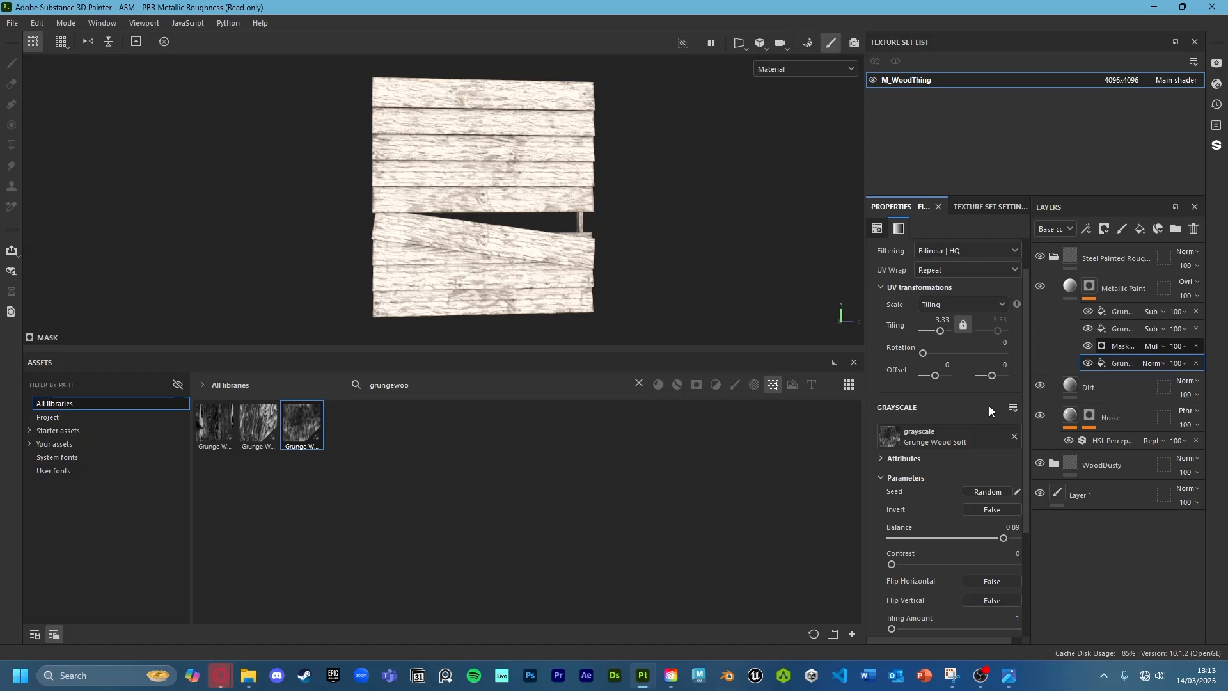
Select the Mask Editor in the Metallic Paint mask and set its Global Balance to 0.16
{"action": "left_click", "coordinate": [1116, 346]}
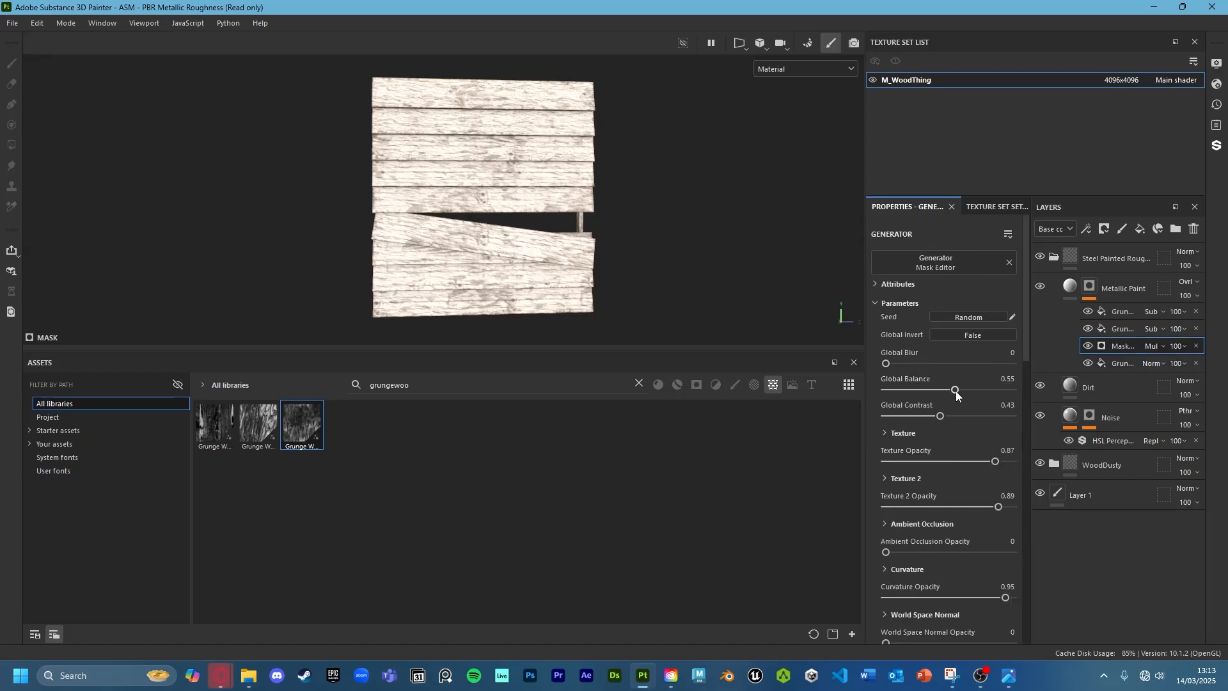
{"action": "left_click_drag", "start_coordinate": [955, 389], "coordinate": [906, 390]}
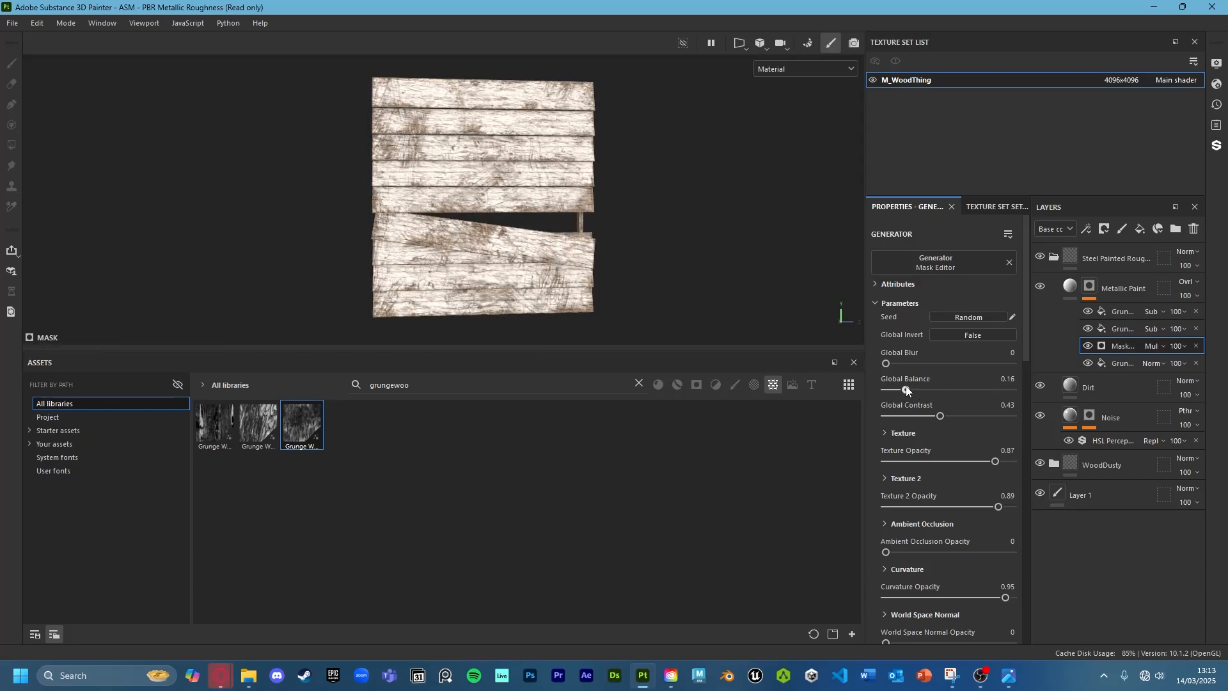
Assign Grunge Wood Hard as the Mask Editor's secondary texture, randomize its seed and set its balance to 0.99
{"action": "scroll", "coordinate": [933, 512], "scroll_direction": "down", "scroll_amount": 15}
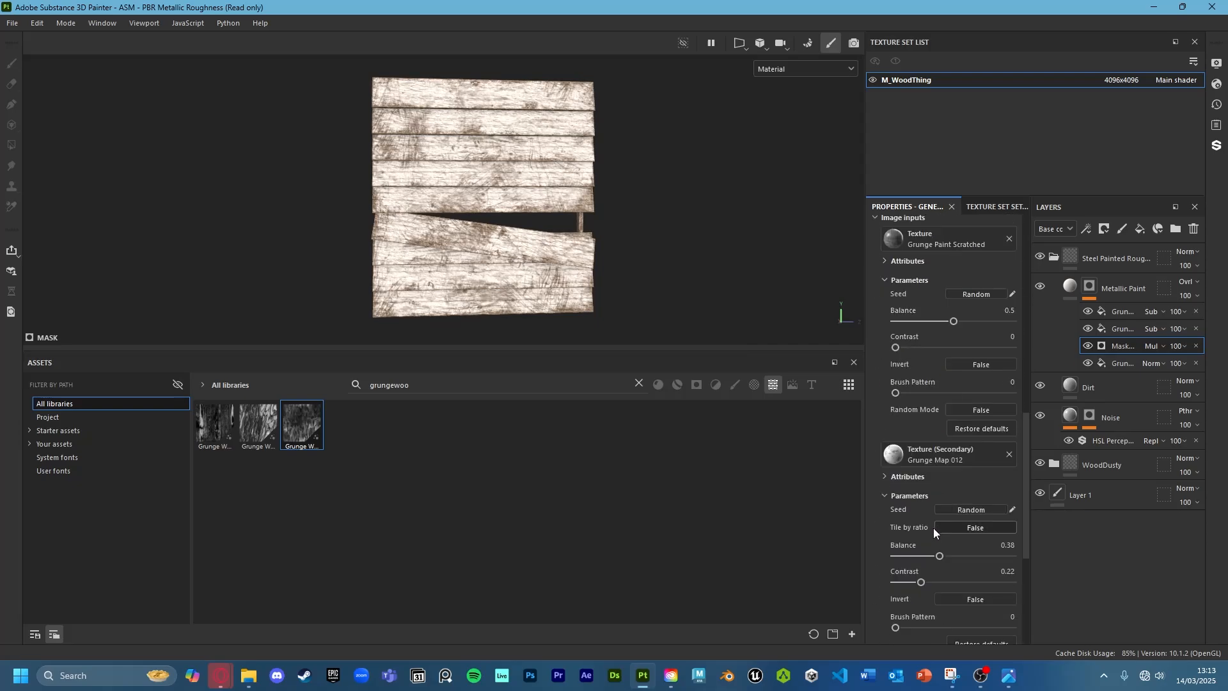
{"action": "scroll", "coordinate": [933, 533], "scroll_direction": "down", "scroll_amount": 3}
{"action": "scroll", "coordinate": [933, 533], "scroll_direction": "up", "scroll_amount": 5}
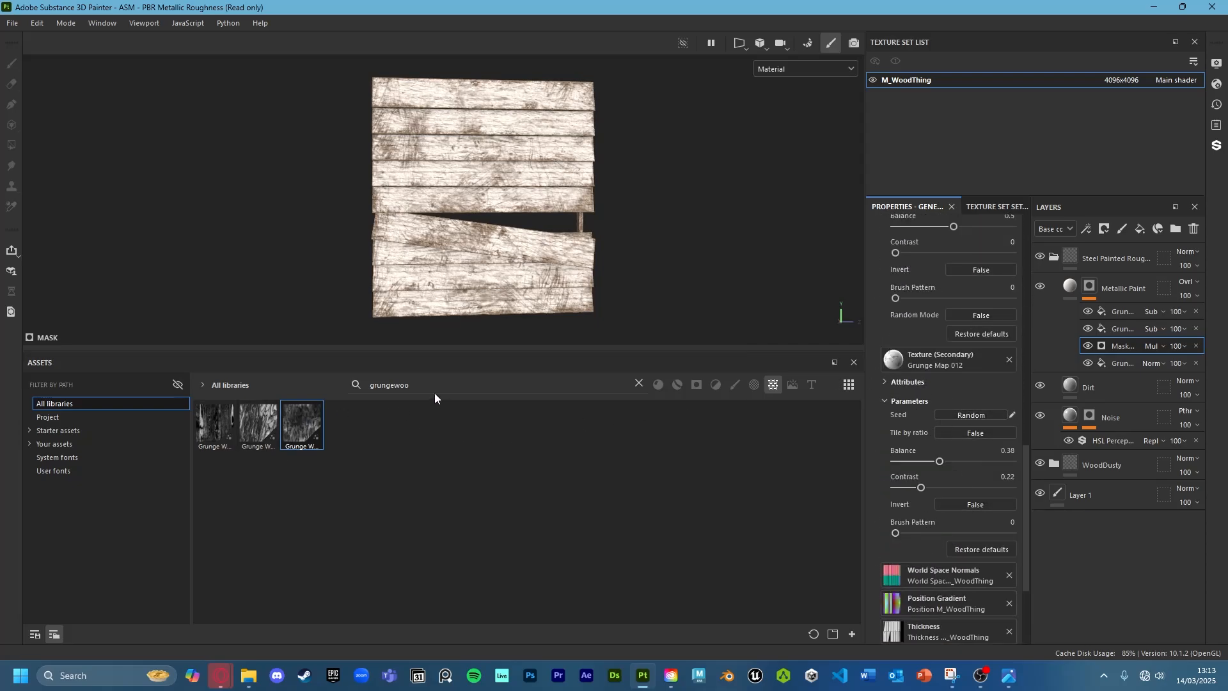
{"action": "left_click_drag", "start_coordinate": [215, 422], "coordinate": [931, 362]}
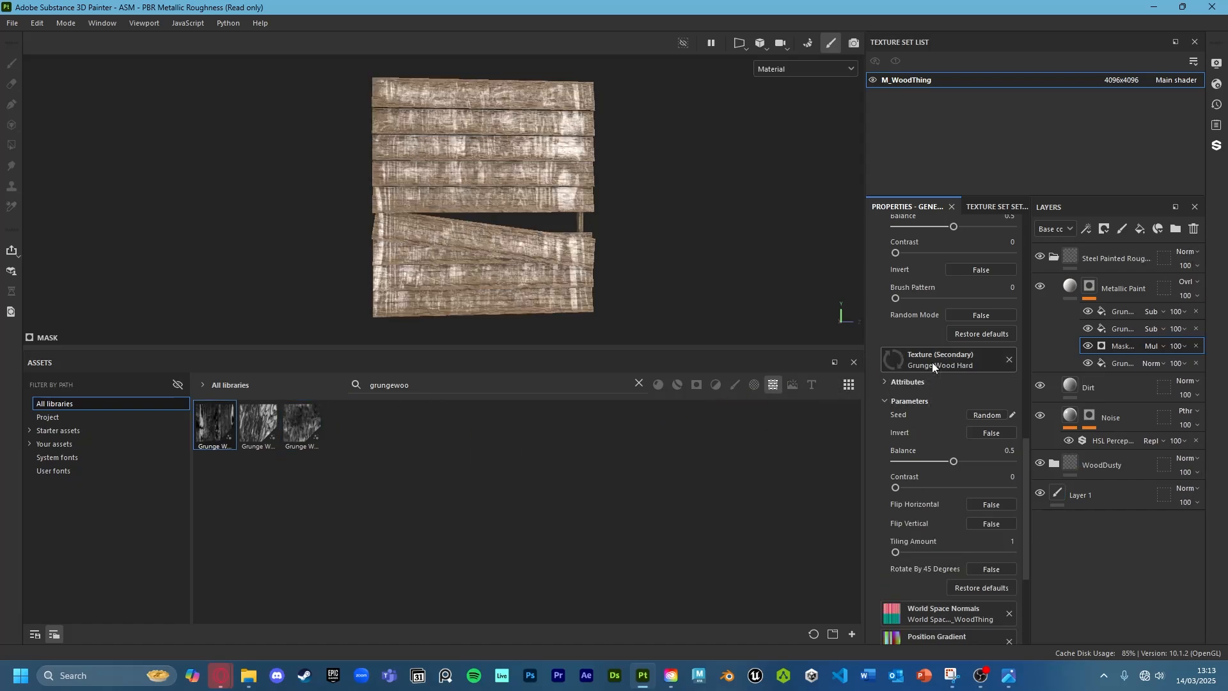
{"action": "left_click", "coordinate": [991, 415]}
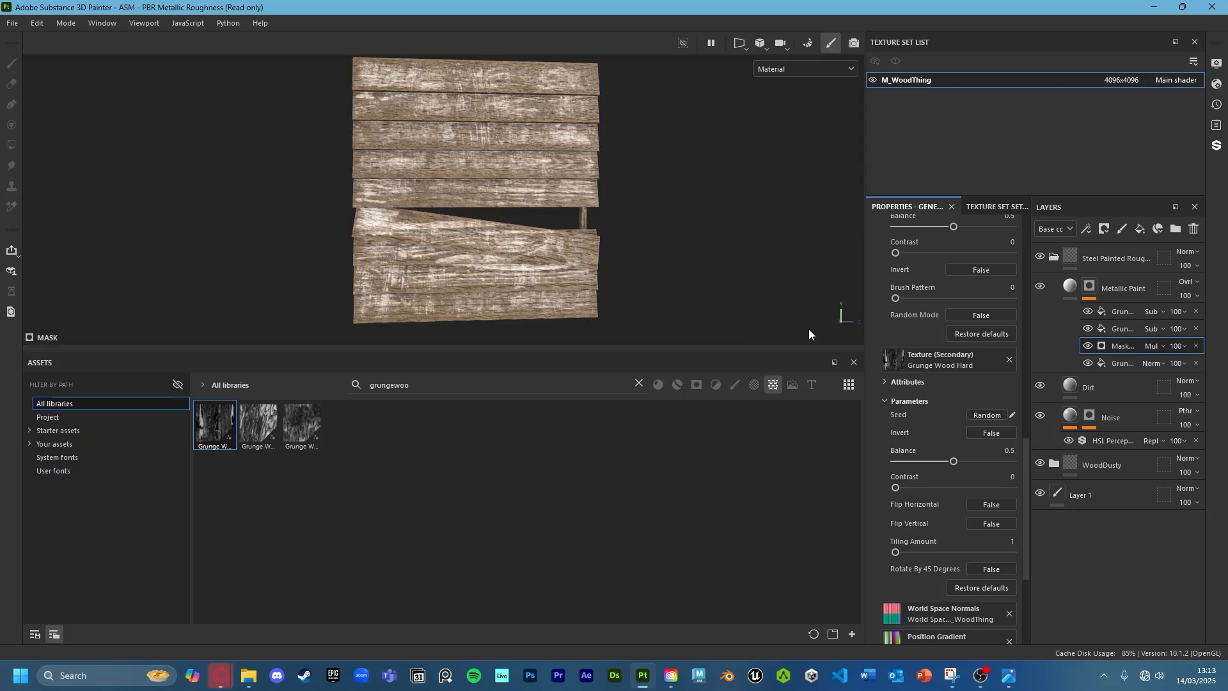
{"action": "mouse_move", "coordinate": [809, 331]}
{"action": "left_mouse_down", "text": "alt"}
{"action": "mouse_move", "coordinate": [477, 160]}
{"action": "mouse_move", "coordinate": [637, 301]}
{"action": "mouse_move", "coordinate": [812, 331]}
{"action": "left_mouse_up", "text": "alt"}
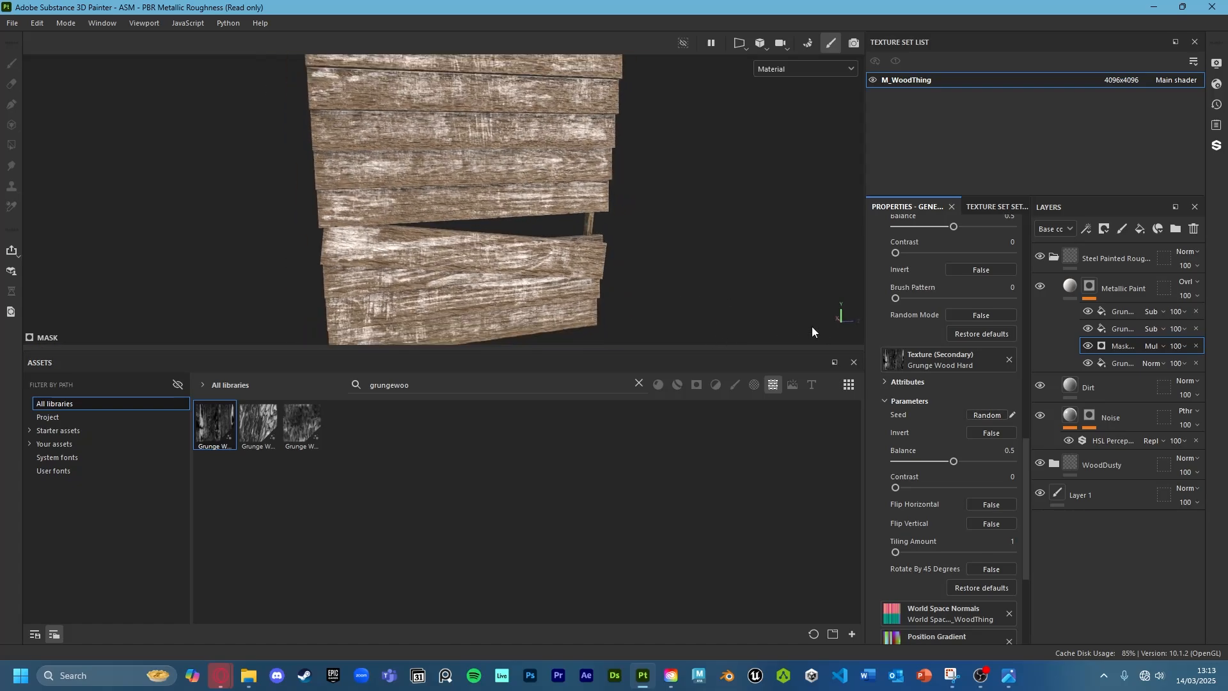
{"action": "left_click_drag", "start_coordinate": [947, 461], "coordinate": [1014, 457]}
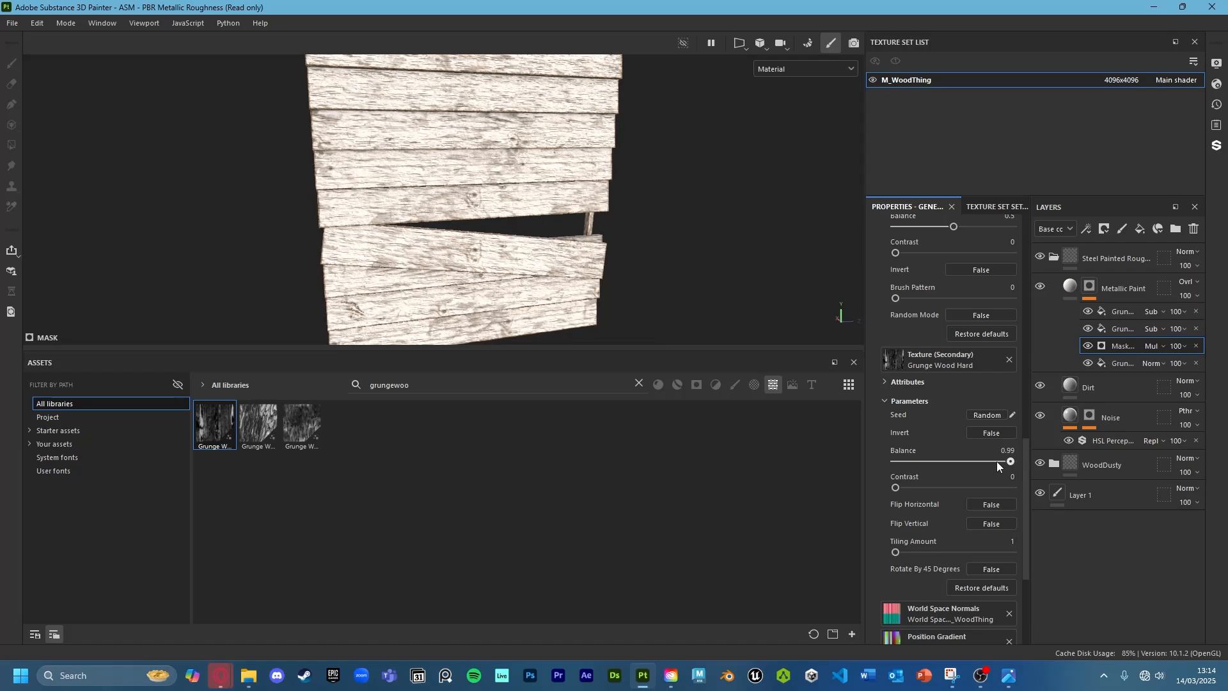
Set the Mask Editor's Global Balance to 0.48 and check the paint wear on the boards
{"action": "scroll", "coordinate": [986, 435], "scroll_direction": "up", "scroll_amount": 5}
{"action": "scroll", "coordinate": [982, 436], "scroll_direction": "up", "scroll_amount": 5}
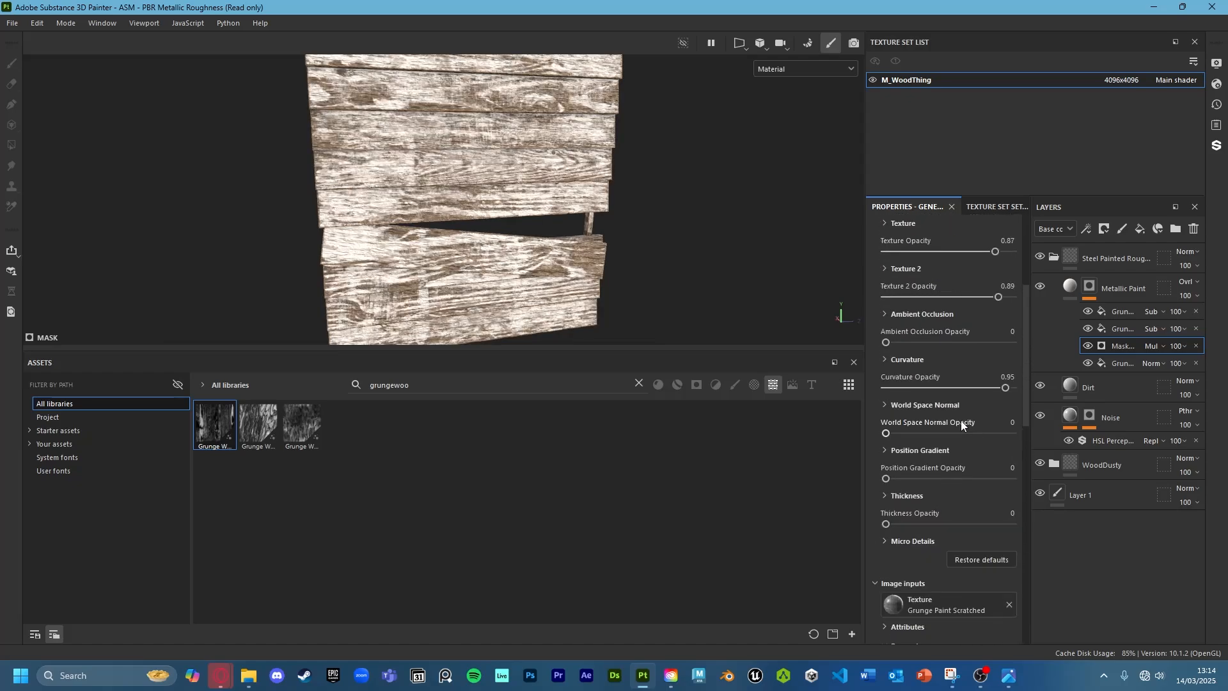
{"action": "left_click_drag", "start_coordinate": [910, 388], "coordinate": [949, 387]}
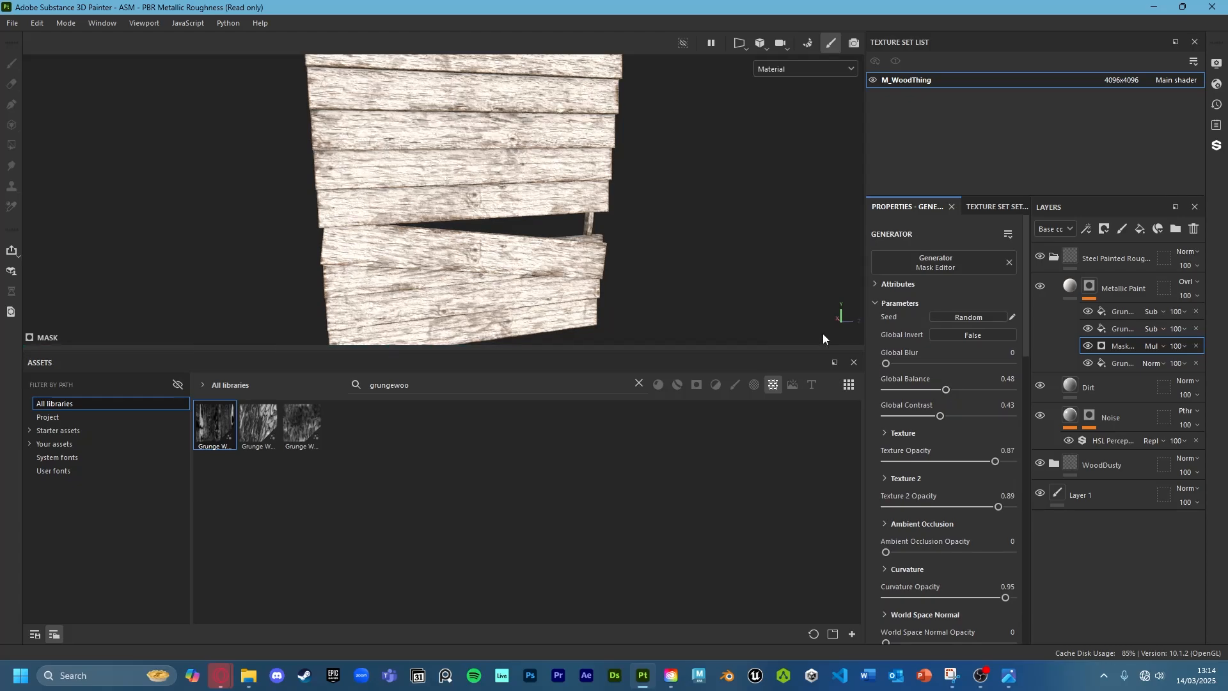
{"action": "scroll", "coordinate": [703, 262], "scroll_direction": "down", "scroll_amount": 2}
{"action": "left_click_drag", "start_coordinate": [626, 216], "coordinate": [592, 202], "text": "alt"}
{"action": "scroll", "coordinate": [592, 202], "scroll_direction": "up", "scroll_amount": 3}
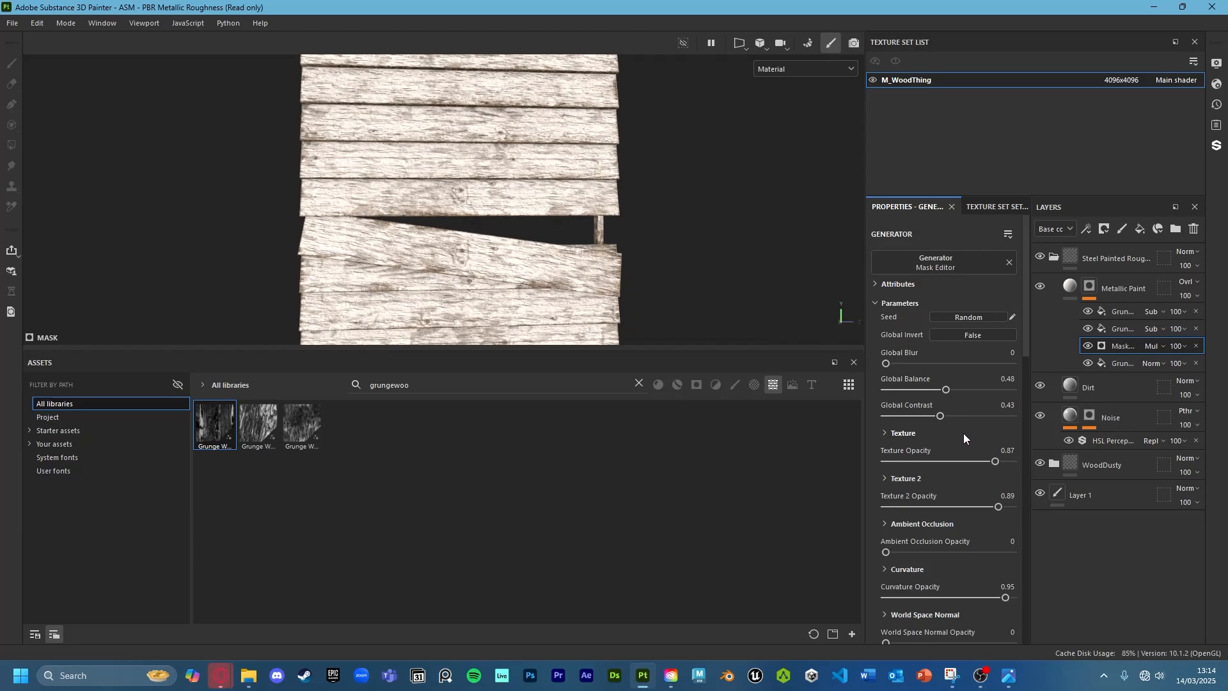
Toggle the Mask Editor's visibility off and on to compare the paint wear with and without it
{"action": "left_click", "coordinate": [1088, 345]}
{"action": "left_click", "coordinate": [1087, 346]}
{"action": "left_click", "coordinate": [1088, 346]}
{"action": "left_click", "coordinate": [1088, 346]}
{"action": "scroll", "coordinate": [511, 232], "scroll_direction": "down", "scroll_amount": 2}
{"action": "left_click_drag", "start_coordinate": [509, 231], "coordinate": [533, 238], "text": "alt"}
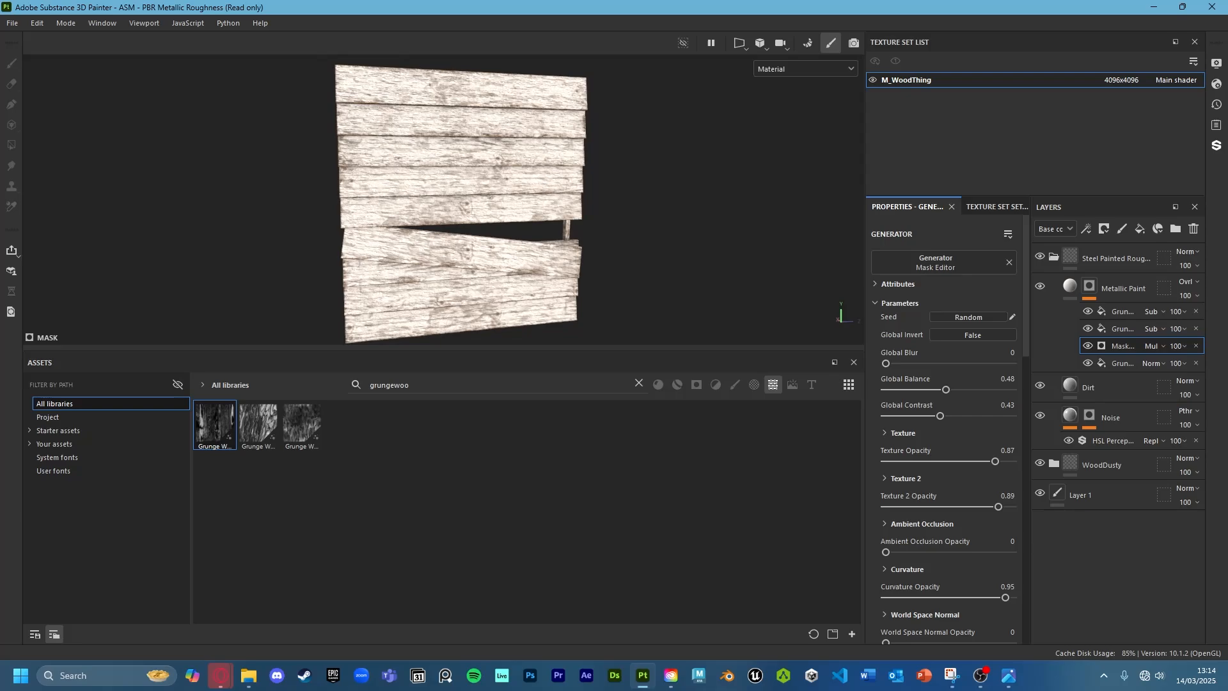
Delete the Dirt and Noise layers beneath the Metallic Paint layer
{"action": "left_click", "coordinate": [1113, 386]}
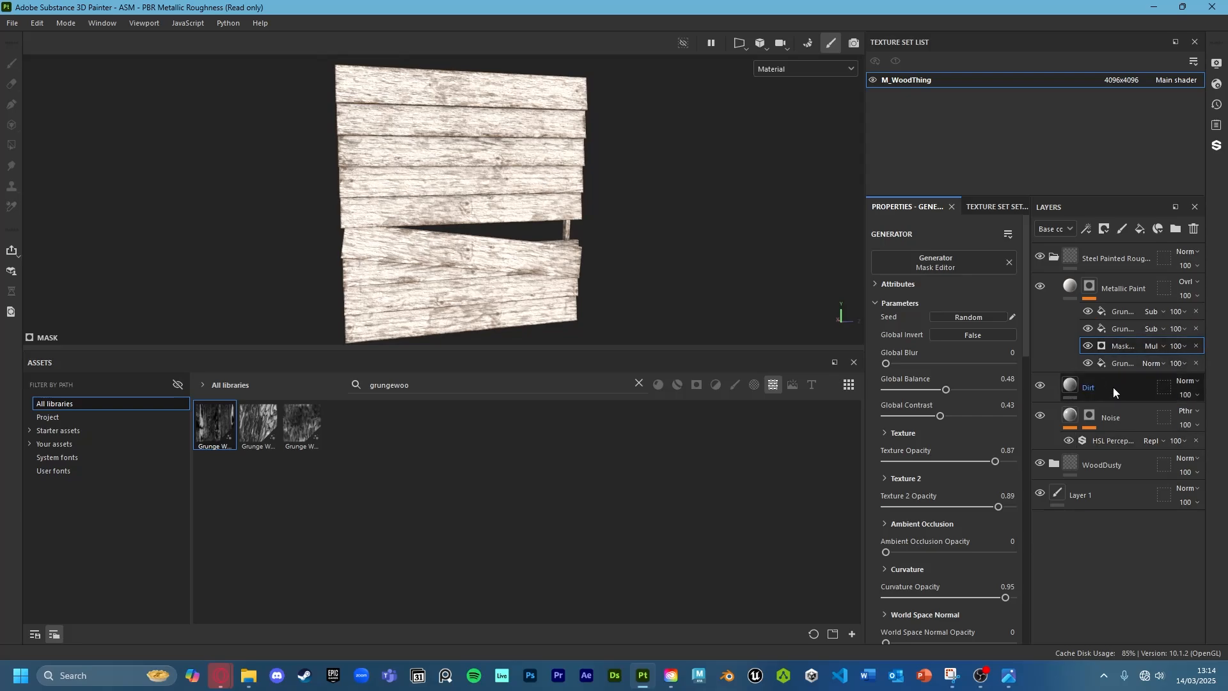
{"action": "key", "text": "Delete"}
{"action": "key", "text": "Delete"}
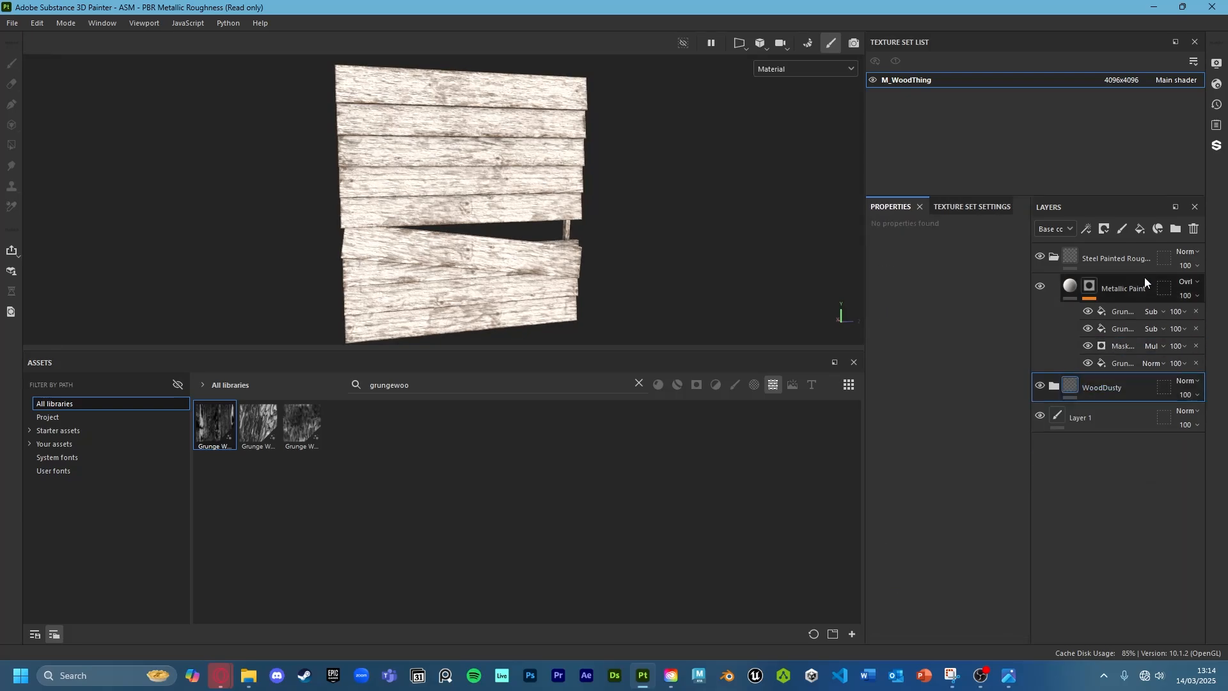
Rename the Metallic Paint layer to Paint and duplicate it
{"action": "double_click", "coordinate": [1115, 287]}
{"action": "type", "text": "Paint"}
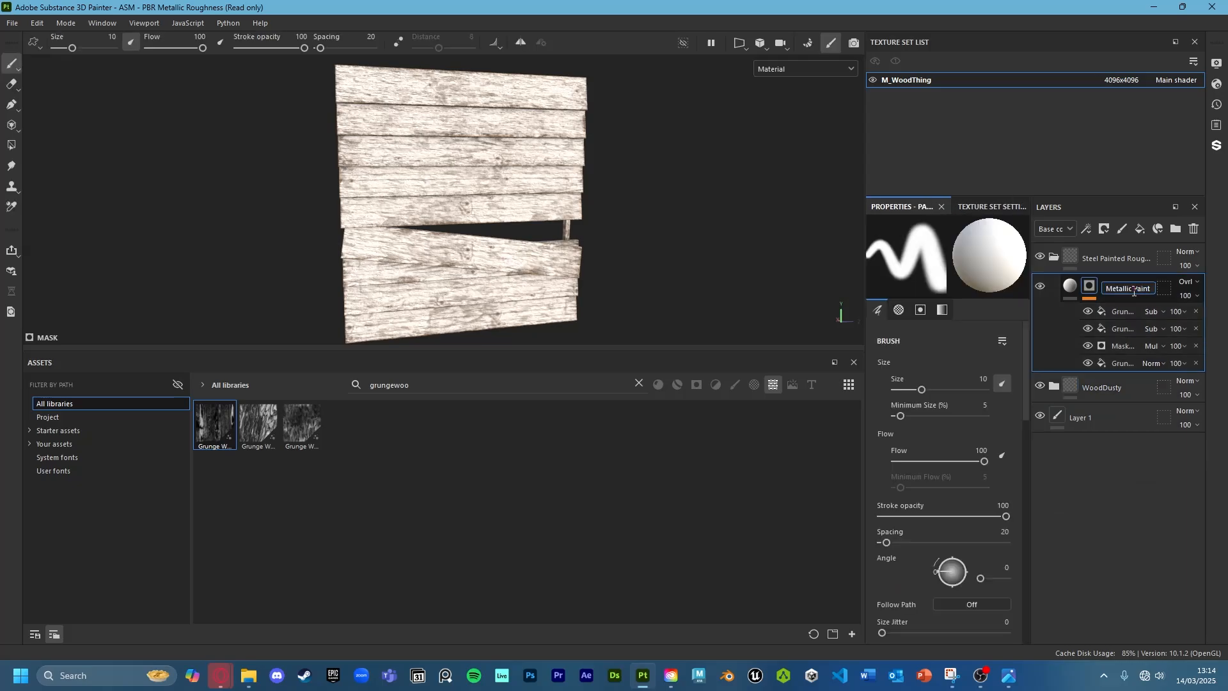
{"action": "key", "text": "Return"}
{"action": "scroll", "coordinate": [595, 208], "scroll_direction": "up", "scroll_amount": 2}
{"action": "scroll", "coordinate": [601, 217], "scroll_direction": "down", "scroll_amount": 2}
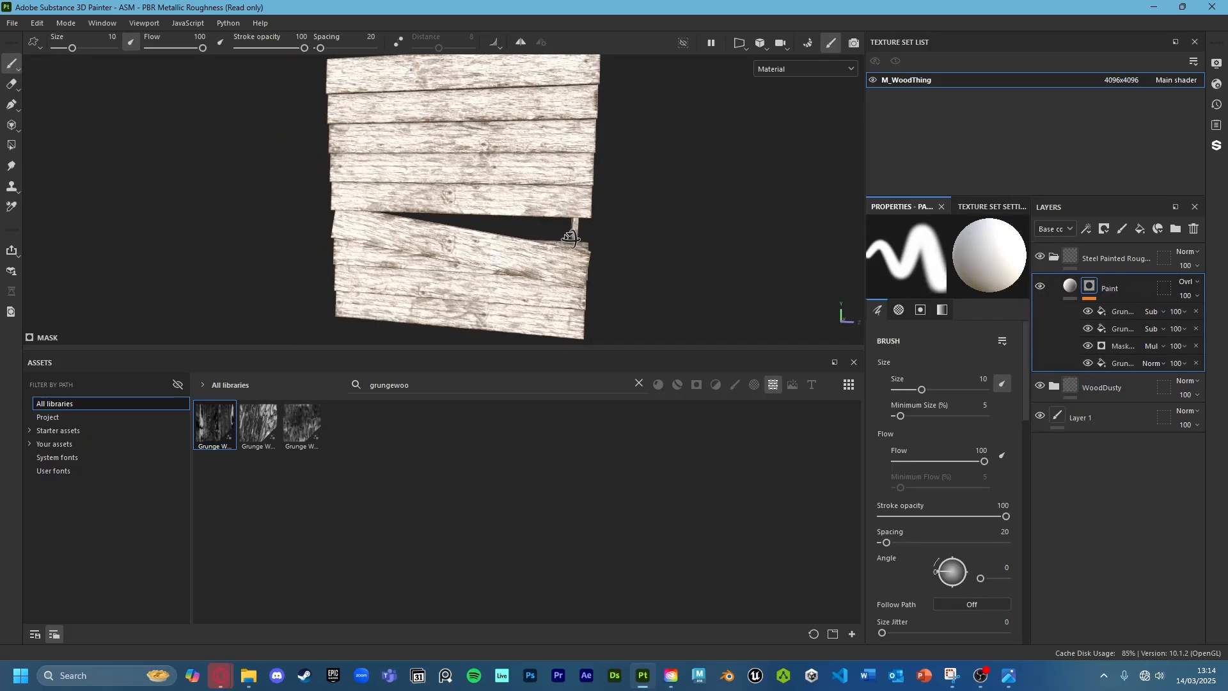
{"action": "scroll", "coordinate": [626, 230], "scroll_direction": "up", "scroll_amount": 2}
{"action": "middle_click_drag", "start_coordinate": [626, 223], "coordinate": [628, 244]}
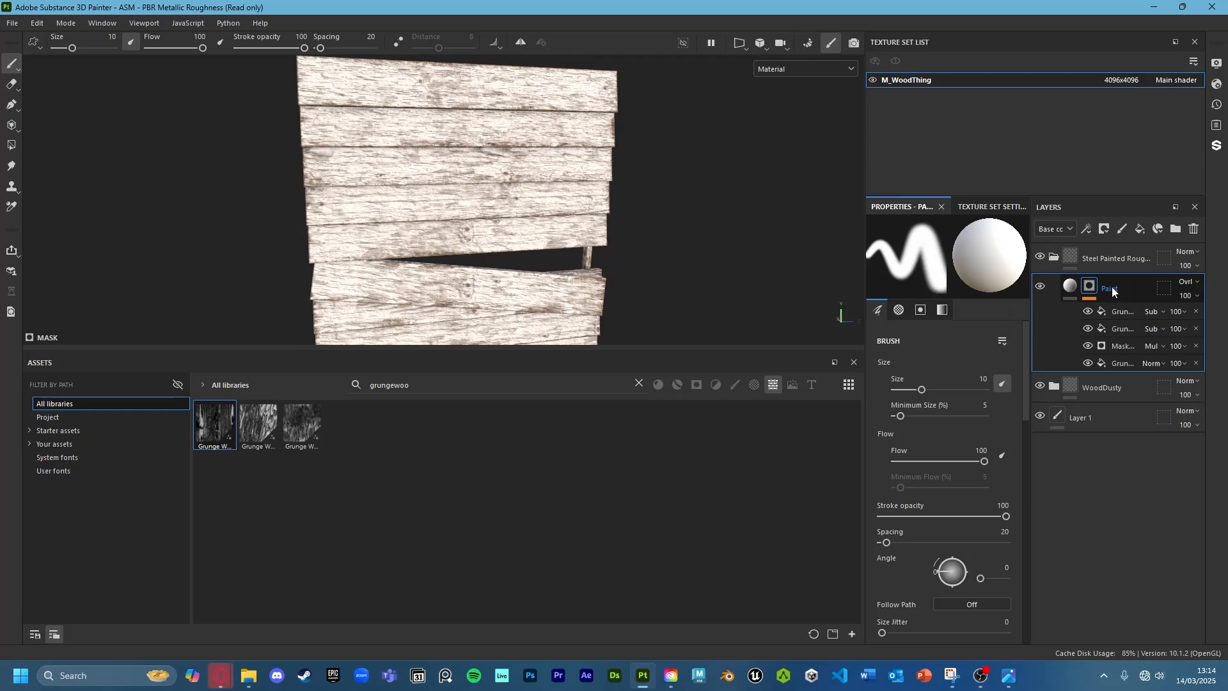
{"action": "key", "text": "ctrl+d"}
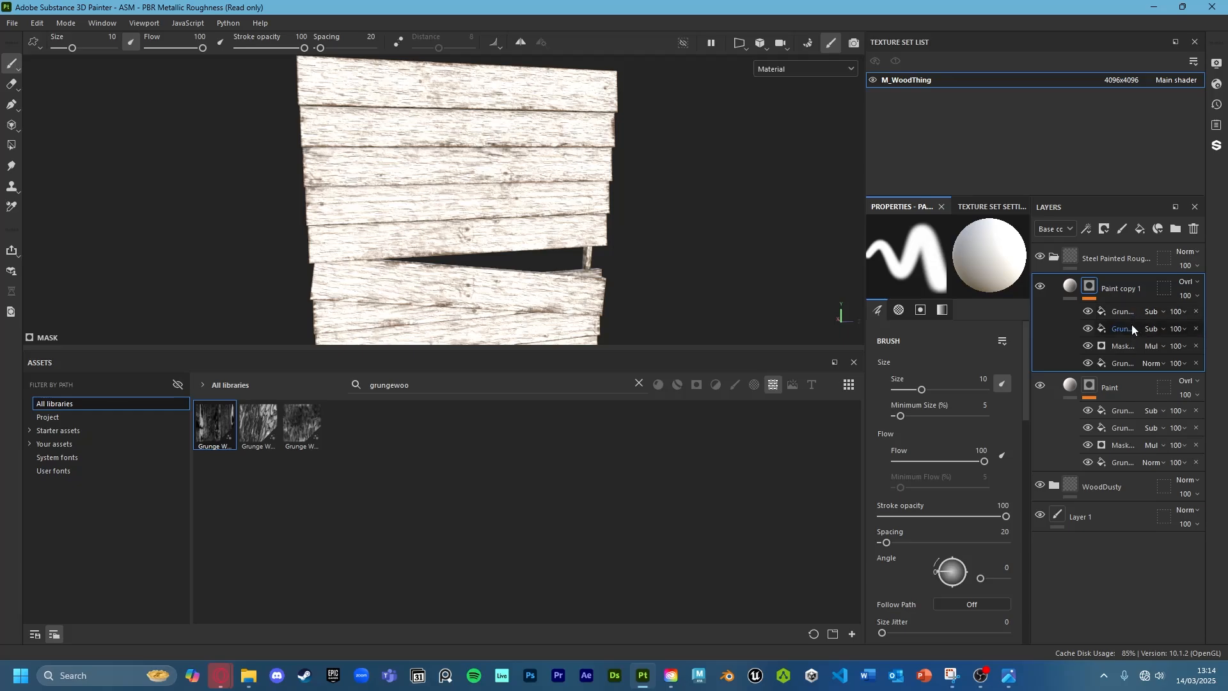
Delete the bottom Grunge Wood Soft fill from the original Paint layer's mask
{"action": "left_click", "coordinate": [1089, 463]}
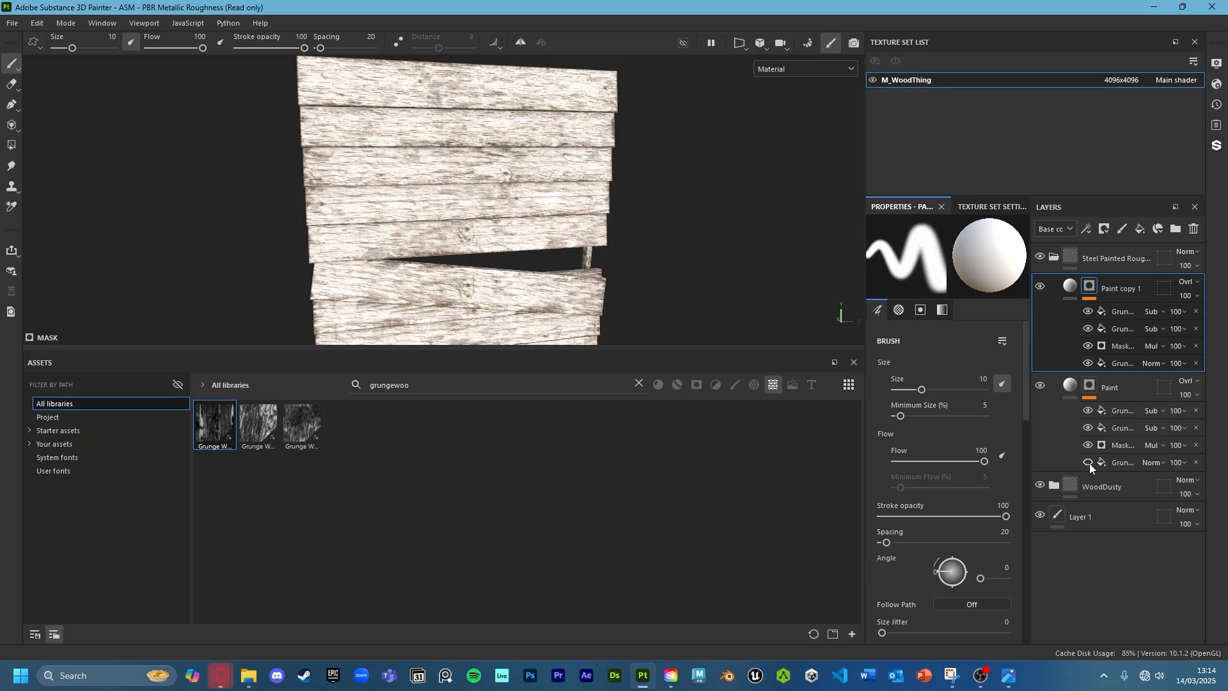
{"action": "left_click", "coordinate": [1197, 462]}
Set Paint copy 1's base color to the light neutral grey E0E0E0
{"action": "left_click", "coordinate": [1074, 290]}
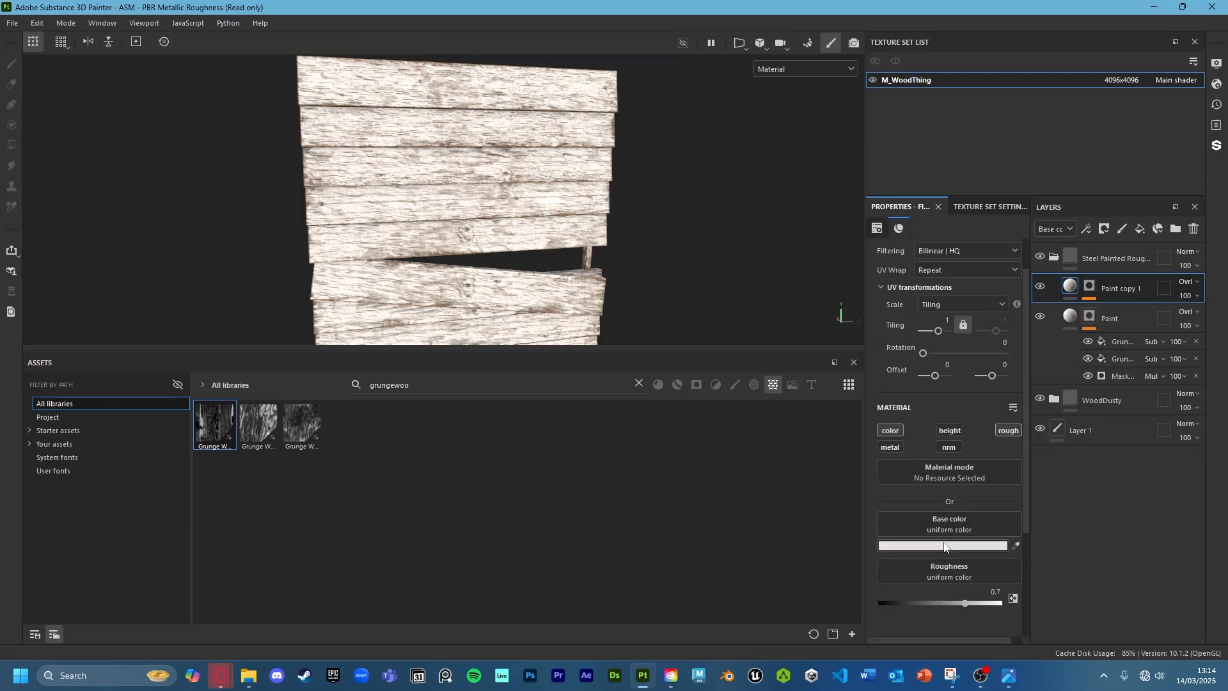
{"action": "left_click", "coordinate": [957, 462]}
{"action": "mouse_move", "coordinate": [824, 307]}
{"action": "left_mouse_down"}
{"action": "mouse_move", "coordinate": [831, 332]}
{"action": "mouse_move", "coordinate": [821, 318]}
{"action": "mouse_move", "coordinate": [817, 337]}
{"action": "mouse_move", "coordinate": [817, 309]}
{"action": "left_mouse_up"}
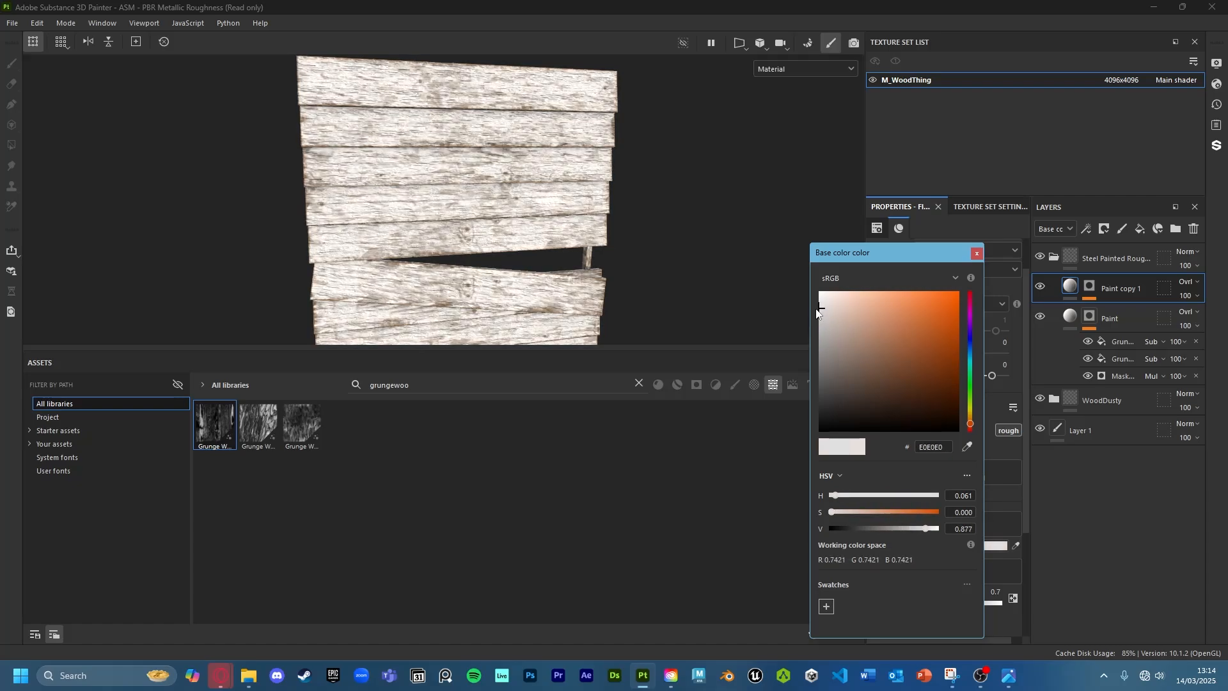
{"action": "left_click", "coordinate": [976, 253]}
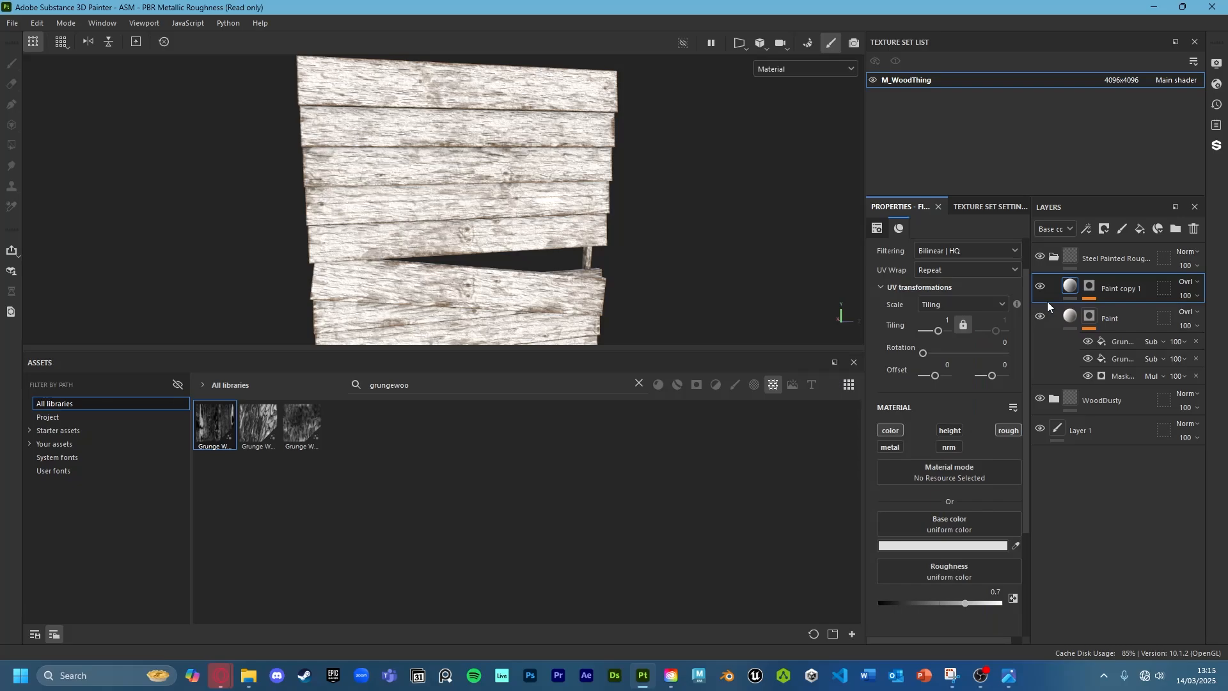
Toggle Paint copy 1's visibility off and on to compare the boards with and without it
{"action": "left_click", "coordinate": [1036, 291]}
{"action": "left_click", "coordinate": [1037, 291]}
{"action": "left_click", "coordinate": [1037, 289]}
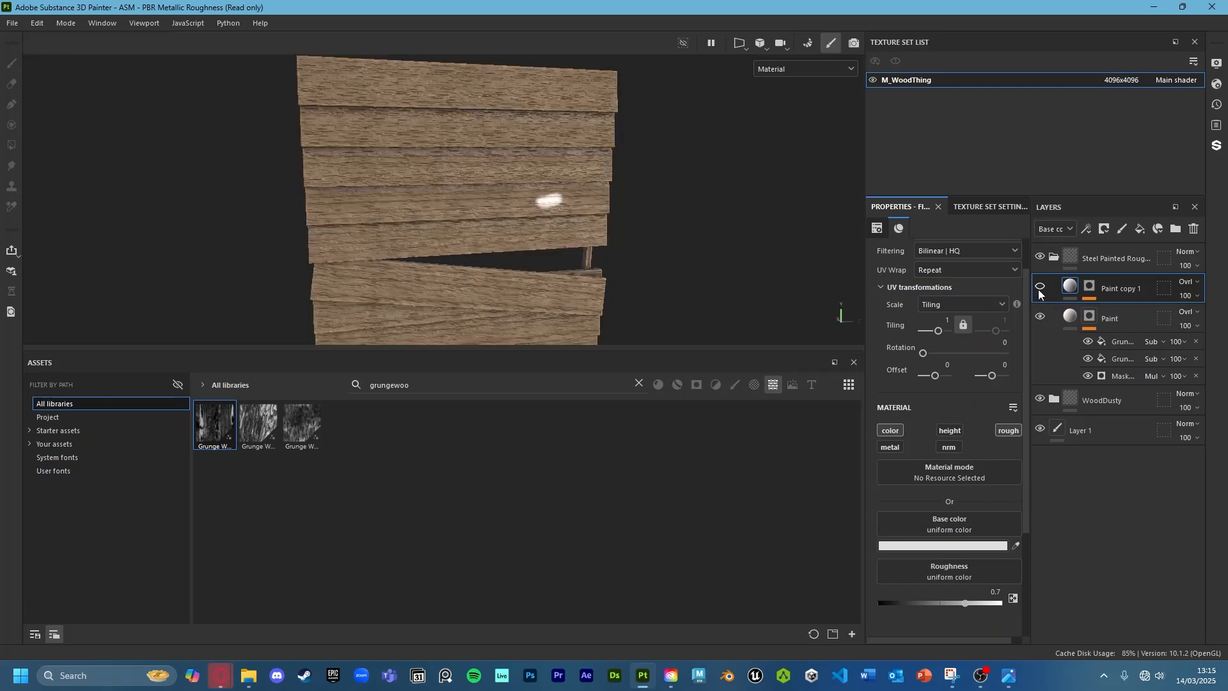
{"action": "left_click", "coordinate": [1041, 286]}
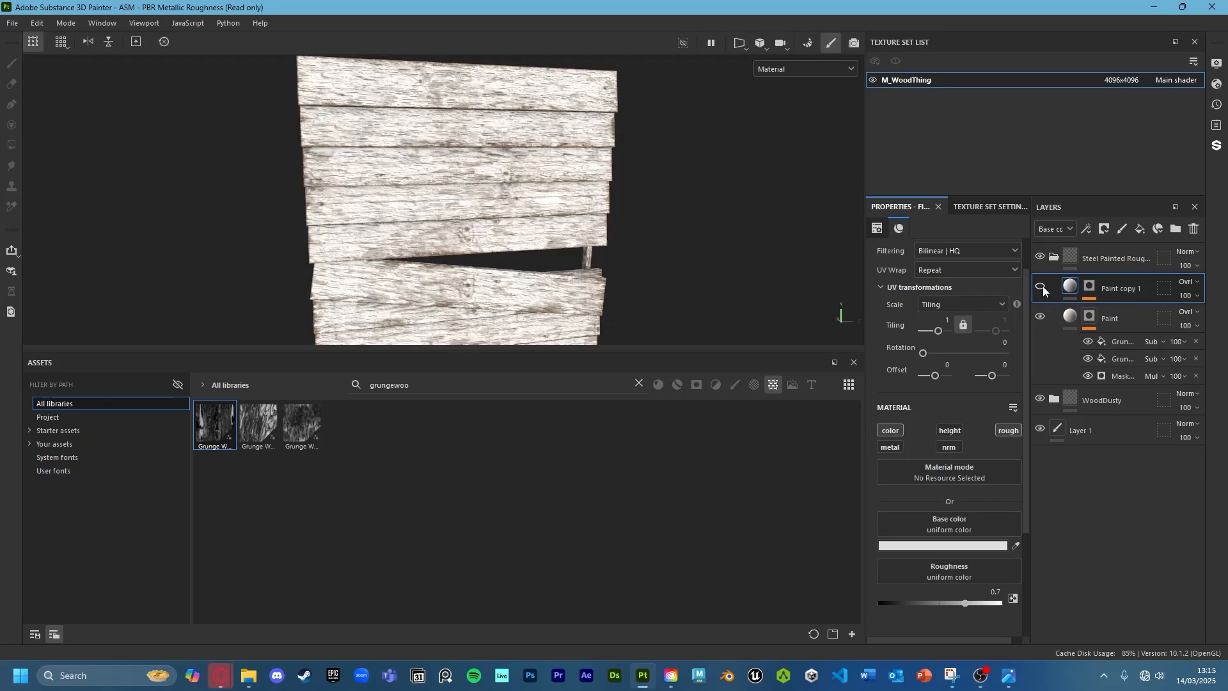
{"action": "left_click", "coordinate": [1041, 286]}
{"action": "left_click", "coordinate": [1040, 286]}
Undo the latest changes back through Paint copy 1's base color edit and the grunge fill's deletion
{"action": "key", "text": "ctrl+z"}
{"action": "key", "text": "ctrl+z"}
{"action": "key", "text": "ctrl+z"}
{"action": "key", "text": "ctrl+z"}
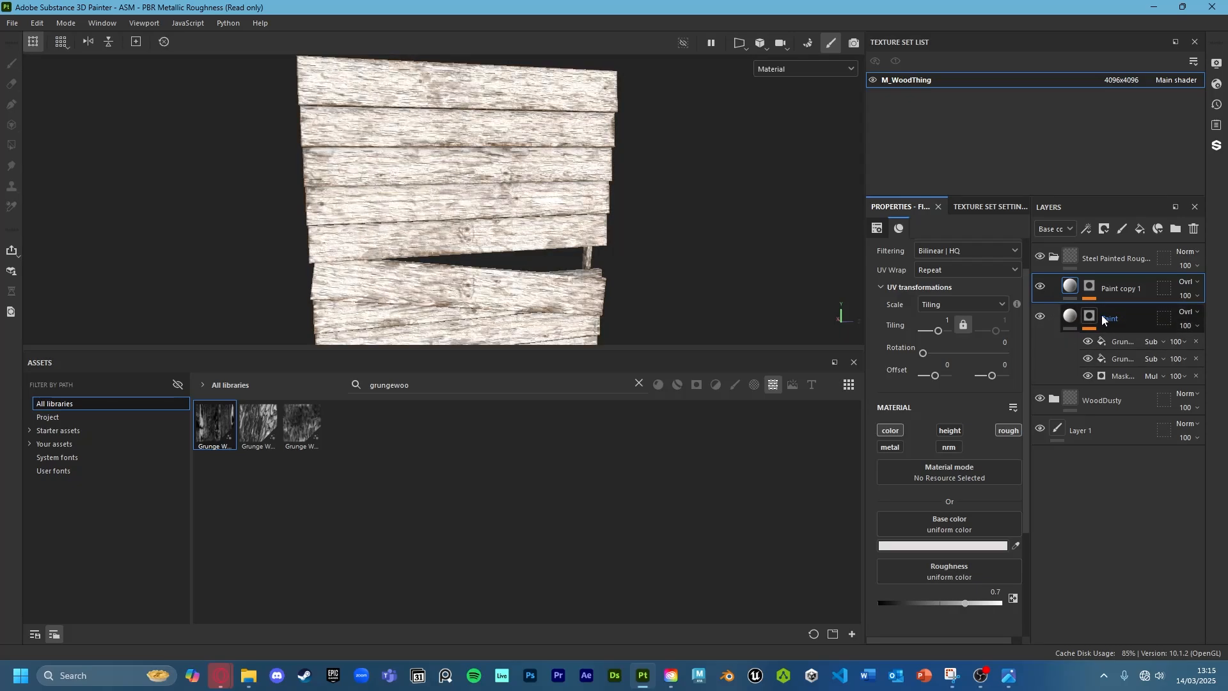
{"action": "key", "text": "ctrl+z"}
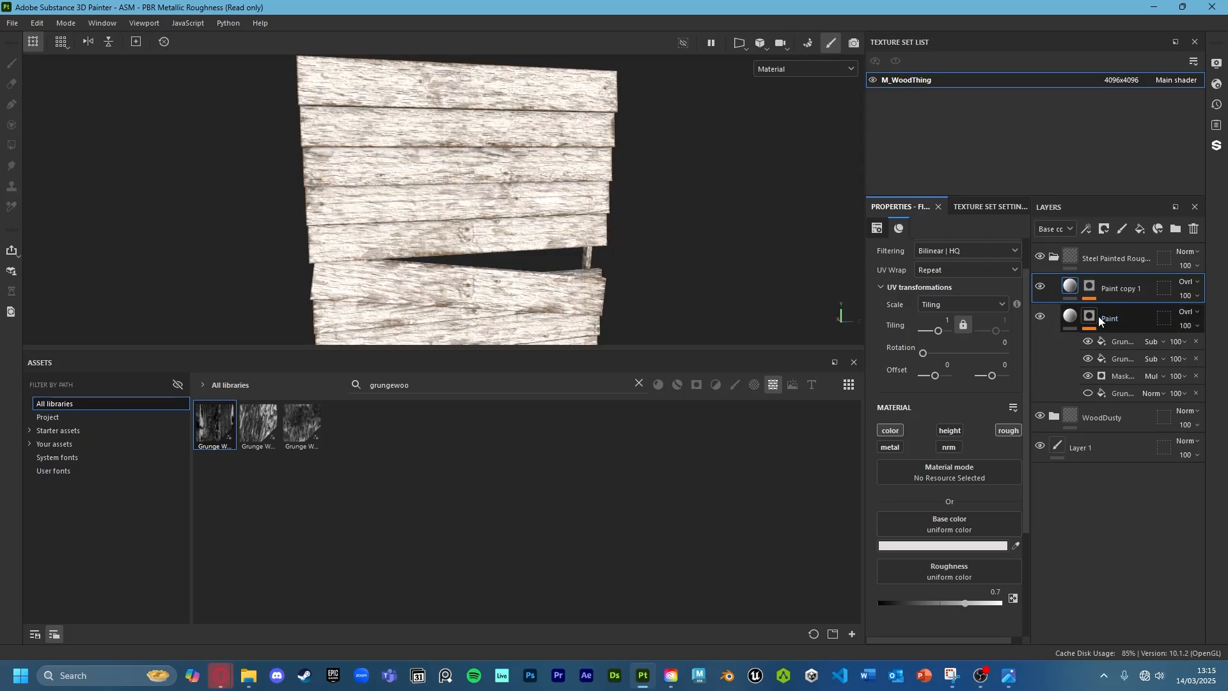
Compare the paint wear with Paint copy 1 shown and hidden, undoing the hidden state of the original Paint's bottom grunge fill
{"action": "left_click", "coordinate": [1041, 286]}
{"action": "left_click", "coordinate": [1041, 286]}
{"action": "left_click", "coordinate": [1042, 286]}
{"action": "left_click", "coordinate": [1044, 287]}
{"action": "key", "text": "ctrl+z"}
{"action": "left_click", "coordinate": [1042, 283]}
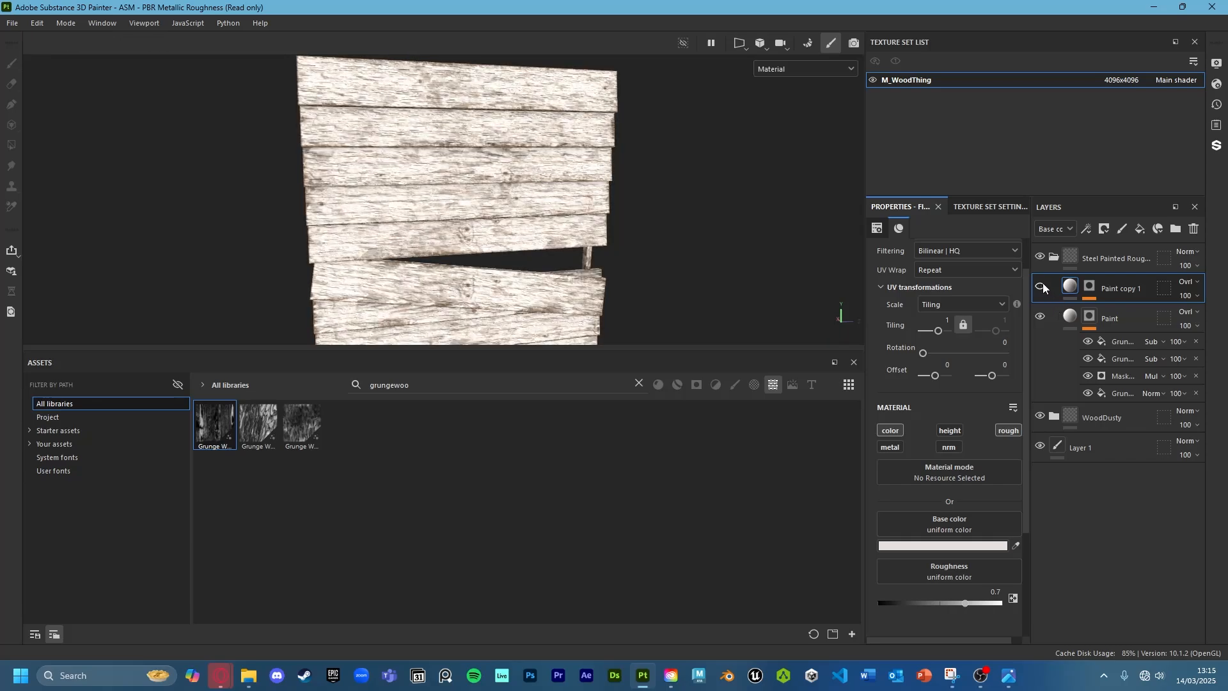
{"action": "left_click", "coordinate": [1043, 283]}
{"action": "left_click", "coordinate": [1041, 285]}
{"action": "left_click", "coordinate": [1041, 285]}
Try a darker neutral base color on Paint copy 1 and undo it
{"action": "left_click", "coordinate": [1089, 286]}
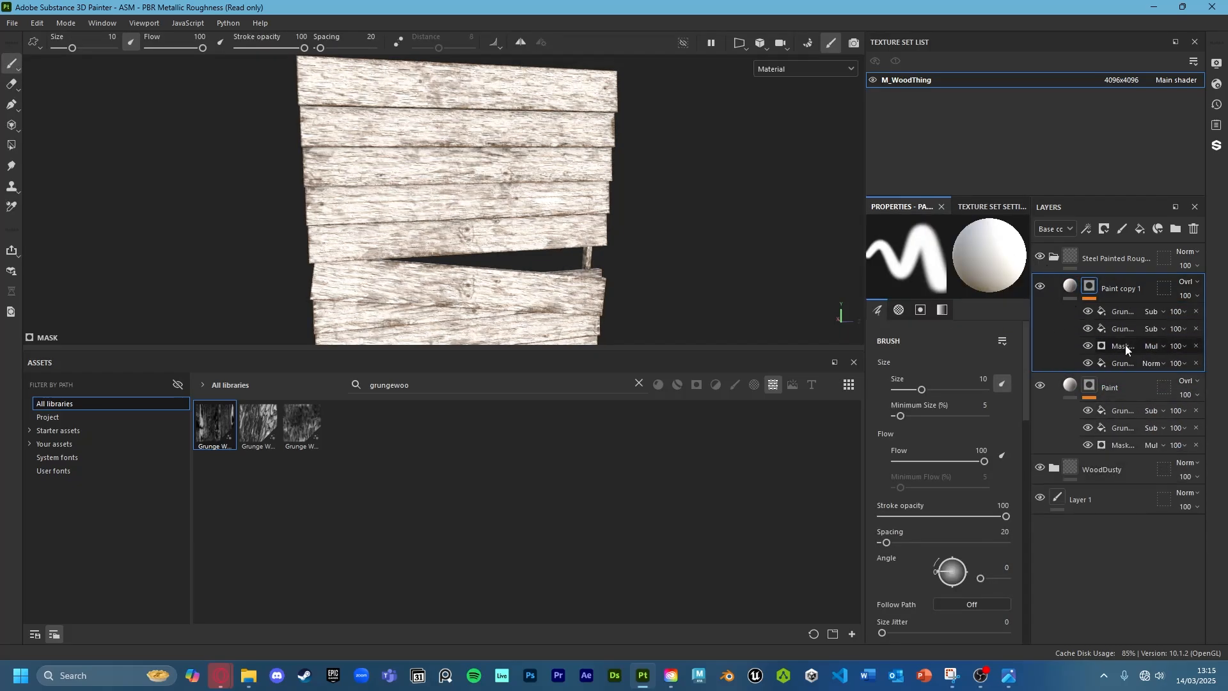
{"action": "left_click", "coordinate": [1071, 286]}
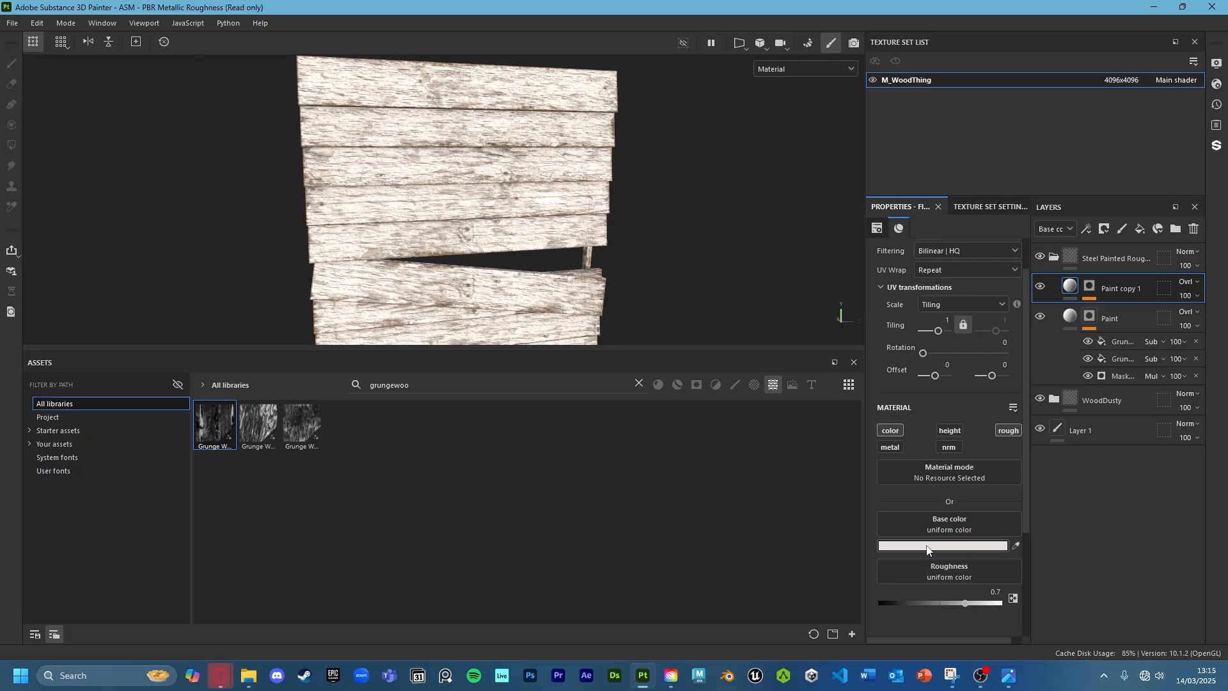
{"action": "left_click", "coordinate": [942, 545]}
{"action": "left_click_drag", "start_coordinate": [822, 313], "coordinate": [787, 322]}
{"action": "left_click", "coordinate": [979, 252]}
{"action": "key", "text": "ctrl+z"}
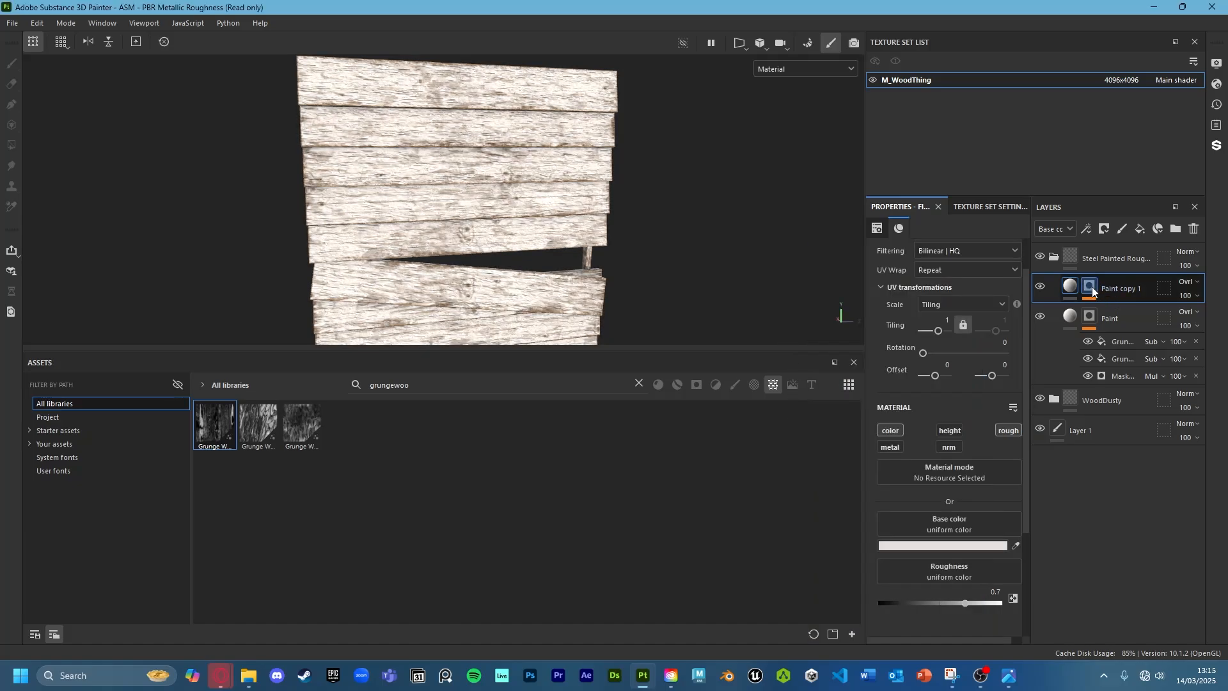
Set the blending mode of the Mask Editor in the original Paint layer's mask to Normal
{"action": "left_click", "coordinate": [1088, 287]}
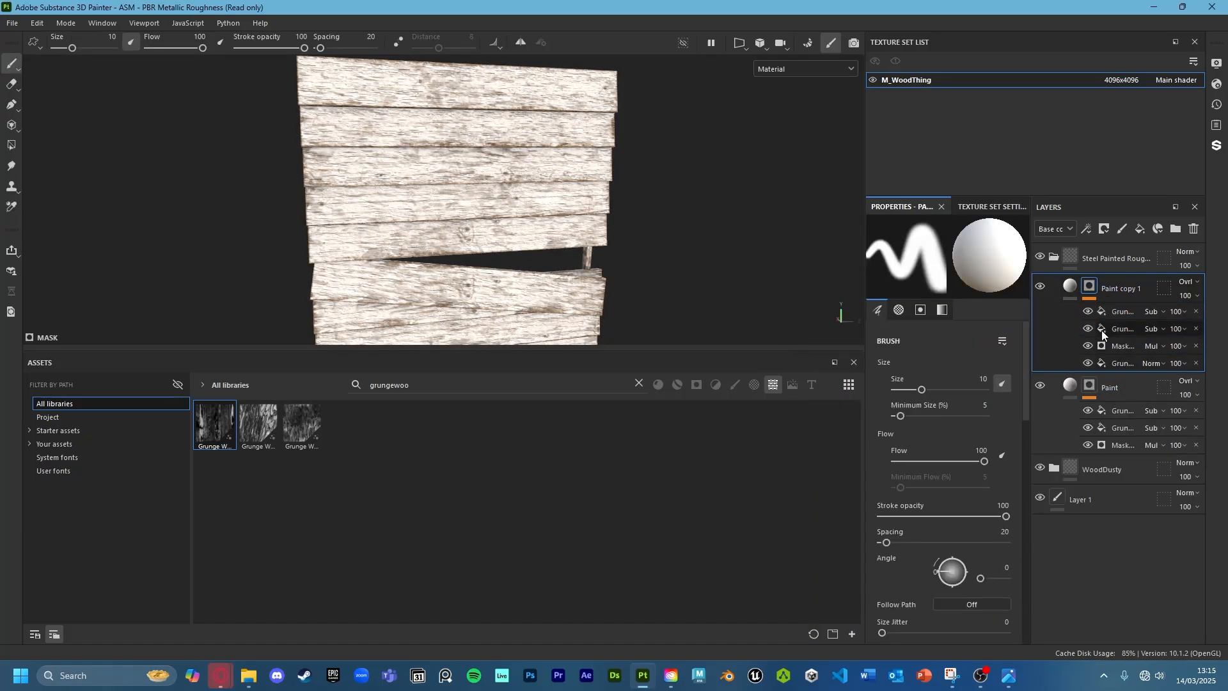
{"action": "left_click", "coordinate": [1046, 288]}
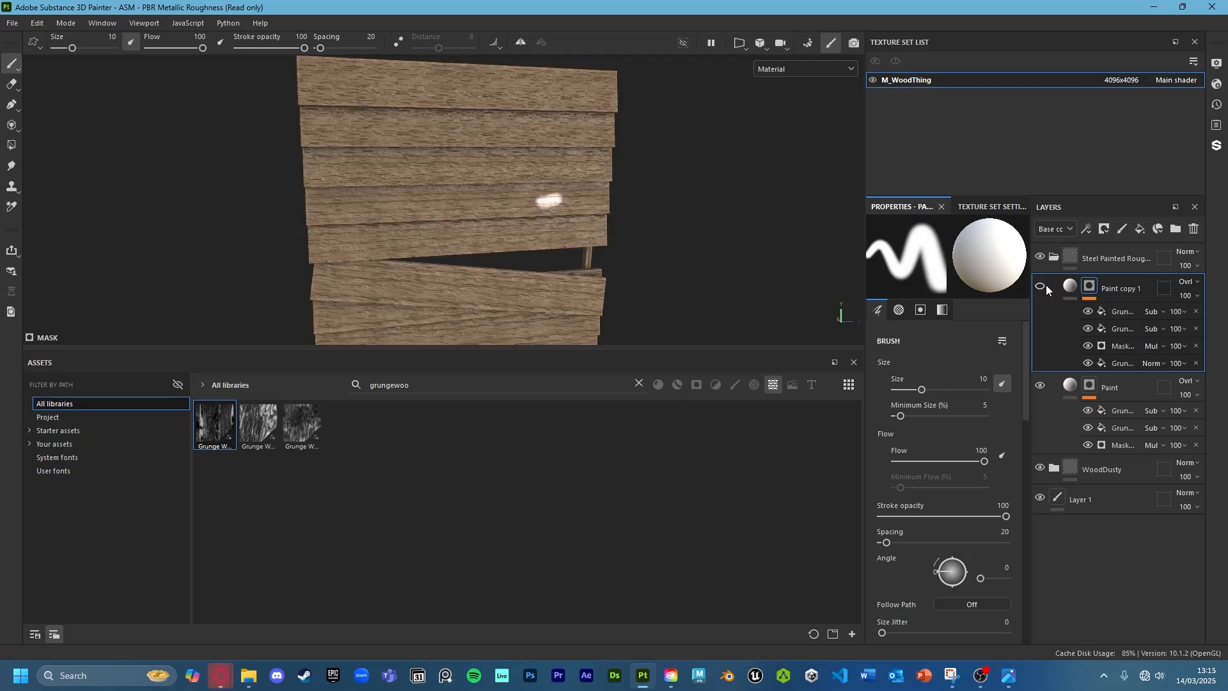
{"action": "left_click", "coordinate": [1043, 287]}
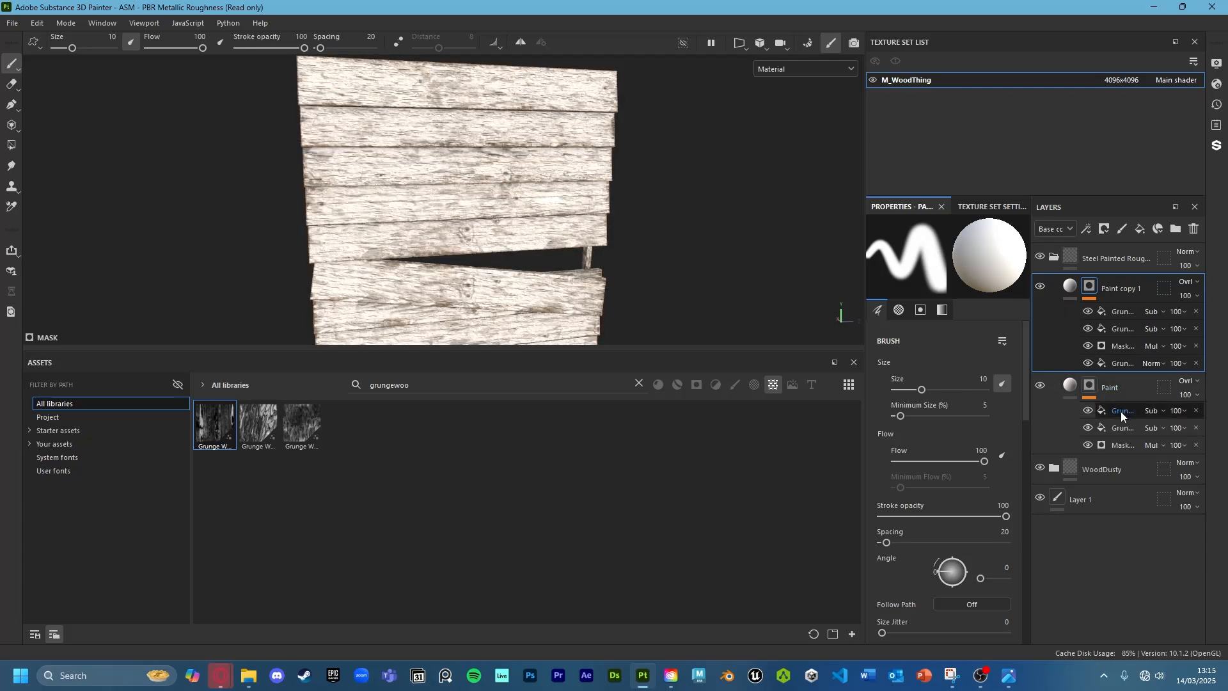
{"action": "left_click", "coordinate": [1154, 444]}
{"action": "left_click", "coordinate": [1161, 21]}
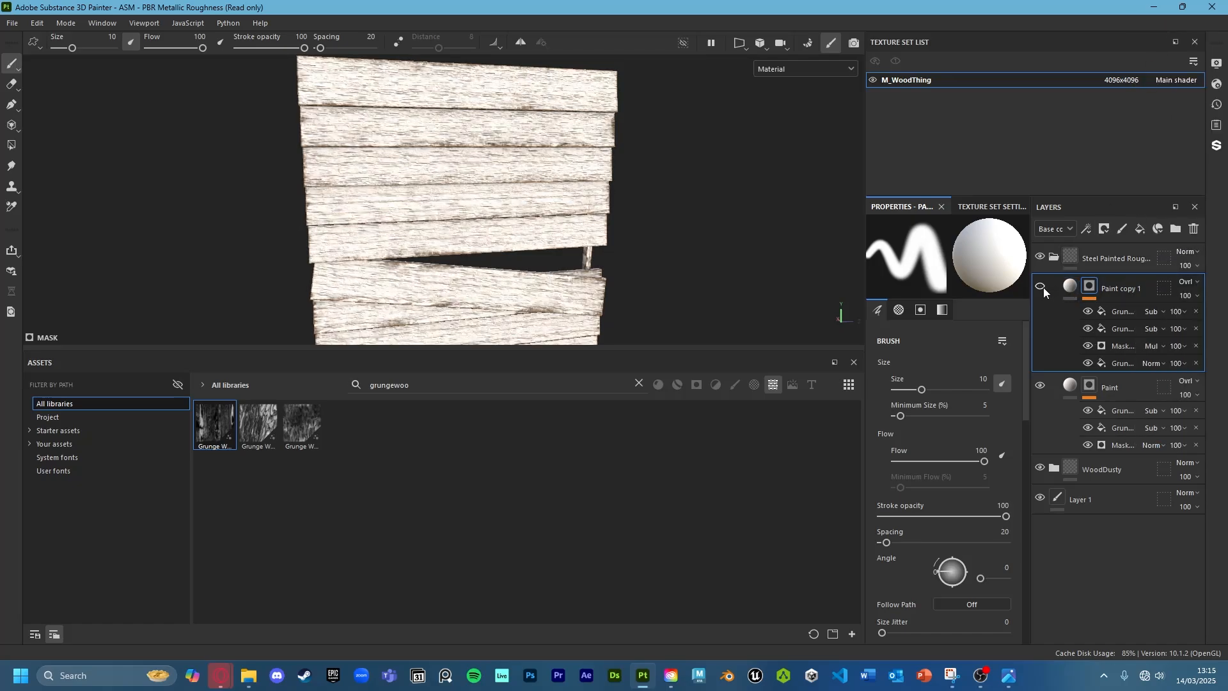
Set Paint copy 1's base color to the mid grey 9B9B9B
{"action": "left_click", "coordinate": [1072, 287]}
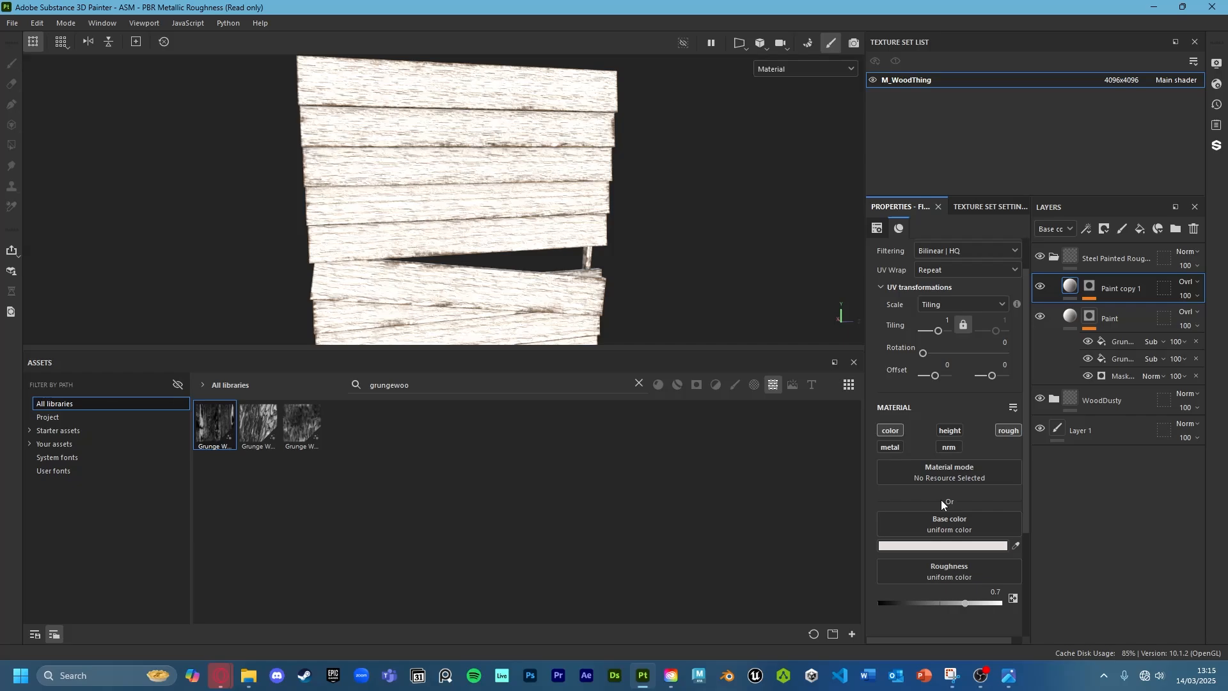
{"action": "left_click", "coordinate": [936, 546]}
{"action": "left_click_drag", "start_coordinate": [833, 312], "coordinate": [795, 345]}
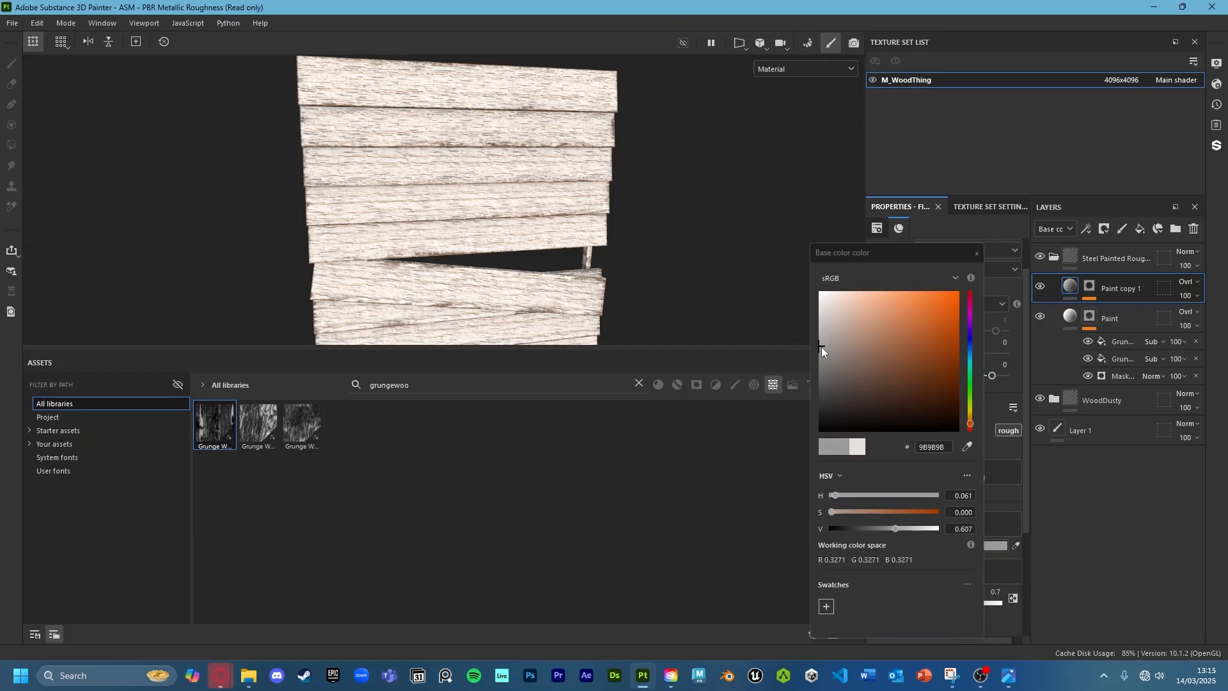
{"action": "left_click", "coordinate": [976, 253]}
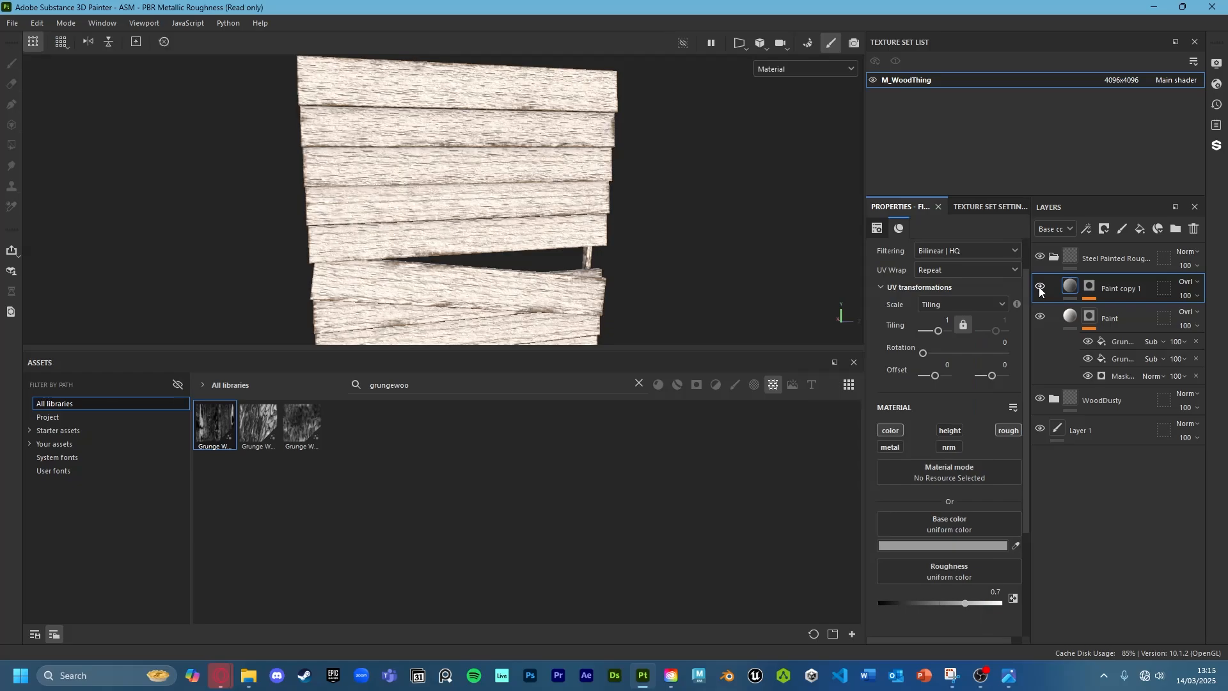
Display the mask of Paint copy 1 and set its Grunge Wood Soft fill to balance 0.32 and tiling 2.4
{"action": "left_click", "coordinate": [1091, 289]}
{"action": "left_click", "coordinate": [1121, 365]}
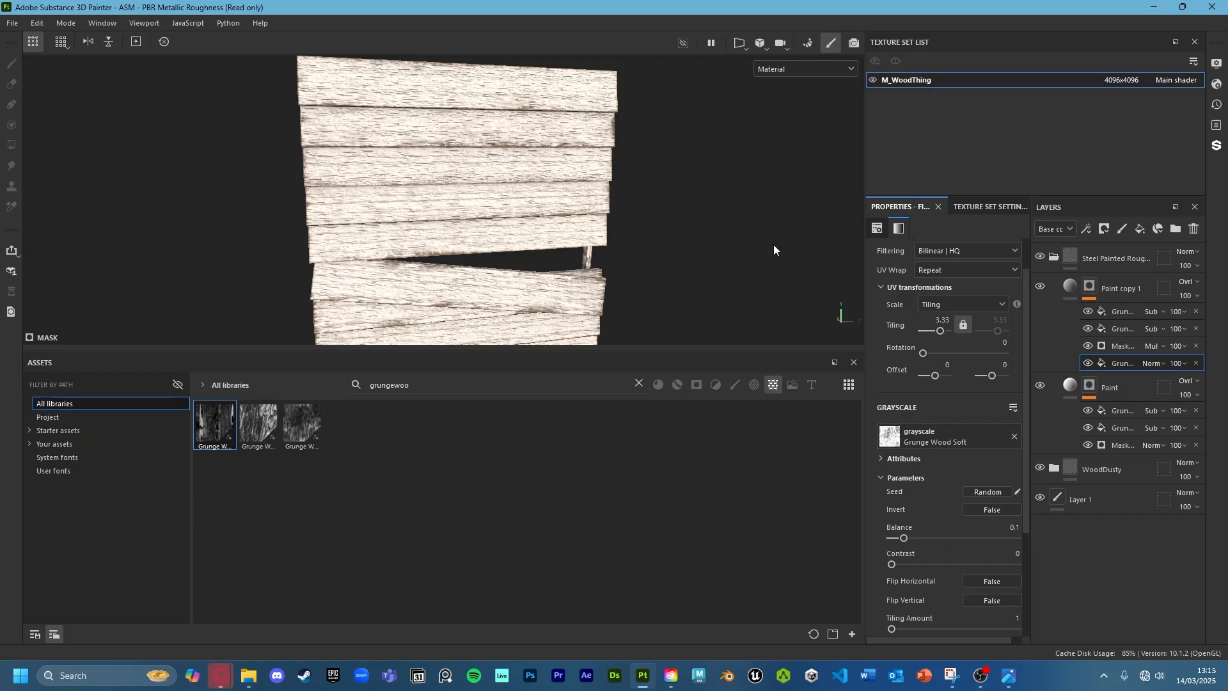
{"action": "left_click", "coordinate": [793, 68]}
{"action": "left_click", "coordinate": [790, 202]}
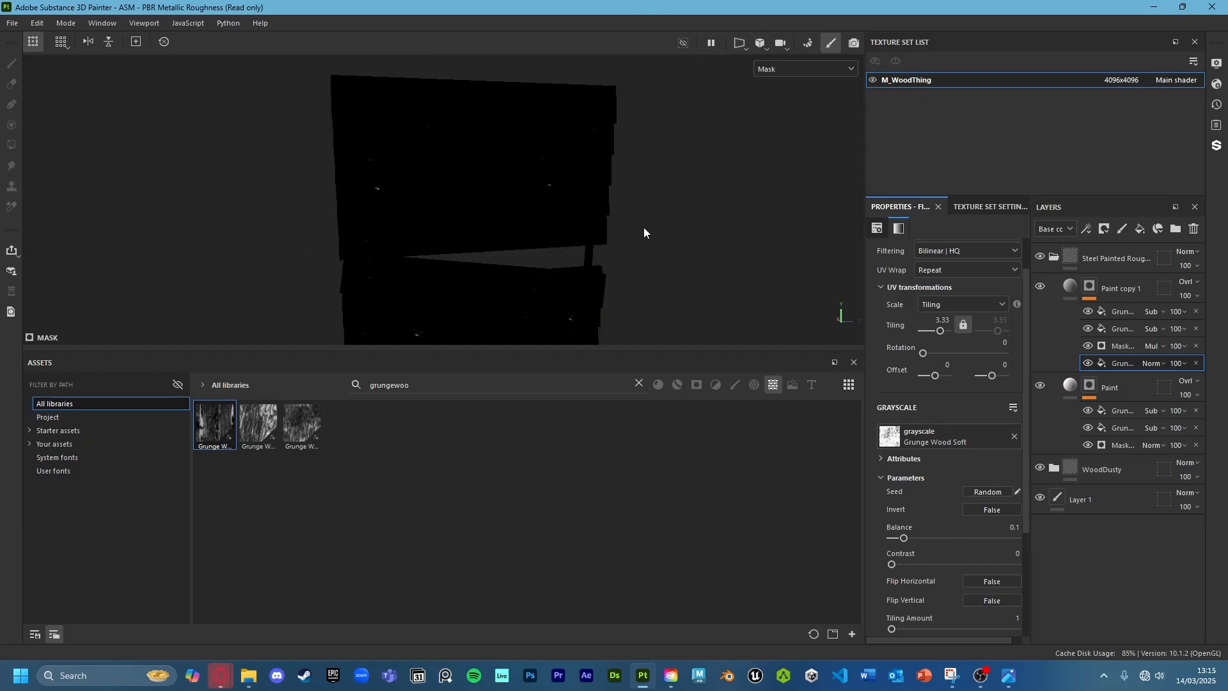
{"action": "mouse_move", "coordinate": [922, 539]}
{"action": "left_mouse_down"}
{"action": "mouse_move", "coordinate": [942, 544]}
{"action": "mouse_move", "coordinate": [927, 544]}
{"action": "left_mouse_up"}
{"action": "left_click_drag", "start_coordinate": [942, 329], "coordinate": [917, 333]}
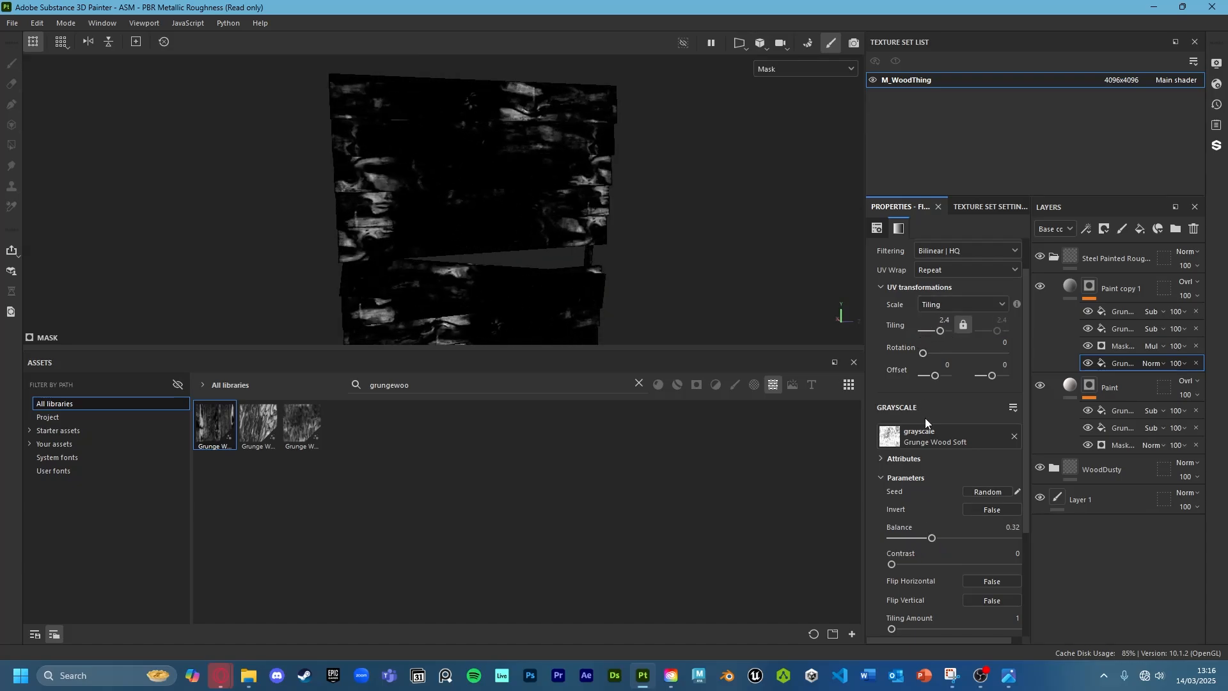
Invert the Grunge Wood Soft fill with contrast 0.24 and balance 0.88, and return the viewport to Material display
{"action": "left_click_drag", "start_coordinate": [909, 563], "coordinate": [985, 545]}
{"action": "left_click", "coordinate": [986, 511]}
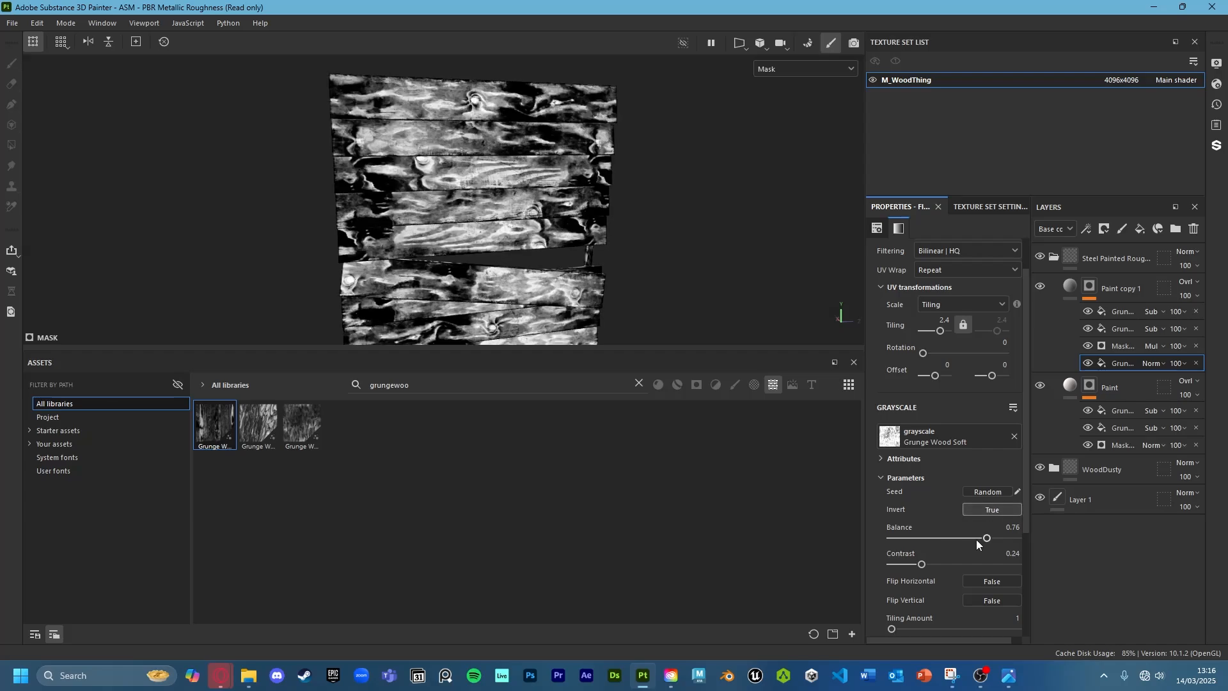
{"action": "left_click_drag", "start_coordinate": [986, 538], "coordinate": [1002, 537]}
{"action": "left_click", "coordinate": [821, 76]}
{"action": "left_click", "coordinate": [811, 98]}
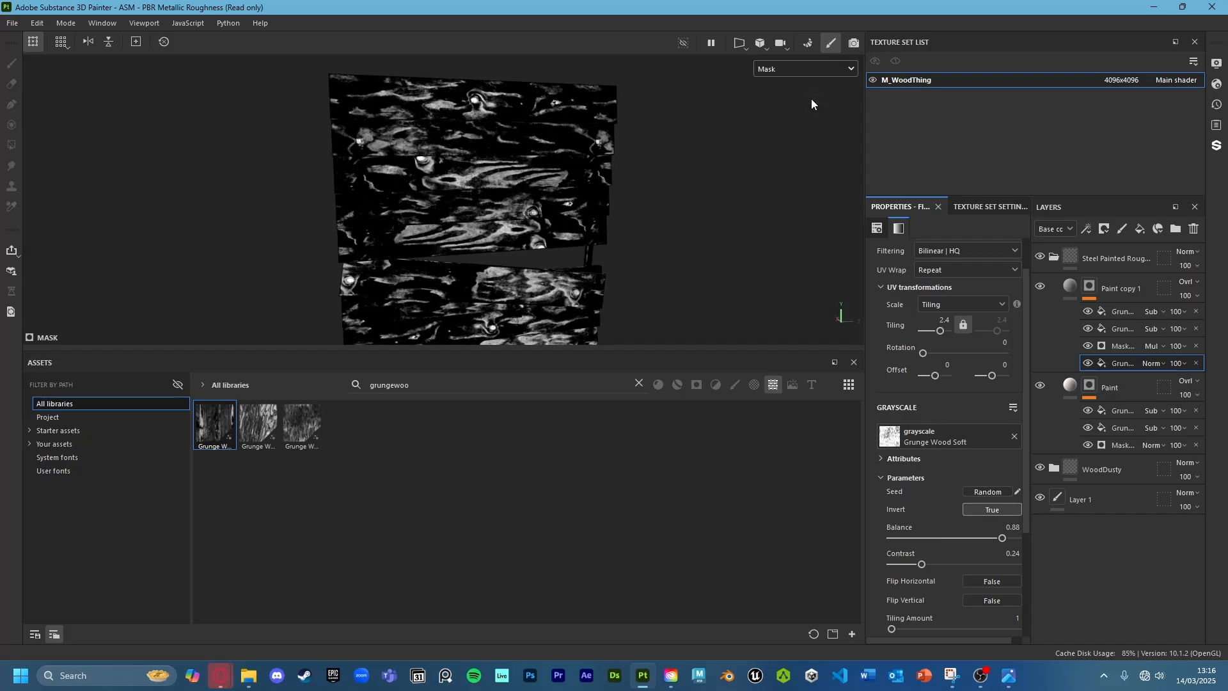
Darken Paint copy 1's base color to a near-black grey
{"action": "scroll", "coordinate": [666, 208], "scroll_direction": "up", "scroll_amount": 5}
{"action": "left_click_drag", "start_coordinate": [579, 236], "coordinate": [619, 234], "text": "alt"}
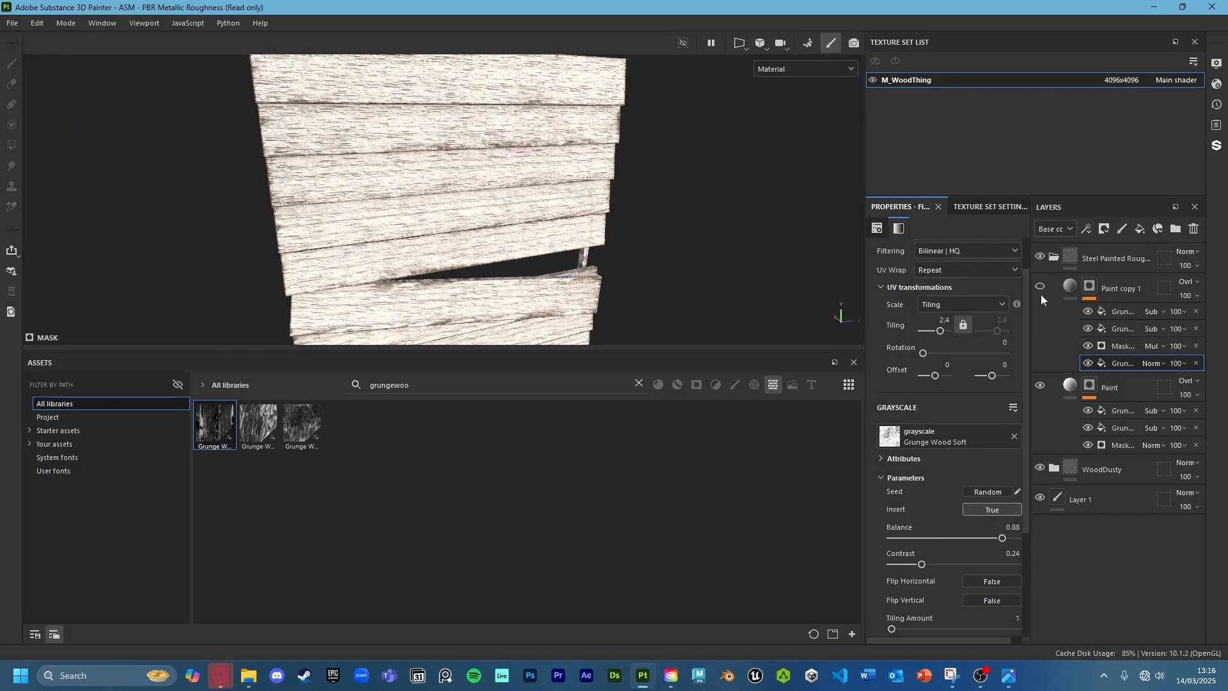
{"action": "scroll", "coordinate": [598, 248], "scroll_direction": "up", "scroll_amount": 4}
{"action": "mouse_move", "coordinate": [628, 258]}
{"action": "left_mouse_down", "text": "alt"}
{"action": "mouse_move", "coordinate": [590, 214]}
{"action": "mouse_move", "coordinate": [608, 173]}
{"action": "left_mouse_up", "text": "alt"}
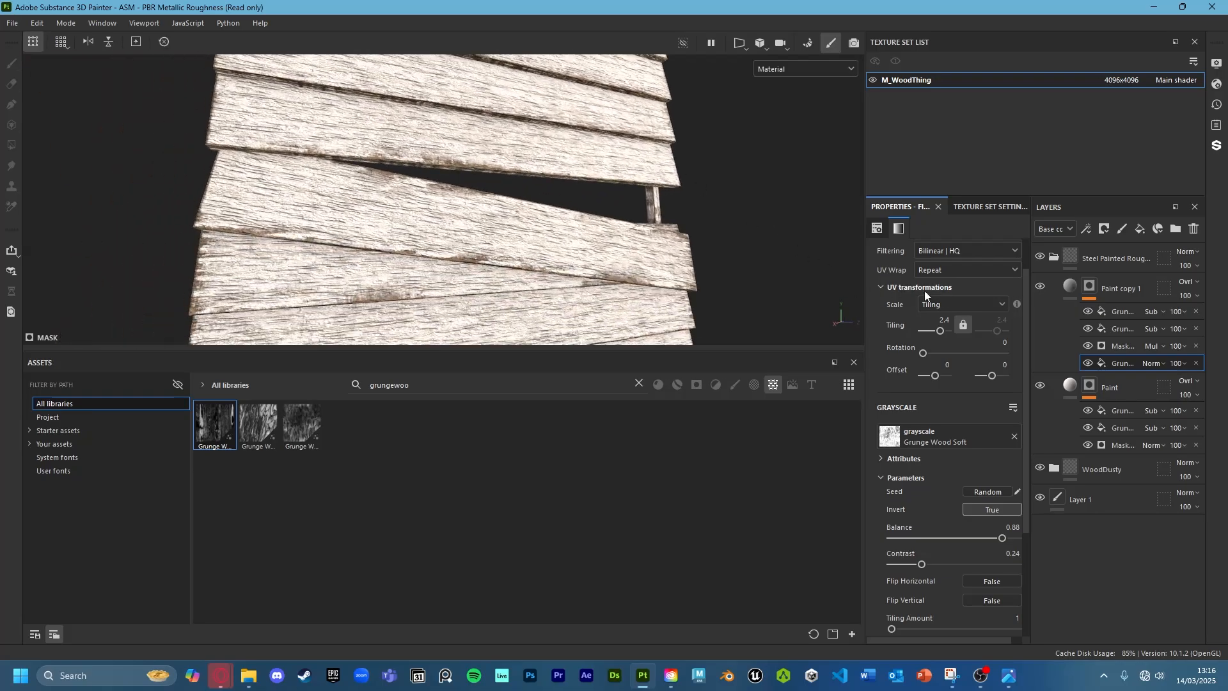
{"action": "left_click", "coordinate": [1079, 285]}
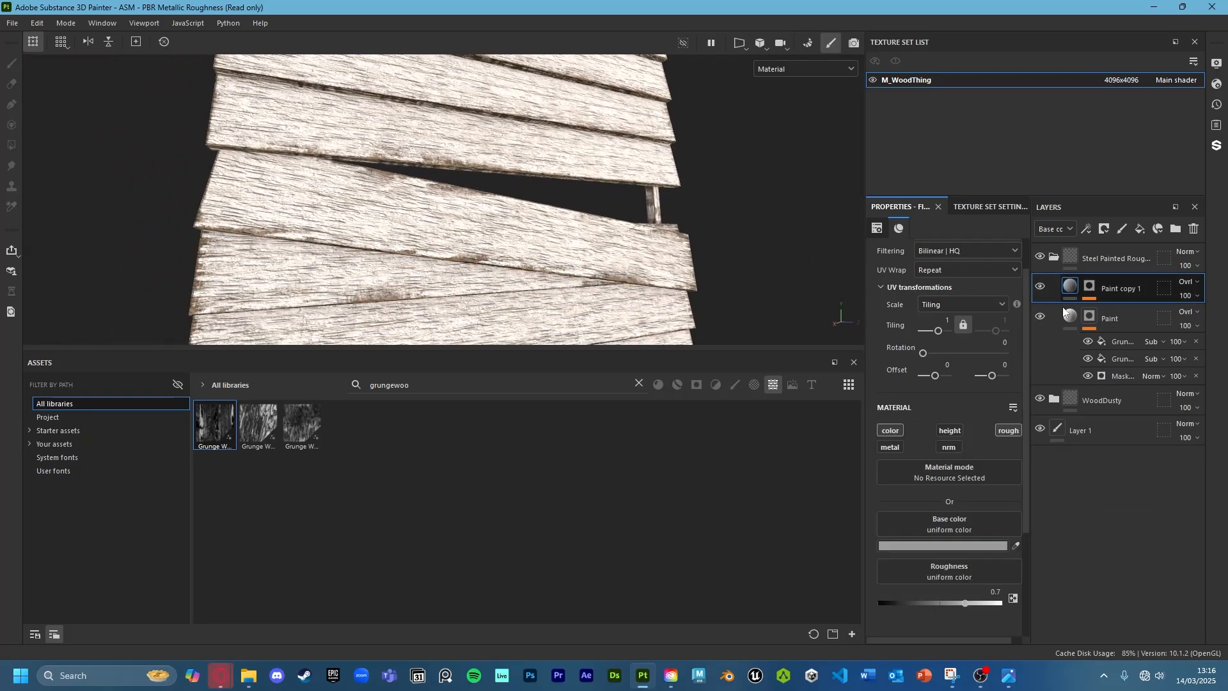
{"action": "left_click", "coordinate": [934, 545]}
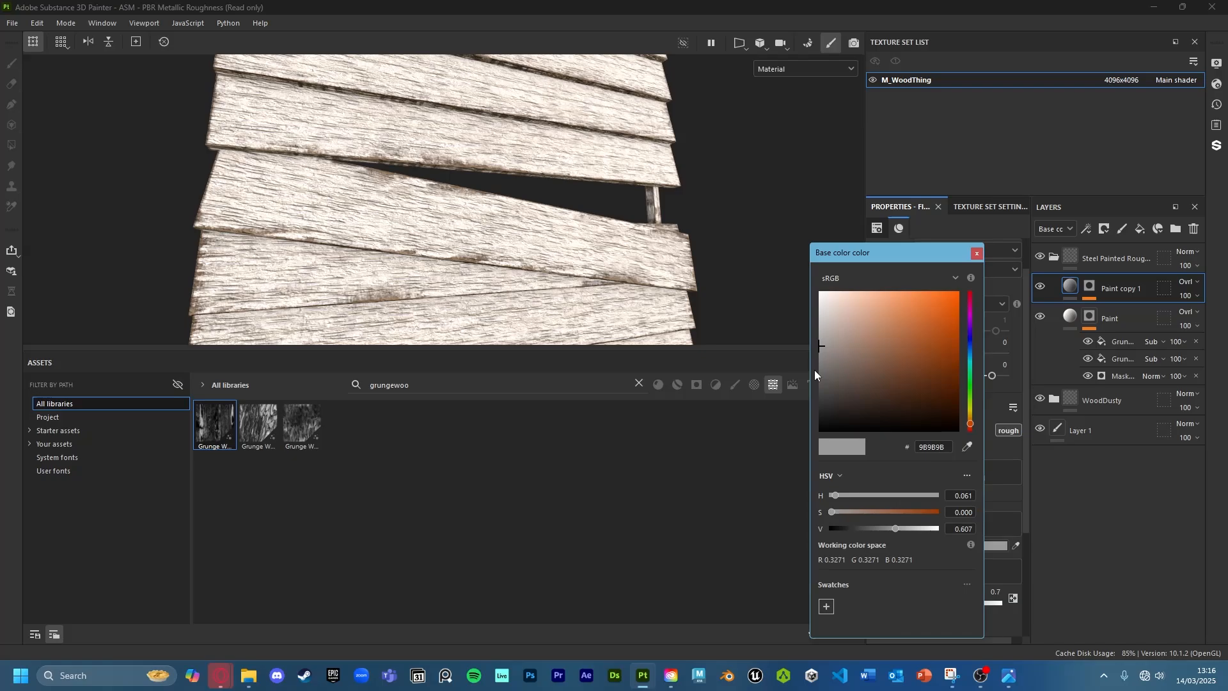
{"action": "mouse_move", "coordinate": [820, 357]}
{"action": "left_mouse_down"}
{"action": "mouse_move", "coordinate": [809, 380]}
{"action": "mouse_move", "coordinate": [879, 356]}
{"action": "mouse_move", "coordinate": [797, 324]}
{"action": "mouse_move", "coordinate": [790, 306]}
{"action": "mouse_move", "coordinate": [776, 398]}
{"action": "left_mouse_up"}
{"action": "left_click", "coordinate": [978, 252]}
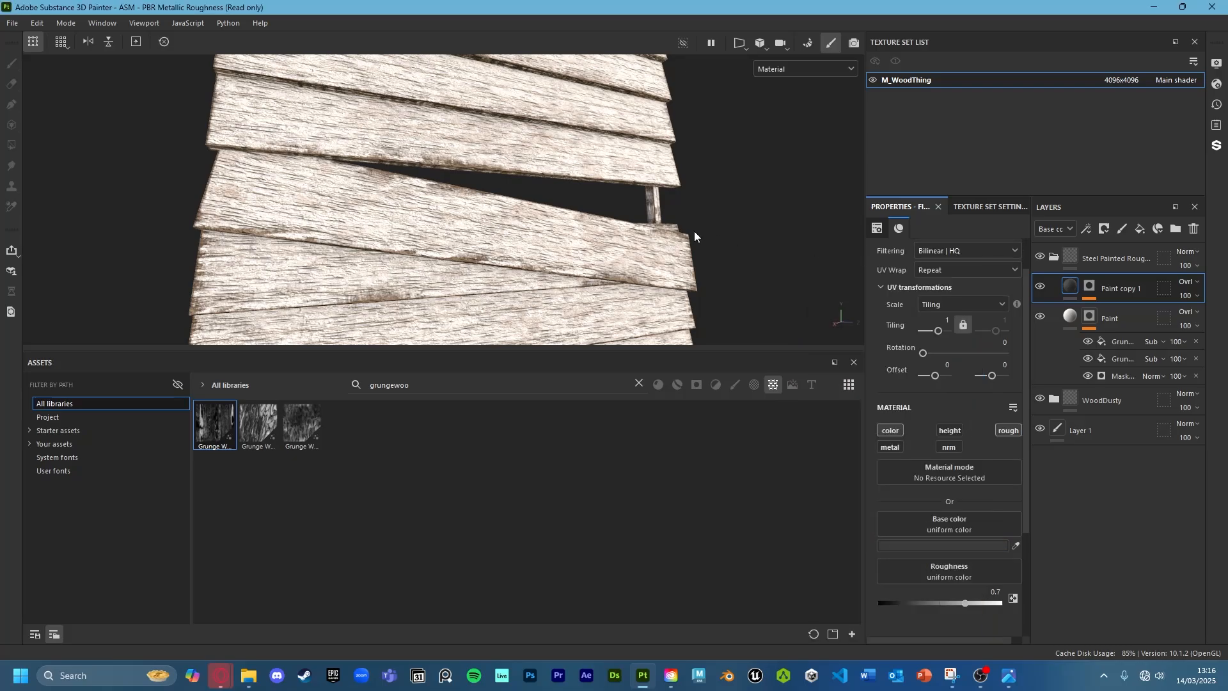
Hide and show Paint copy 1 to check how its dark grunge affects the boards from several angles
{"action": "left_click_drag", "start_coordinate": [693, 232], "coordinate": [1142, 347], "text": "alt"}
{"action": "left_click", "coordinate": [1040, 286]}
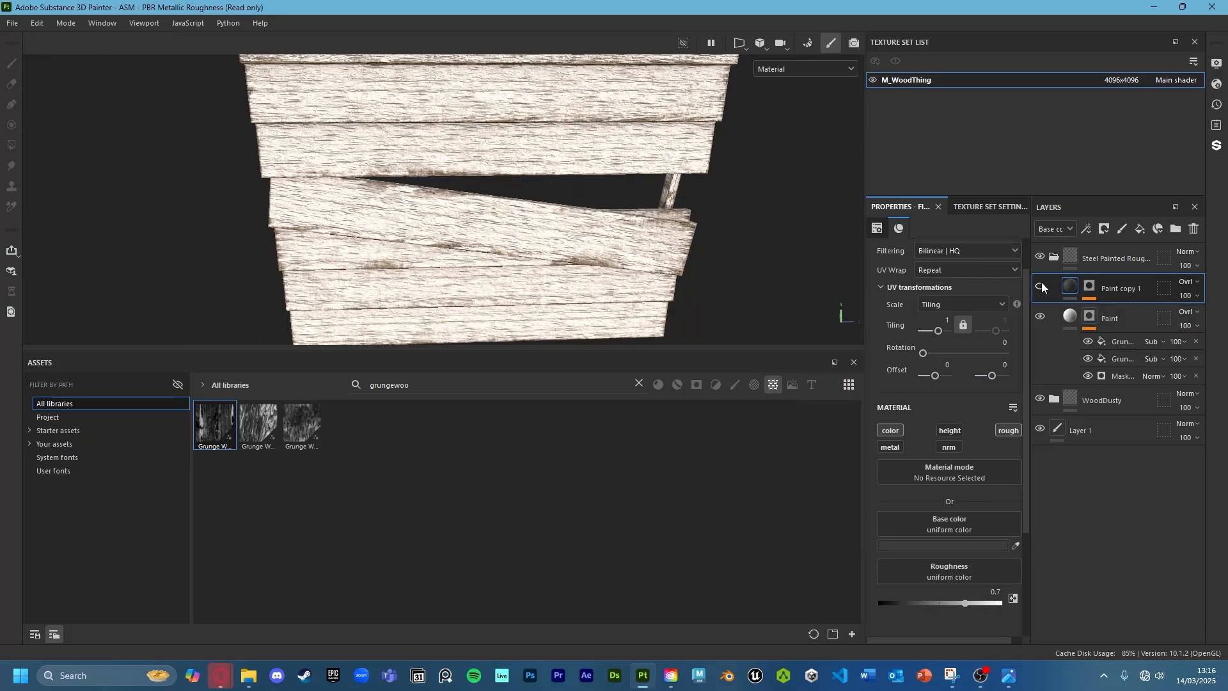
{"action": "left_click", "coordinate": [1041, 286]}
{"action": "scroll", "coordinate": [686, 223], "scroll_direction": "down", "scroll_amount": 2}
{"action": "mouse_move", "coordinate": [686, 224]}
{"action": "left_mouse_down", "text": "alt"}
{"action": "mouse_move", "coordinate": [668, 187]}
{"action": "mouse_move", "coordinate": [694, 197]}
{"action": "mouse_move", "coordinate": [686, 224]}
{"action": "mouse_move", "coordinate": [753, 196]}
{"action": "left_mouse_up", "text": "alt"}
{"action": "scroll", "coordinate": [695, 197], "scroll_direction": "down", "scroll_amount": 1}
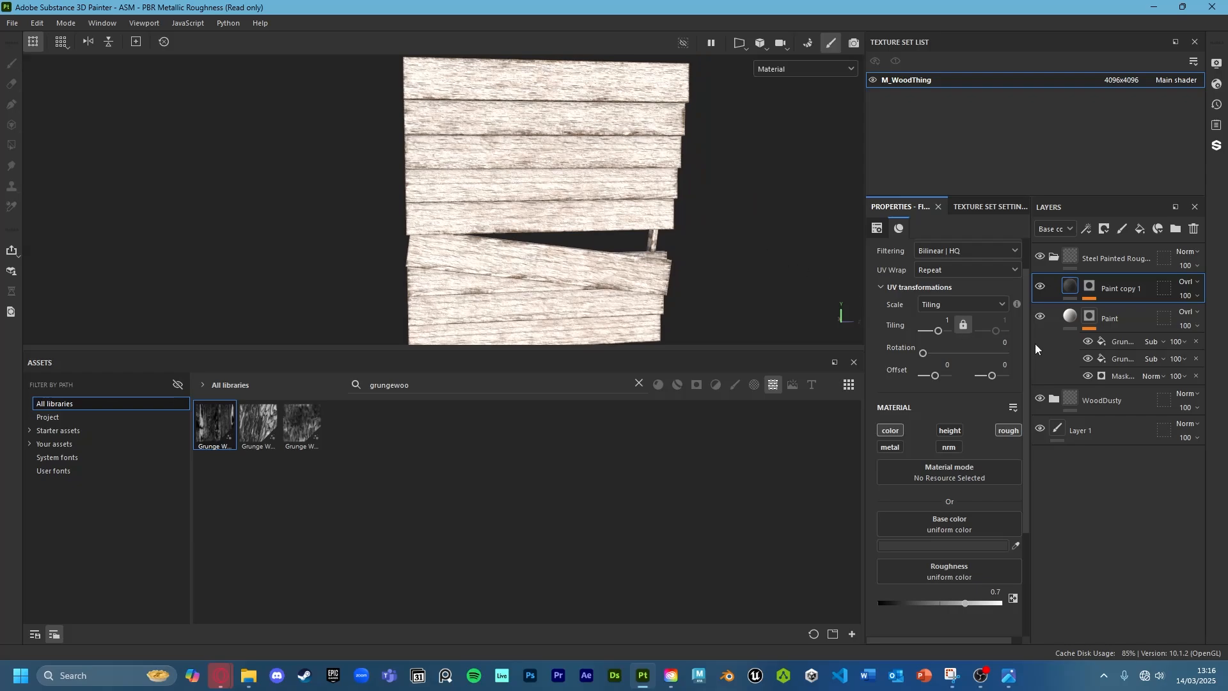
Switch to the browser, review the Lucidspark texturing flowchart from Bake through Height Variation, and return to Substance Painter
{"action": "left_click", "coordinate": [1073, 260]}
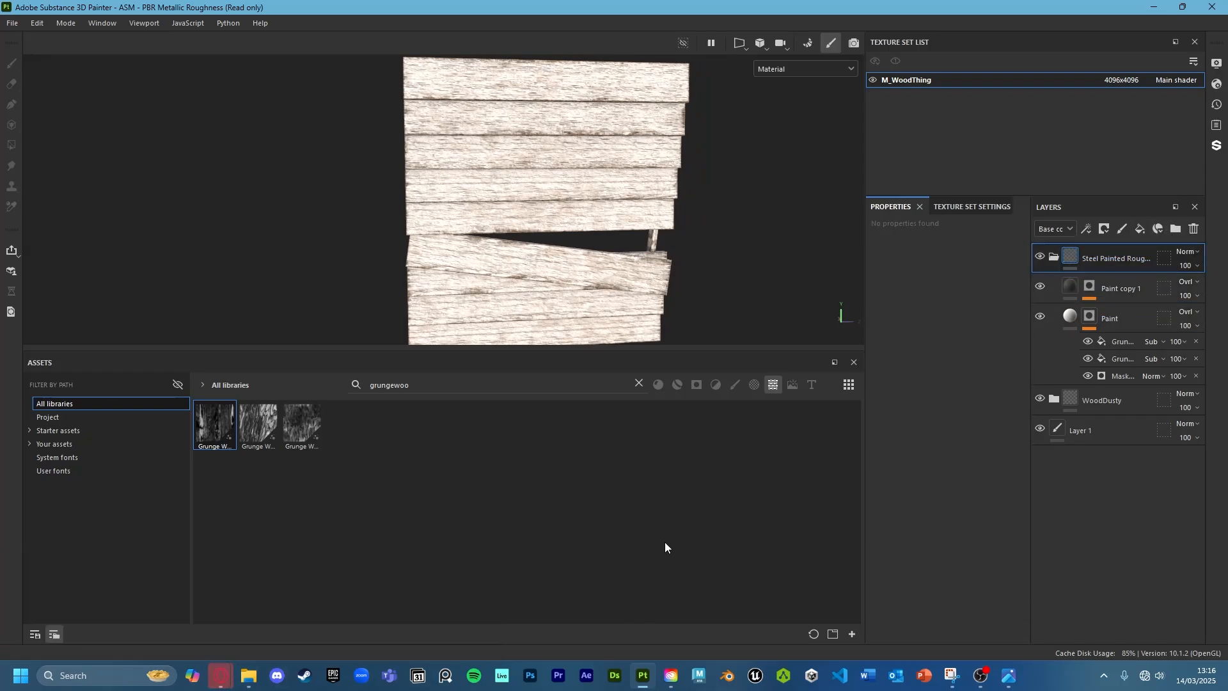
{"action": "left_click", "coordinate": [221, 677]}
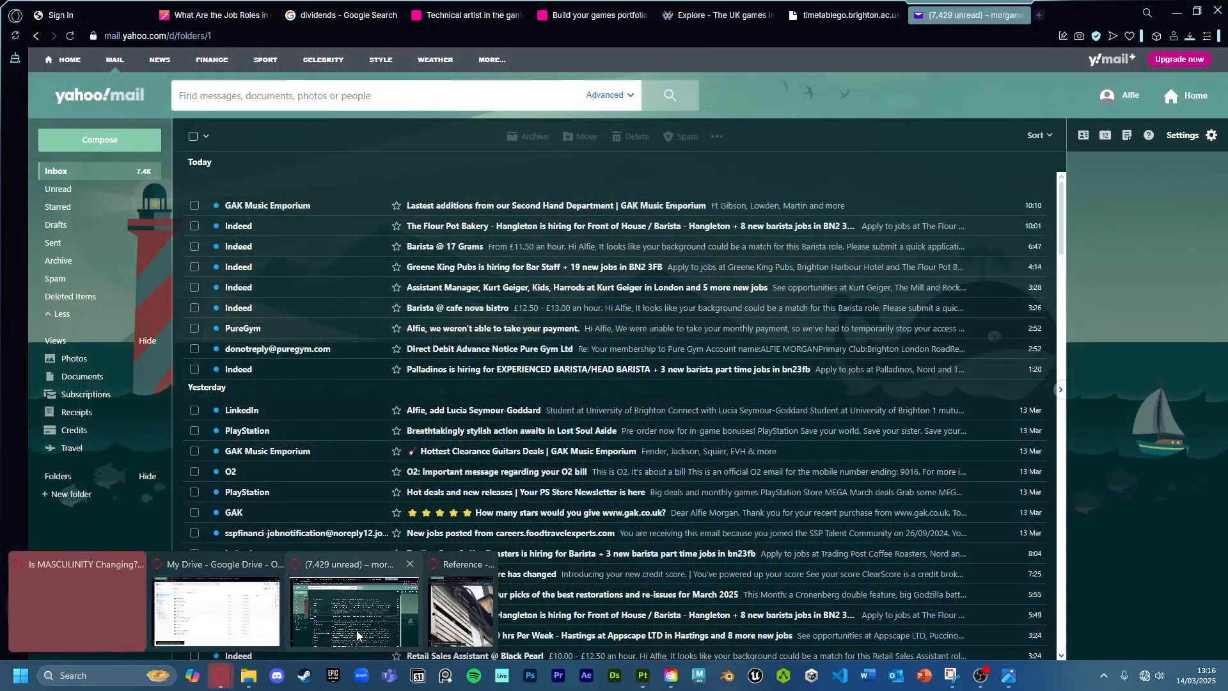
{"action": "left_click", "coordinate": [356, 633]}
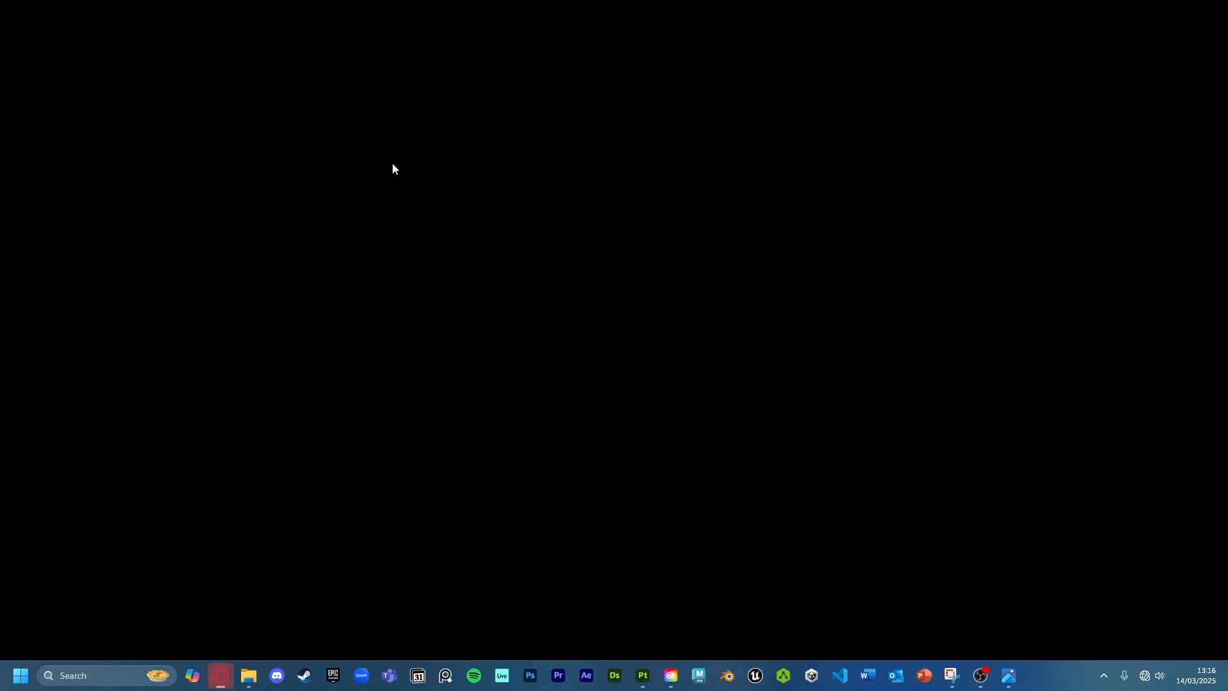
{"action": "mouse_move", "coordinate": [253, 686]}
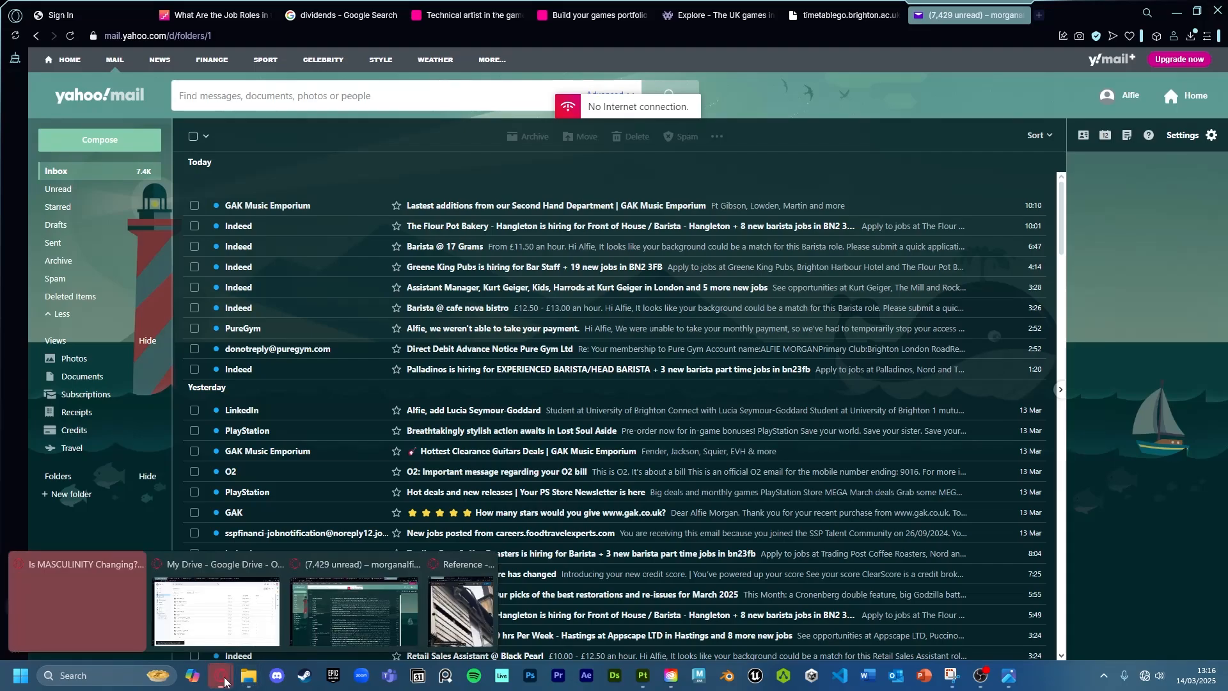
{"action": "left_click", "coordinate": [458, 601]}
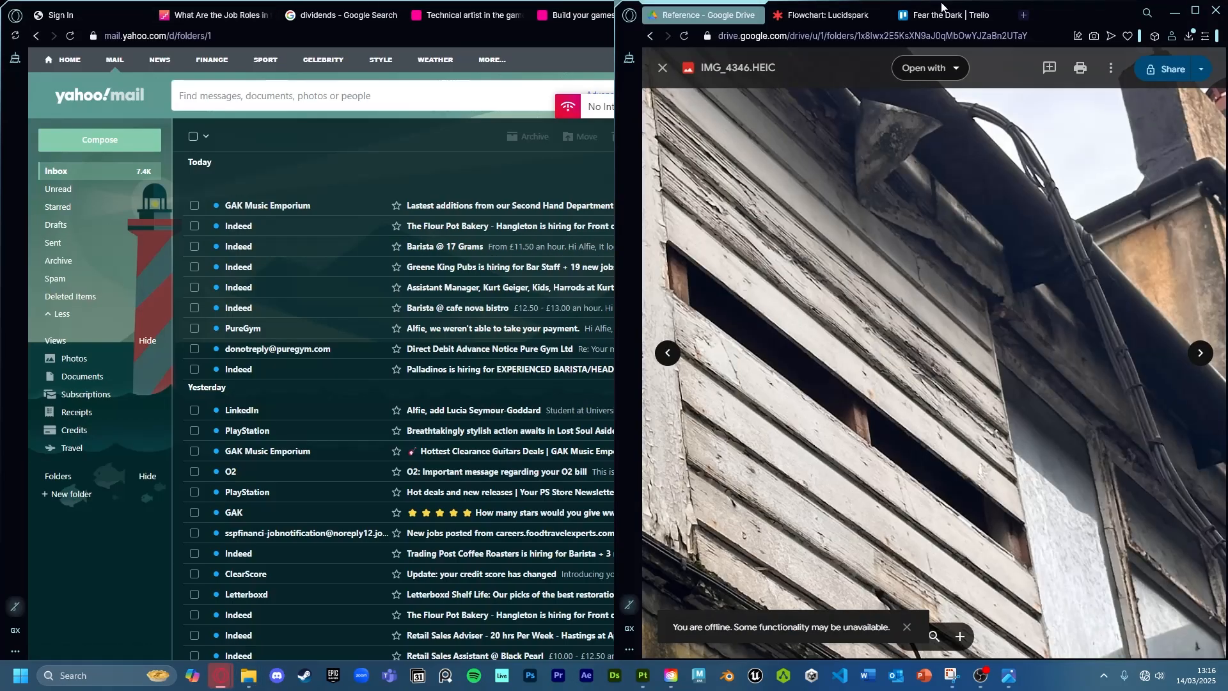
{"action": "double_click", "coordinate": [1065, 16]}
{"action": "left_click", "coordinate": [224, 17]}
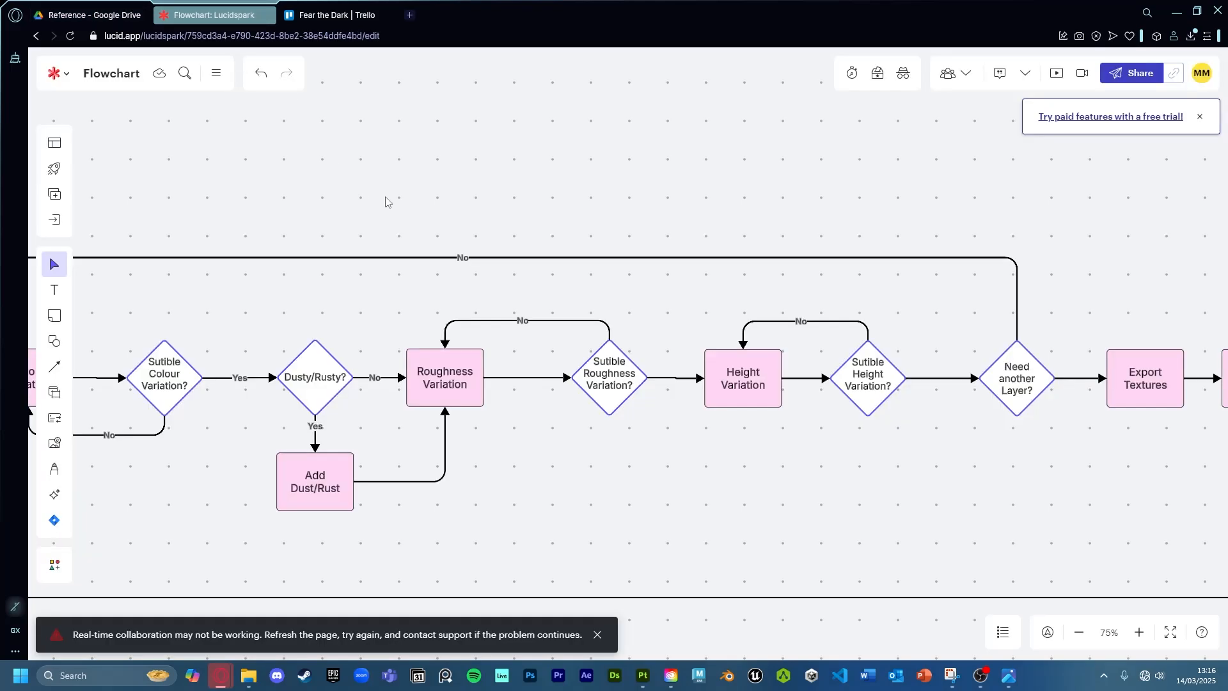
{"action": "scroll", "coordinate": [499, 443], "scroll_direction": "left", "scroll_amount": 5}
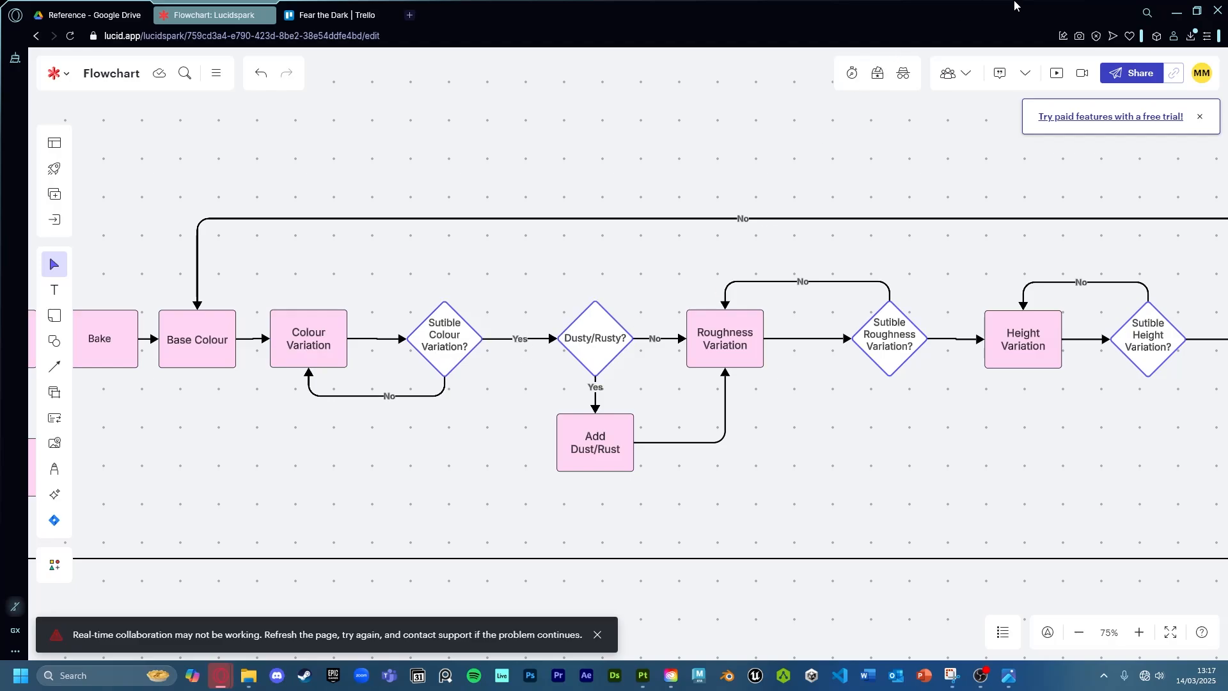
{"action": "left_click", "coordinate": [1176, 12]}
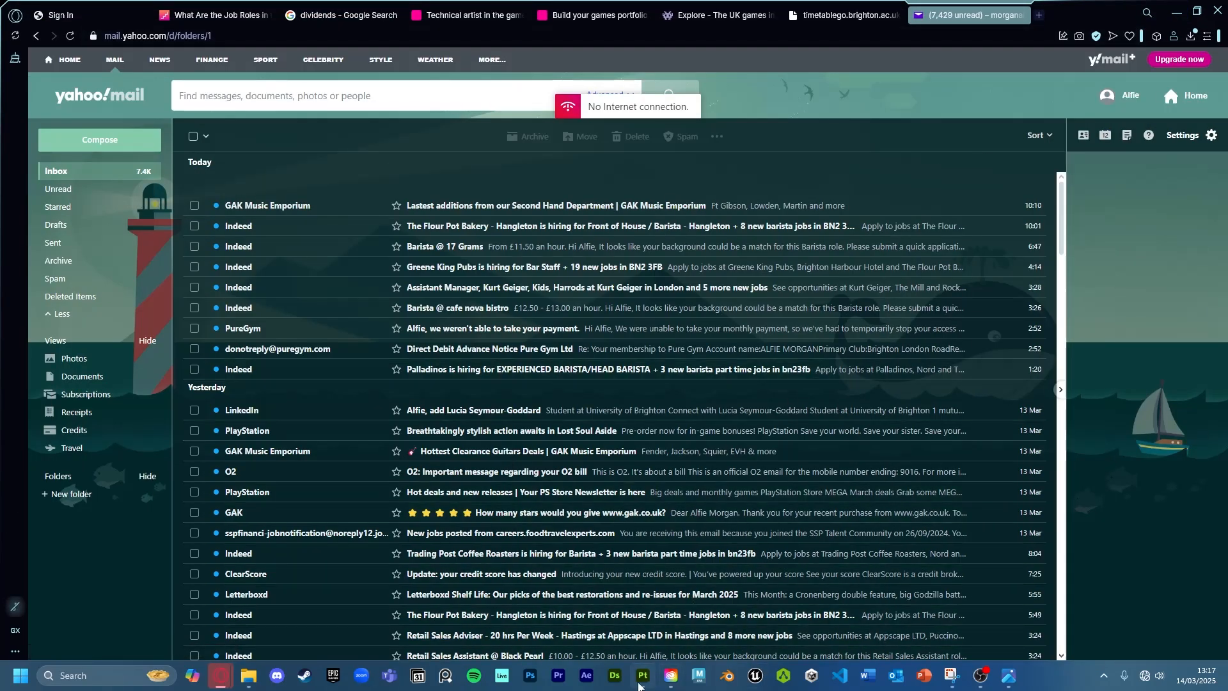
{"action": "left_click", "coordinate": [641, 676]}
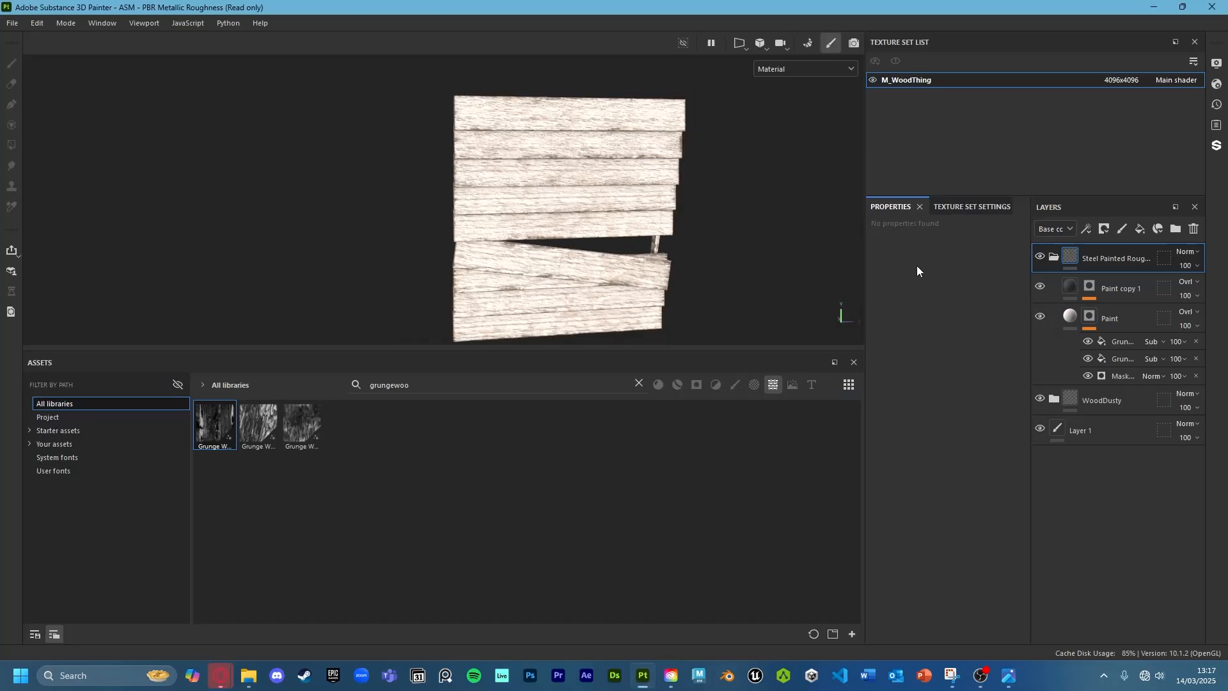
Add a new fill layer and place it inside the Steel Painted folder, above Paint copy 1
{"action": "left_click", "coordinate": [1177, 229]}
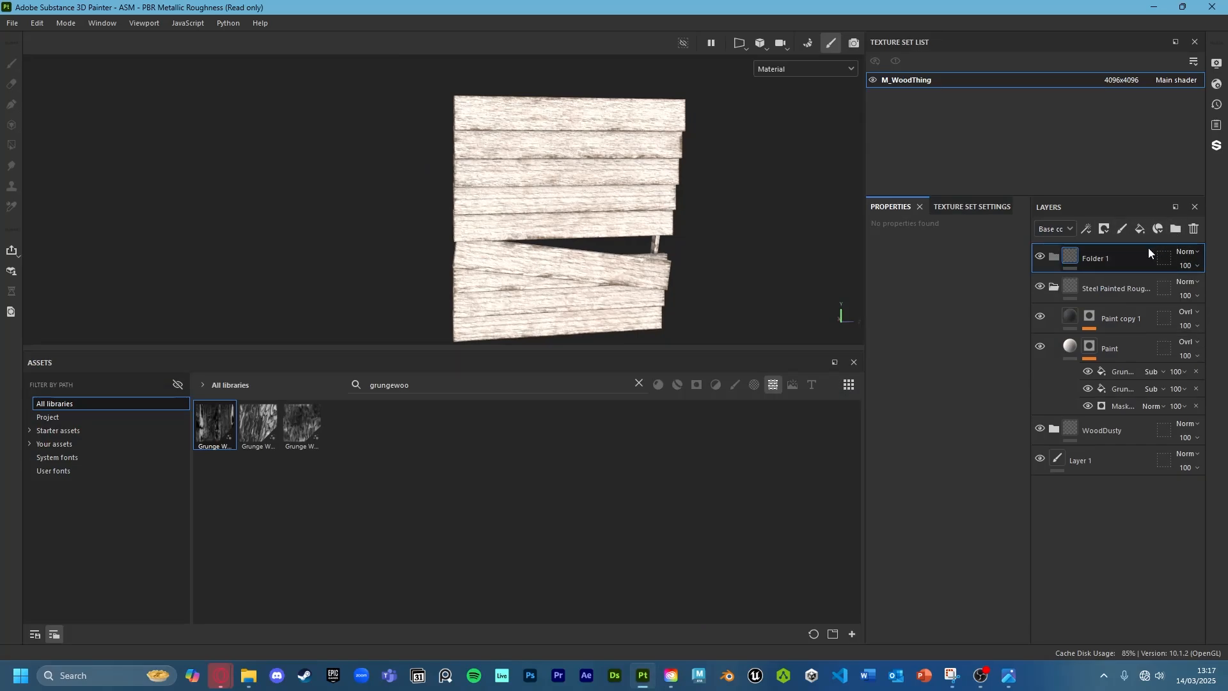
{"action": "key", "text": "ctrl+z"}
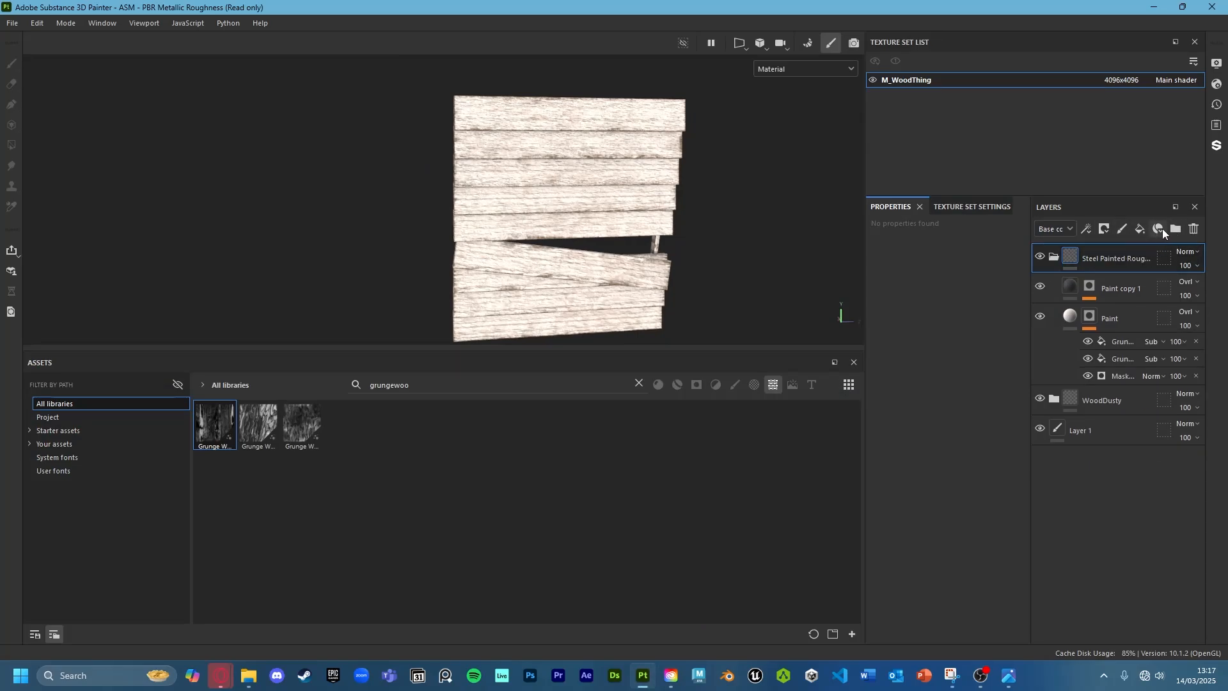
{"action": "left_click", "coordinate": [1140, 228]}
{"action": "left_click_drag", "start_coordinate": [1117, 261], "coordinate": [1110, 301]}
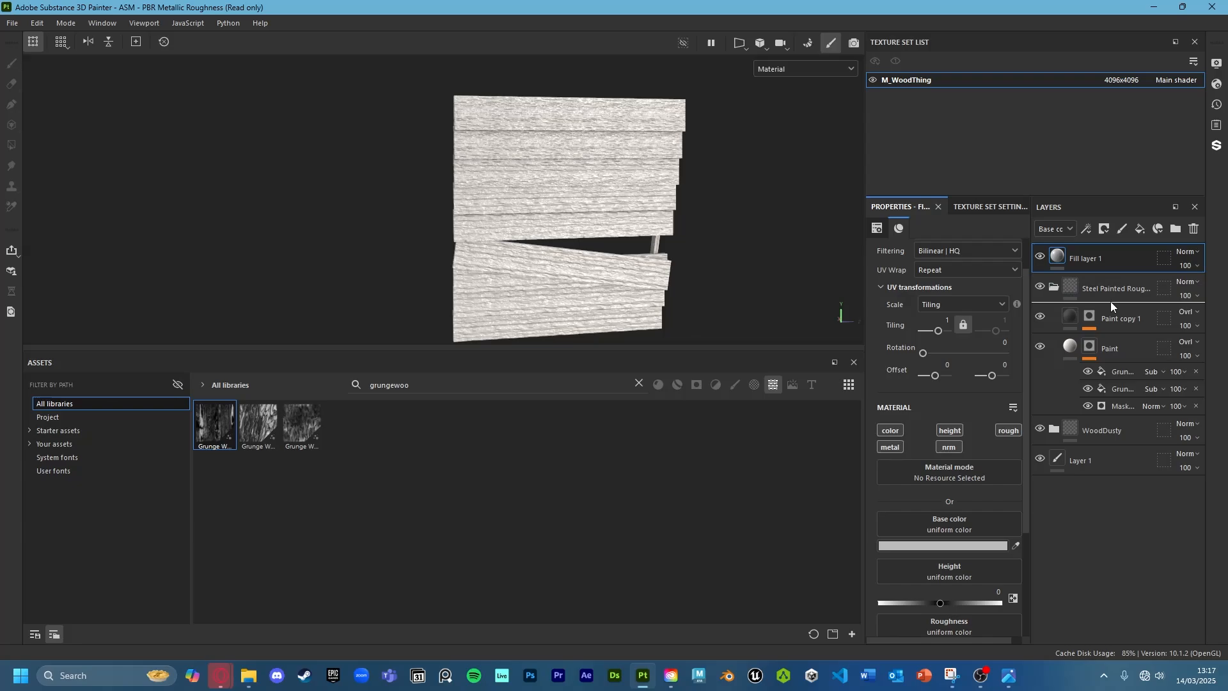
Set the fill layer's base color to dark grey 414040 and its roughness to 0.4433
{"action": "left_click", "coordinate": [928, 545]}
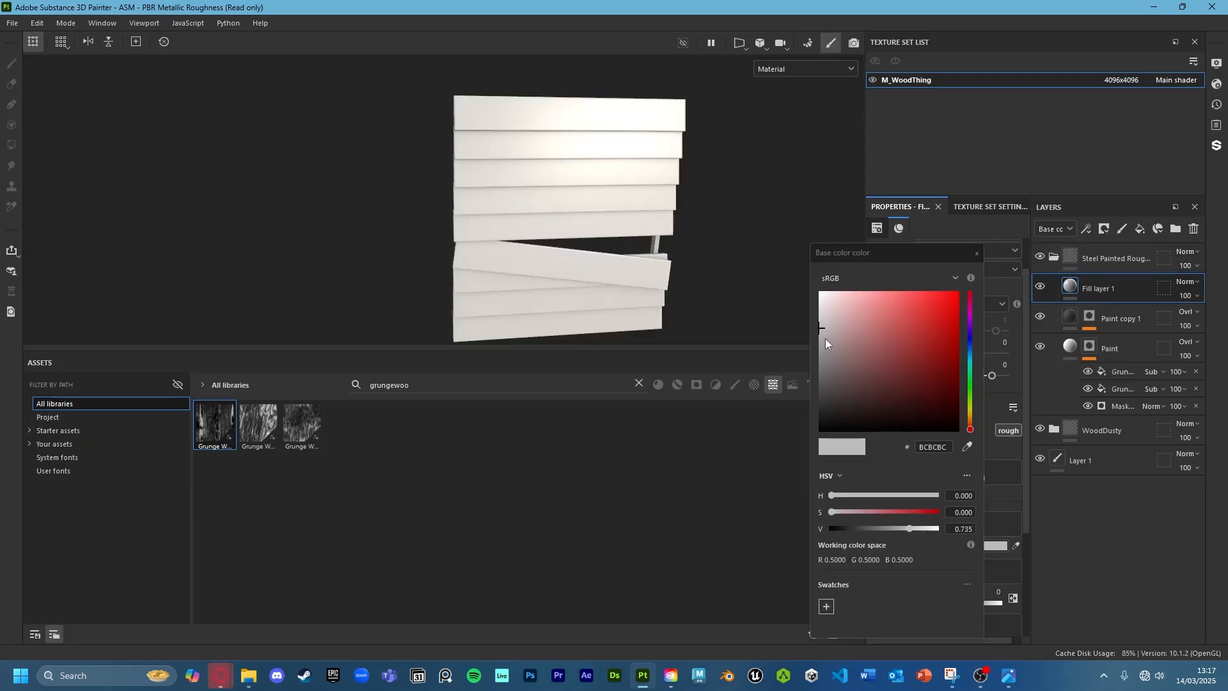
{"action": "left_click_drag", "start_coordinate": [825, 344], "coordinate": [806, 392]}
{"action": "left_click", "coordinate": [976, 254]}
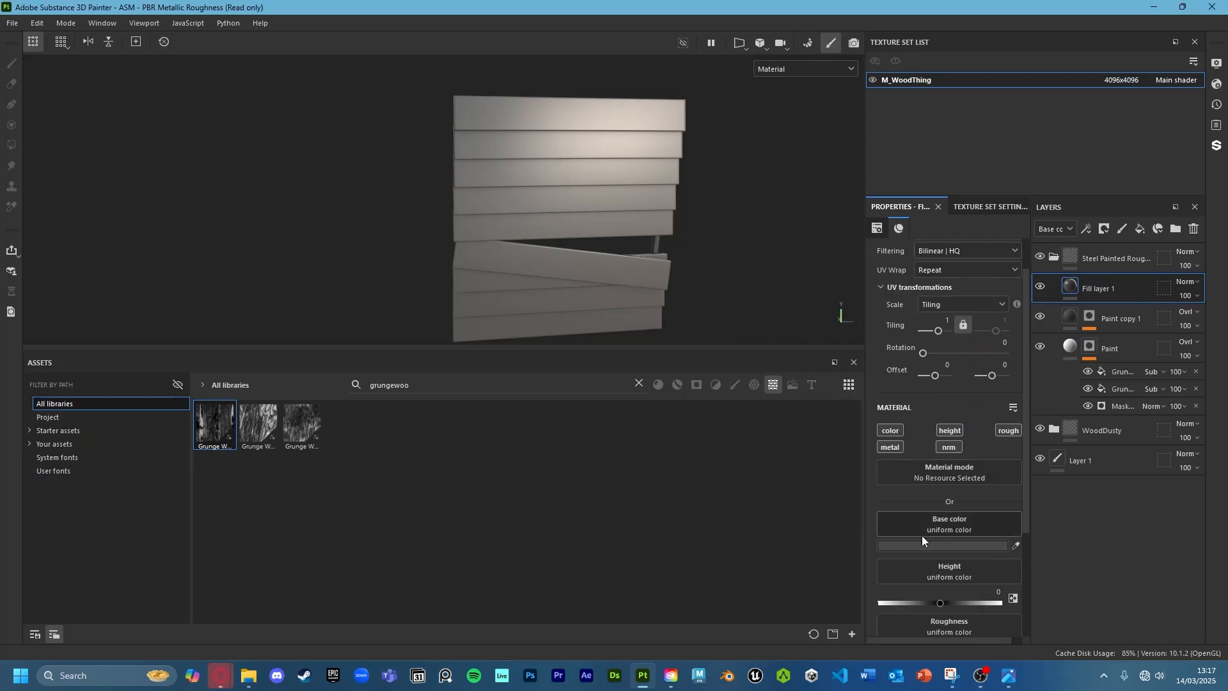
{"action": "scroll", "coordinate": [950, 572], "scroll_direction": "down", "scroll_amount": 3}
{"action": "left_click_drag", "start_coordinate": [921, 546], "coordinate": [932, 544]}
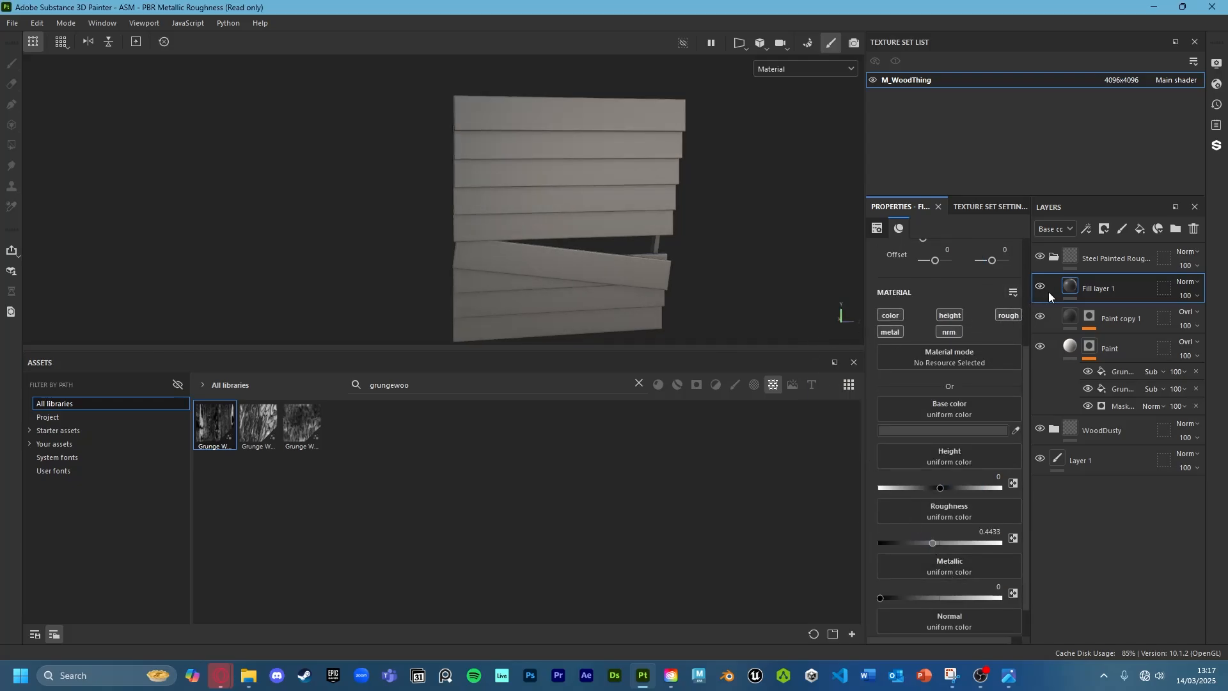
Add a black mask to Fill layer 1 and apply a Dirt generator to it
{"action": "right_click", "coordinate": [1069, 287]}
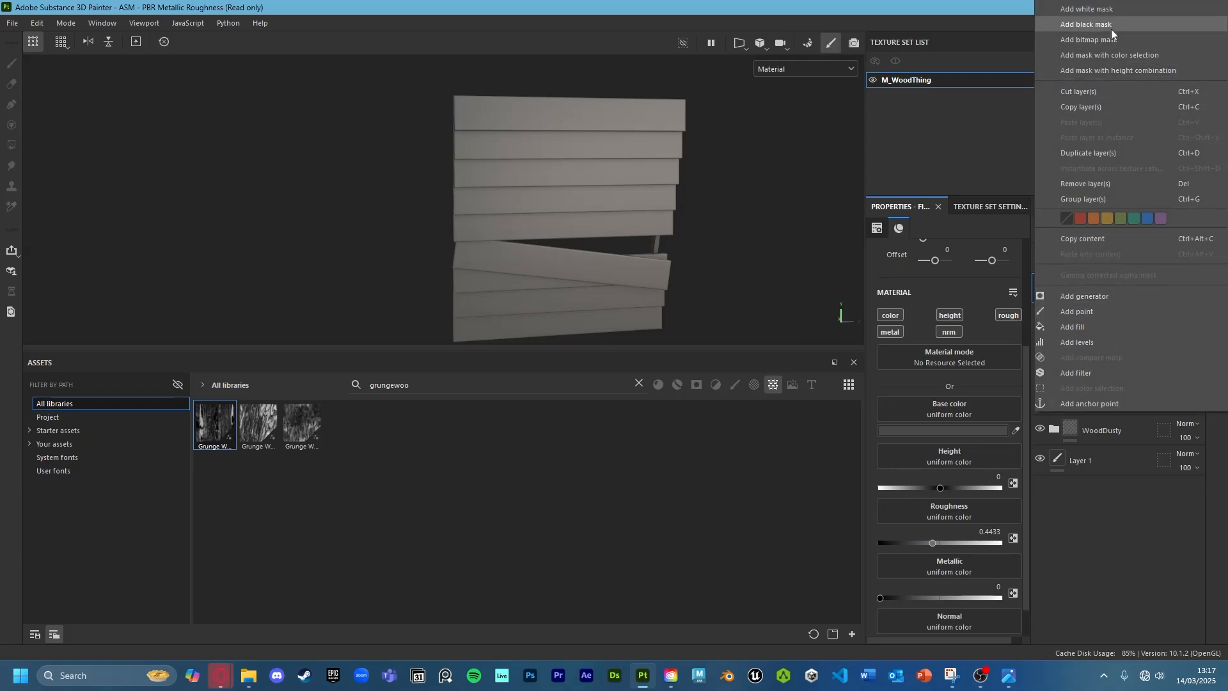
{"action": "left_click", "coordinate": [1110, 29]}
{"action": "right_click", "coordinate": [1090, 288]}
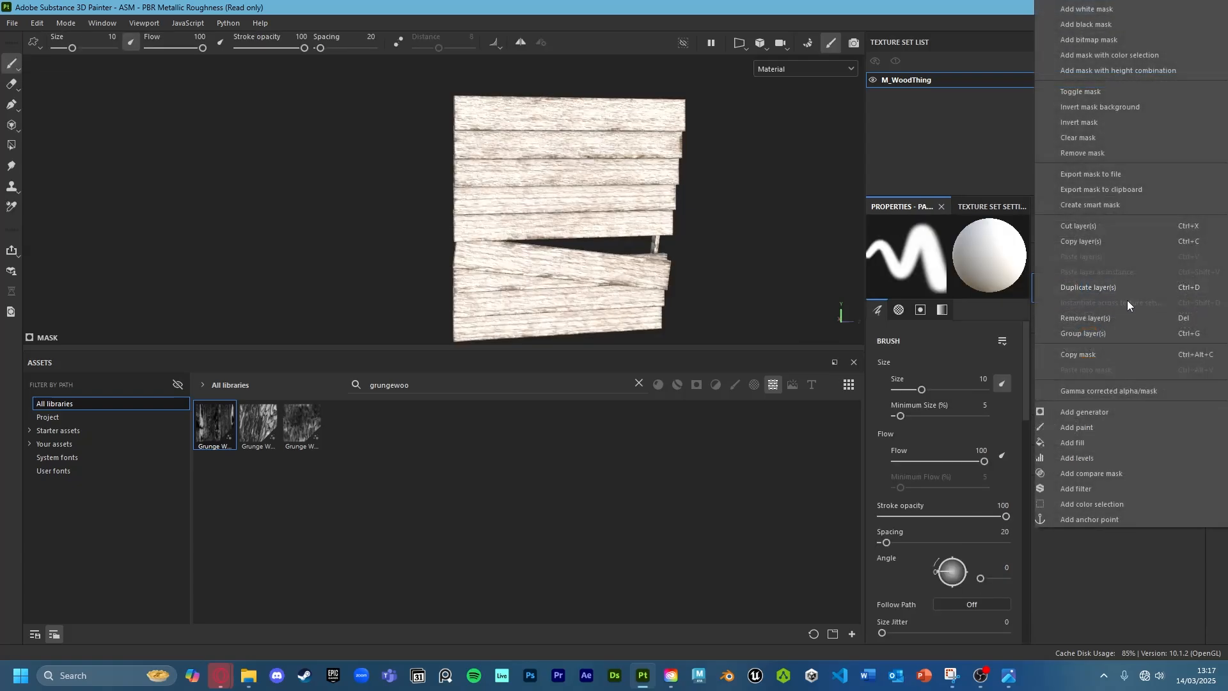
{"action": "left_click", "coordinate": [1118, 416]}
{"action": "left_click", "coordinate": [962, 260]}
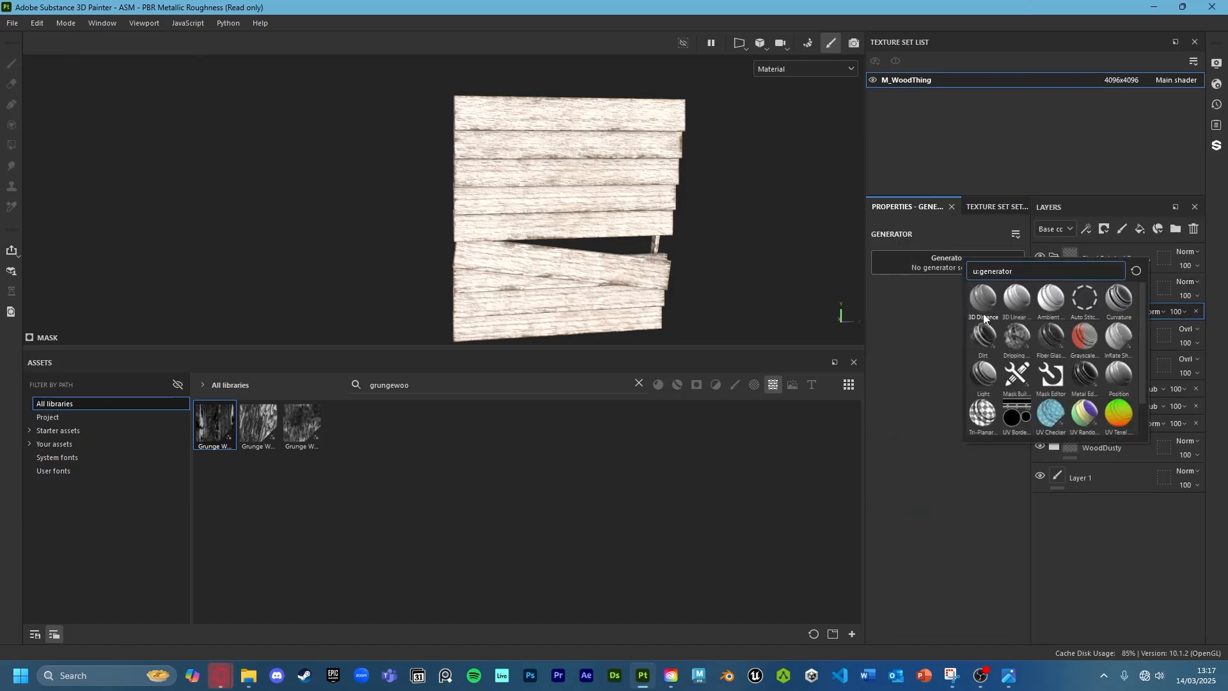
{"action": "left_click", "coordinate": [985, 342]}
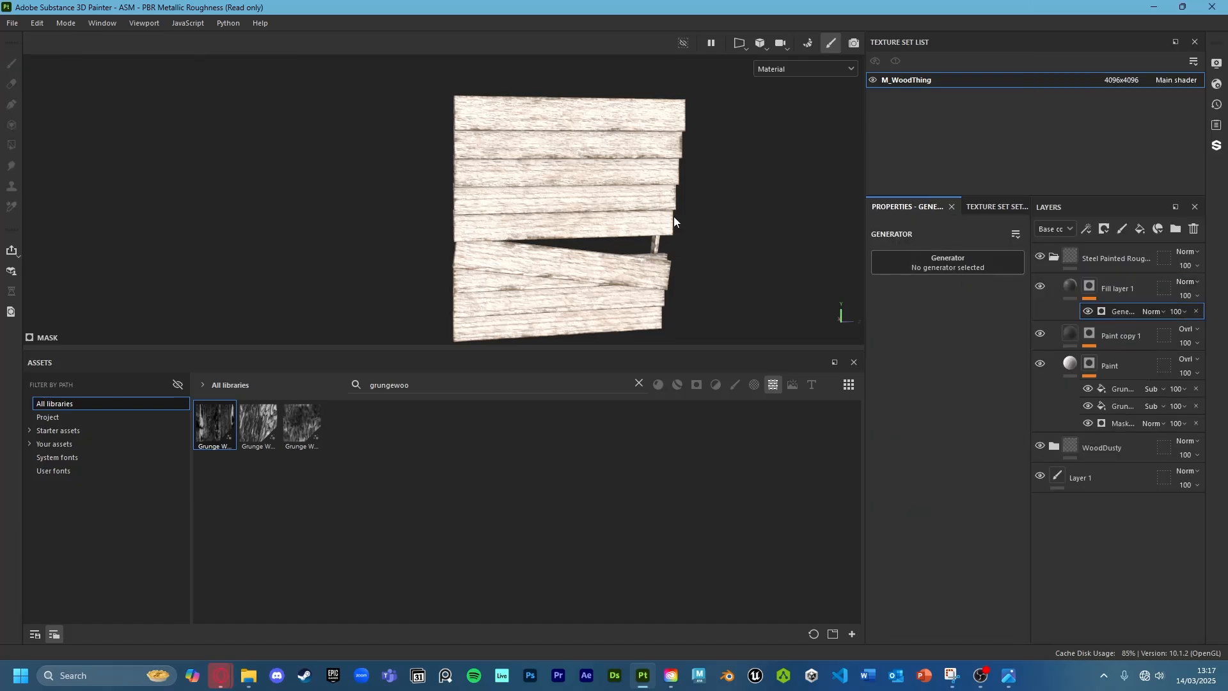
Hide and show Fill layer 1 to check how its dirt affects the boards up close
{"action": "scroll", "coordinate": [658, 250], "scroll_direction": "up", "scroll_amount": 7}
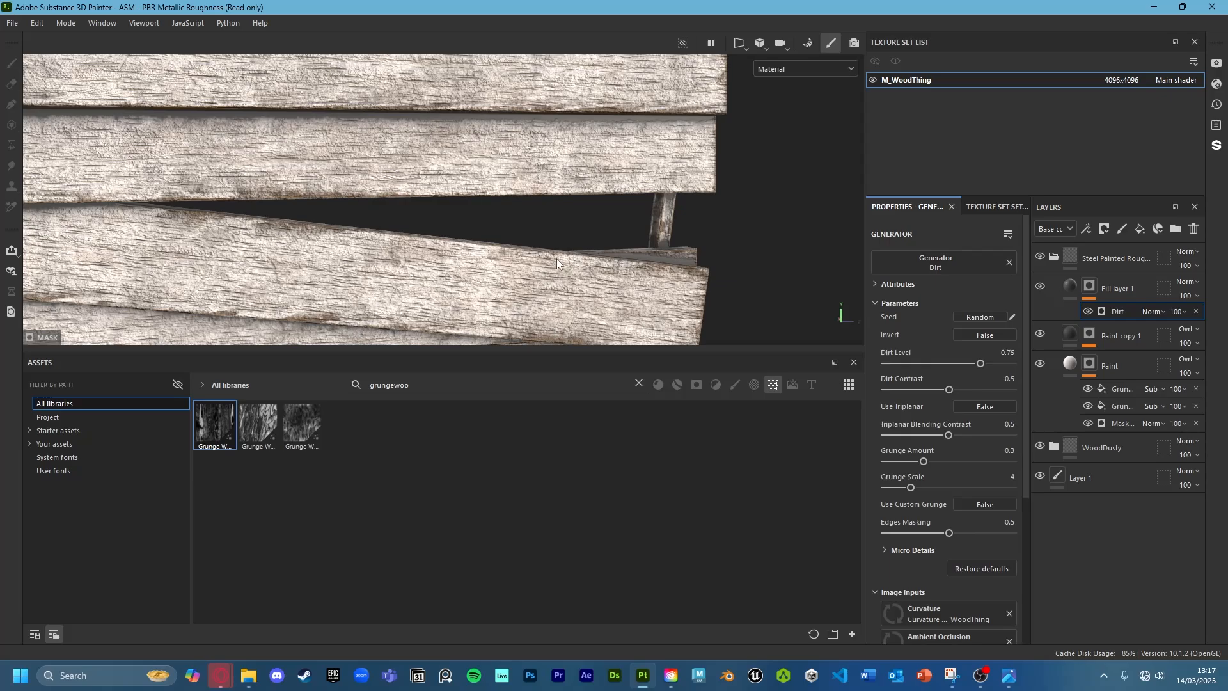
{"action": "scroll", "coordinate": [556, 258], "scroll_direction": "down", "scroll_amount": 3}
{"action": "left_click_drag", "start_coordinate": [493, 225], "coordinate": [955, 250], "text": "alt"}
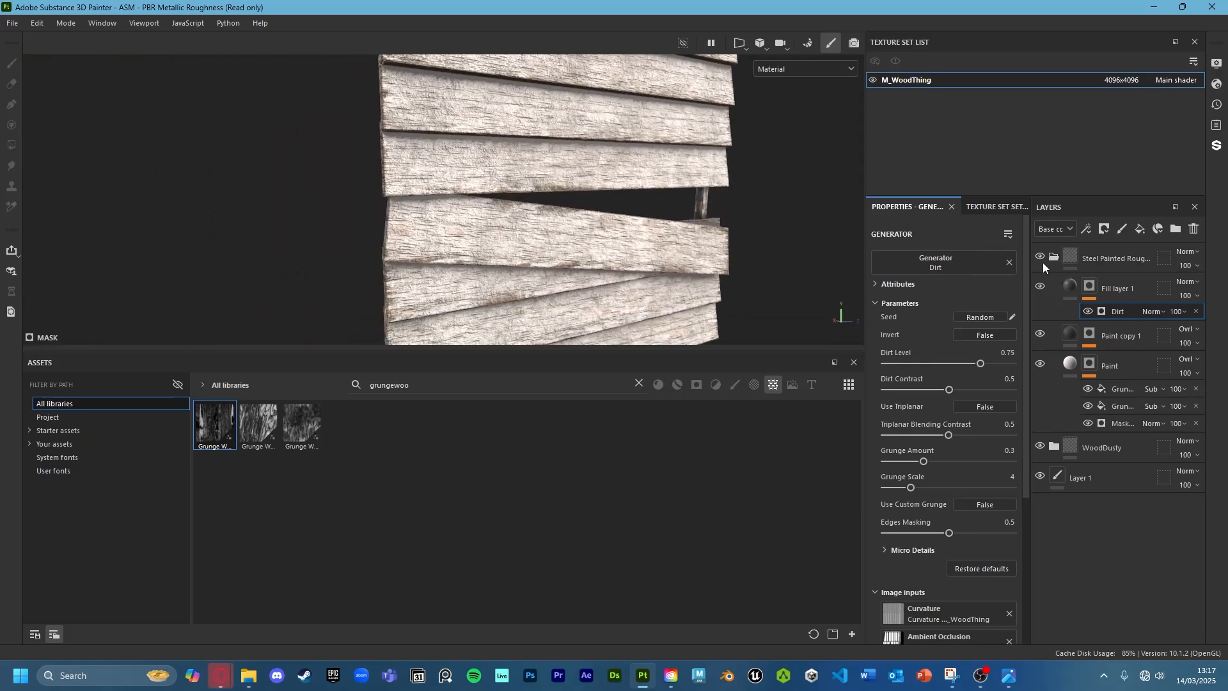
{"action": "left_click", "coordinate": [1037, 288]}
{"action": "left_click", "coordinate": [1037, 287]}
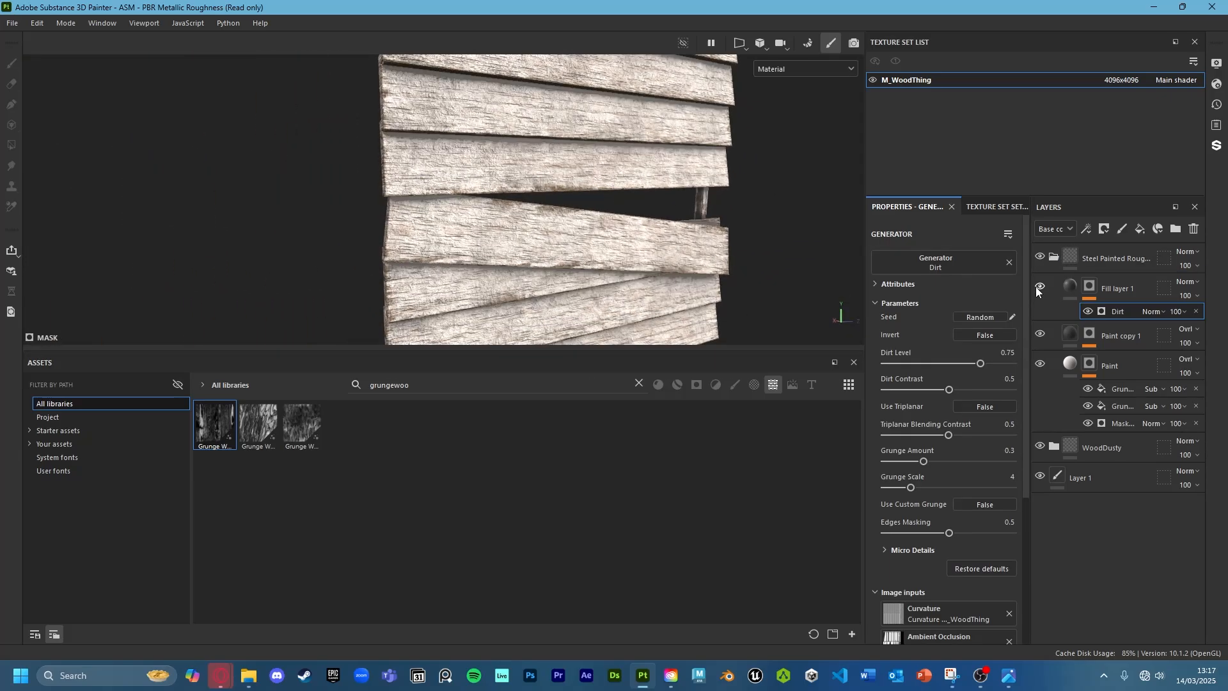
Display the mask, set the Dirt generator's contrast to 0.71 and grunge amount to 0.33, and return the viewport to Material display
{"action": "left_click", "coordinate": [819, 71]}
{"action": "left_click", "coordinate": [793, 201]}
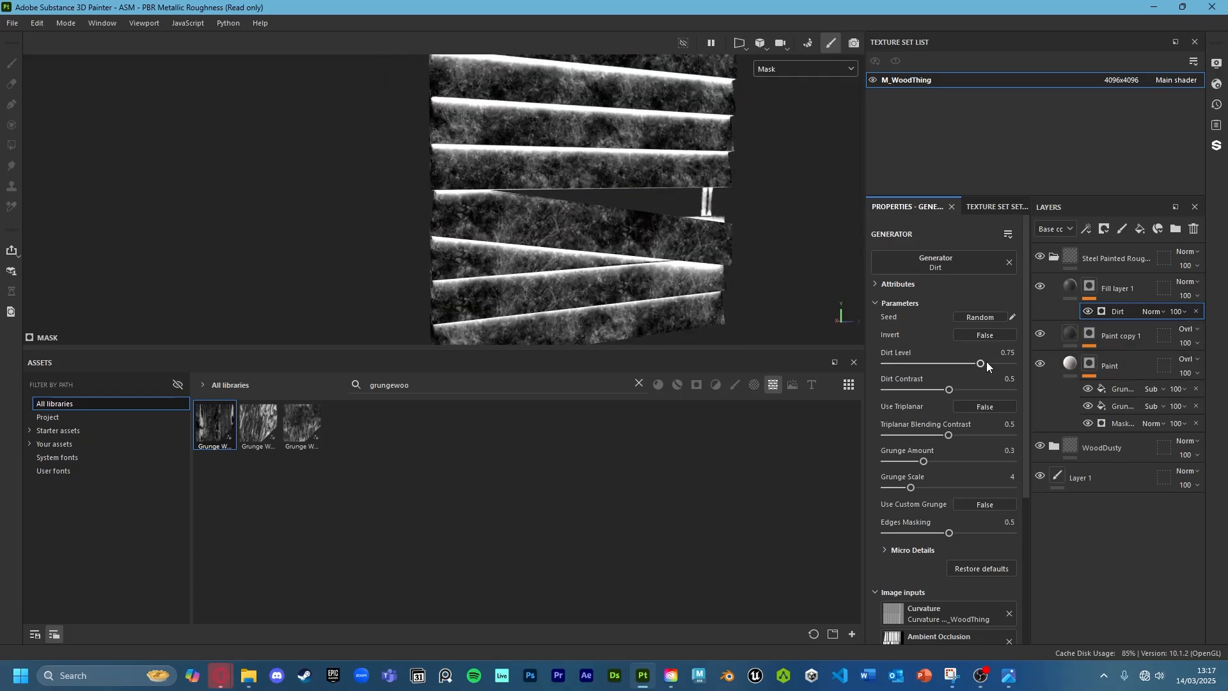
{"action": "mouse_move", "coordinate": [980, 363]}
{"action": "left_mouse_down"}
{"action": "mouse_move", "coordinate": [964, 358]}
{"action": "mouse_move", "coordinate": [978, 358]}
{"action": "mouse_move", "coordinate": [965, 390]}
{"action": "mouse_move", "coordinate": [976, 390]}
{"action": "mouse_move", "coordinate": [969, 364]}
{"action": "mouse_move", "coordinate": [982, 362]}
{"action": "left_mouse_up"}
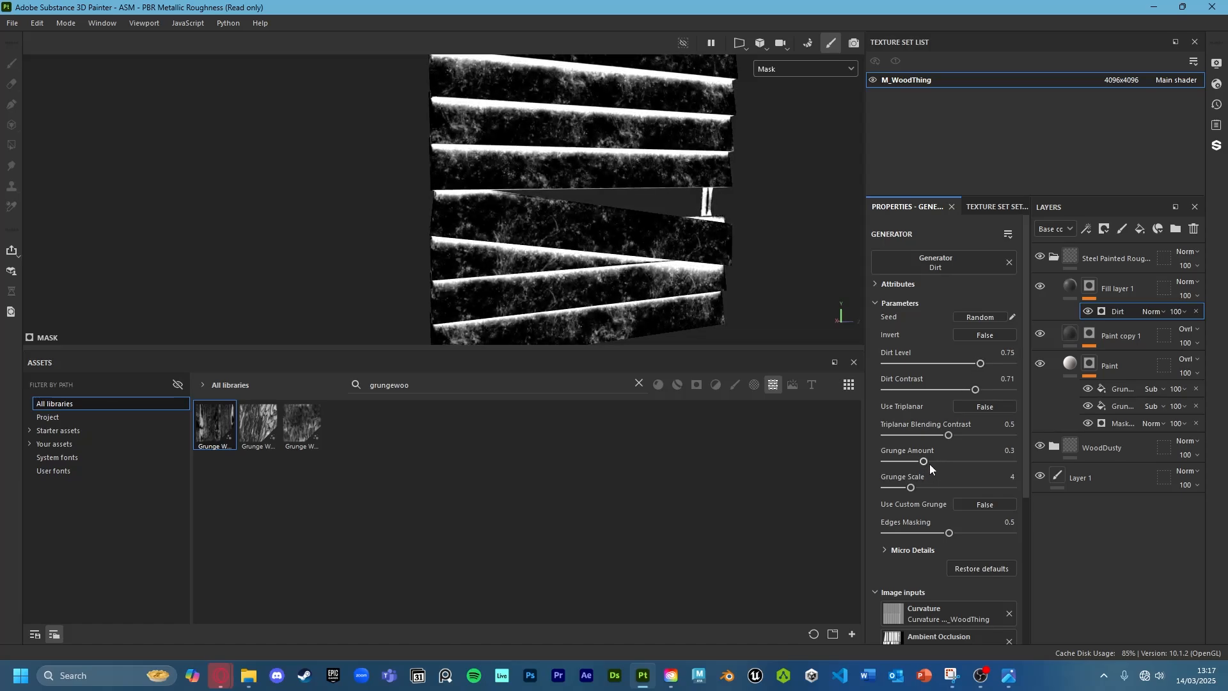
{"action": "mouse_move", "coordinate": [930, 463]}
{"action": "left_mouse_down"}
{"action": "mouse_move", "coordinate": [944, 462]}
{"action": "mouse_move", "coordinate": [927, 462]}
{"action": "left_mouse_up"}
{"action": "scroll", "coordinate": [732, 167], "scroll_direction": "down", "scroll_amount": 3}
{"action": "left_click_drag", "start_coordinate": [732, 163], "coordinate": [665, 192], "text": "alt"}
{"action": "key", "text": "m"}
{"action": "scroll", "coordinate": [677, 182], "scroll_direction": "up", "scroll_amount": 2}
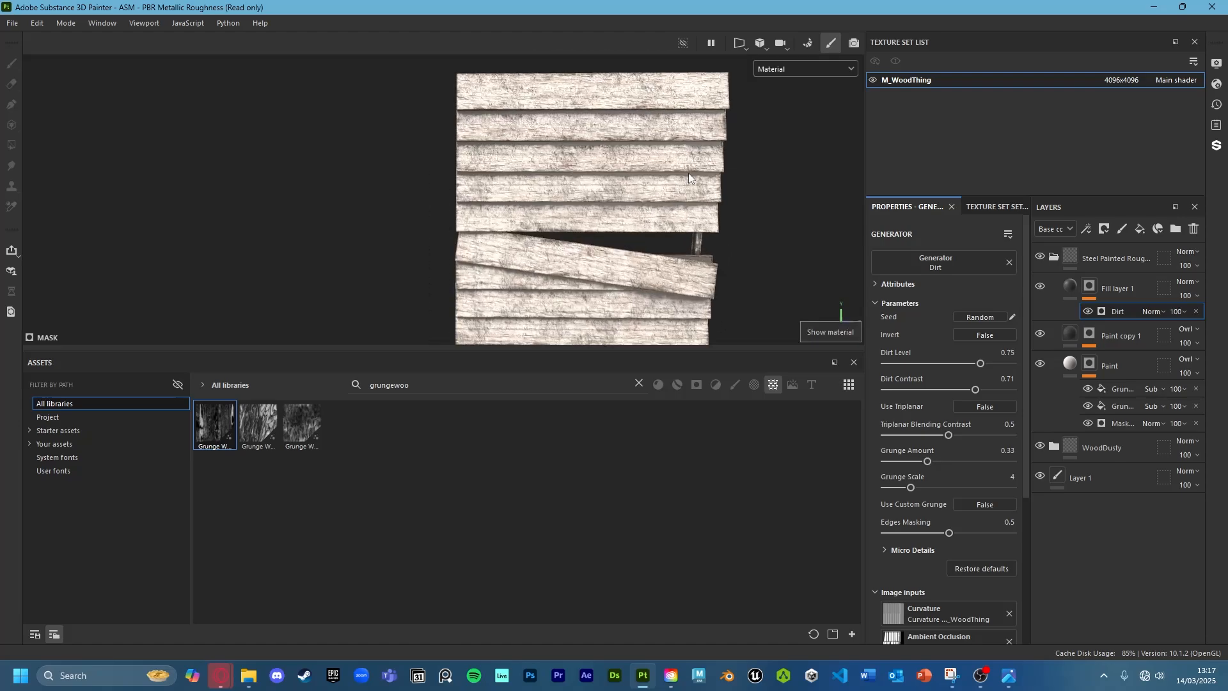
{"action": "scroll", "coordinate": [688, 173], "scroll_direction": "up", "scroll_amount": 3}
Lower the Dirt generator's contrast to 0.59, keeping its layer at 100 opacity
{"action": "mouse_move", "coordinate": [1190, 299]}
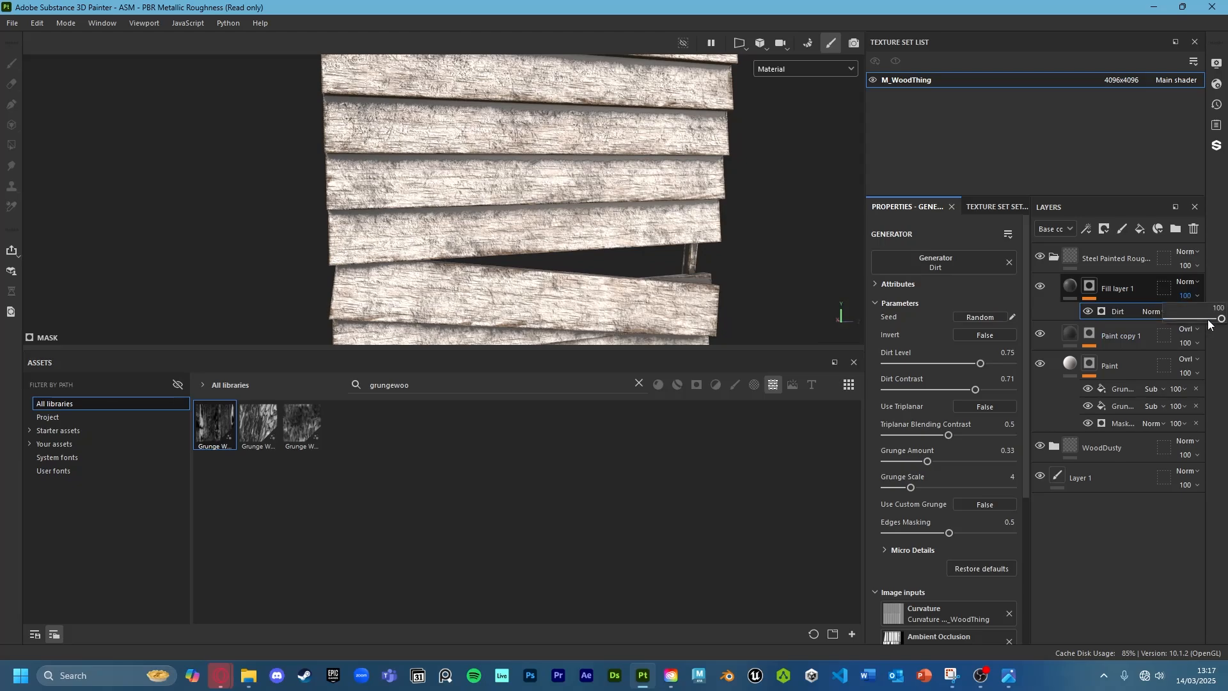
{"action": "mouse_move", "coordinate": [1208, 319]}
{"action": "left_mouse_down"}
{"action": "mouse_move", "coordinate": [1181, 318]}
{"action": "mouse_move", "coordinate": [1222, 319]}
{"action": "left_mouse_up"}
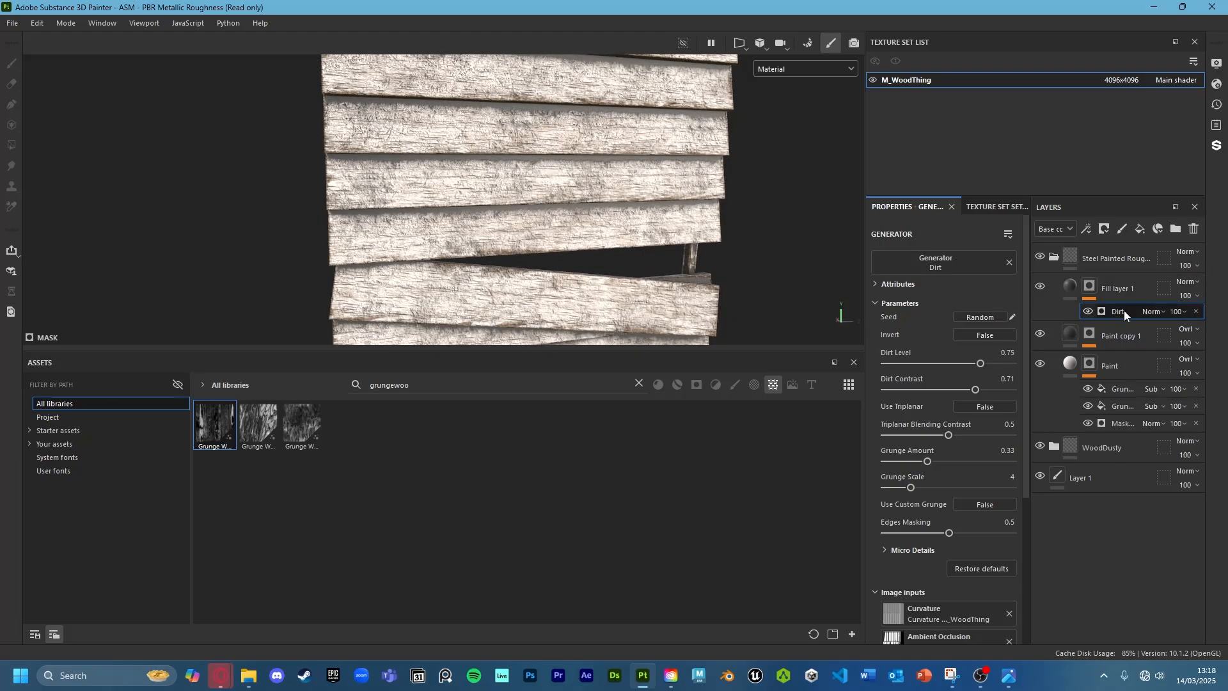
{"action": "left_click_drag", "start_coordinate": [975, 389], "coordinate": [960, 389]}
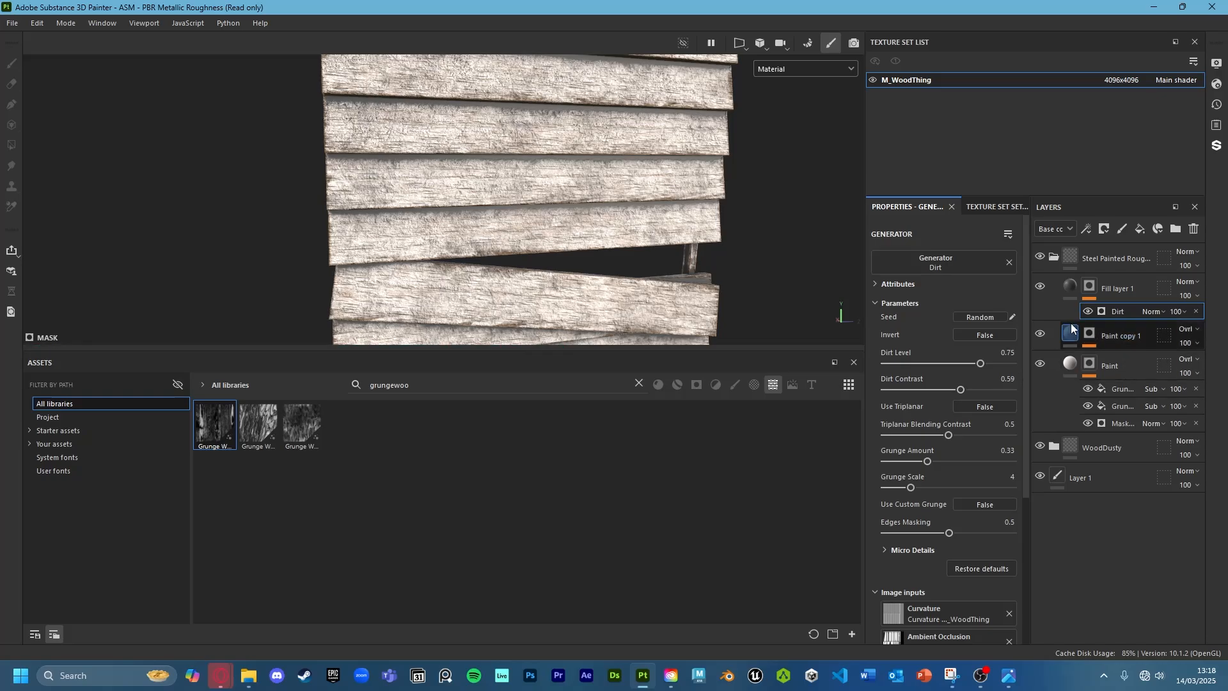
Darken Fill layer 1's base color to near-black 111111
{"action": "left_click", "coordinate": [1070, 289]}
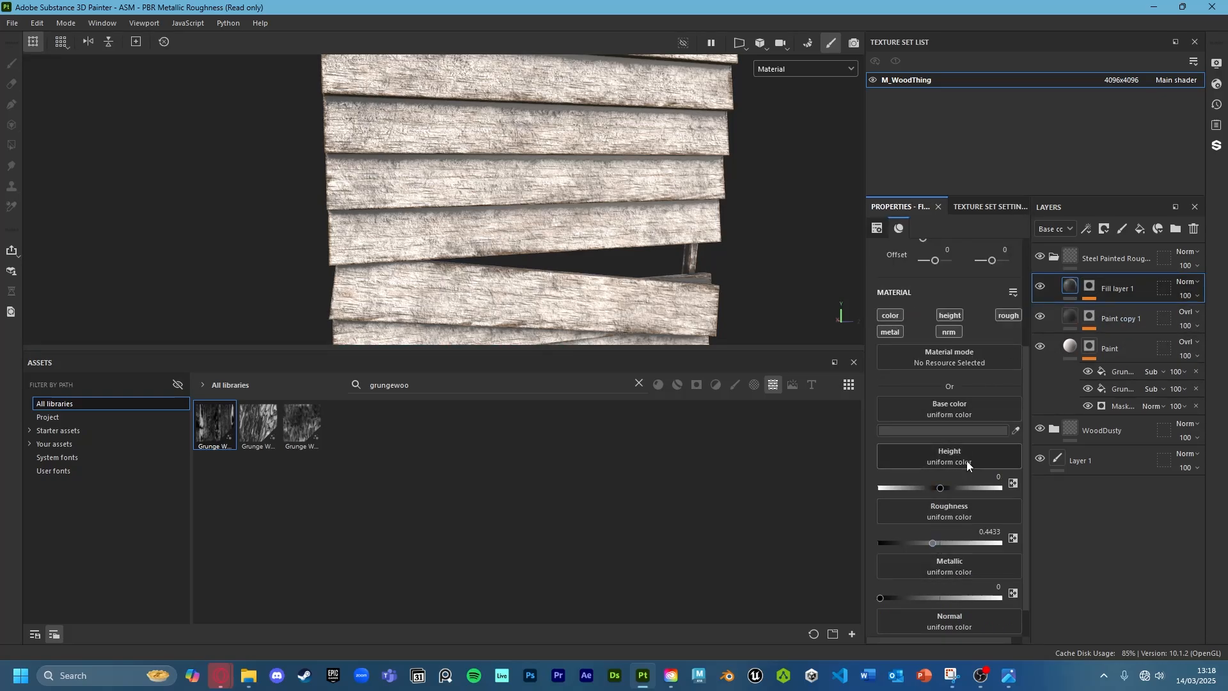
{"action": "left_click", "coordinate": [966, 431]}
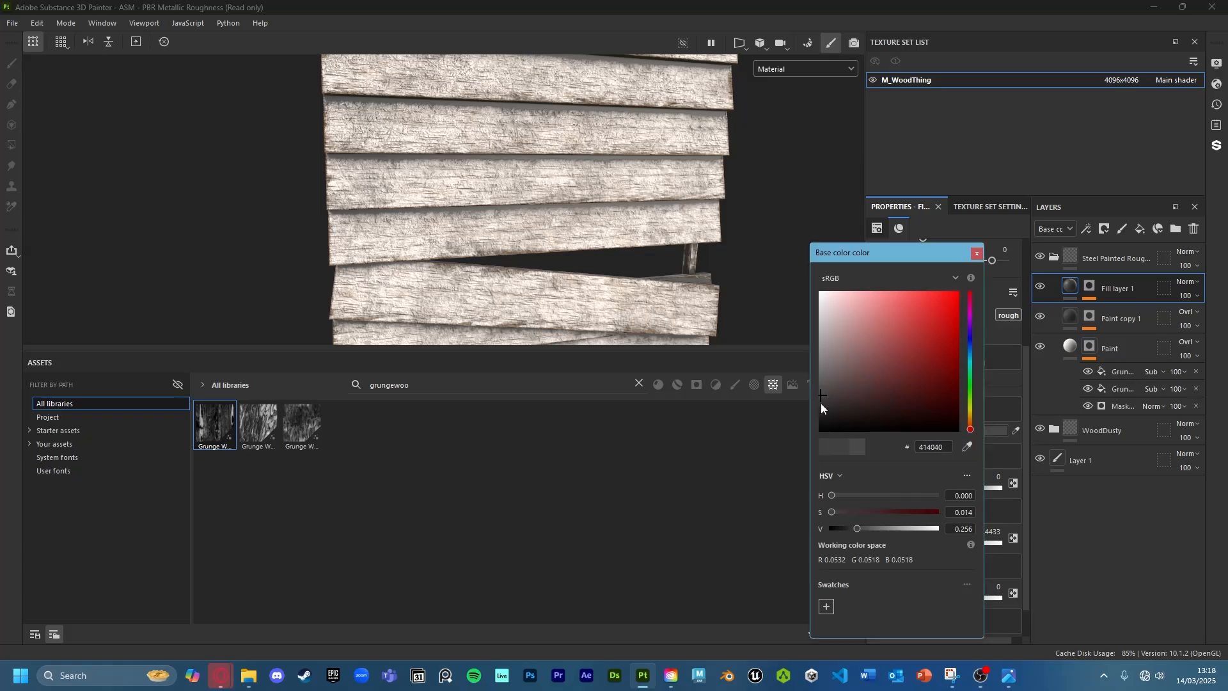
{"action": "left_click_drag", "start_coordinate": [821, 404], "coordinate": [813, 421]}
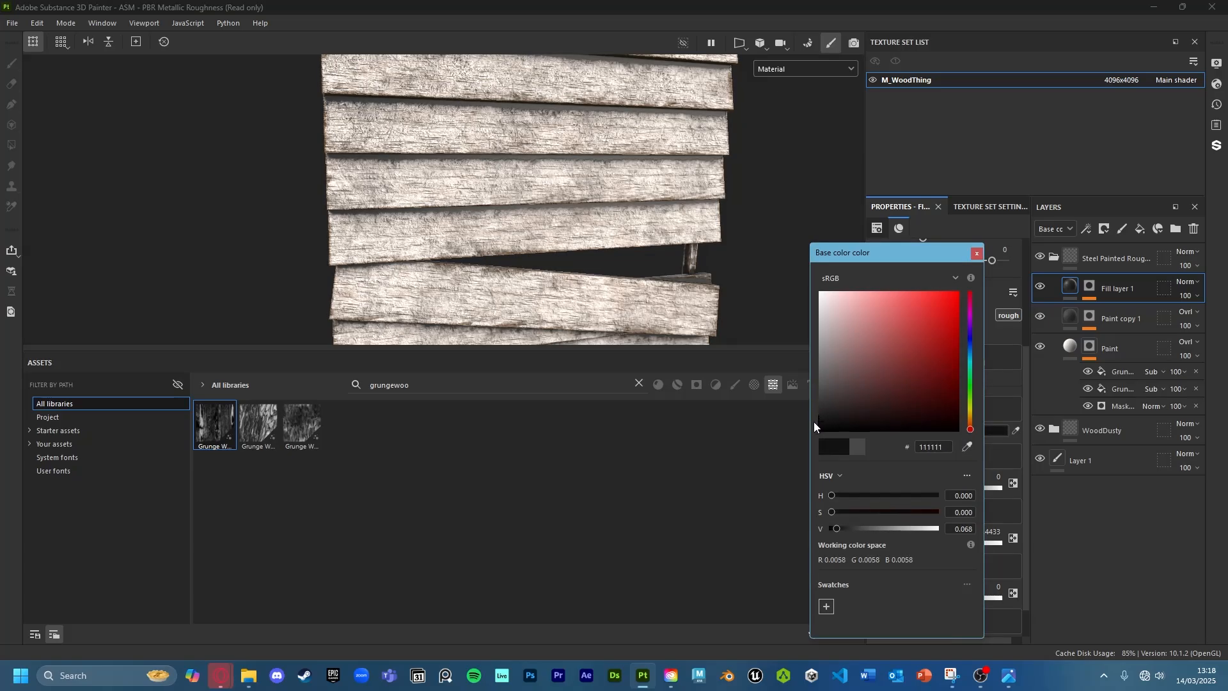
{"action": "left_click", "coordinate": [976, 254]}
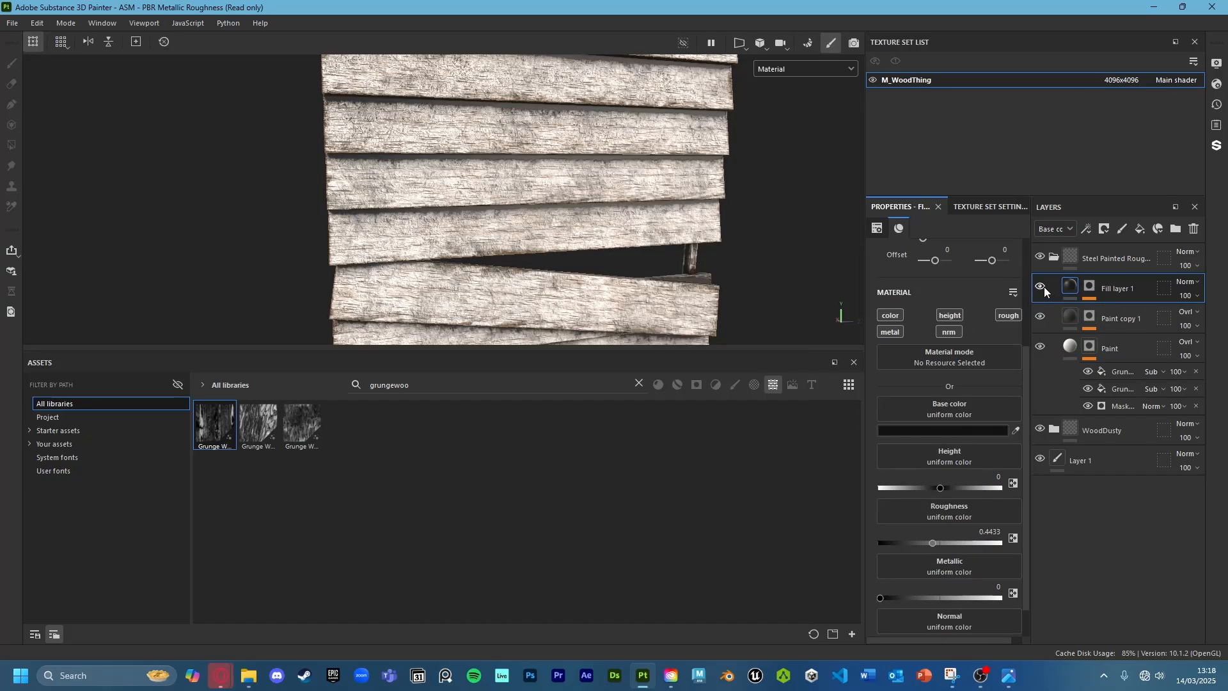
Set the Dirt generator on Fill layer 1's mask to a dirt level of 0.73 and a dirt contrast of 0.18
{"action": "left_click", "coordinate": [1099, 286]}
{"action": "left_click", "coordinate": [1107, 310]}
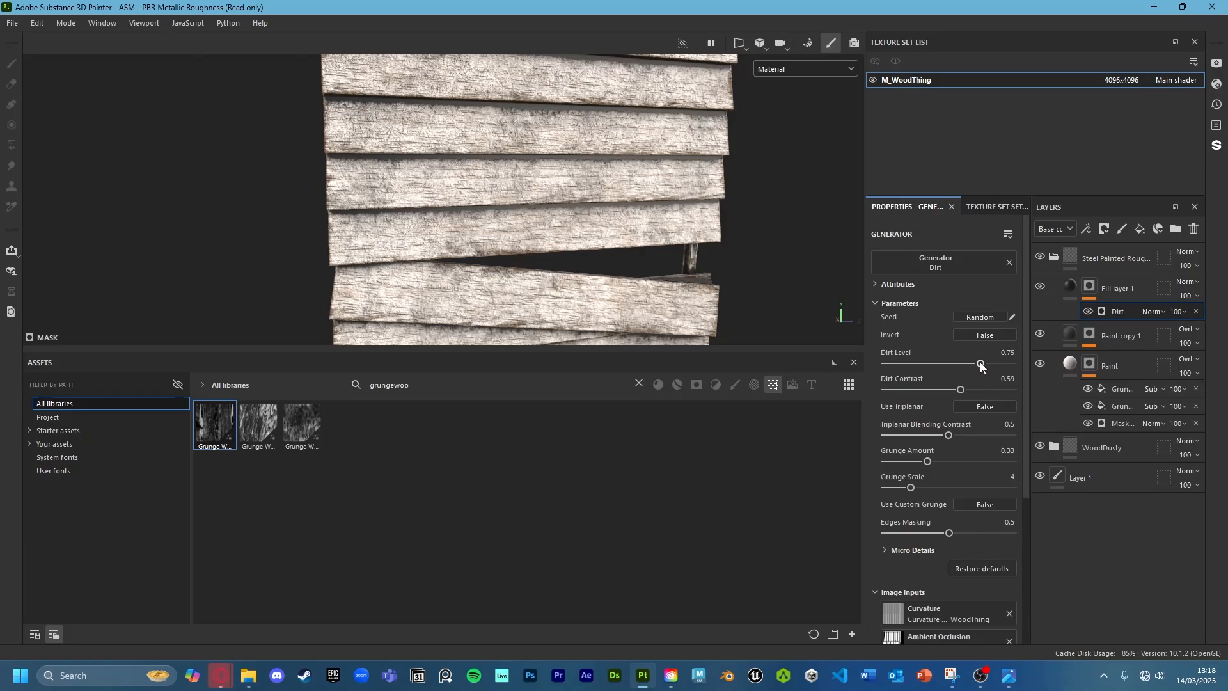
{"action": "left_click_drag", "start_coordinate": [980, 362], "coordinate": [901, 391]}
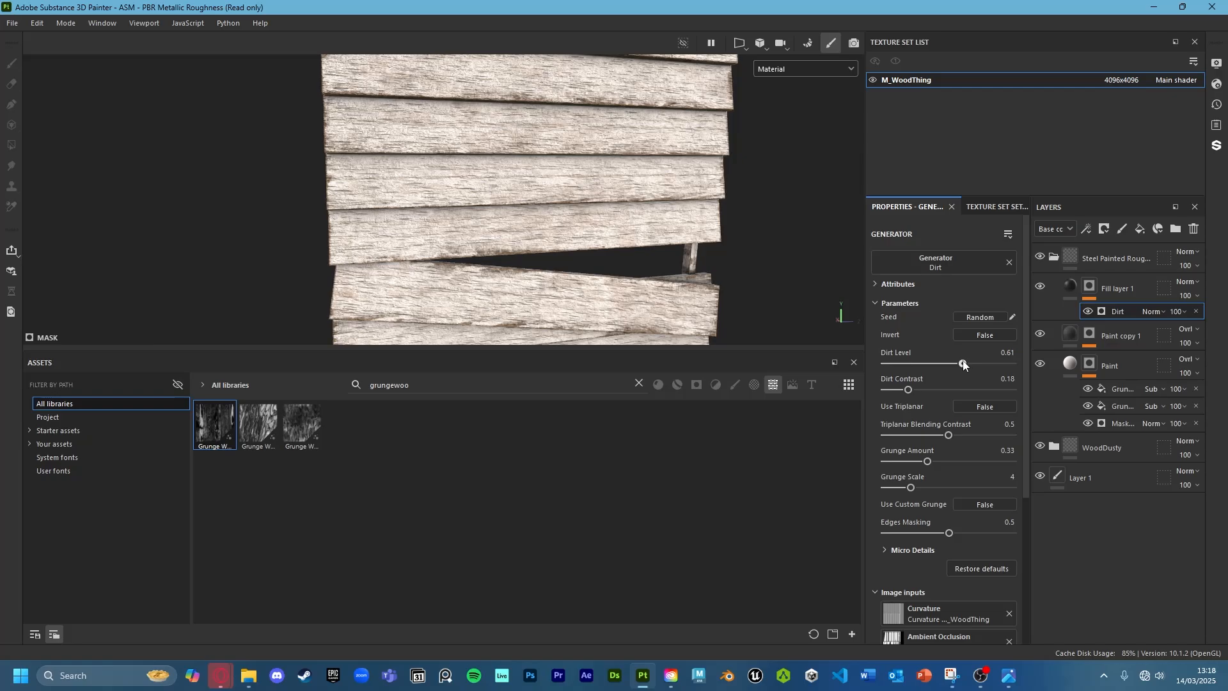
{"action": "left_click_drag", "start_coordinate": [971, 362], "coordinate": [972, 363]}
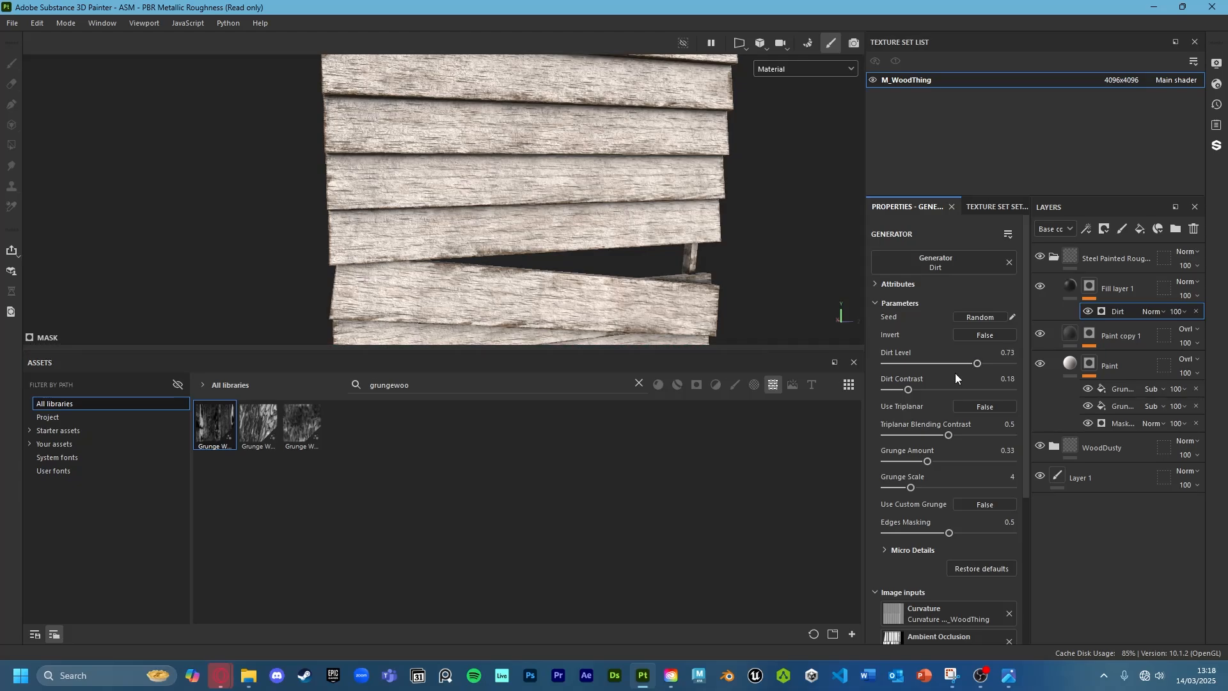
Set the Dirt generator's grunge amount to 0.41 and rename Fill layer 1 as Dirt
{"action": "left_click_drag", "start_coordinate": [938, 461], "coordinate": [941, 460]}
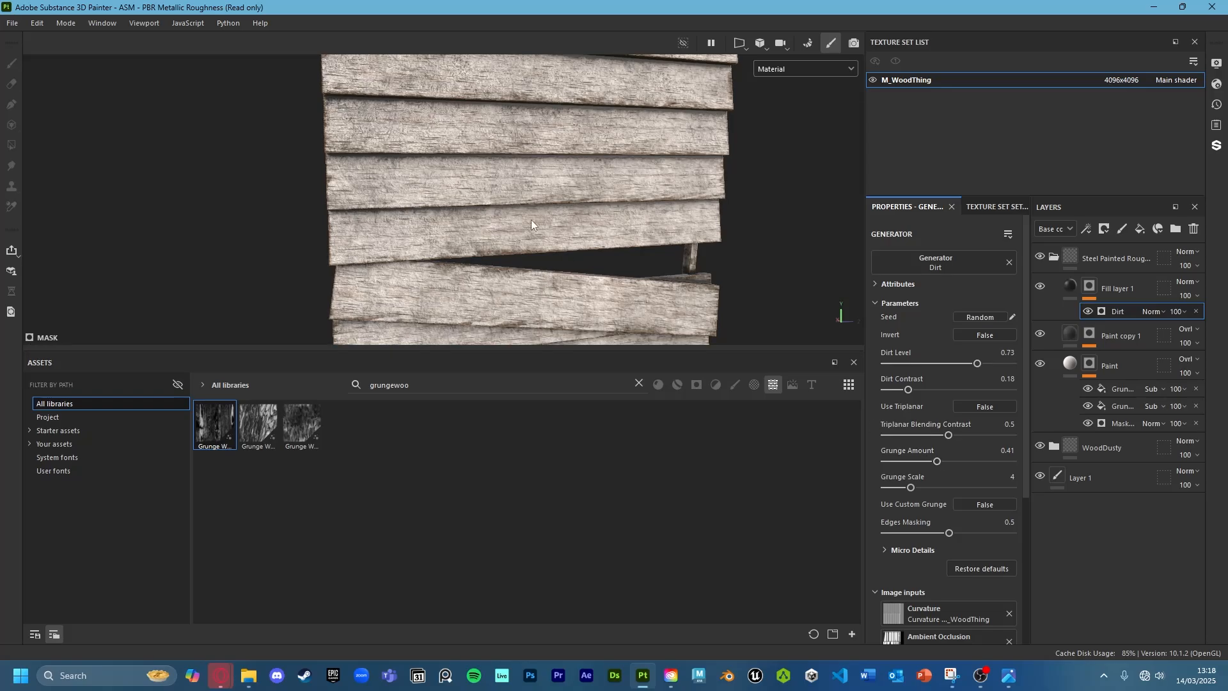
{"action": "left_click_drag", "start_coordinate": [531, 220], "coordinate": [624, 211], "text": "alt"}
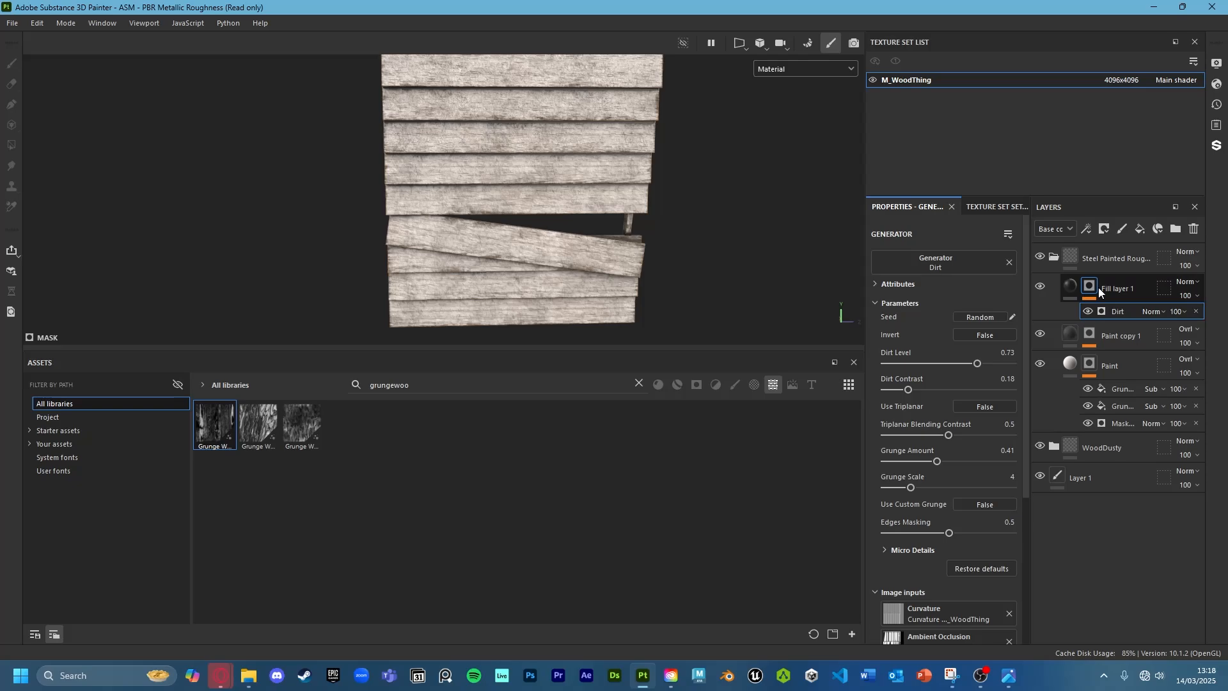
{"action": "double_click", "coordinate": [1114, 288]}
{"action": "type", "text": "Dirt"}
{"action": "key", "text": "Return"}
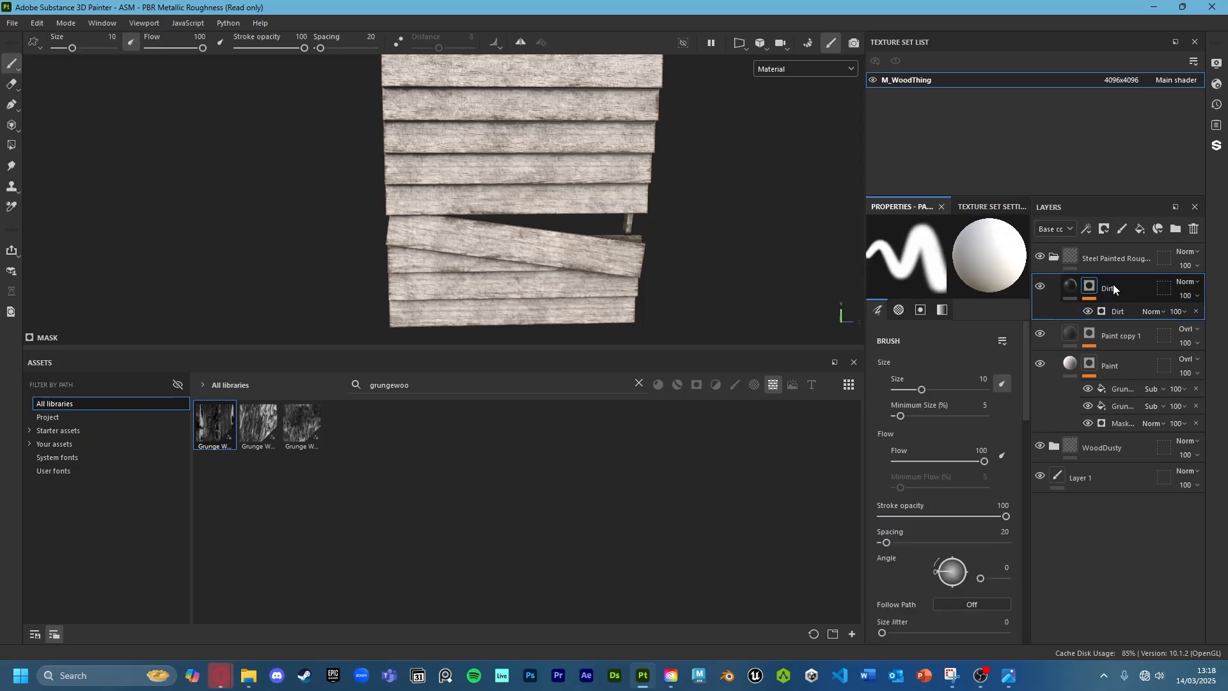
Add a fill to the Dirt layer's mask and assign it Grunge Map 014, found by searching the assets for "grunge 4"
{"action": "left_click_drag", "start_coordinate": [463, 244], "coordinate": [531, 222], "text": "alt"}
{"action": "right_click_drag", "start_coordinate": [531, 222], "coordinate": [644, 214], "text": "alt"}
{"action": "left_click_drag", "start_coordinate": [644, 214], "coordinate": [691, 221], "text": "alt"}
{"action": "middle_click_drag", "start_coordinate": [691, 220], "coordinate": [701, 281], "text": "alt"}
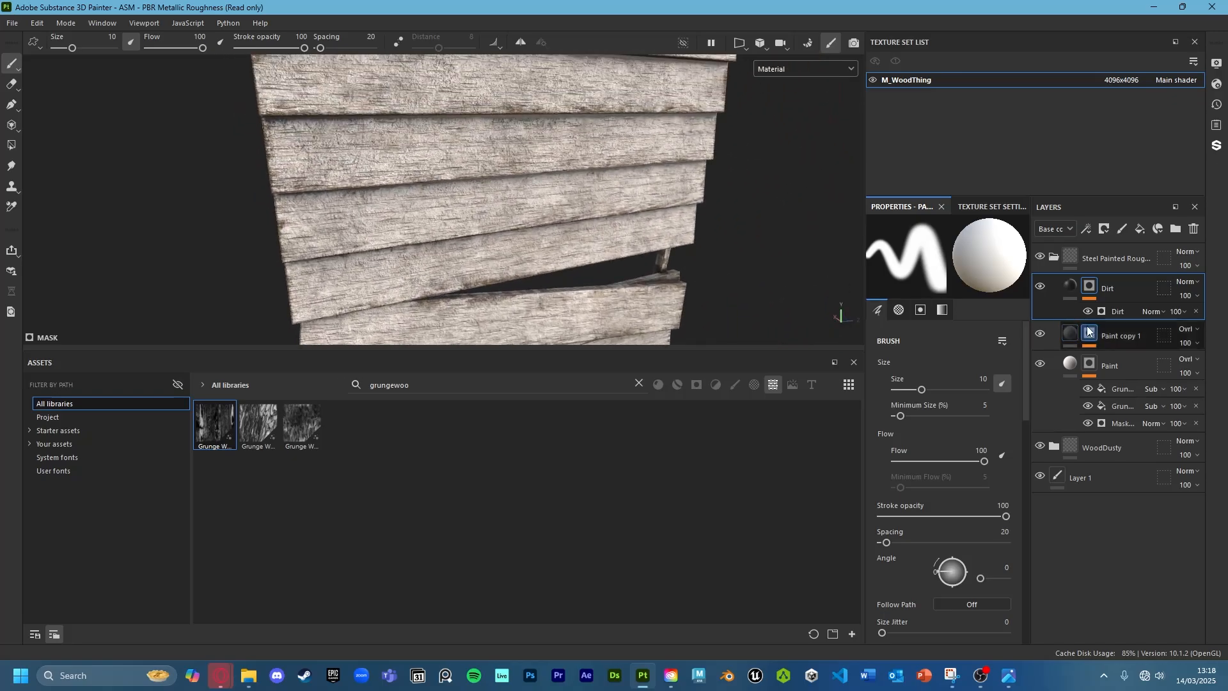
{"action": "right_click", "coordinate": [1092, 288]}
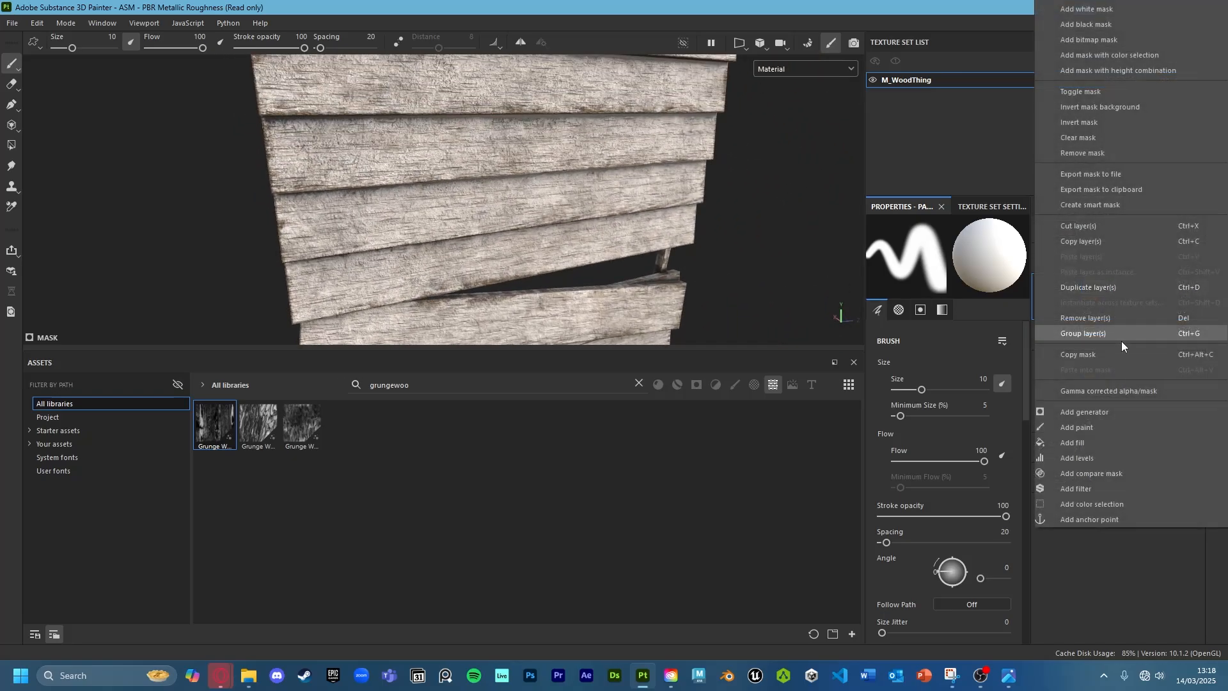
{"action": "left_click", "coordinate": [884, 395]}
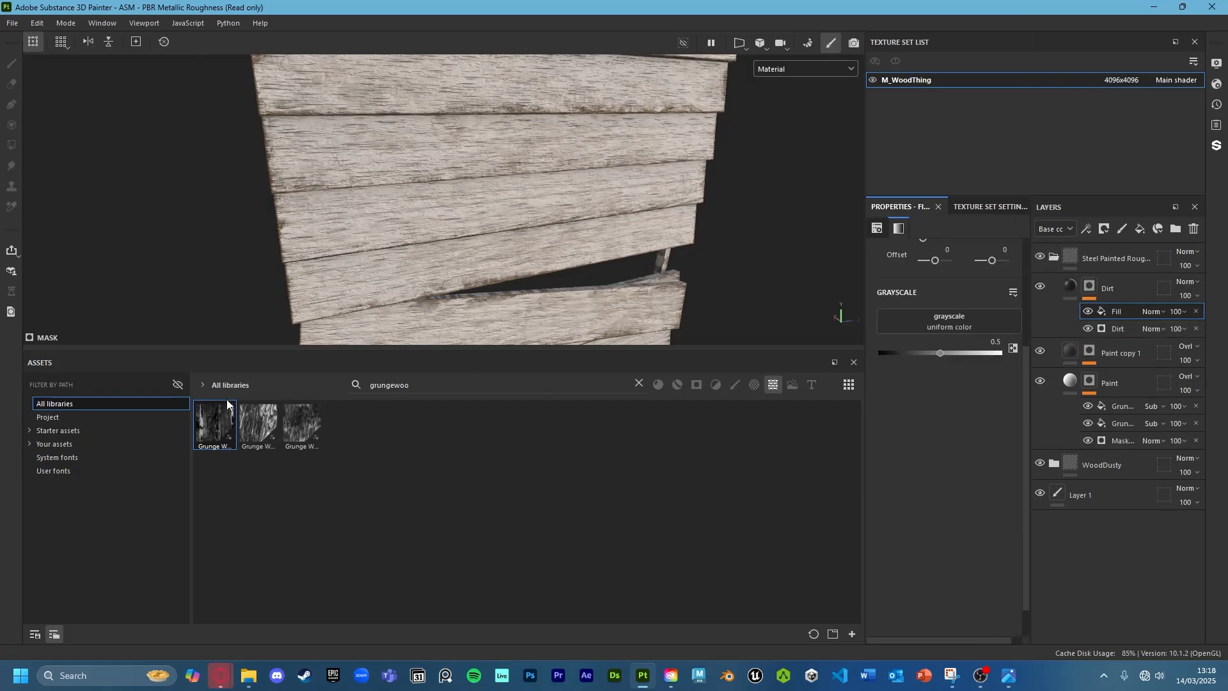
{"action": "left_click", "coordinate": [638, 384]}
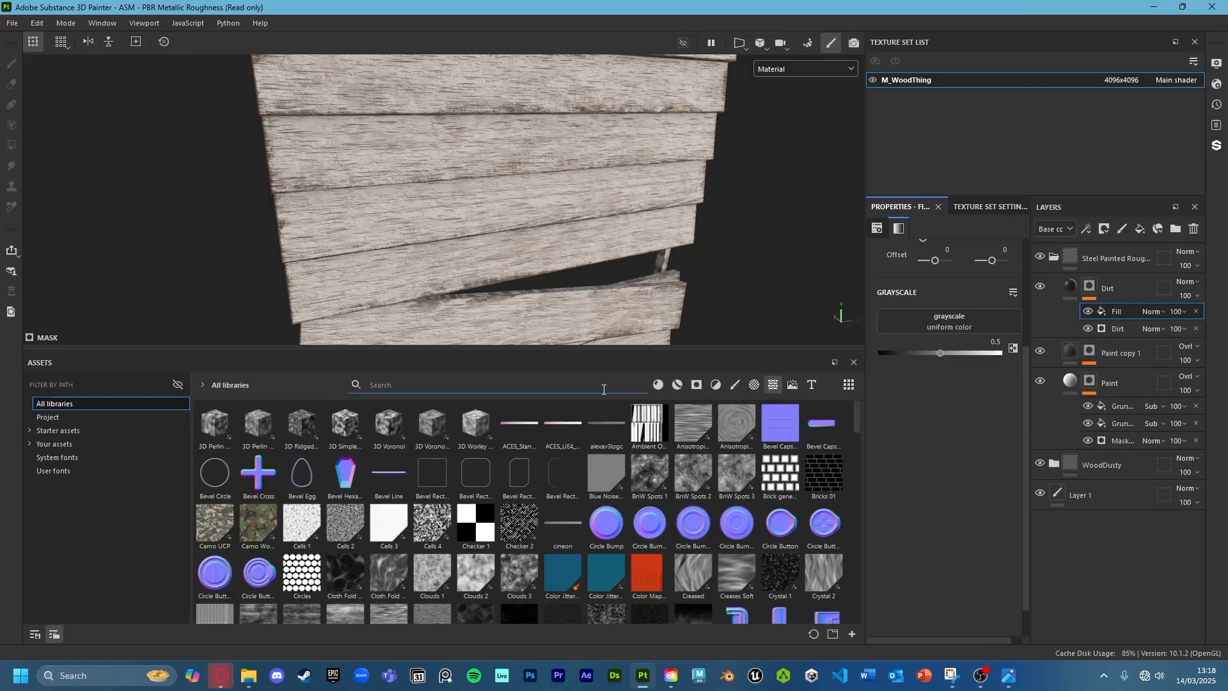
{"action": "type", "text": "grung"}
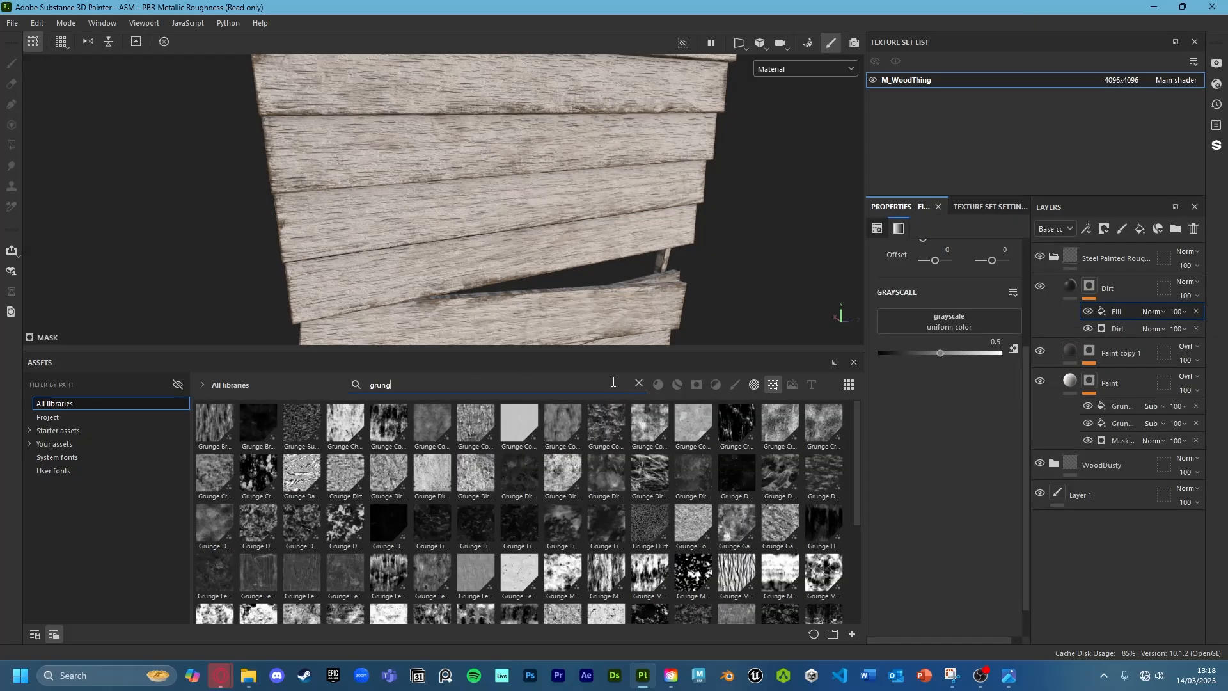
{"action": "type", "text": "e4"}
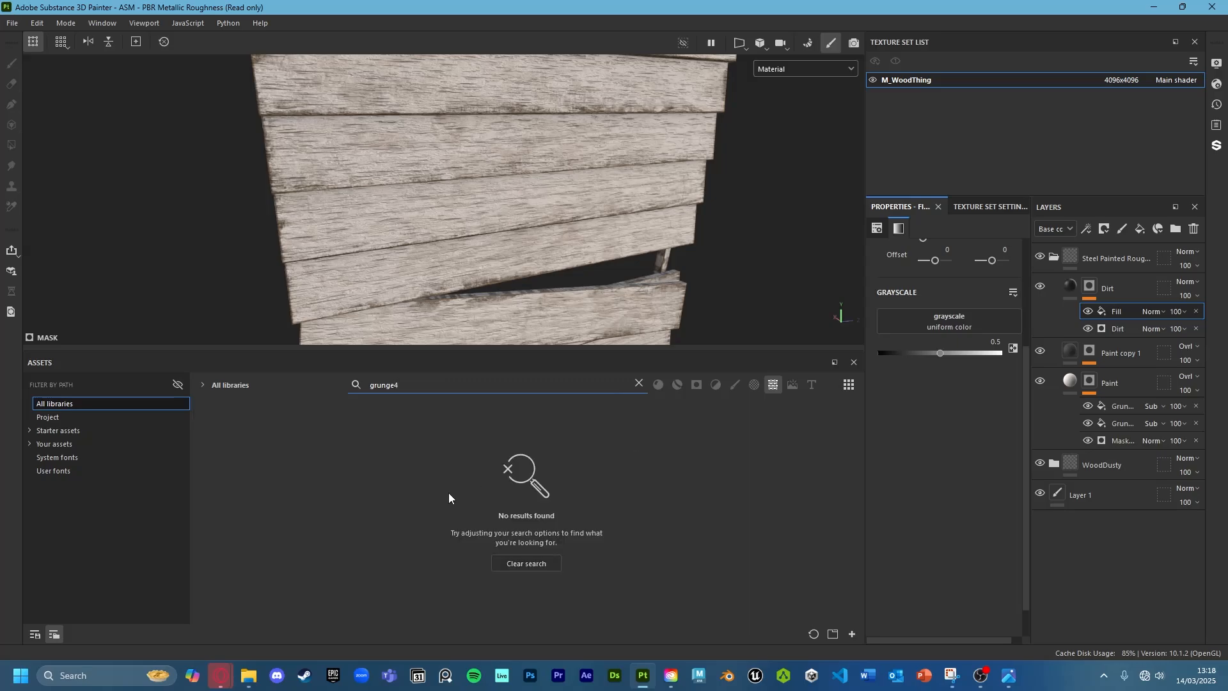
{"action": "key", "text": "BackSpace"}
{"action": "type", "text": "4"}
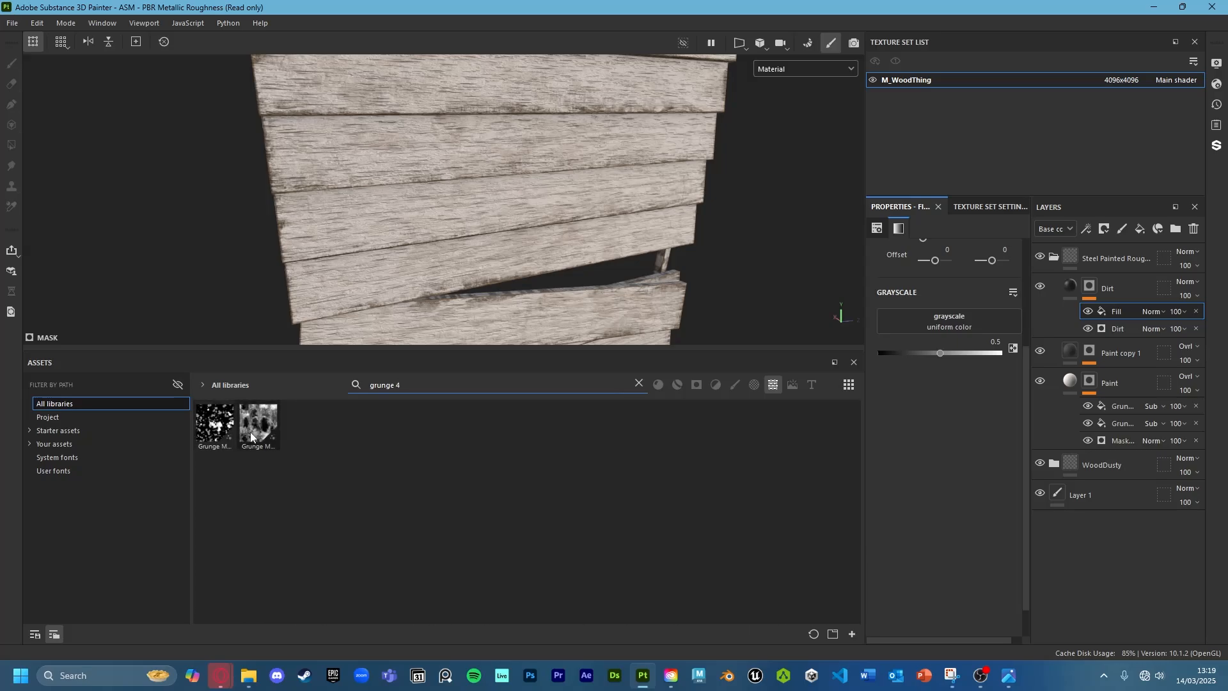
{"action": "left_click_drag", "start_coordinate": [251, 437], "coordinate": [938, 317]}
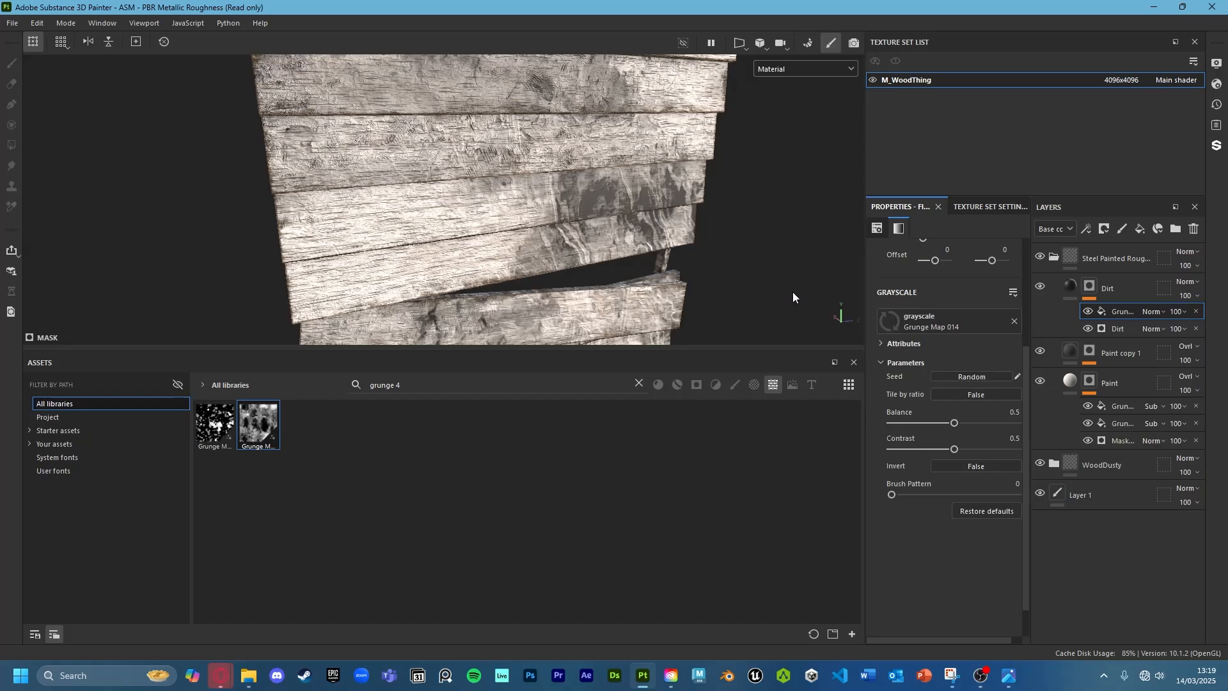
Set the grunge fill's blend mode to Multiply and display the Dirt layer's mask in the viewport
{"action": "left_click_drag", "start_coordinate": [792, 292], "coordinate": [710, 241], "text": "alt"}
{"action": "left_click", "coordinate": [1154, 313]}
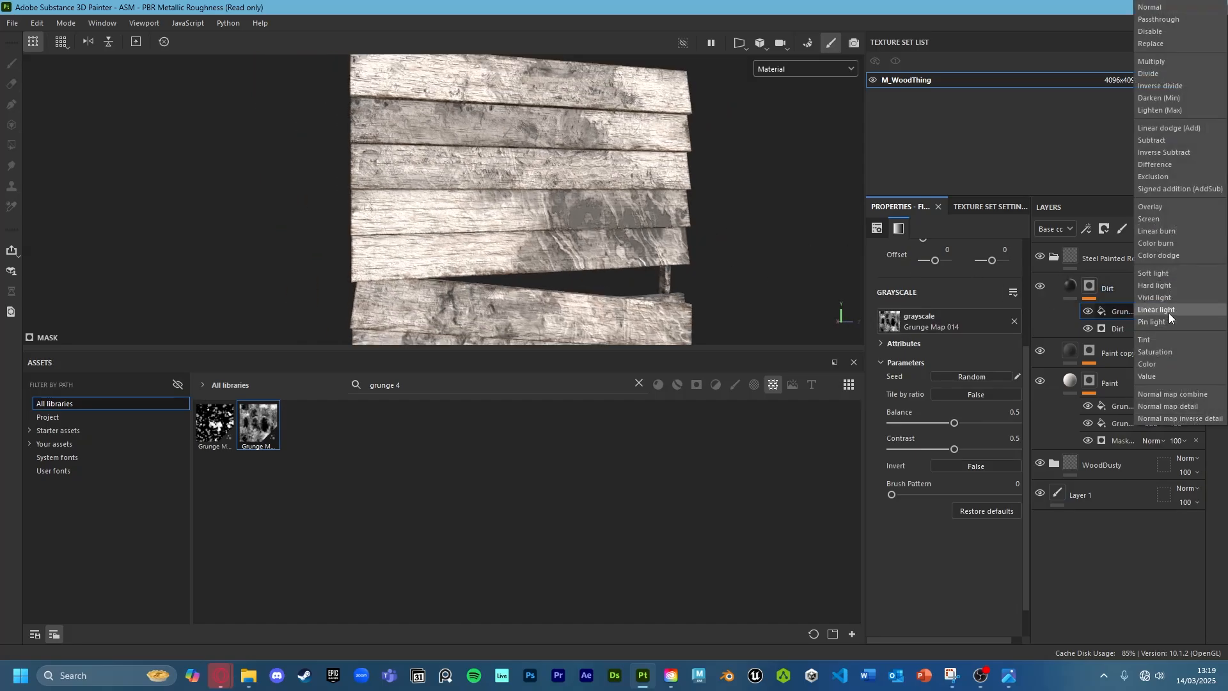
{"action": "key", "text": "Escape"}
{"action": "left_click_drag", "start_coordinate": [673, 227], "coordinate": [680, 270], "text": "alt"}
{"action": "left_click", "coordinate": [779, 70]}
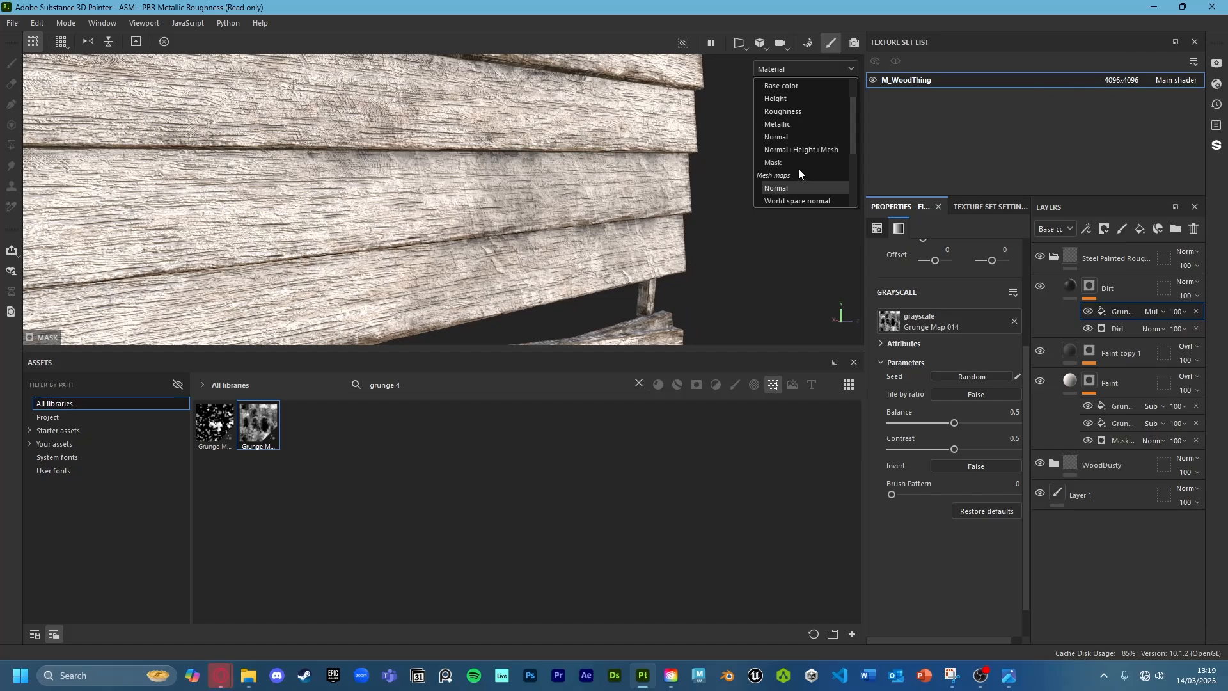
{"action": "left_click", "coordinate": [792, 164]}
{"action": "scroll", "coordinate": [674, 217], "scroll_direction": "down", "scroll_amount": 5}
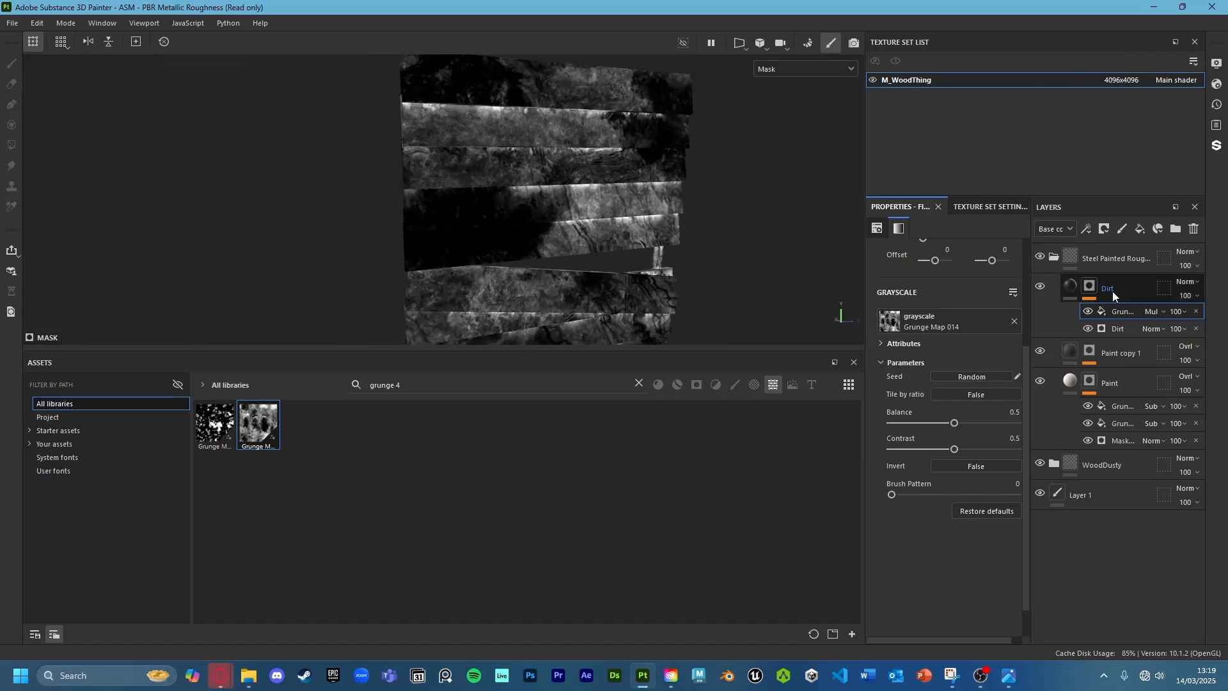
Compare the mask with and without the grunge fill, and set its tiling to 2.89 and balance to 0.4
{"action": "left_click", "coordinate": [1088, 311]}
{"action": "left_click", "coordinate": [1088, 312]}
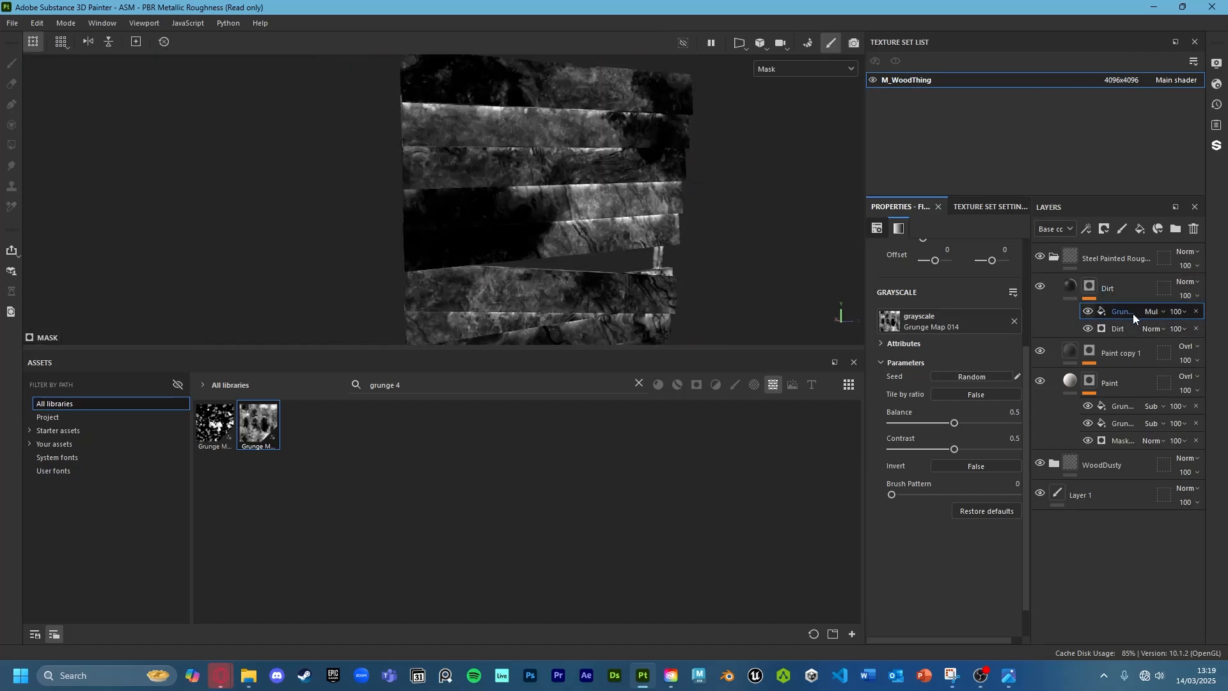
{"action": "scroll", "coordinate": [927, 326], "scroll_direction": "up", "scroll_amount": 2}
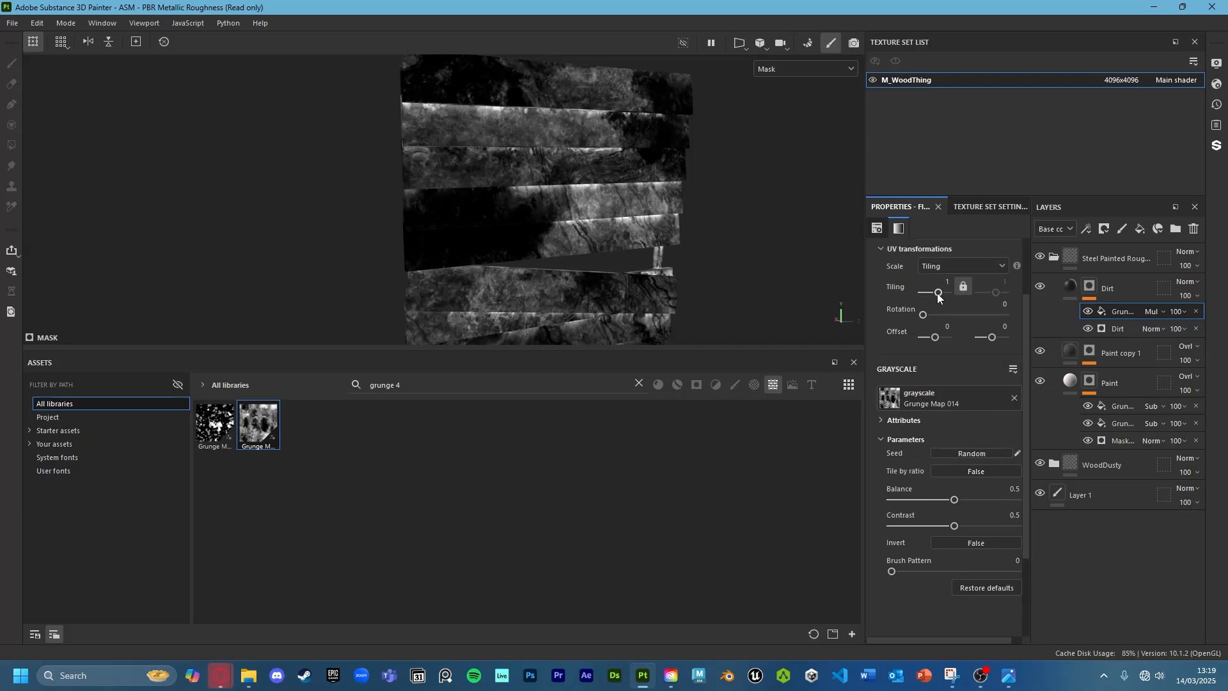
{"action": "left_click_drag", "start_coordinate": [938, 292], "coordinate": [913, 297]}
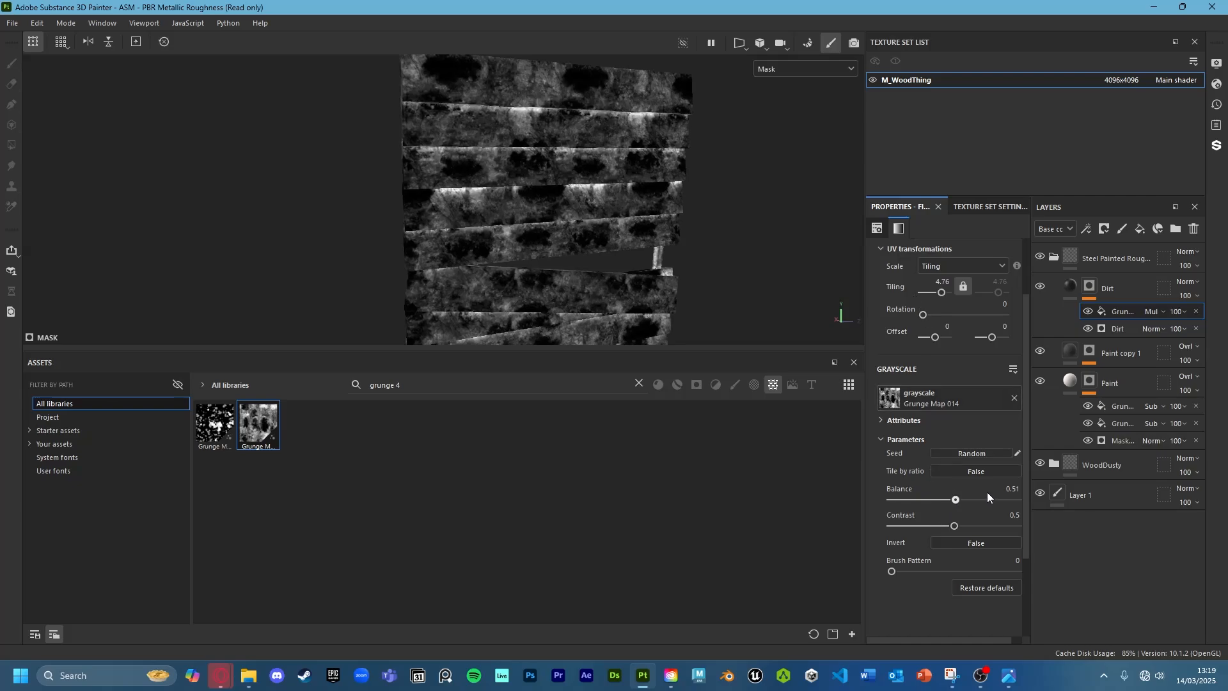
{"action": "left_click_drag", "start_coordinate": [987, 492], "coordinate": [941, 491]}
{"action": "right_click_drag", "start_coordinate": [595, 113], "coordinate": [781, 274], "text": "alt"}
{"action": "left_click_drag", "start_coordinate": [938, 292], "coordinate": [933, 296]}
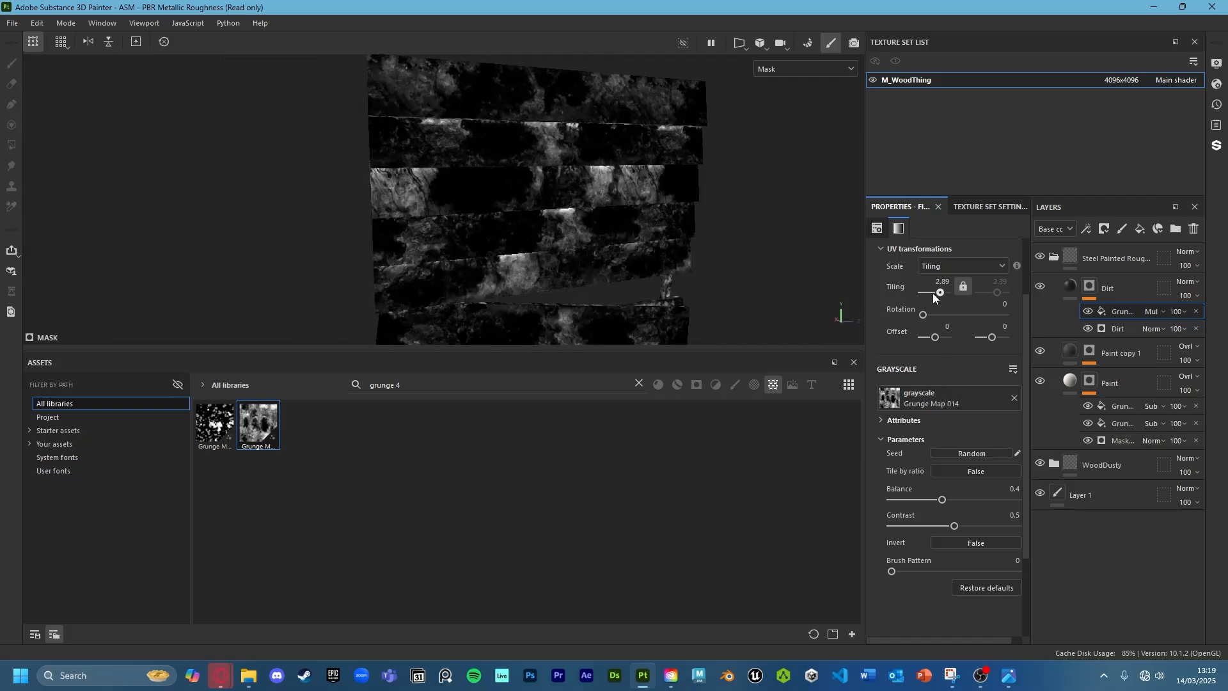
Try Grunge Map 006 as the mask fill's grayscale, with a contrast of 0 and a balance of 0.42
{"action": "left_click", "coordinate": [601, 382]}
{"action": "key", "text": "BackSpace"}
{"action": "type", "text": "4"}
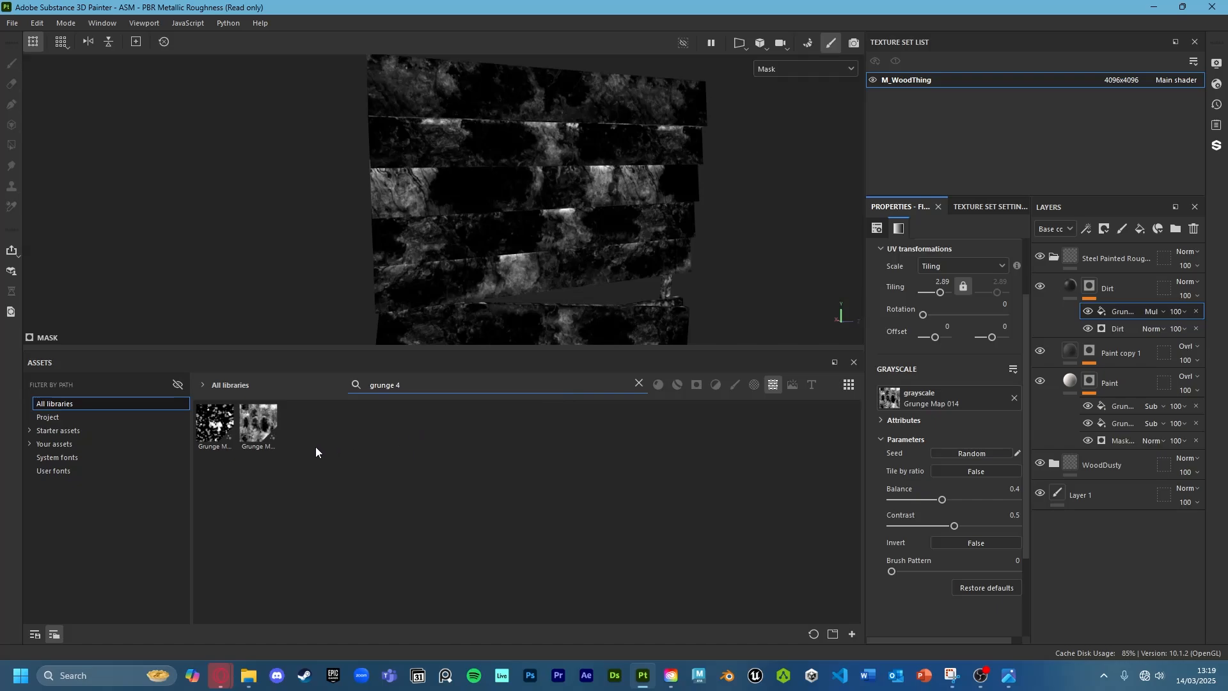
{"action": "key", "text": "BackSpace"}
{"action": "type", "text": "7"}
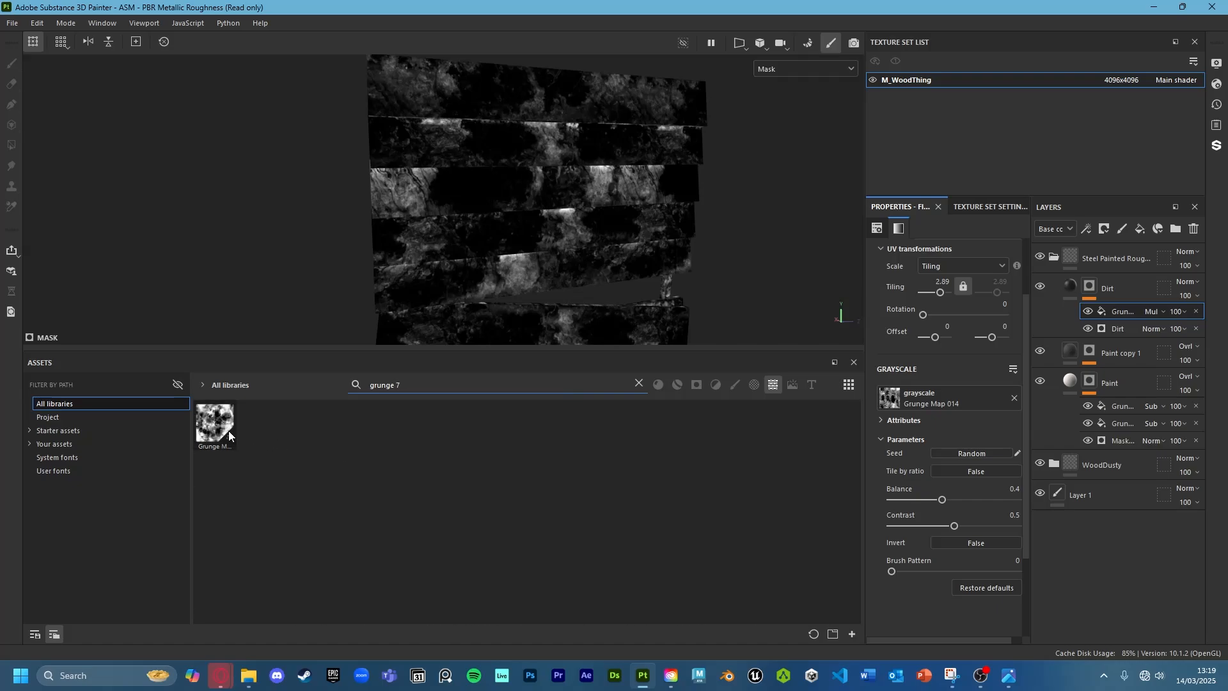
{"action": "key", "text": "BackSpace"}
{"action": "type", "text": "6"}
{"action": "mouse_move", "coordinate": [217, 426]}
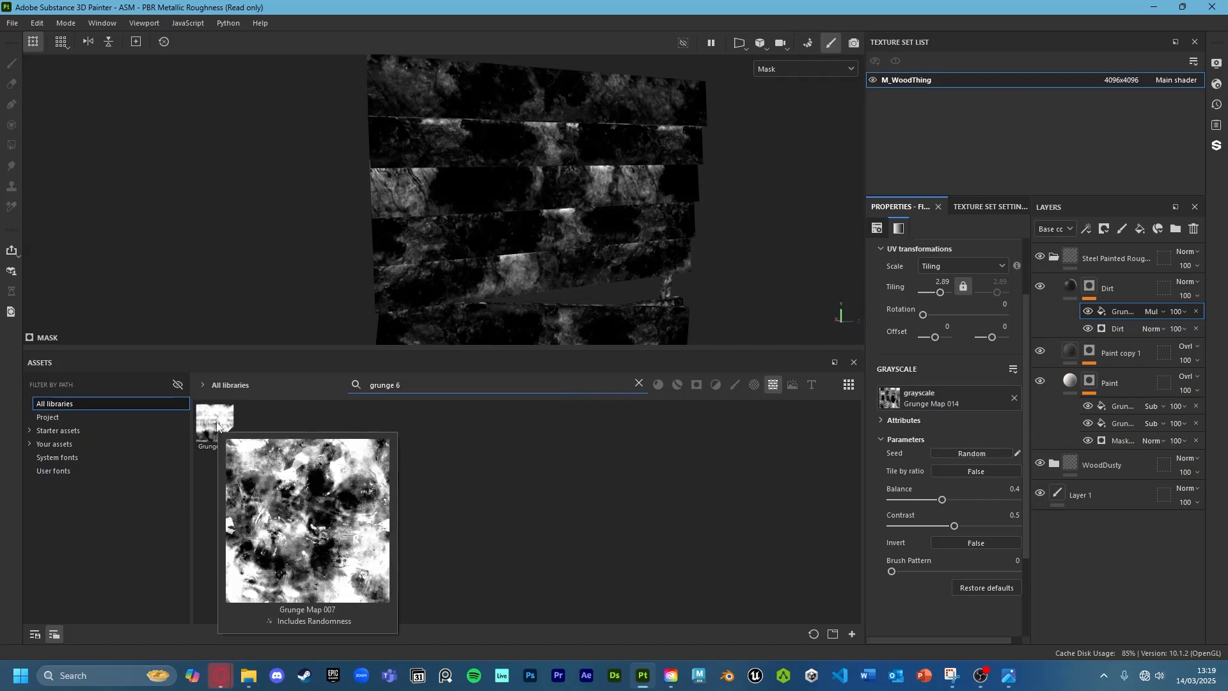
{"action": "left_click", "coordinate": [225, 437]}
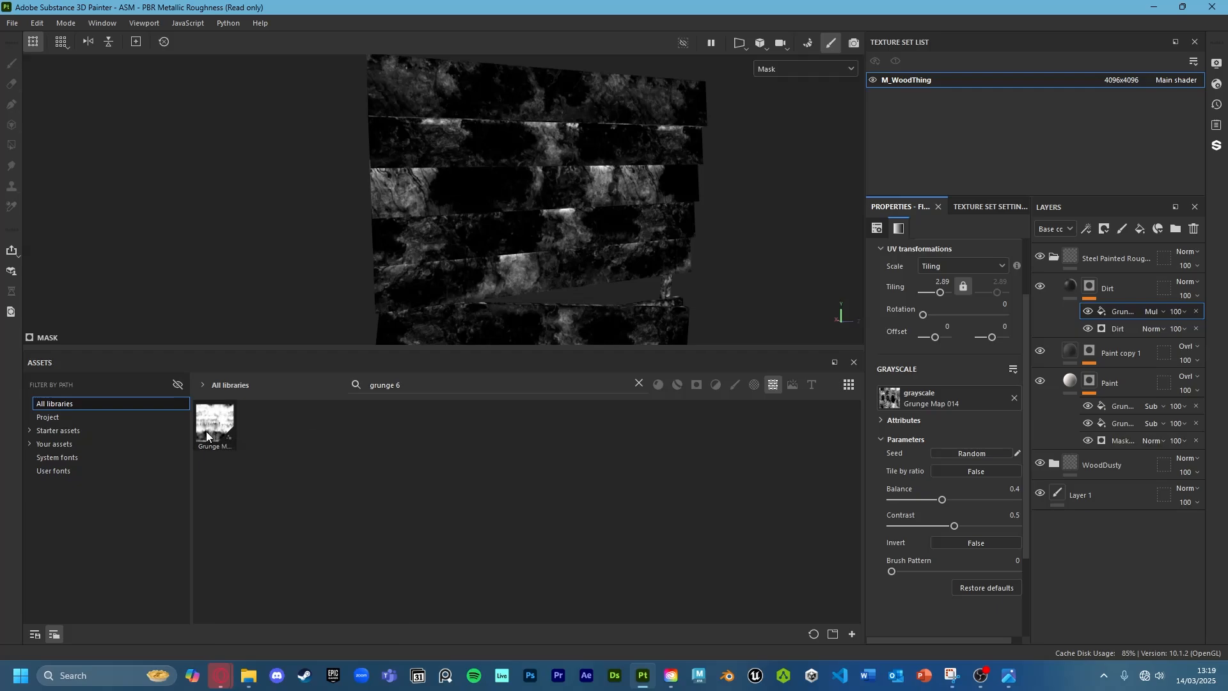
{"action": "mouse_move", "coordinate": [206, 435]}
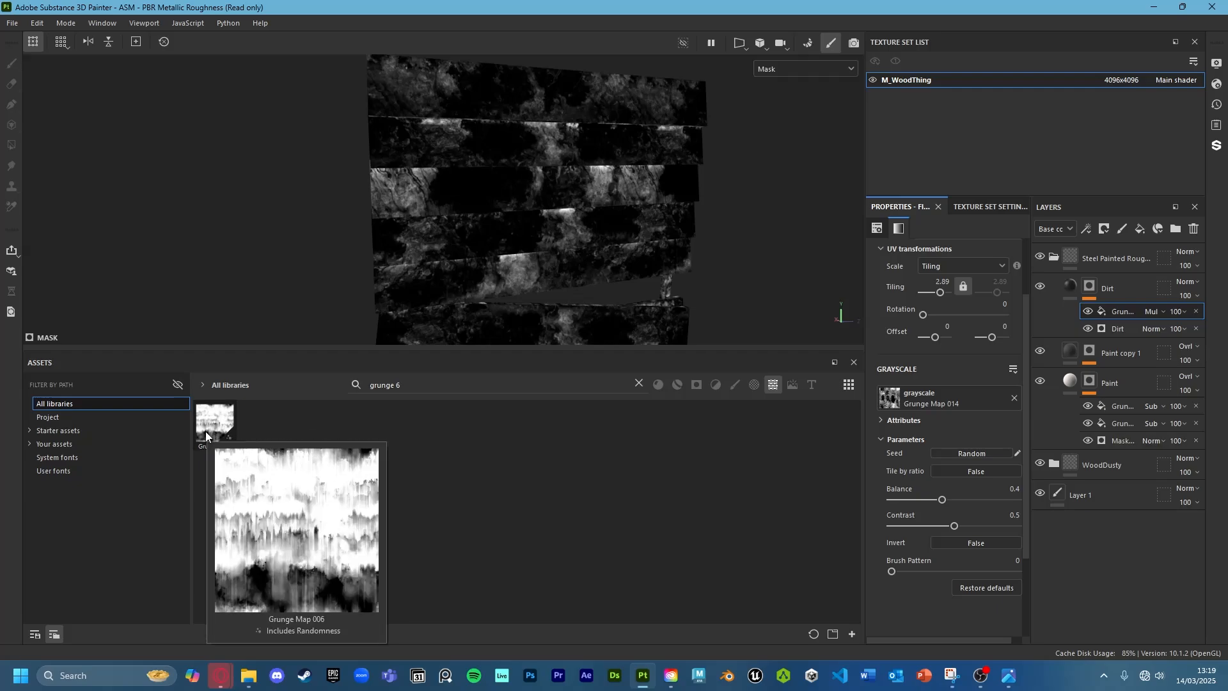
{"action": "left_click_drag", "start_coordinate": [205, 431], "coordinate": [923, 396]}
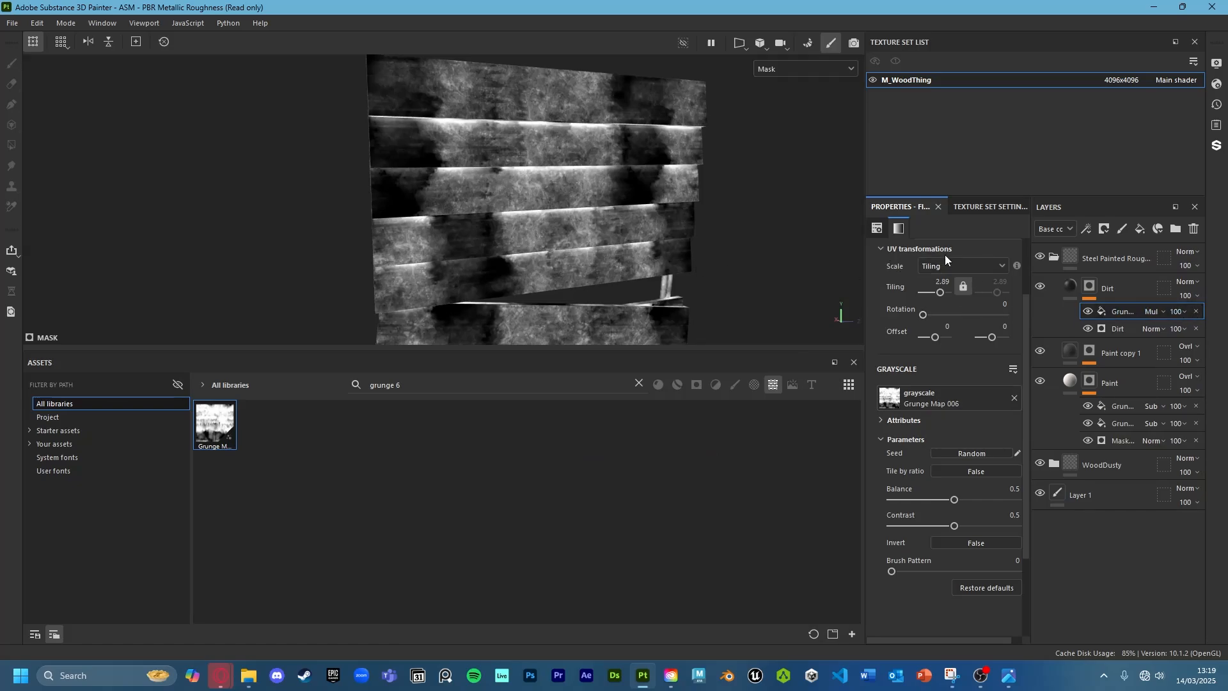
{"action": "left_click_drag", "start_coordinate": [937, 501], "coordinate": [853, 534]}
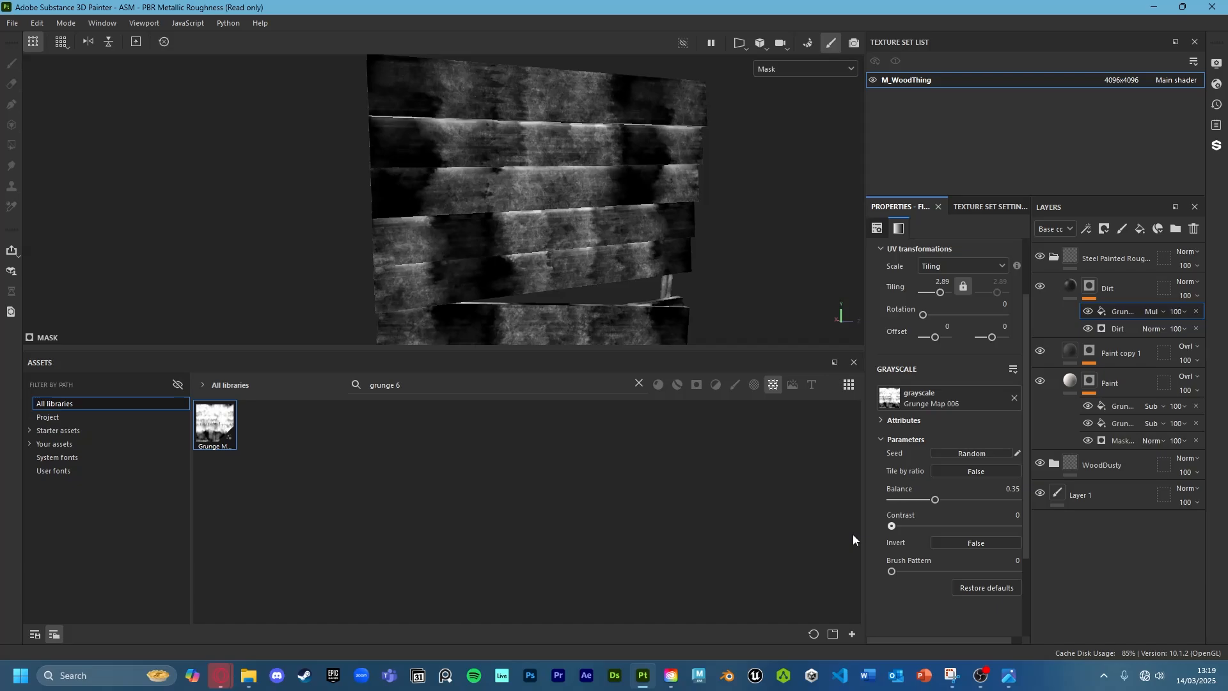
{"action": "mouse_move", "coordinate": [936, 503]}
{"action": "left_mouse_down"}
{"action": "mouse_move", "coordinate": [895, 502]}
{"action": "mouse_move", "coordinate": [979, 499]}
{"action": "mouse_move", "coordinate": [944, 499]}
{"action": "left_mouse_up"}
Search the assets for "grung" and replace the mask fill's grayscale with Grunge Map 012
{"action": "left_click", "coordinate": [640, 383]}
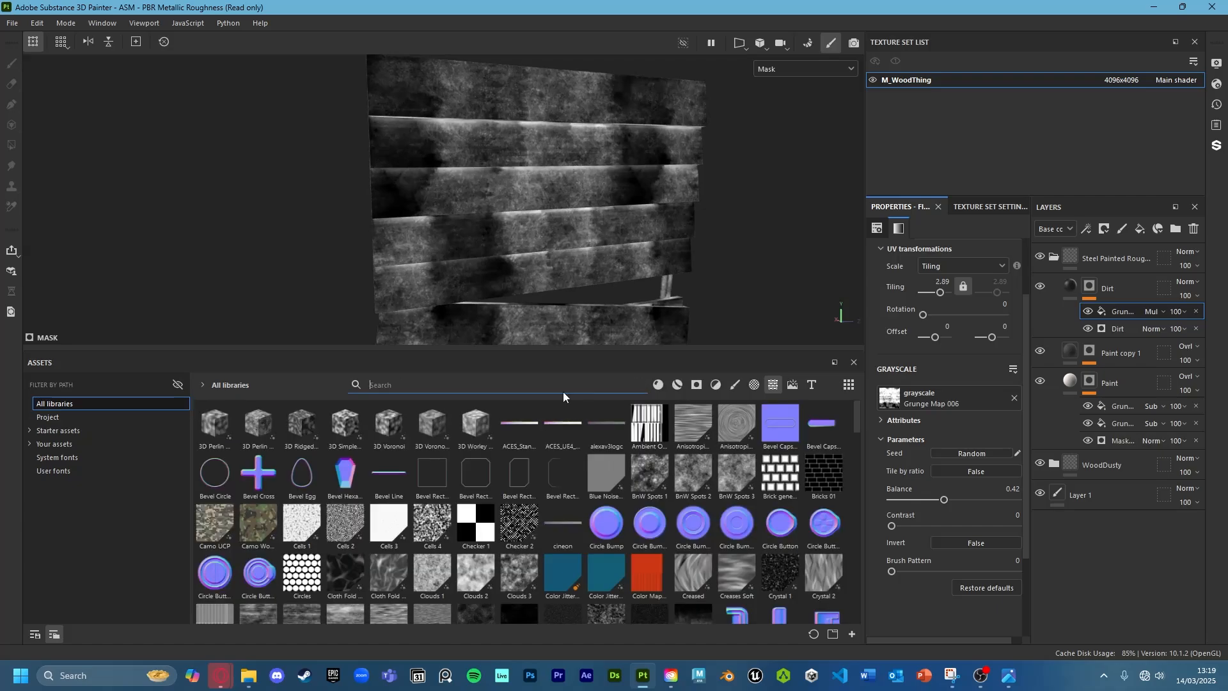
{"action": "type", "text": "grung"}
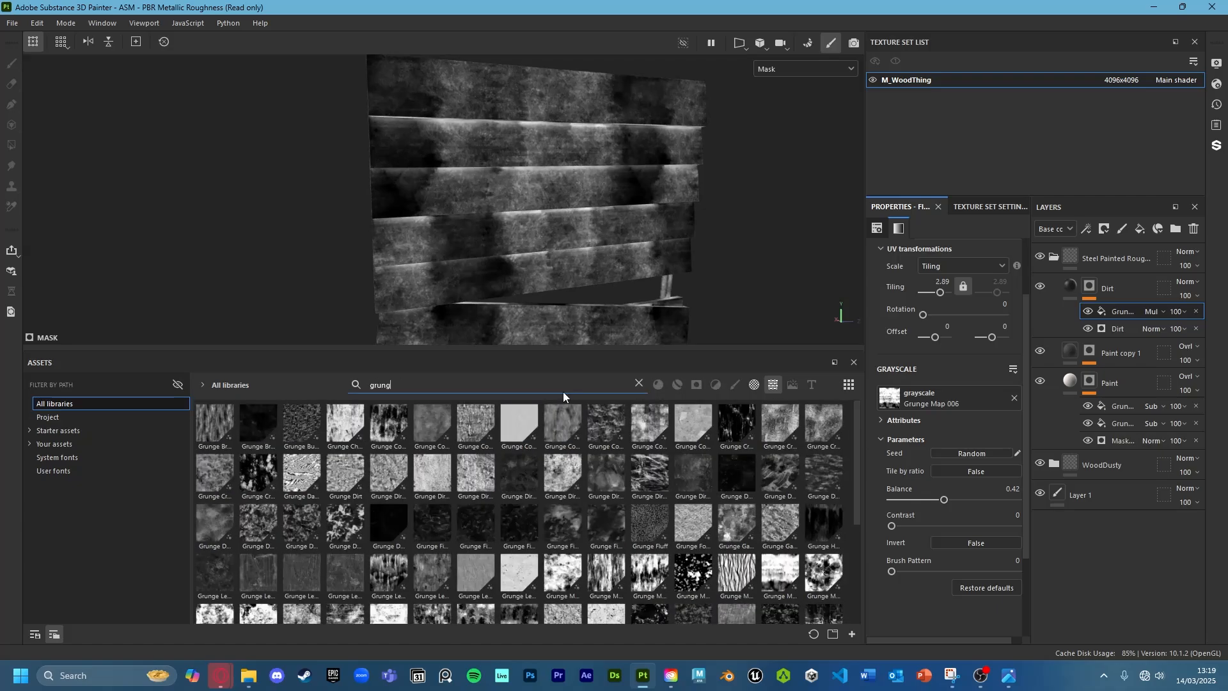
{"action": "scroll", "coordinate": [359, 516], "scroll_direction": "down", "scroll_amount": 3}
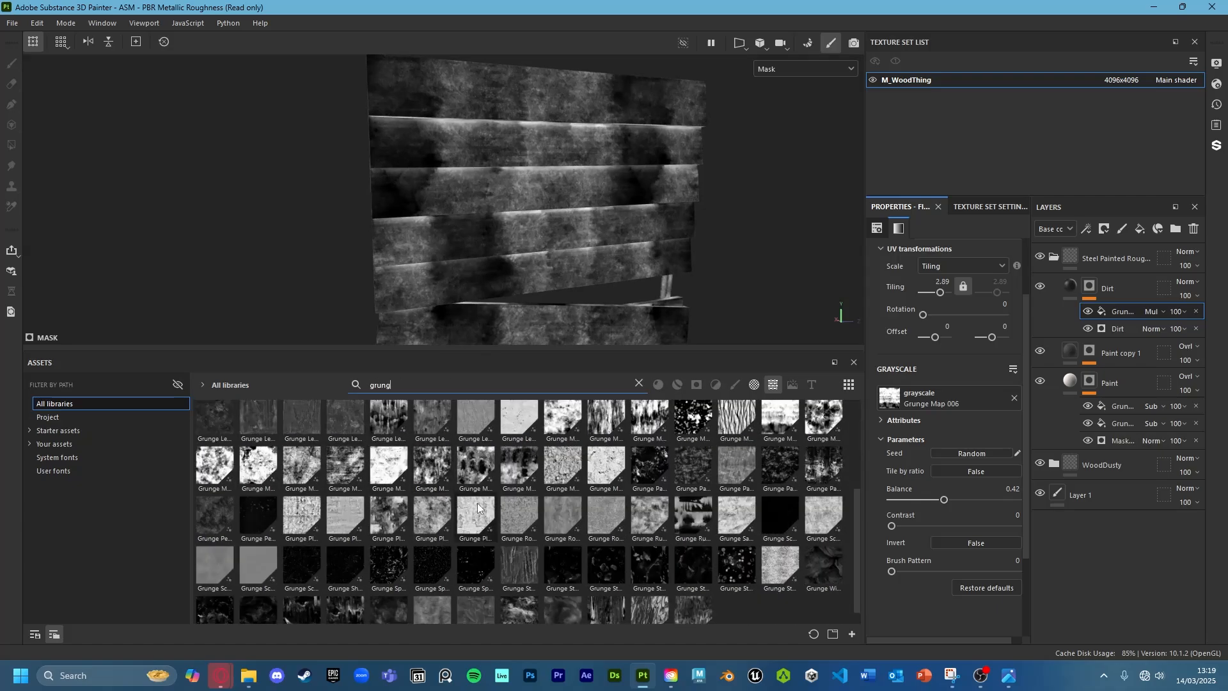
{"action": "left_click_drag", "start_coordinate": [389, 472], "coordinate": [931, 391]}
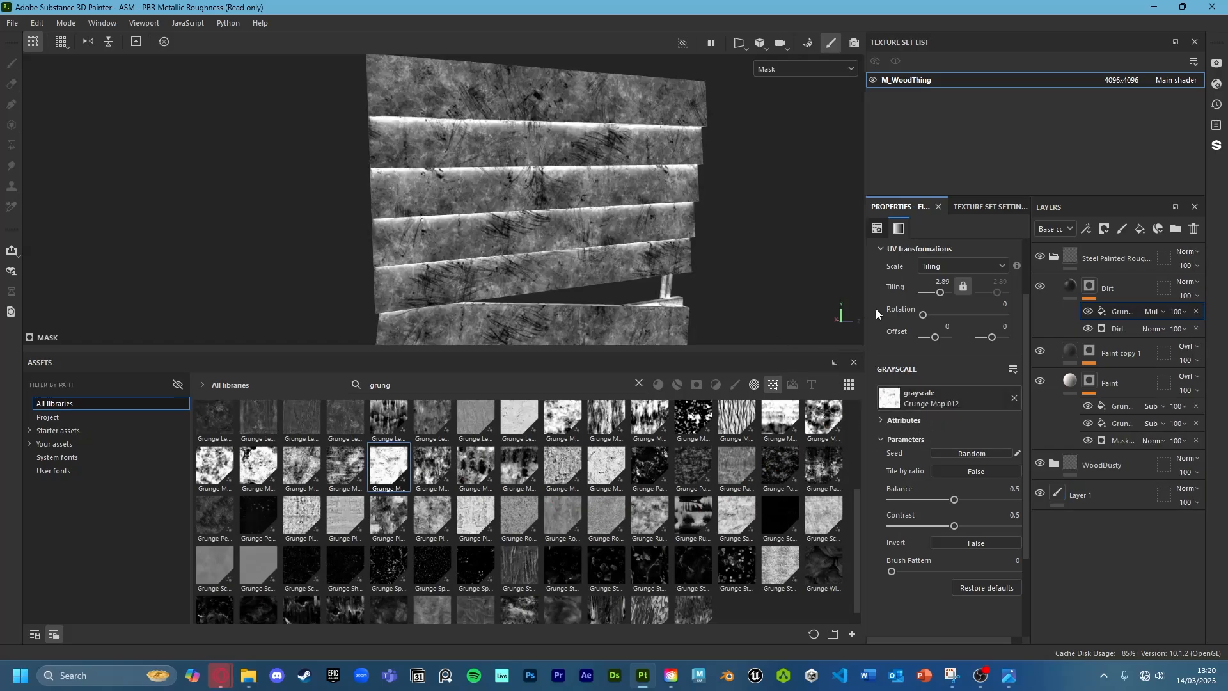
Set the Grunge Map 012 fill's tiling to 4.76, contrast to 0 and balance to 0.69
{"action": "left_click_drag", "start_coordinate": [940, 293], "coordinate": [964, 290]}
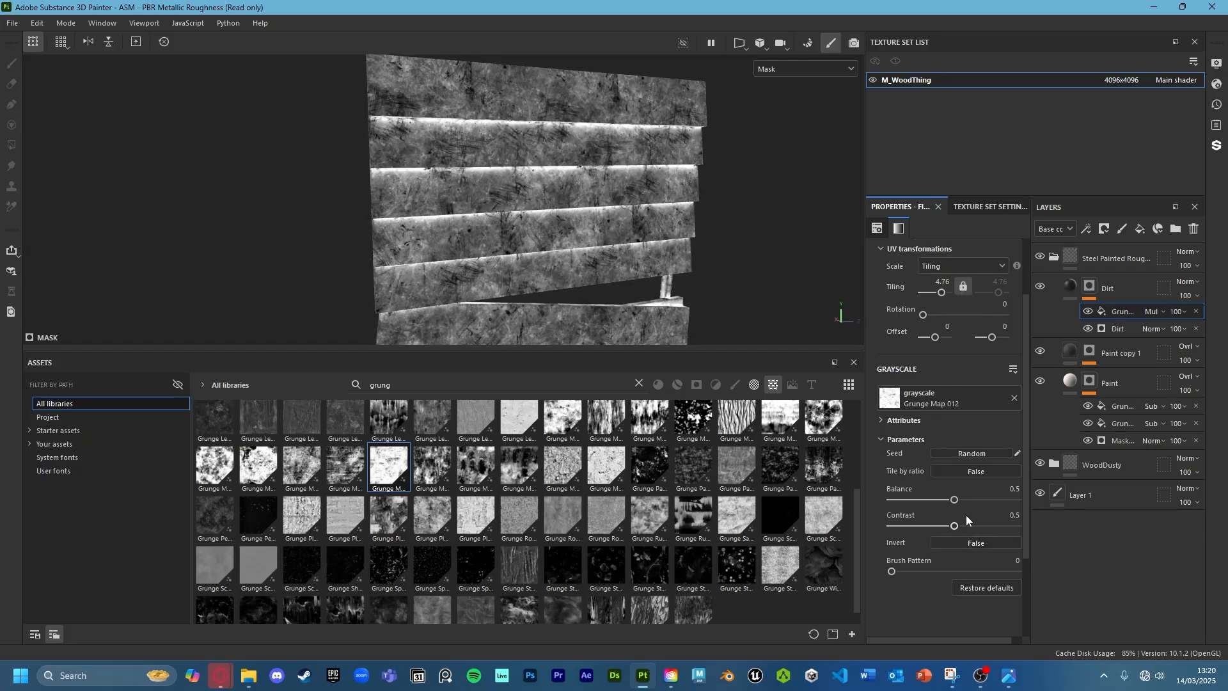
{"action": "left_click_drag", "start_coordinate": [956, 503], "coordinate": [857, 532]}
{"action": "left_click", "coordinate": [950, 501]}
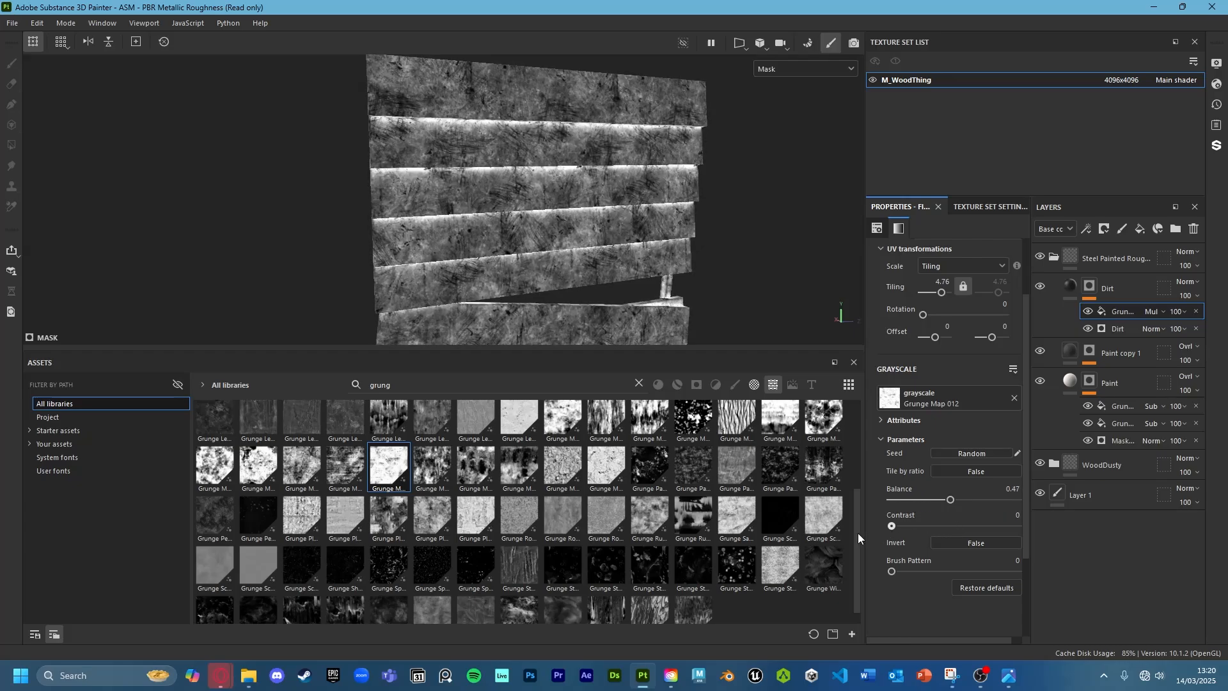
{"action": "left_click", "coordinate": [915, 502]}
{"action": "left_click", "coordinate": [919, 500]}
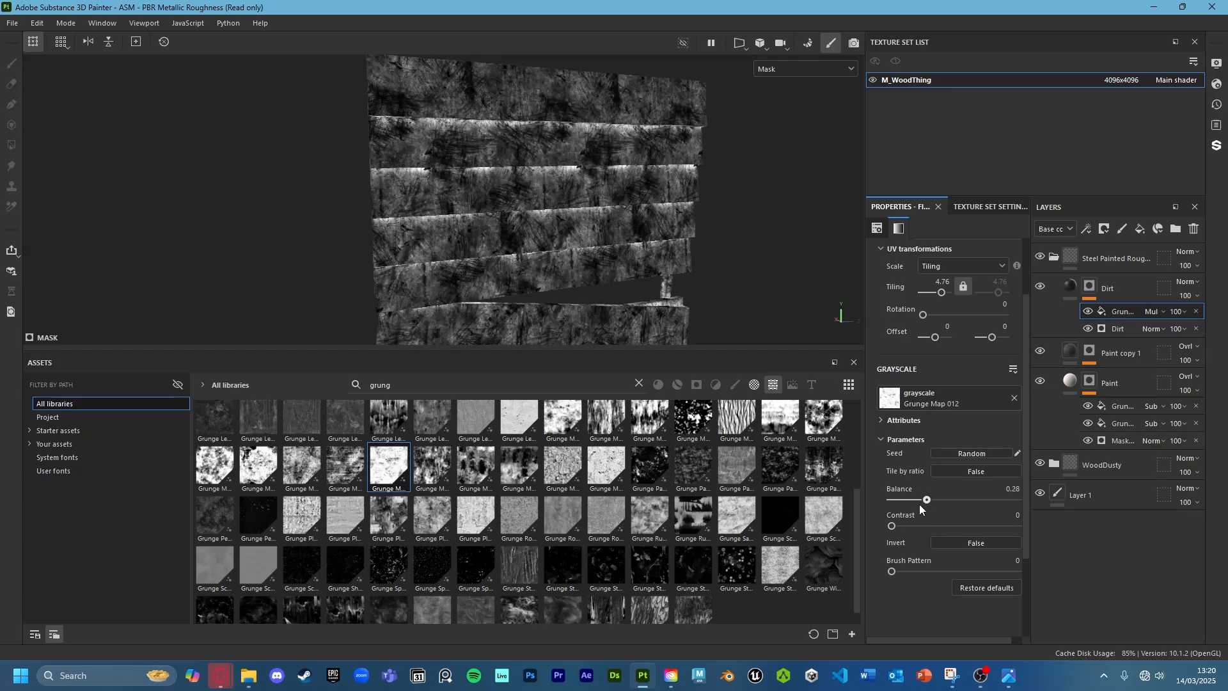
{"action": "left_click", "coordinate": [1089, 312]}
{"action": "left_click", "coordinate": [1088, 312]}
{"action": "left_click", "coordinate": [976, 498]}
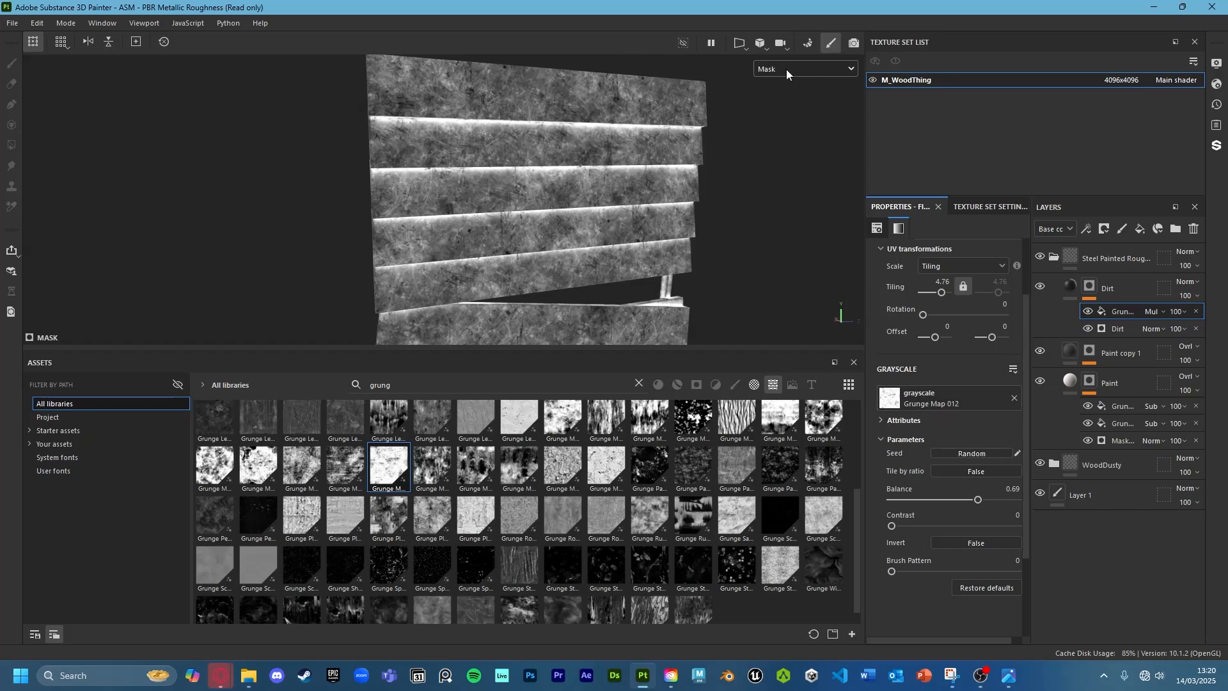
Return the viewport to Material display, inspect the boards and select the Dirt layer's fill content
{"action": "left_click", "coordinate": [732, 186]}
{"action": "key", "text": "m"}
{"action": "scroll", "coordinate": [723, 202], "scroll_direction": "down", "scroll_amount": 2}
{"action": "scroll", "coordinate": [690, 261], "scroll_direction": "up", "scroll_amount": 5}
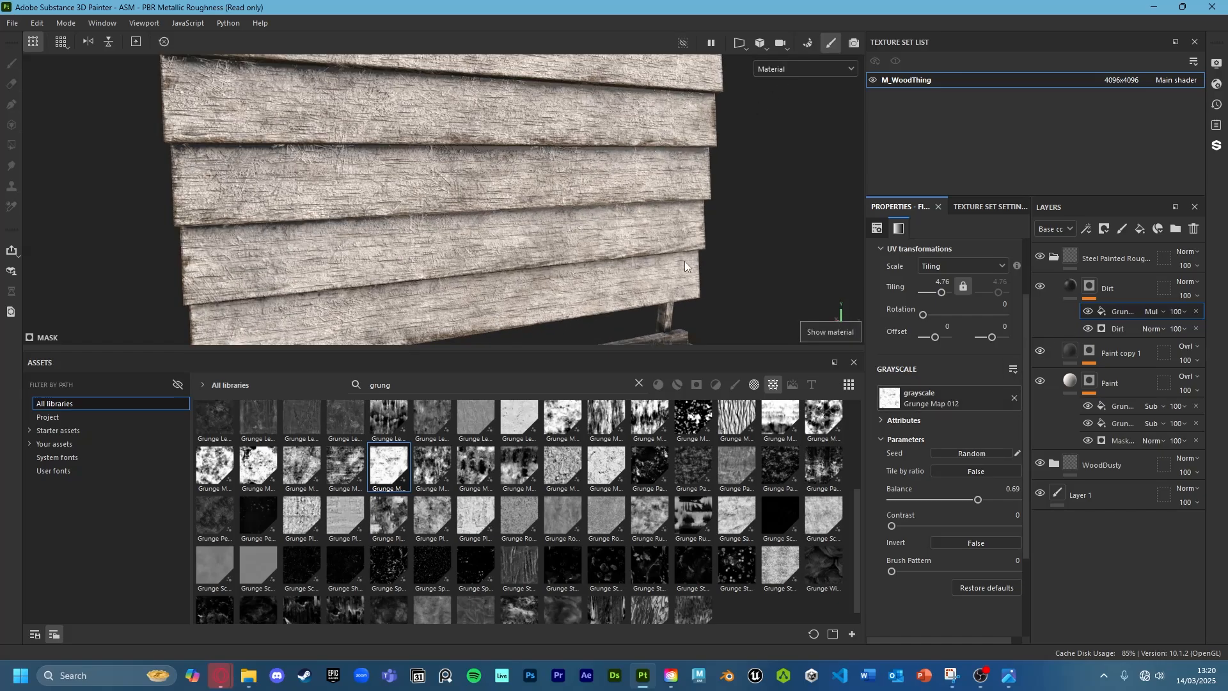
{"action": "scroll", "coordinate": [684, 266], "scroll_direction": "down", "scroll_amount": 3}
{"action": "left_click", "coordinate": [1059, 283]}
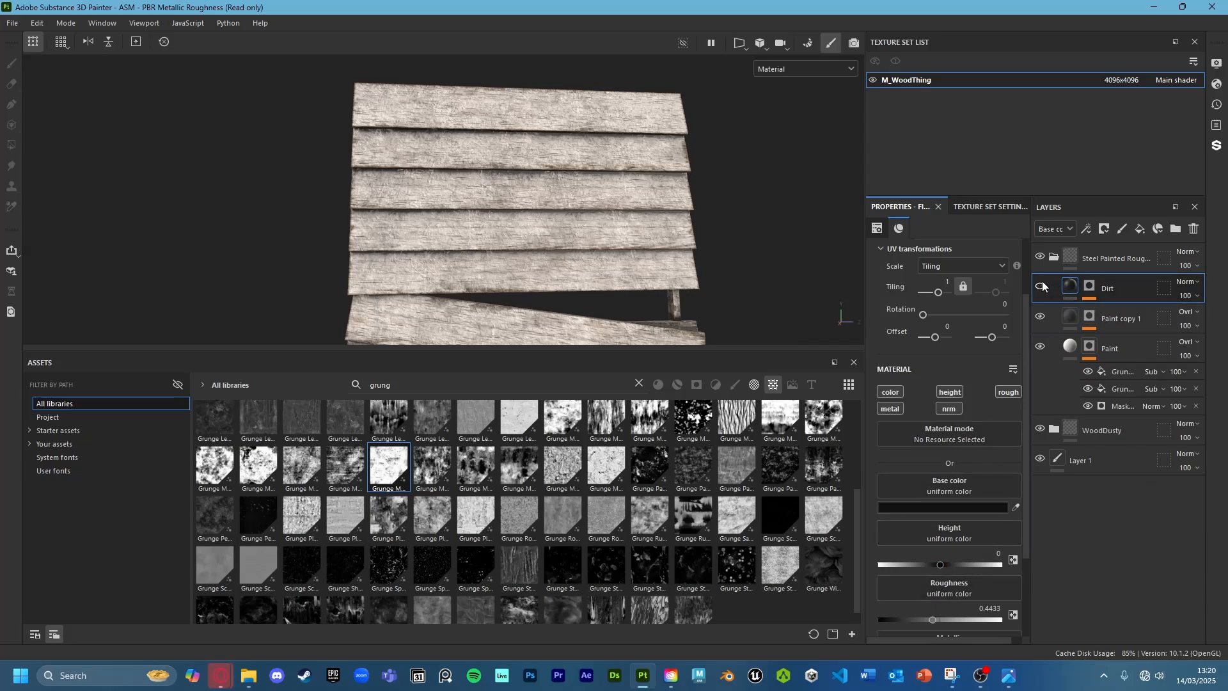
Compare the boards with the Dirt layer hidden and shown
{"action": "left_click", "coordinate": [1042, 286]}
{"action": "left_click", "coordinate": [1042, 286]}
{"action": "left_click_drag", "start_coordinate": [427, 209], "coordinate": [543, 188], "text": "alt"}
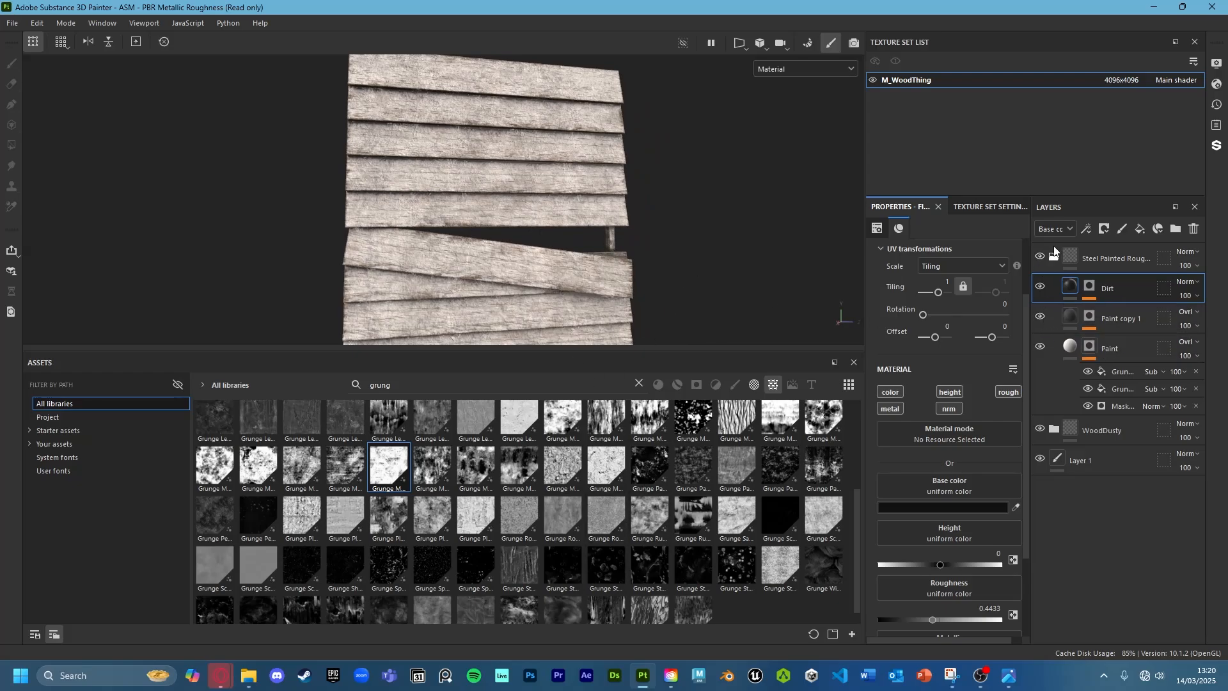
Add a fill layer above the Dirt layer and limit it to the roughness channel
{"action": "left_click", "coordinate": [1140, 230]}
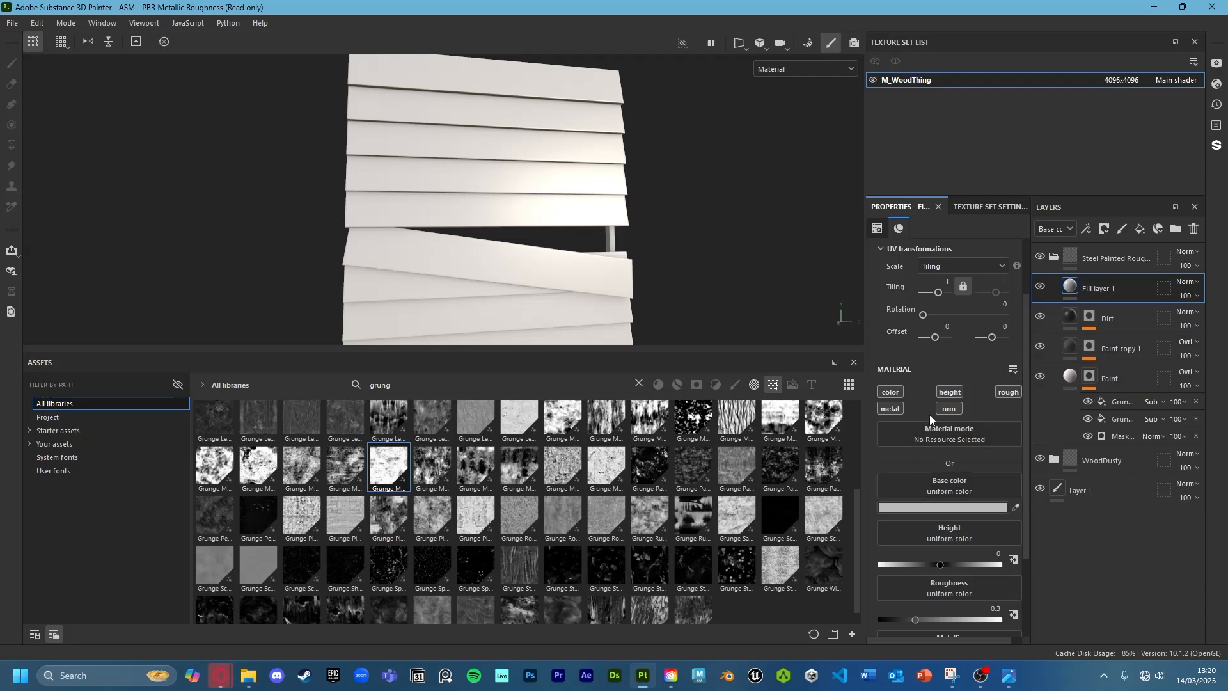
{"action": "left_click", "coordinate": [1008, 392]}
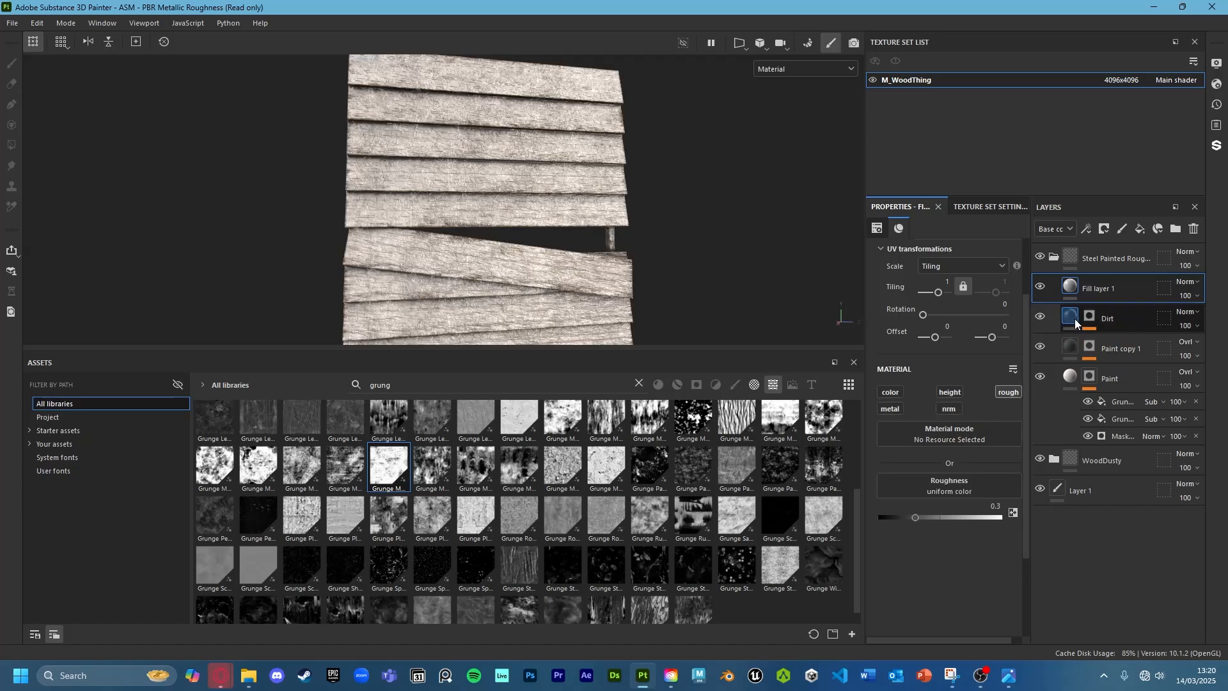
{"action": "scroll", "coordinate": [619, 251], "scroll_direction": "up", "scroll_amount": 2}
{"action": "left_click_drag", "start_coordinate": [645, 240], "coordinate": [646, 244], "text": "alt"}
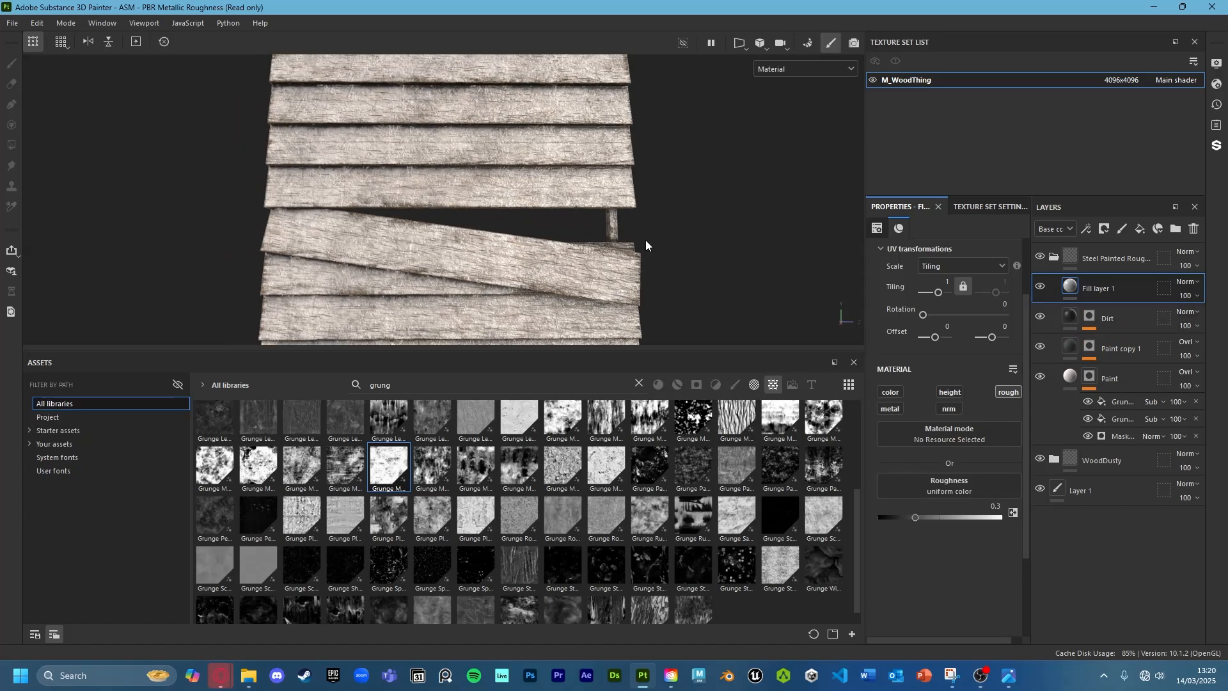
Give the new roughness fill layer a black mask containing a fill with Grunge Map 010 as its grayscale
{"action": "right_click", "coordinate": [1072, 292]}
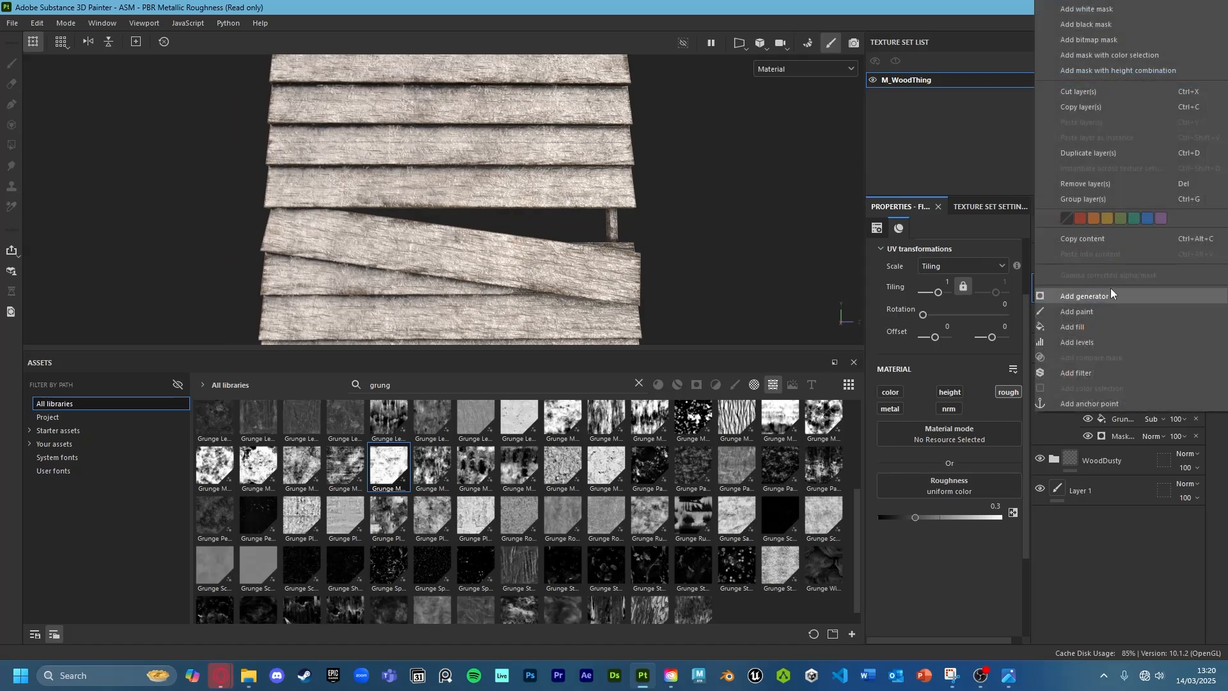
{"action": "left_click", "coordinate": [1133, 27]}
{"action": "right_click", "coordinate": [1067, 285]}
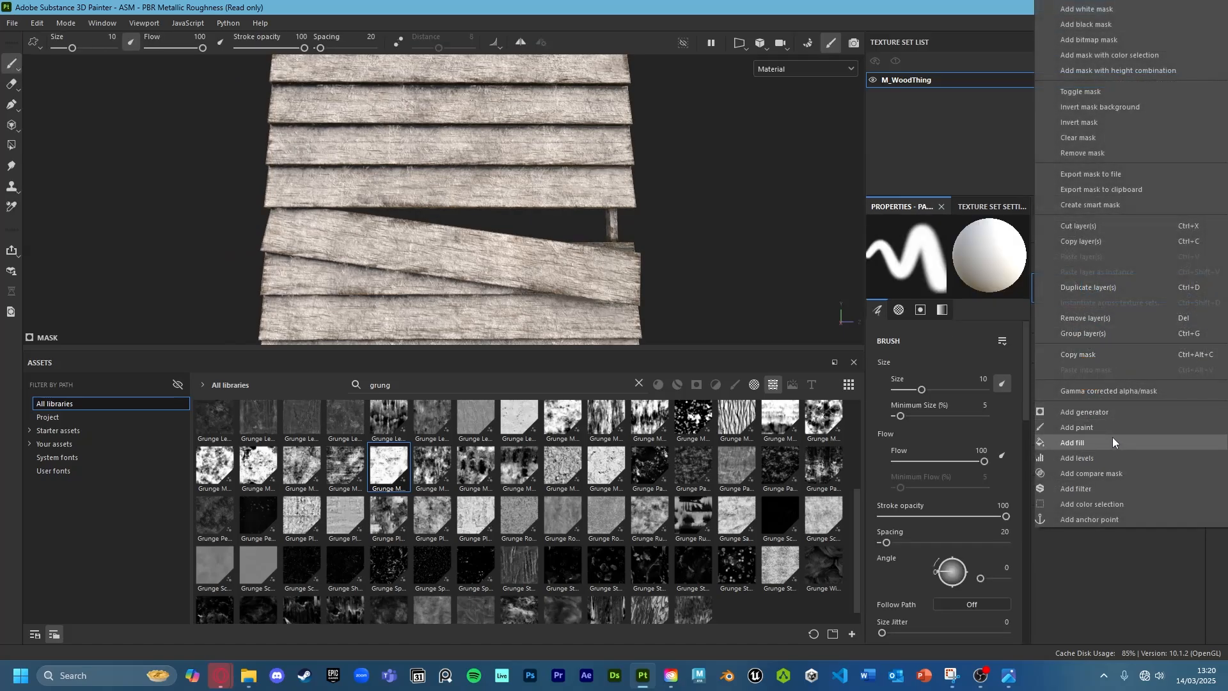
{"action": "left_click", "coordinate": [1099, 447]}
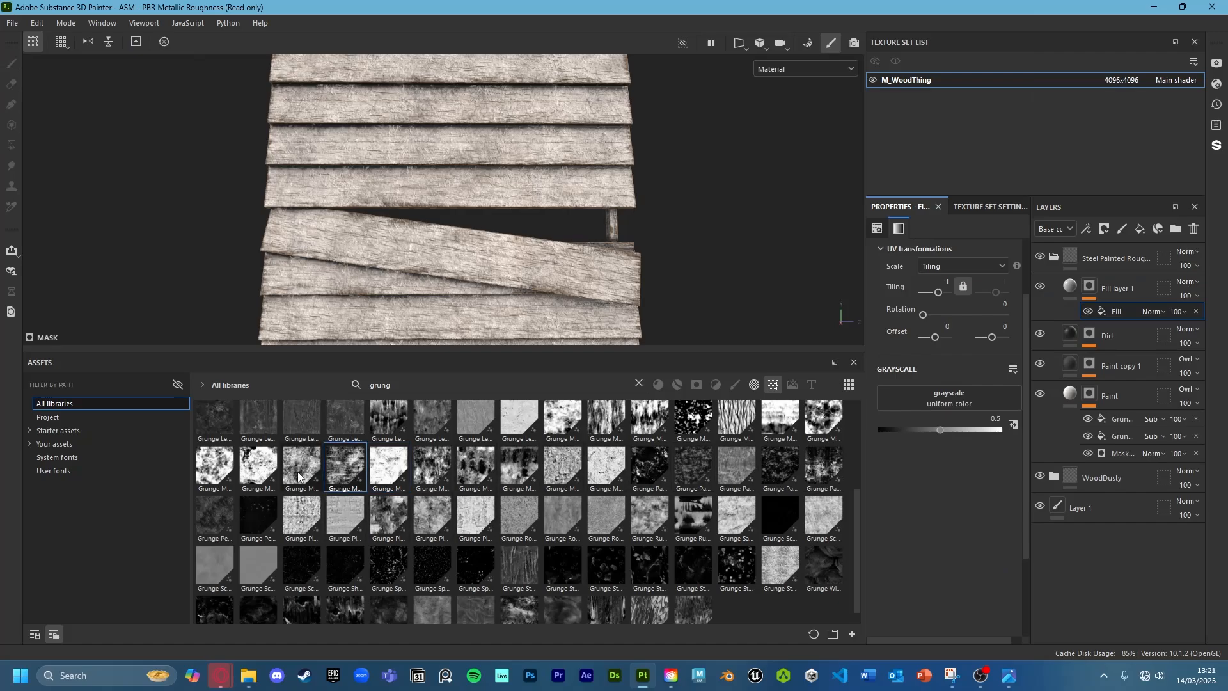
{"action": "left_click_drag", "start_coordinate": [302, 473], "coordinate": [972, 399]}
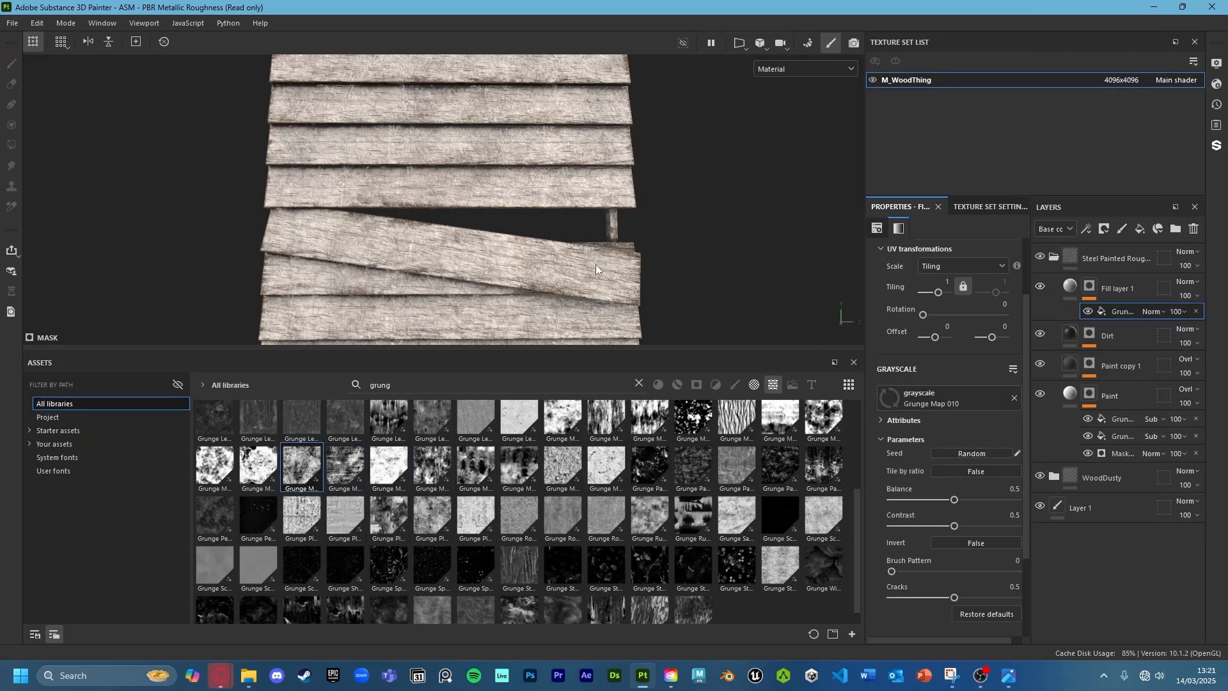
Switch the viewport to the Mask display to examine the grunge on the boards
{"action": "scroll", "coordinate": [549, 230], "scroll_direction": "up", "scroll_amount": 3}
{"action": "left_click_drag", "start_coordinate": [492, 198], "coordinate": [761, 80], "text": "alt"}
{"action": "left_click", "coordinate": [765, 68]}
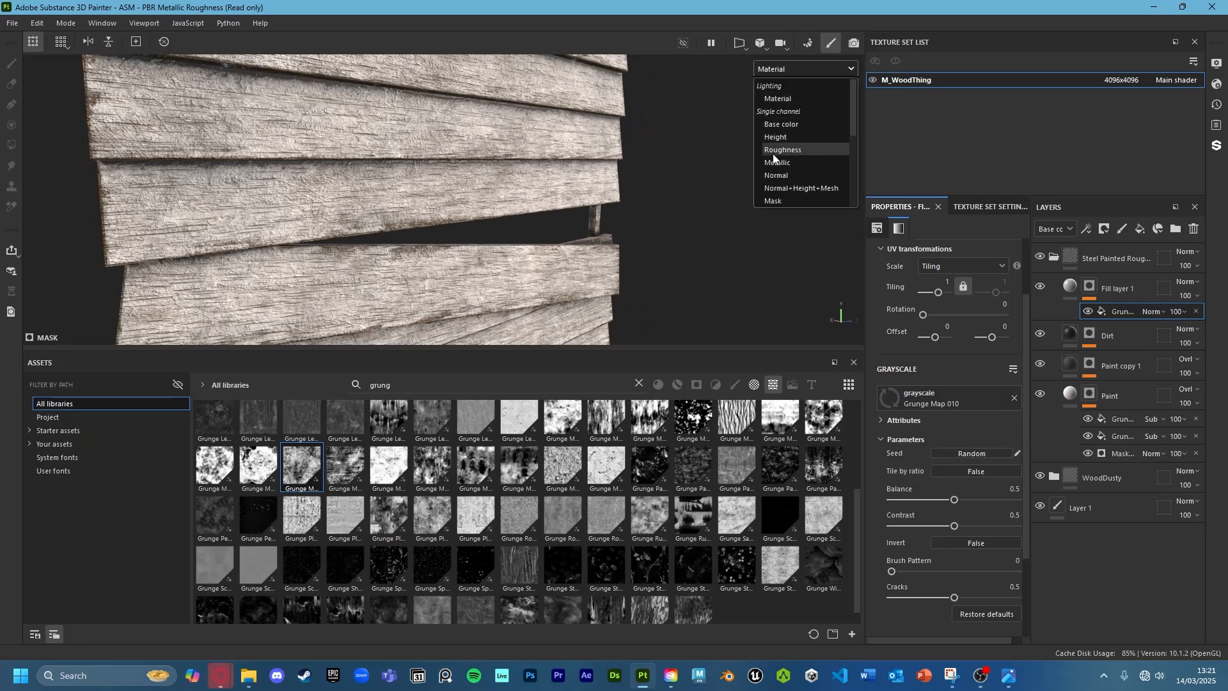
{"action": "left_click", "coordinate": [788, 209]}
{"action": "left_click_drag", "start_coordinate": [767, 217], "coordinate": [630, 252], "text": "alt"}
{"action": "left_click", "coordinate": [809, 68]}
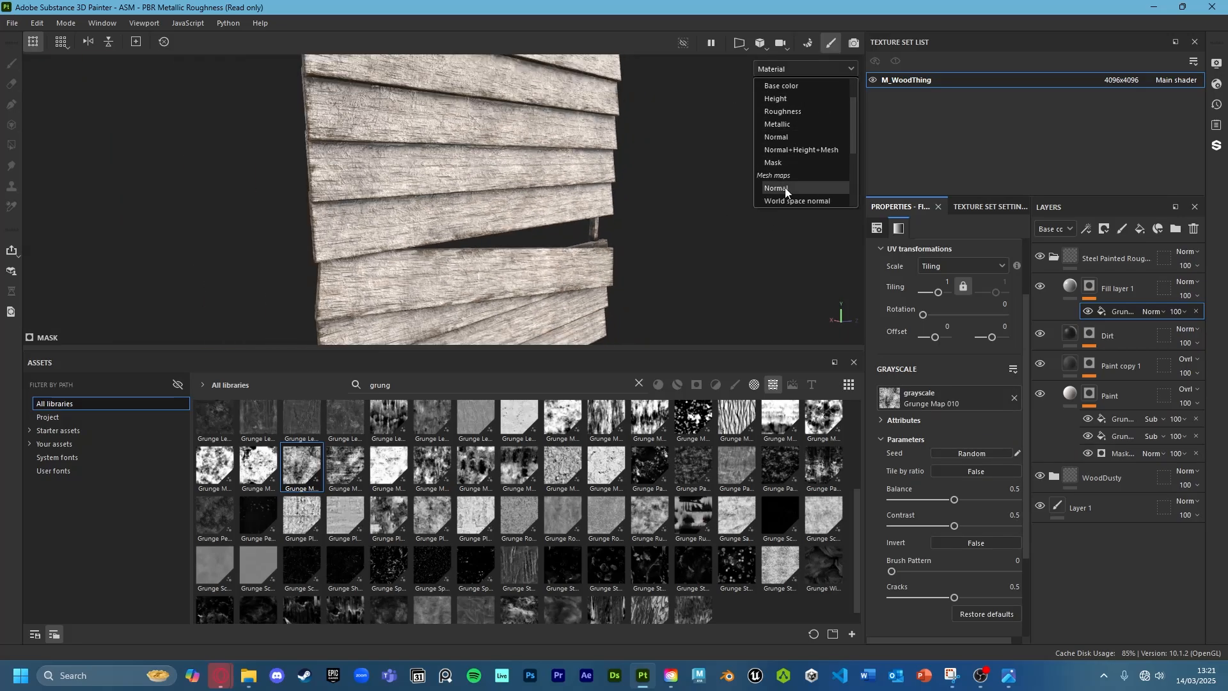
{"action": "left_click", "coordinate": [786, 163]}
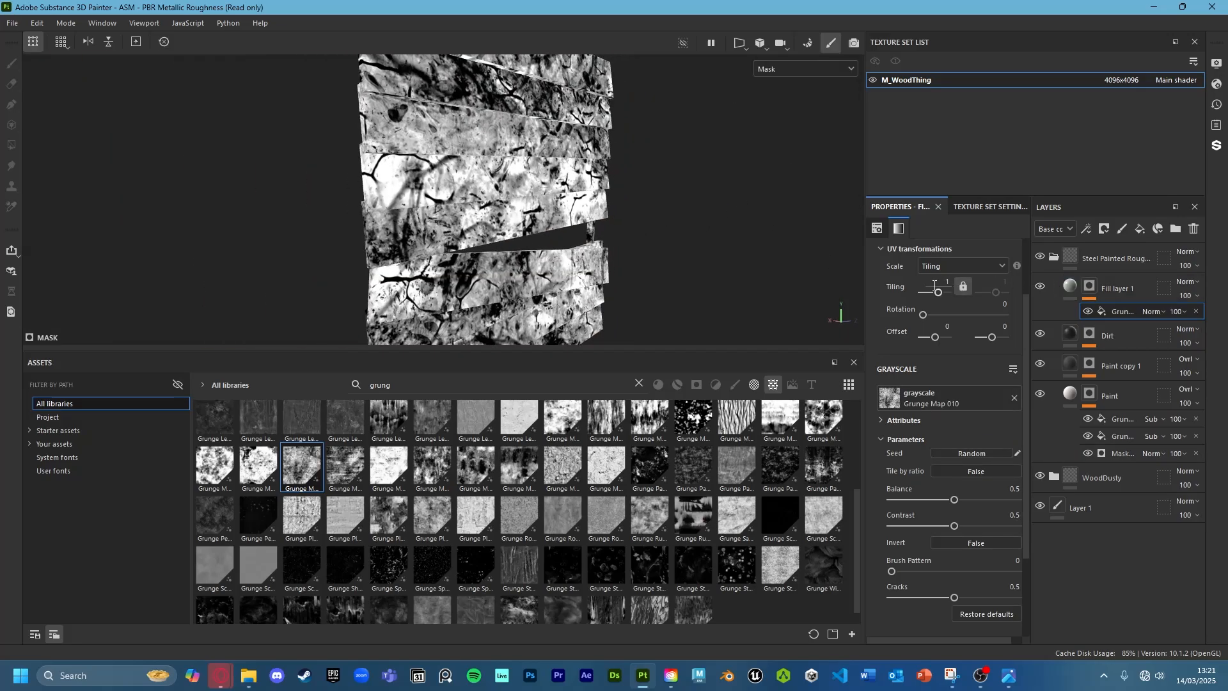
Set the mask fill's tiling to 4.2 and try Grunge Map 012 as its grayscale
{"action": "mouse_move", "coordinate": [940, 293]}
{"action": "left_mouse_down"}
{"action": "mouse_move", "coordinate": [954, 294]}
{"action": "mouse_move", "coordinate": [912, 289]}
{"action": "mouse_move", "coordinate": [922, 289]}
{"action": "left_mouse_up"}
{"action": "left_click_drag", "start_coordinate": [696, 246], "coordinate": [618, 237], "text": "alt"}
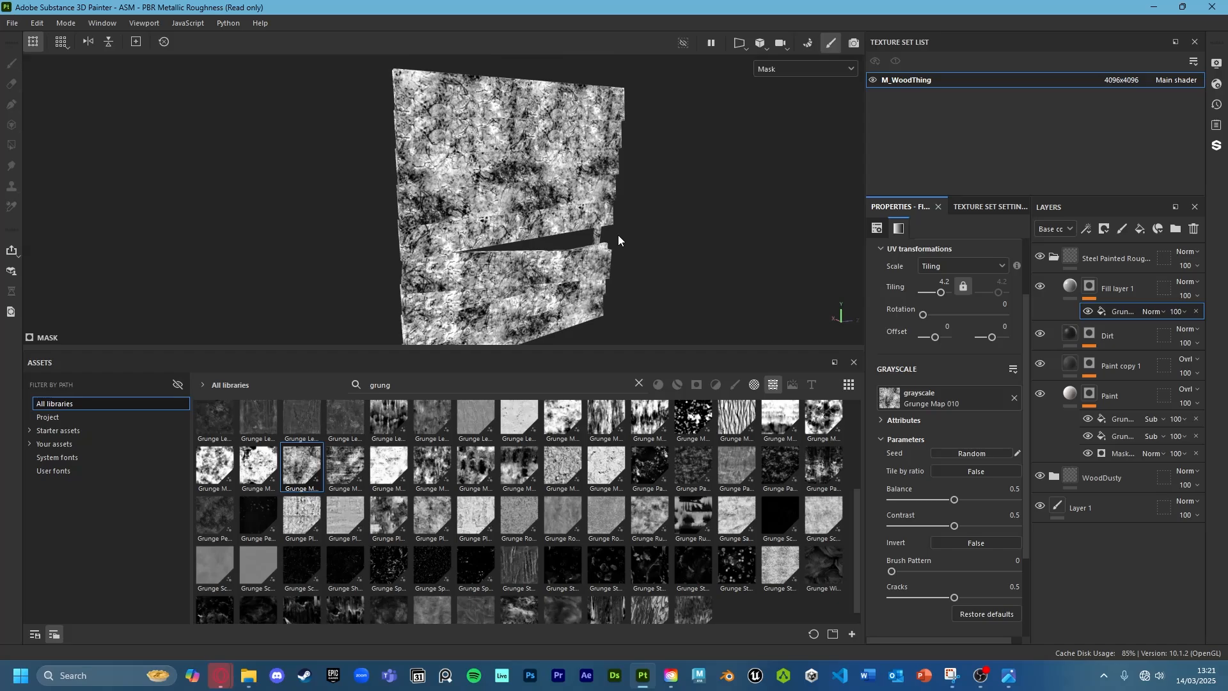
{"action": "right_click_drag", "start_coordinate": [617, 237], "coordinate": [650, 292], "text": "alt"}
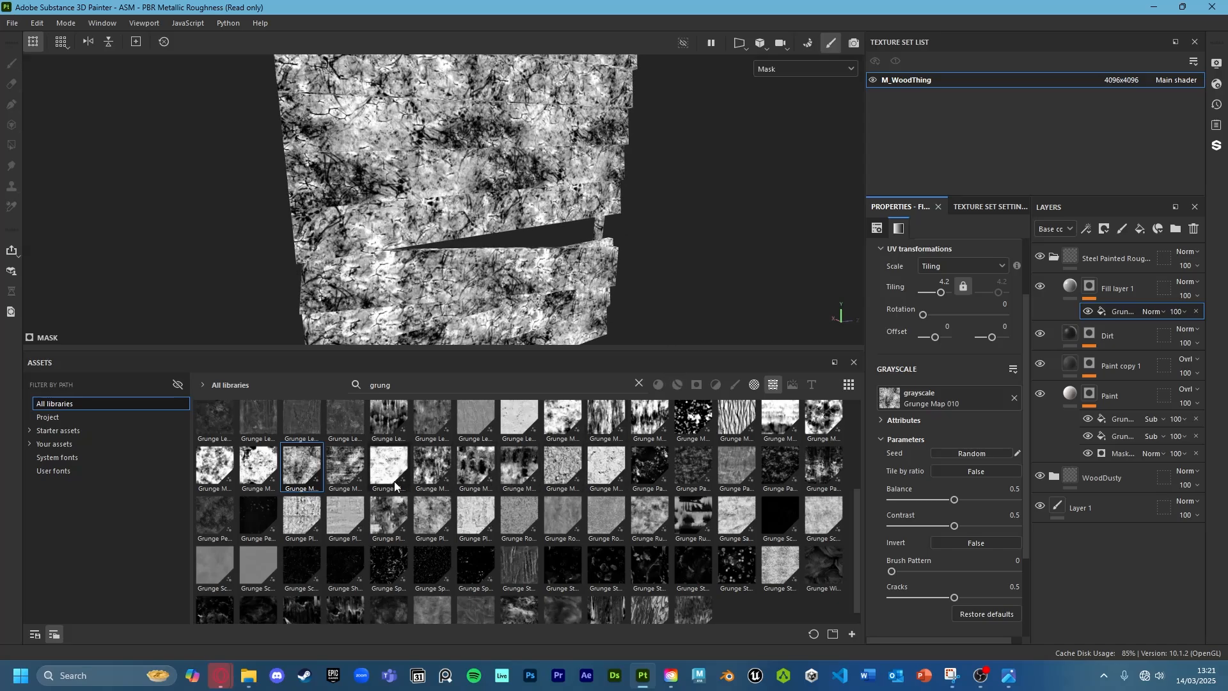
{"action": "left_click_drag", "start_coordinate": [383, 469], "coordinate": [971, 391]}
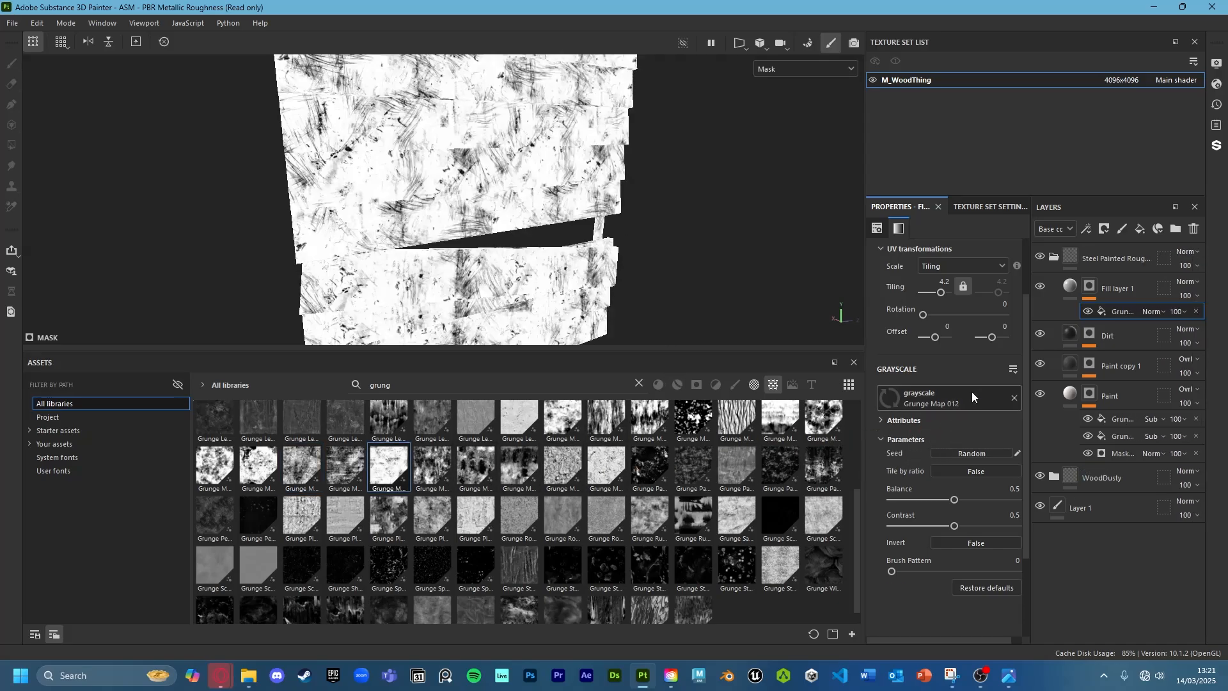
Replace the mask fill's grayscale with Grunge Map 008, using a tiling of 6.55, a balance of 0.28 and a contrast of 0
{"action": "scroll", "coordinate": [592, 258], "scroll_direction": "down", "scroll_amount": 2}
{"action": "left_click_drag", "start_coordinate": [227, 477], "coordinate": [892, 400]}
{"action": "scroll", "coordinate": [620, 209], "scroll_direction": "up", "scroll_amount": 2}
{"action": "scroll", "coordinate": [630, 230], "scroll_direction": "up", "scroll_amount": 5}
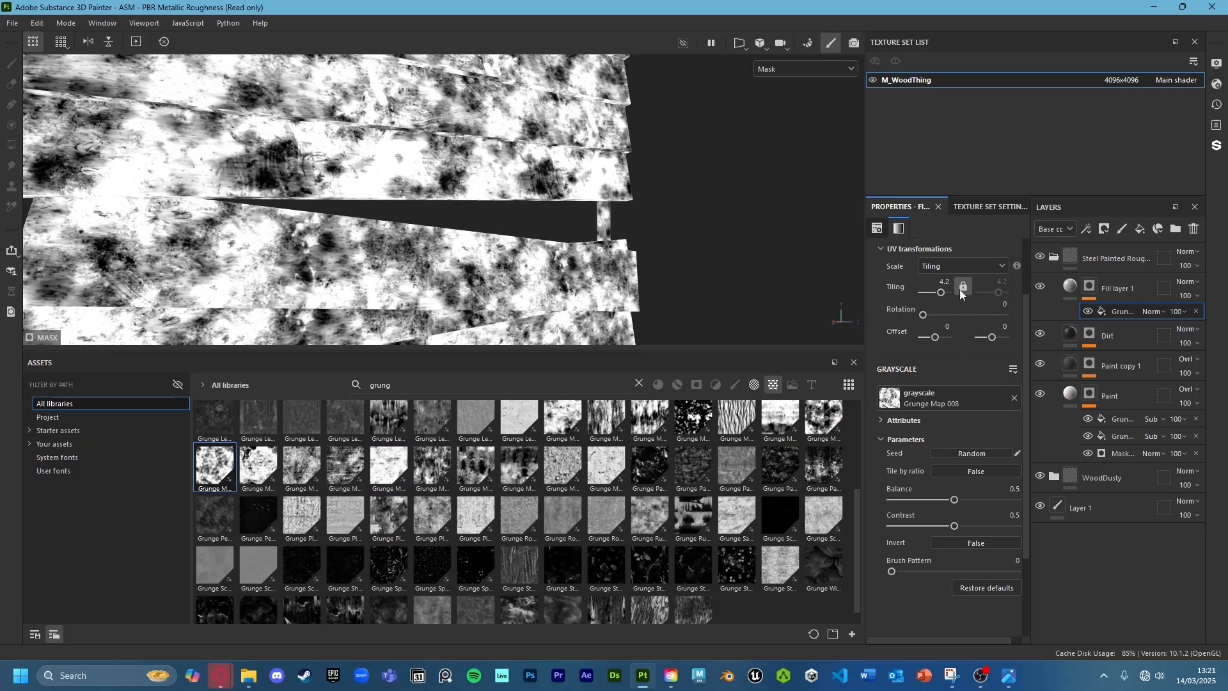
{"action": "left_click_drag", "start_coordinate": [942, 292], "coordinate": [935, 299]}
{"action": "scroll", "coordinate": [531, 156], "scroll_direction": "down", "scroll_amount": 8}
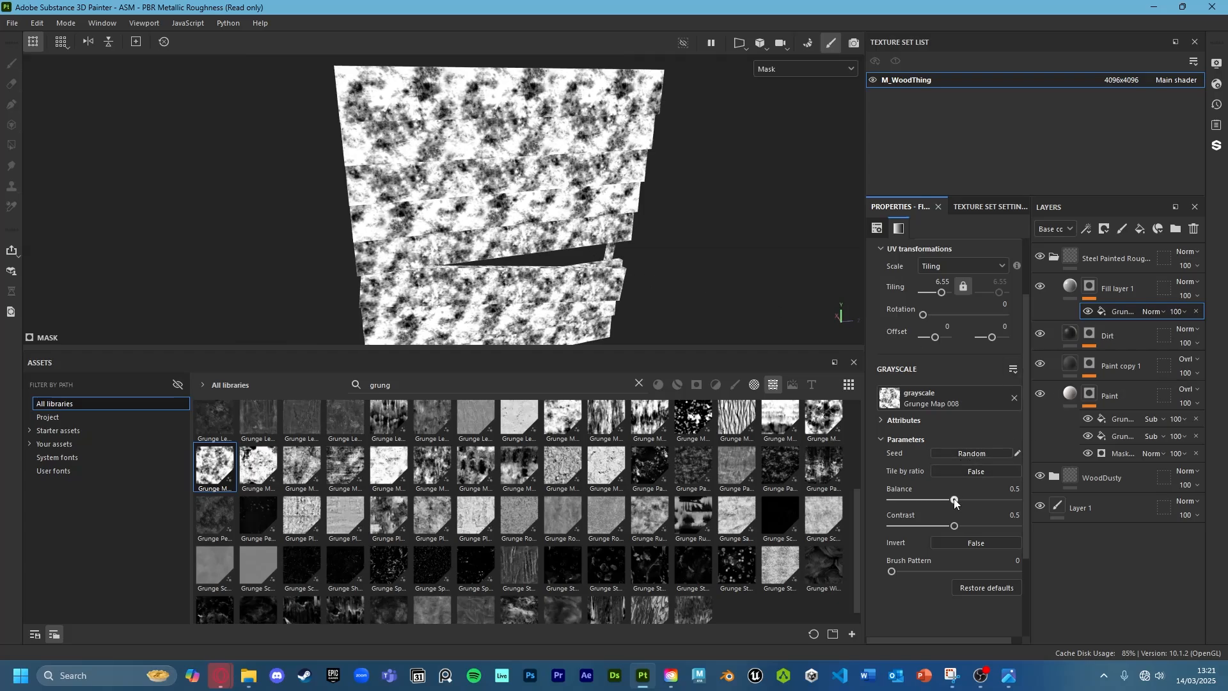
{"action": "left_click_drag", "start_coordinate": [979, 500], "coordinate": [926, 500]}
Return the viewport to Material display and inspect the roughness variation on the boards under different angles and lighting
{"action": "key", "text": "m"}
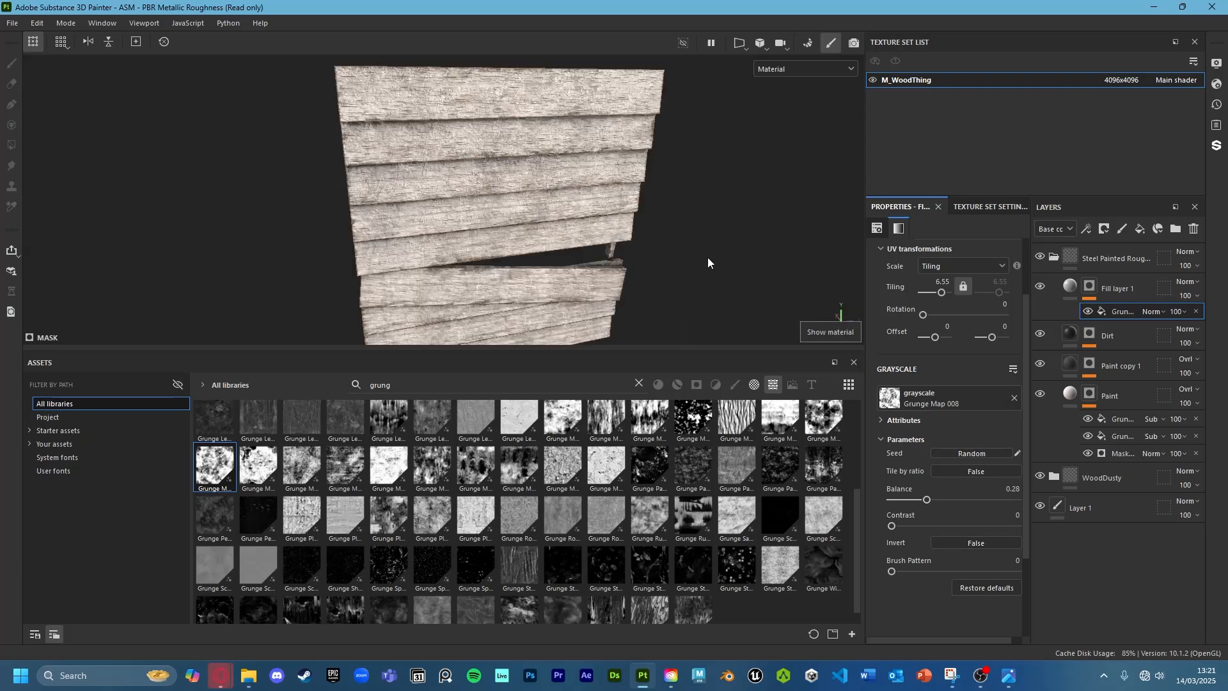
{"action": "scroll", "coordinate": [619, 247], "scroll_direction": "up", "scroll_amount": 3}
{"action": "middle_click_drag", "start_coordinate": [619, 247], "coordinate": [701, 196], "text": "alt"}
{"action": "left_click_drag", "start_coordinate": [701, 196], "coordinate": [726, 211], "text": "alt"}
{"action": "mouse_move", "coordinate": [726, 211]}
{"action": "right_mouse_down", "text": "shift"}
{"action": "mouse_move", "coordinate": [691, 203]}
{"action": "mouse_move", "coordinate": [727, 205]}
{"action": "mouse_move", "coordinate": [718, 200]}
{"action": "right_mouse_up", "text": "shift"}
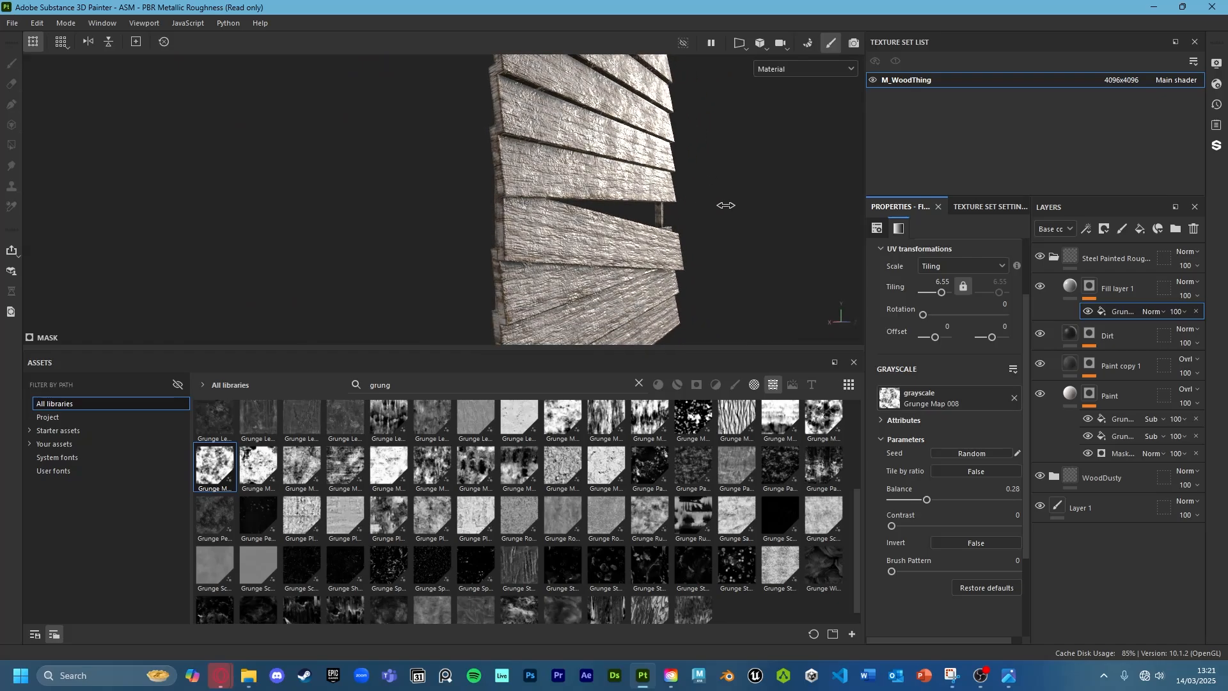
{"action": "left_click_drag", "start_coordinate": [718, 200], "coordinate": [726, 237], "text": "alt"}
{"action": "mouse_move", "coordinate": [725, 237]}
{"action": "right_mouse_down", "text": "shift"}
{"action": "mouse_move", "coordinate": [712, 224]}
{"action": "mouse_move", "coordinate": [734, 231]}
{"action": "right_mouse_up", "text": "shift"}
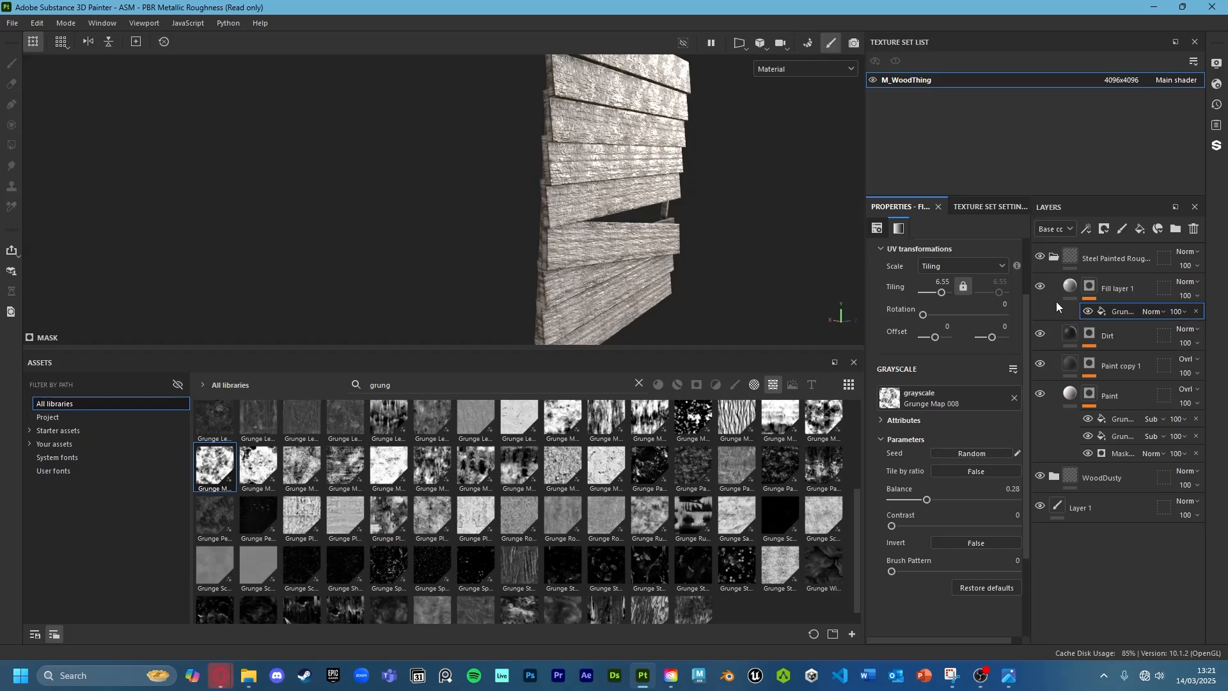
Rename the roughness fill layer "Roughness" and the Steel Painted Rough Damaged group "Paint"
{"action": "double_click", "coordinate": [1114, 287]}
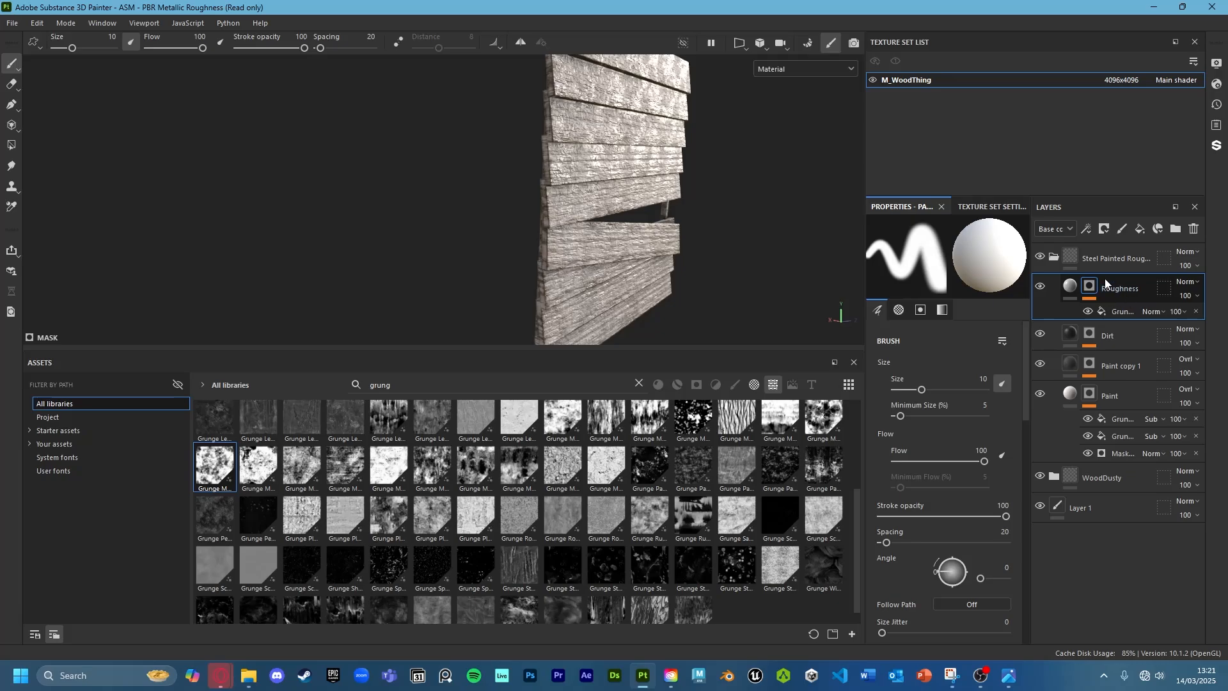
{"action": "left_click", "coordinate": [1054, 258]}
{"action": "double_click", "coordinate": [1104, 256]}
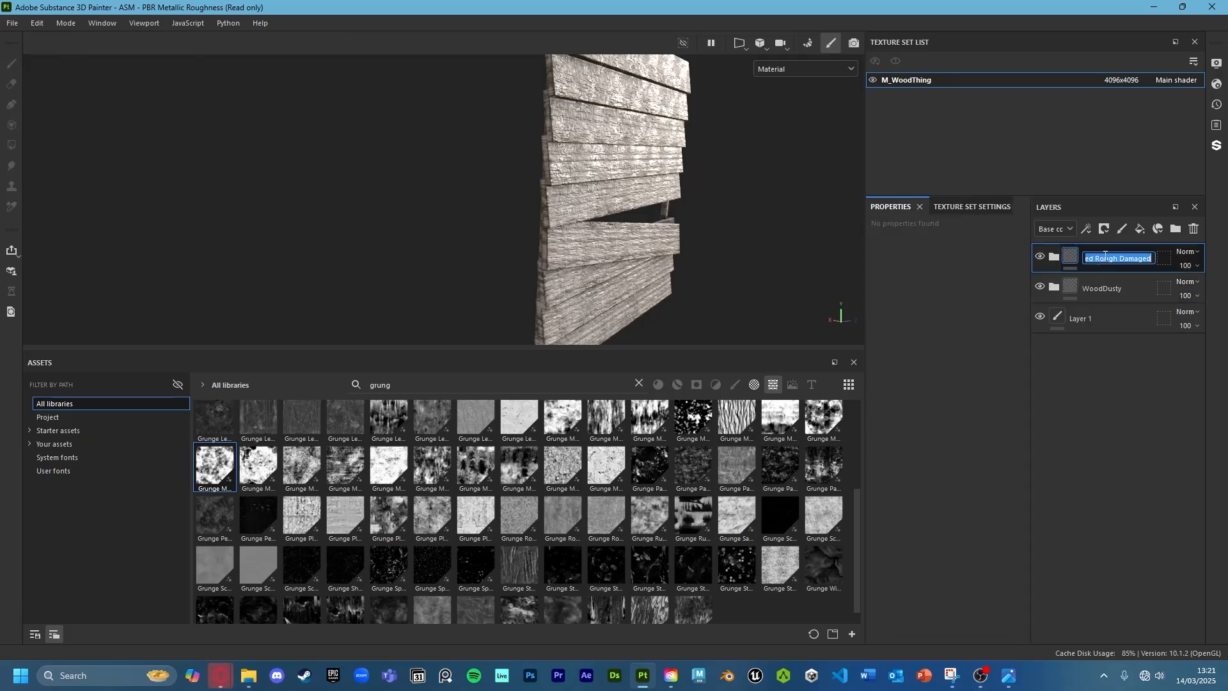
{"action": "type", "text": "Paint"}
{"action": "right_click", "coordinate": [1106, 254]}
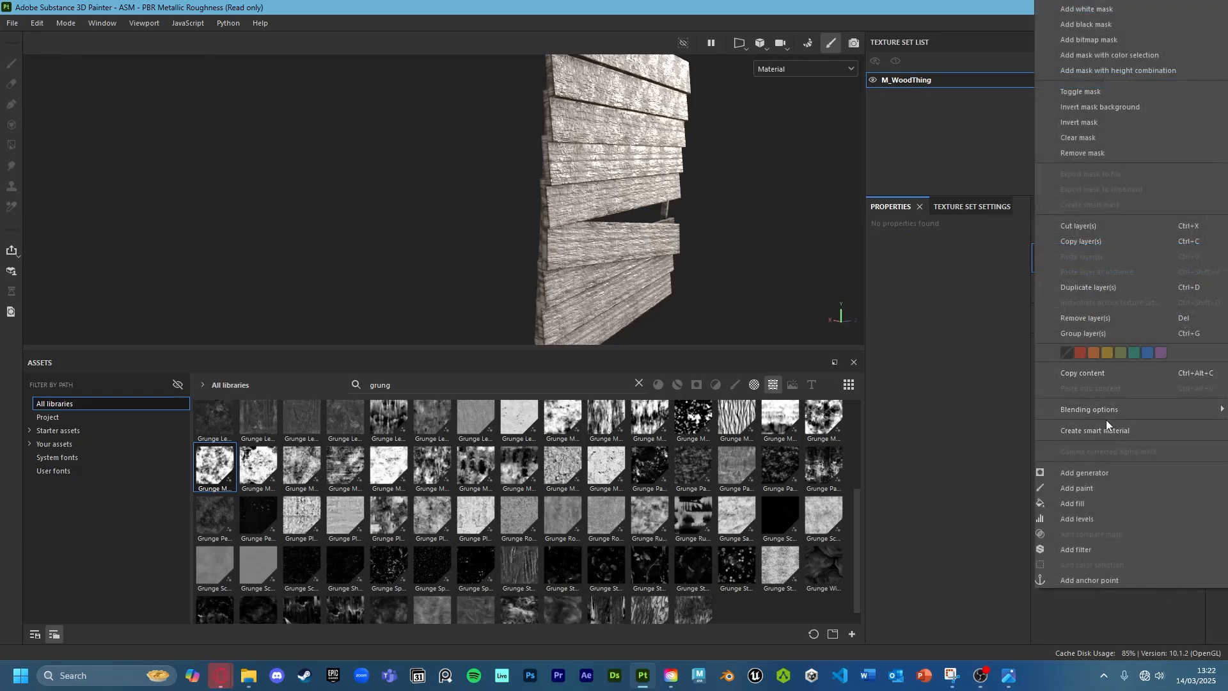
{"action": "left_click", "coordinate": [1007, 404]}
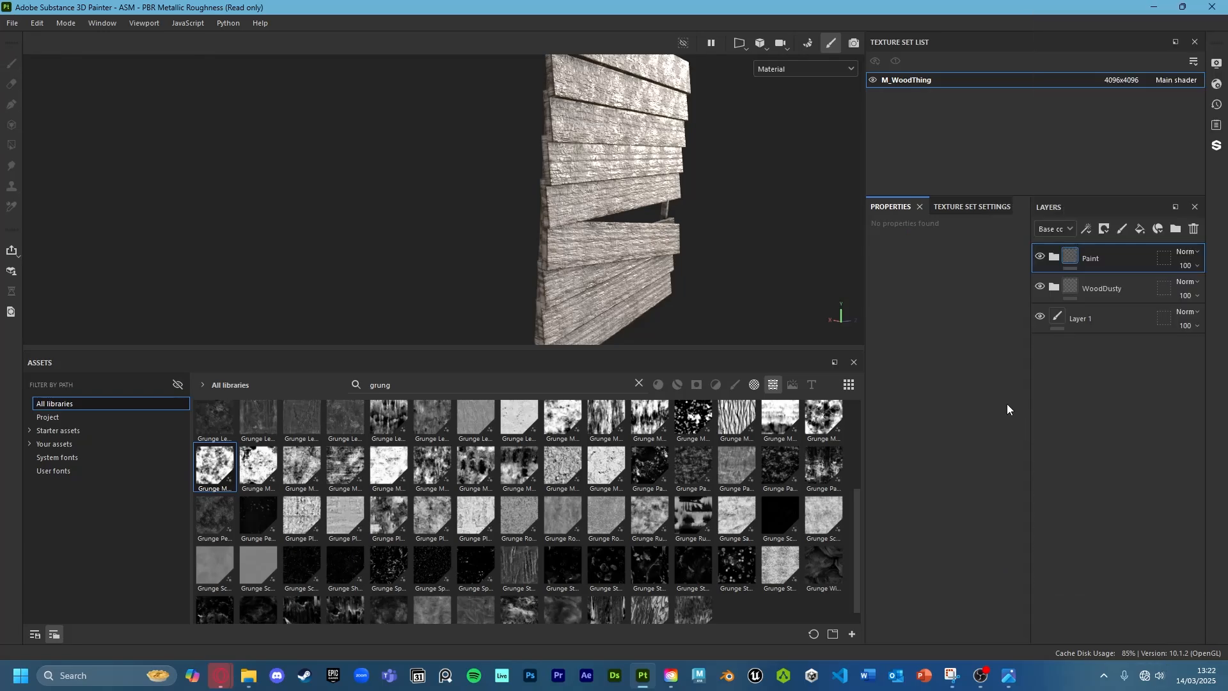
Clear the asset search, list the smart materials and inspect the boards from the front
{"action": "left_click", "coordinate": [640, 385]}
{"action": "left_click_drag", "start_coordinate": [697, 109], "coordinate": [712, 179], "text": "alt"}
{"action": "right_click_drag", "start_coordinate": [712, 178], "coordinate": [639, 228], "text": "shift"}
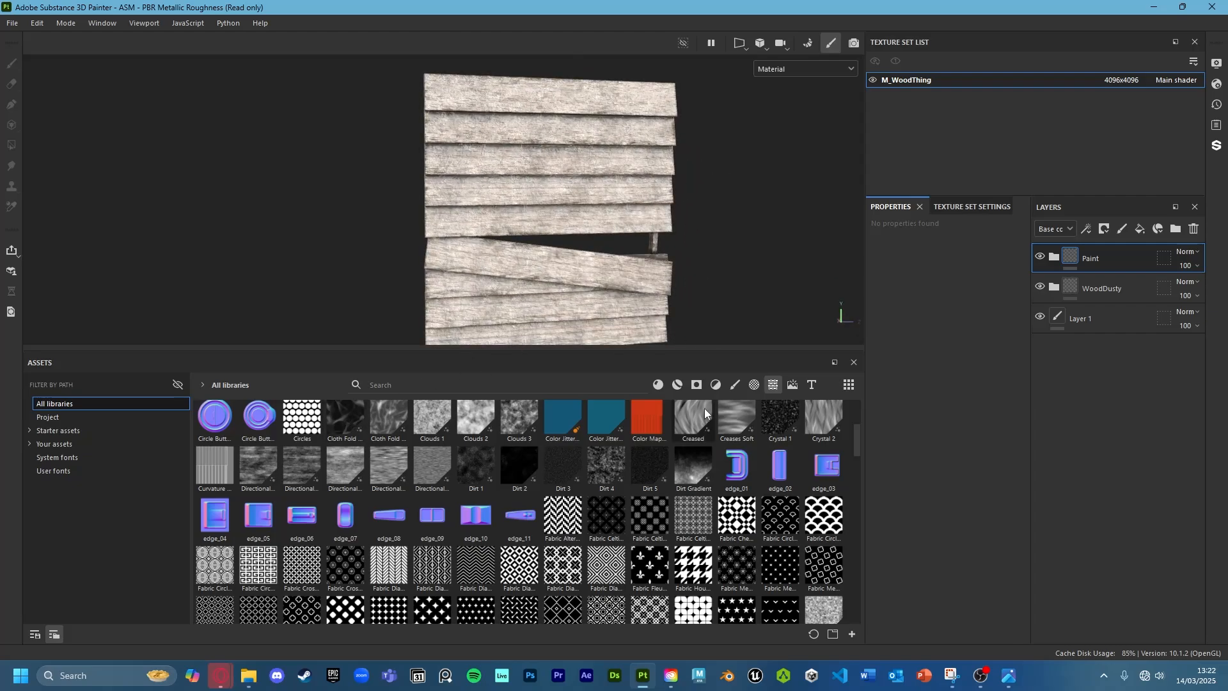
{"action": "left_click", "coordinate": [673, 385]}
{"action": "left_click_drag", "start_coordinate": [600, 263], "coordinate": [617, 258], "text": "alt"}
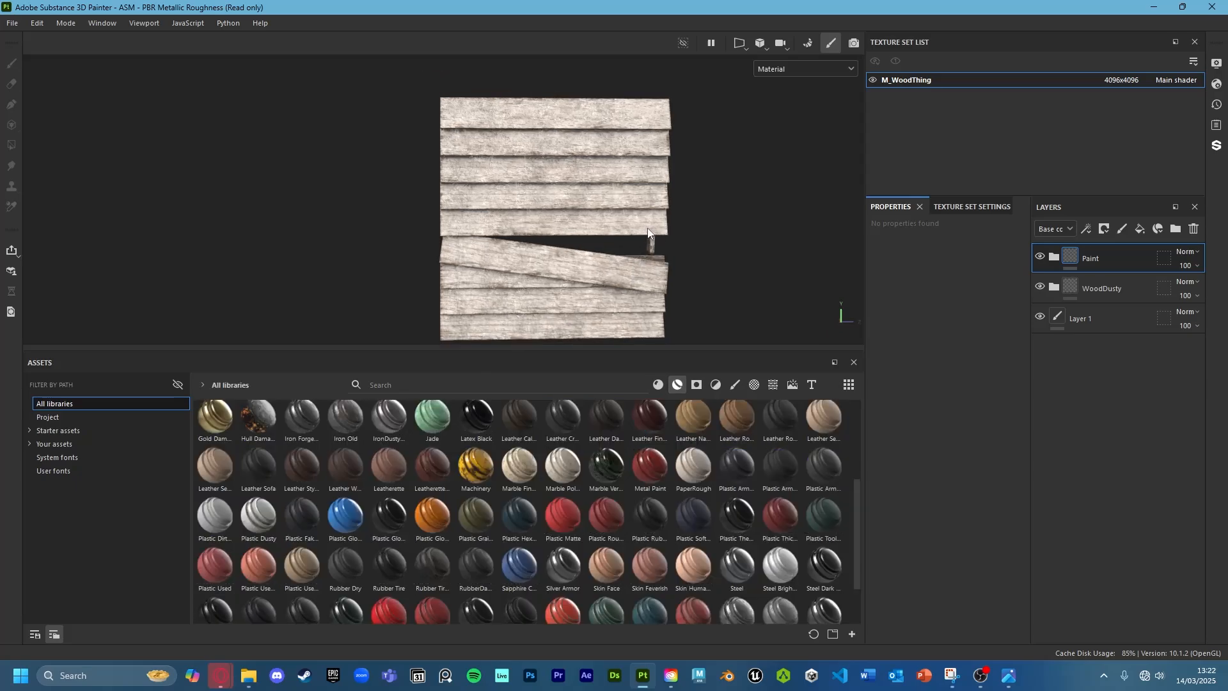
{"action": "scroll", "coordinate": [647, 227], "scroll_direction": "up", "scroll_amount": 5}
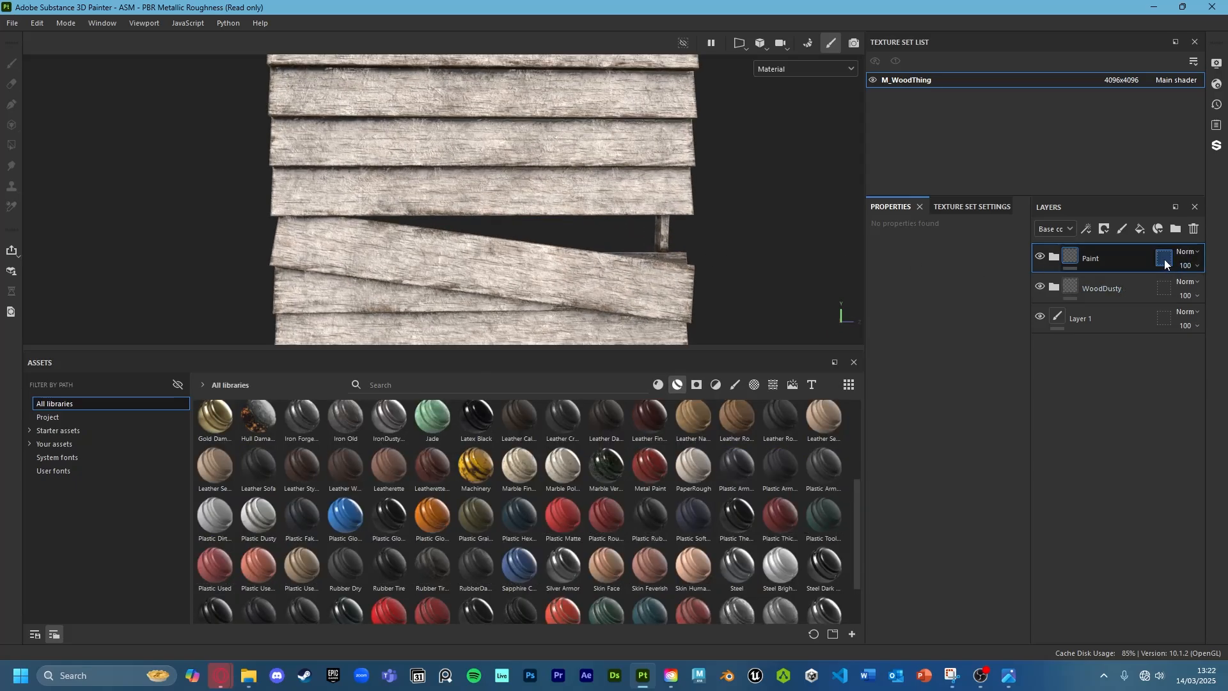
Exclude WoddenThingRail_low from the Paint group's geometry mask, keeping only WoodenThing_low, and check the rail behind the boards
{"action": "left_click", "coordinate": [1168, 264]}
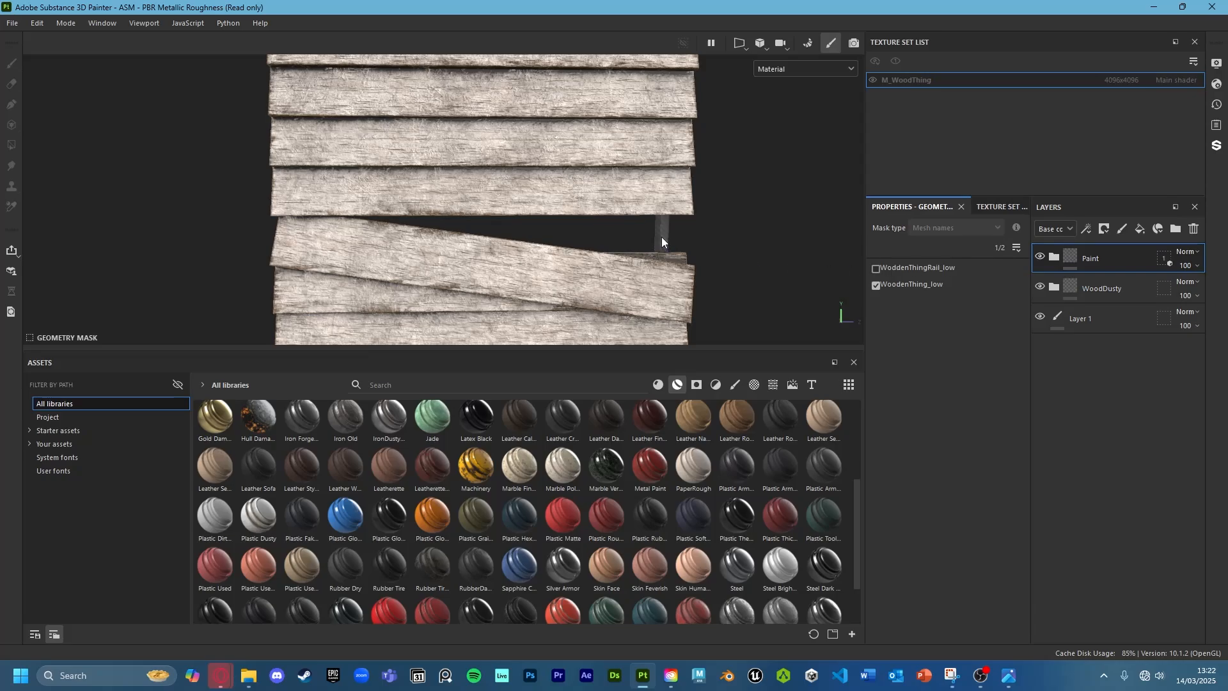
{"action": "mouse_move", "coordinate": [662, 236]}
{"action": "left_mouse_down", "text": "alt"}
{"action": "mouse_move", "coordinate": [749, 214]}
{"action": "mouse_move", "coordinate": [763, 233]}
{"action": "left_mouse_up", "text": "alt"}
{"action": "left_click", "coordinate": [1052, 272]}
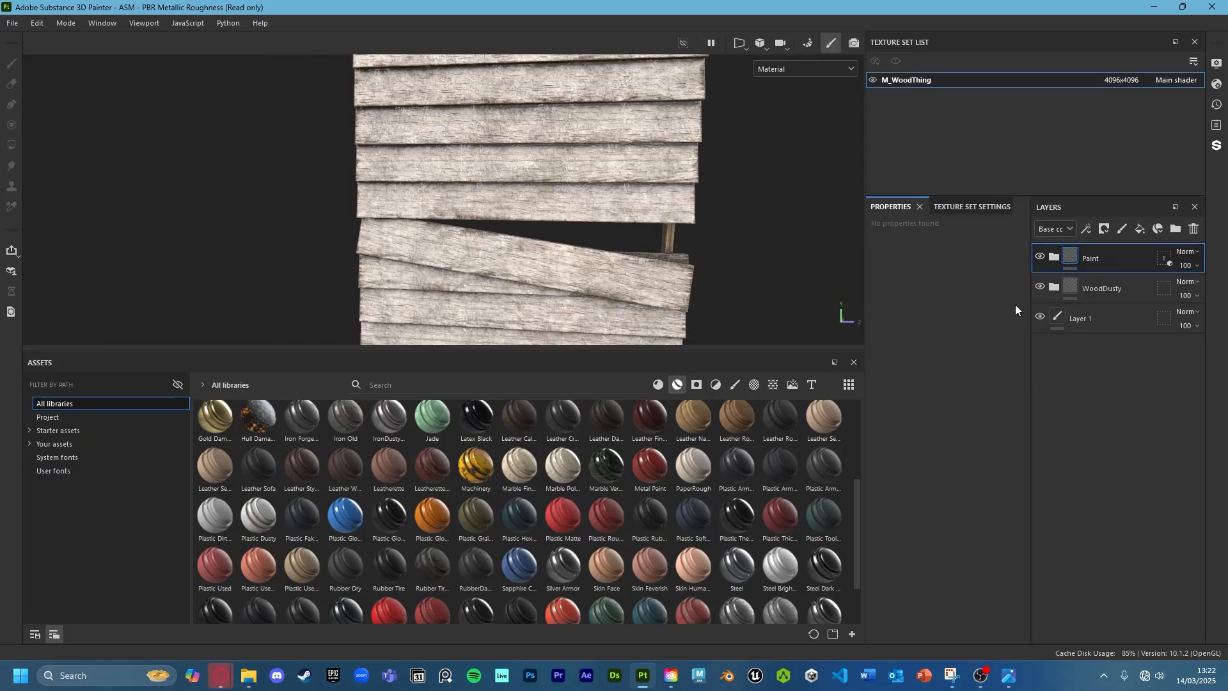
{"action": "left_click_drag", "start_coordinate": [844, 281], "coordinate": [663, 232], "text": "alt"}
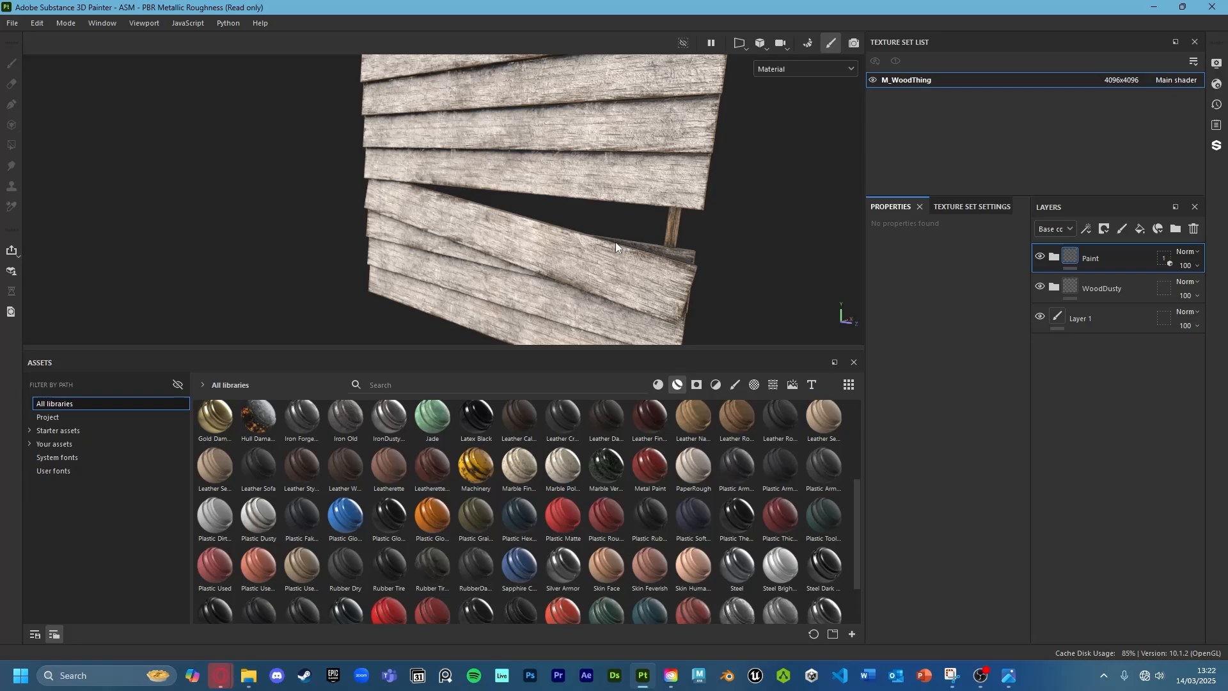
{"action": "left_click_drag", "start_coordinate": [788, 182], "coordinate": [656, 251], "text": "alt"}
{"action": "scroll", "coordinate": [643, 250], "scroll_direction": "up", "scroll_amount": 2}
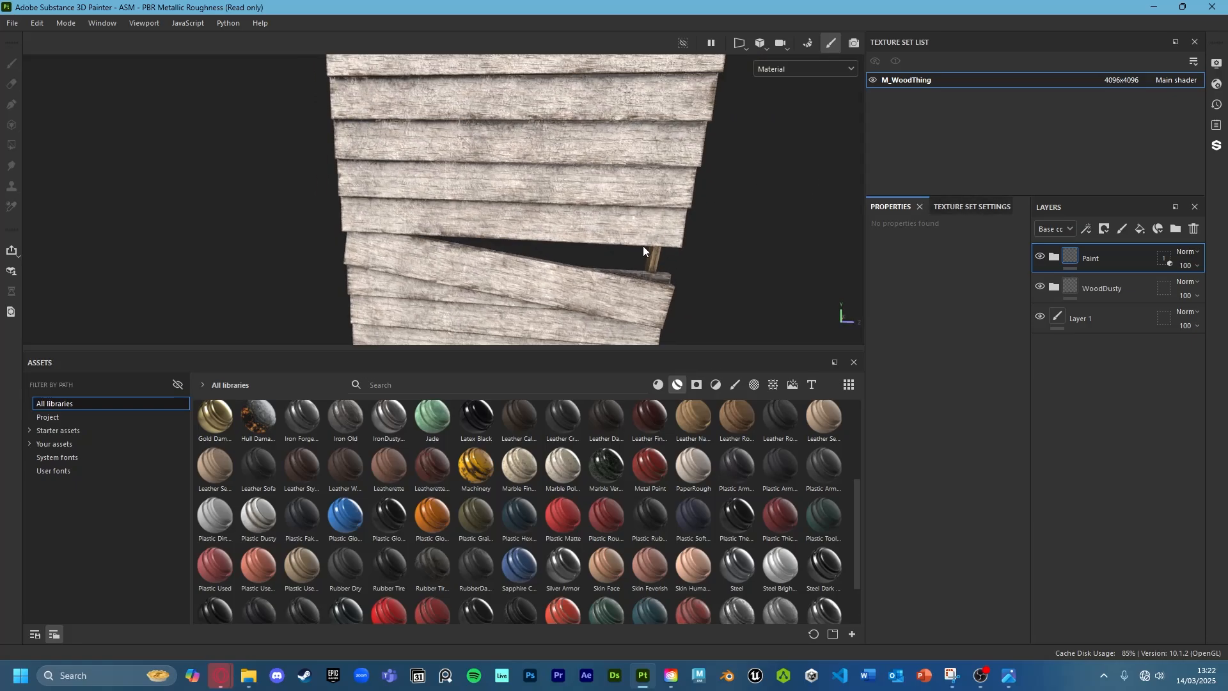
Add a paint effect to the mask of the Paint layer inside the Paint group and choose the Dirt 1 brush
{"action": "left_click", "coordinate": [1055, 257]}
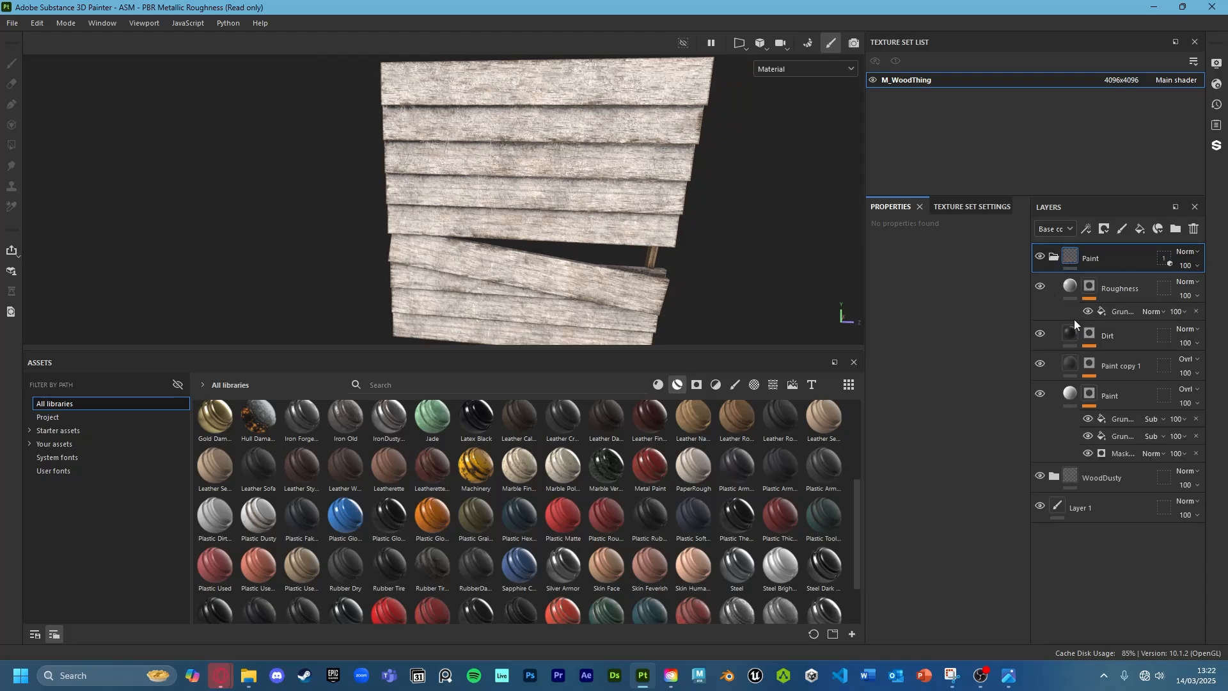
{"action": "right_click", "coordinate": [1067, 395]}
{"action": "left_click", "coordinate": [1103, 459]}
{"action": "right_click", "coordinate": [1088, 399]}
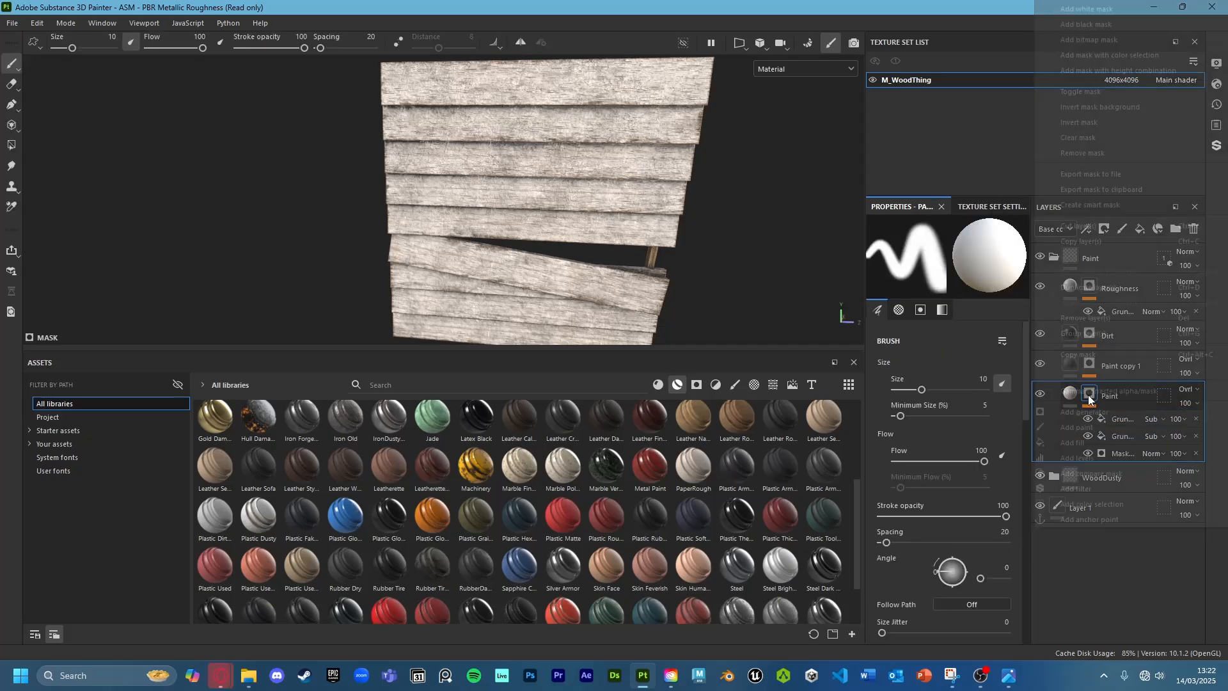
{"action": "left_click", "coordinate": [1098, 427]}
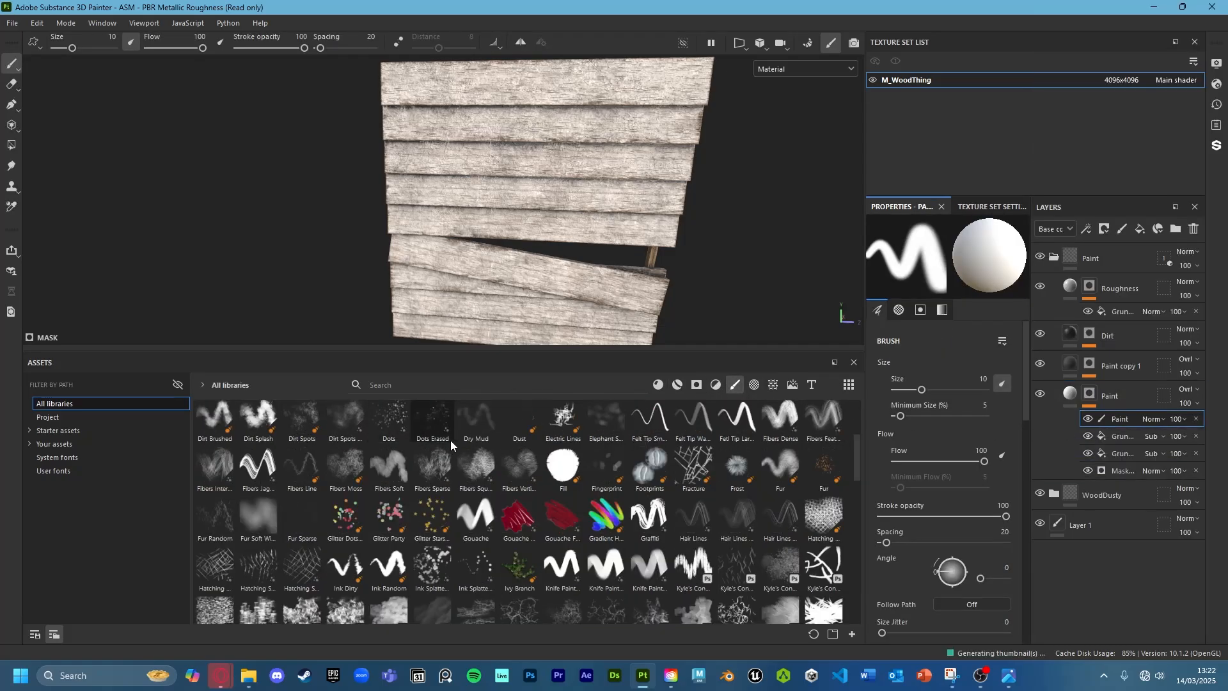
{"action": "scroll", "coordinate": [651, 496], "scroll_direction": "up", "scroll_amount": 5}
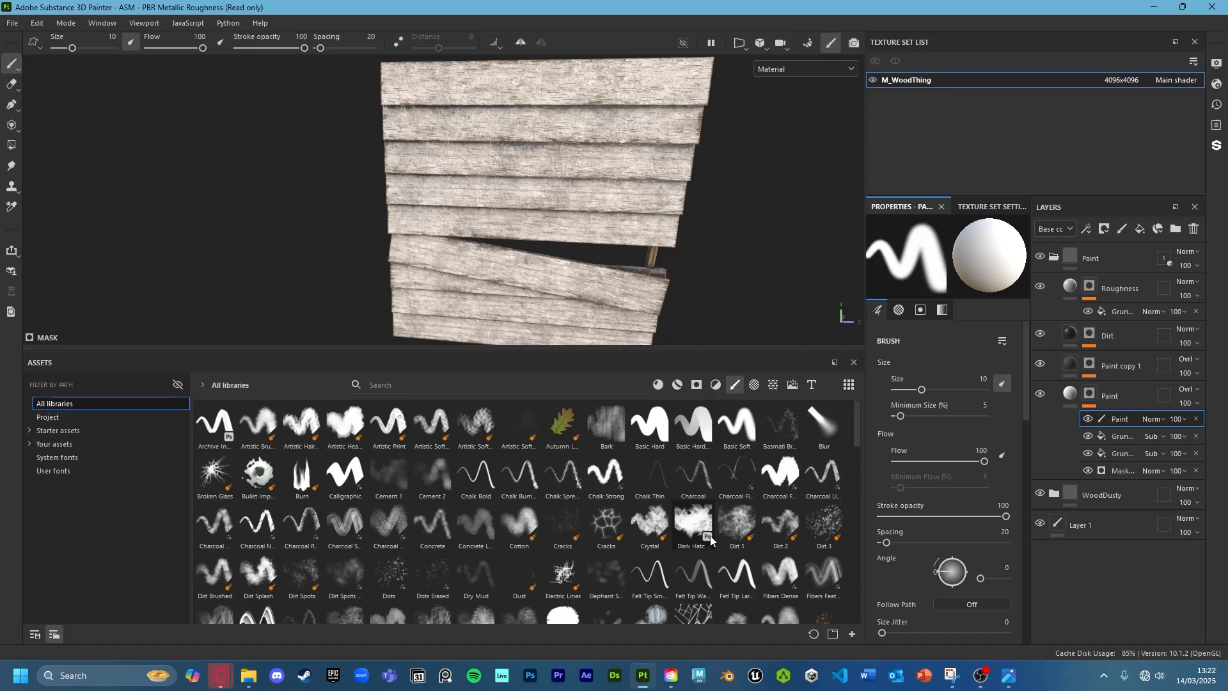
{"action": "left_click", "coordinate": [737, 528]}
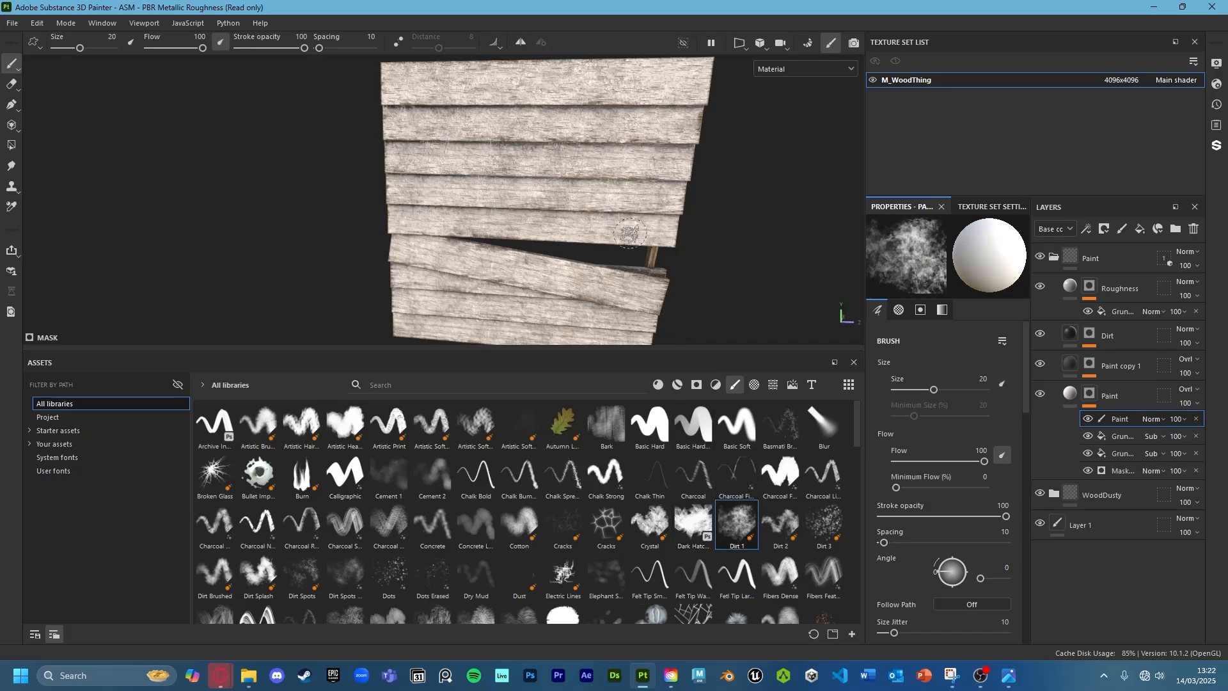
Switch to the browser, examine the weathered boards in the IMG_4346.HEIC reference photo on Google Drive, and return to Substance 3D Painter
{"action": "left_click_drag", "start_coordinate": [512, 216], "coordinate": [425, 229], "text": "alt+shift"}
{"action": "scroll", "coordinate": [424, 230], "scroll_direction": "up", "scroll_amount": 3}
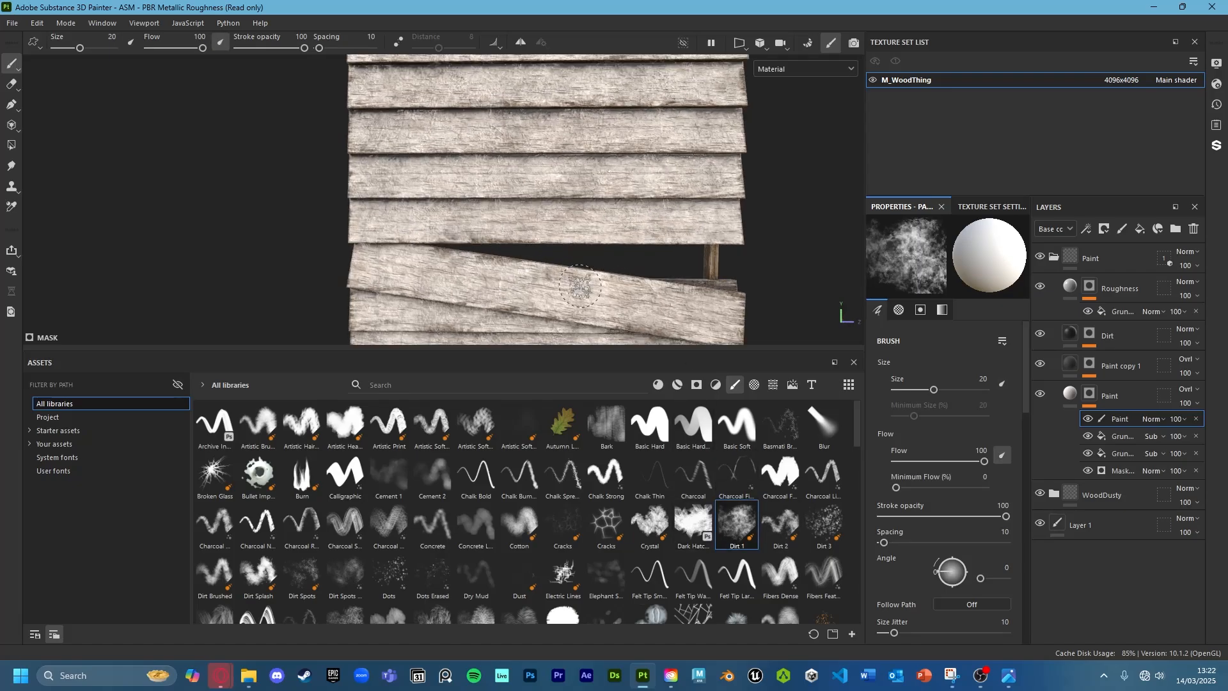
{"action": "mouse_move", "coordinate": [217, 683]}
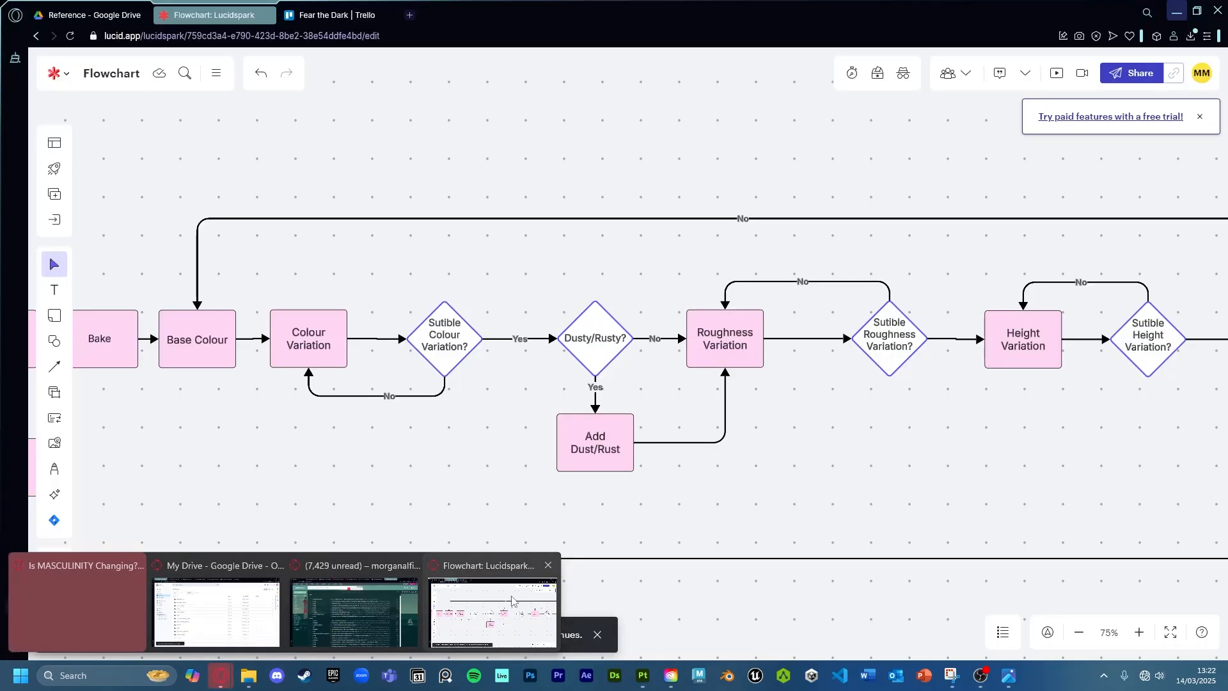
{"action": "left_click", "coordinate": [492, 633]}
{"action": "left_click", "coordinate": [131, 6]}
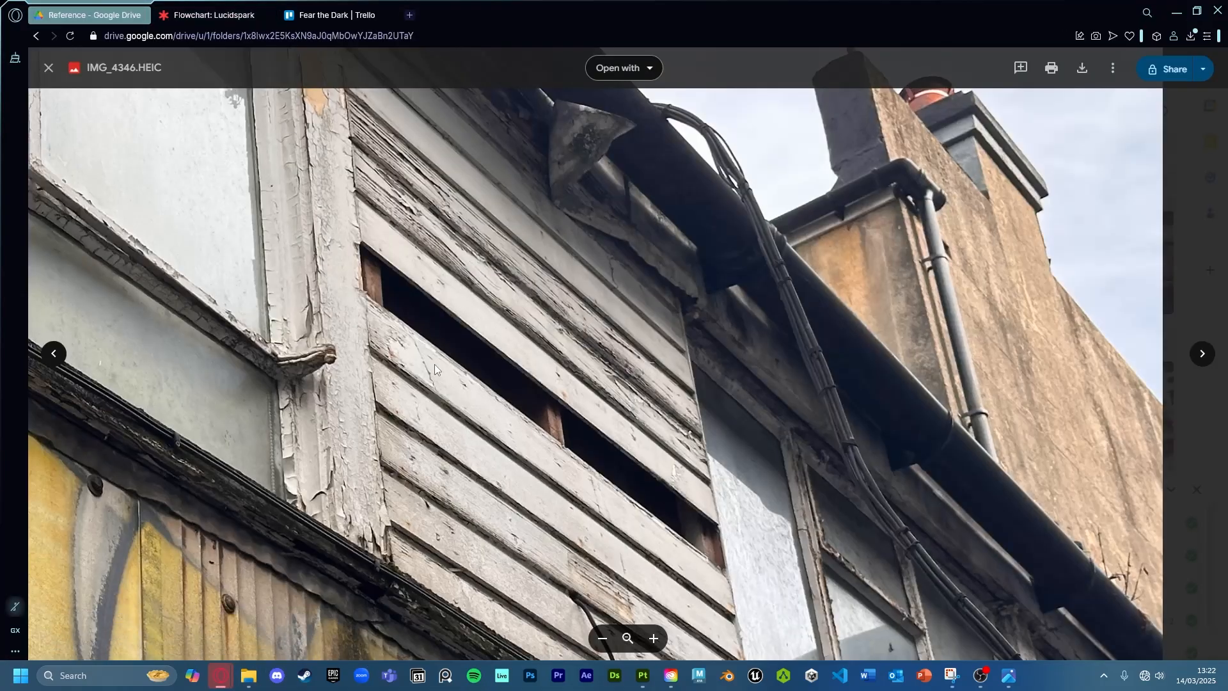
{"action": "scroll", "coordinate": [716, 500], "scroll_direction": "down", "scroll_amount": 3, "text": "ctrl"}
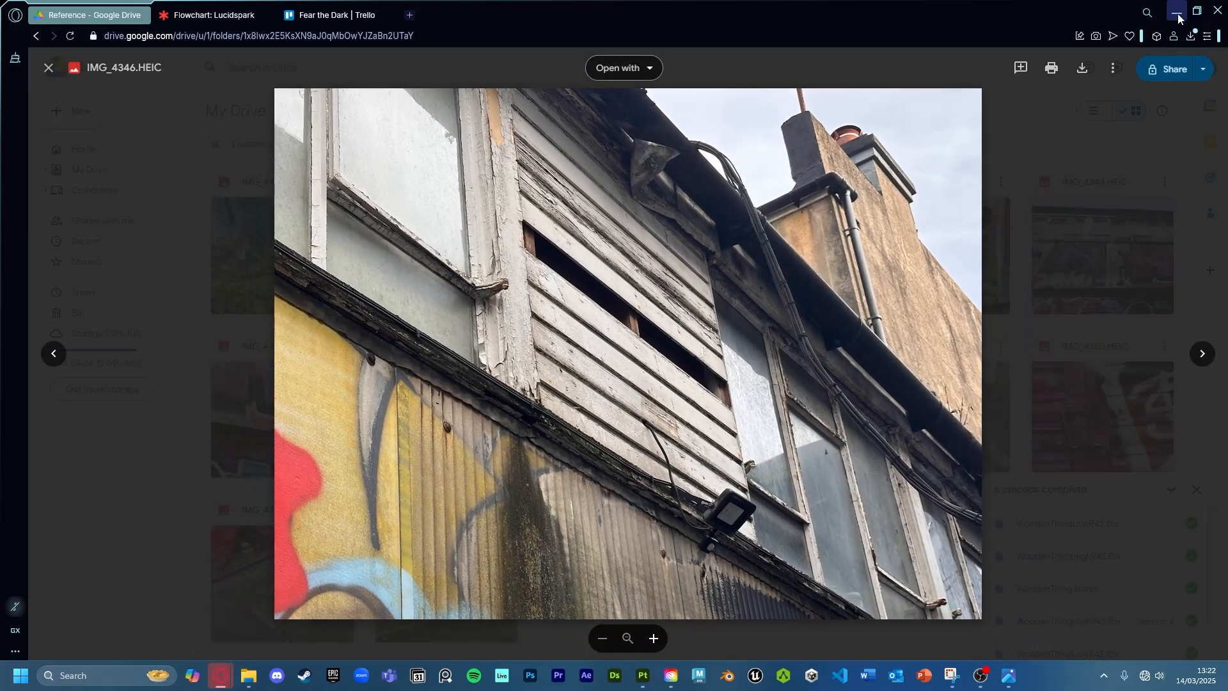
{"action": "left_click", "coordinate": [1176, 12]}
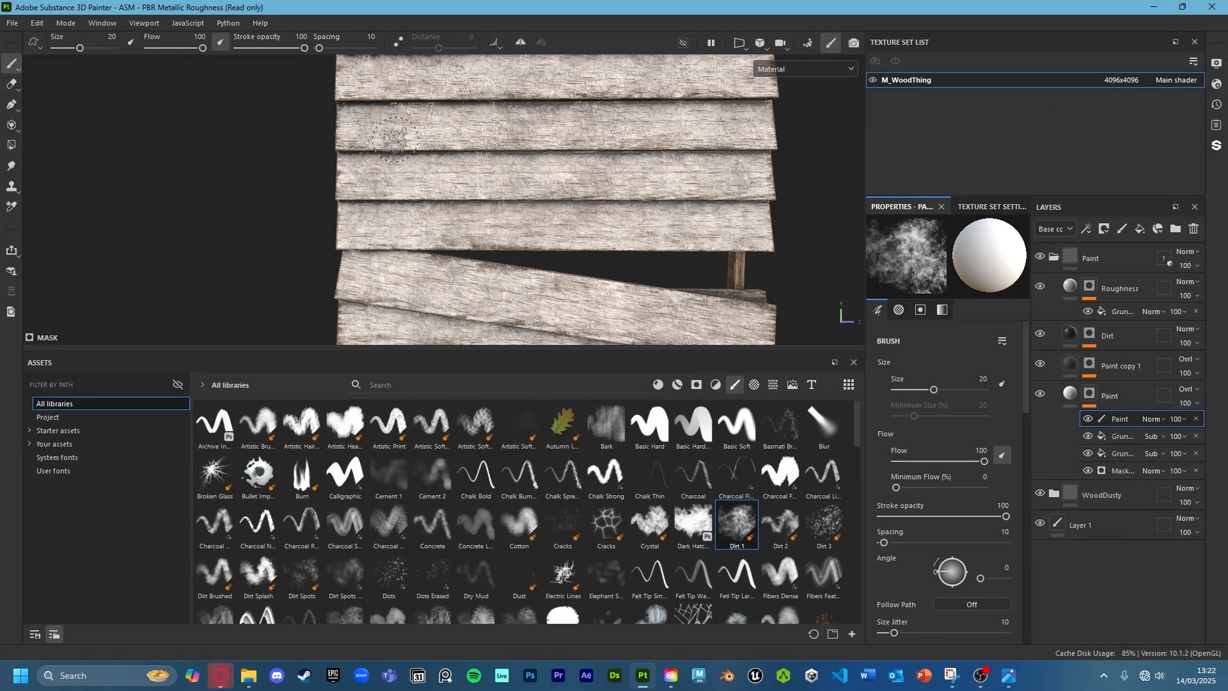
Paint worn patches in black on the Paint layer's mask with the Dirt 1 brush across the upper boards
{"action": "mouse_move", "coordinate": [349, 143]}
{"action": "left_mouse_down"}
{"action": "mouse_move", "coordinate": [489, 142]}
{"action": "mouse_move", "coordinate": [339, 134]}
{"action": "left_mouse_up"}
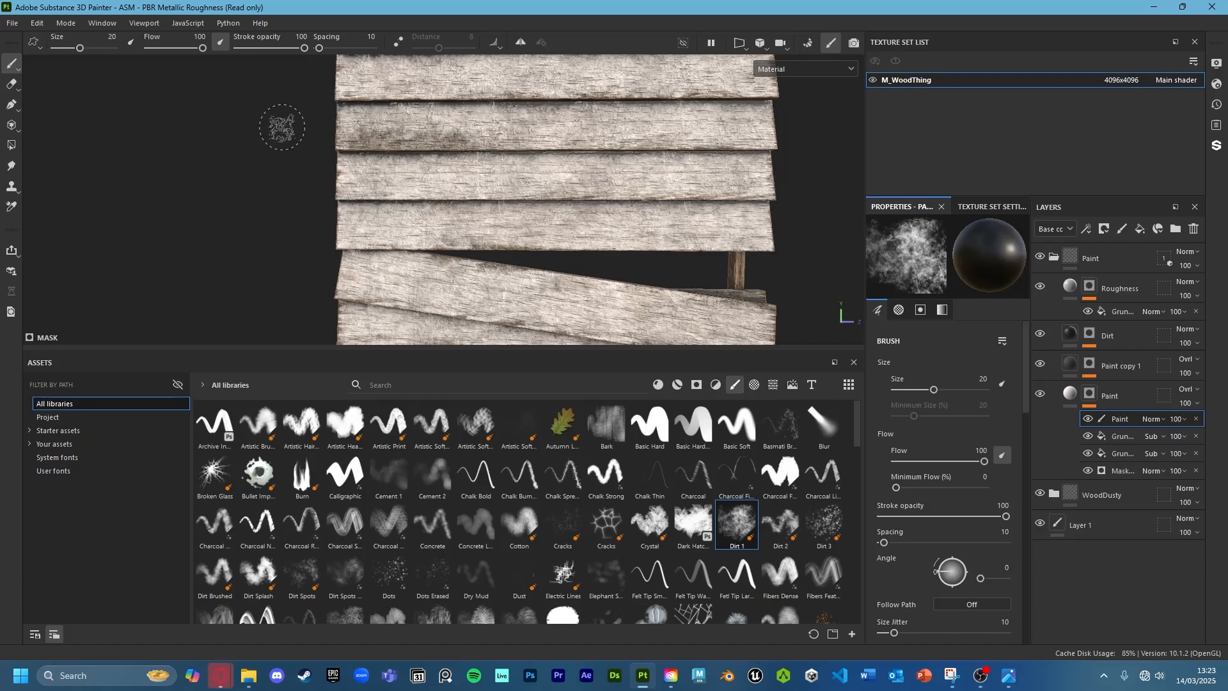
{"action": "scroll", "coordinate": [474, 168], "scroll_direction": "down", "scroll_amount": 2}
{"action": "scroll", "coordinate": [477, 170], "scroll_direction": "down", "scroll_amount": 2}
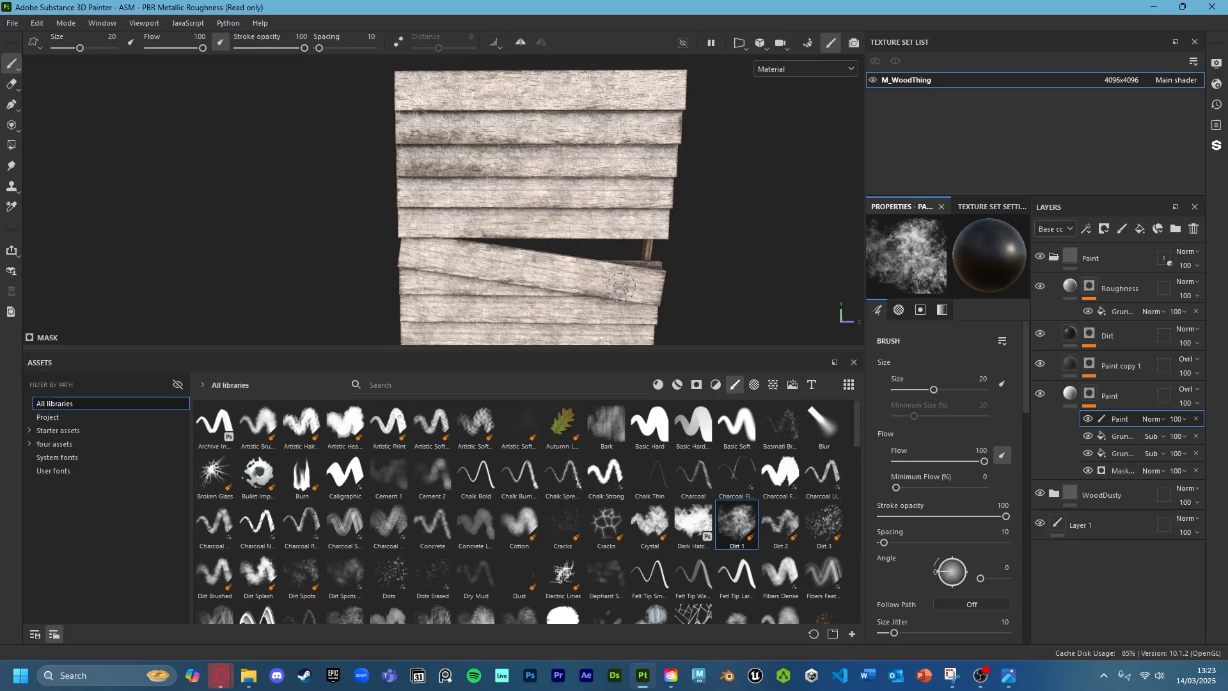
Paint dirt wear into the mask along the lower boards, undoing one stroke and repainting along the bottom board
{"action": "mouse_move", "coordinate": [701, 298]}
{"action": "left_mouse_down", "text": "alt"}
{"action": "mouse_move", "coordinate": [603, 274]}
{"action": "mouse_move", "coordinate": [481, 179]}
{"action": "mouse_move", "coordinate": [483, 221]}
{"action": "mouse_move", "coordinate": [461, 176]}
{"action": "left_mouse_up", "text": "alt"}
{"action": "scroll", "coordinate": [483, 222], "scroll_direction": "up", "scroll_amount": 3}
{"action": "left_click_drag", "start_coordinate": [355, 211], "coordinate": [594, 231]}
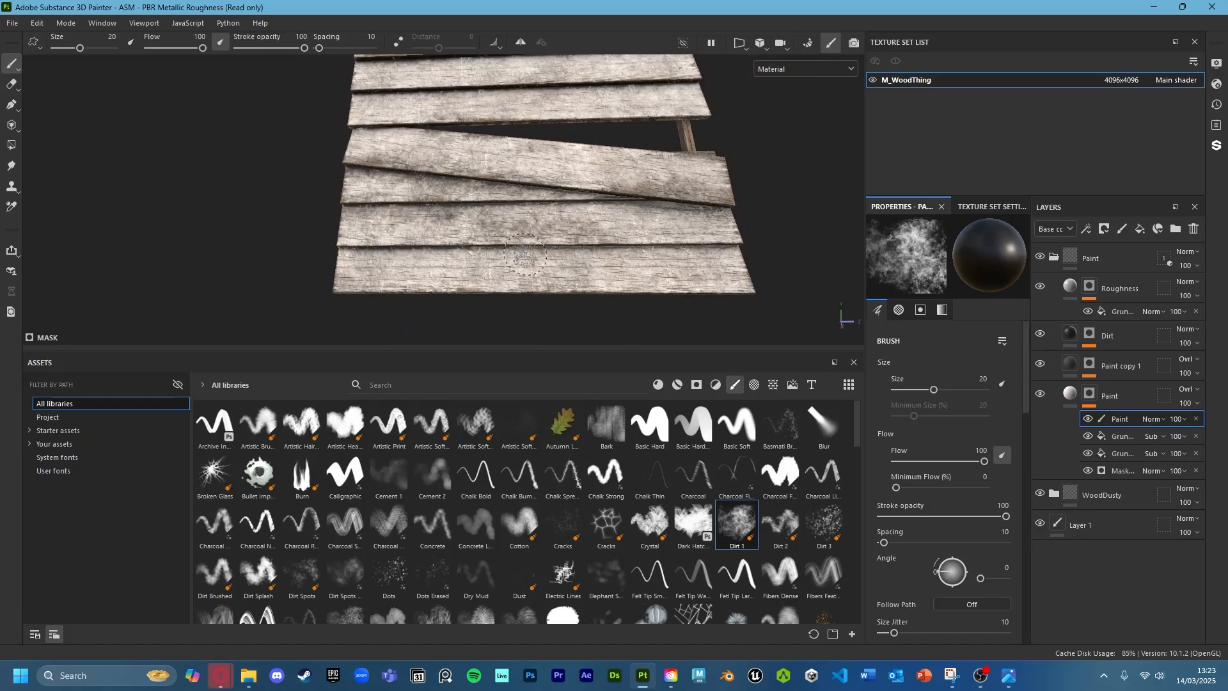
{"action": "scroll", "coordinate": [530, 257], "scroll_direction": "down", "scroll_amount": 1}
{"action": "key", "text": "ctrl+z"}
{"action": "left_click_drag", "start_coordinate": [373, 286], "coordinate": [652, 307]}
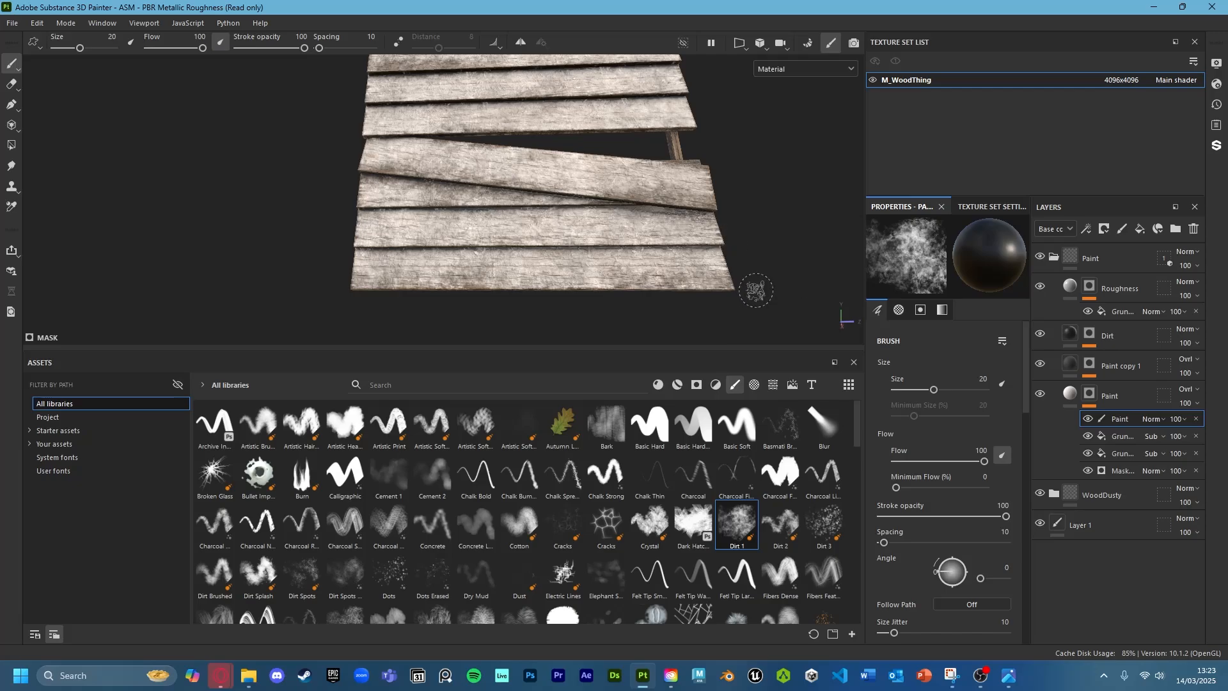
Brush more wear into the mask along the slanted board beside the gap and on the right ends of the upper boards
{"action": "left_click_drag", "start_coordinate": [753, 273], "coordinate": [588, 227], "text": "alt"}
{"action": "scroll", "coordinate": [582, 226], "scroll_direction": "up", "scroll_amount": 3}
{"action": "middle_click_drag", "start_coordinate": [578, 210], "coordinate": [576, 263], "text": "alt"}
{"action": "left_click_drag", "start_coordinate": [539, 205], "coordinate": [659, 232]}
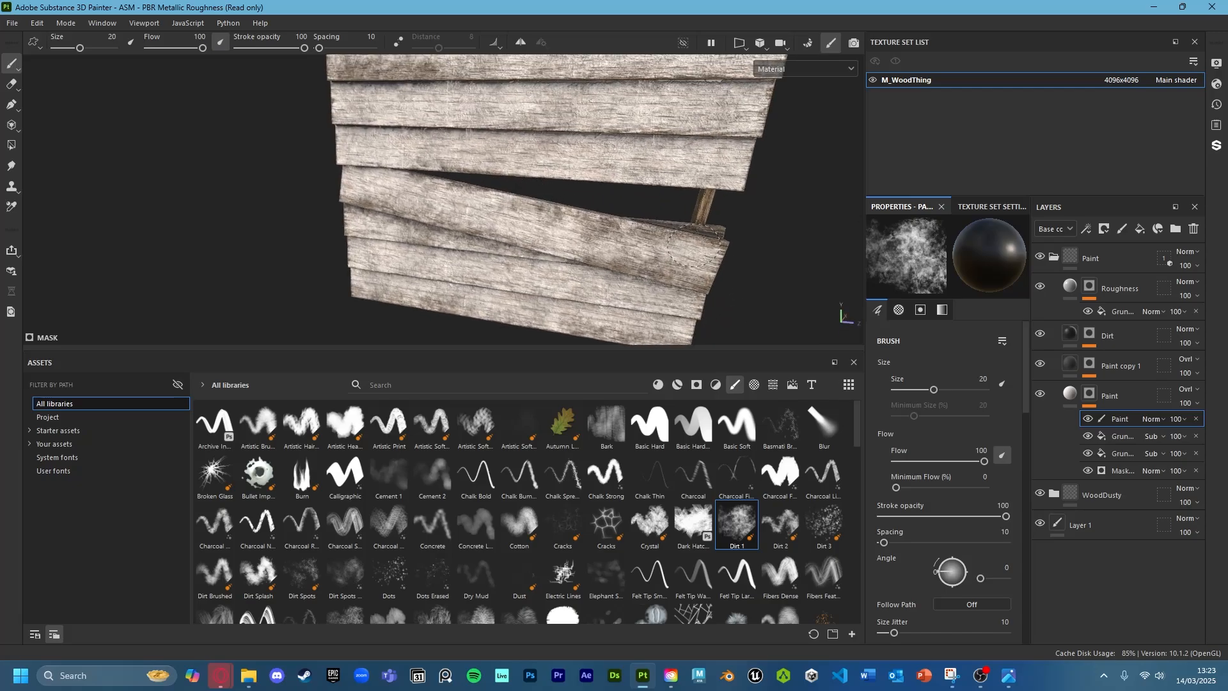
{"action": "left_click_drag", "start_coordinate": [726, 208], "coordinate": [676, 138], "text": "alt"}
{"action": "scroll", "coordinate": [671, 144], "scroll_direction": "down", "scroll_amount": 2}
{"action": "middle_click_drag", "start_coordinate": [642, 159], "coordinate": [641, 229], "text": "alt"}
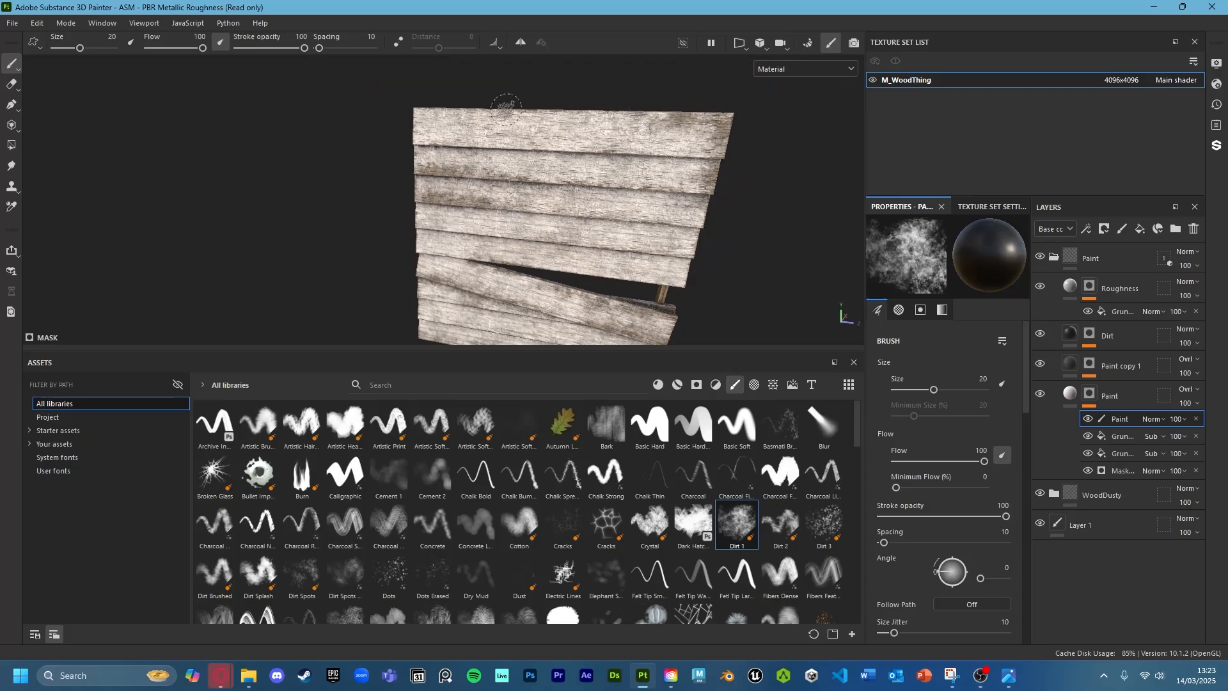
Add worn patches to the mask on the top board and around the left board ends near the gap
{"action": "left_click_drag", "start_coordinate": [525, 165], "coordinate": [447, 127], "text": "alt"}
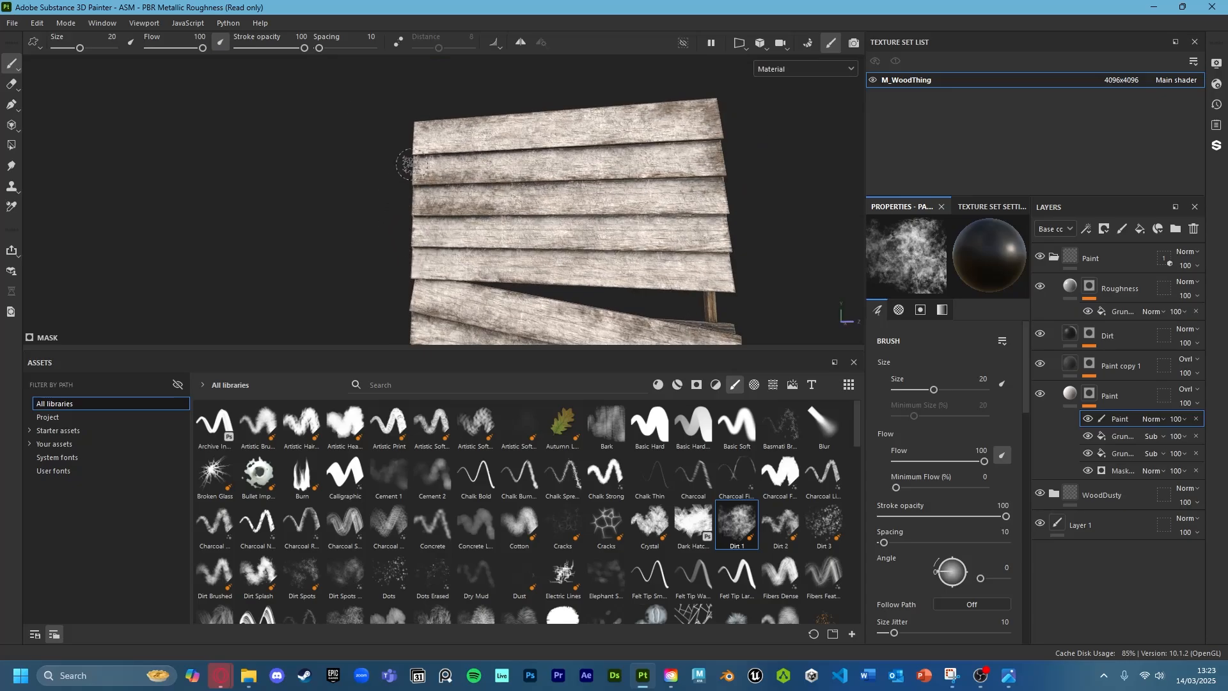
{"action": "scroll", "coordinate": [554, 246], "scroll_direction": "up", "scroll_amount": 4}
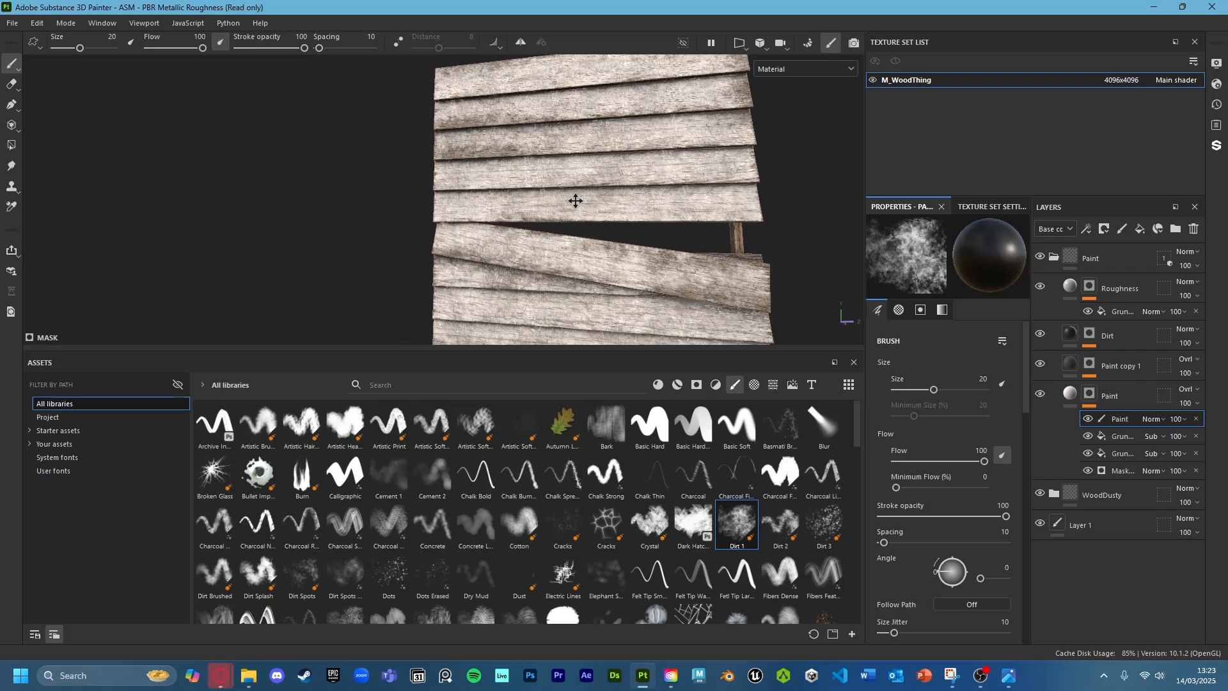
{"action": "middle_click_drag", "start_coordinate": [542, 268], "coordinate": [534, 232], "text": "alt"}
{"action": "scroll", "coordinate": [534, 233], "scroll_direction": "up", "scroll_amount": 2}
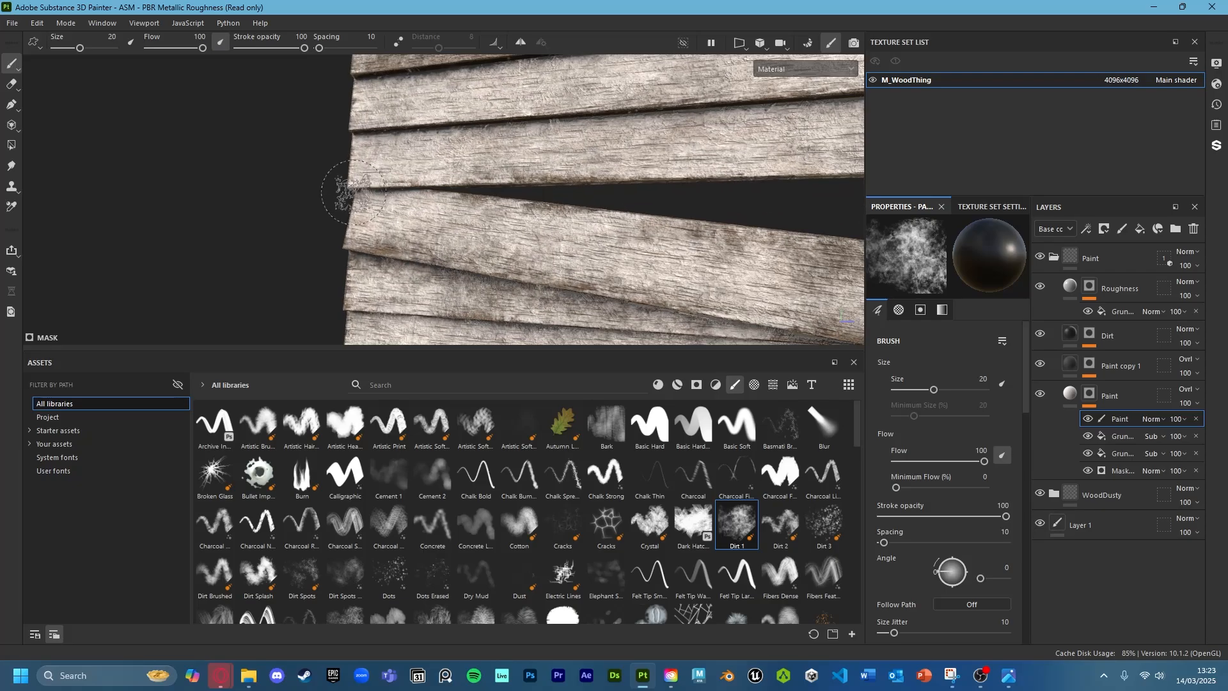
{"action": "scroll", "coordinate": [557, 176], "scroll_direction": "down", "scroll_amount": 5}
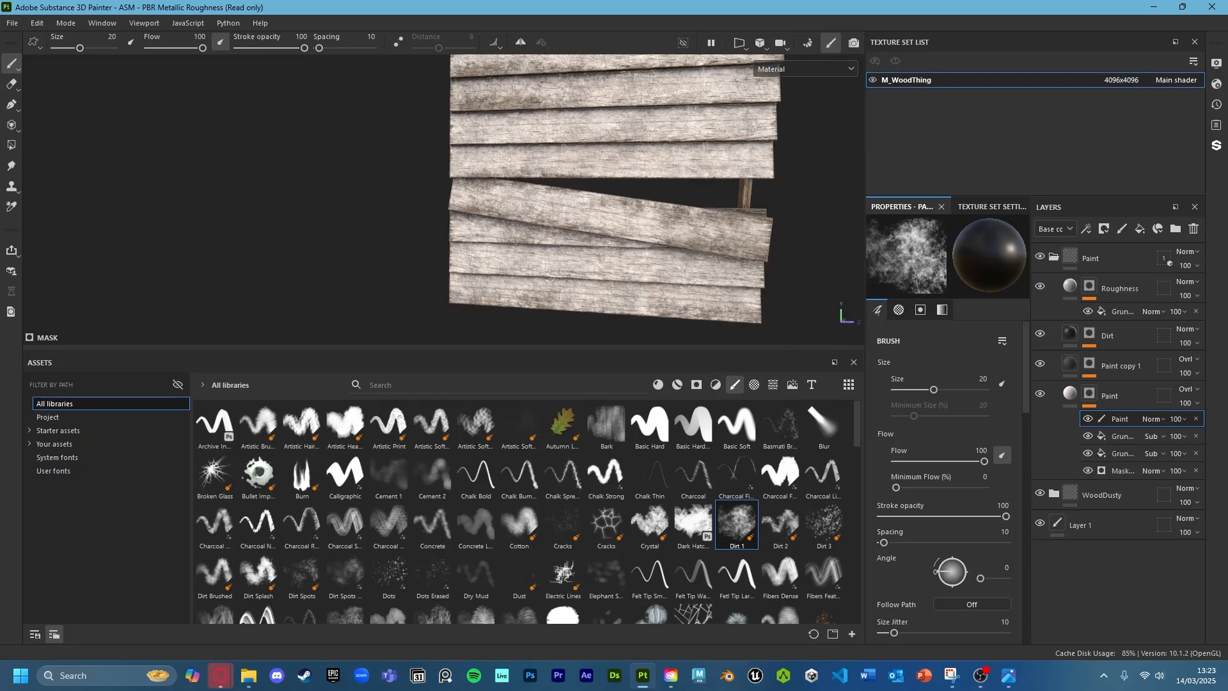
{"action": "mouse_move", "coordinate": [552, 182]}
{"action": "left_mouse_down", "text": "alt"}
{"action": "mouse_move", "coordinate": [768, 201]}
{"action": "mouse_move", "coordinate": [586, 188]}
{"action": "mouse_move", "coordinate": [608, 164]}
{"action": "left_mouse_up", "text": "alt"}
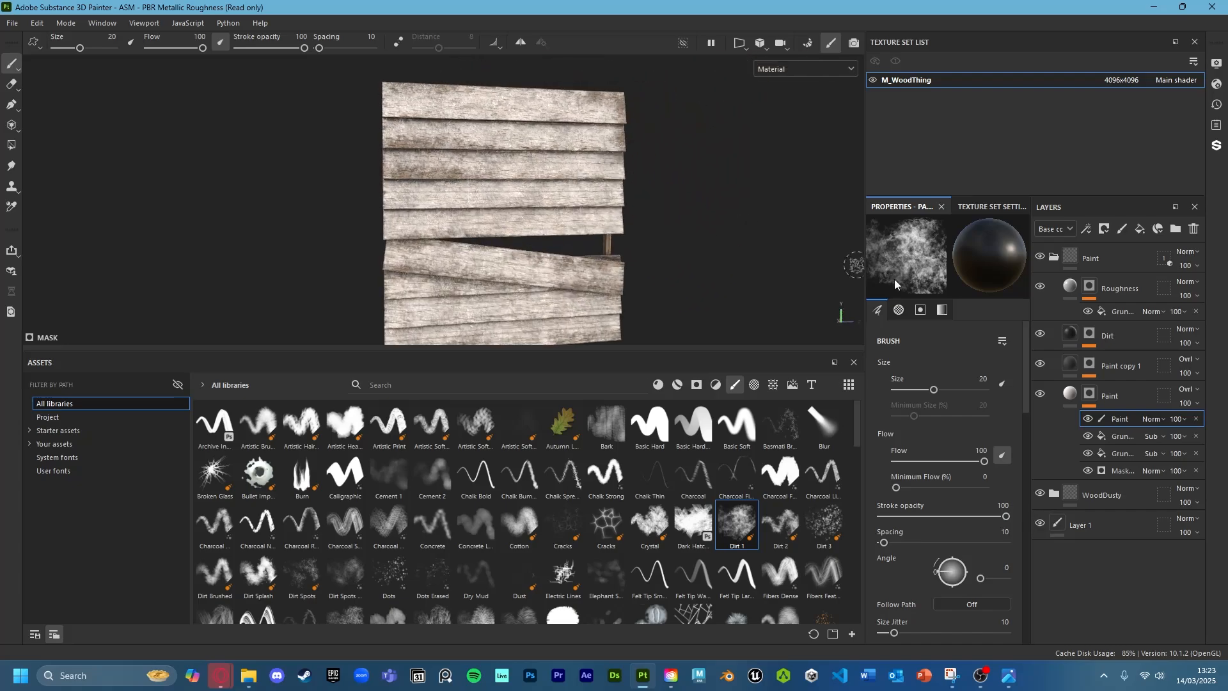
Compare the boards with the hand-painted mask effect hidden and shown, viewing the whole wall from the front
{"action": "left_click", "coordinate": [1087, 418]}
{"action": "left_click", "coordinate": [1087, 418]}
{"action": "scroll", "coordinate": [491, 85], "scroll_direction": "down", "scroll_amount": 3}
{"action": "left_click_drag", "start_coordinate": [576, 205], "coordinate": [617, 220], "text": "alt"}
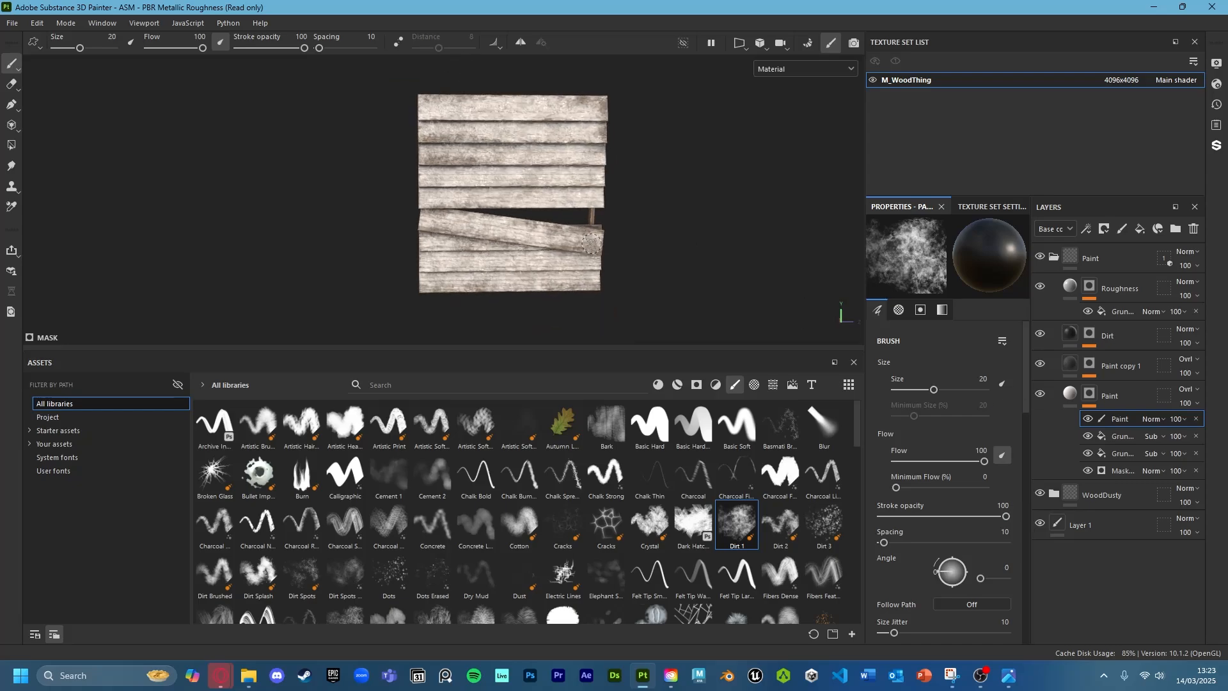
{"action": "scroll", "coordinate": [627, 243], "scroll_direction": "up", "scroll_amount": 2}
{"action": "middle_click_drag", "start_coordinate": [643, 260], "coordinate": [574, 320], "text": "alt"}
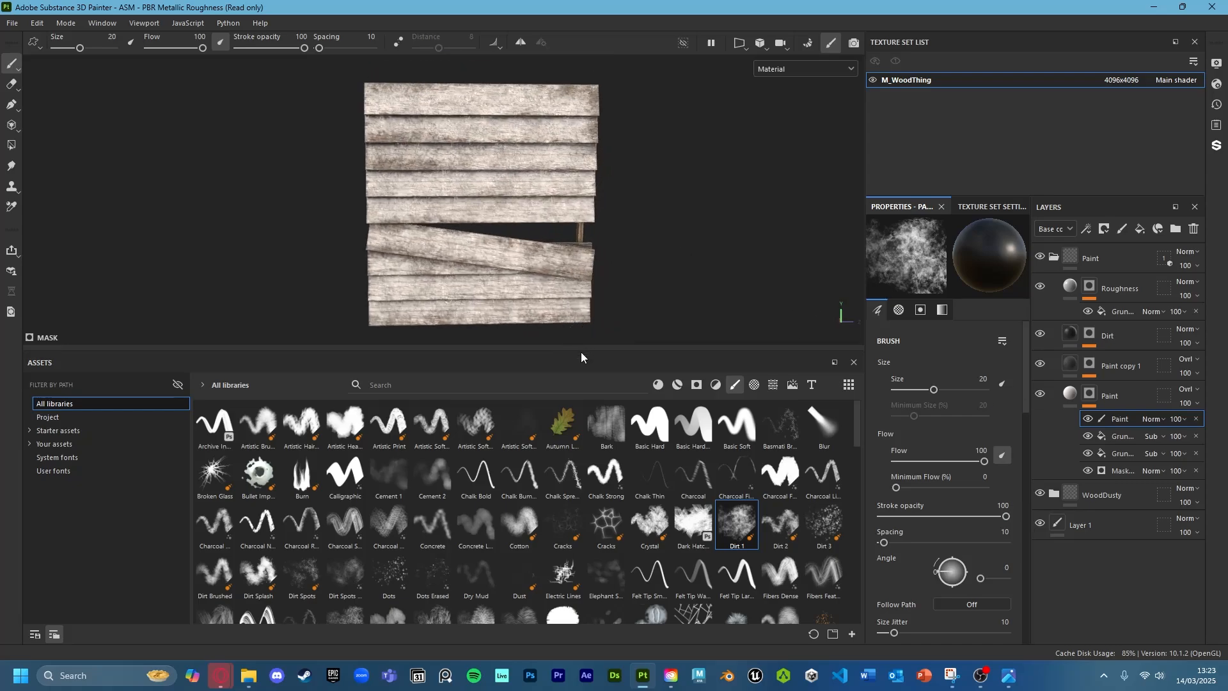
Enlarge the viewport by shrinking the asset library, and inspect the finished boards under rotated lighting
{"action": "left_click_drag", "start_coordinate": [580, 351], "coordinate": [581, 525]}
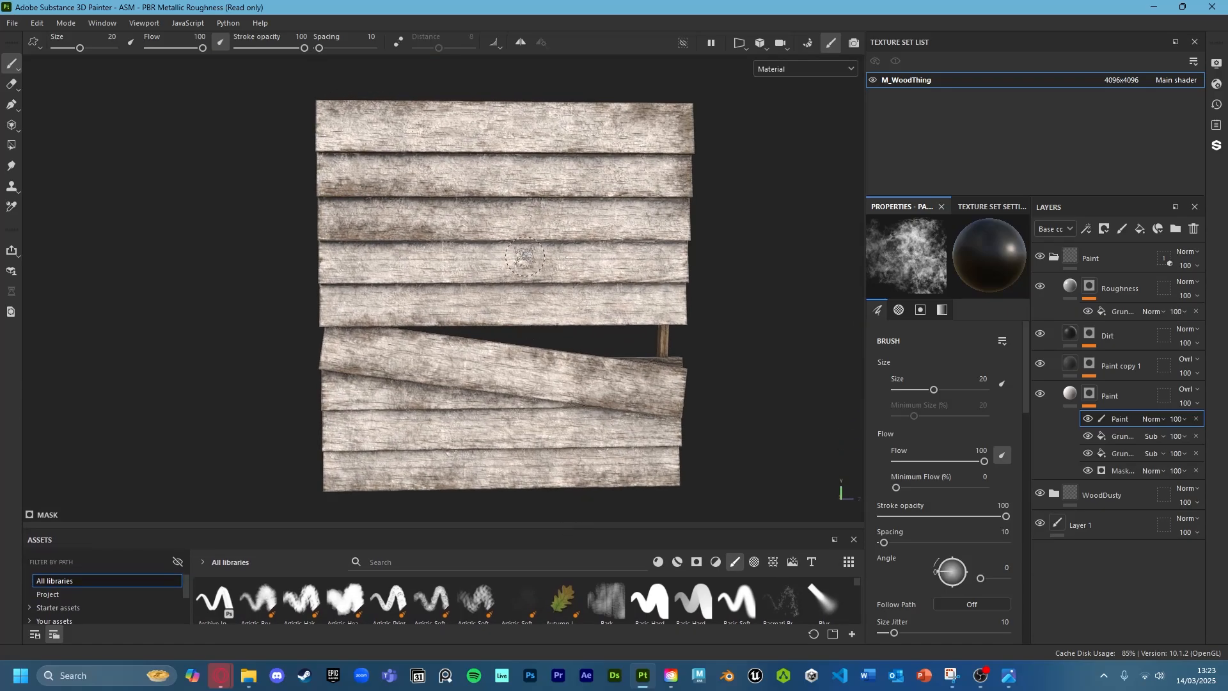
{"action": "scroll", "coordinate": [524, 257], "scroll_direction": "up", "scroll_amount": 2}
{"action": "left_click_drag", "start_coordinate": [525, 257], "coordinate": [600, 313], "text": "alt"}
{"action": "scroll", "coordinate": [600, 313], "scroll_direction": "down", "scroll_amount": 3}
{"action": "right_click_drag", "start_coordinate": [600, 314], "coordinate": [652, 323], "text": "shift"}
{"action": "mouse_move", "coordinate": [652, 323]}
{"action": "left_mouse_down", "text": "alt"}
{"action": "mouse_move", "coordinate": [232, 327]}
{"action": "mouse_move", "coordinate": [23, 308]}
{"action": "mouse_move", "coordinate": [377, 367]}
{"action": "mouse_move", "coordinate": [617, 312]}
{"action": "left_mouse_up", "text": "alt"}
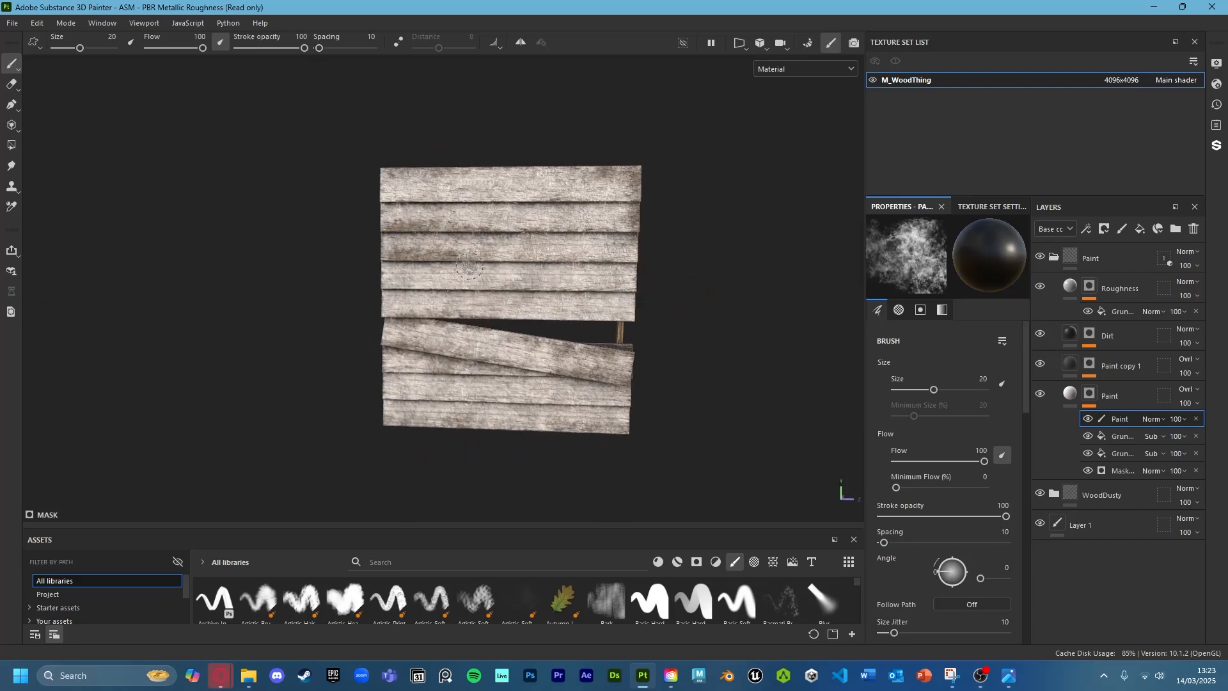
Save the project as WoodenThingSP in the WoodenThing Substance folder
{"action": "left_click", "coordinate": [23, 27]}
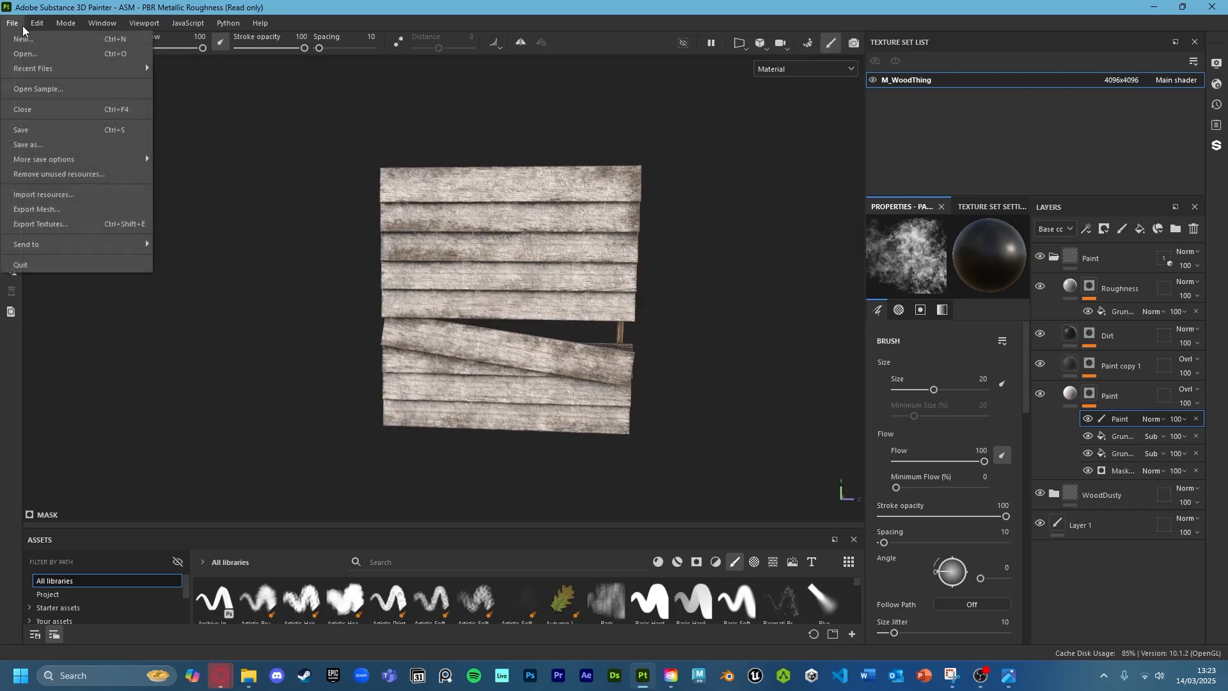
{"action": "left_click", "coordinate": [35, 145]}
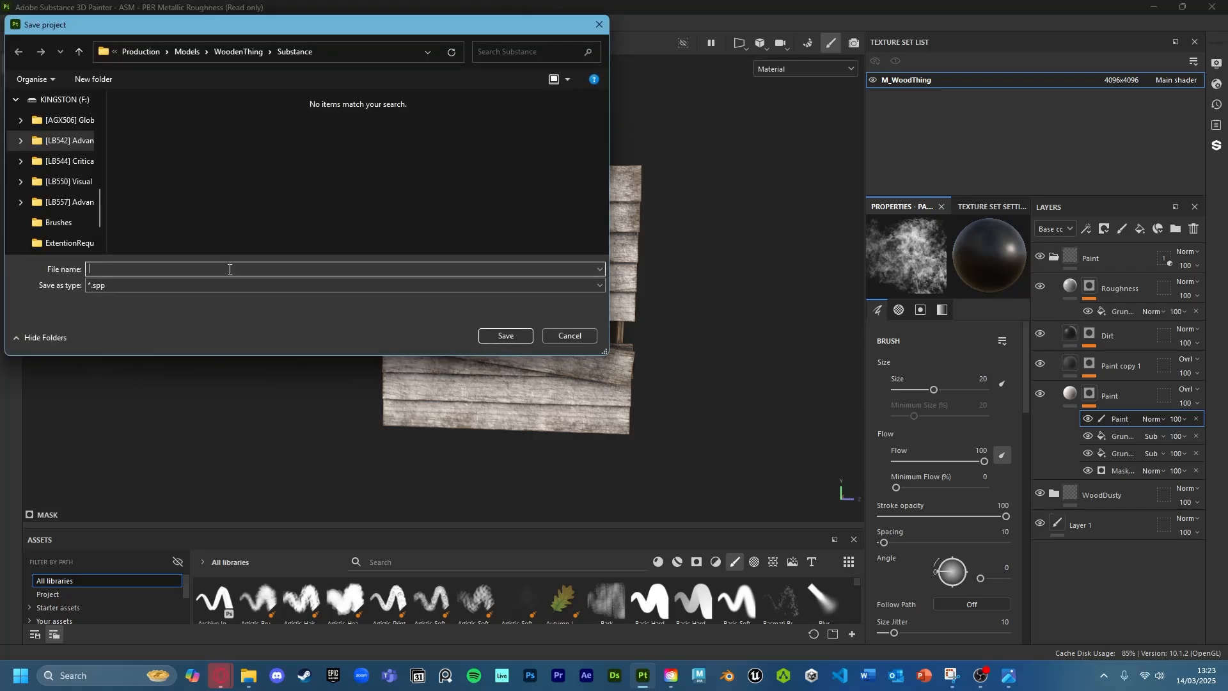
{"action": "type", "text": "Woode"}
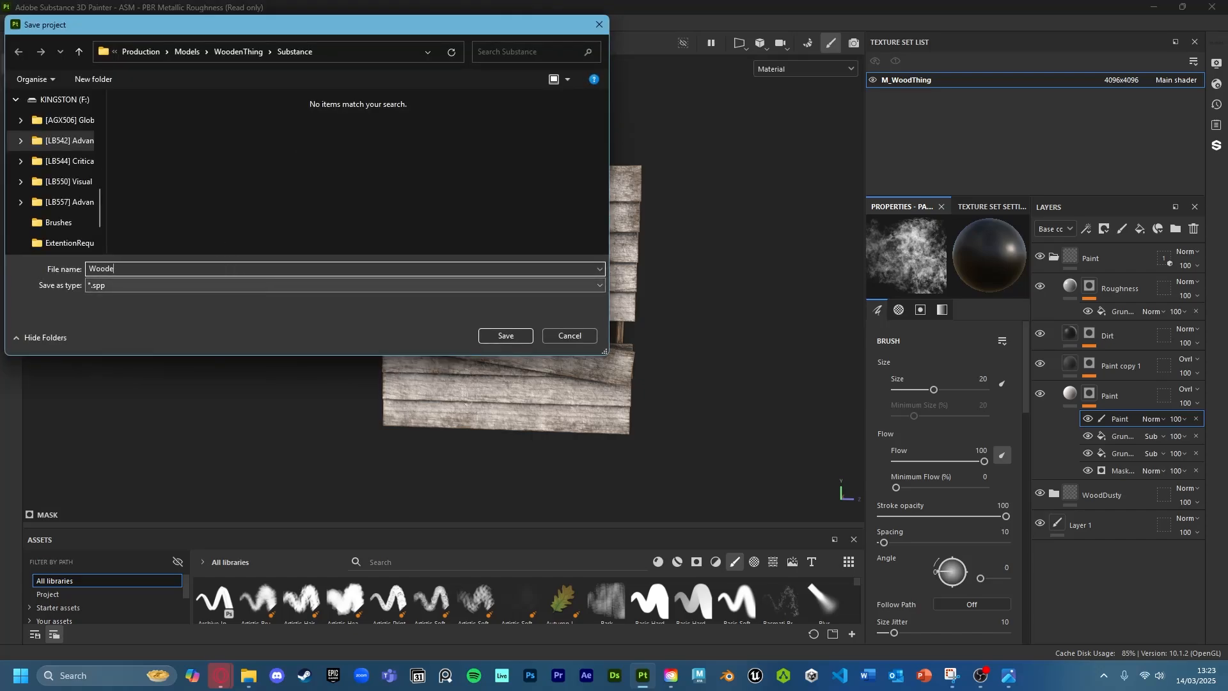
{"action": "type", "text": "nThingSP"}
{"action": "key", "text": "Return"}
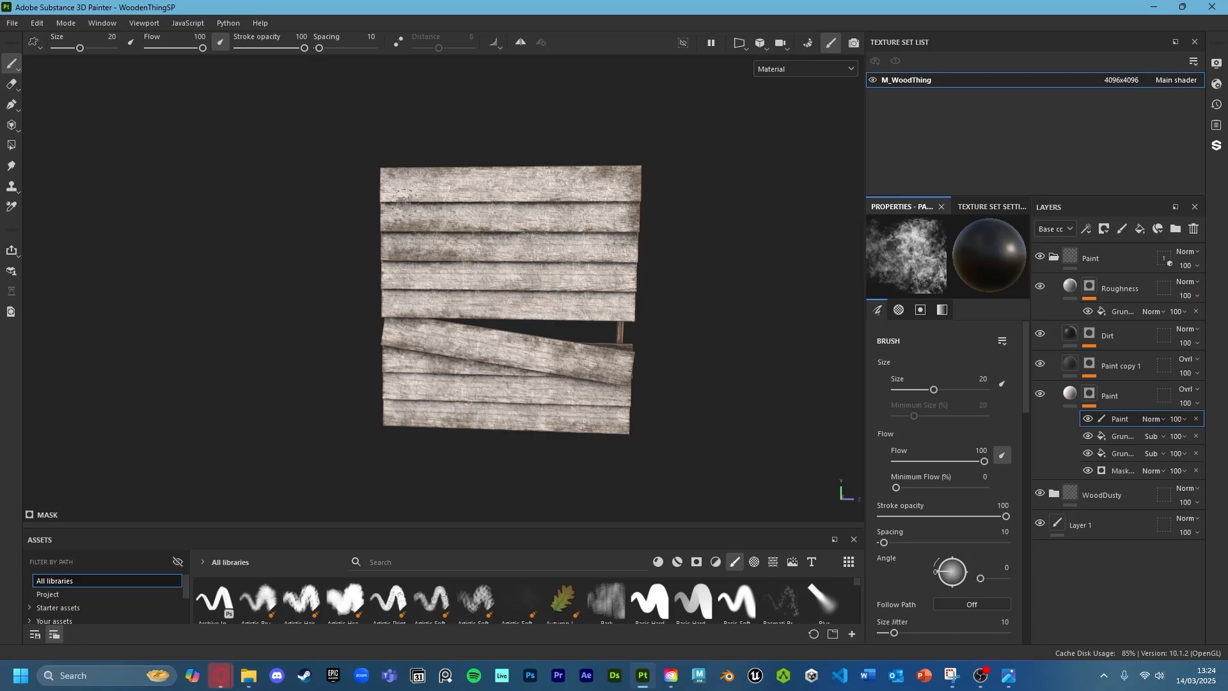
{"action": "left_click", "coordinate": [979, 678]}
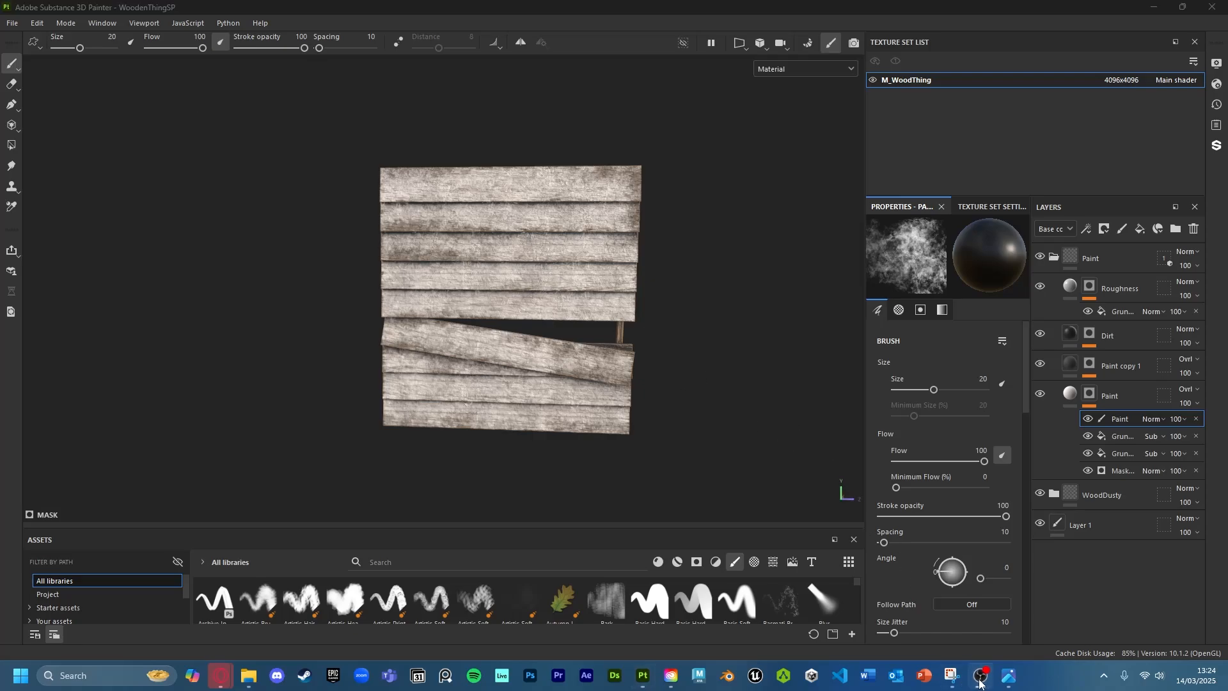
{"action": "left_click", "coordinate": [965, 38]}
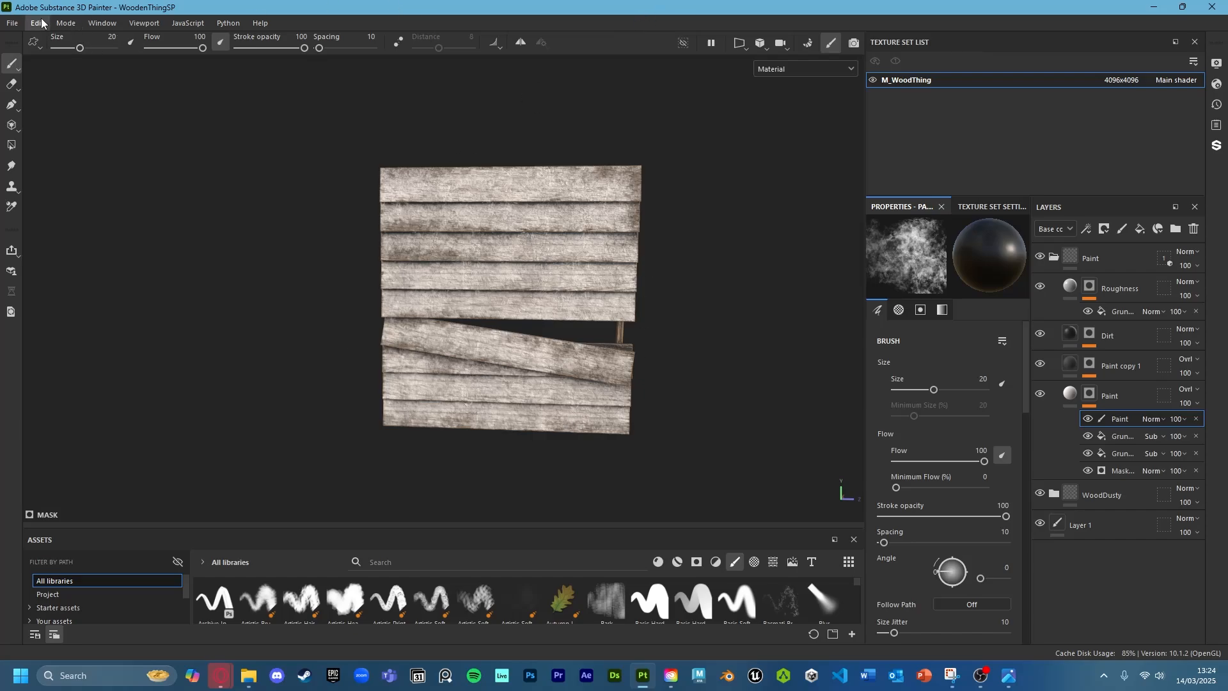
Open the texture export settings and set the file type to targa at 8 bits + dithering
{"action": "left_click", "coordinate": [12, 22]}
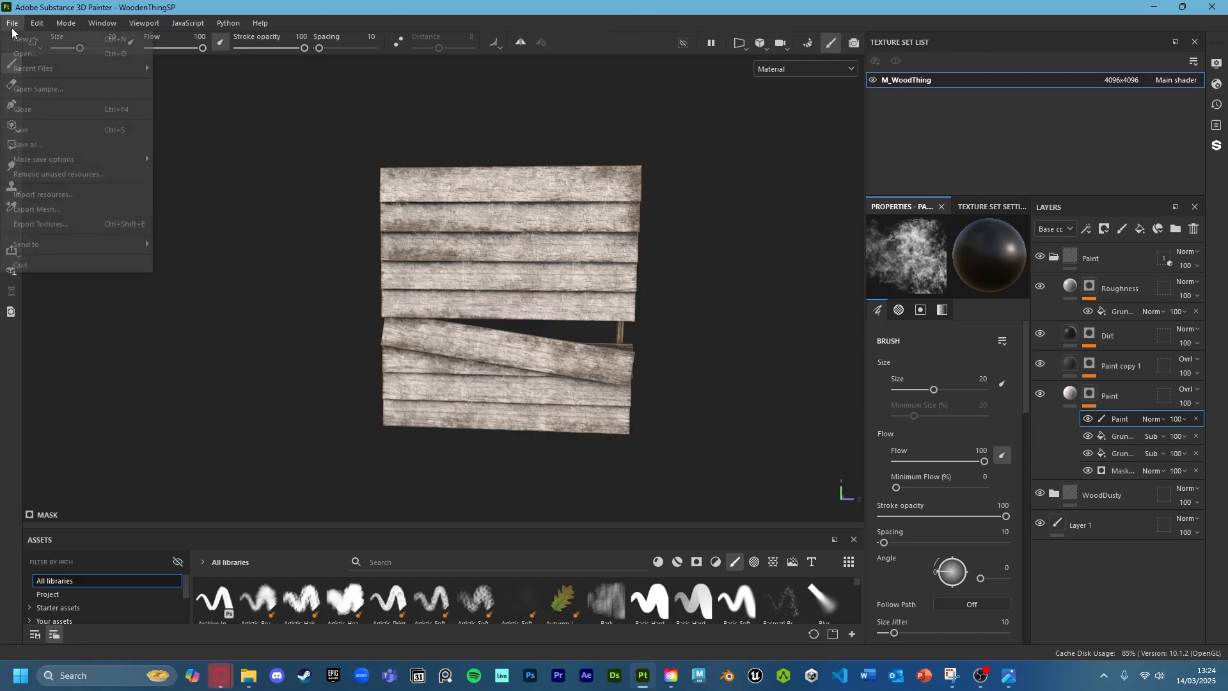
{"action": "left_click", "coordinate": [67, 223]}
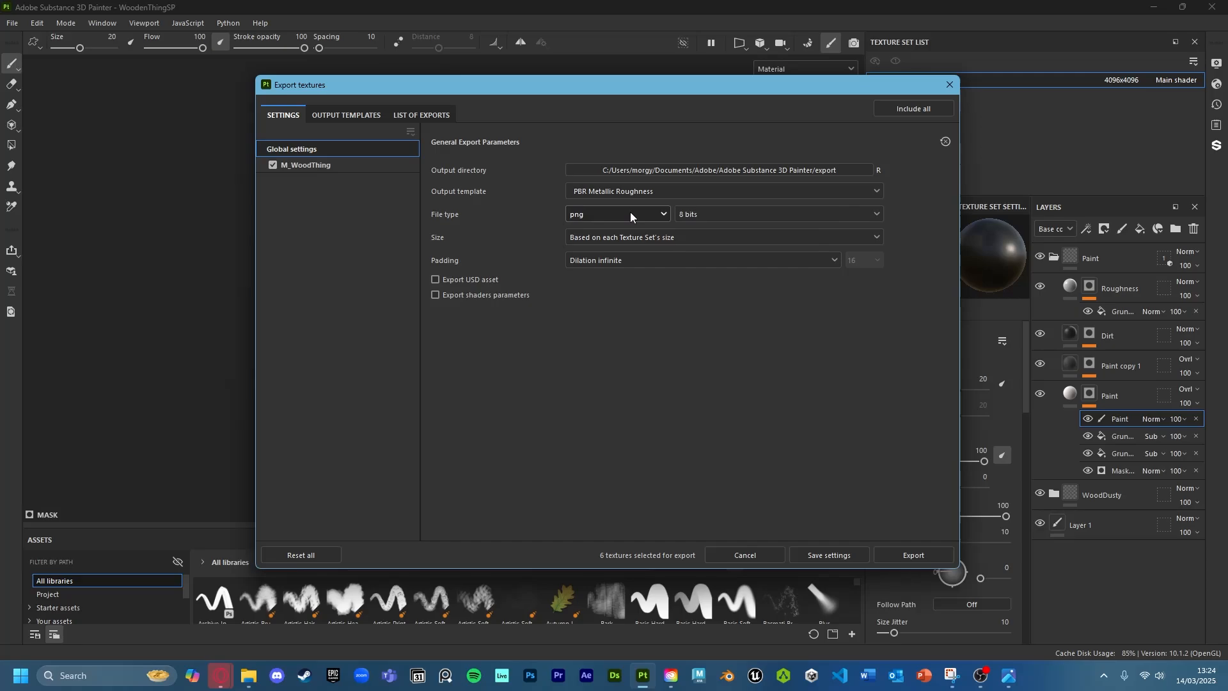
{"action": "left_click", "coordinate": [630, 212]}
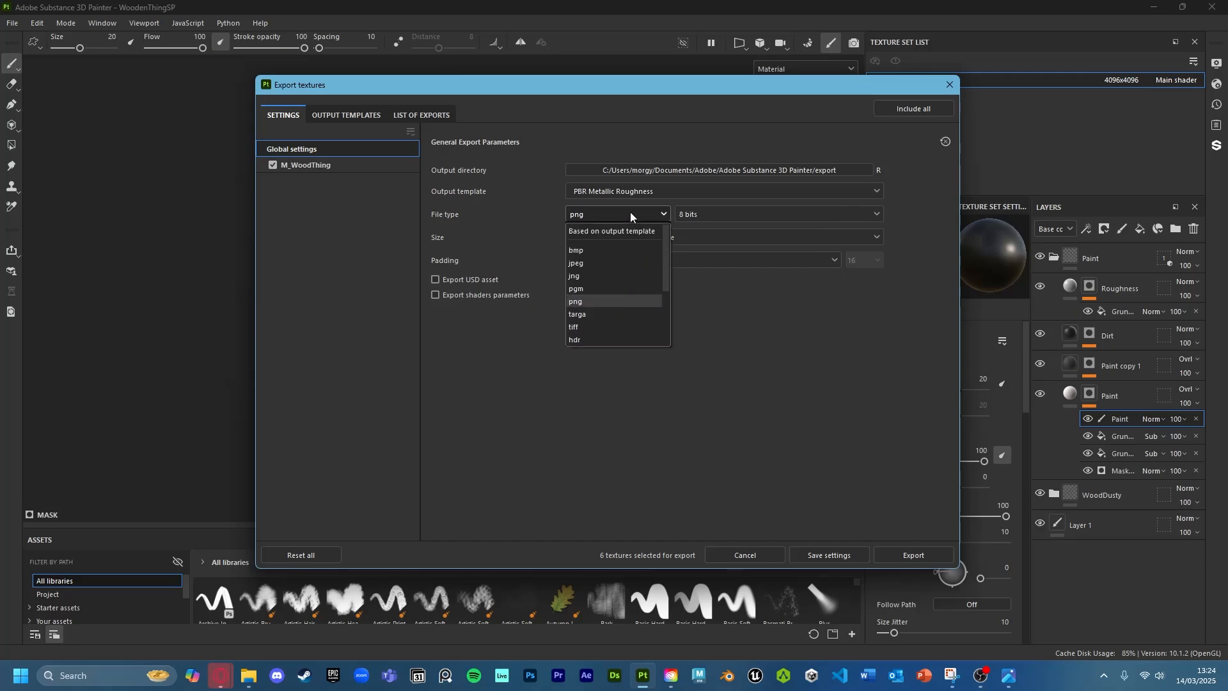
{"action": "left_click", "coordinate": [623, 316]}
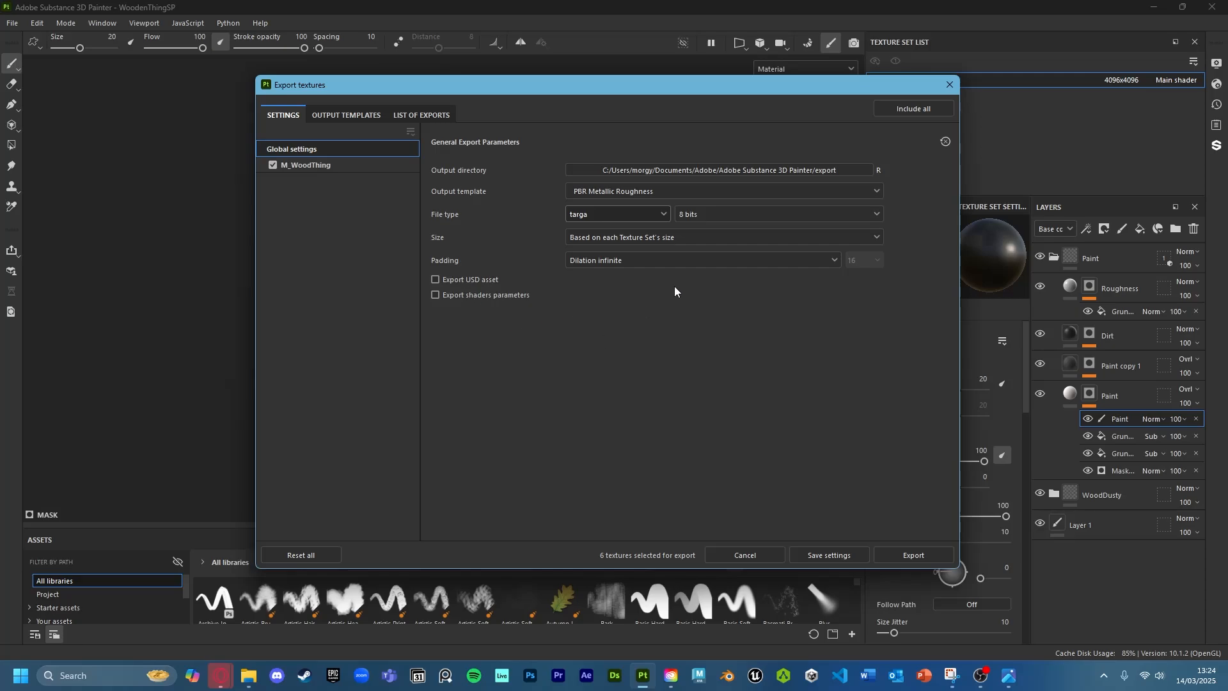
{"action": "left_click", "coordinate": [789, 211]}
{"action": "left_click", "coordinate": [776, 240]}
Set the output template to Unreal Engine 4 (Packed) and review the list of textures for export
{"action": "left_click", "coordinate": [841, 191]}
{"action": "scroll", "coordinate": [799, 255], "scroll_direction": "down", "scroll_amount": 10}
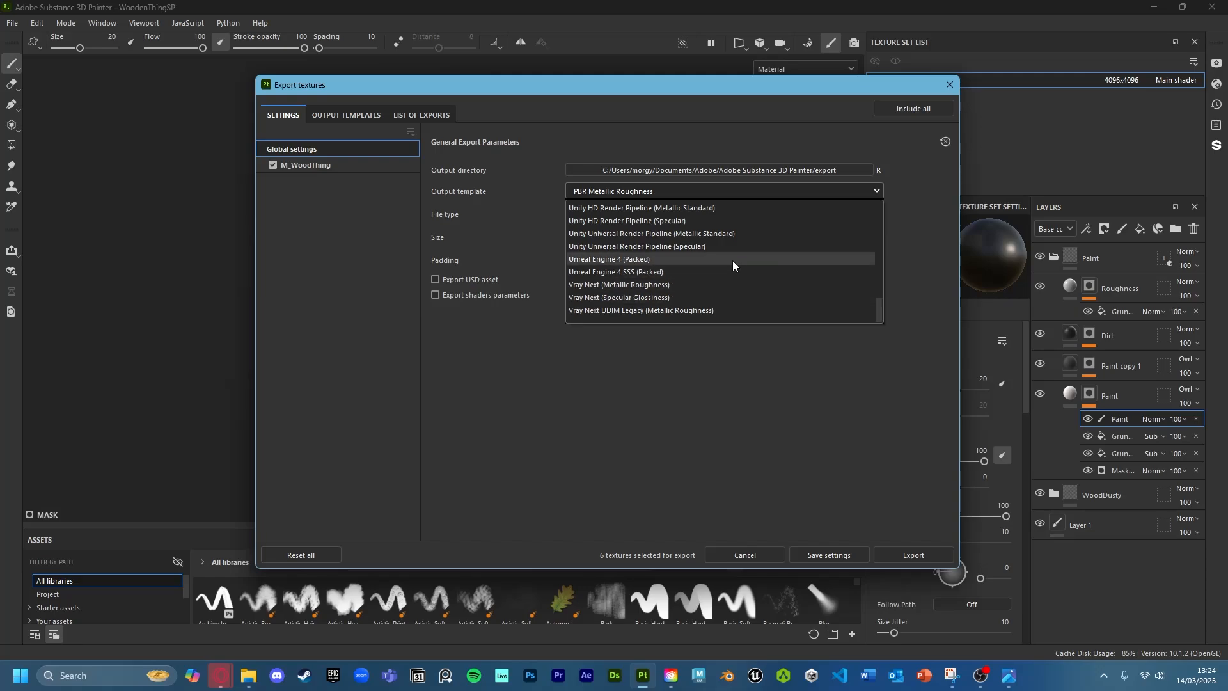
{"action": "scroll", "coordinate": [732, 259], "scroll_direction": "up", "scroll_amount": 5}
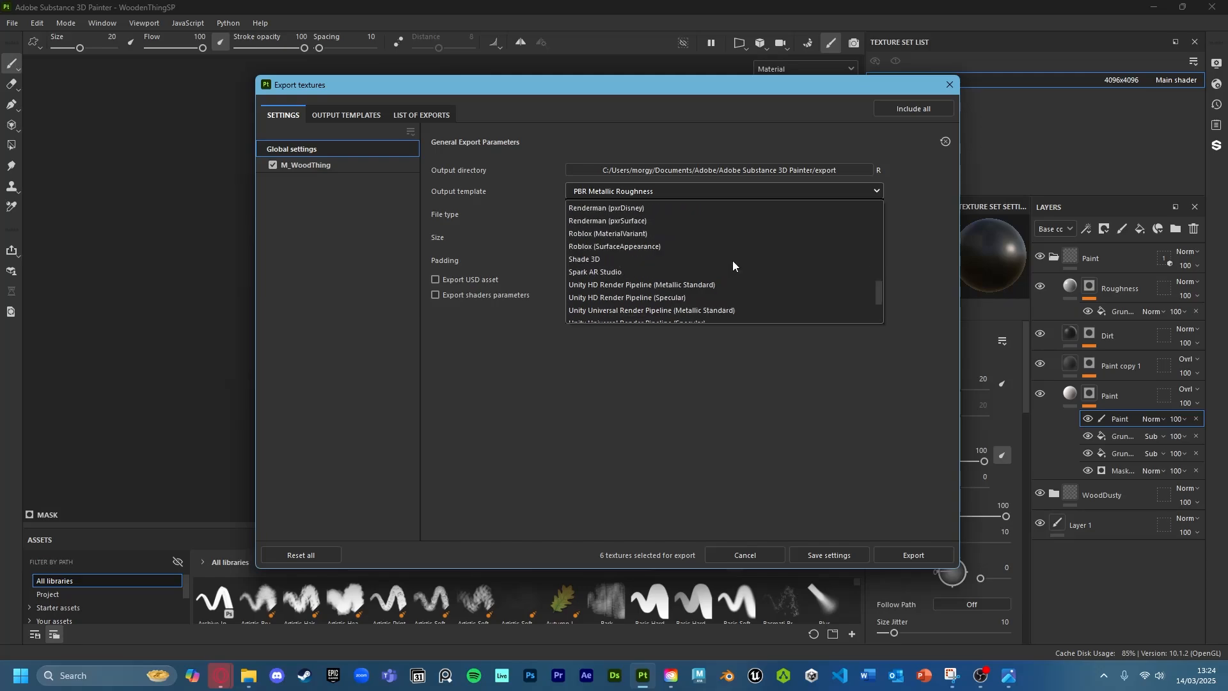
{"action": "scroll", "coordinate": [731, 260], "scroll_direction": "down", "scroll_amount": 5}
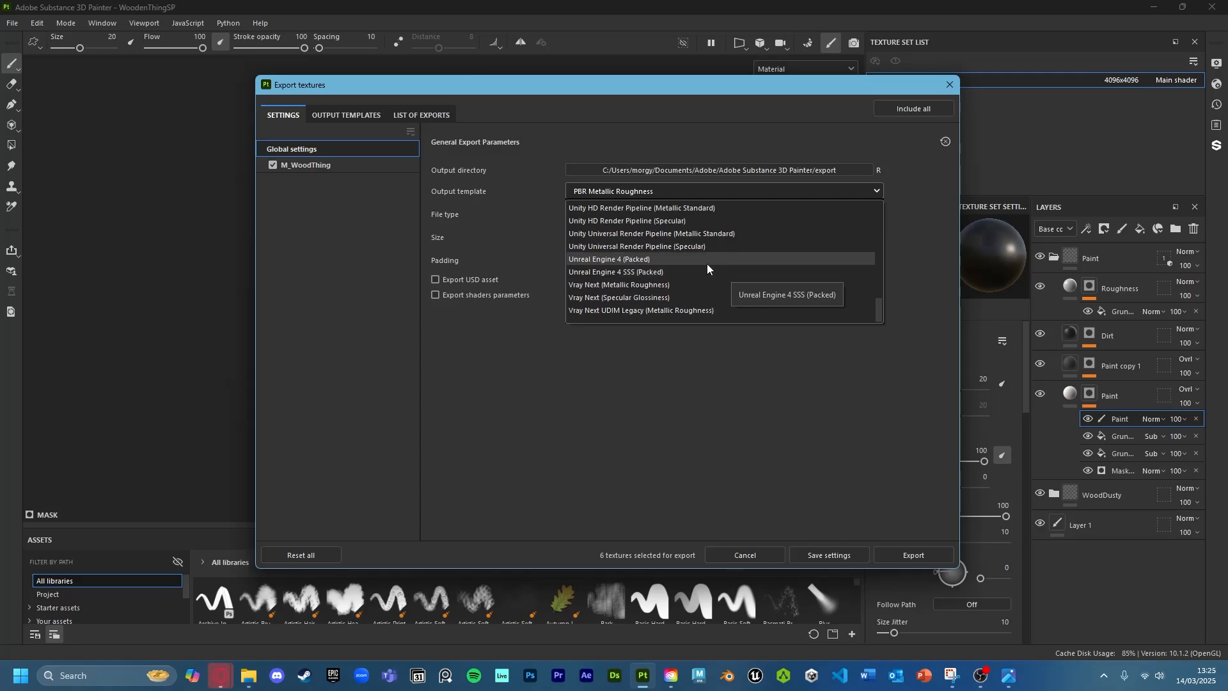
{"action": "left_click", "coordinate": [704, 262]}
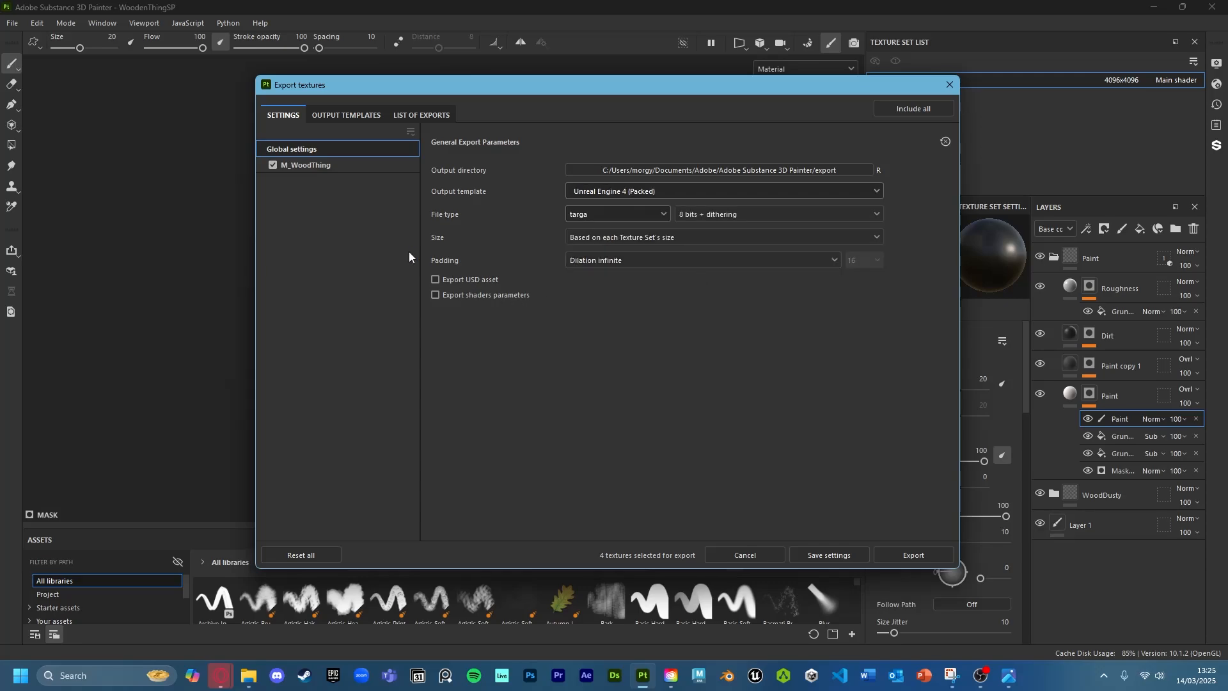
{"action": "left_click", "coordinate": [346, 115]}
{"action": "left_click", "coordinate": [406, 115]}
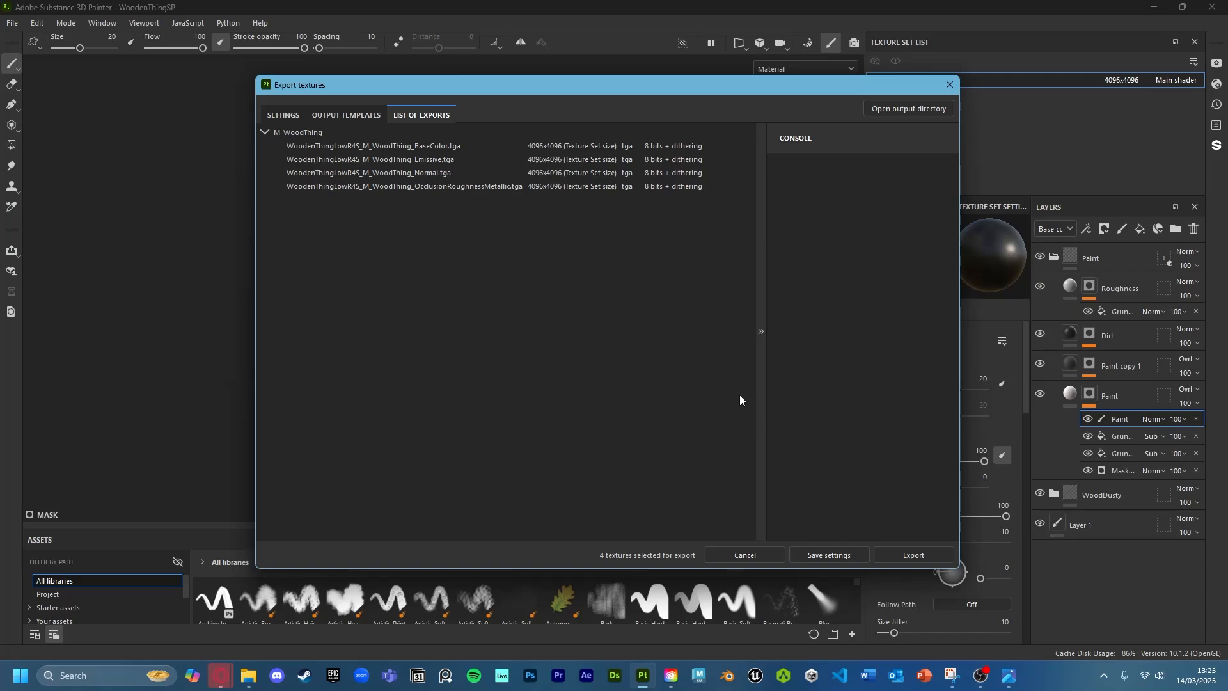
Browse for the export output directory, going to the Substance folder inside Production > Models > WoodenThing
{"action": "left_click", "coordinate": [294, 114]}
{"action": "left_click", "coordinate": [844, 169]}
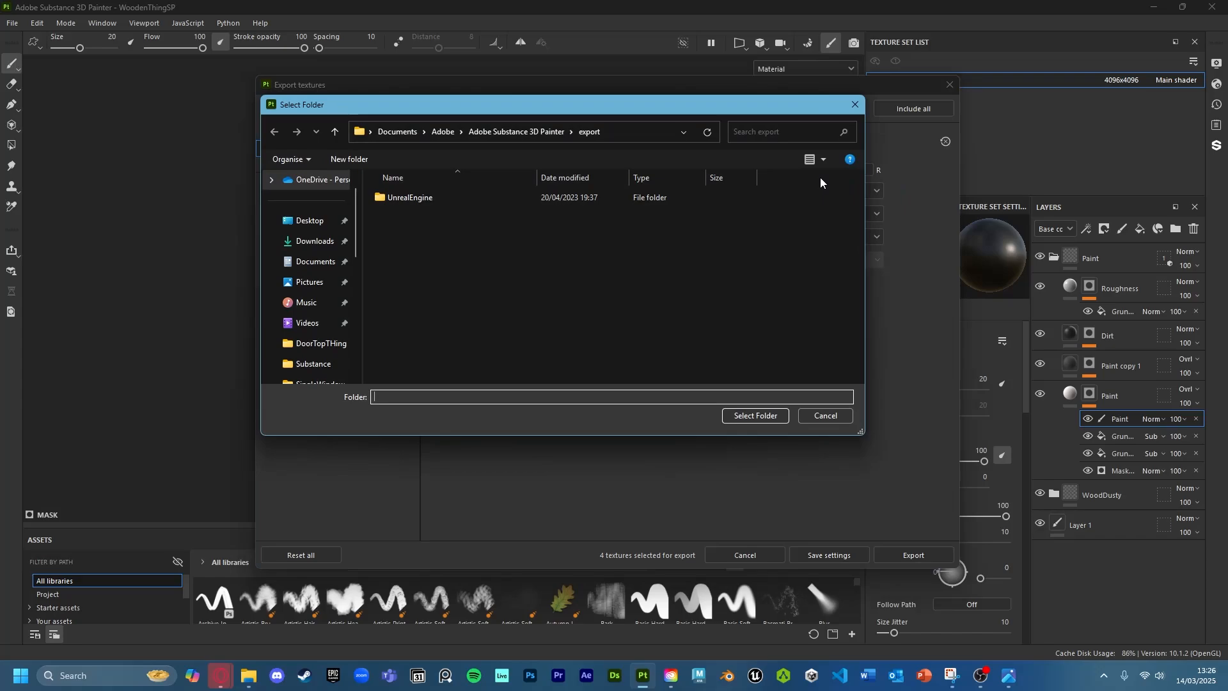
{"action": "left_click", "coordinate": [320, 363]}
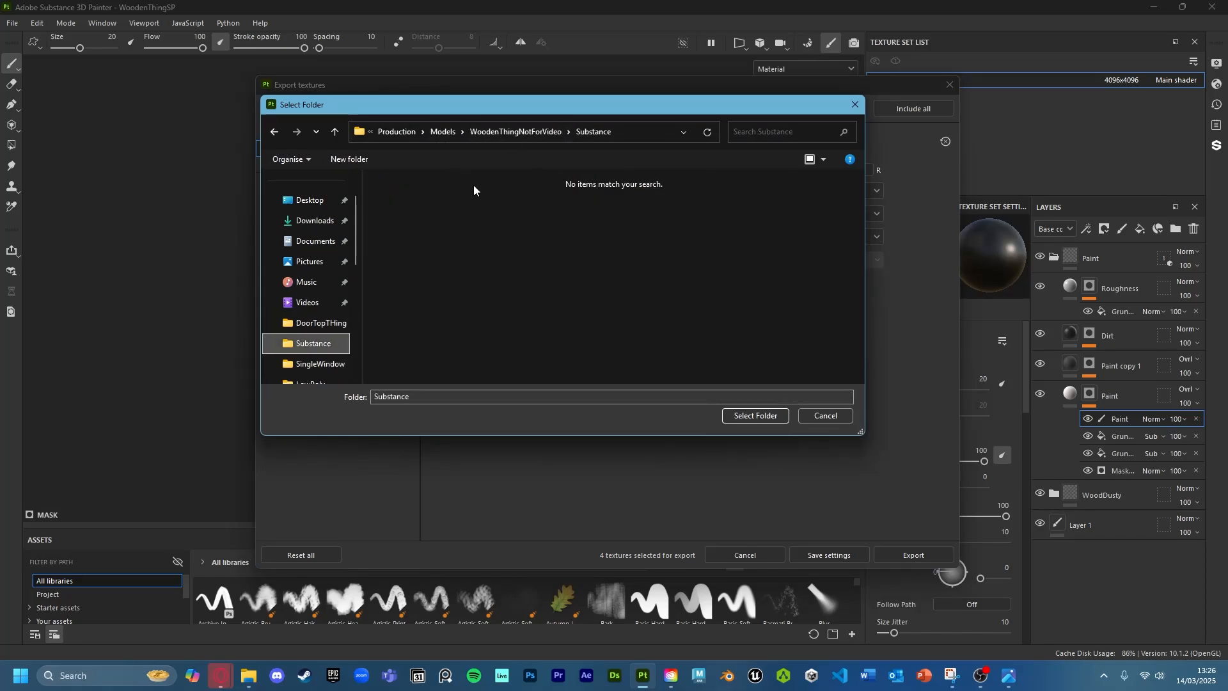
{"action": "left_click", "coordinate": [422, 132]}
{"action": "left_click", "coordinate": [426, 191]}
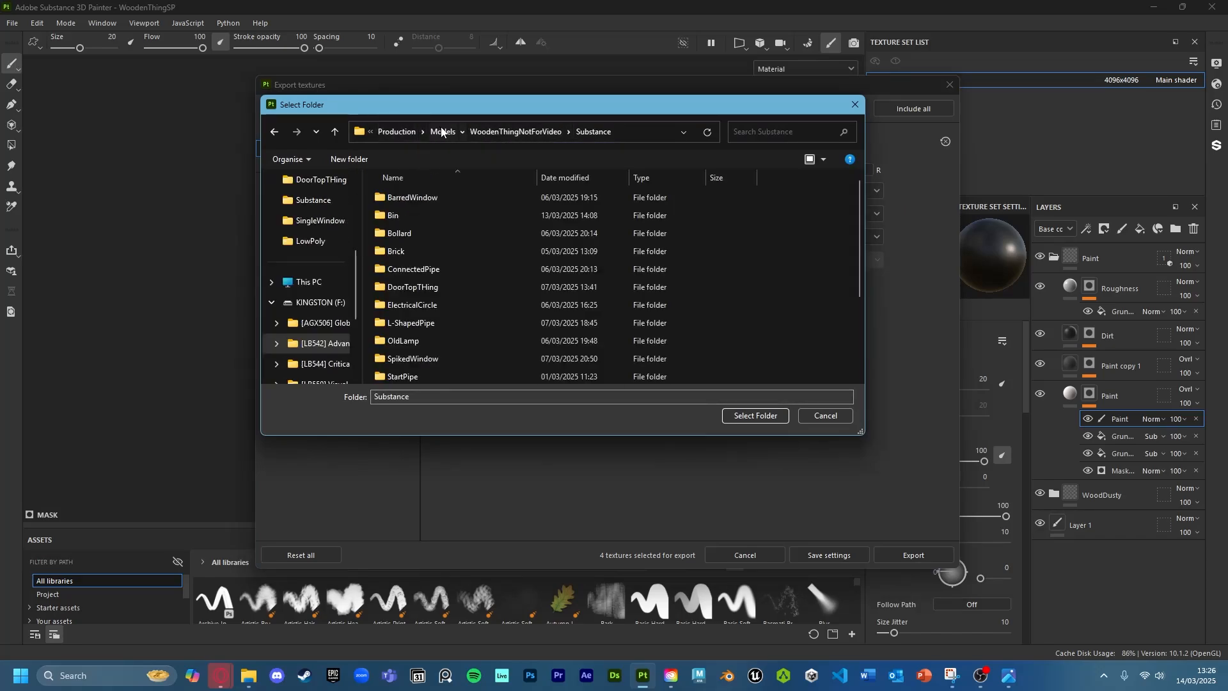
{"action": "left_click", "coordinate": [569, 131]}
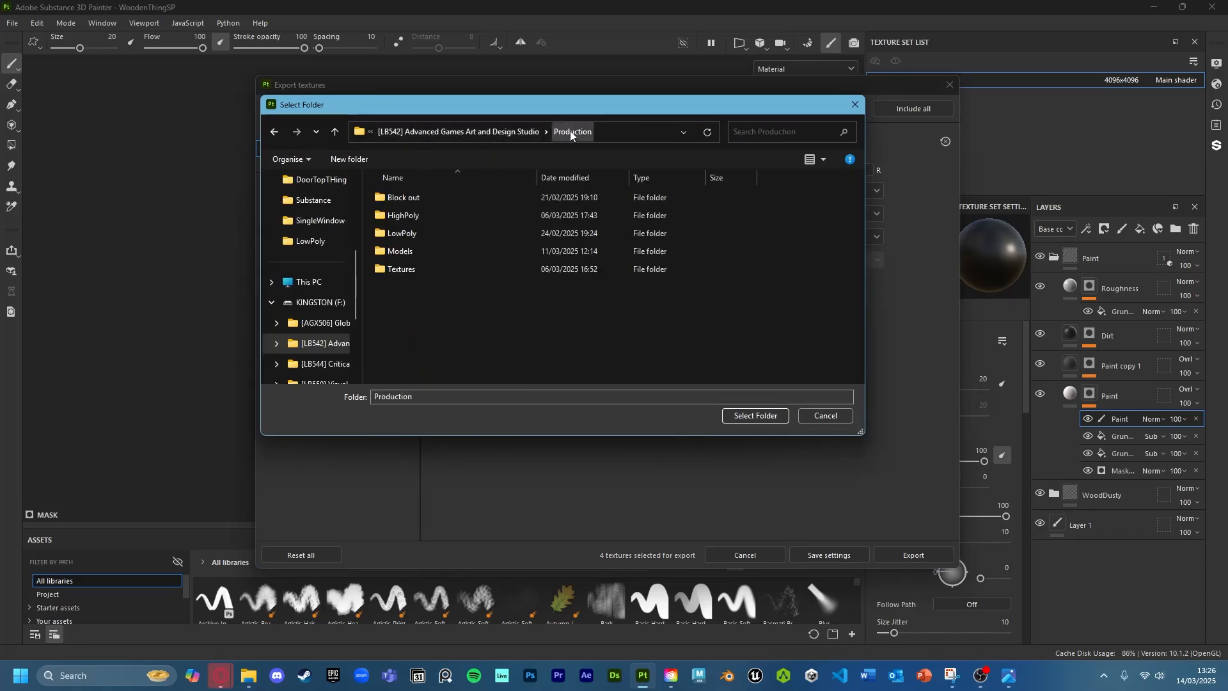
{"action": "double_click", "coordinate": [421, 251]}
{"action": "scroll", "coordinate": [437, 369], "scroll_direction": "down", "scroll_amount": 5}
{"action": "double_click", "coordinate": [447, 356]}
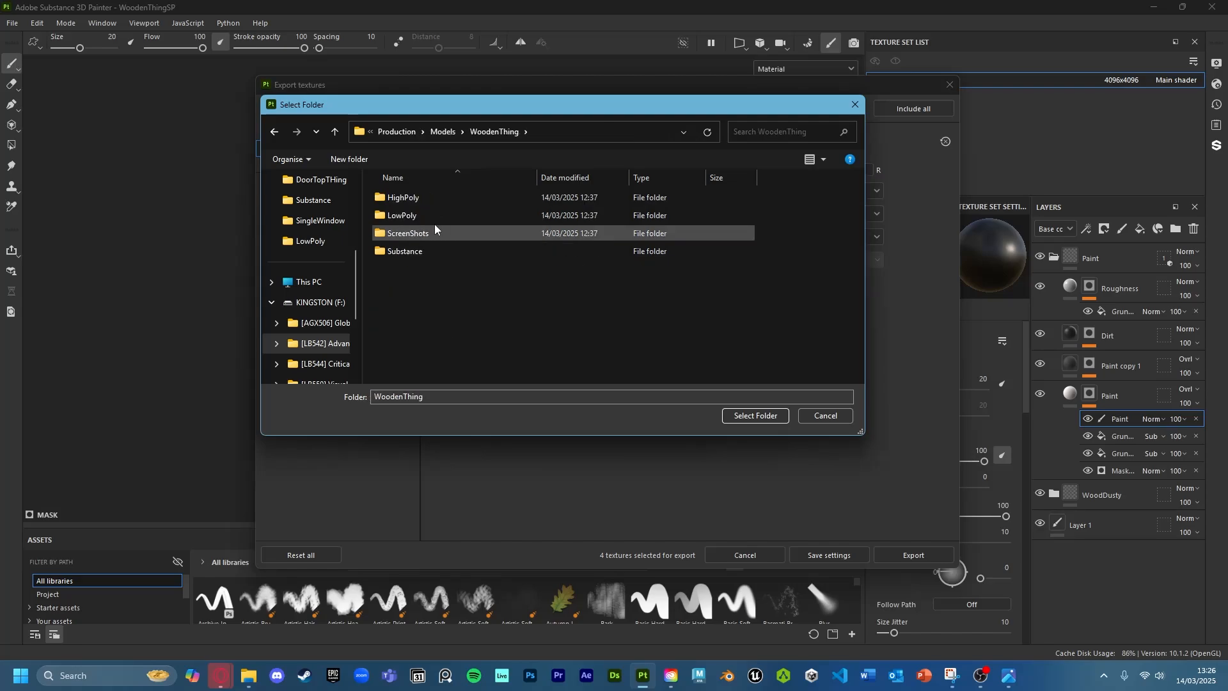
{"action": "double_click", "coordinate": [410, 252]}
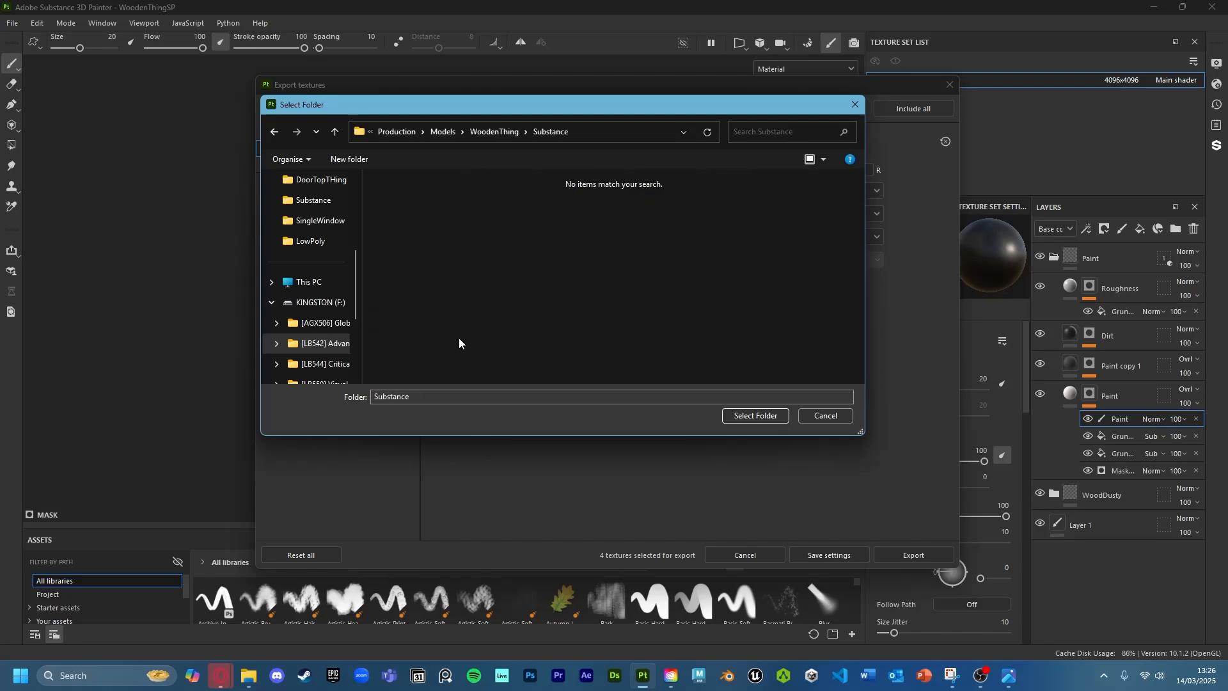
Create a folder named Exports inside the Substance folder and select it as the output directory
{"action": "left_click", "coordinate": [344, 161]}
{"action": "type", "text": "Exports"}
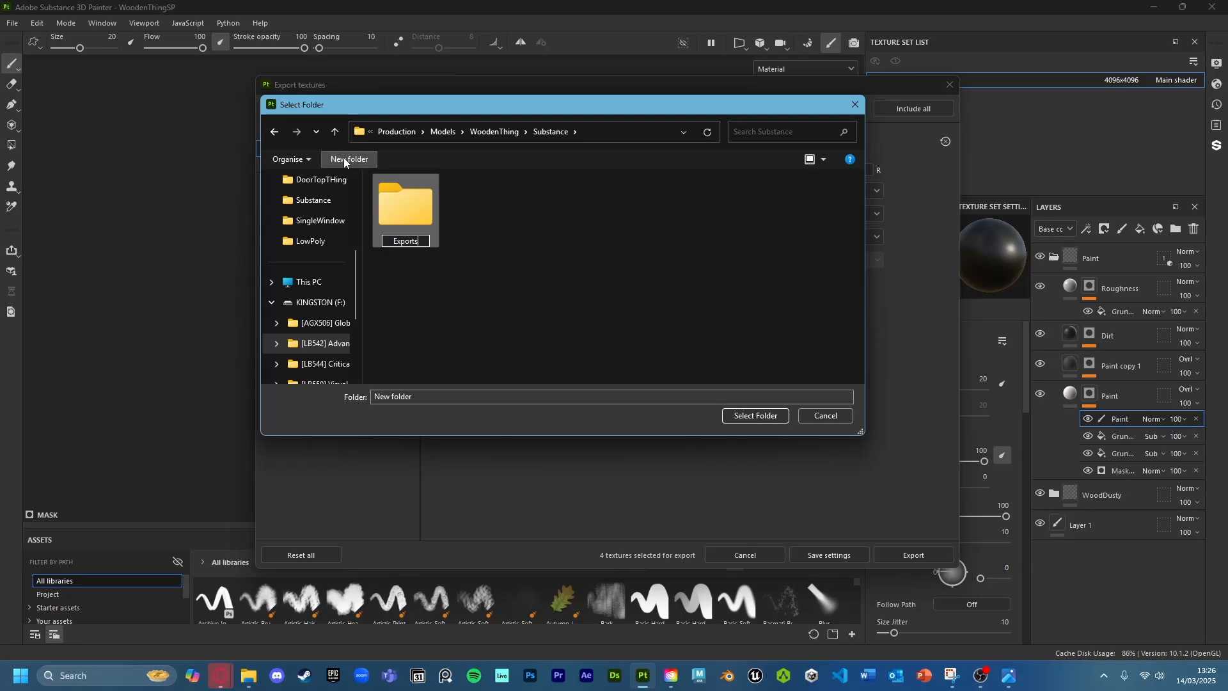
{"action": "key", "text": "Return"}
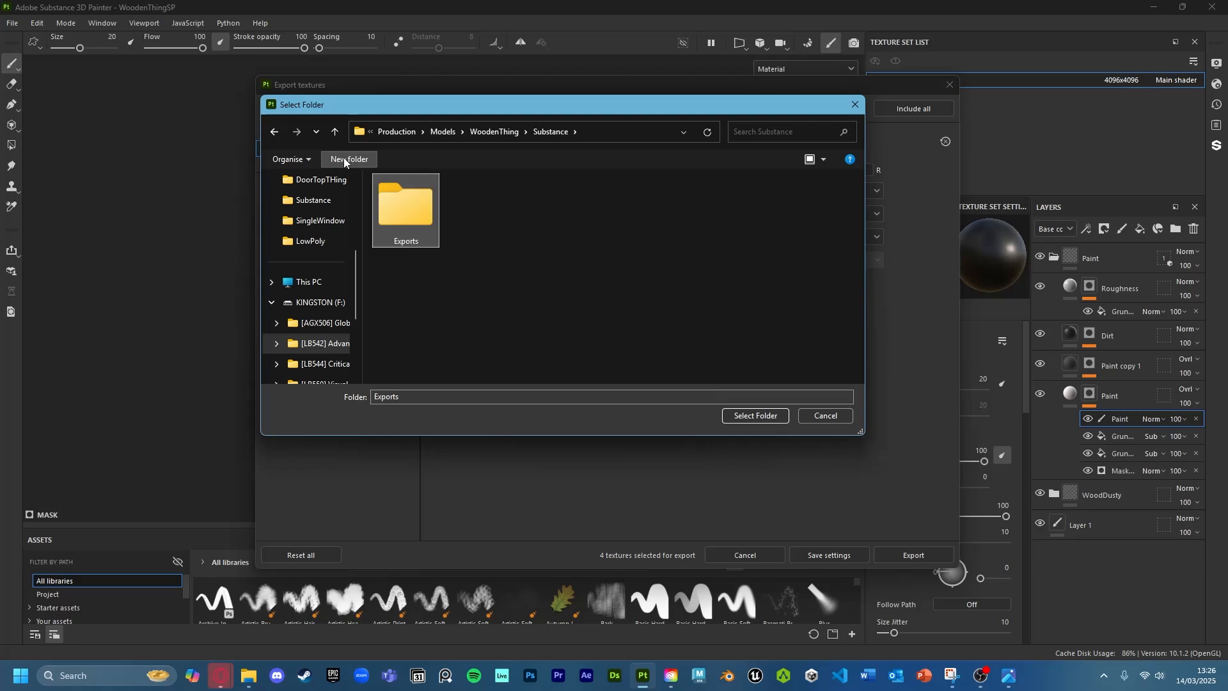
{"action": "double_click", "coordinate": [410, 205]}
{"action": "left_click", "coordinate": [762, 416]}
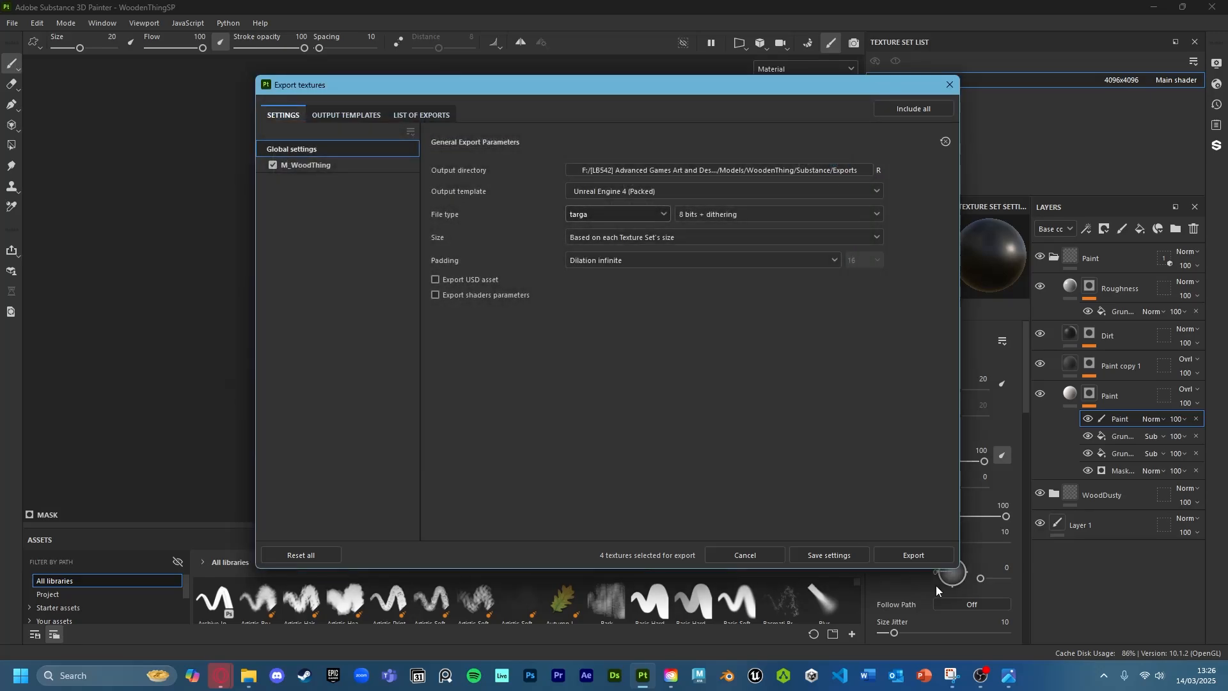
Export the M_WoodThing textures, close the export window and save the project
{"action": "left_click", "coordinate": [918, 556]}
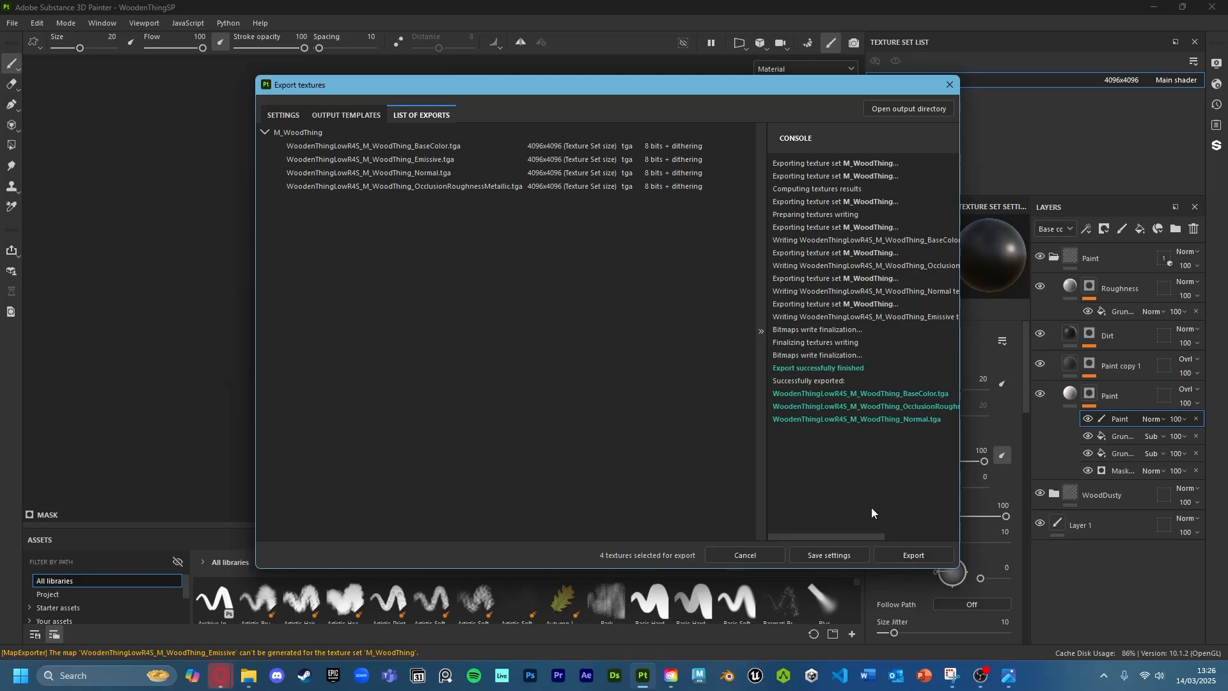
{"action": "left_click", "coordinate": [949, 85]}
{"action": "key", "text": "ctrl+s"}
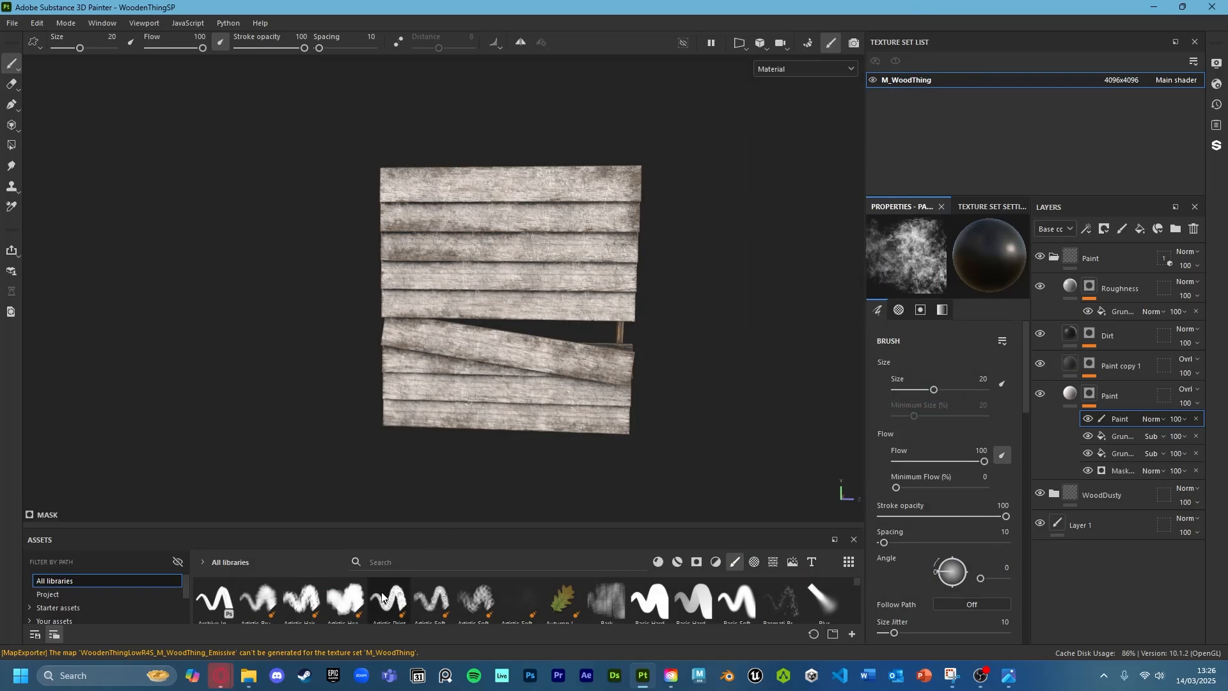
Switch to the browser window with Google Drive, close the reference photo and return to My Drive
{"action": "left_click", "coordinate": [220, 676]}
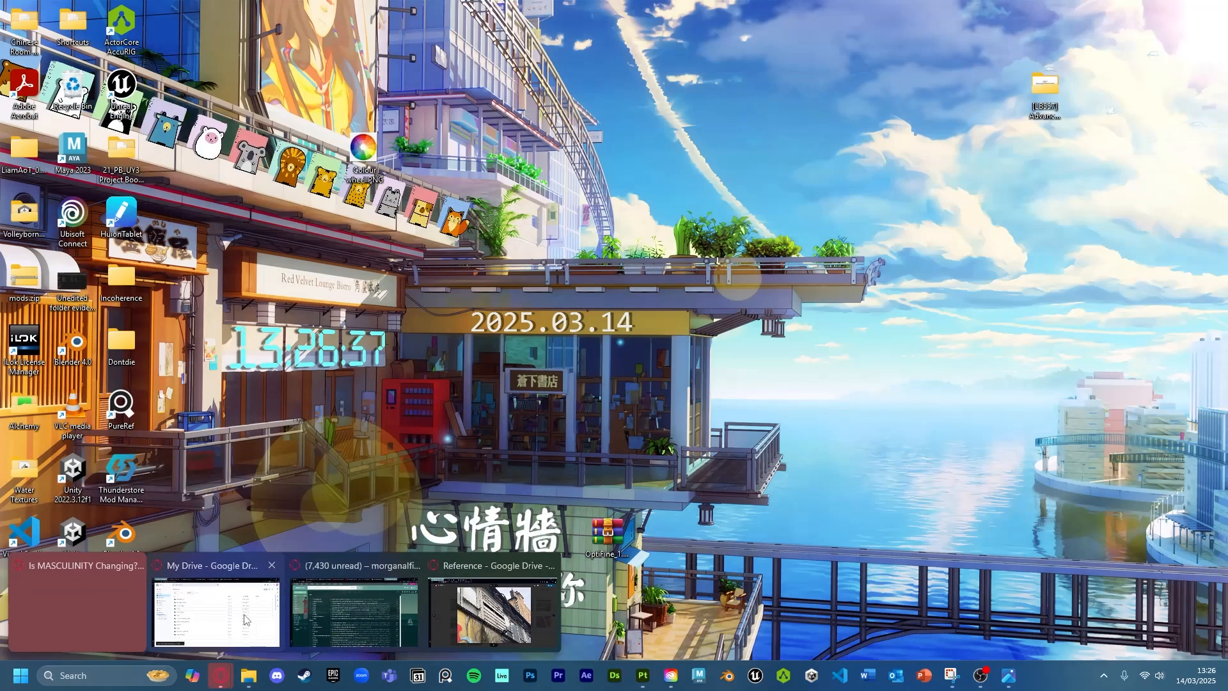
{"action": "mouse_move", "coordinate": [294, 621]}
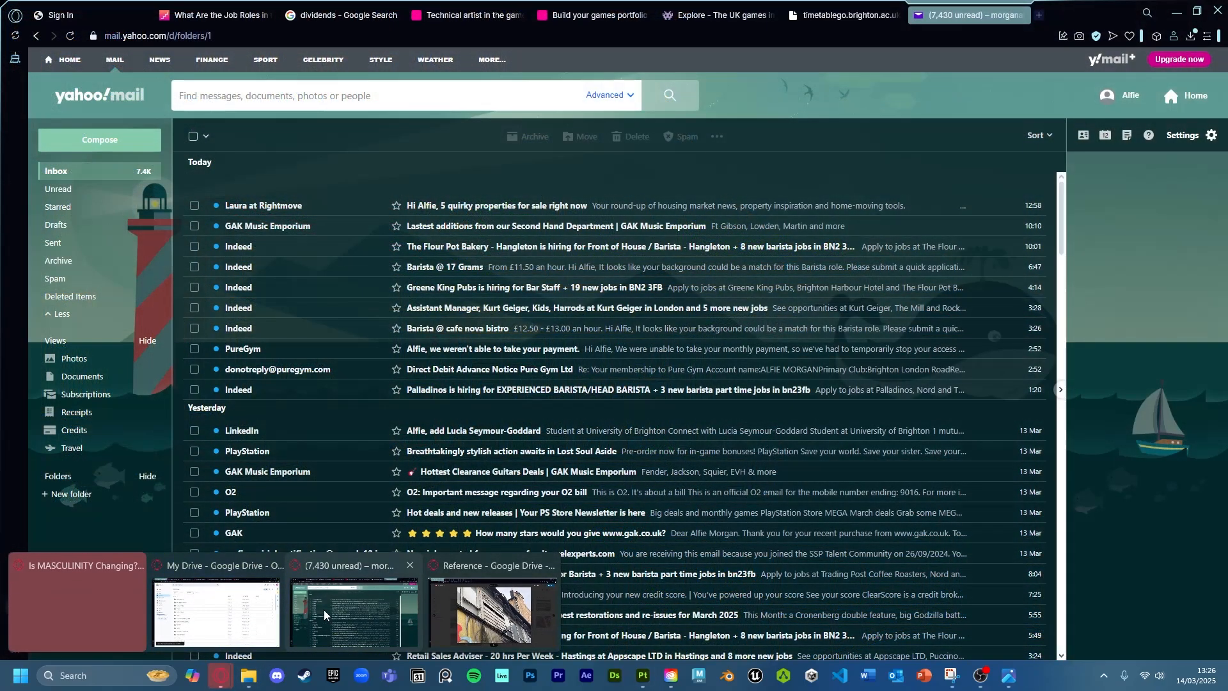
{"action": "left_click", "coordinate": [450, 605]}
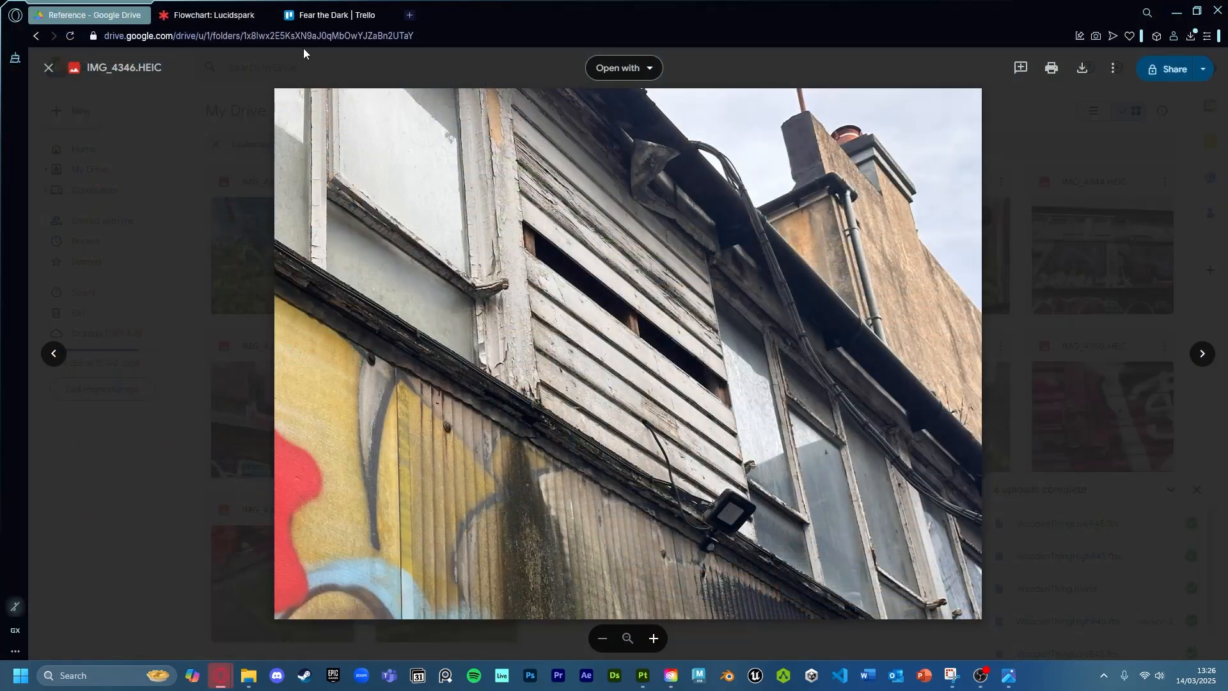
{"action": "left_click", "coordinate": [133, 216]}
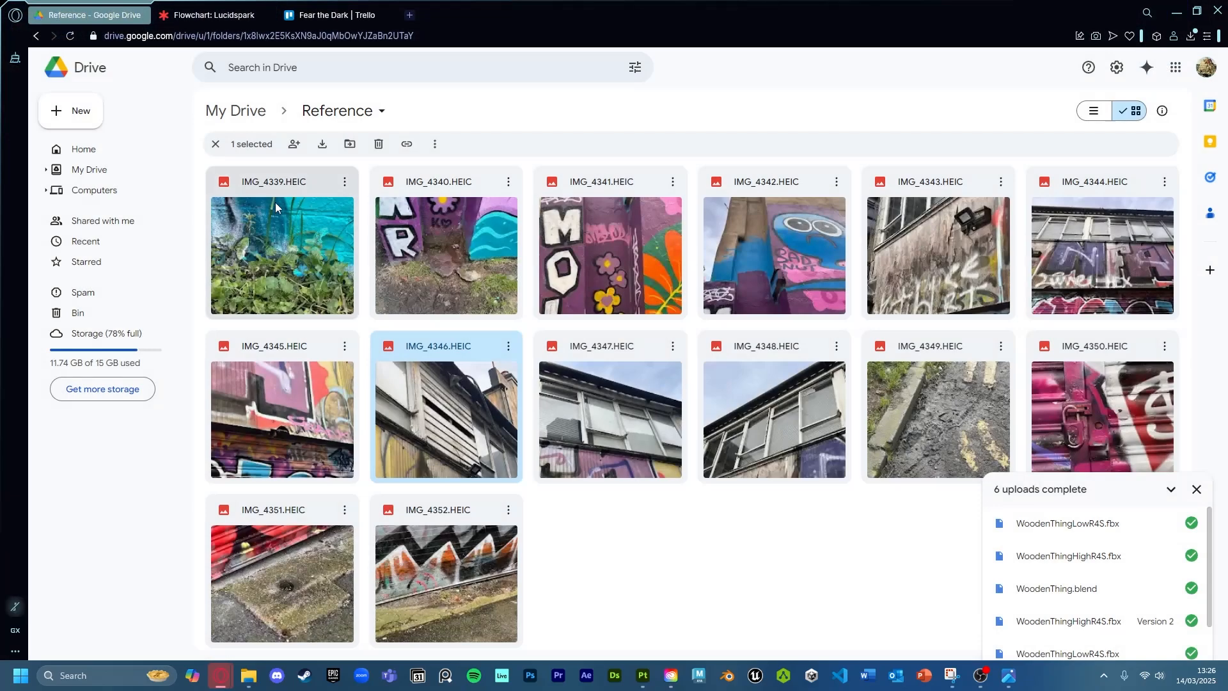
{"action": "left_click", "coordinate": [252, 121]}
Examine the end of the Lucidspark flowchart for the stages that follow Export Textures
{"action": "left_click", "coordinate": [223, 16]}
{"action": "scroll", "coordinate": [606, 387], "scroll_direction": "right", "scroll_amount": 8}
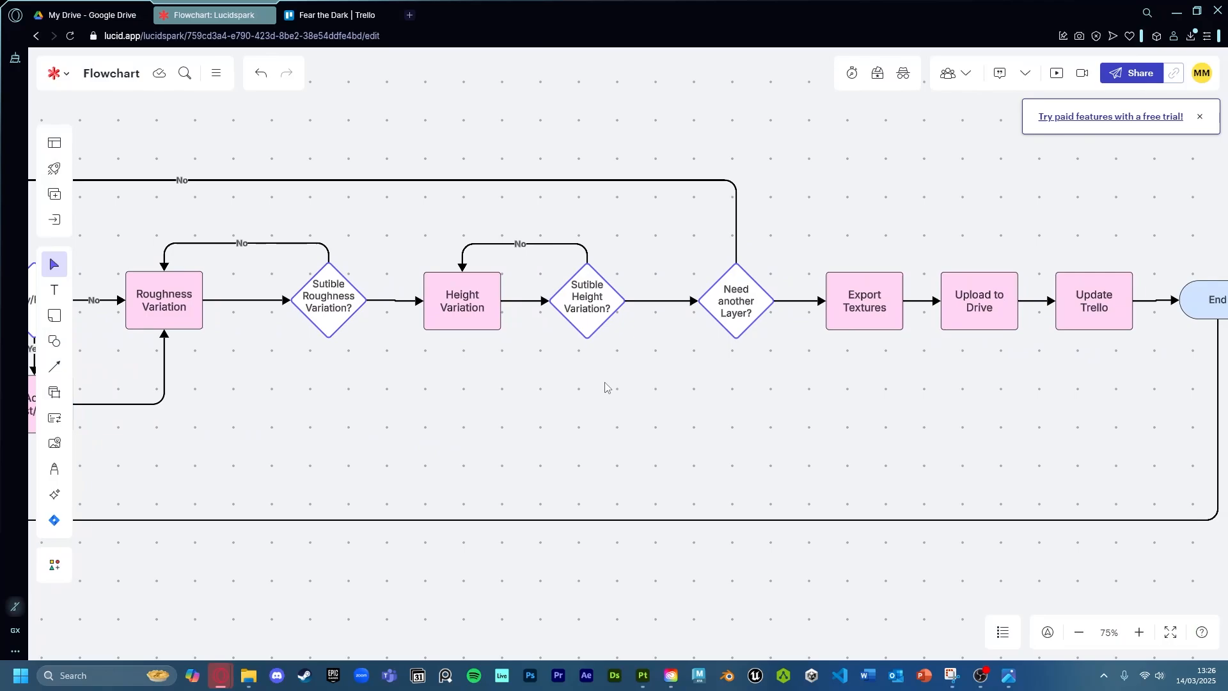
{"action": "scroll", "coordinate": [796, 306], "scroll_direction": "down", "scroll_amount": 4, "text": "ctrl"}
{"action": "scroll", "coordinate": [796, 305], "scroll_direction": "up", "scroll_amount": 2, "text": "ctrl"}
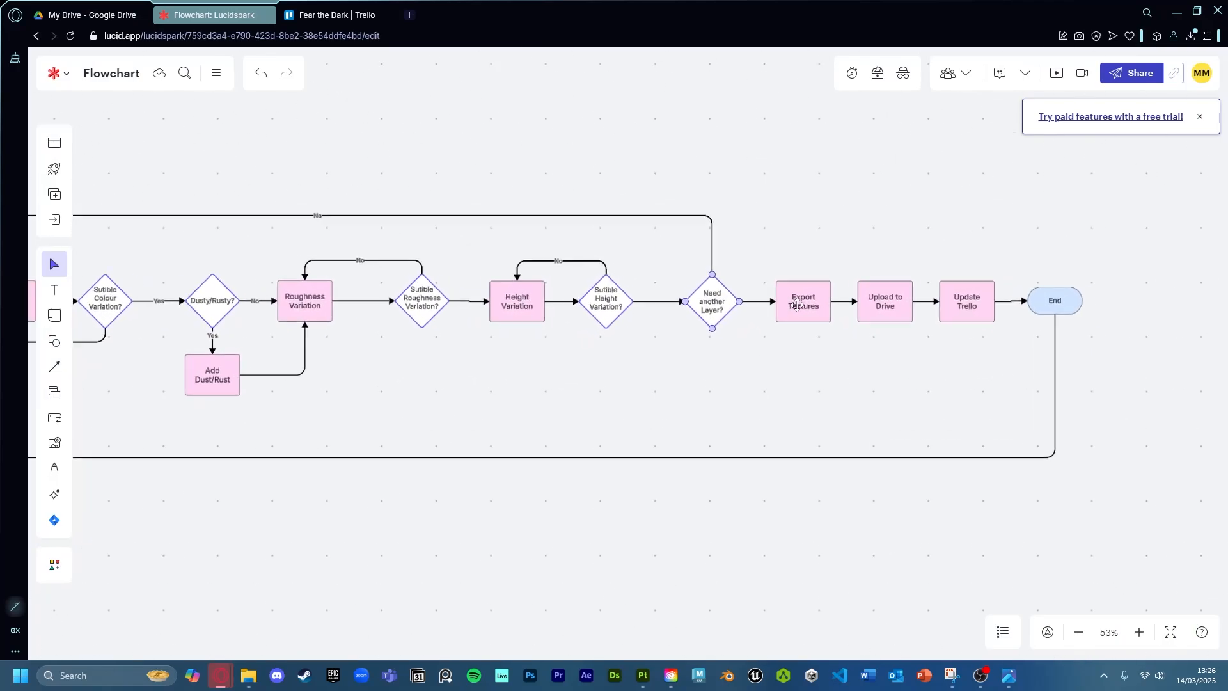
{"action": "scroll", "coordinate": [796, 305], "scroll_direction": "up", "scroll_amount": 1}
{"action": "middle_click_drag", "start_coordinate": [951, 403], "coordinate": [830, 410]}
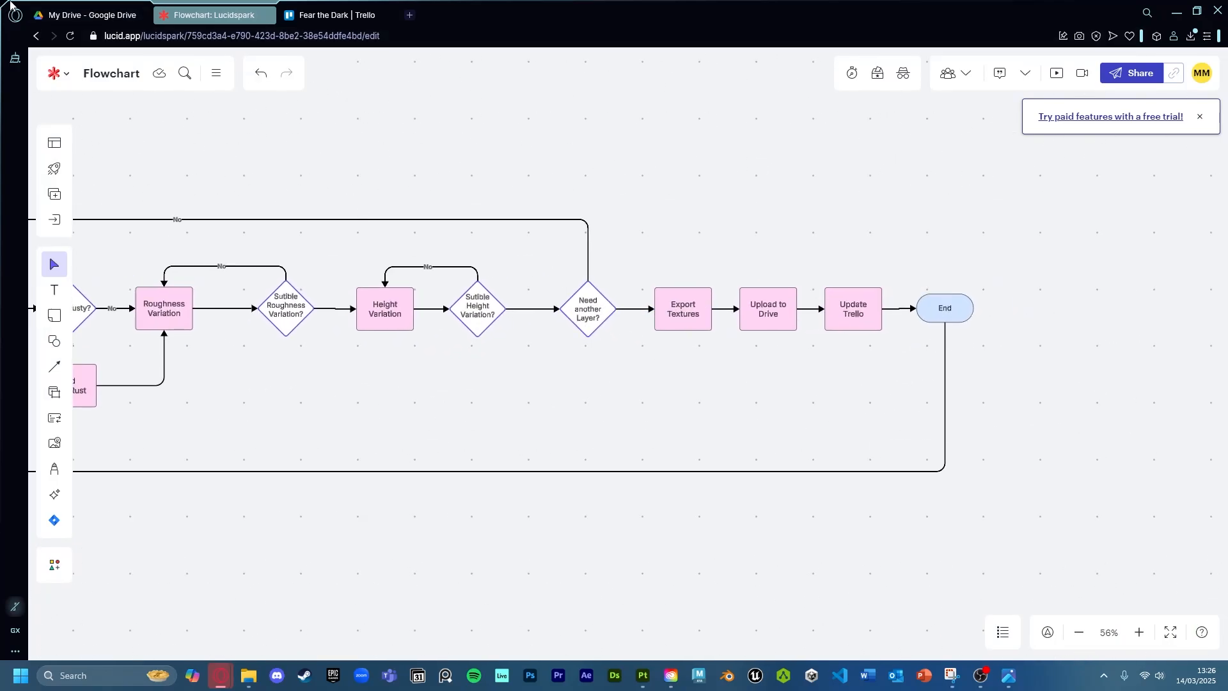
Return to Google Drive and open the WoodenThing folder inside 3D Work > Assets
{"action": "left_click", "coordinate": [83, 15]}
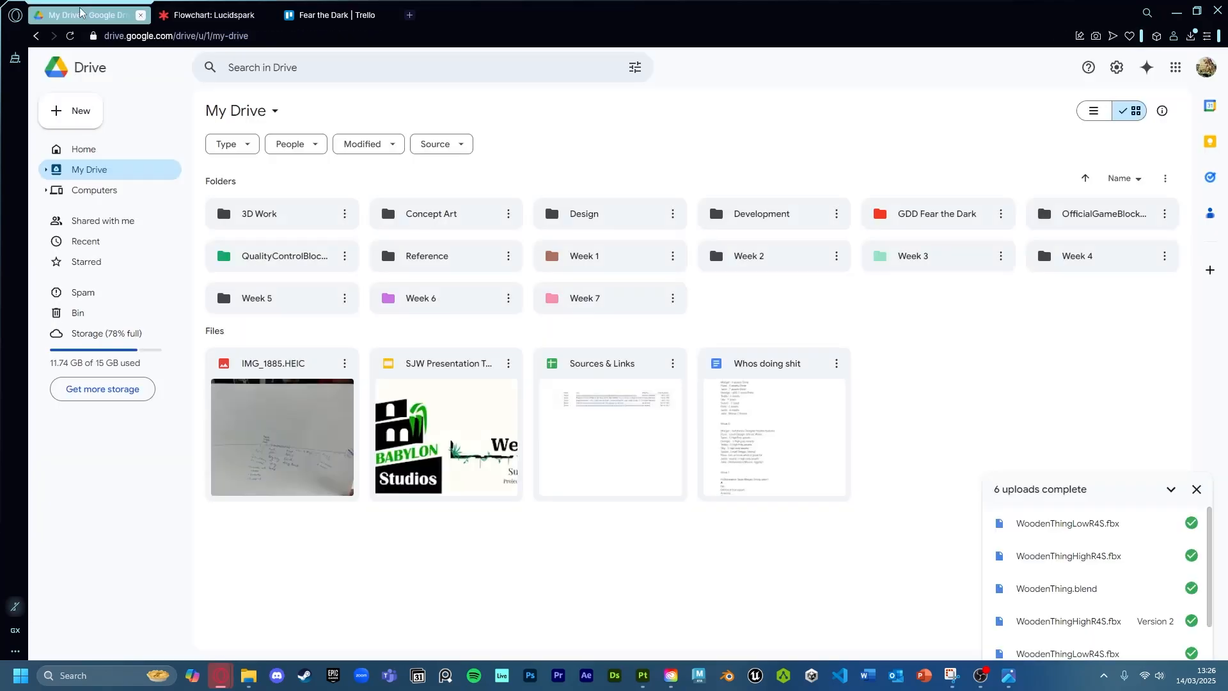
{"action": "double_click", "coordinate": [294, 214]}
{"action": "left_click", "coordinate": [736, 213]}
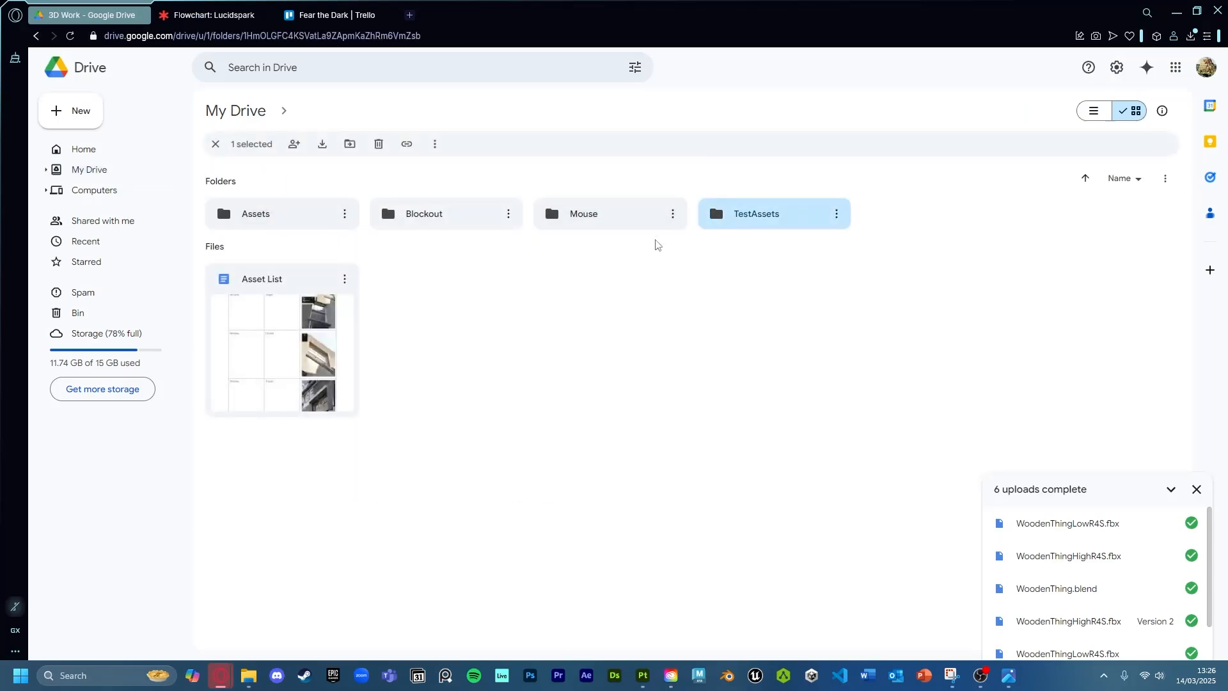
{"action": "double_click", "coordinate": [293, 216]}
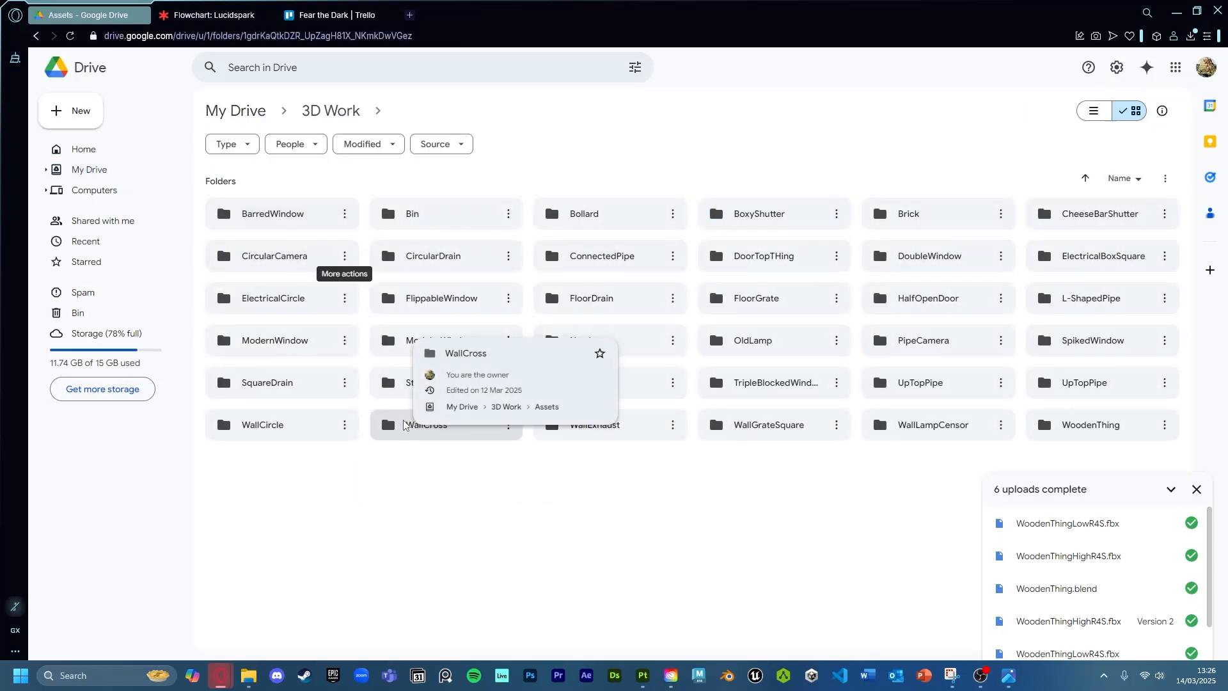
{"action": "left_click", "coordinate": [1088, 437]}
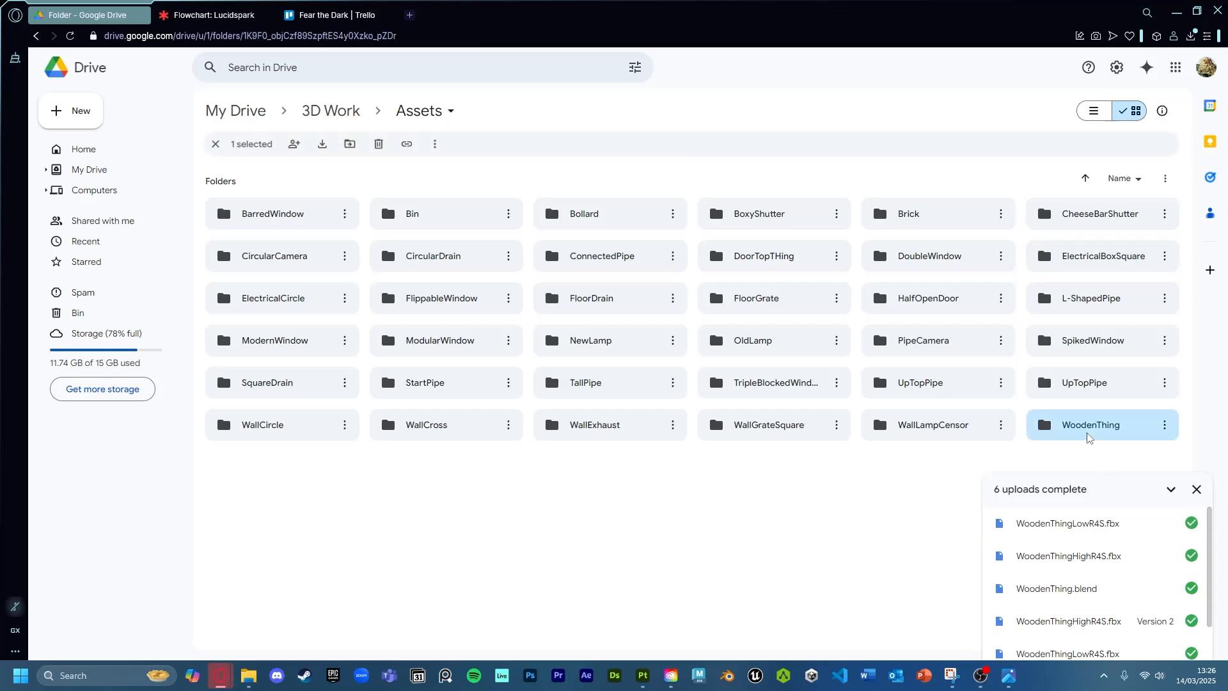
{"action": "double_click", "coordinate": [1089, 436]}
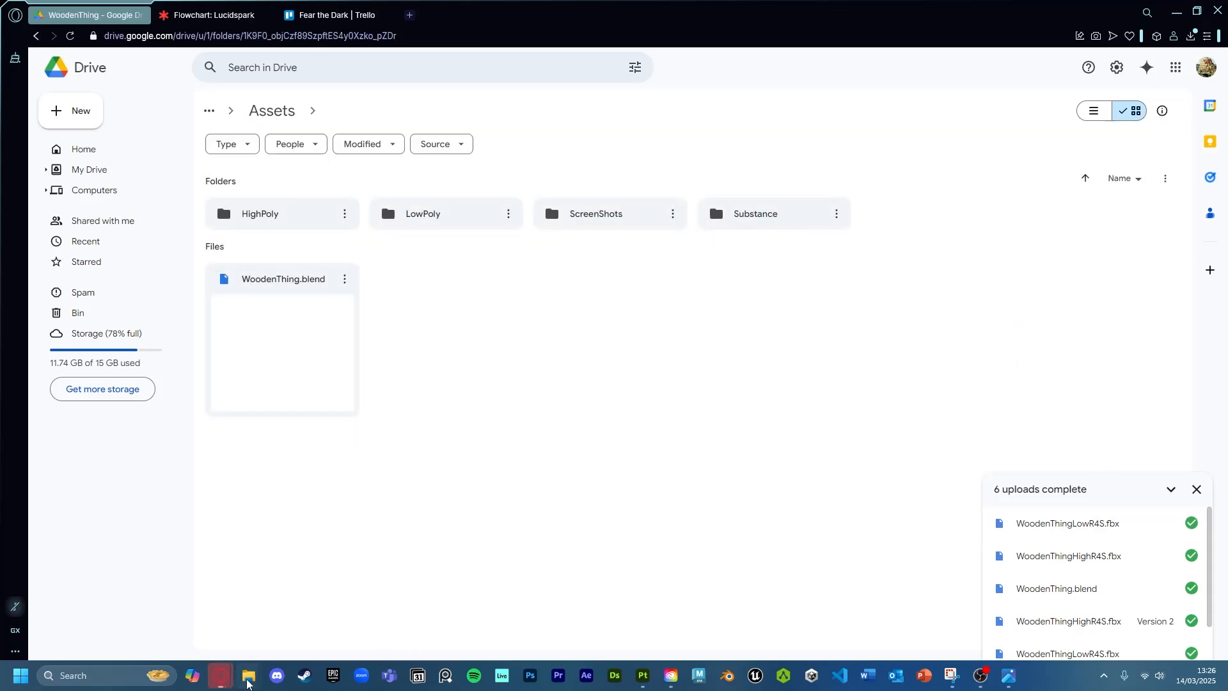
Open WoodenThing's Substance folder in File Explorer, and open the matching Substance folder in Google Drive
{"action": "mouse_move", "coordinate": [248, 679]}
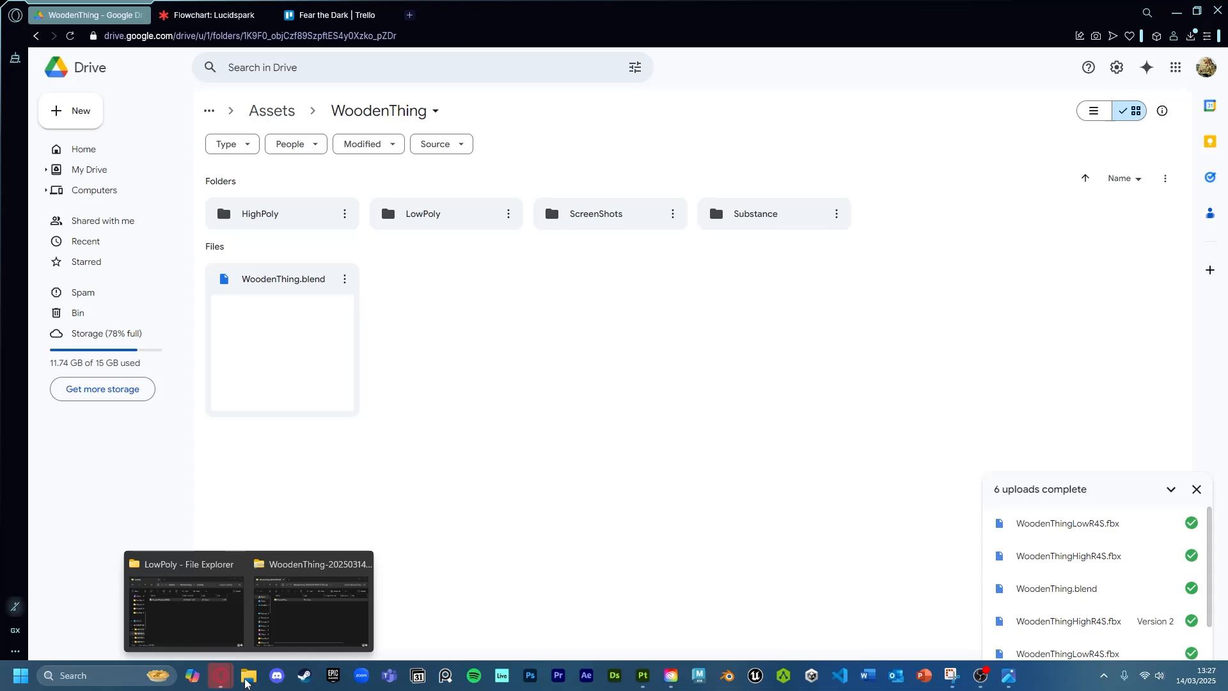
{"action": "left_click", "coordinate": [185, 604]}
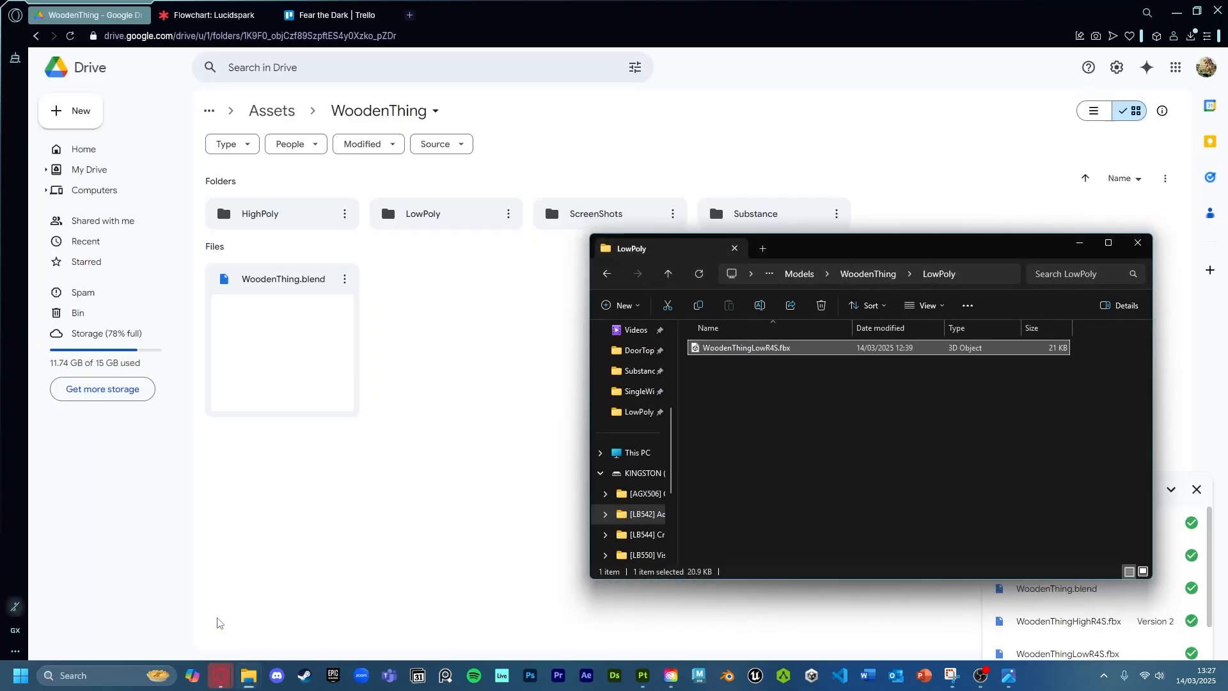
{"action": "left_click", "coordinate": [869, 275]}
{"action": "double_click", "coordinate": [719, 401]}
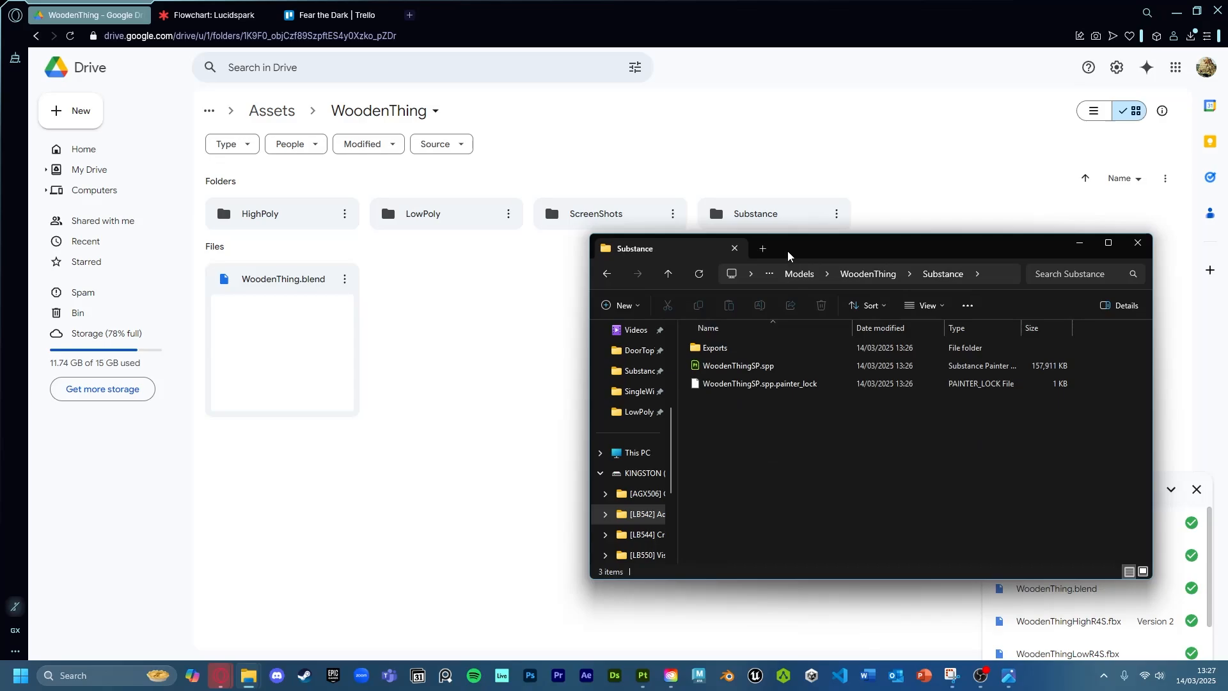
{"action": "double_click", "coordinate": [773, 227]}
Upload WoodenThingSP.spp and WoodenThingSP.spp.painter_lock from File Explorer to the Substance folder in Drive
{"action": "mouse_move", "coordinate": [248, 677]}
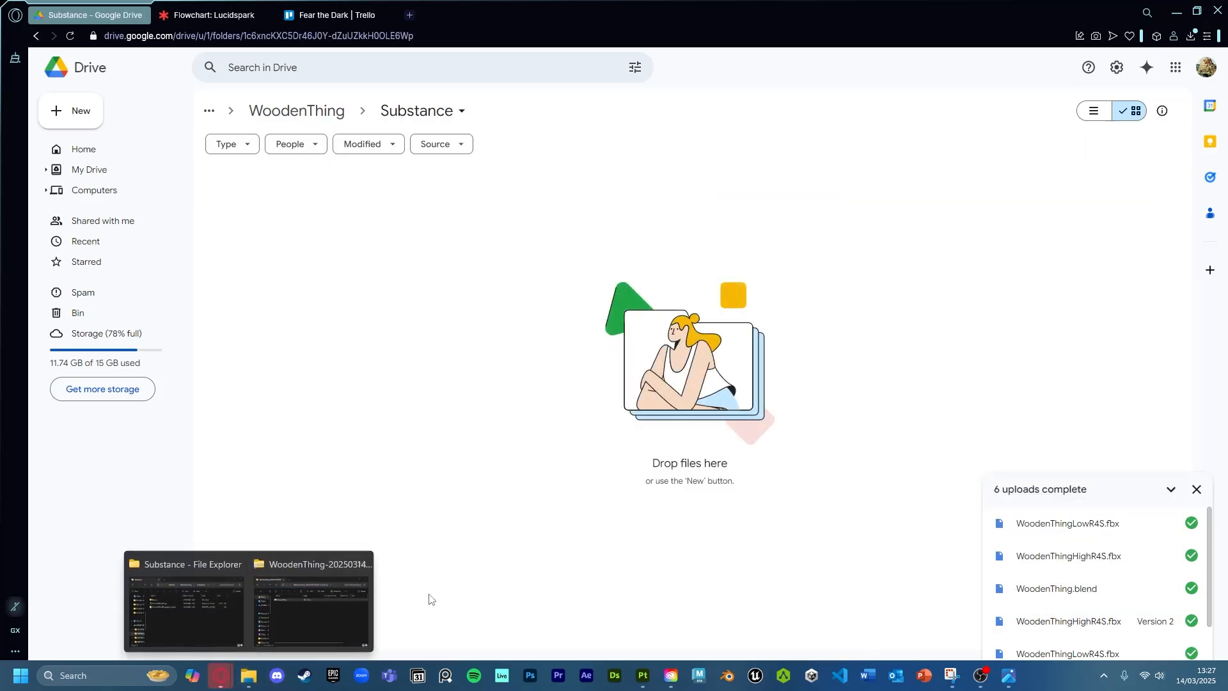
{"action": "left_click", "coordinate": [185, 600]}
{"action": "left_click", "coordinate": [731, 369]}
{"action": "left_click", "coordinate": [767, 381], "text": "ctrl"}
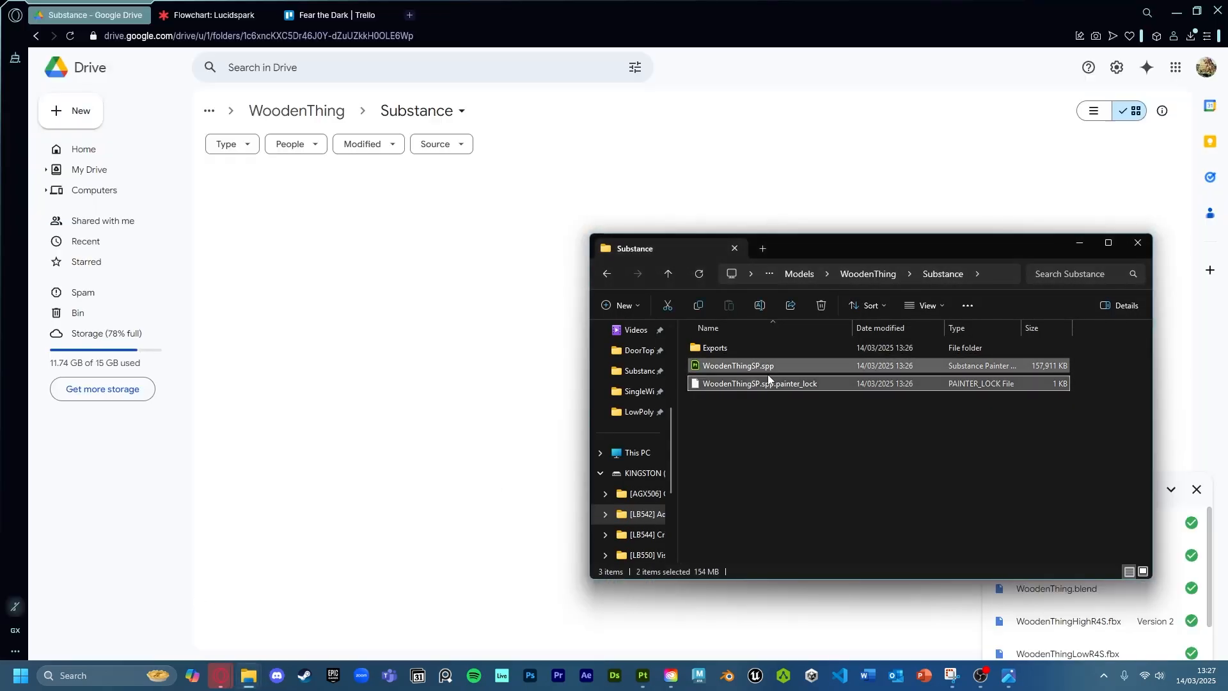
{"action": "left_click_drag", "start_coordinate": [768, 377], "coordinate": [390, 307]}
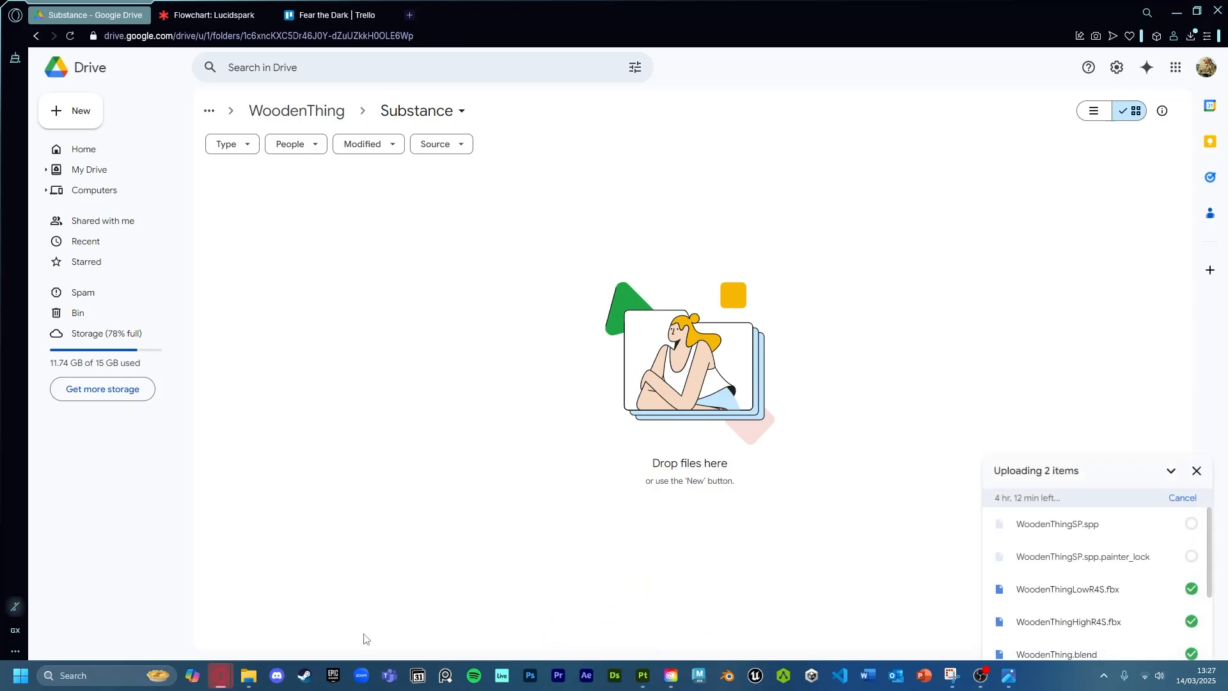
Upload the Exports folder from File Explorer to the Substance folder in Drive
{"action": "mouse_move", "coordinate": [245, 675]}
{"action": "left_click", "coordinate": [225, 612]}
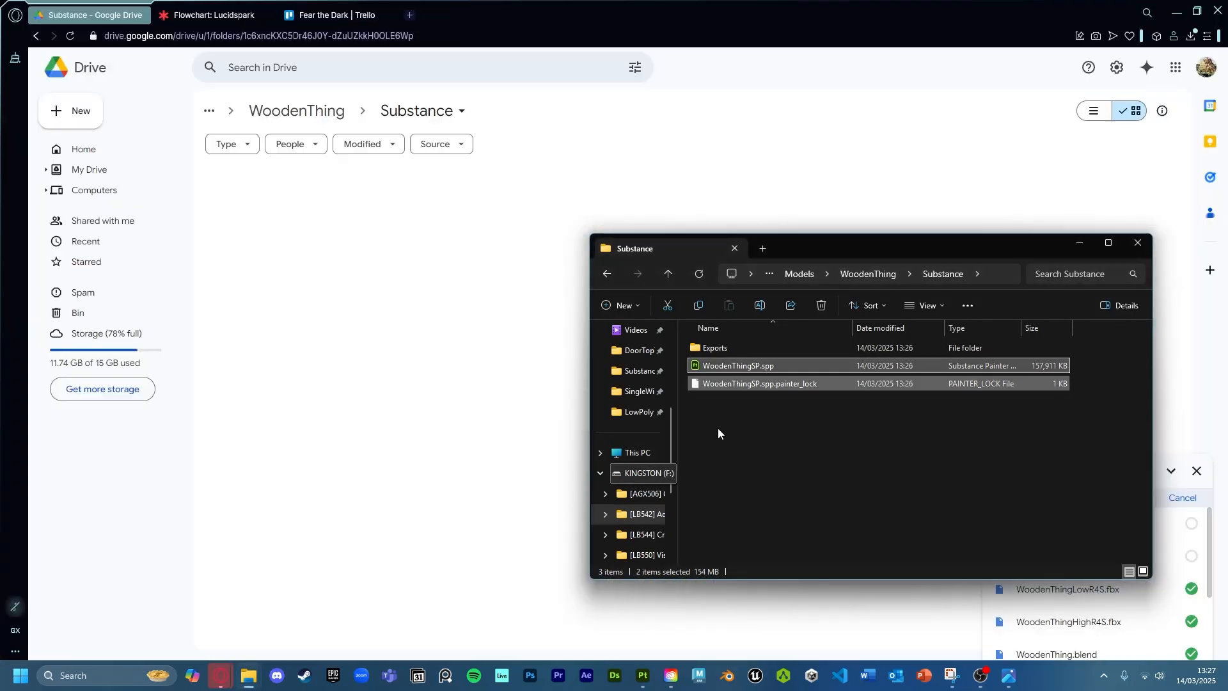
{"action": "left_click_drag", "start_coordinate": [734, 344], "coordinate": [454, 381]}
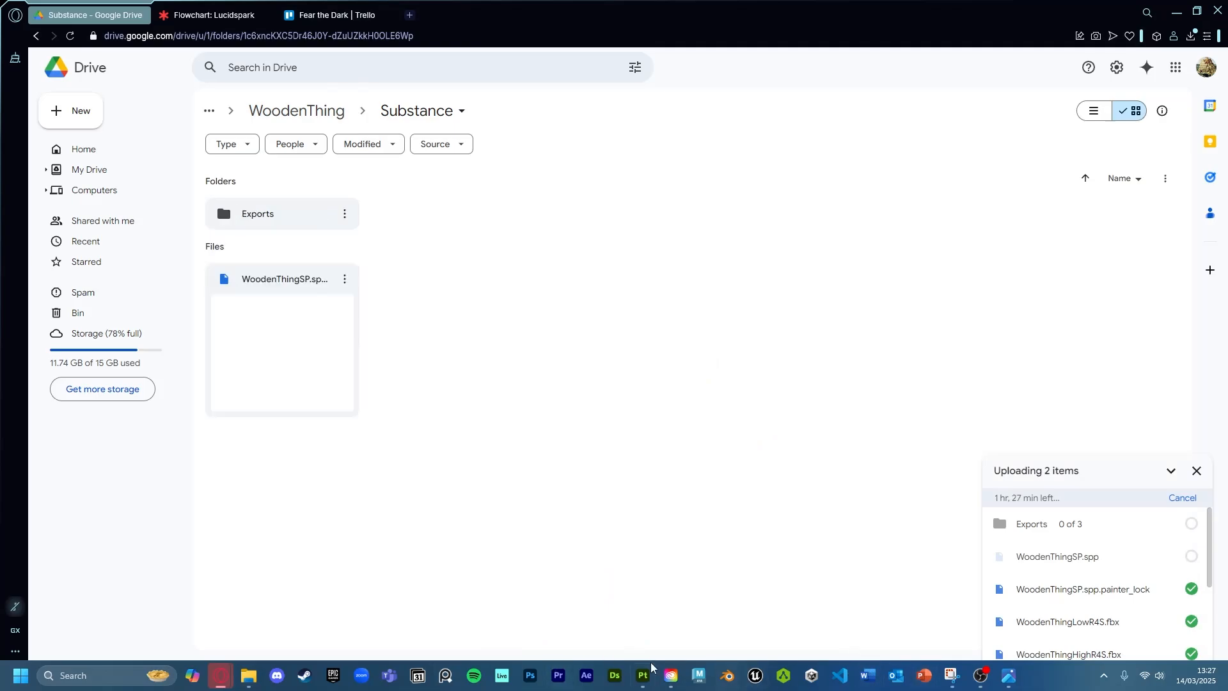
Switch to Substance 3D Painter and capture the viewport area around the textured board wall with Snipping Tool
{"action": "left_click", "coordinate": [643, 675]}
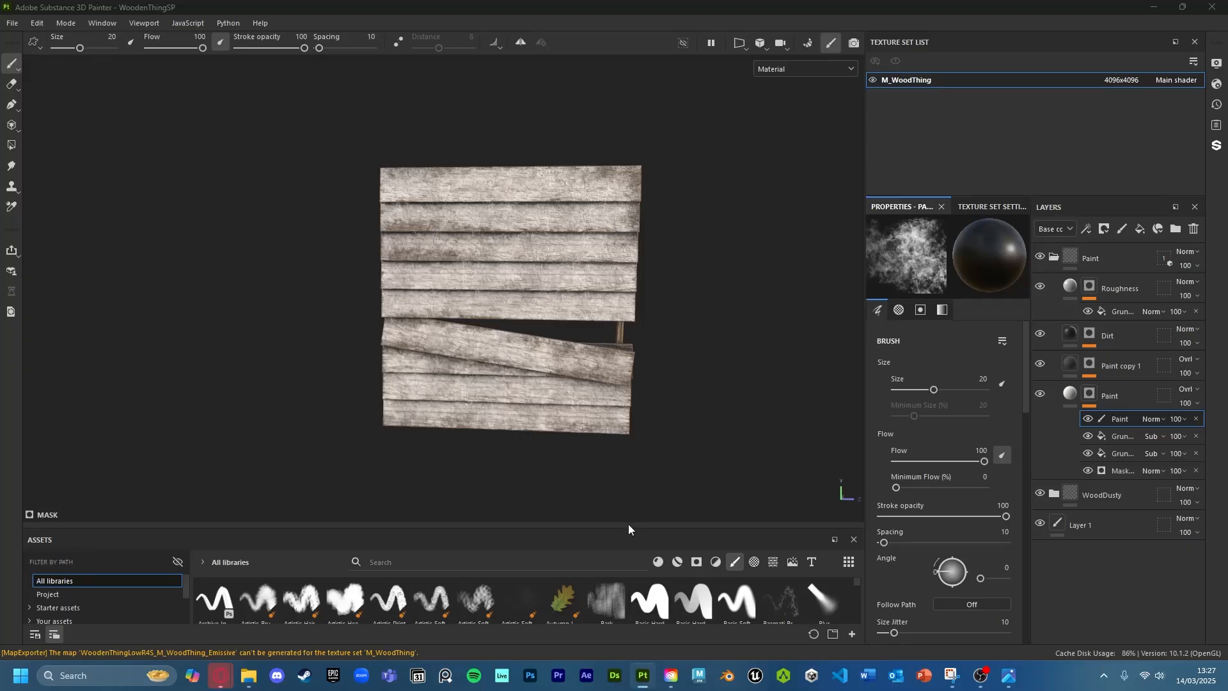
{"action": "key", "text": "super"}
{"action": "type", "text": "snipping Tool"}
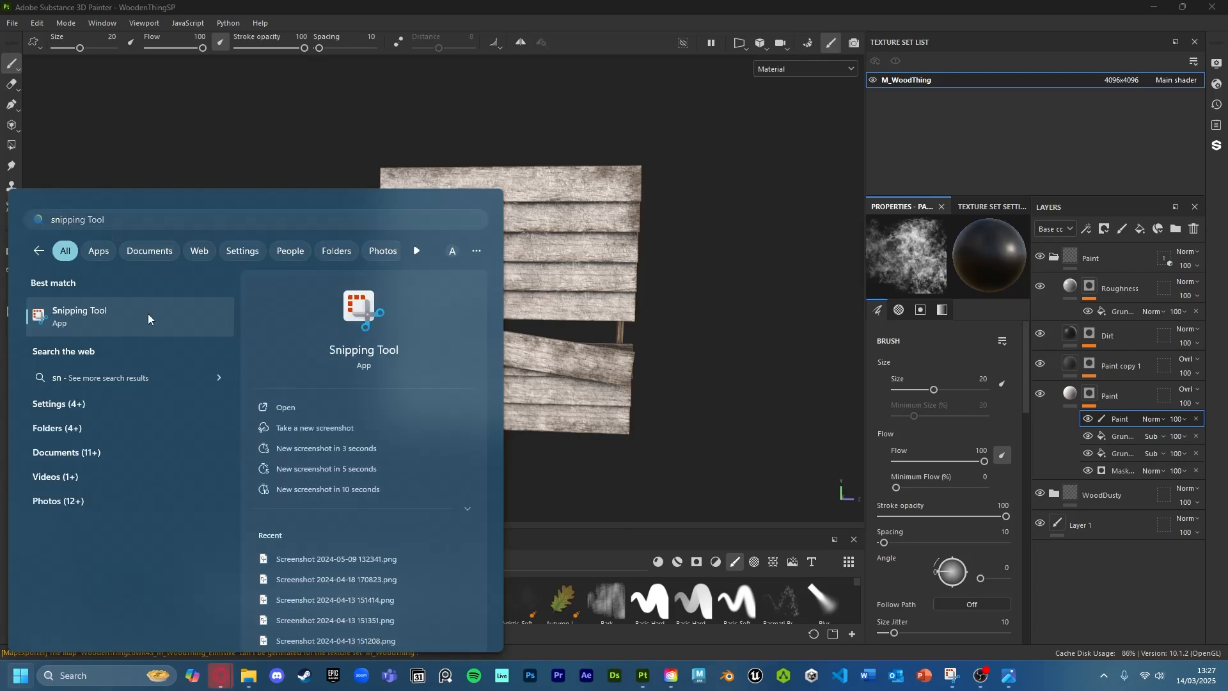
{"action": "left_click", "coordinate": [148, 318]}
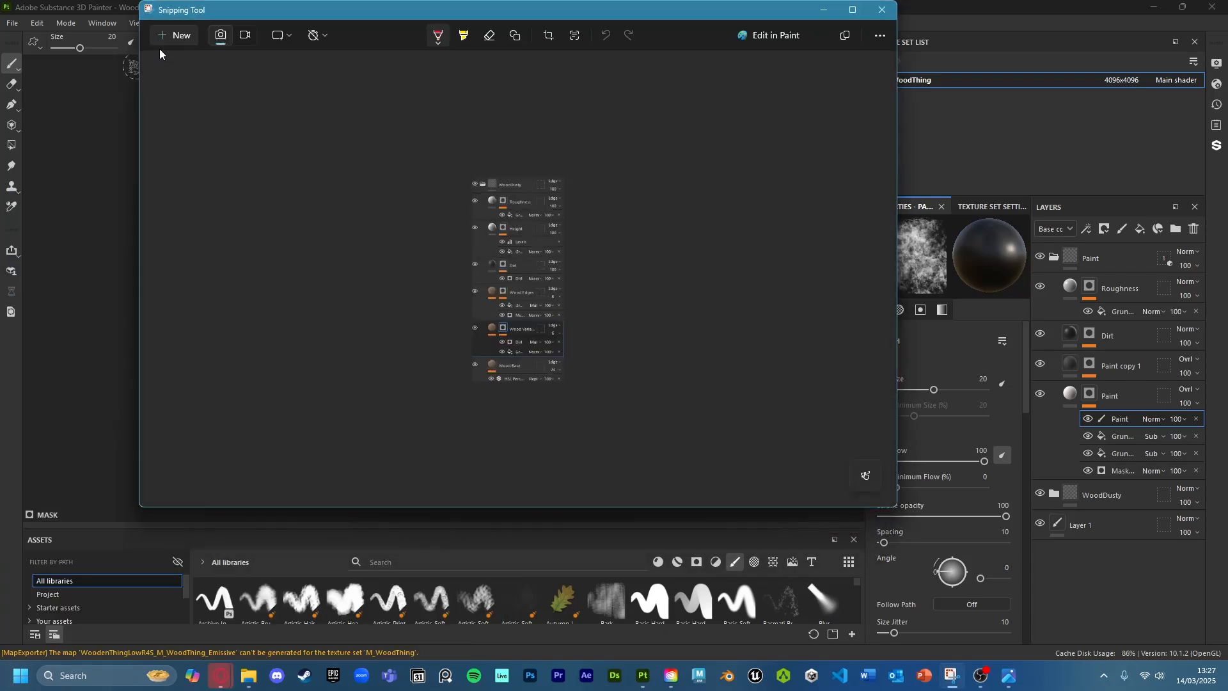
{"action": "left_click", "coordinate": [167, 37]}
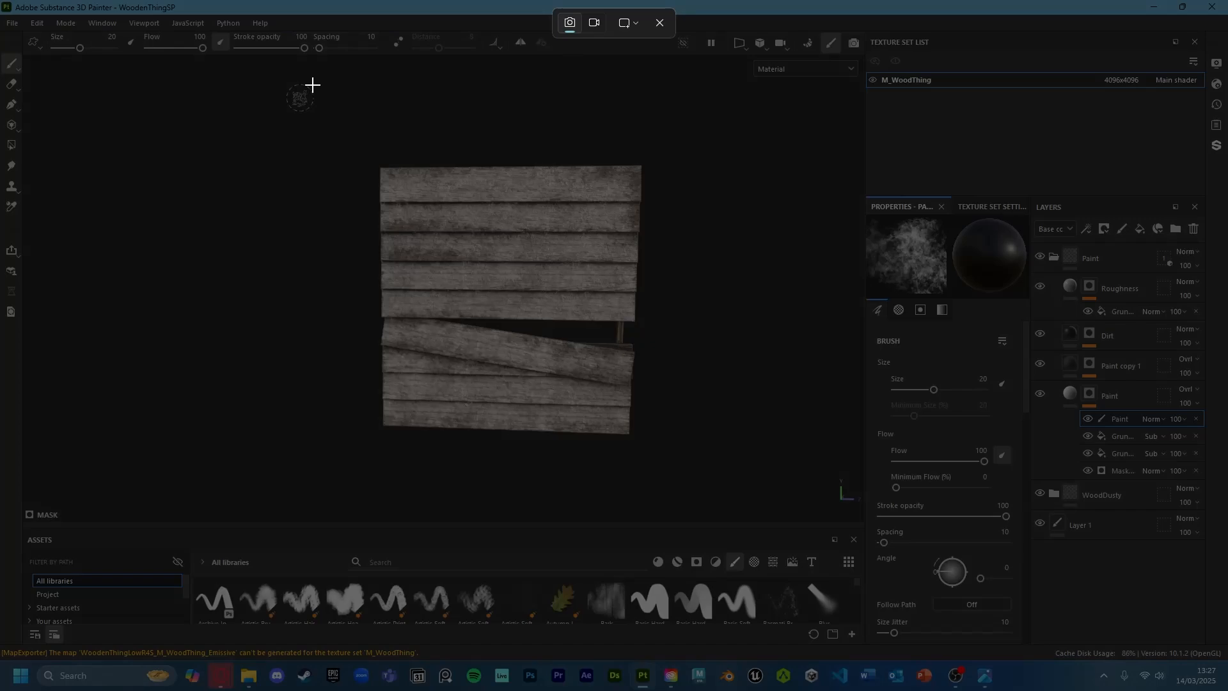
{"action": "left_click_drag", "start_coordinate": [284, 78], "coordinate": [781, 514]}
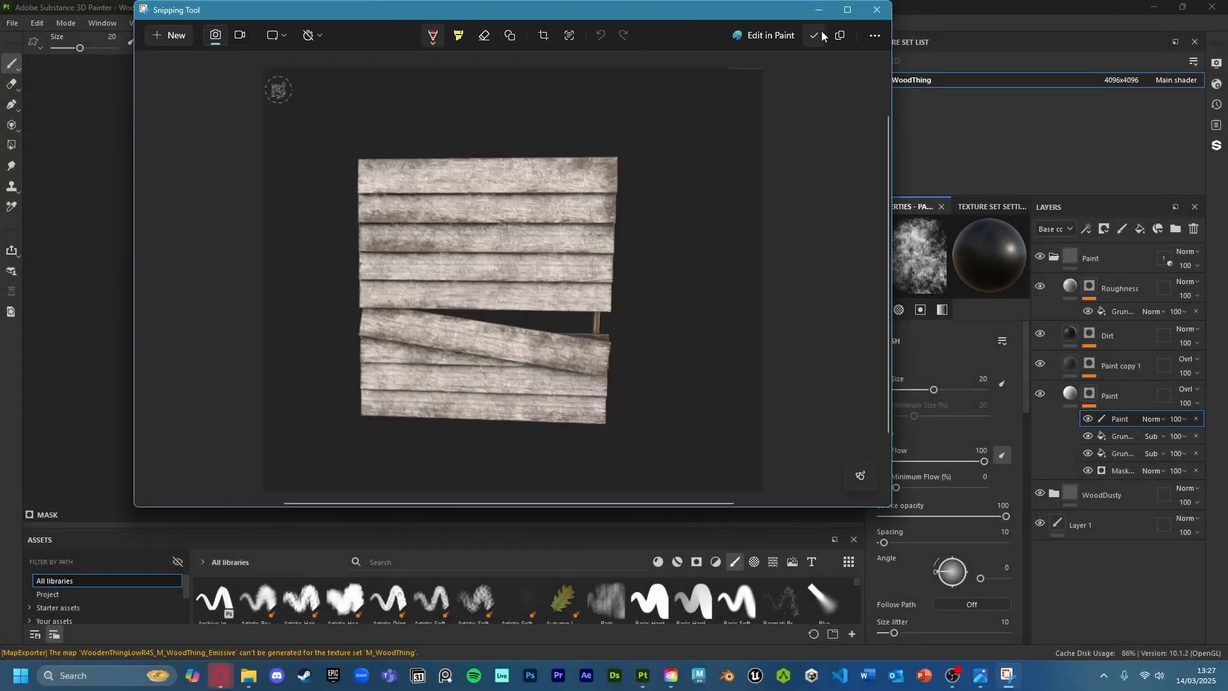
Save the screenshot as WoodenThingSP in PNG format in WoodenThing's ScreenShots folder
{"action": "left_click", "coordinate": [816, 37]}
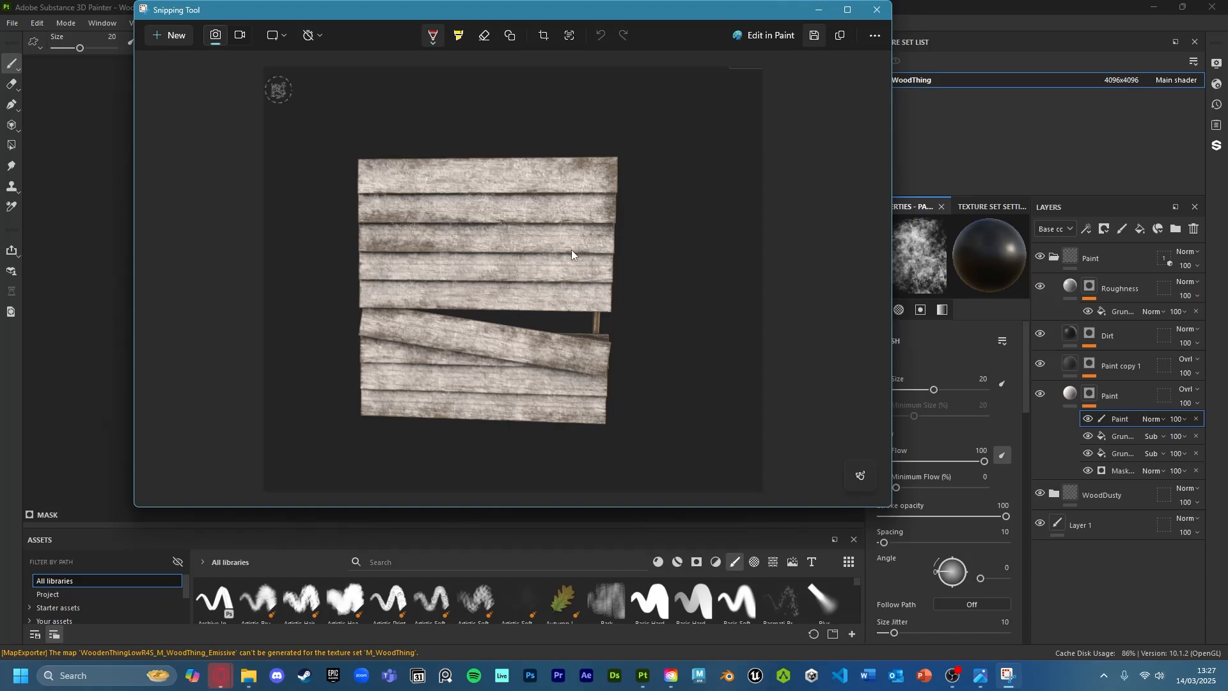
{"action": "left_click", "coordinate": [390, 57]}
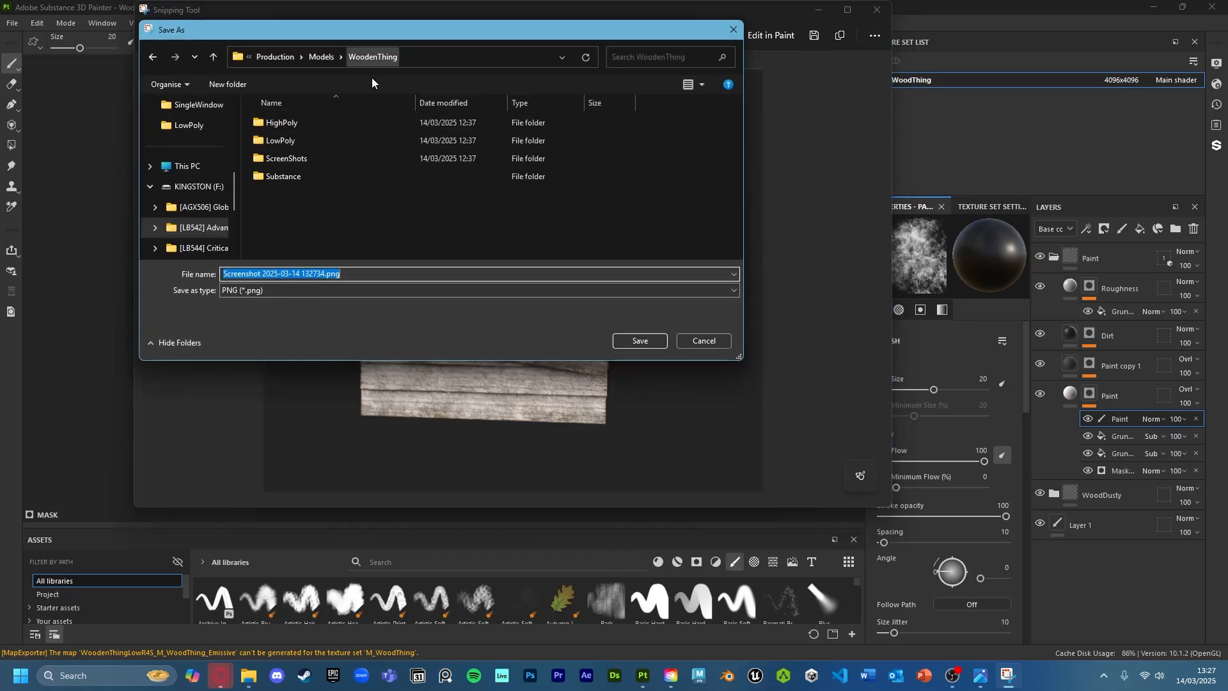
{"action": "double_click", "coordinate": [303, 160]}
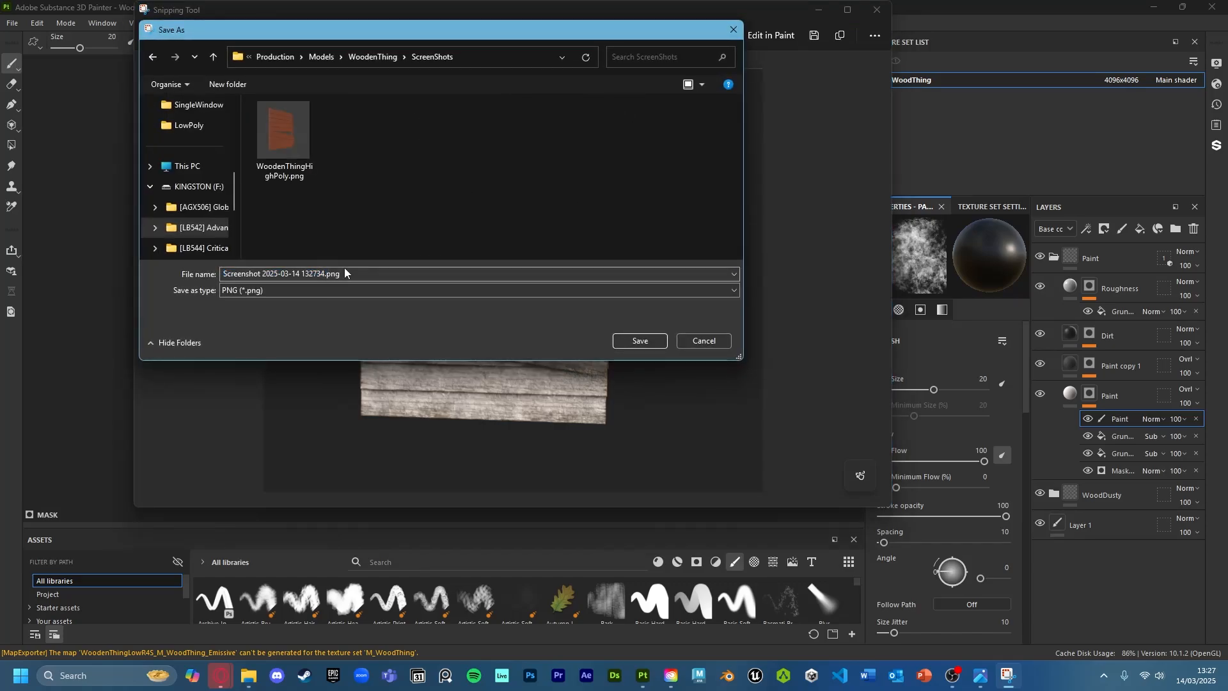
{"action": "type", "text": "Wooden"}
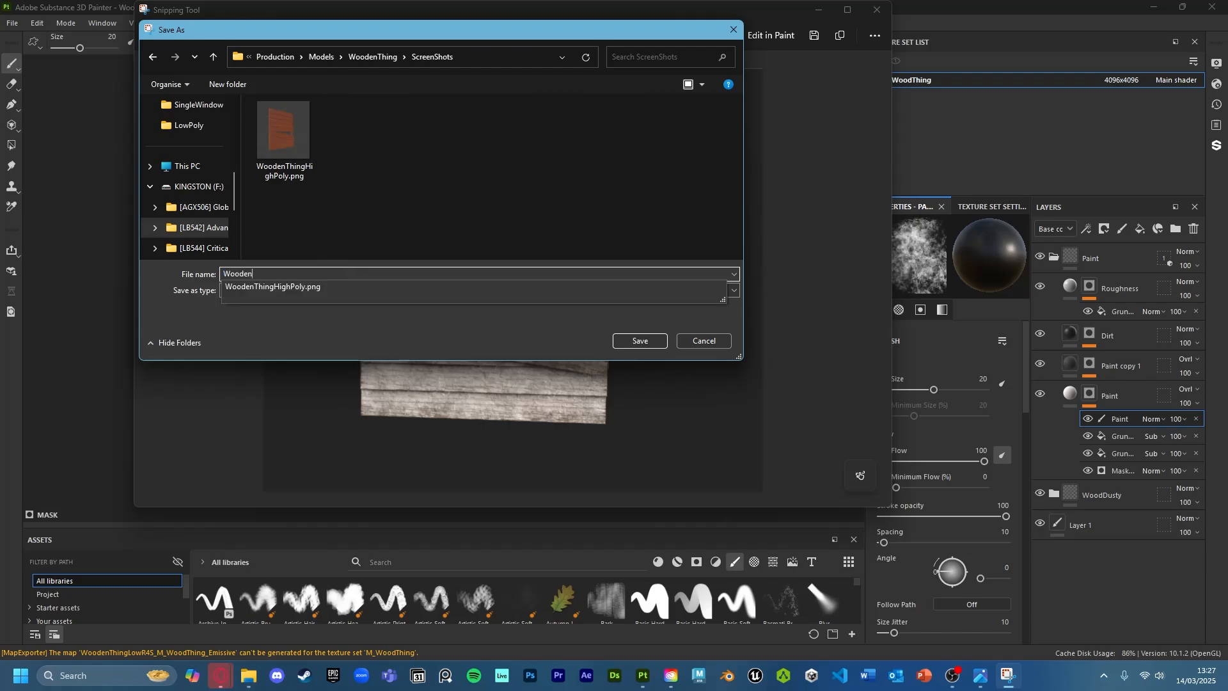
{"action": "type", "text": "ThingS"}
{"action": "key", "text": "Return"}
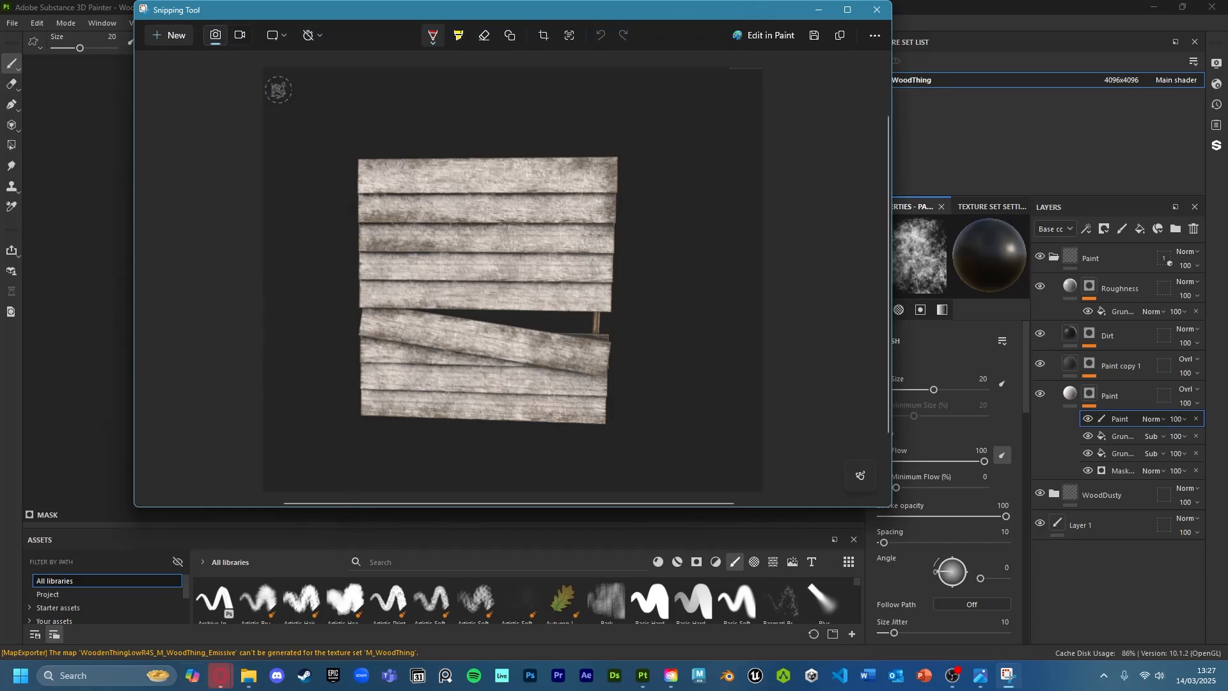
Switch to the Fear the Dark board in Trello, move the Wall Wooden thing High-Poly Texture card from Doing to Review, and open it
{"action": "left_click", "coordinate": [220, 677]}
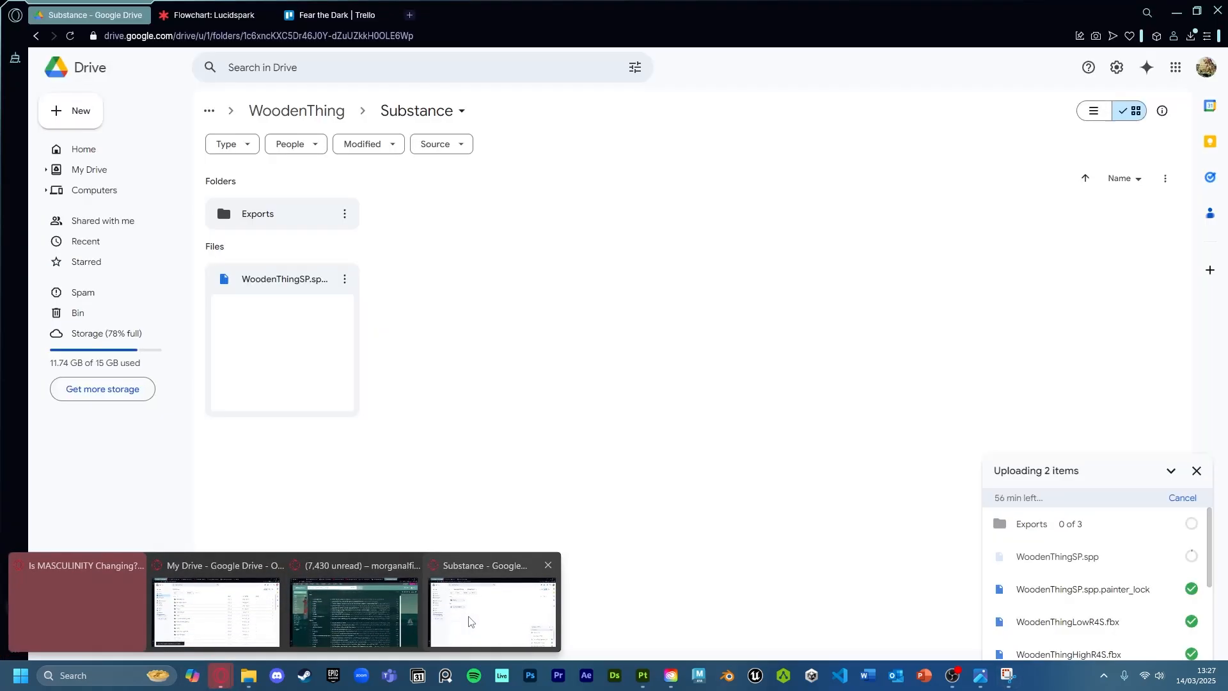
{"action": "left_click", "coordinate": [471, 622]}
{"action": "left_click", "coordinate": [332, 15]}
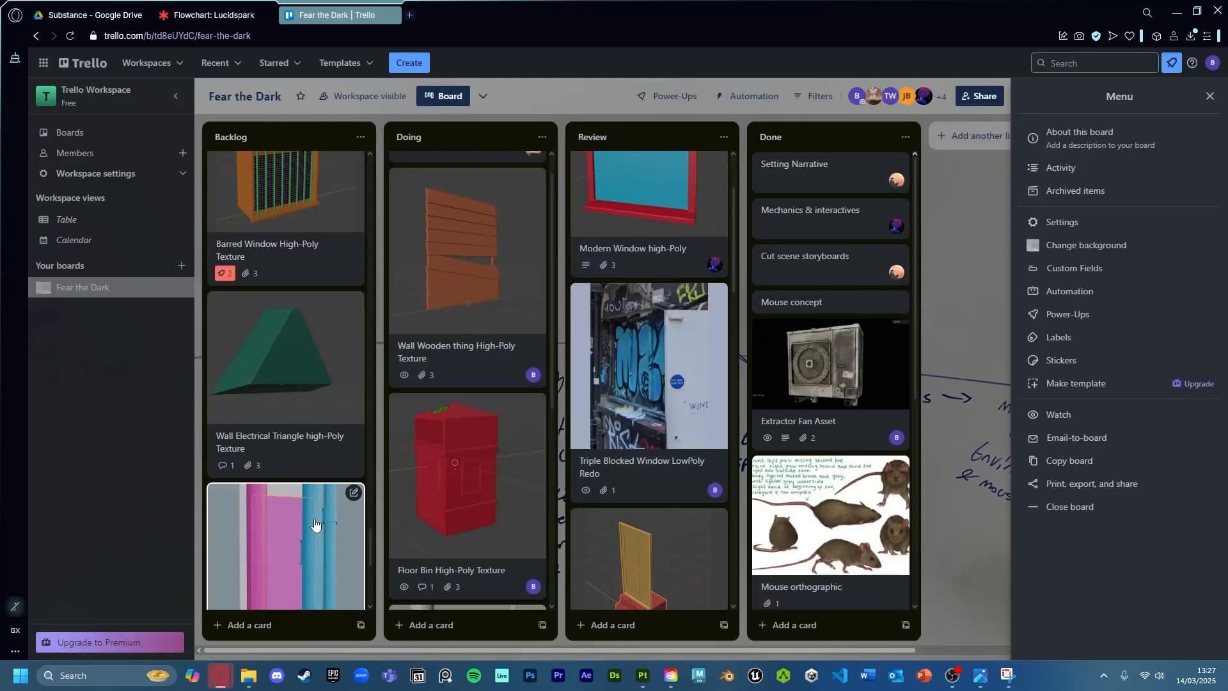
{"action": "scroll", "coordinate": [344, 488], "scroll_direction": "up", "scroll_amount": 5}
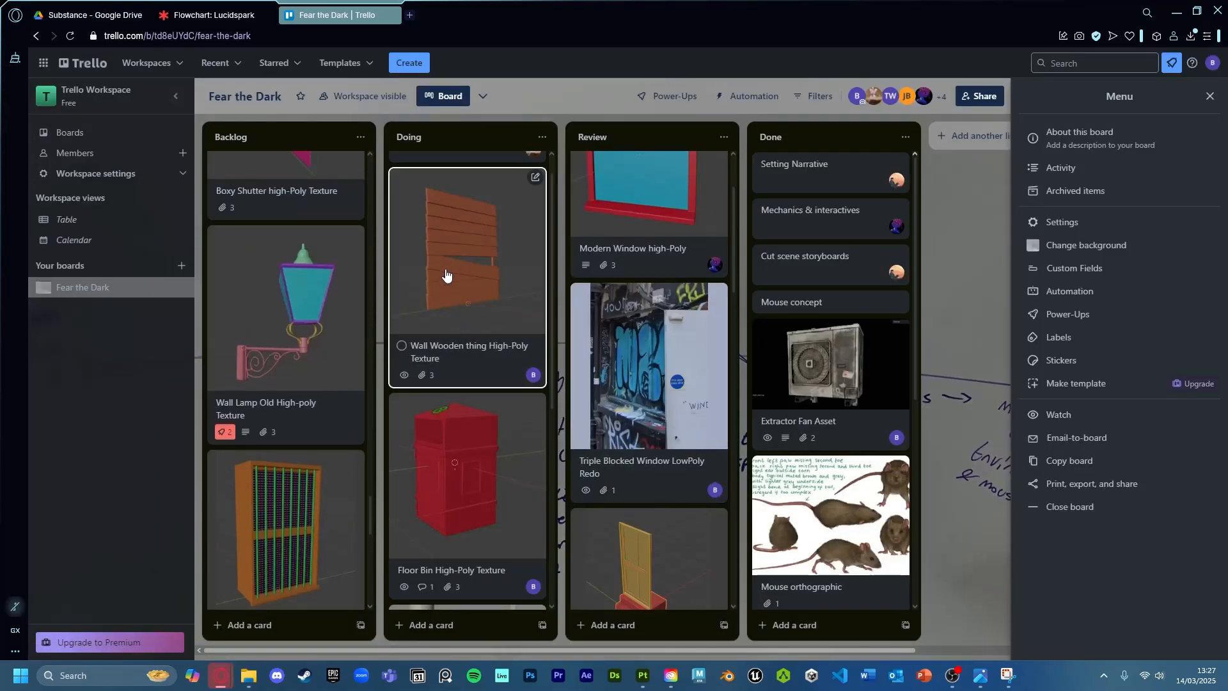
{"action": "left_click_drag", "start_coordinate": [464, 285], "coordinate": [646, 383]}
{"action": "left_click", "coordinate": [647, 384]}
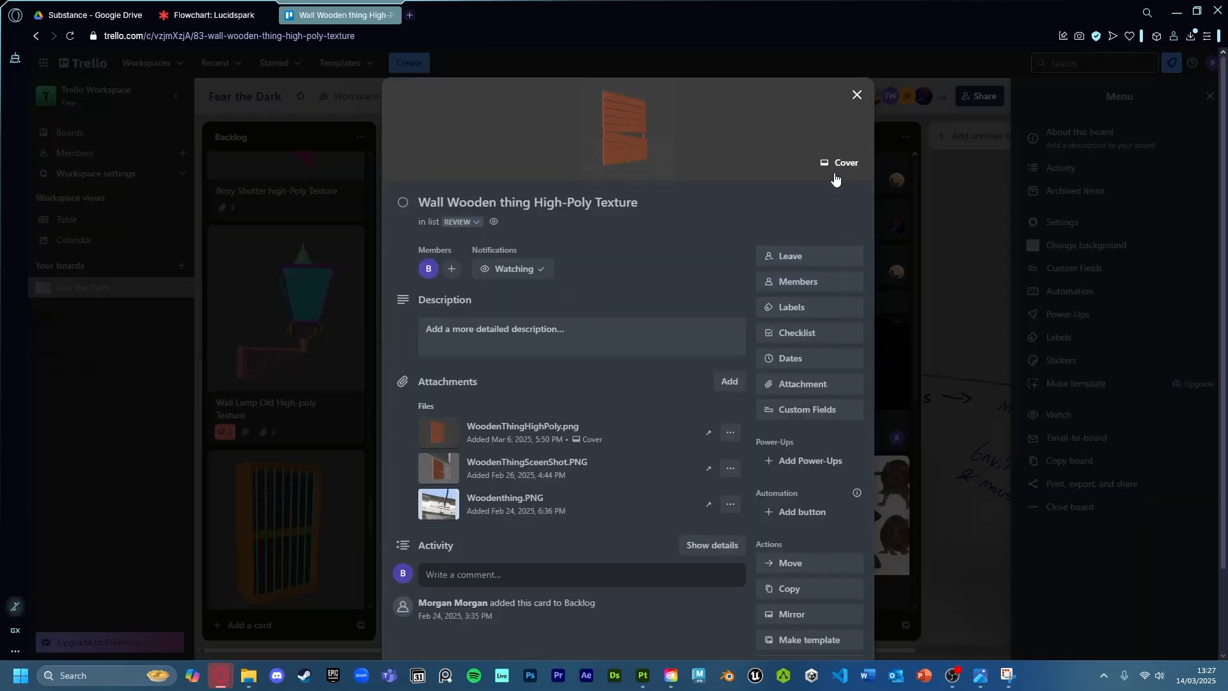
Attach WoodenThingSP.png from WoodenThing's ScreenShots folder in File Explorer to the open Trello card
{"action": "mouse_move", "coordinate": [248, 675]}
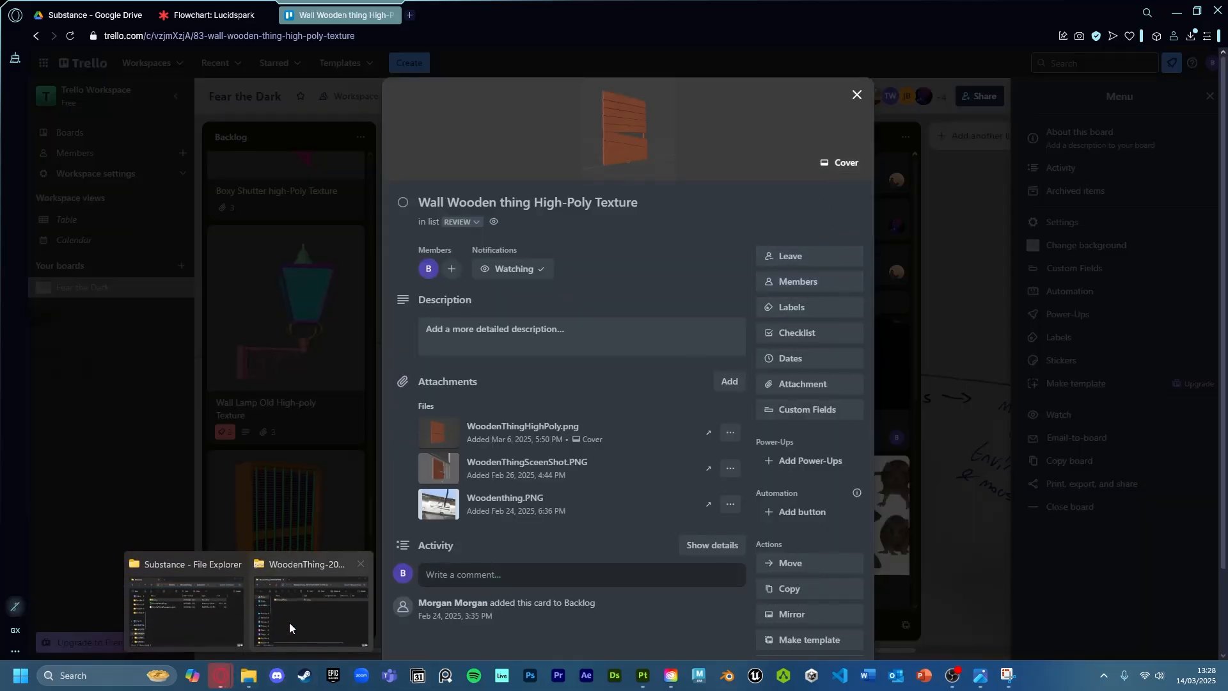
{"action": "left_click", "coordinate": [210, 614]}
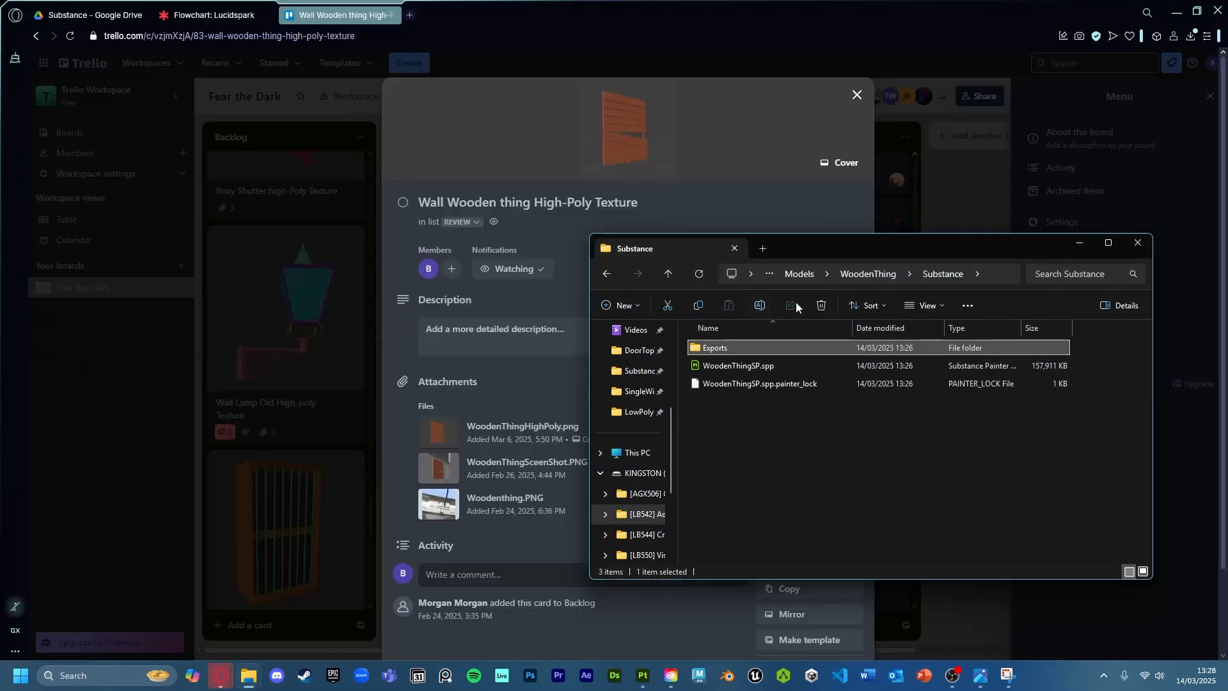
{"action": "left_click", "coordinate": [868, 273]}
{"action": "double_click", "coordinate": [731, 386]}
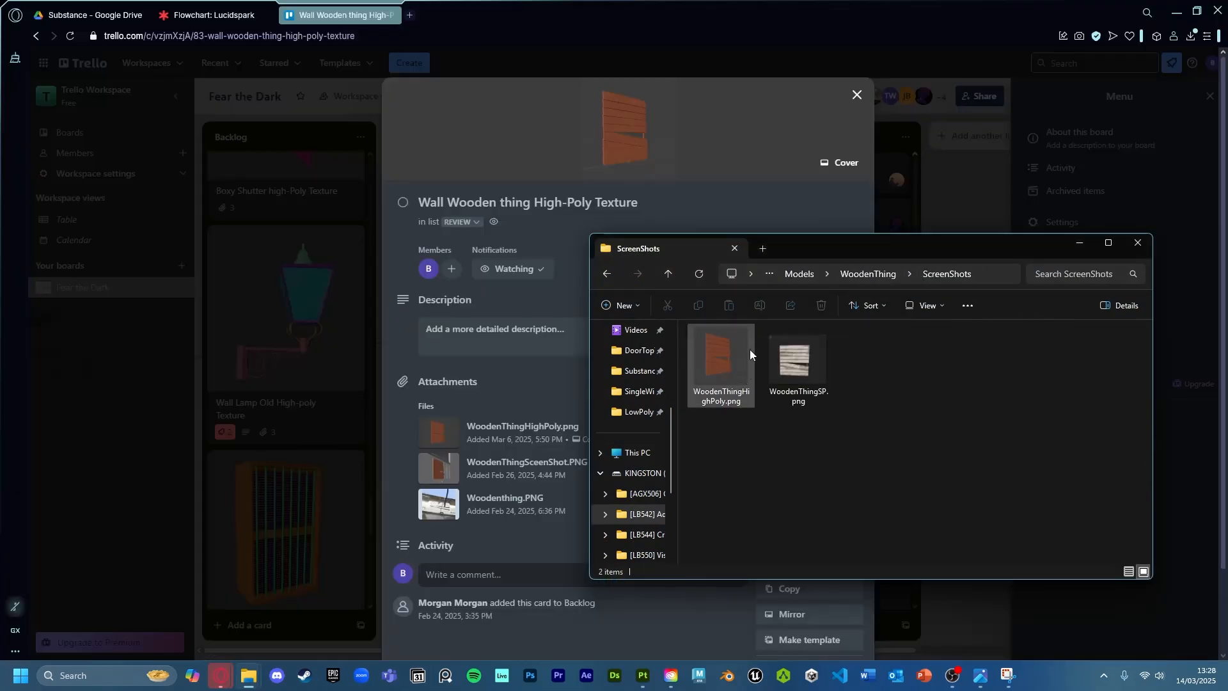
{"action": "left_click", "coordinate": [807, 362]}
{"action": "left_click_drag", "start_coordinate": [807, 362], "coordinate": [619, 206]}
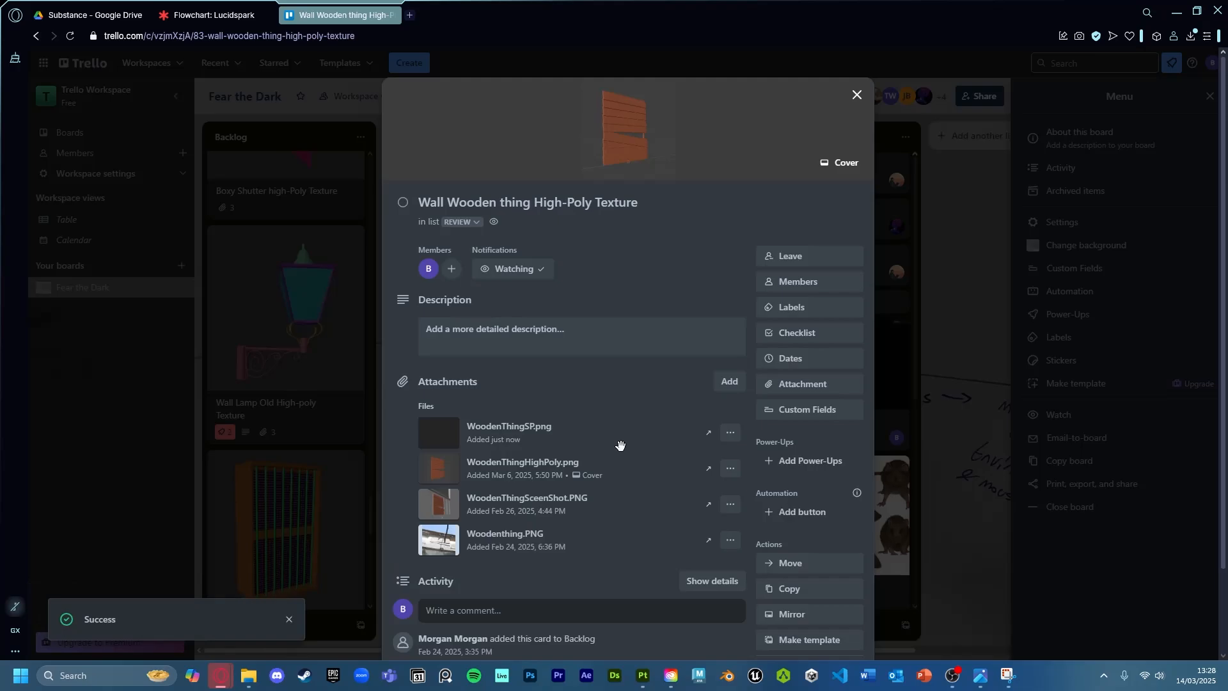
Make WoodenThingSP.png the card's cover, preview the image, and close the card
{"action": "left_click", "coordinate": [730, 432]}
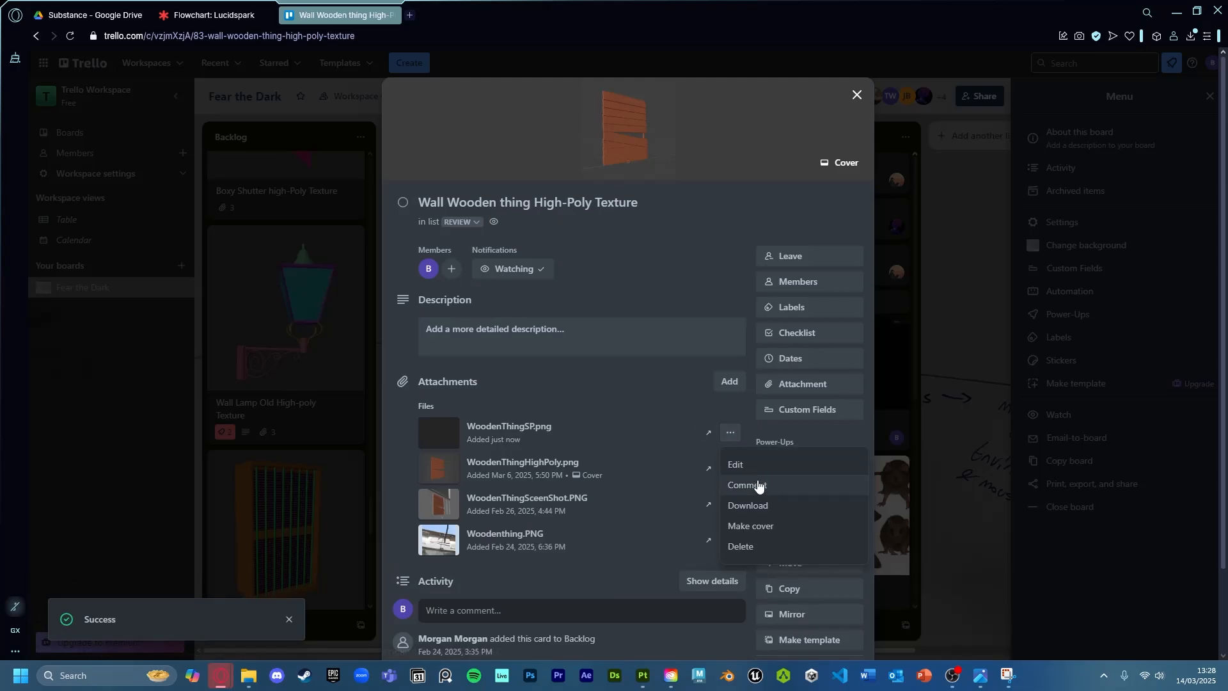
{"action": "left_click", "coordinate": [752, 526]}
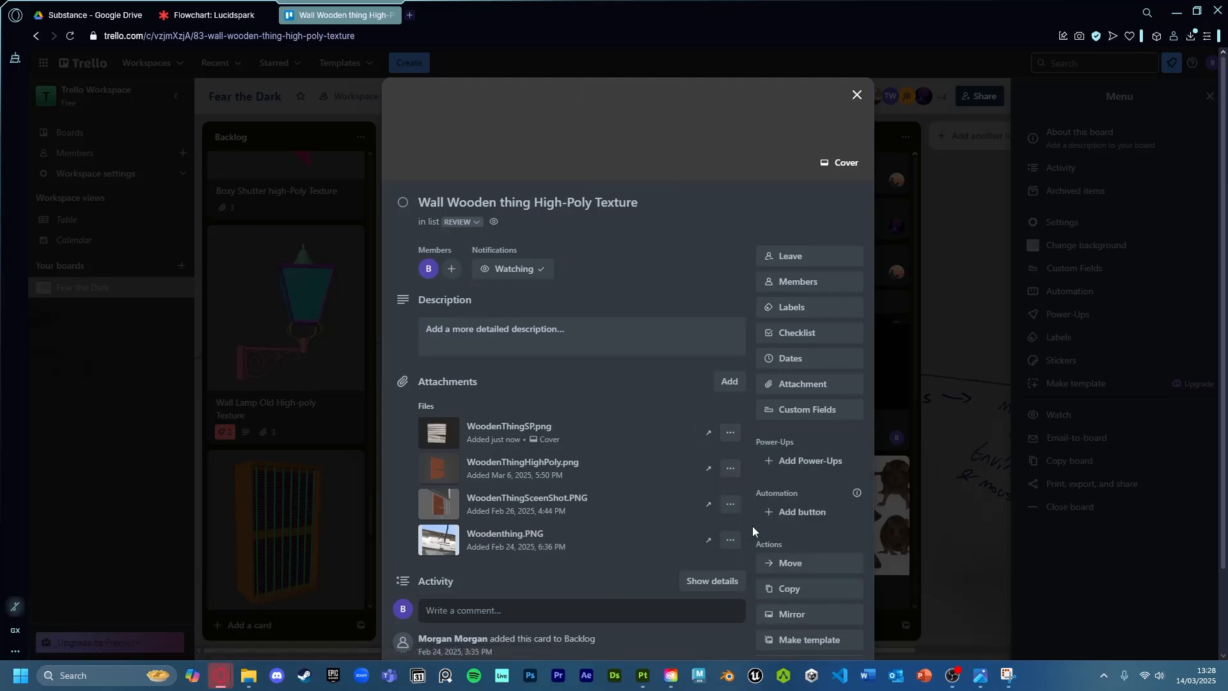
{"action": "left_click", "coordinate": [627, 153]}
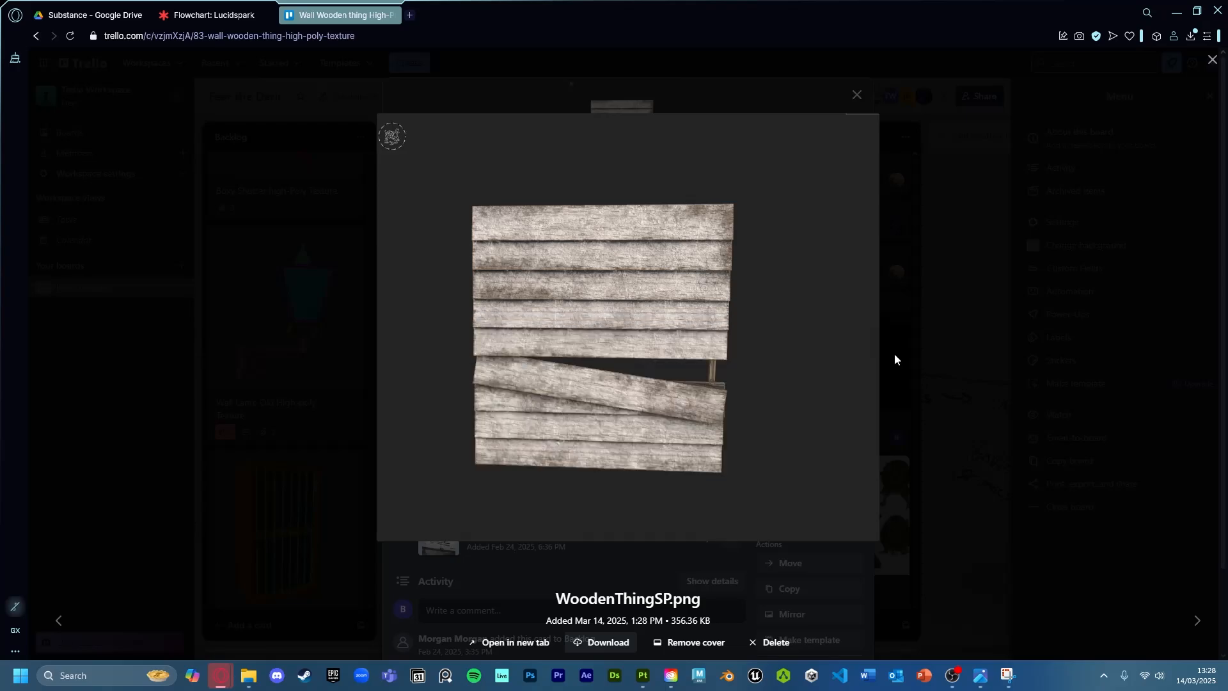
{"action": "left_click", "coordinate": [982, 364]}
{"action": "left_click", "coordinate": [1003, 317]}
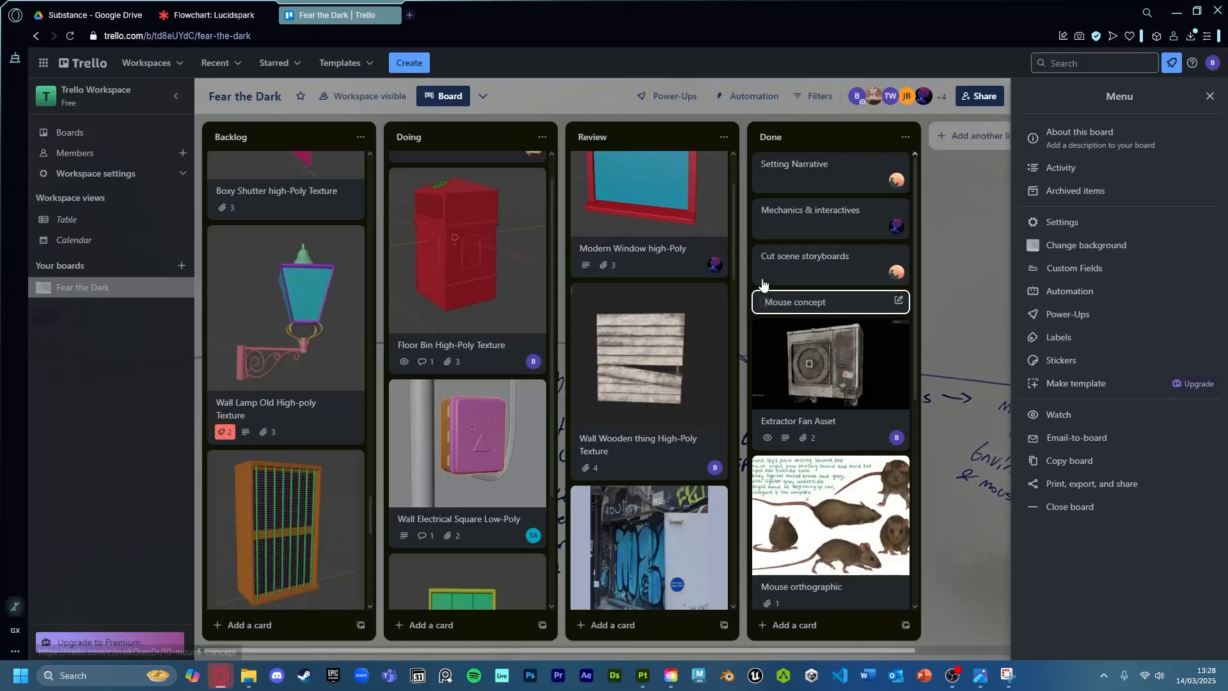
Look through the cards in the board's Review list, including the wooden wall card with its new cover
{"action": "scroll", "coordinate": [640, 448], "scroll_direction": "down", "scroll_amount": 2}
{"action": "scroll", "coordinate": [639, 459], "scroll_direction": "up", "scroll_amount": 5}
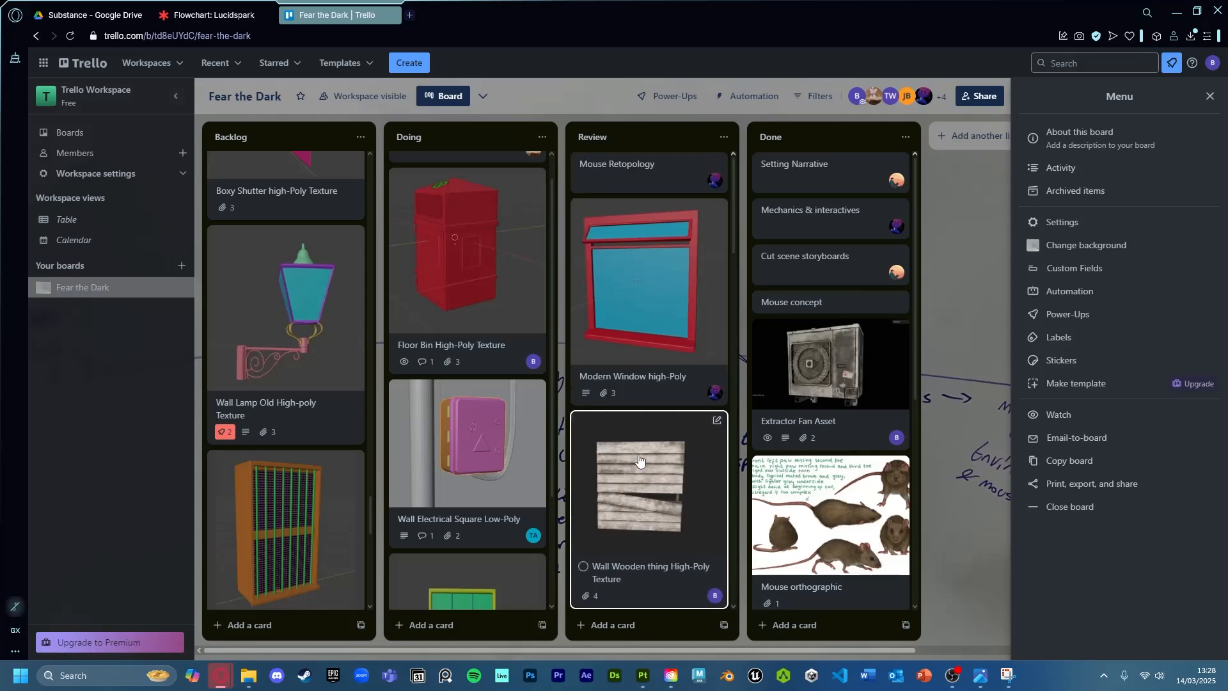
{"action": "scroll", "coordinate": [653, 384], "scroll_direction": "down", "scroll_amount": 3}
{"action": "scroll", "coordinate": [668, 316], "scroll_direction": "up", "scroll_amount": 2}
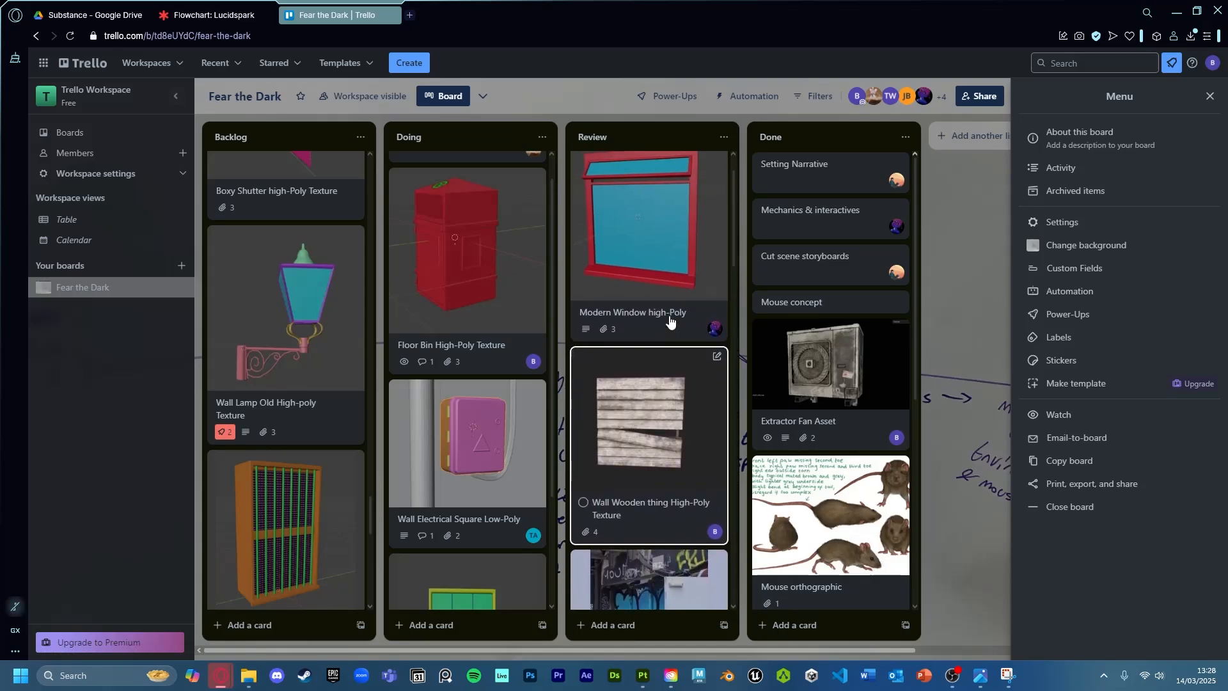
{"action": "scroll", "coordinate": [669, 320], "scroll_direction": "down", "scroll_amount": 15}
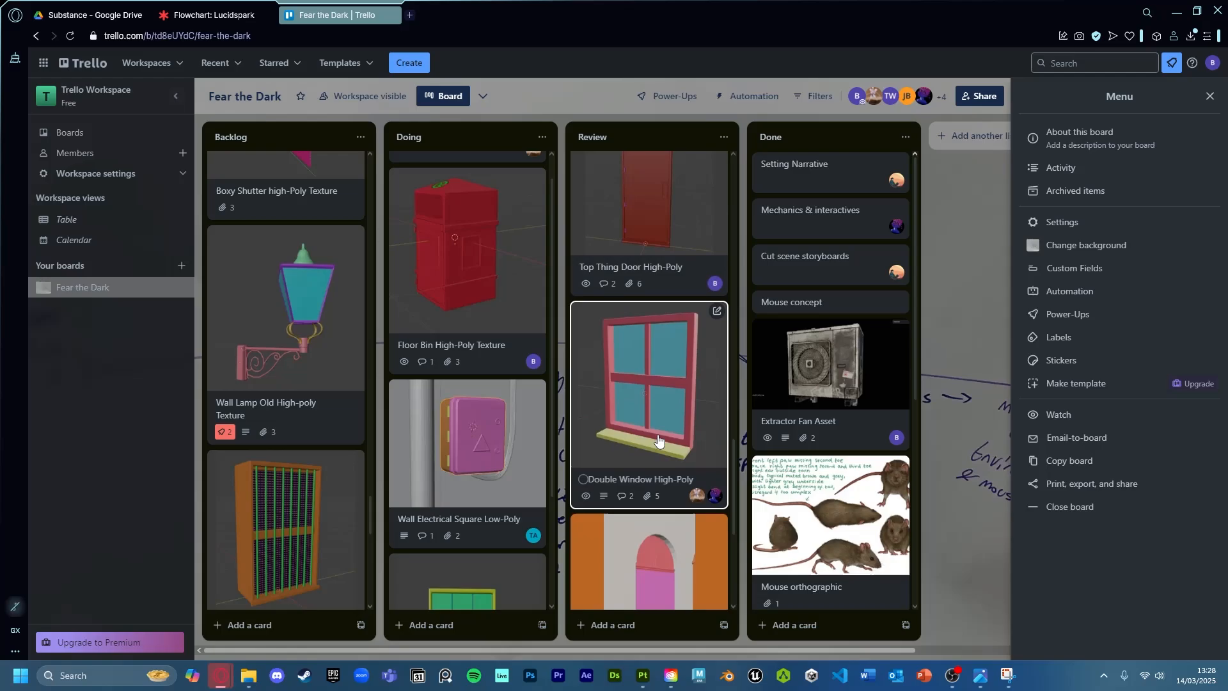
{"action": "scroll", "coordinate": [658, 439], "scroll_direction": "down", "scroll_amount": 5}
Switch to the Lucidspark flowchart and review the whole texturing workflow from Start to End
{"action": "left_click", "coordinate": [211, 15]}
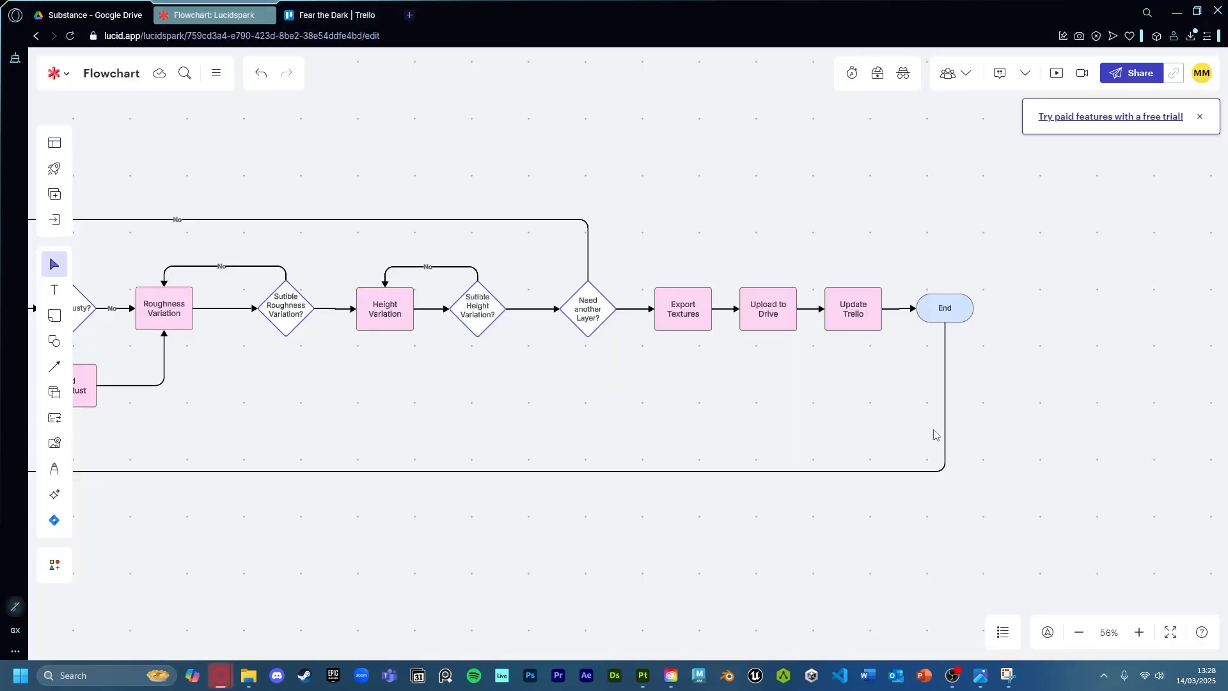
{"action": "scroll", "coordinate": [778, 422], "scroll_direction": "down", "scroll_amount": 8}
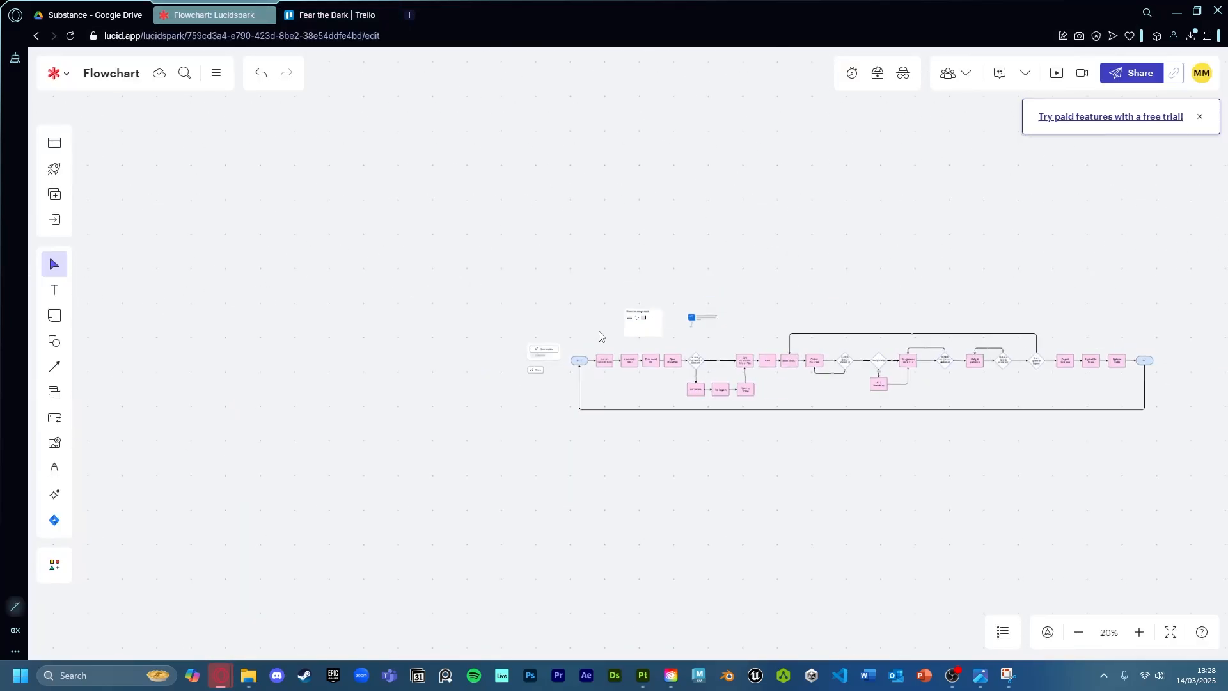
{"action": "scroll", "coordinate": [599, 336], "scroll_direction": "up", "scroll_amount": 10}
{"action": "scroll", "coordinate": [842, 513], "scroll_direction": "right", "scroll_amount": 5}
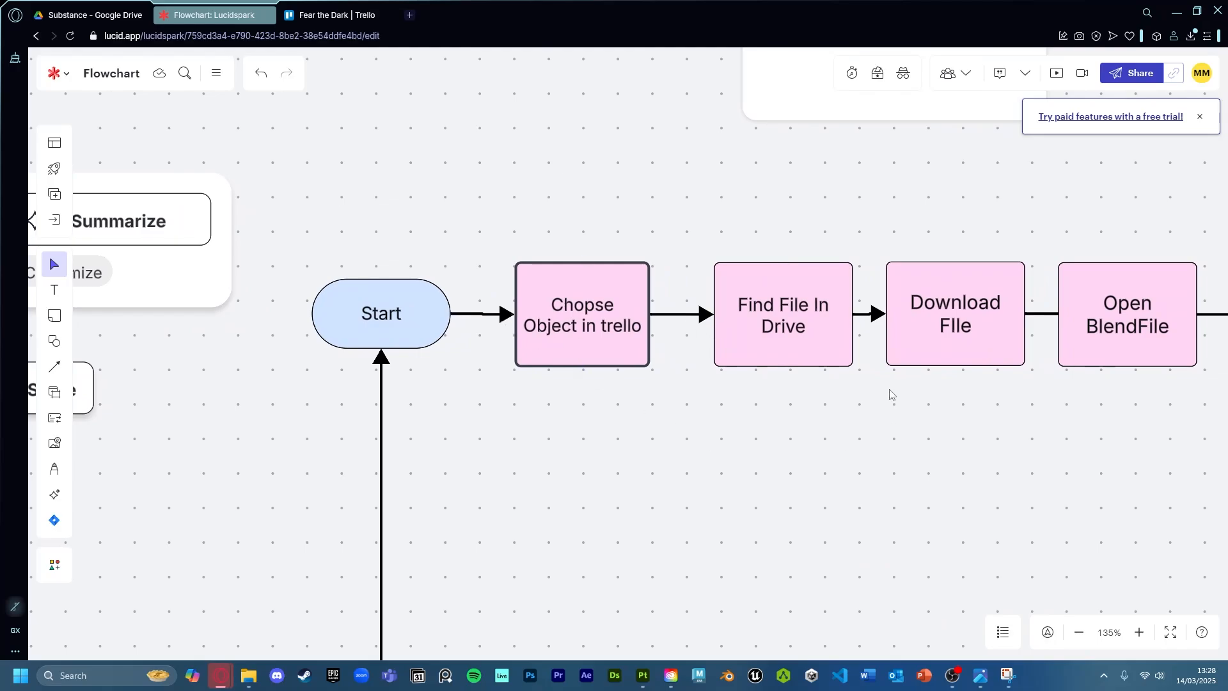
{"action": "scroll", "coordinate": [841, 397], "scroll_direction": "down", "scroll_amount": 6}
{"action": "scroll", "coordinate": [908, 441], "scroll_direction": "up", "scroll_amount": 3}
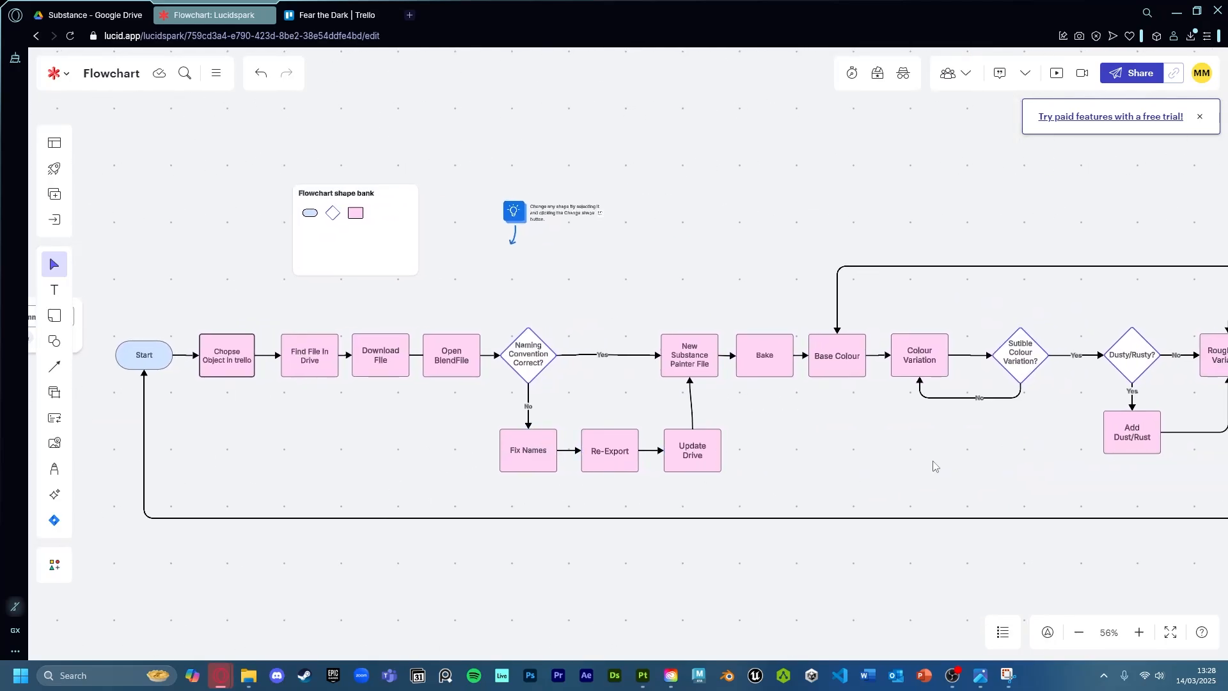
{"action": "scroll", "coordinate": [934, 466], "scroll_direction": "down", "scroll_amount": 6}
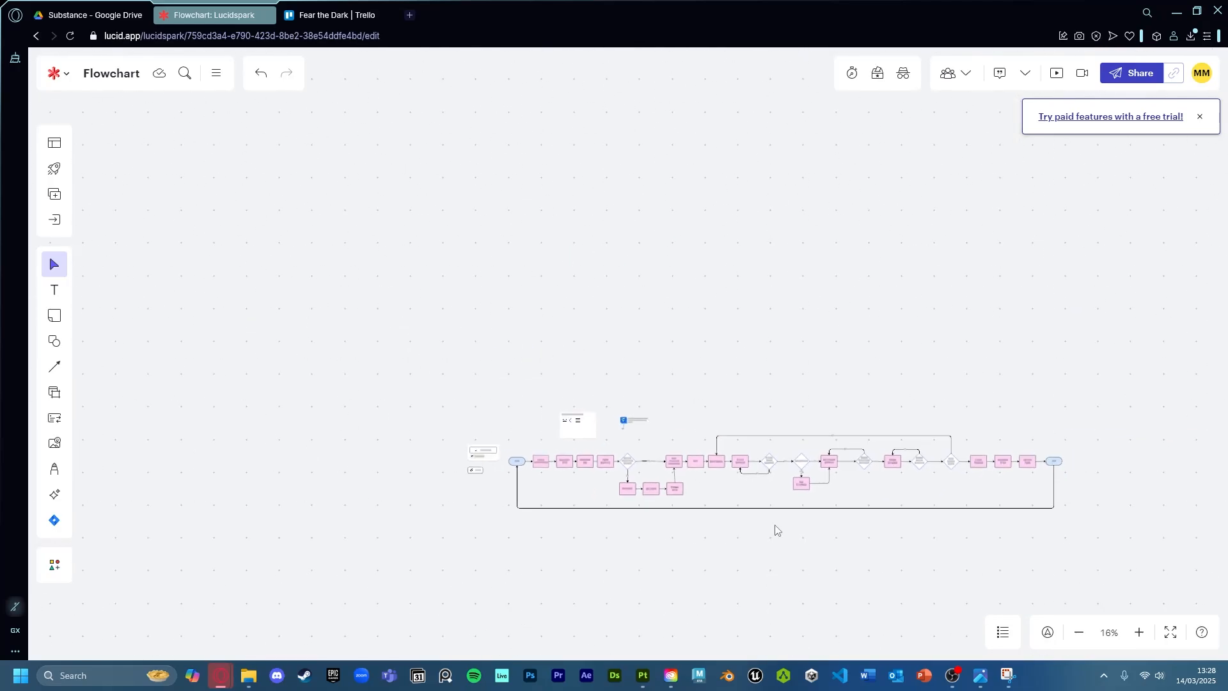
{"action": "scroll", "coordinate": [775, 530], "scroll_direction": "up", "scroll_amount": 3}
{"action": "scroll", "coordinate": [831, 522], "scroll_direction": "right", "scroll_amount": 2}
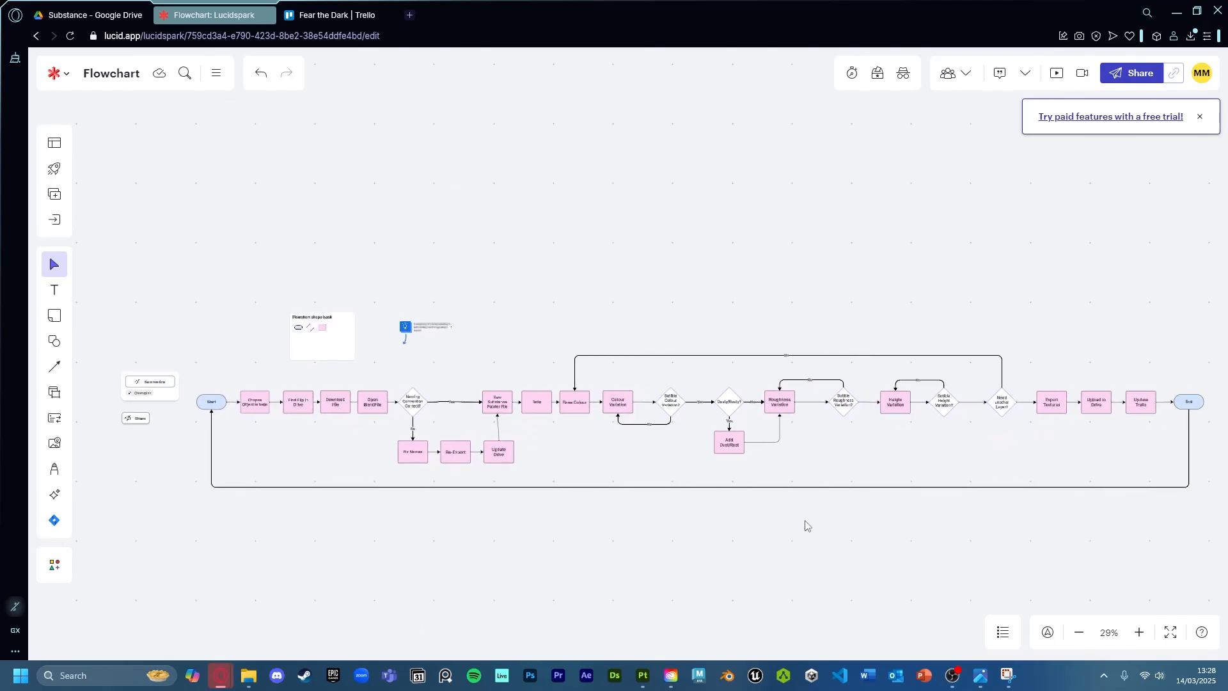